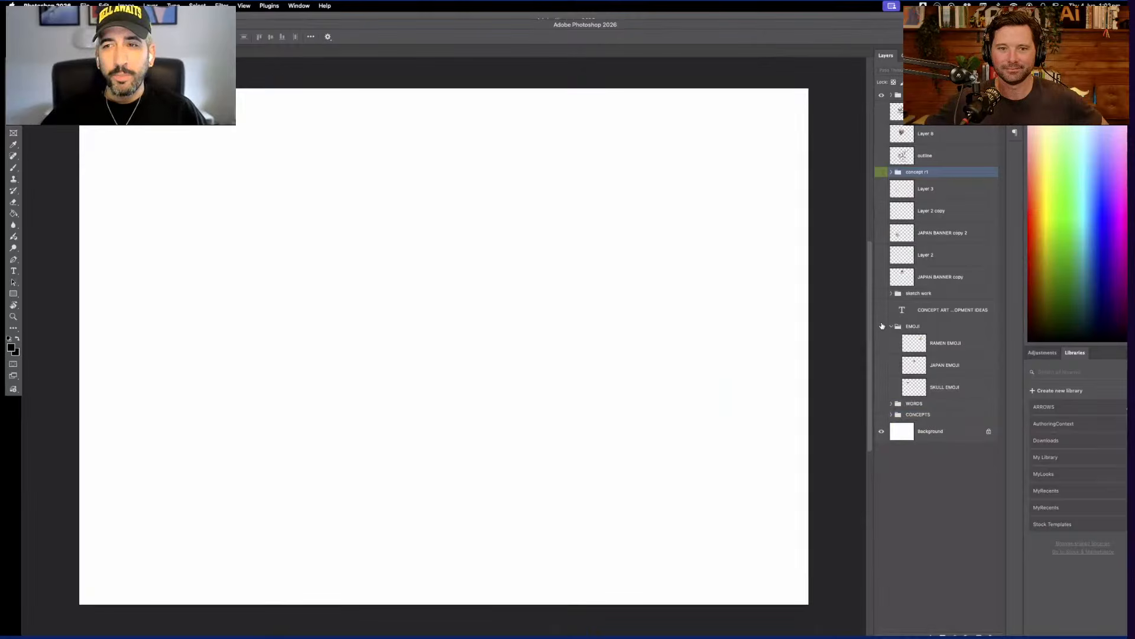
Show the EMOJI group with its ramen, Japan flag and skull emoji layers
drag(881, 325, 881, 379)
click(880, 389)
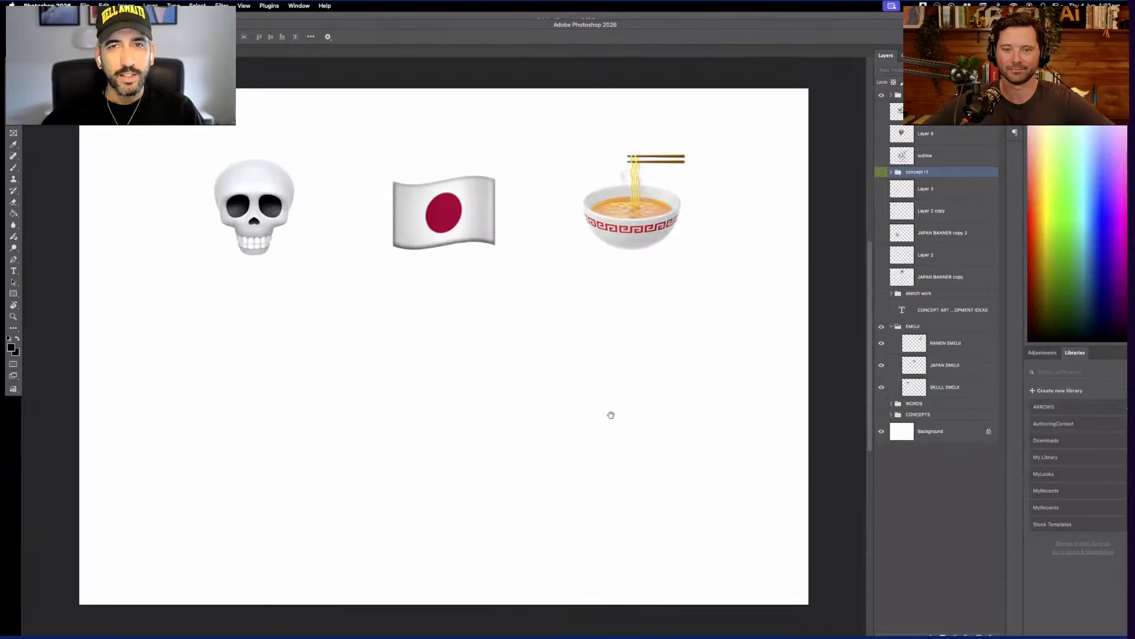
scroll(610, 416, up, 5)
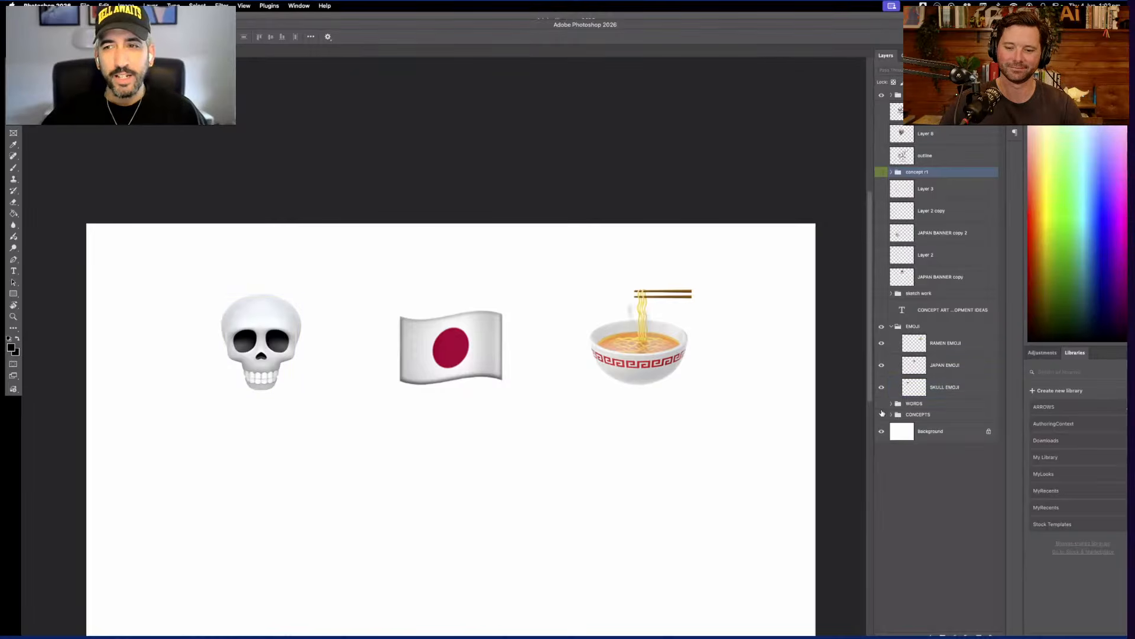
Collapse and hide the EMOJI group, and show the CONCEPTS group with the combined skull and ramen ideas
click(897, 326)
click(891, 327)
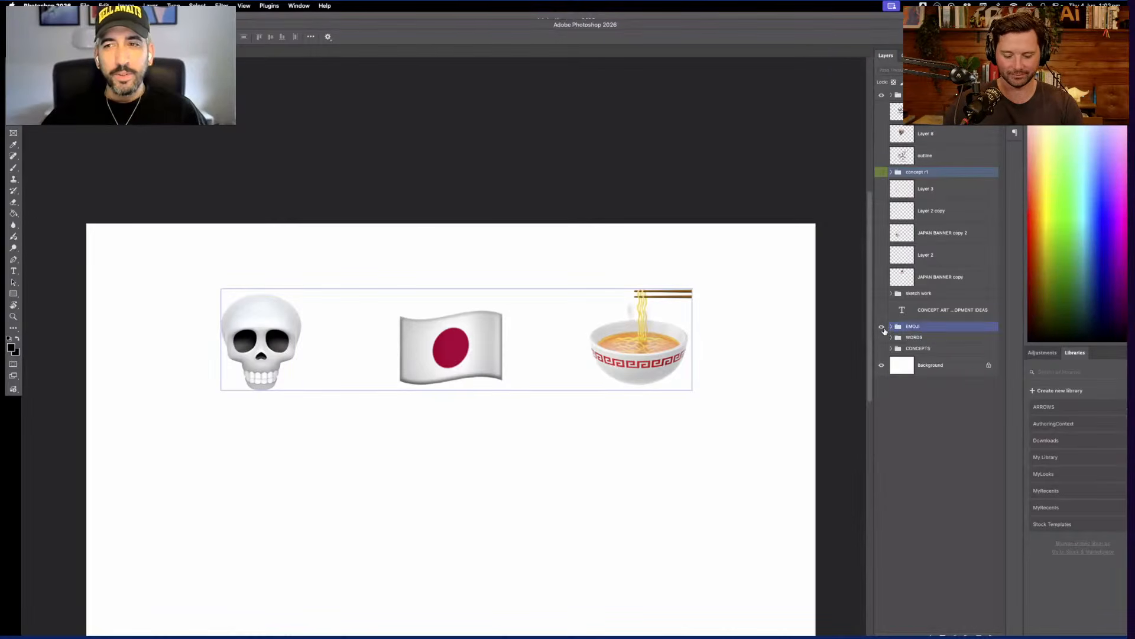
click(882, 326)
click(882, 348)
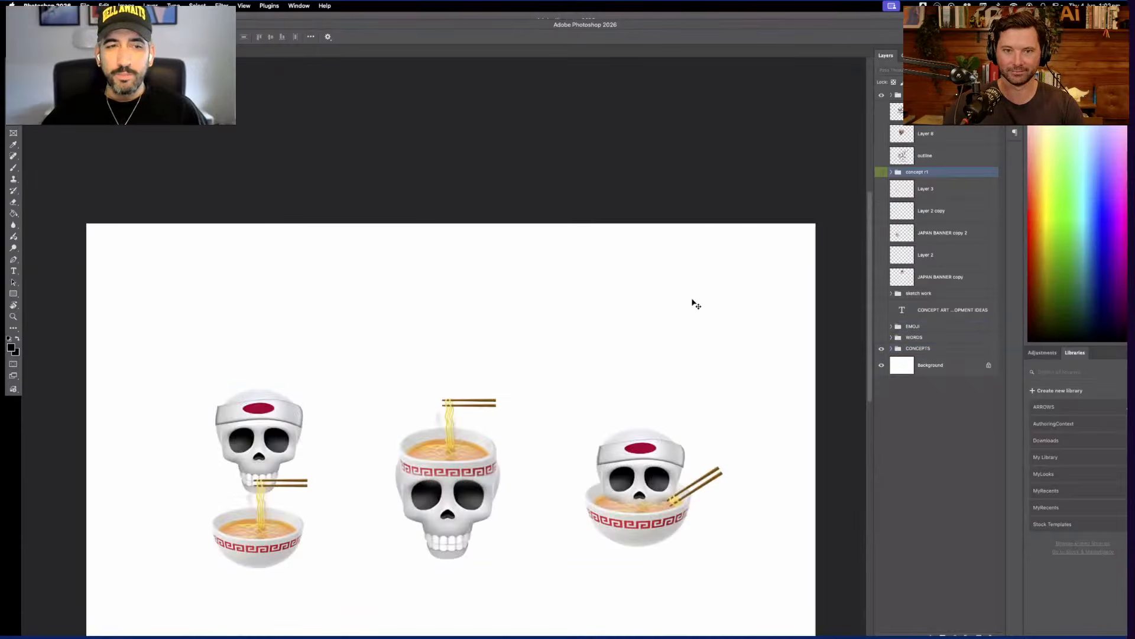
scroll(696, 303, down, 2)
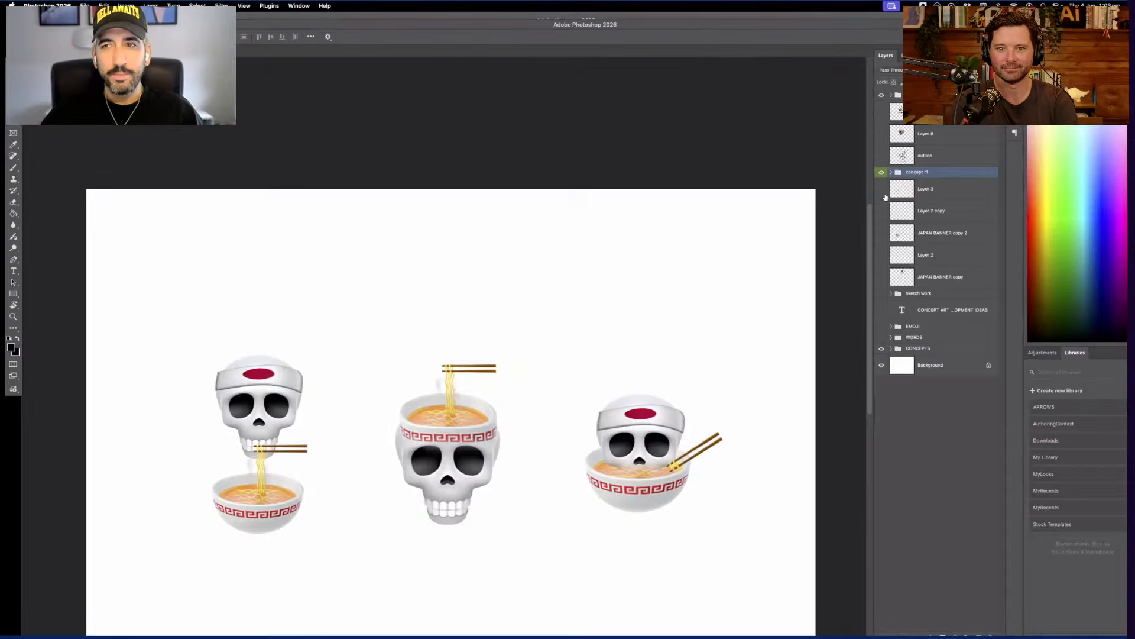
Show the concept r1 sketch group and hide the CONCEPTS group
click(882, 172)
click(881, 348)
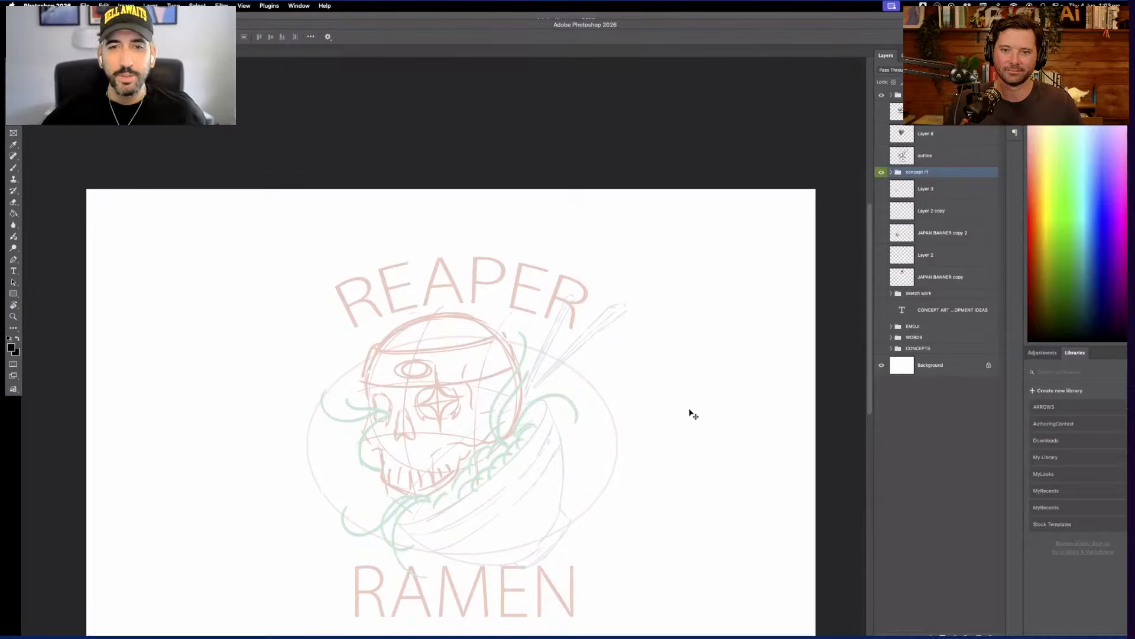
scroll(711, 277, down, 3)
scroll(711, 277, left, 2)
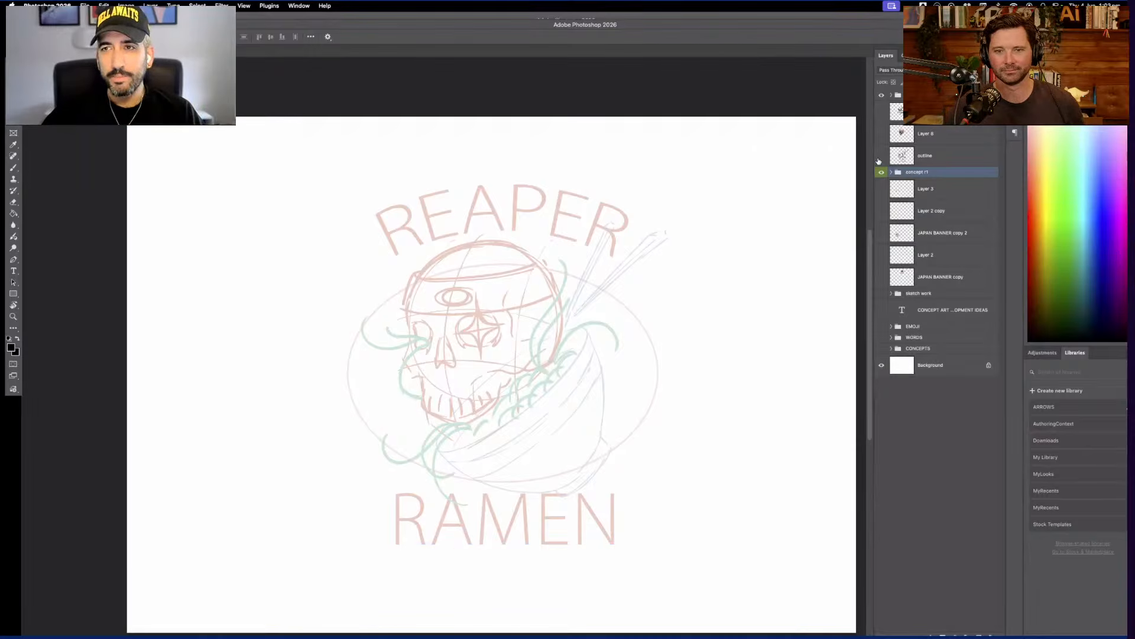
Show the outline sketch layer and delete Layer 6 above it, keeping the outline layer selected
click(881, 157)
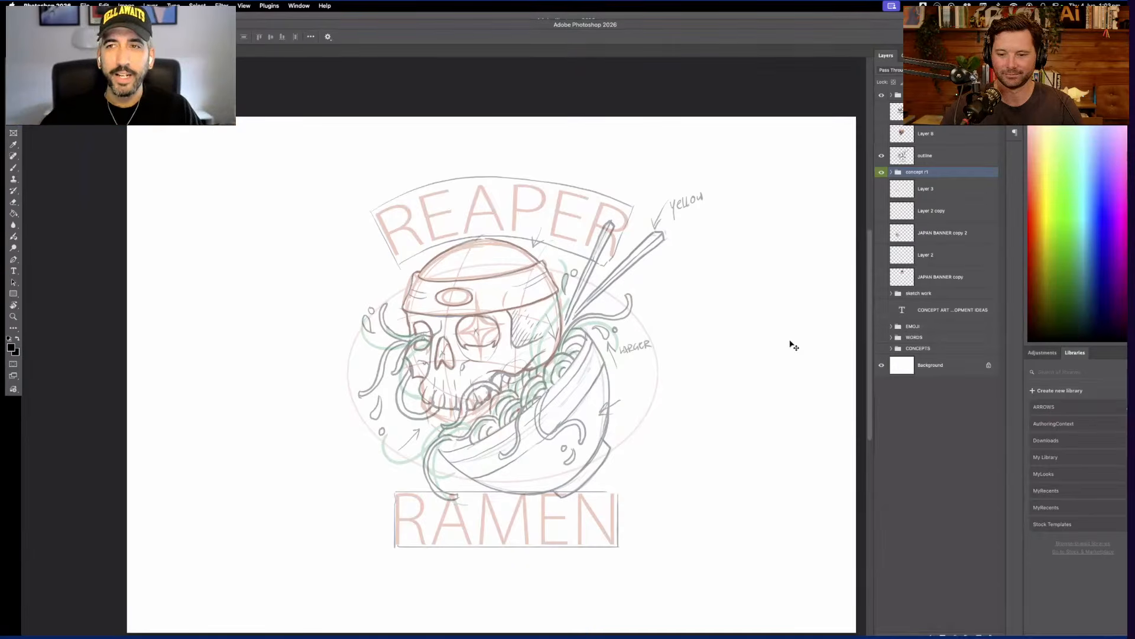
shift+click(914, 152)
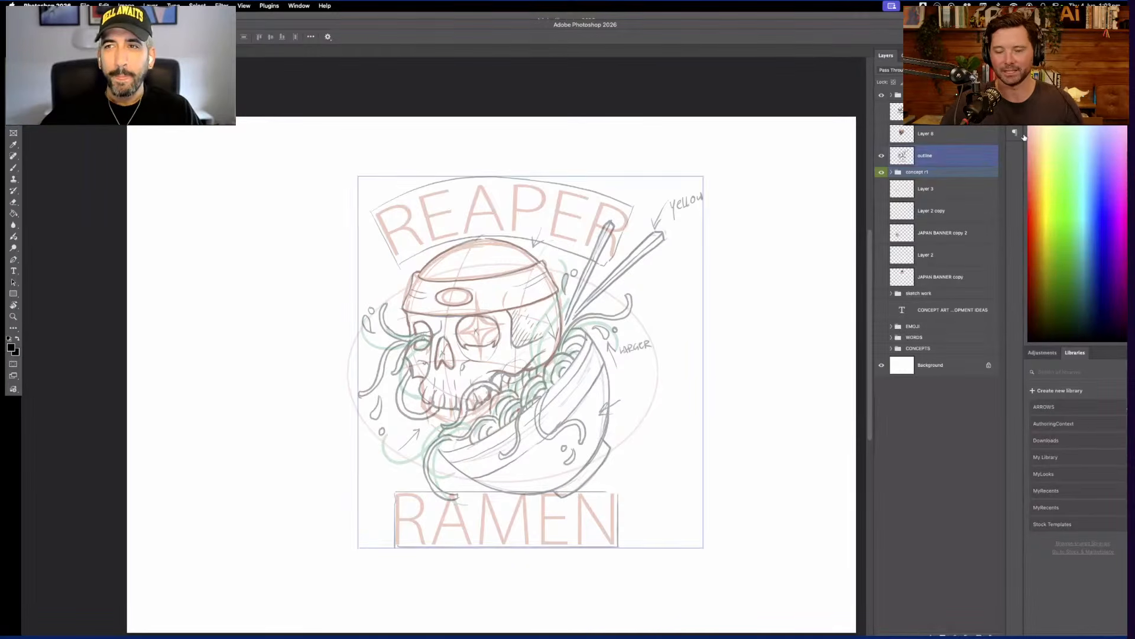
click(981, 140)
key(Delete)
shift+click(964, 155)
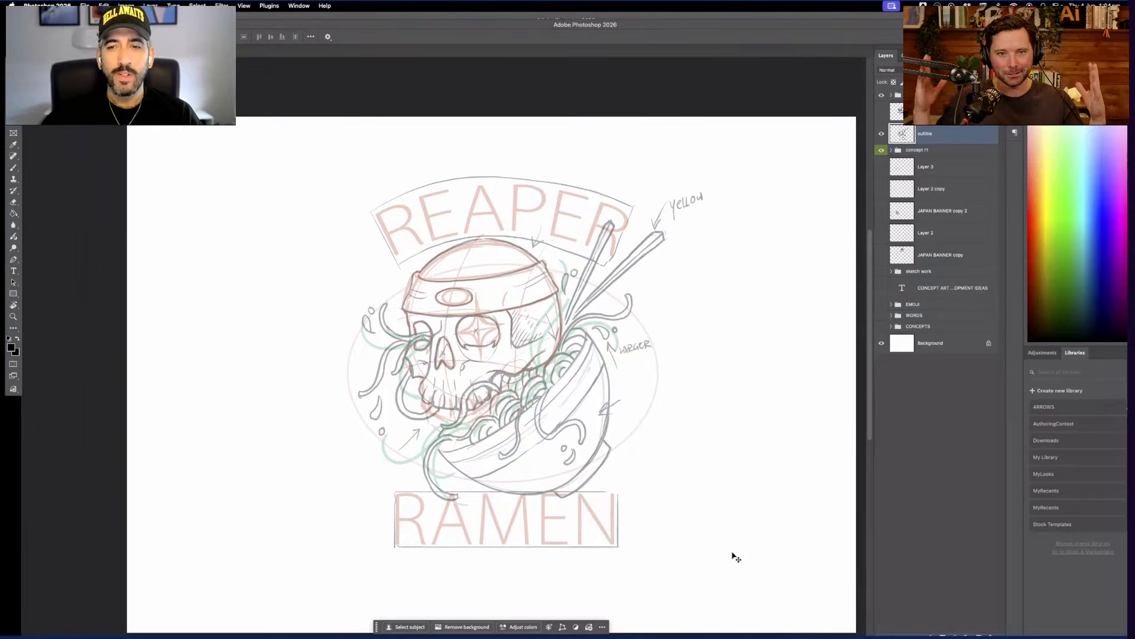
Hide the outline layer and the concept r1 group so only the inked skull and ramen line art shows
drag(717, 540, 702, 534)
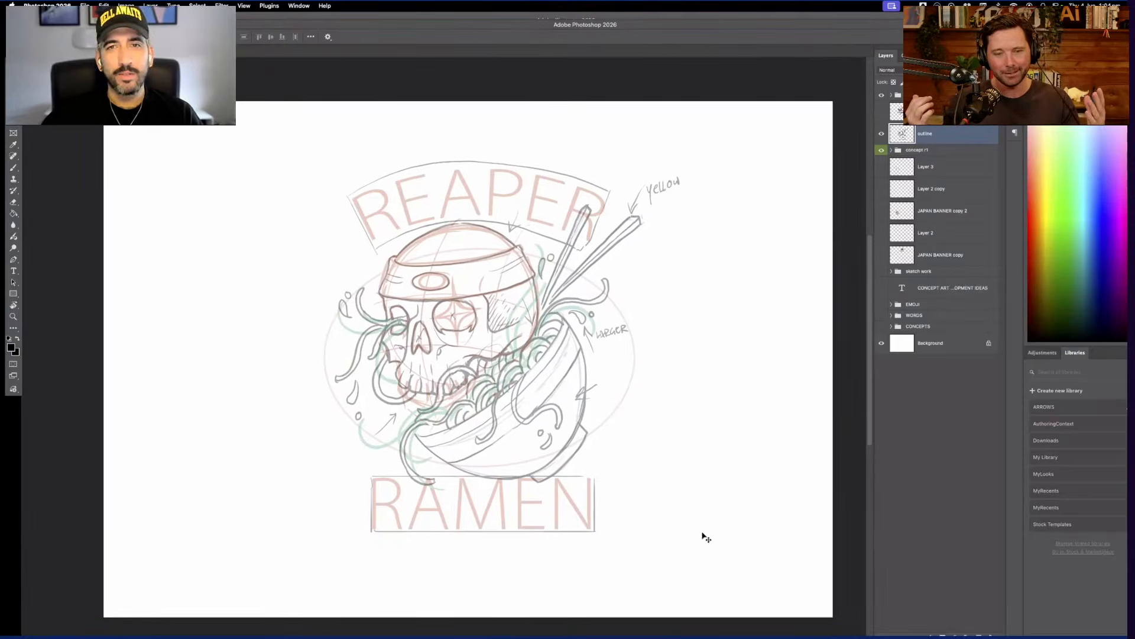
scroll(702, 534, right, 3)
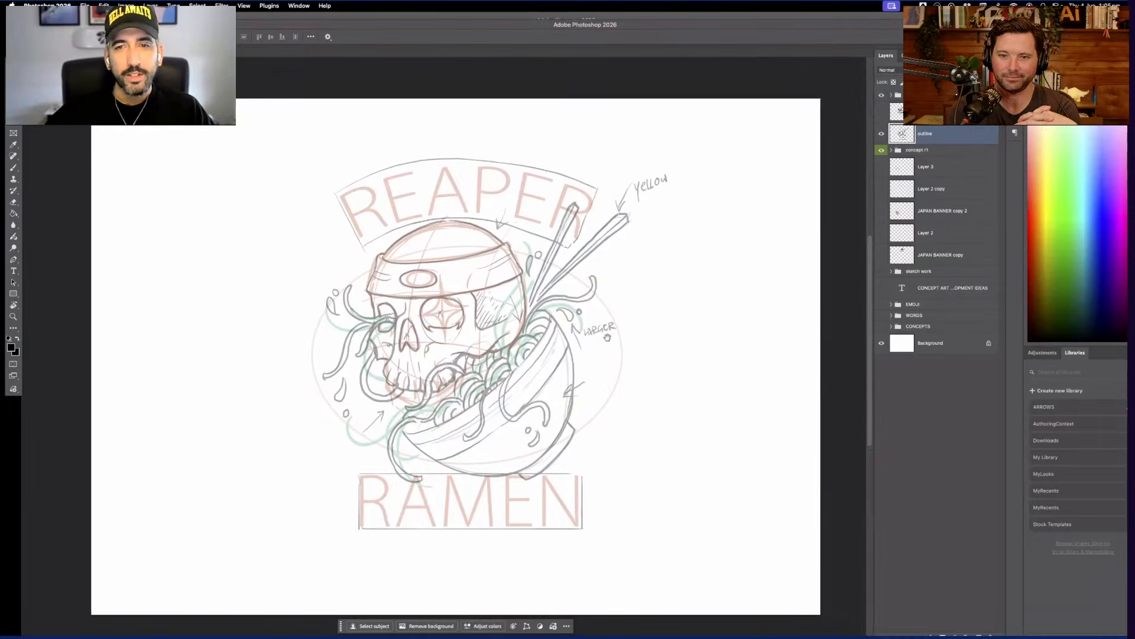
drag(638, 305, 635, 330)
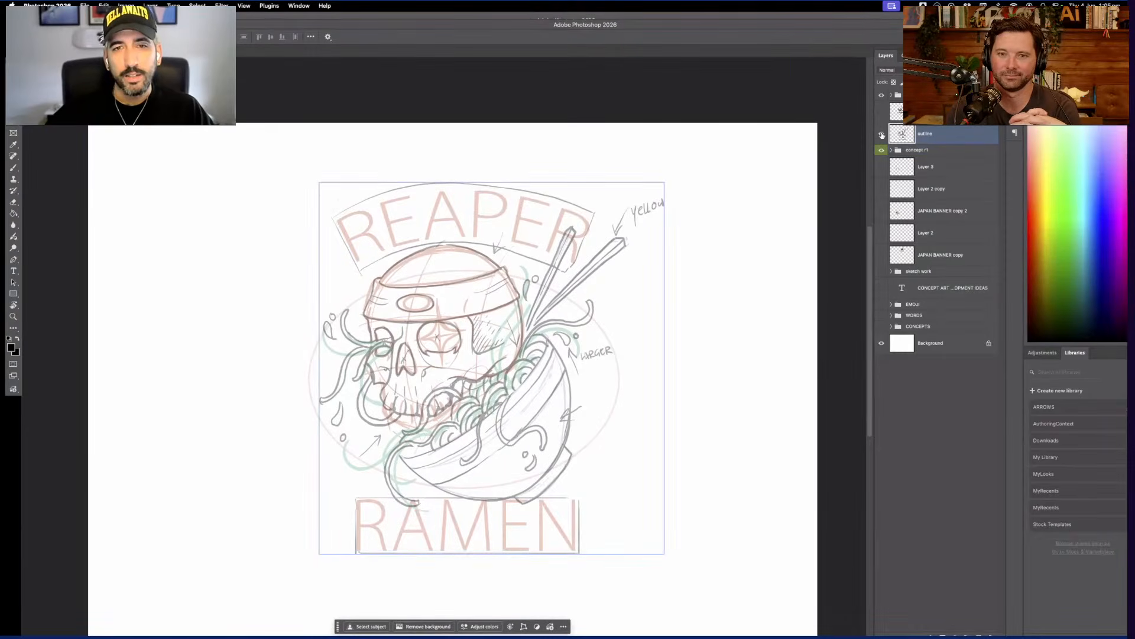
click(882, 134)
click(881, 150)
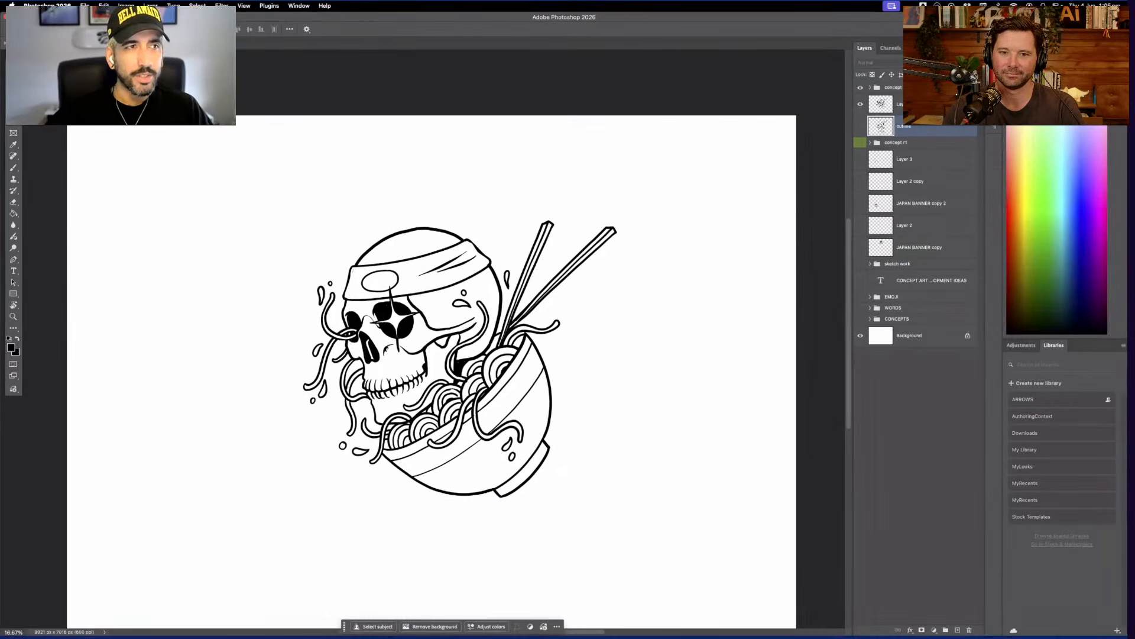
Activate the Brush tool and check the Hard Round Pressure Size preset among the General Brushes
key(b)
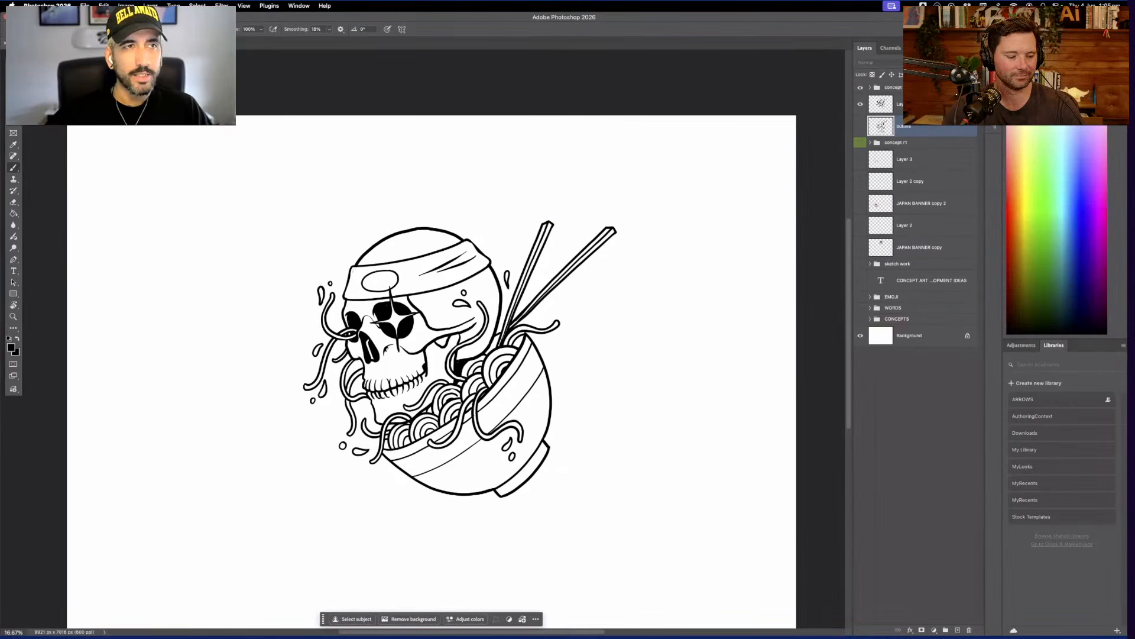
click(41, 29)
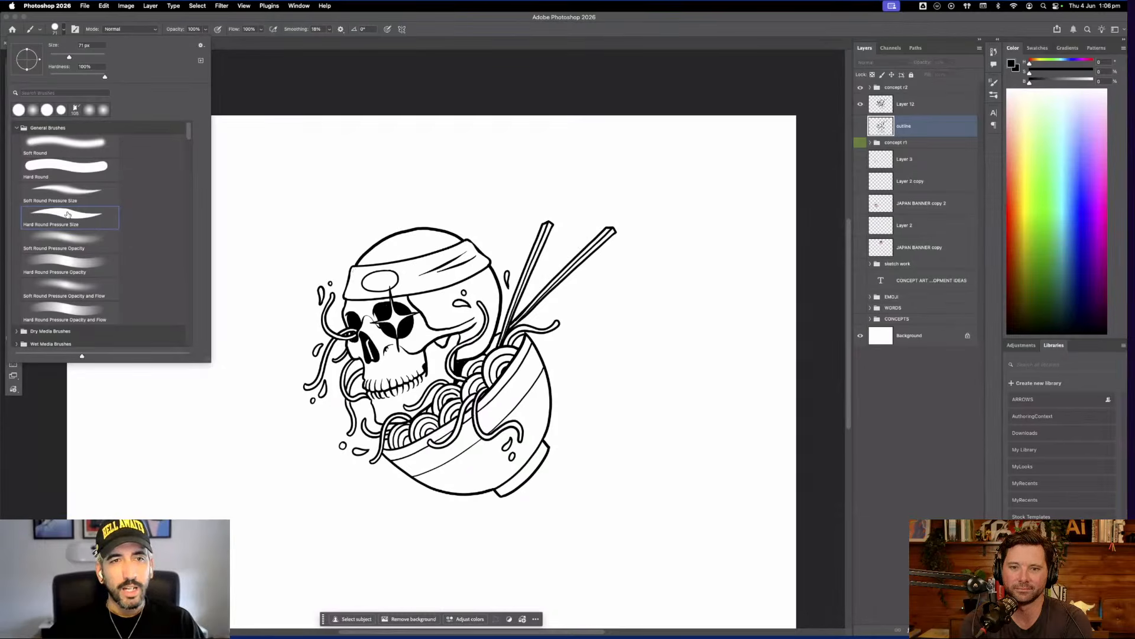
click(329, 145)
click(598, 224)
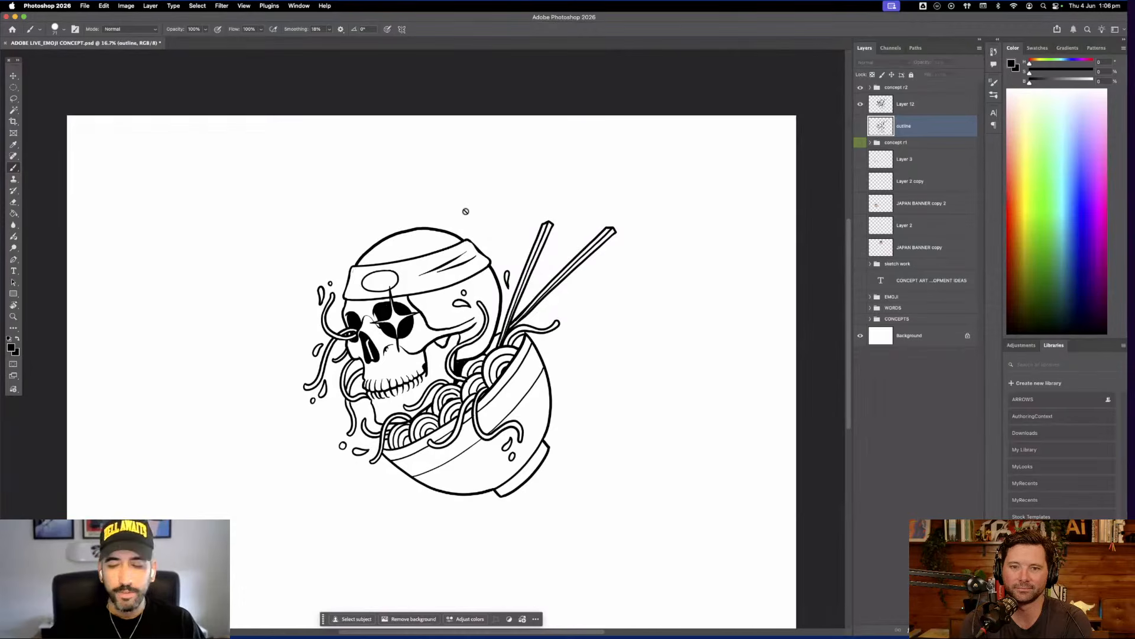
Examine the inked line art up close across the headband, eye sockets, teeth, noodles and bowl
key(super+plus)
key(super+plus)
key(super+plus)
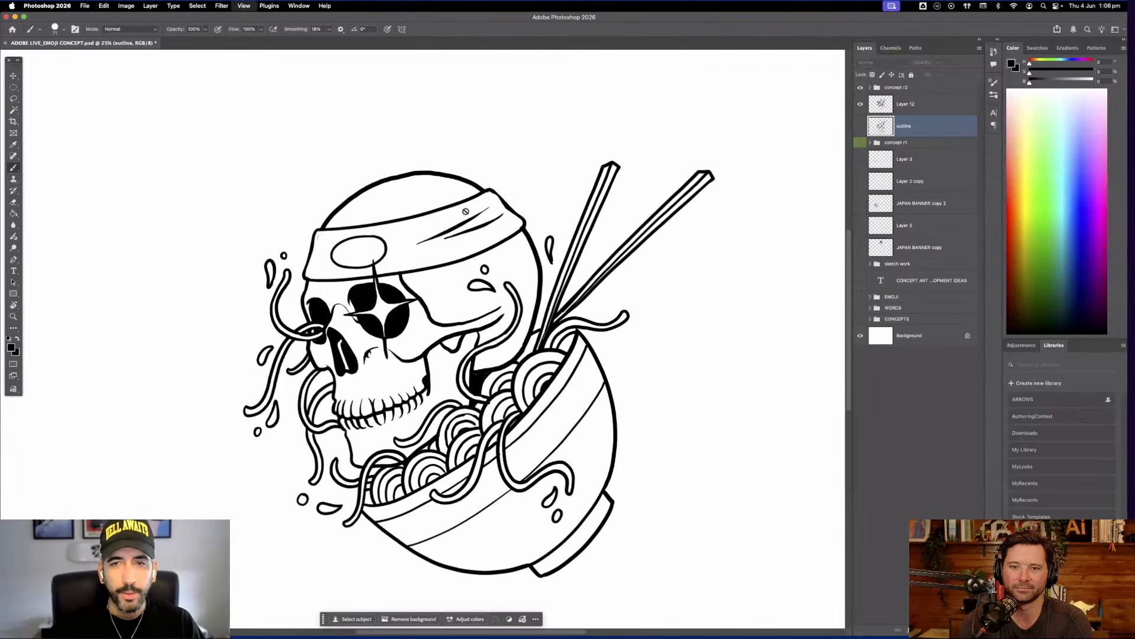
key(super+plus)
key(super+plus)
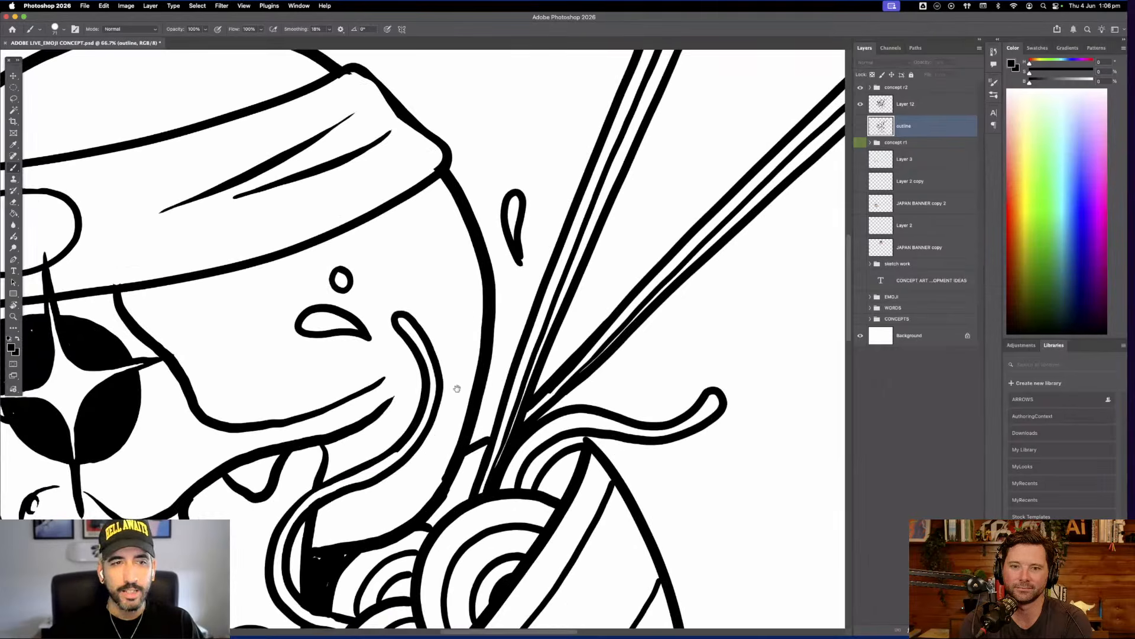
drag(458, 388, 707, 426)
drag(459, 330, 785, 318)
drag(598, 621, 509, 502)
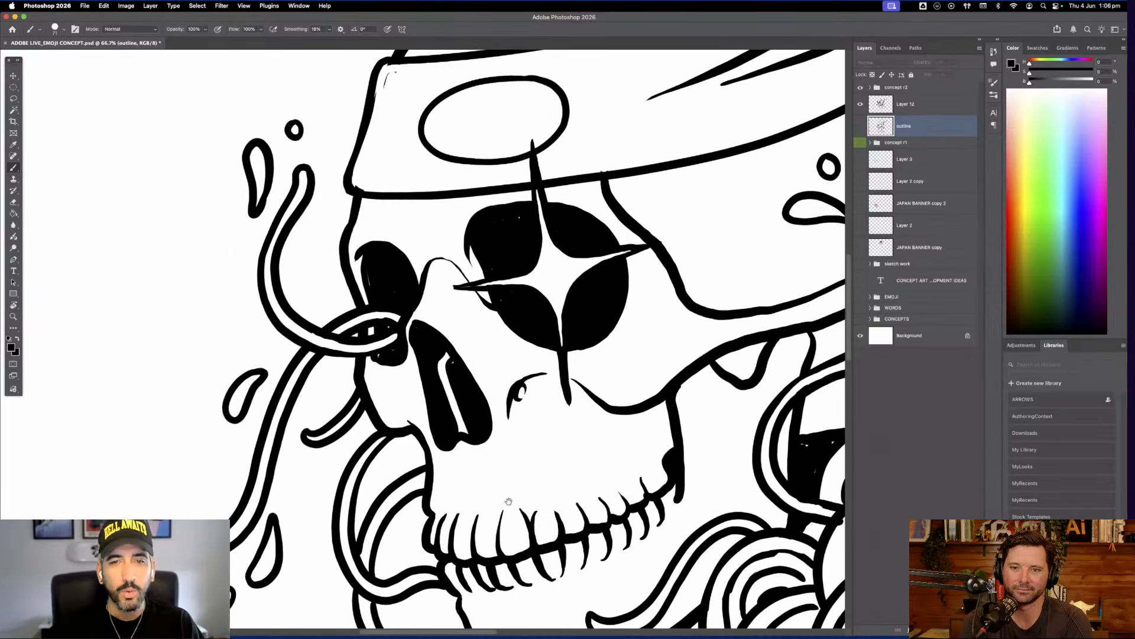
drag(554, 456, 341, 166)
drag(584, 421, 604, 447)
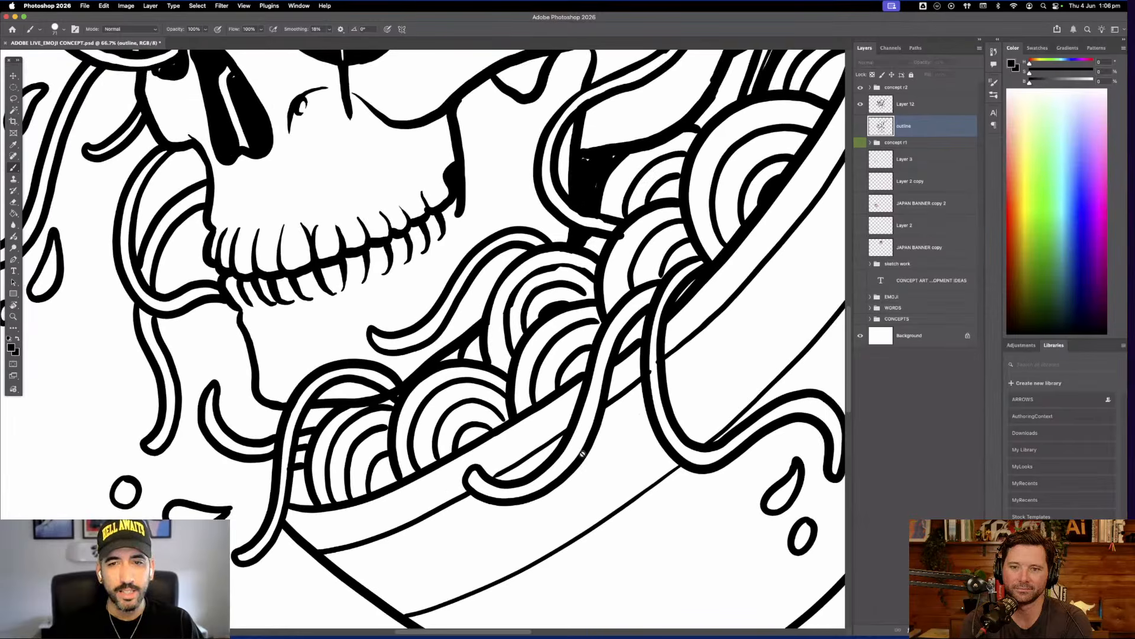
drag(593, 214, 521, 288)
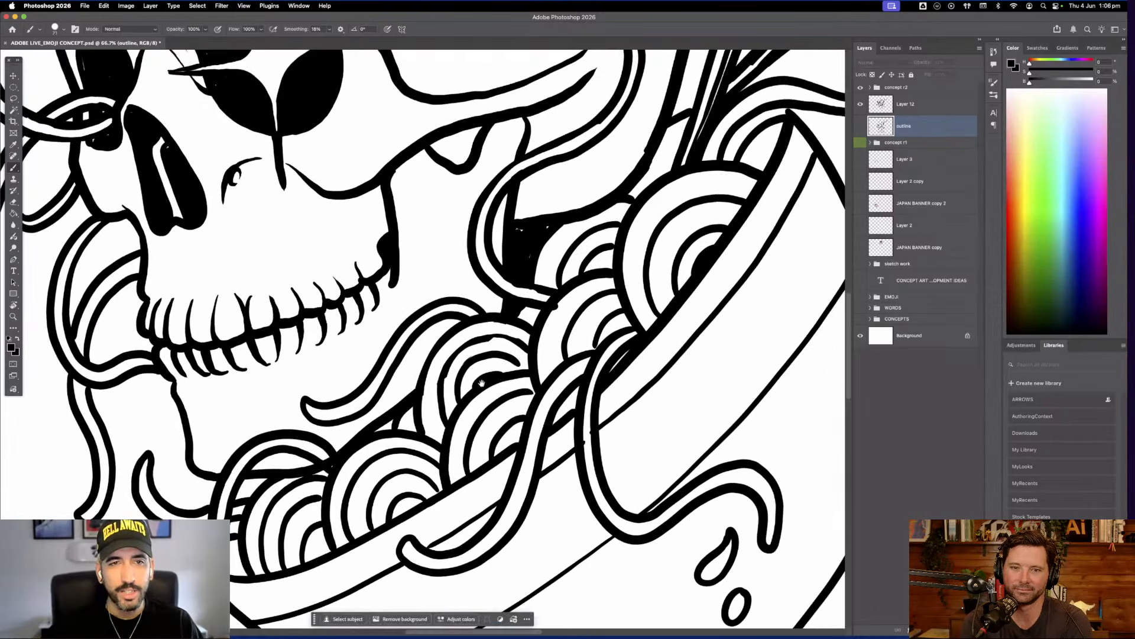
drag(482, 383, 435, 491)
drag(454, 344, 519, 526)
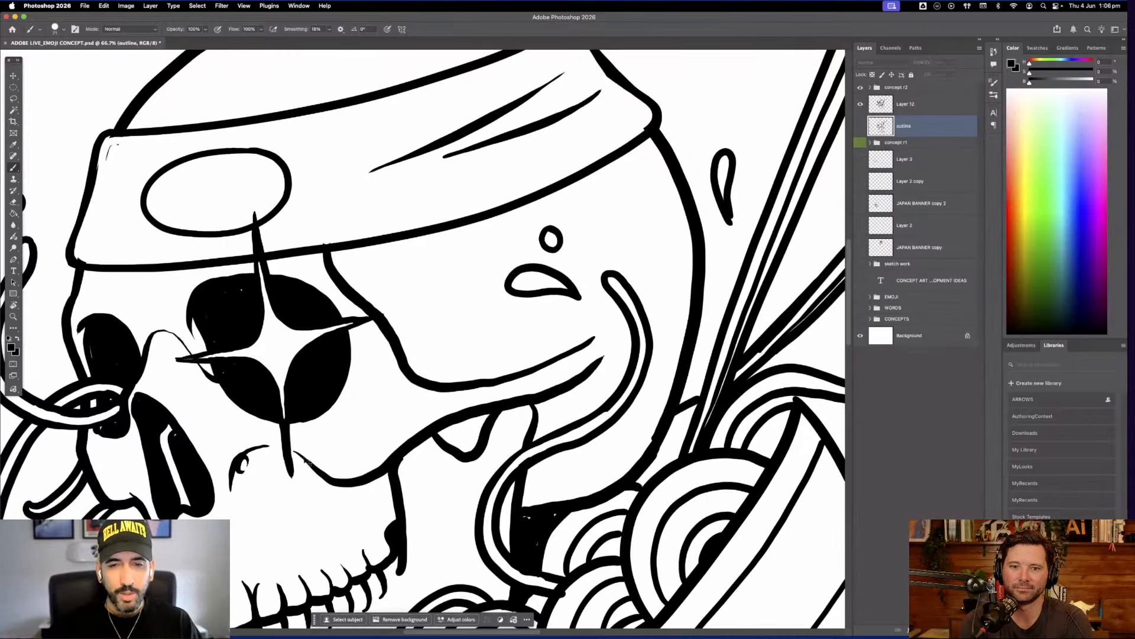
key(super+minus)
key(super+minus)
key(super+minus)
key(super+minus)
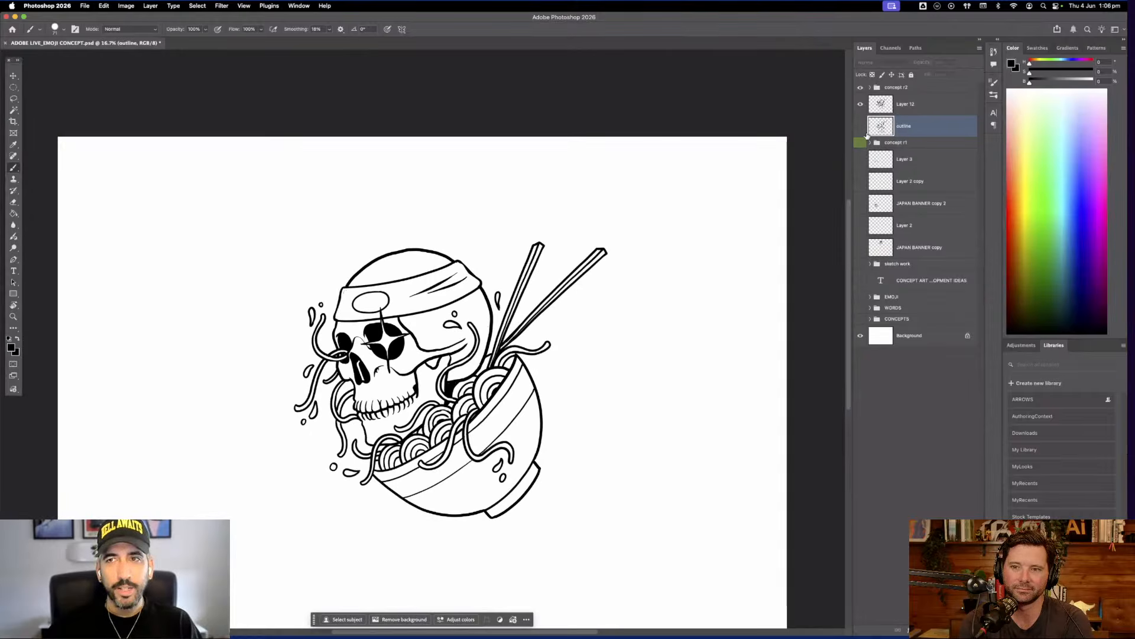
Show the outline sketch layer beneath the inked line art for comparison
click(859, 142)
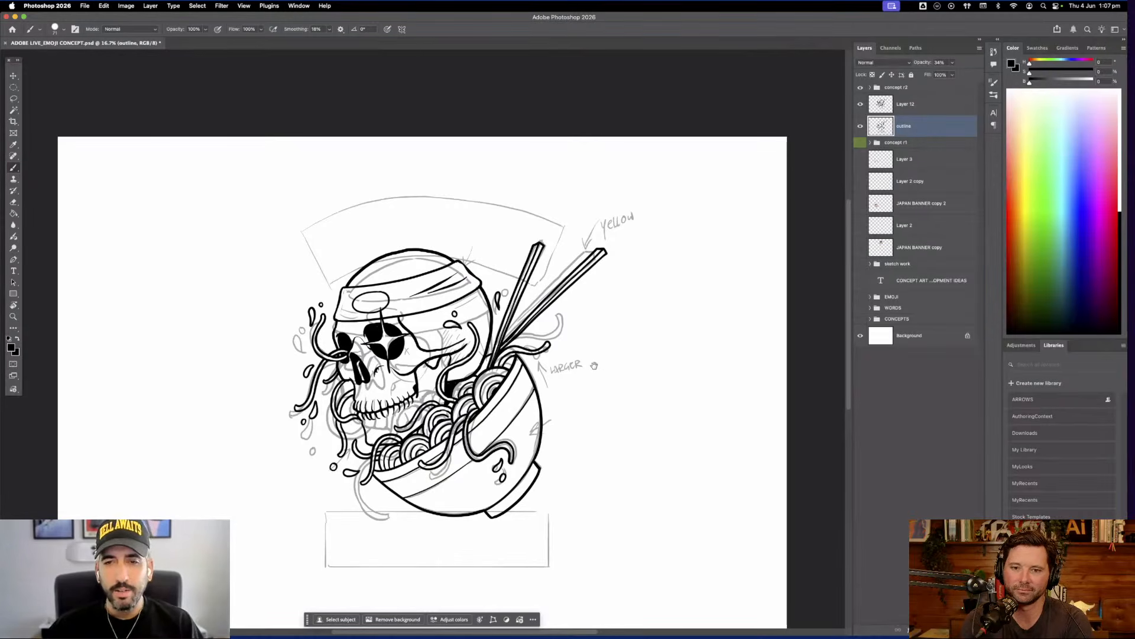
drag(595, 366, 633, 342)
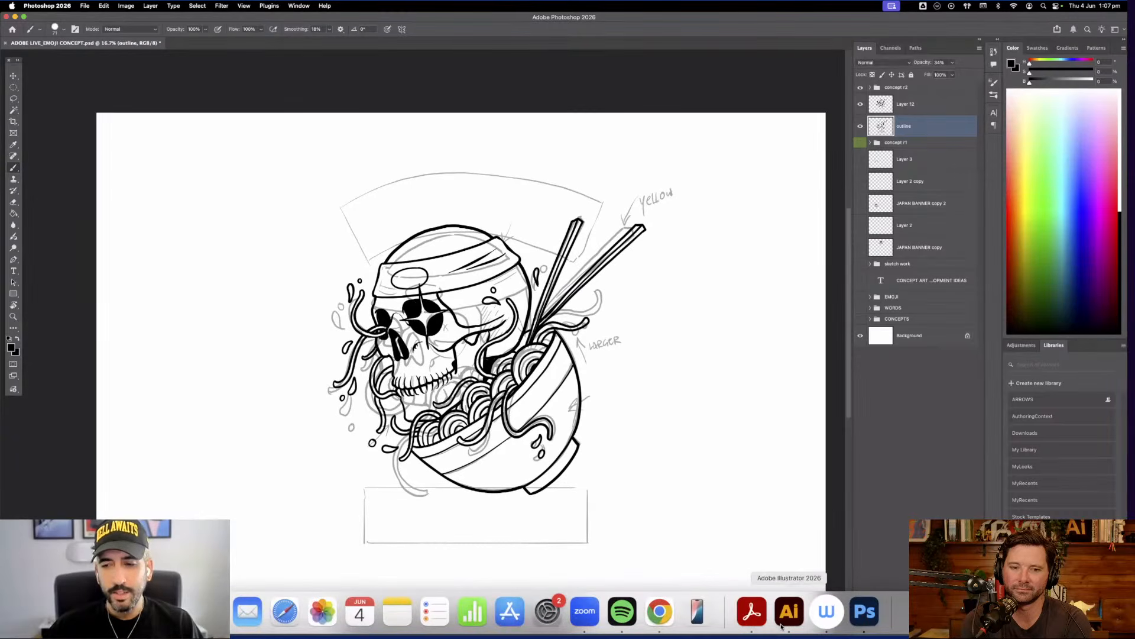
Switch to Illustrator and check the faint sketch placed on Artboard 1
click(782, 626)
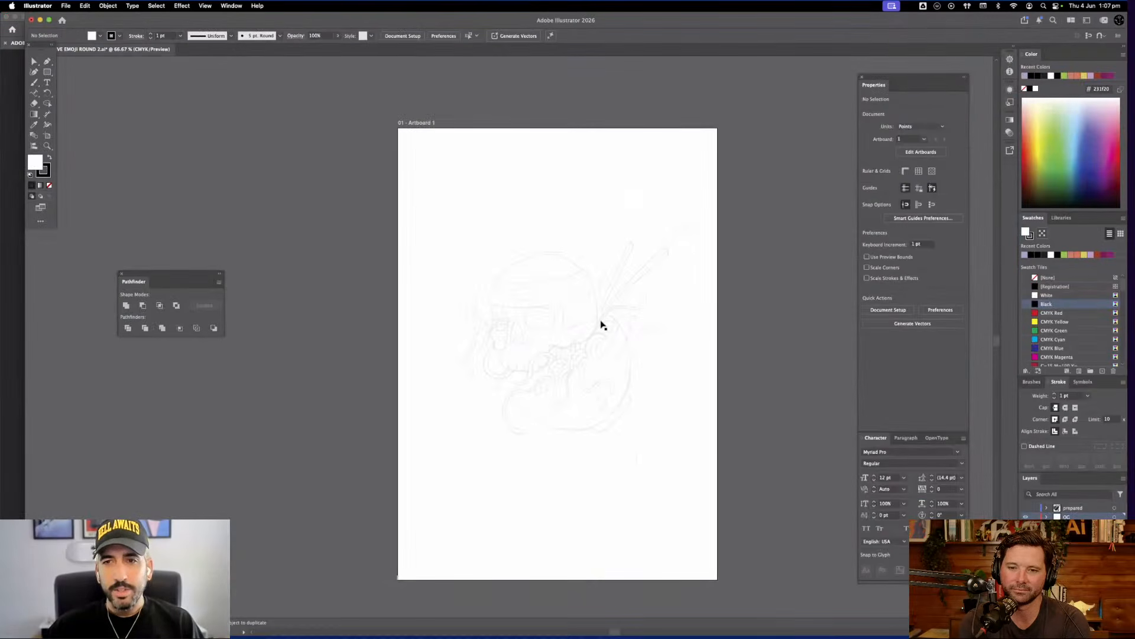
click(583, 347)
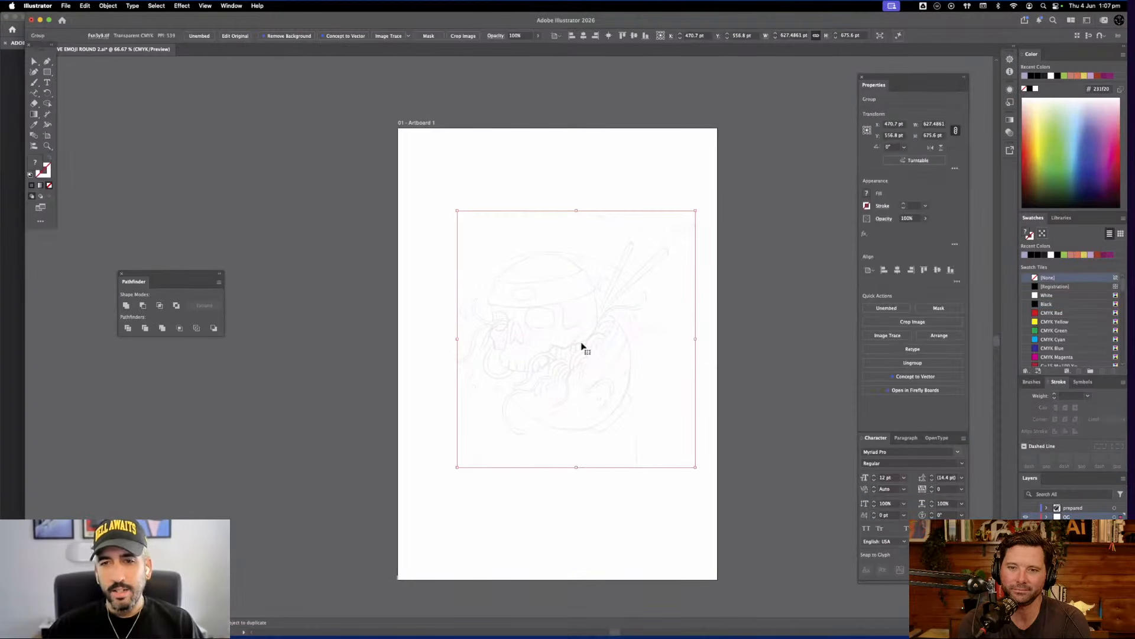
click(708, 271)
mouse_move(338, 634)
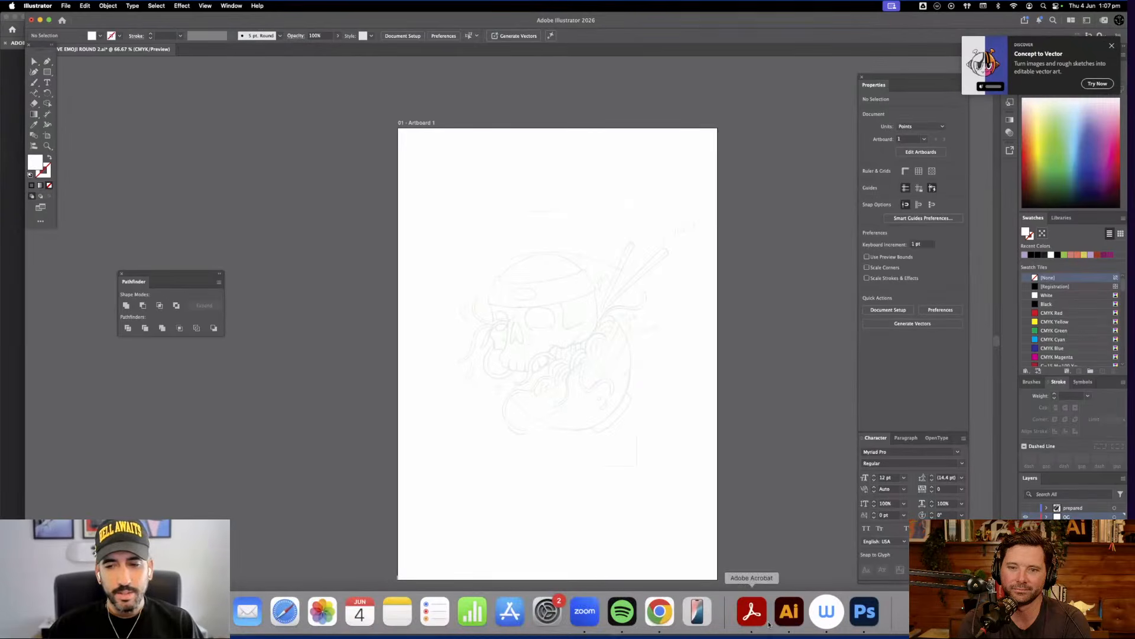
Return to Photoshop, move its window off the Illustrator artboard, and transfer the inked Layer 12 artwork onto Artboard 1
click(864, 612)
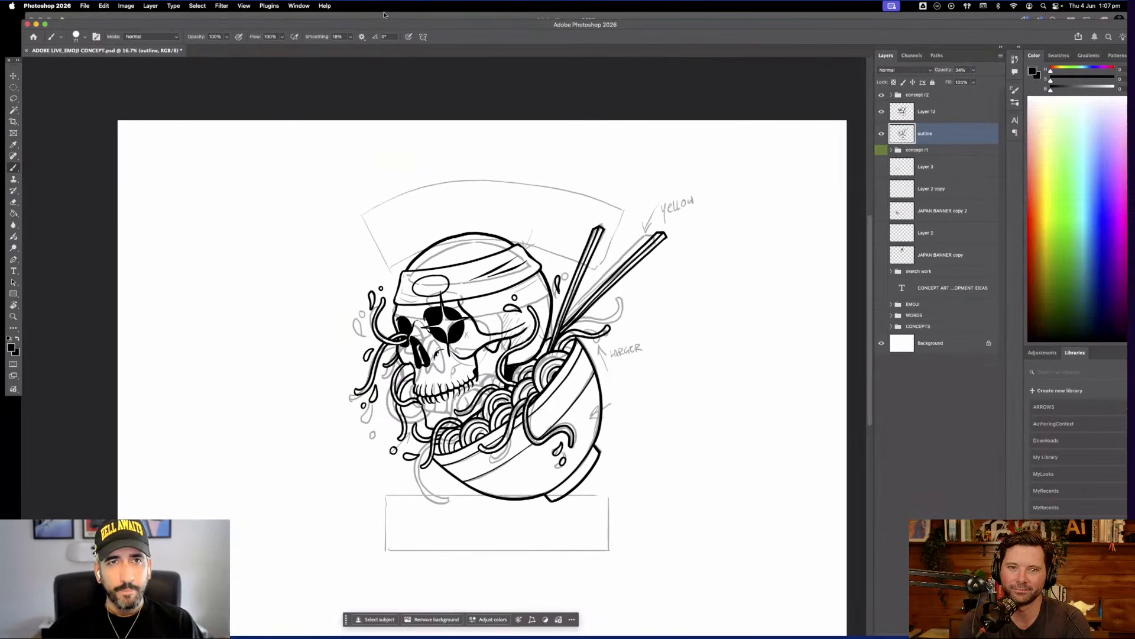
key(super+Tab)
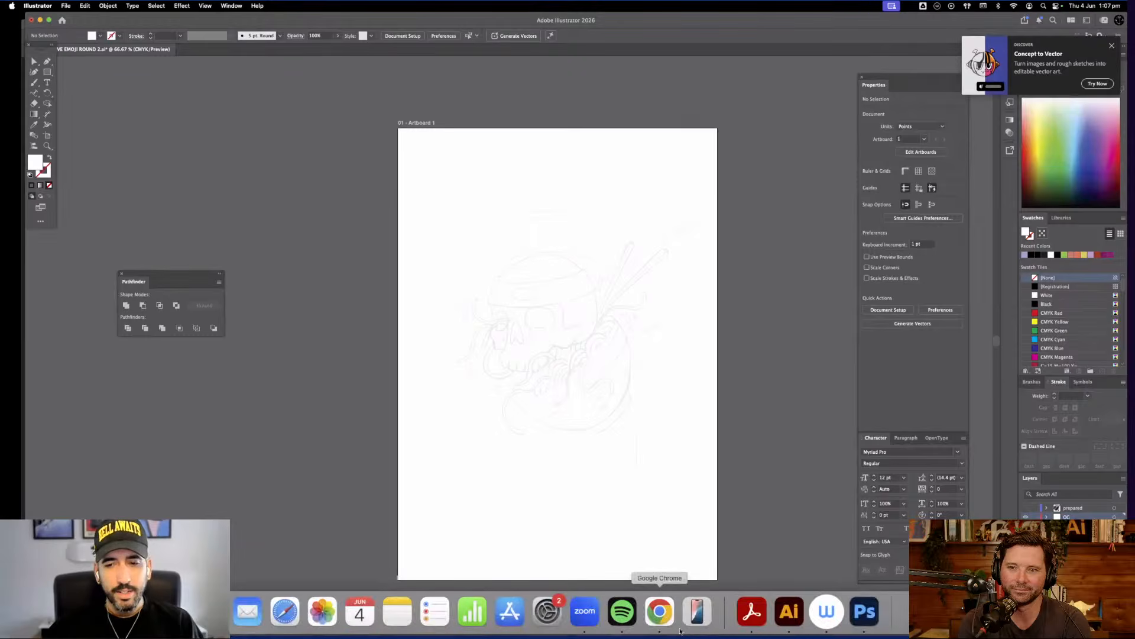
click(864, 611)
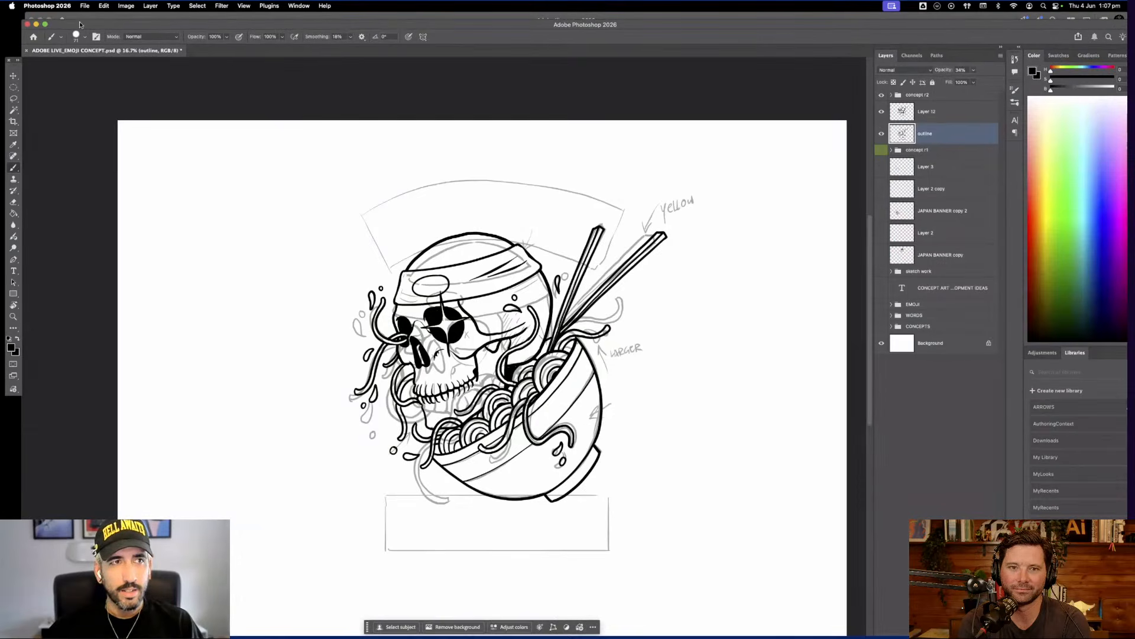
drag(220, 23, 432, 279)
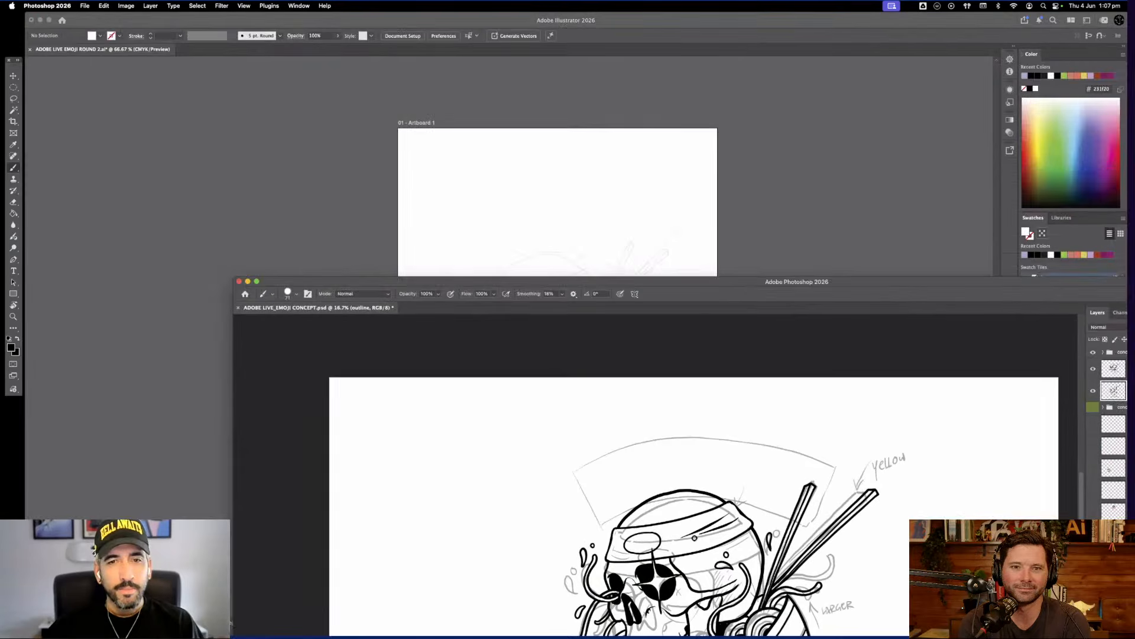
click(12, 77)
click(667, 575)
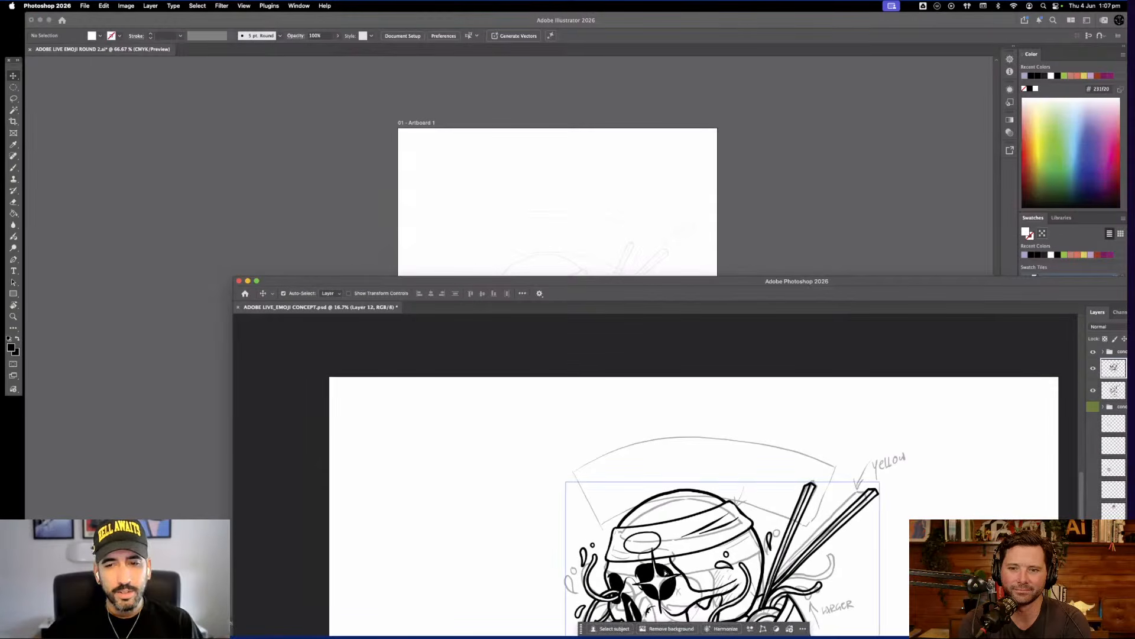
drag(667, 575, 436, 191)
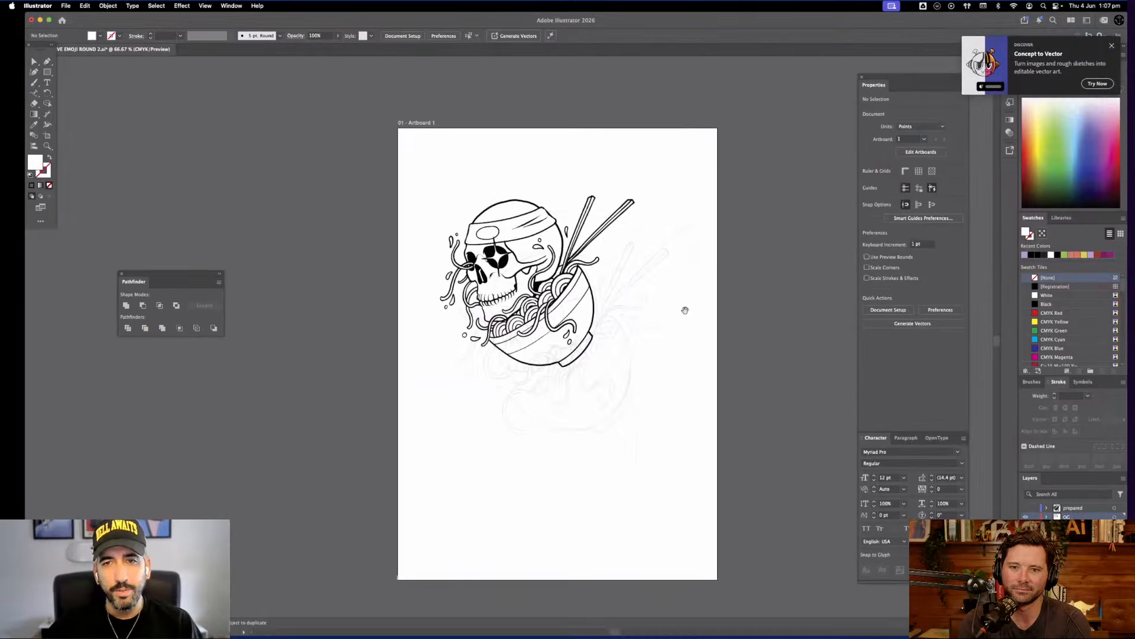
Move the inked line art over the faint sketch and enlarge it to about 579 × 511 pt
drag(685, 310, 588, 350)
click(391, 305)
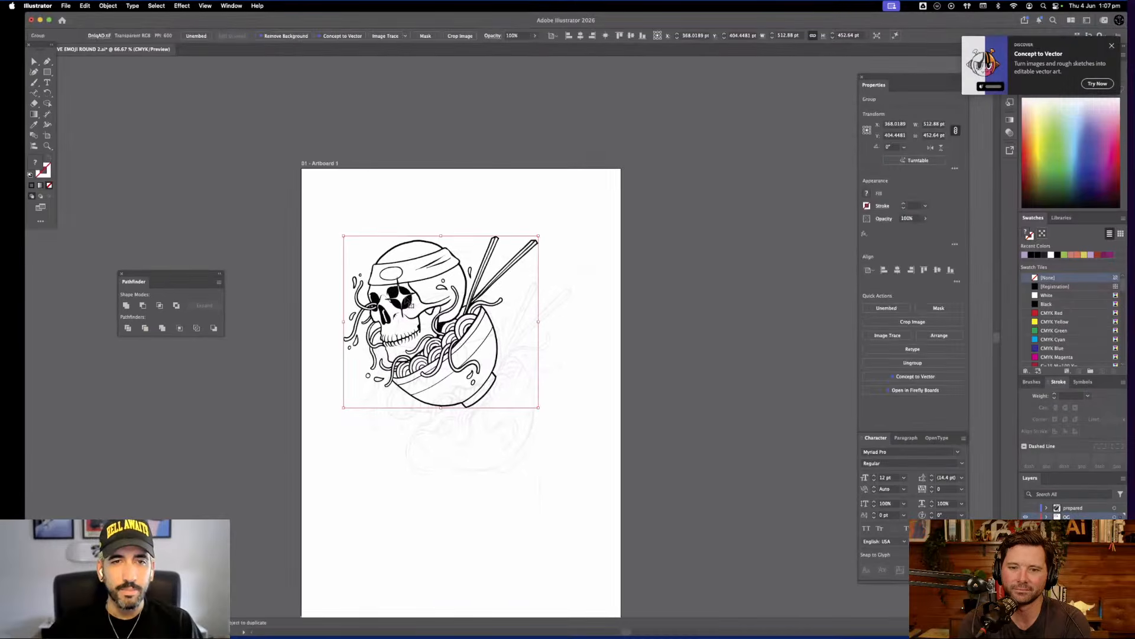
drag(409, 304, 438, 355)
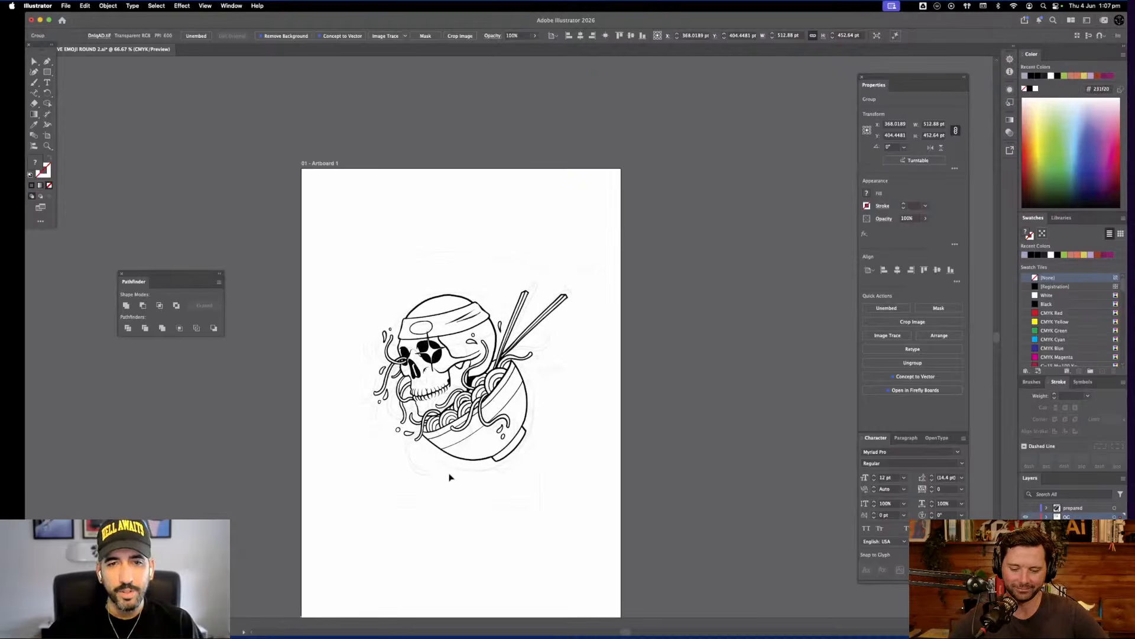
drag(471, 462, 471, 476)
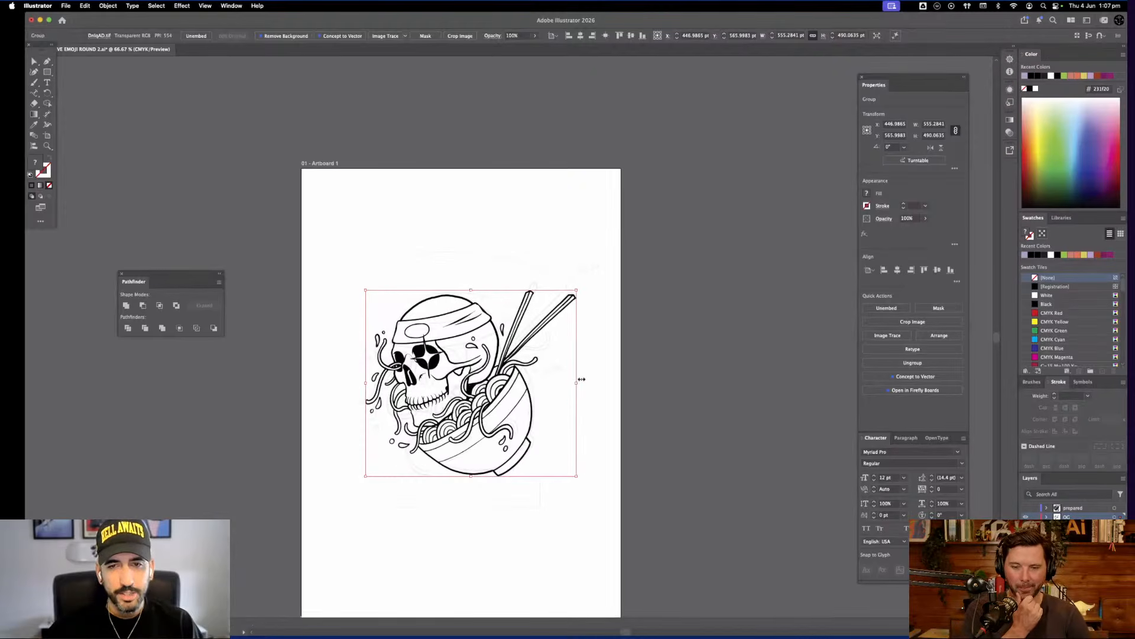
drag(582, 379, 585, 384)
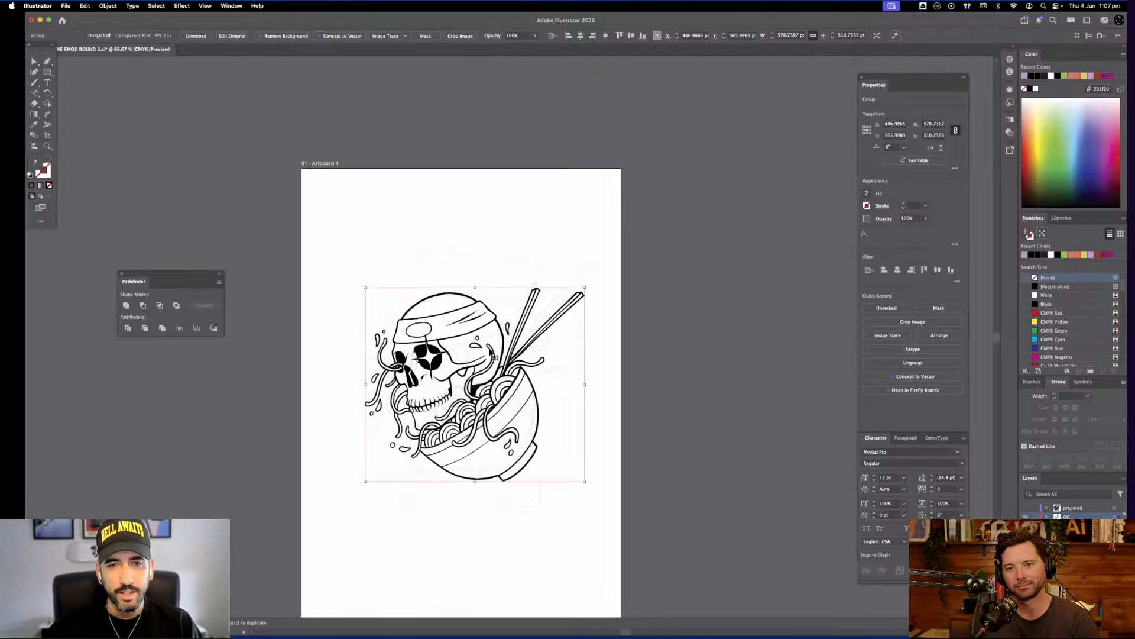
Check how the inked line art sits over the faint sketch around the skull, bowl and chopsticks
click(539, 507)
click(537, 502)
click(355, 519)
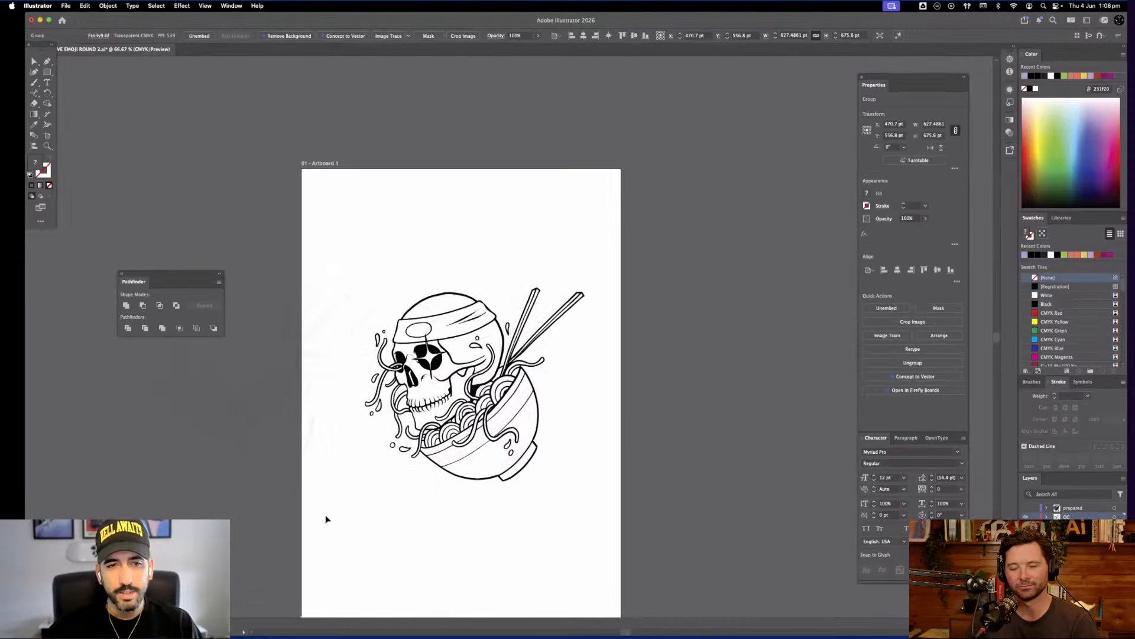
click(479, 286)
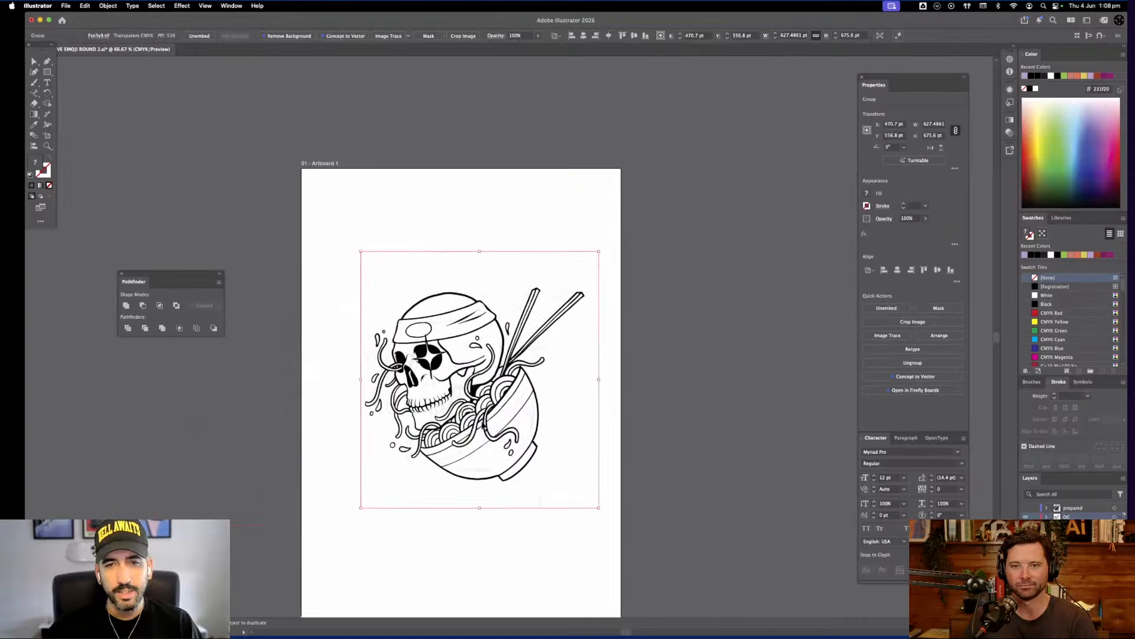
click(540, 402)
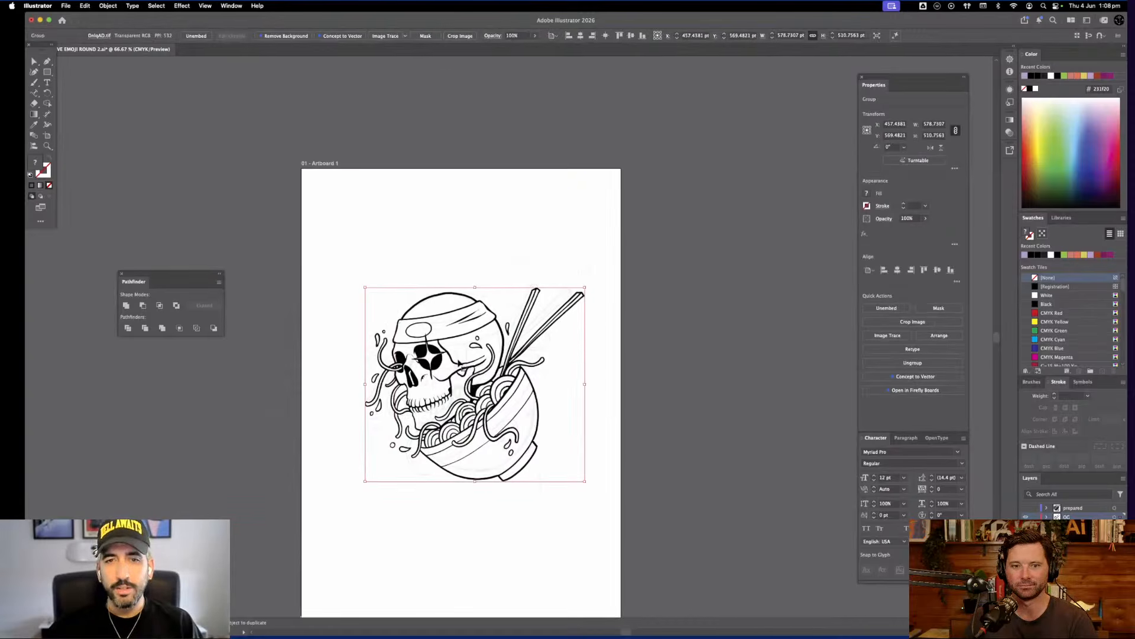
drag(512, 356, 611, 368)
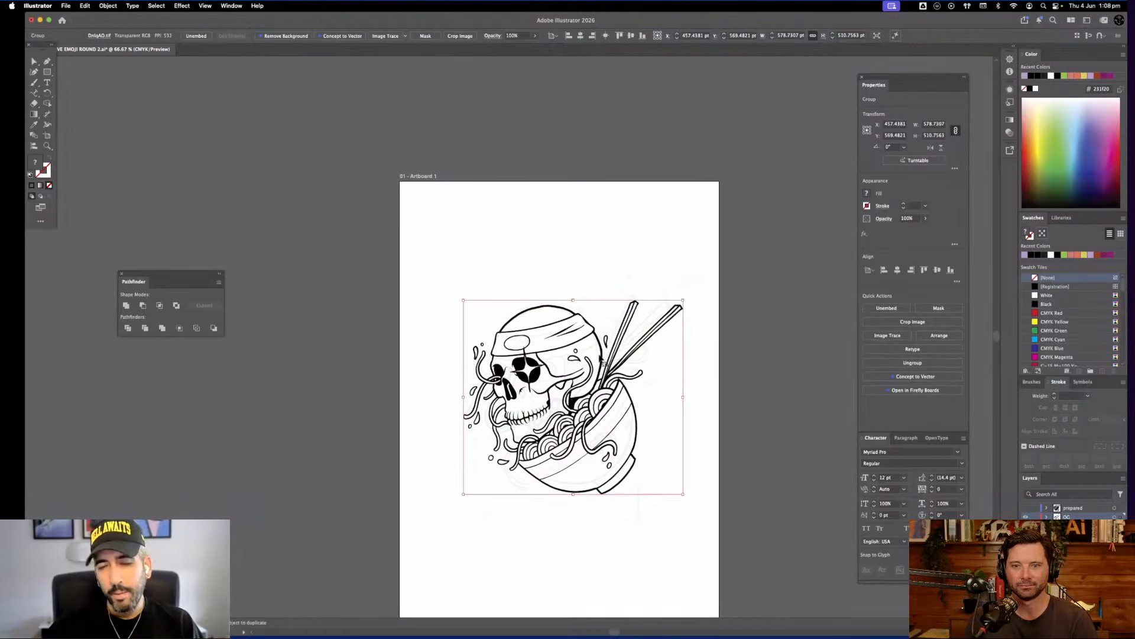
key(super+equal)
key(super+equal)
key(super+equal)
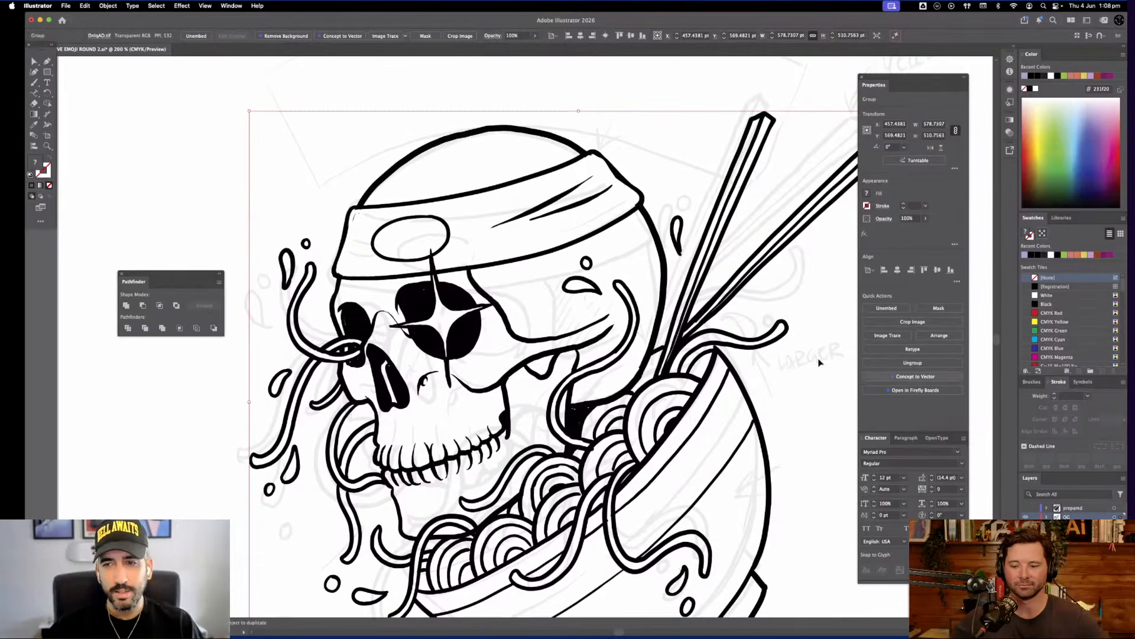
drag(355, 459, 337, 460)
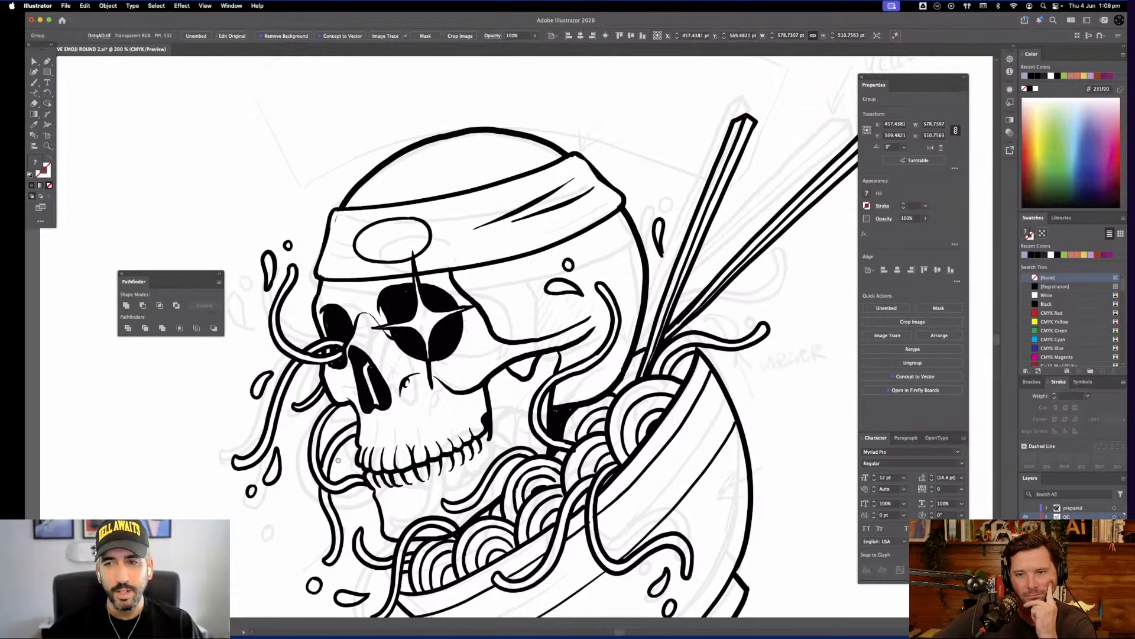
drag(843, 87, 382, 109)
click(382, 108)
click(557, 278)
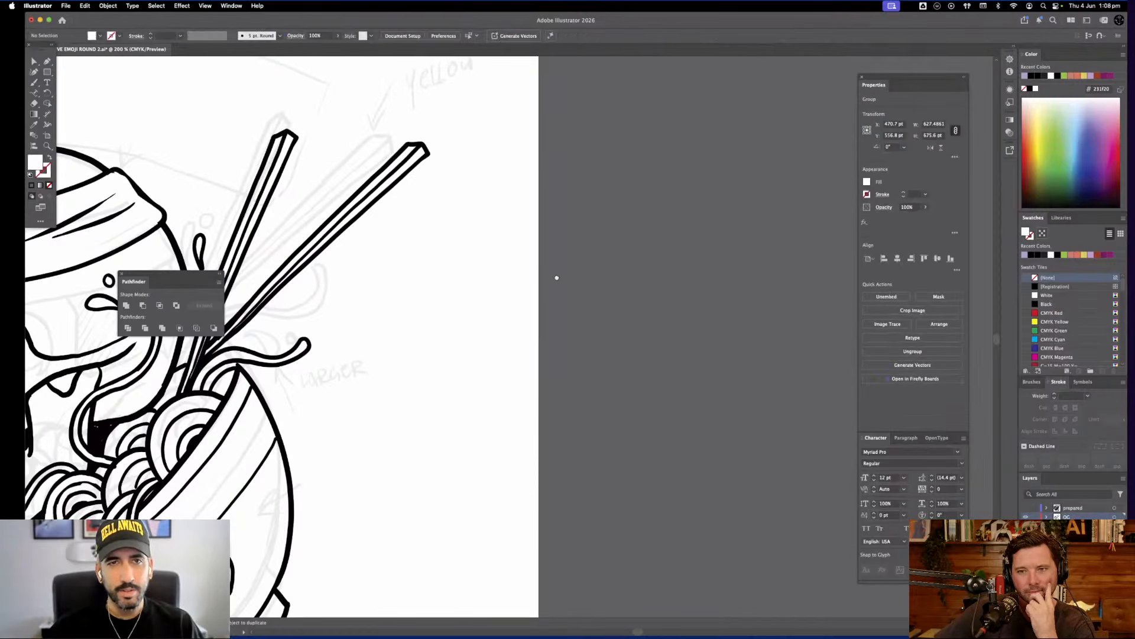
Move the faint sketch off the artboard, leaving only the inked line art on Artboard 1
drag(503, 285, 609, 286)
click(294, 305)
drag(495, 348, 850, 323)
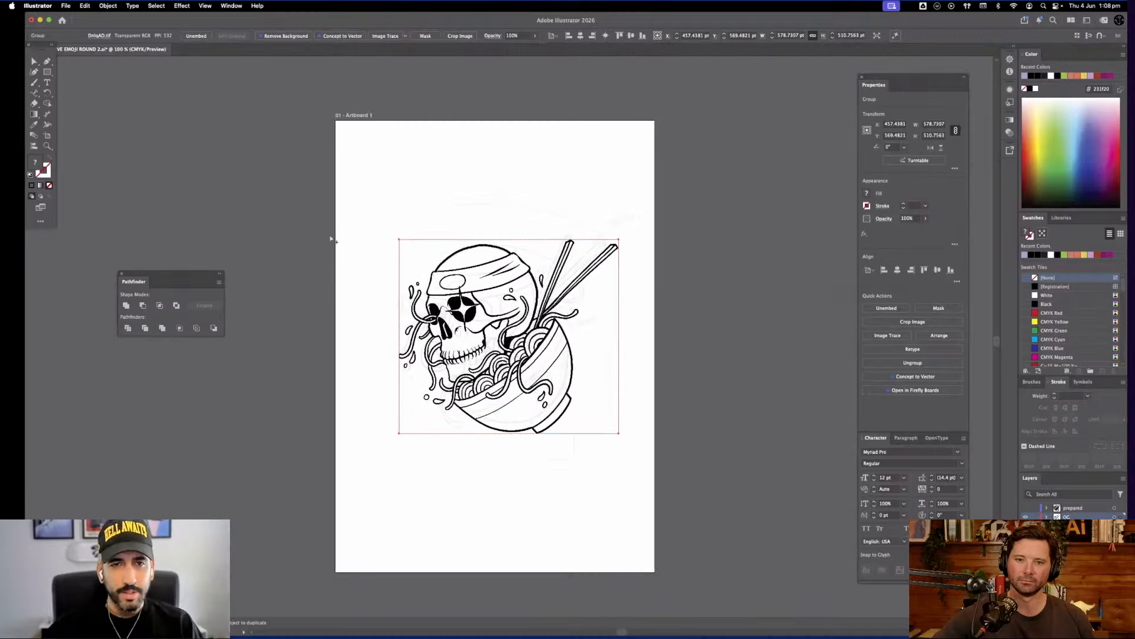
key(super+0)
drag(479, 209, 137, 196)
Lower the opacity of the inked line art to 12% and deselect it
click(488, 284)
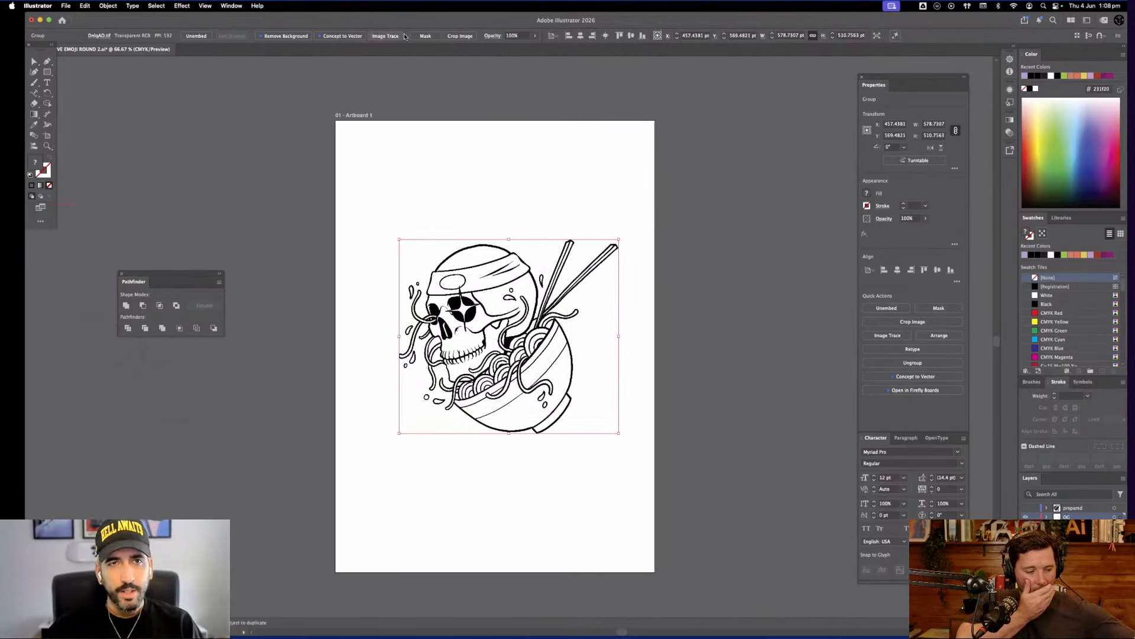
click(407, 36)
click(166, 54)
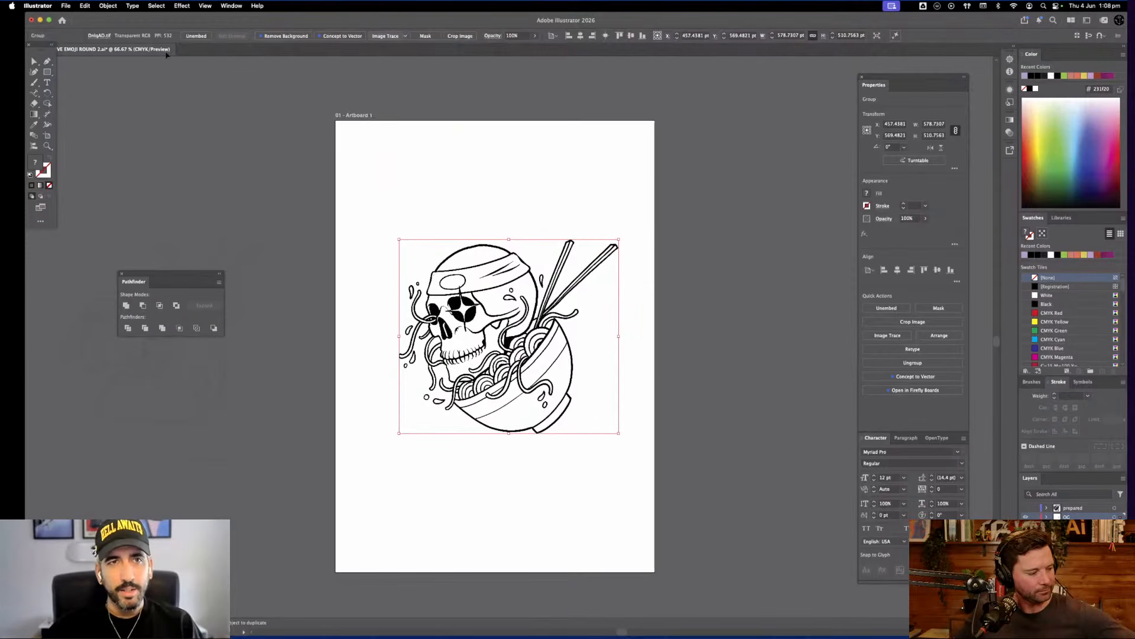
click(536, 36)
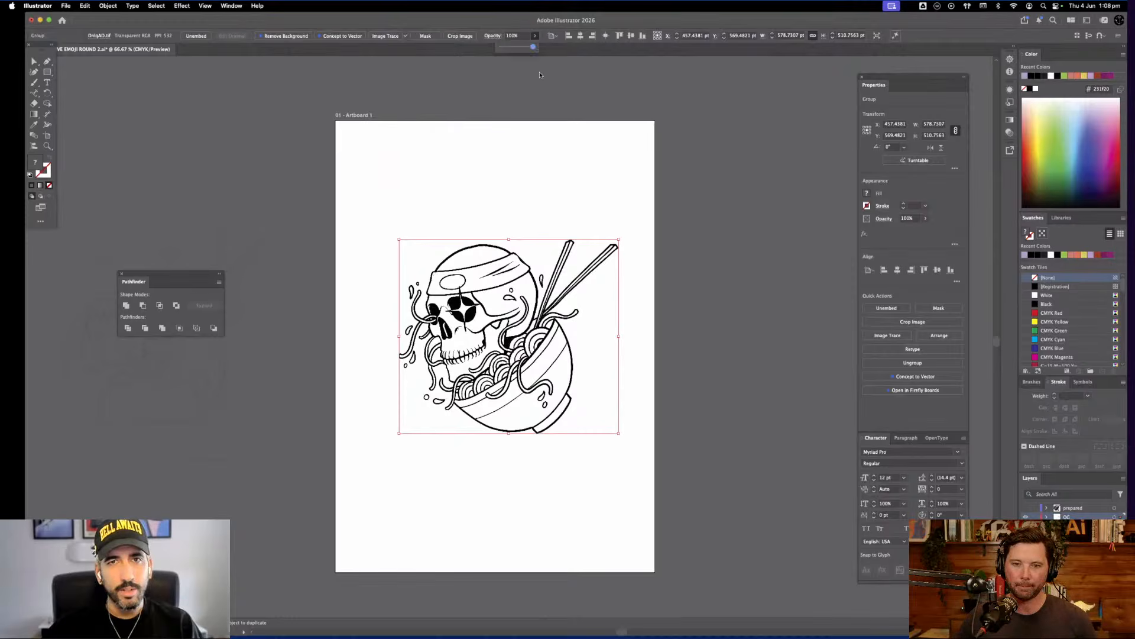
drag(509, 49, 508, 50)
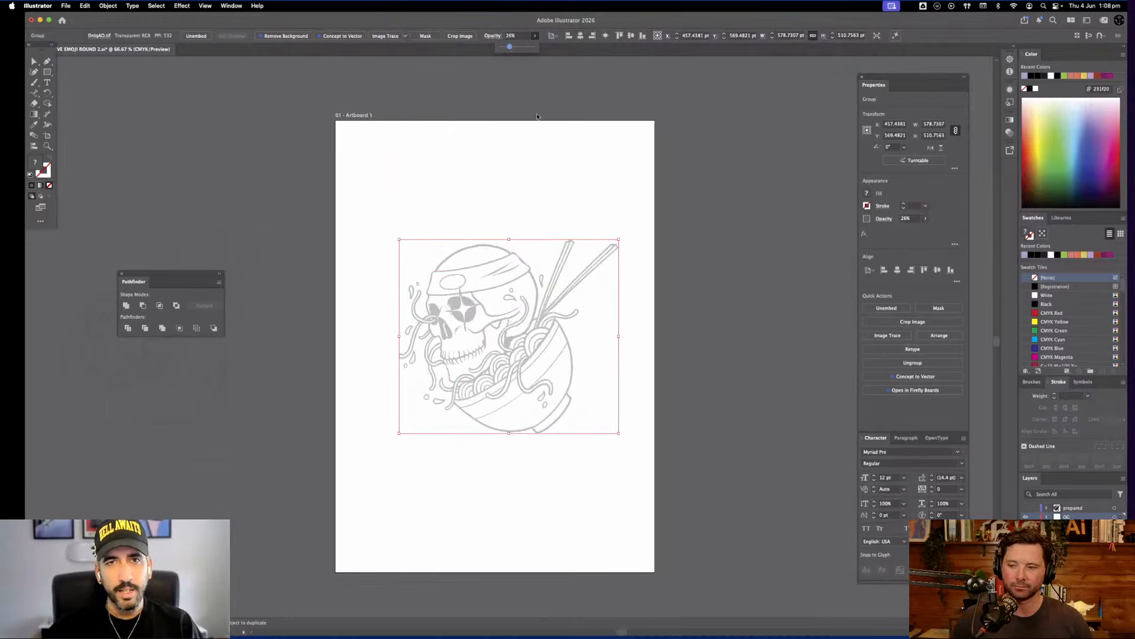
click(663, 283)
Trace the lower edge of the skull's cheekbone with the Pen tool as a curved path about 94 × 48 pt
key(super+equal)
key(super+equal)
key(super+equal)
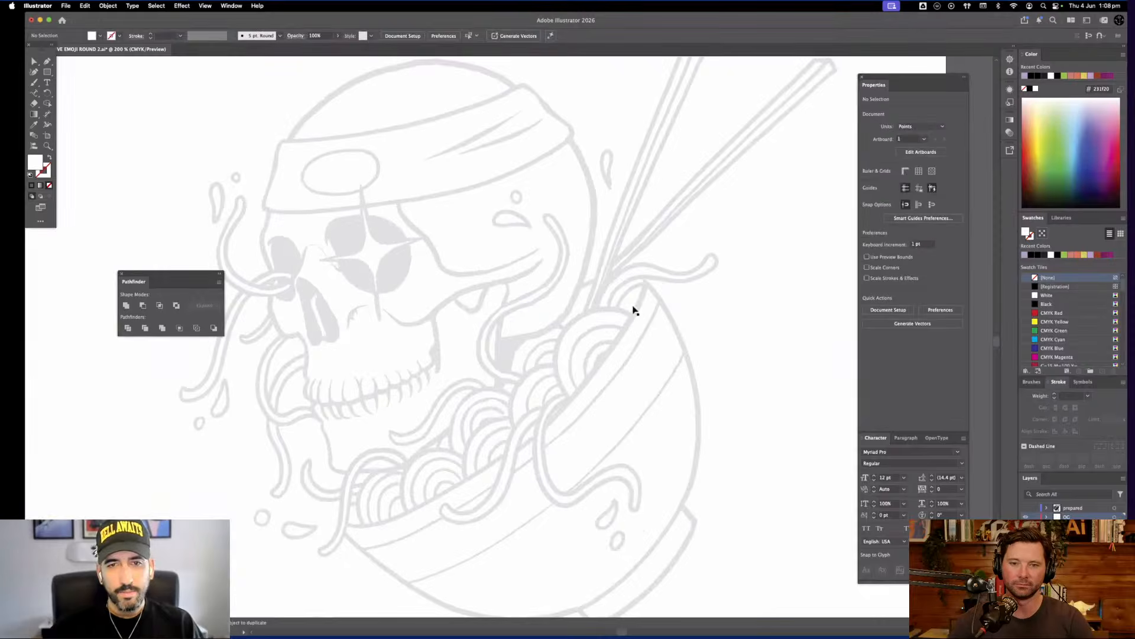
key(super+equal)
scroll(482, 368, up, 5)
scroll(482, 368, left, 5)
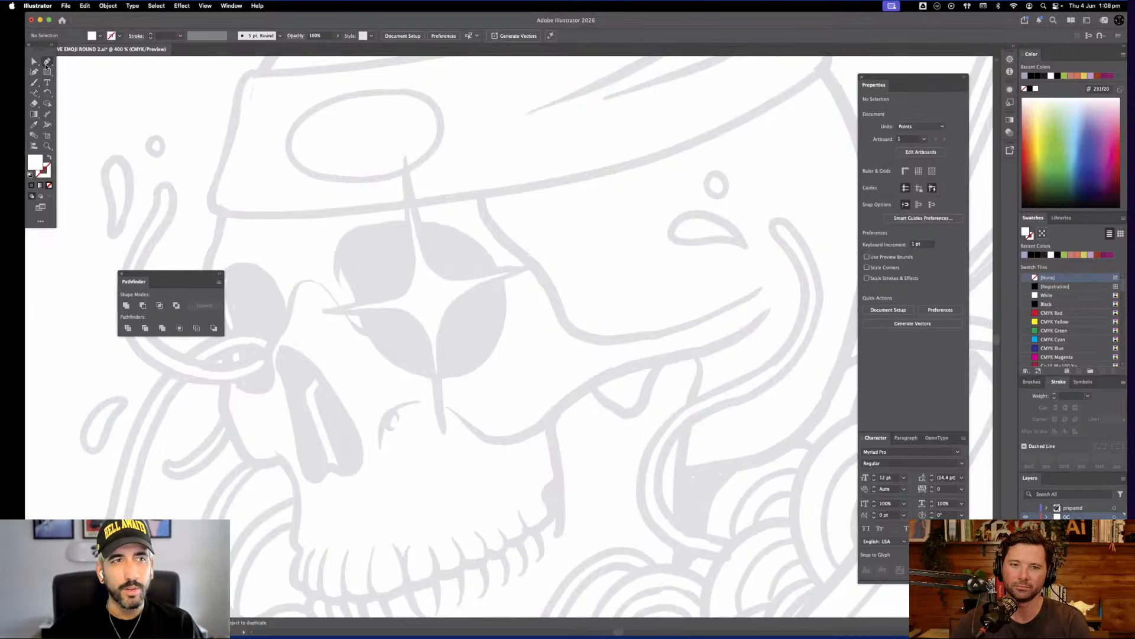
click(46, 66)
click(556, 417)
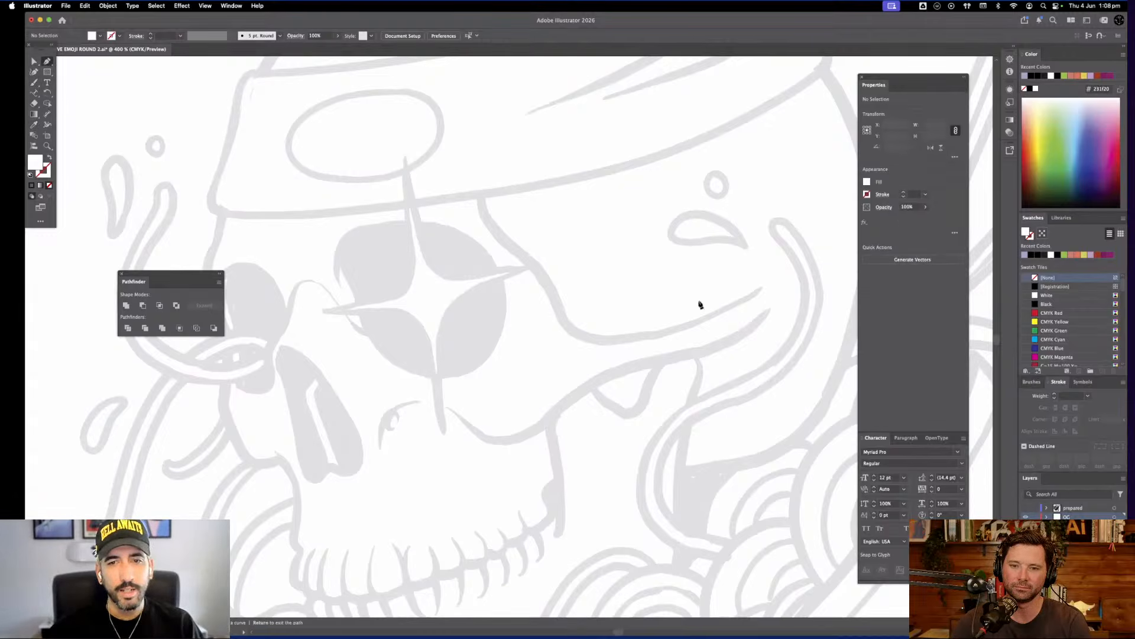
drag(675, 359, 793, 273)
click(676, 359)
Give the cheekbone path a black stroke with no fill
key(shift+x)
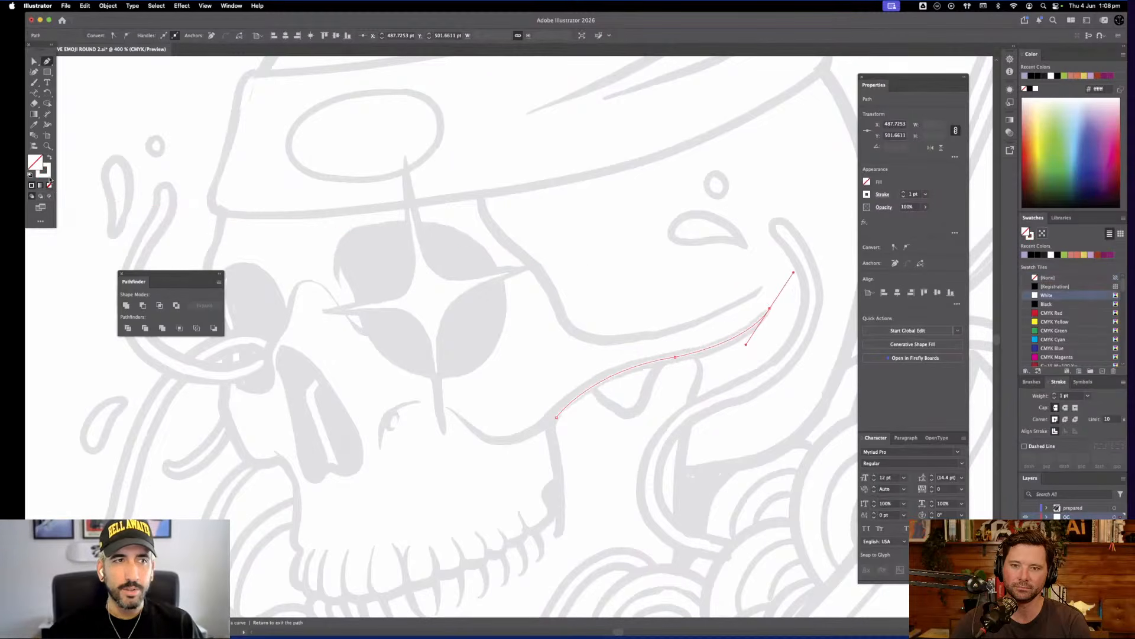
key(x)
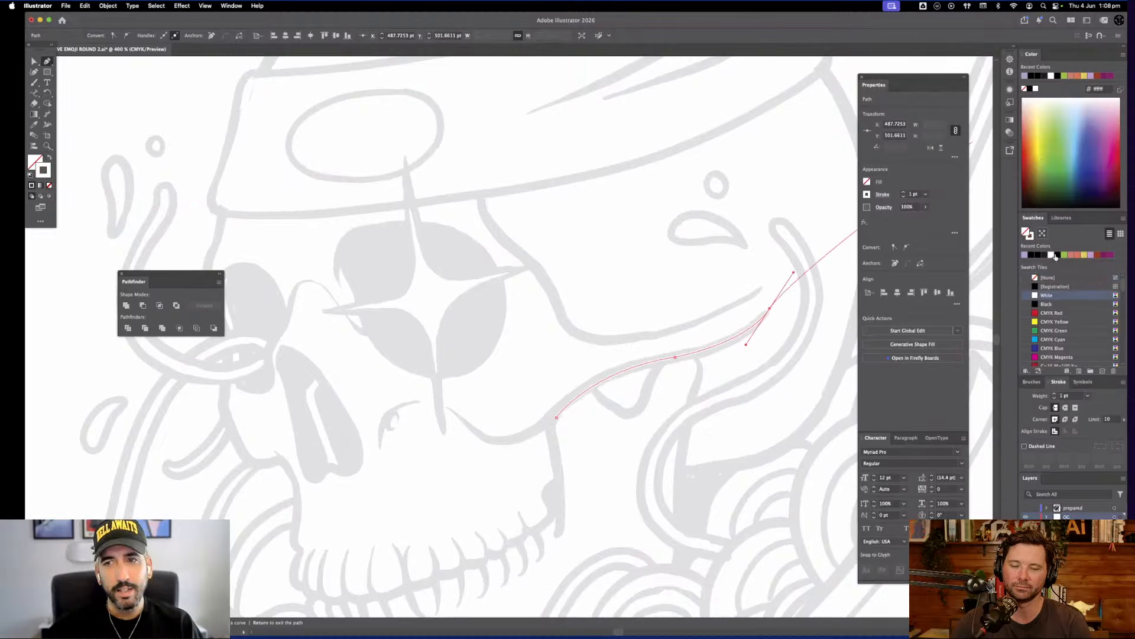
click(1045, 255)
click(34, 61)
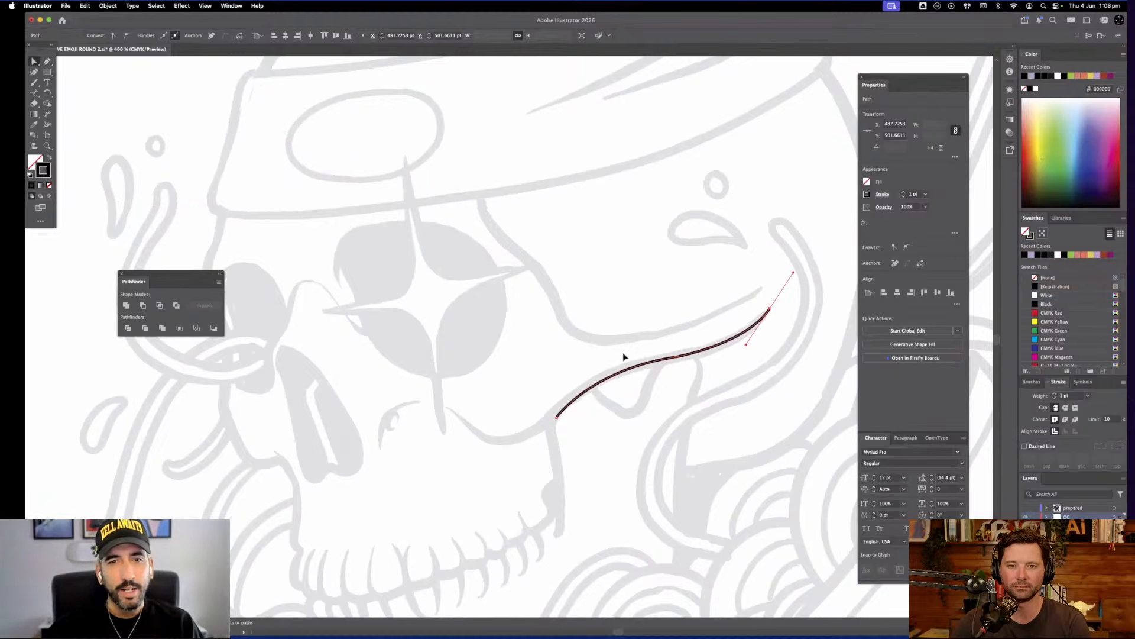
Select the cheekbone path and examine it in outline view, then return to preview
drag(581, 310, 679, 441)
key(super+z)
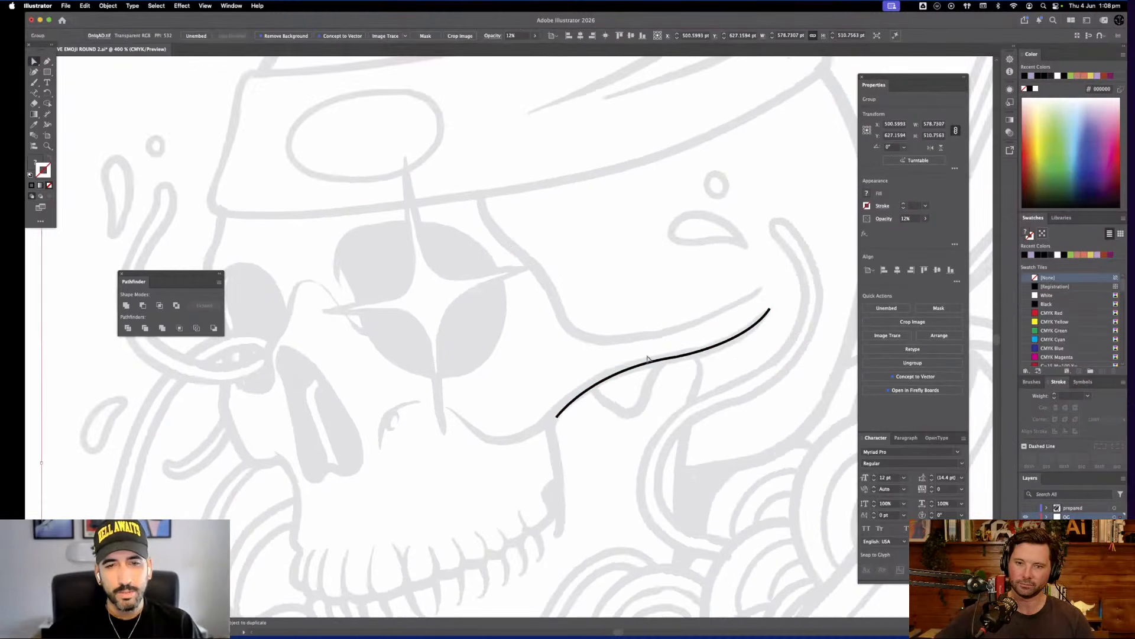
click(600, 383)
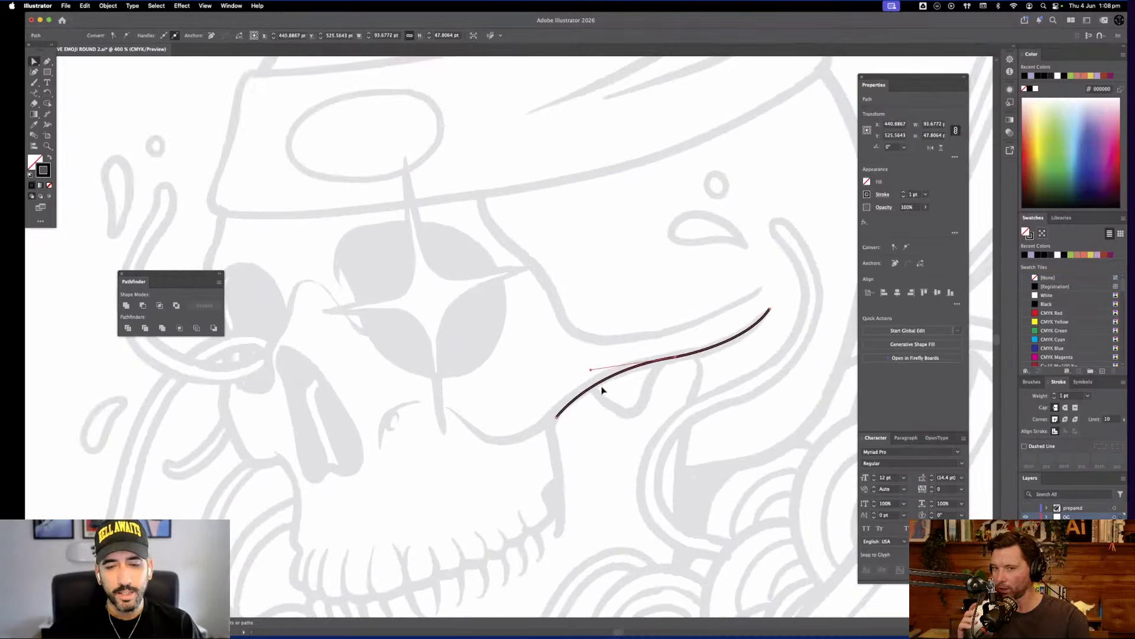
key(super+y)
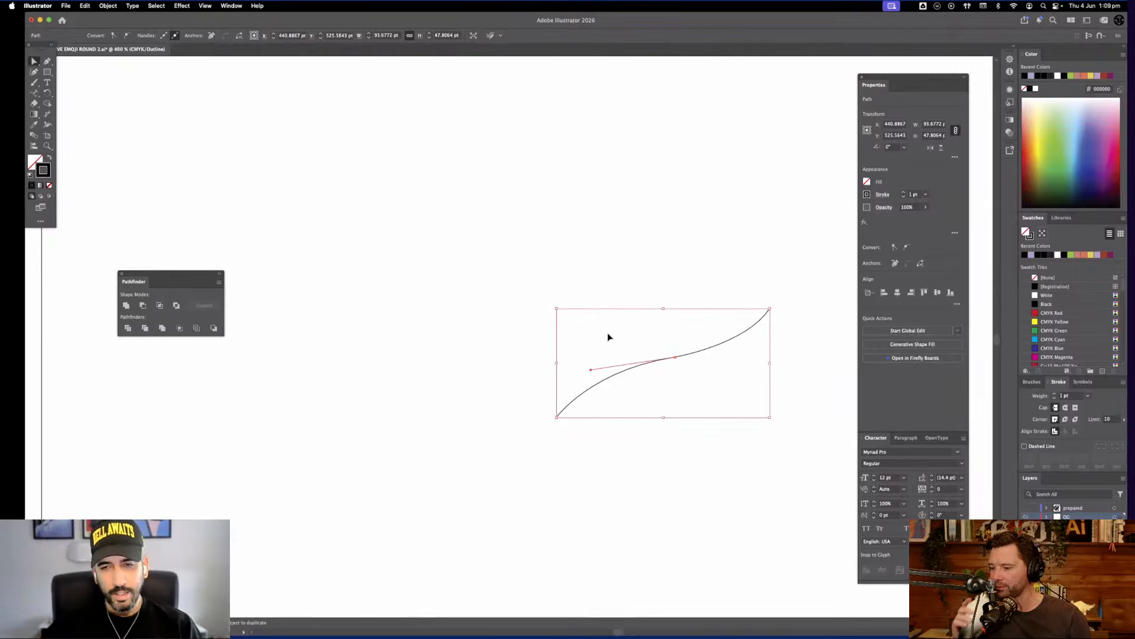
key(super+y)
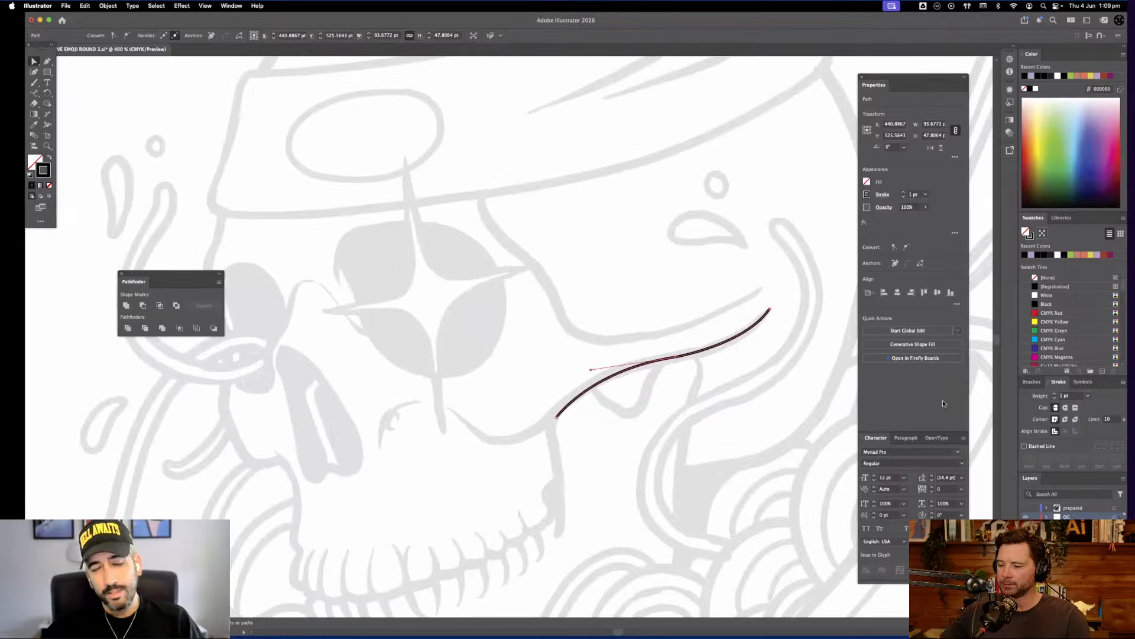
Try heavier and lighter stroke weights on the cheekbone path and set it to 5 pt
click(1054, 394)
click(1055, 394)
click(1055, 394)
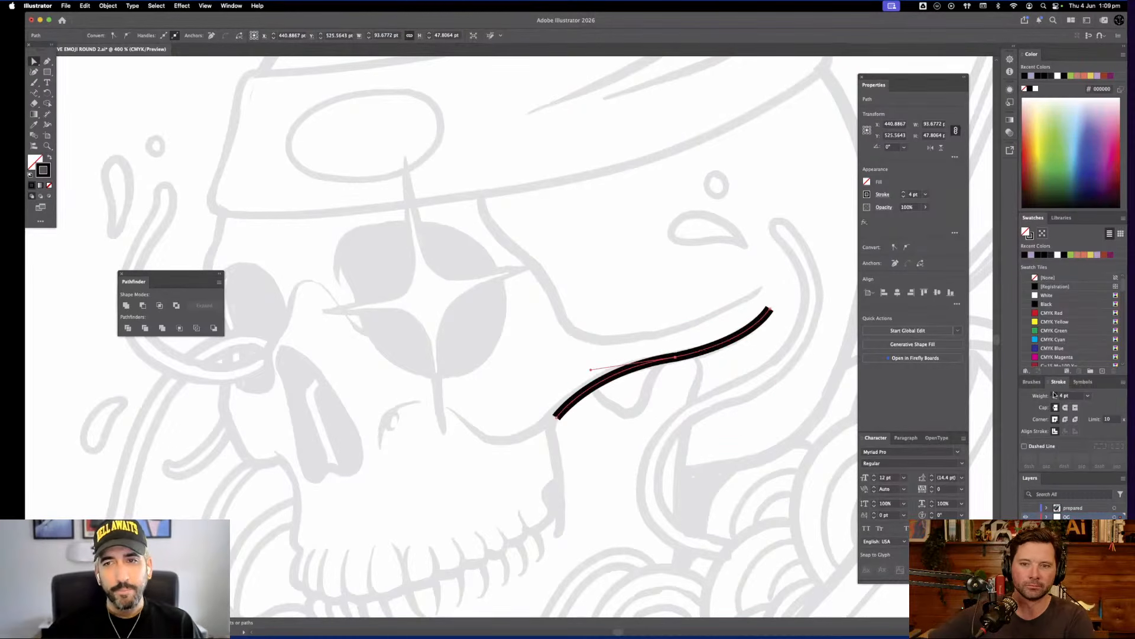
click(1054, 394)
click(1055, 394)
click(1054, 394)
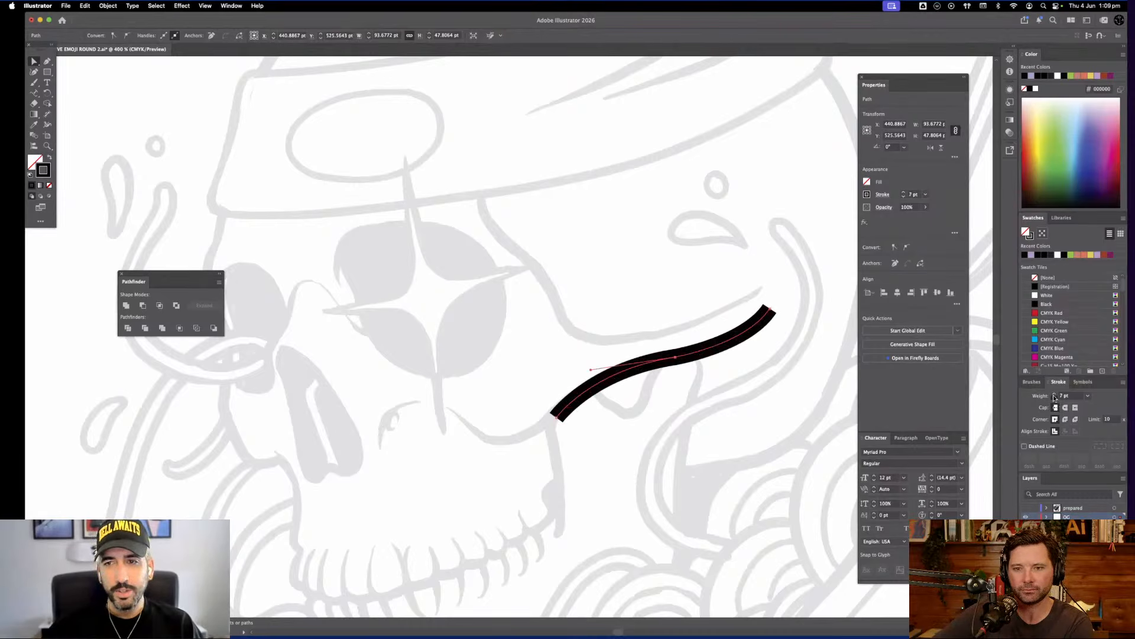
click(1055, 397)
click(1055, 398)
click(1054, 398)
click(1054, 398)
click(1055, 394)
click(1054, 394)
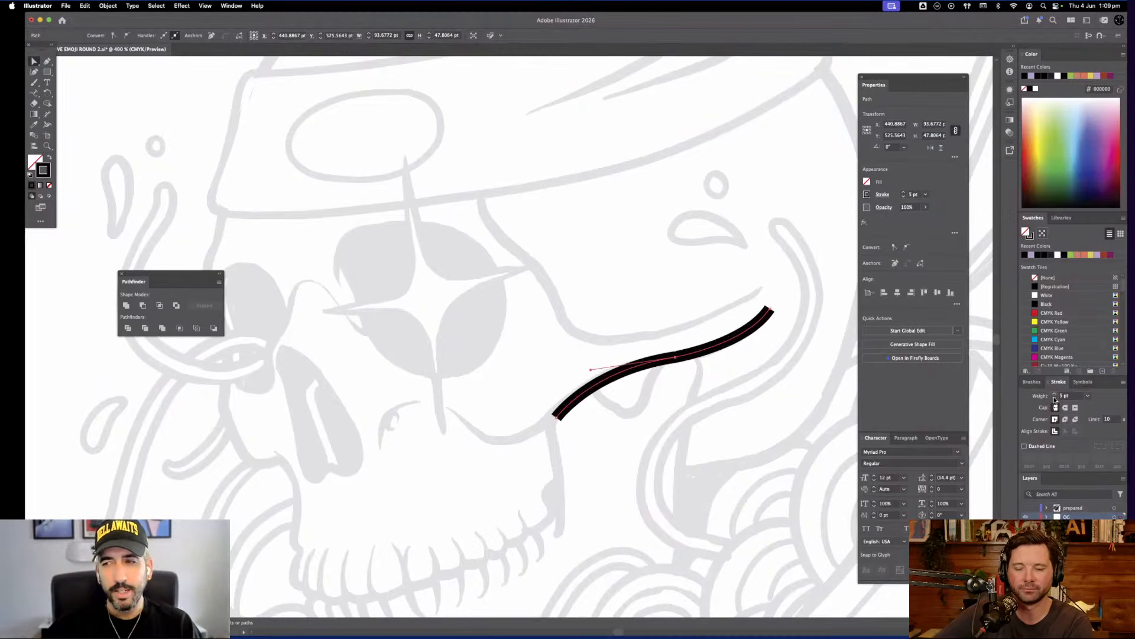
click(1055, 397)
click(1055, 397)
click(1054, 394)
click(1054, 394)
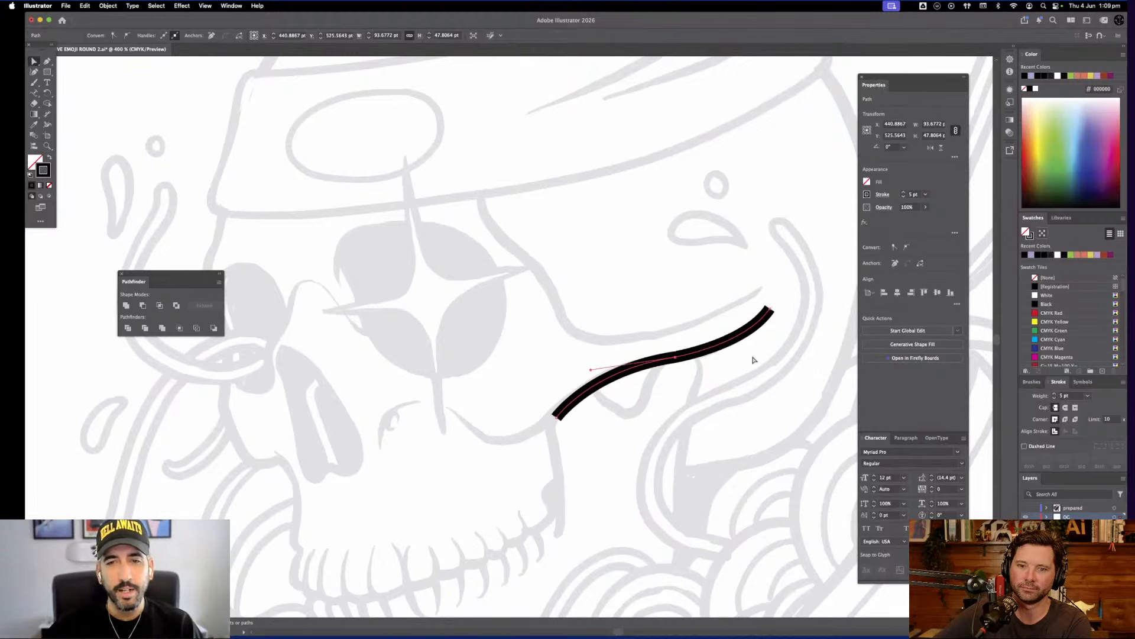
Examine the thickened cheekbone path and its upper end point up close against the faded line art
drag(786, 362, 728, 370)
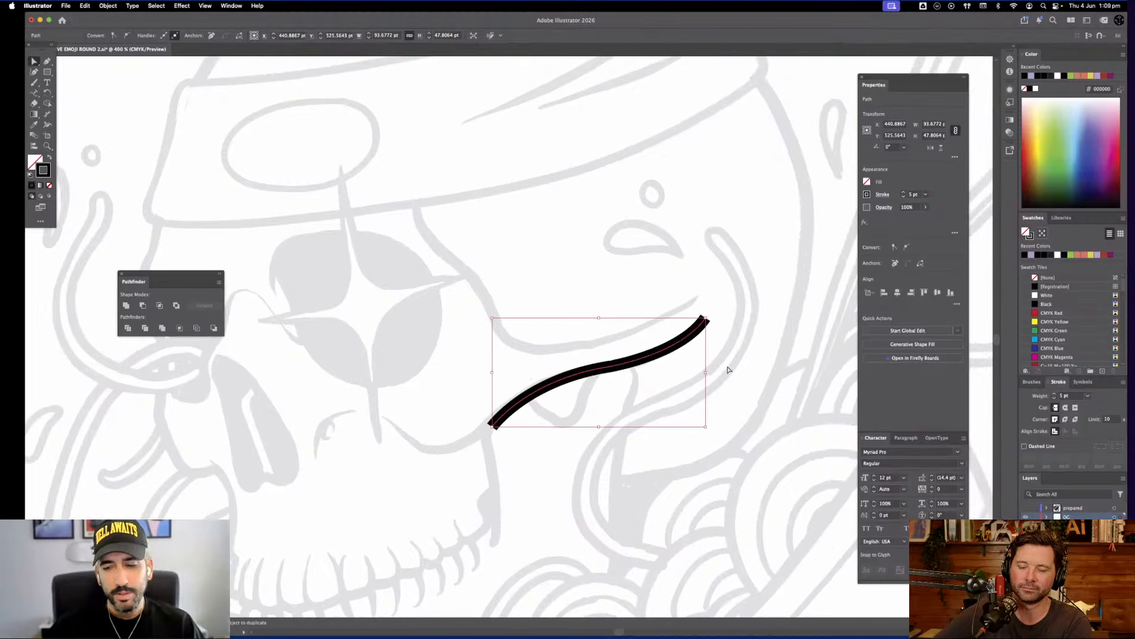
key(super+equal)
key(super+equal)
drag(667, 297, 630, 442)
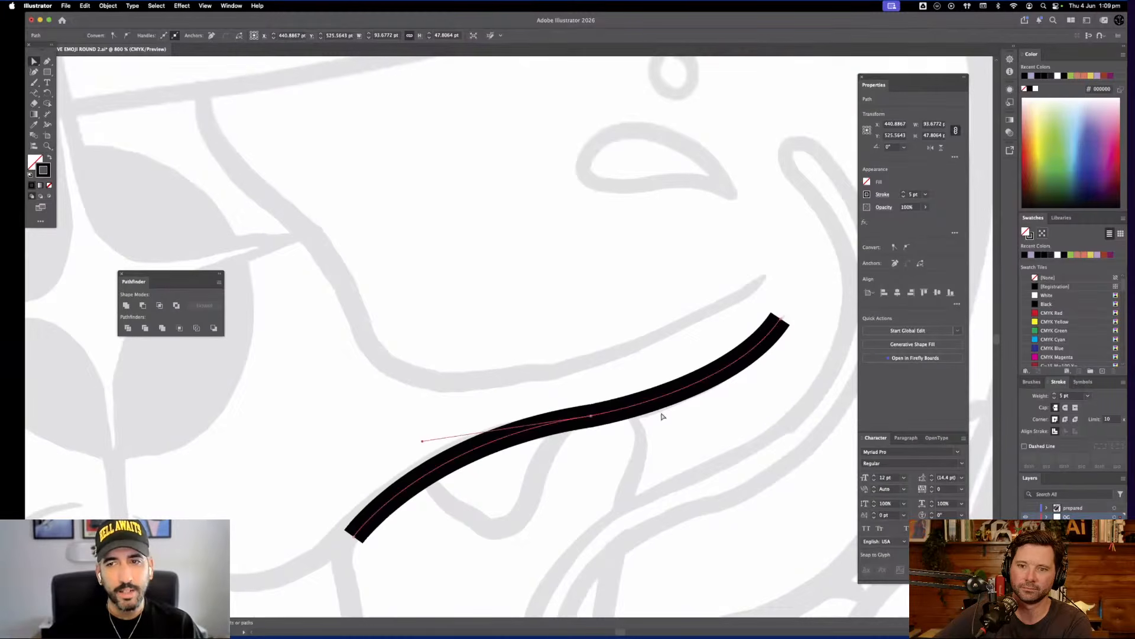
click(780, 320)
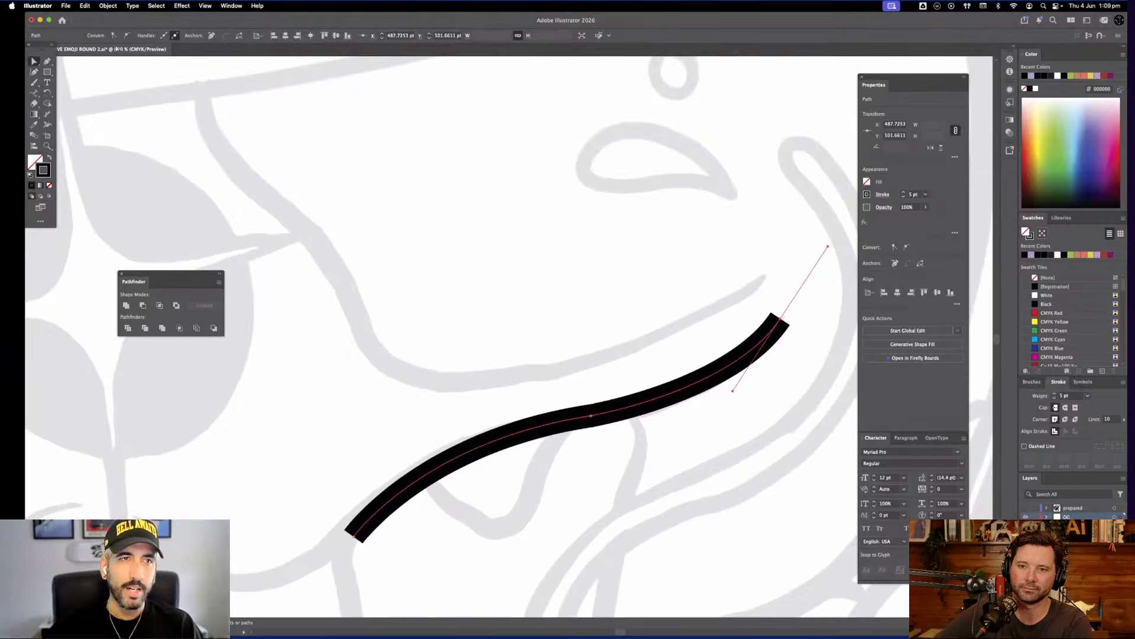
Deselect the cheekbone path and bring up the list of available brushes
click(104, 83)
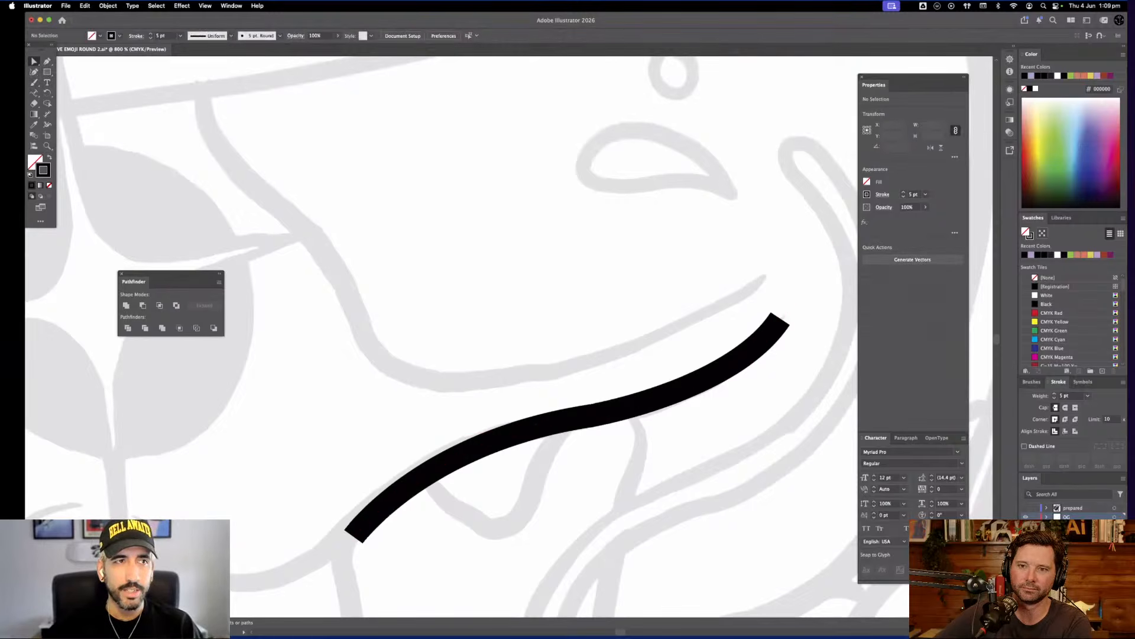
click(231, 5)
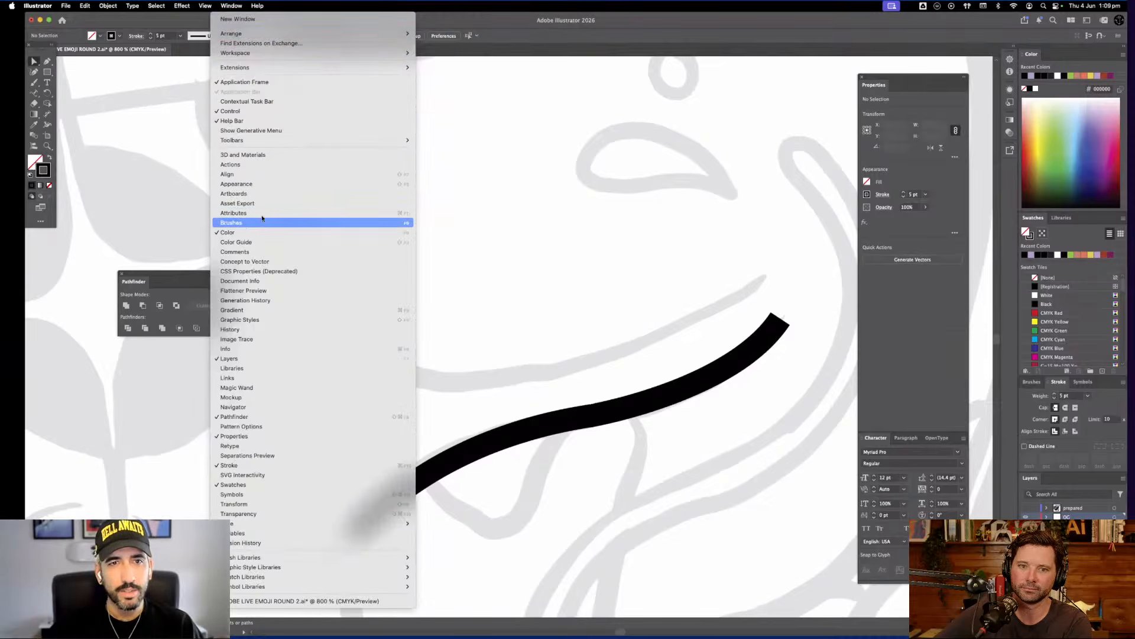
click(247, 223)
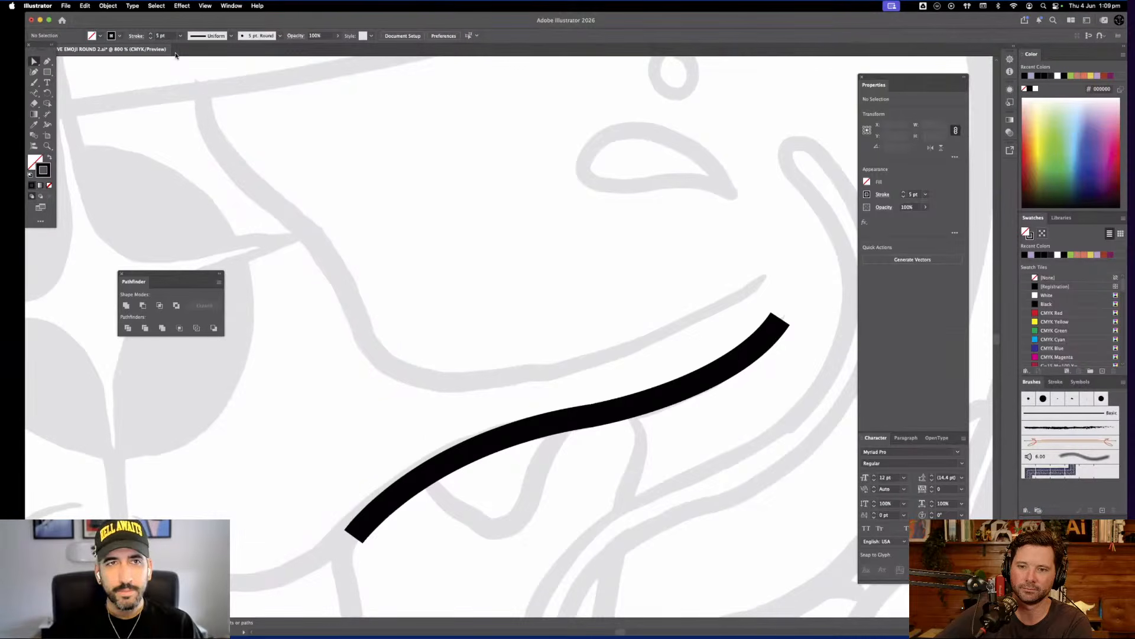
Try the width profile that tapers at both ends on the cheekbone path and examine its pointed tips
key(super+a)
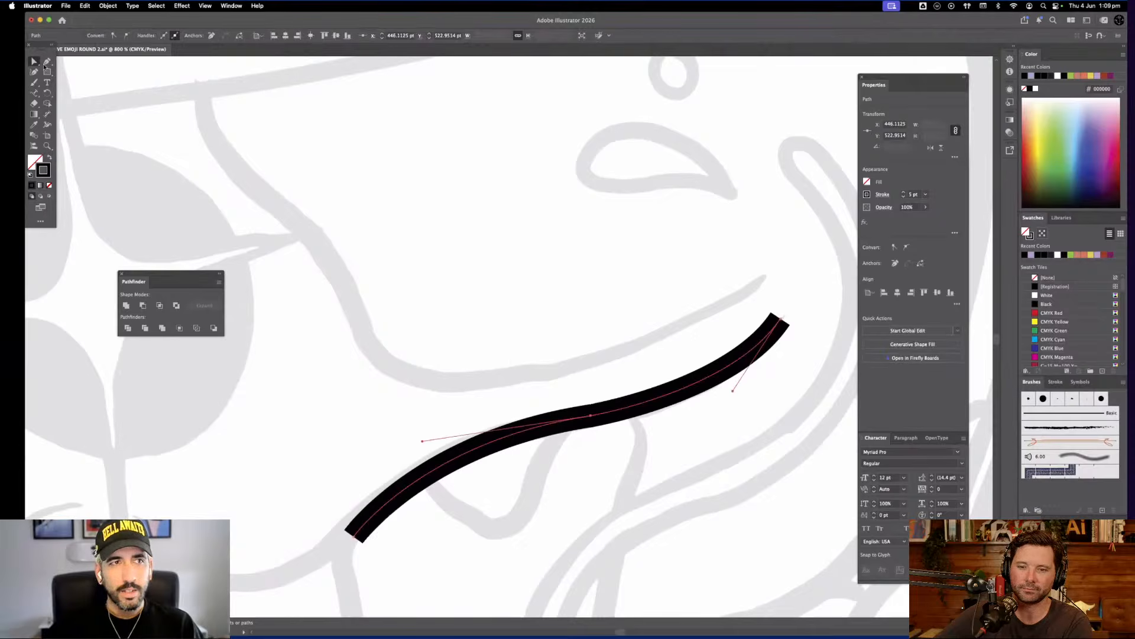
drag(36, 62, 81, 93)
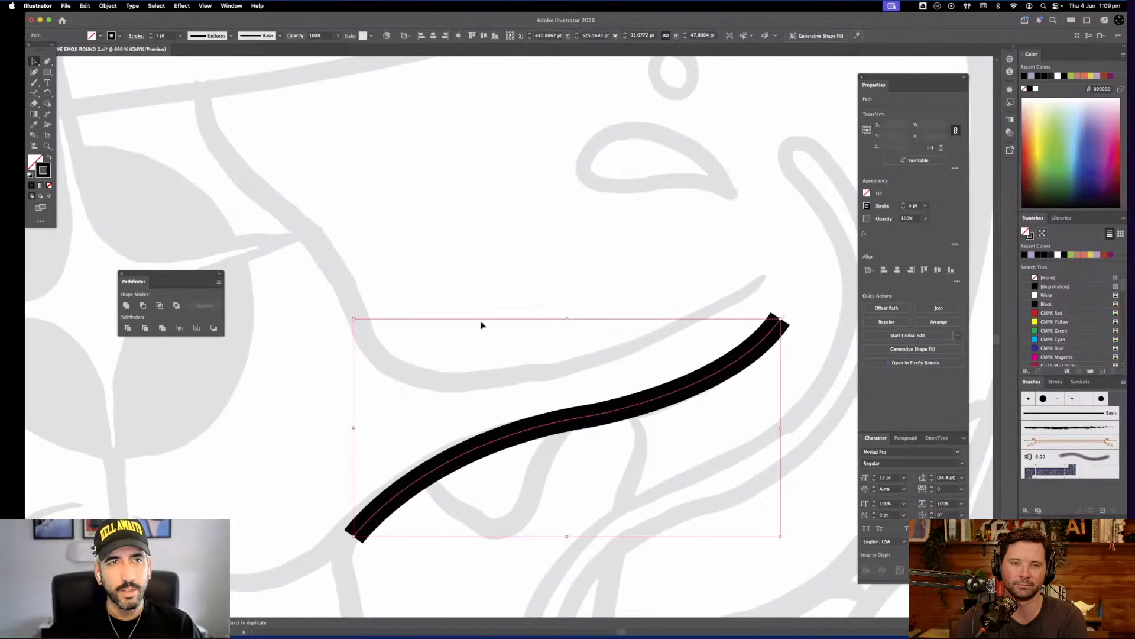
click(231, 38)
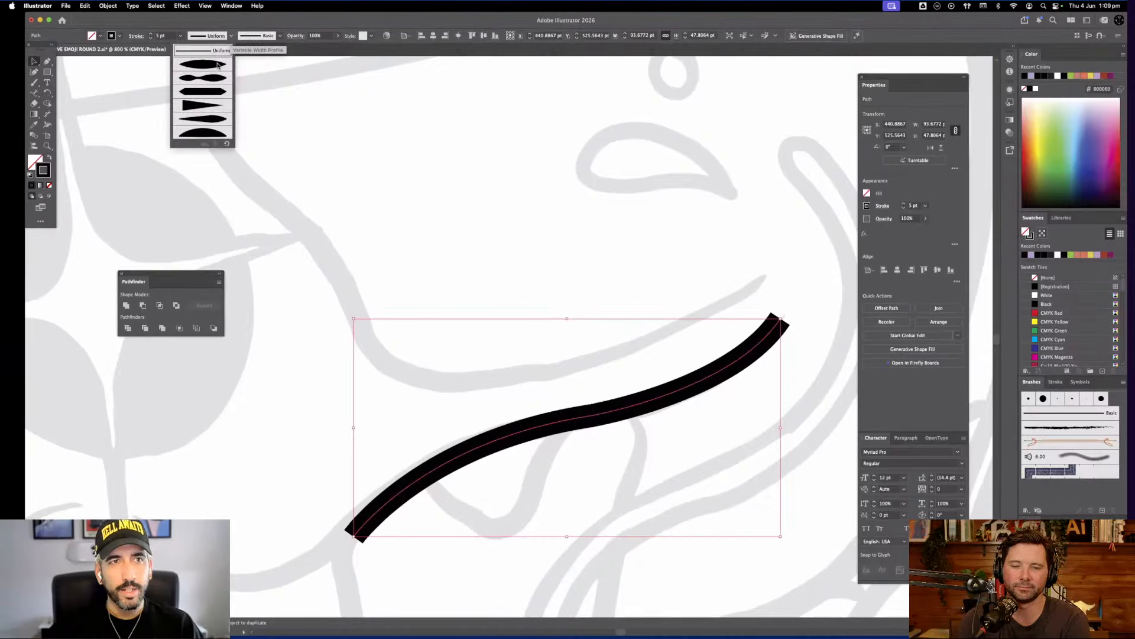
click(218, 65)
click(783, 322)
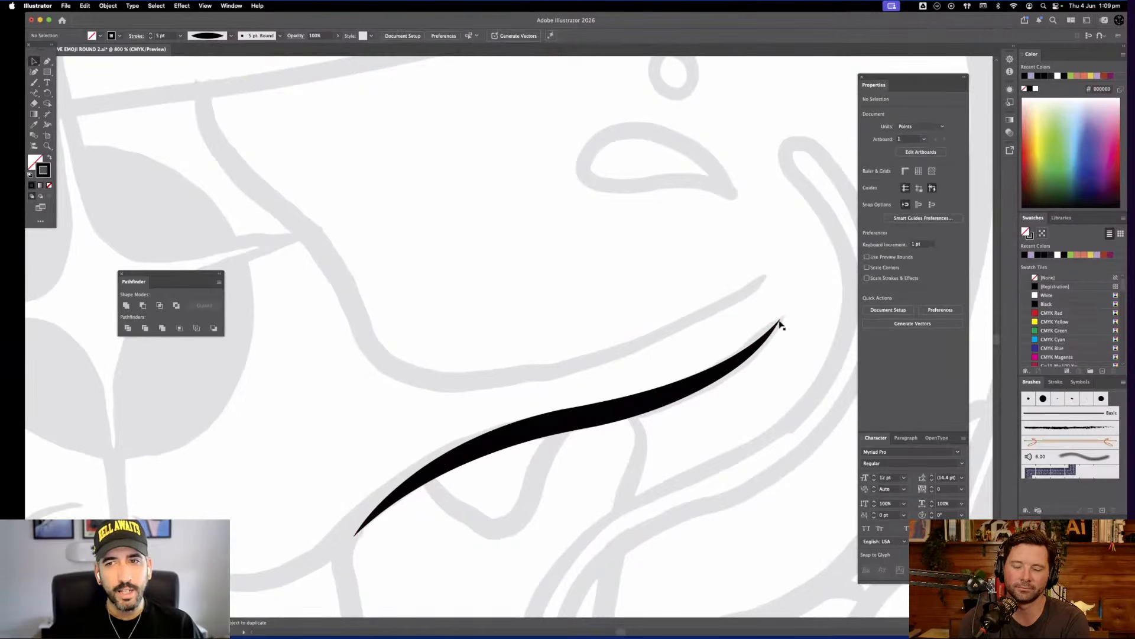
scroll(614, 284, down, 5)
scroll(614, 284, left, 2)
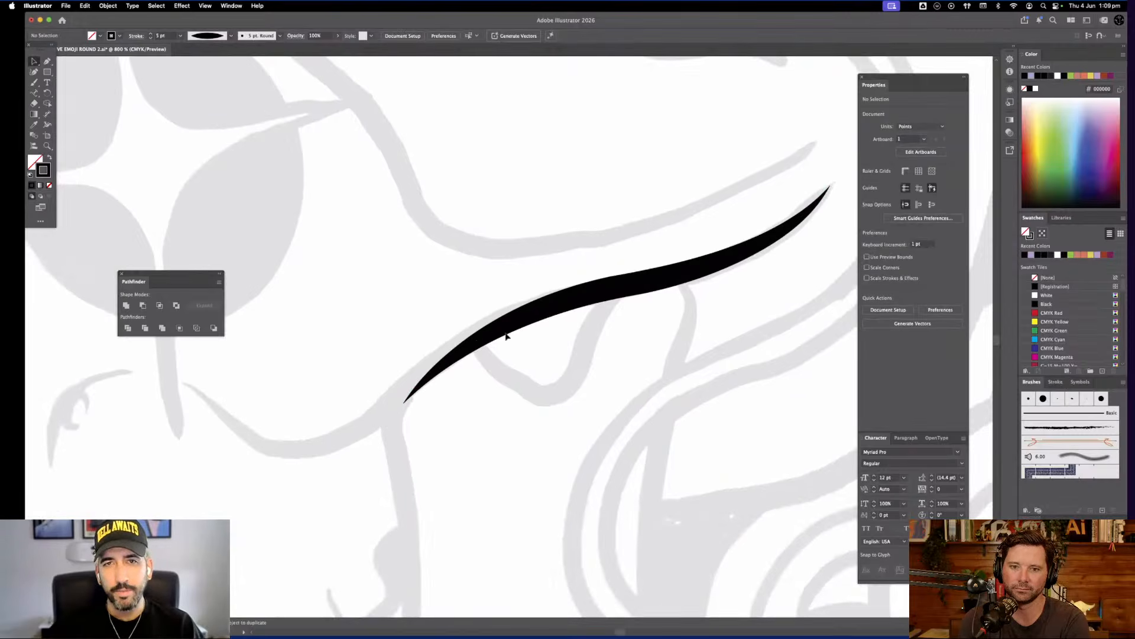
scroll(777, 224, right, 2)
scroll(778, 224, up, 1)
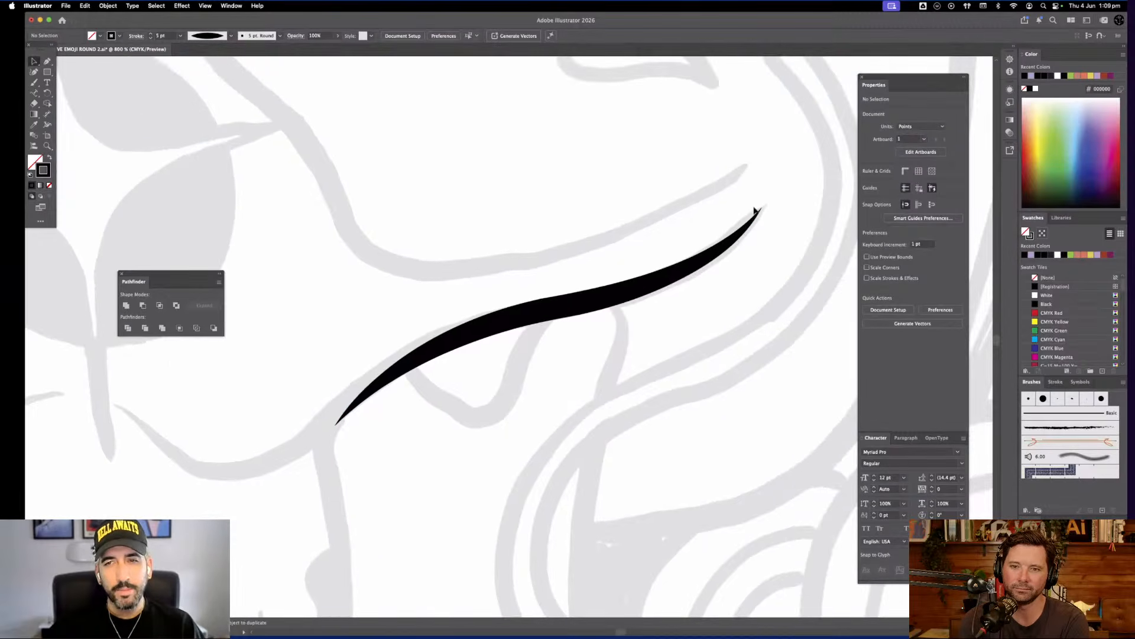
scroll(789, 189, up, 3)
scroll(789, 189, right, 2)
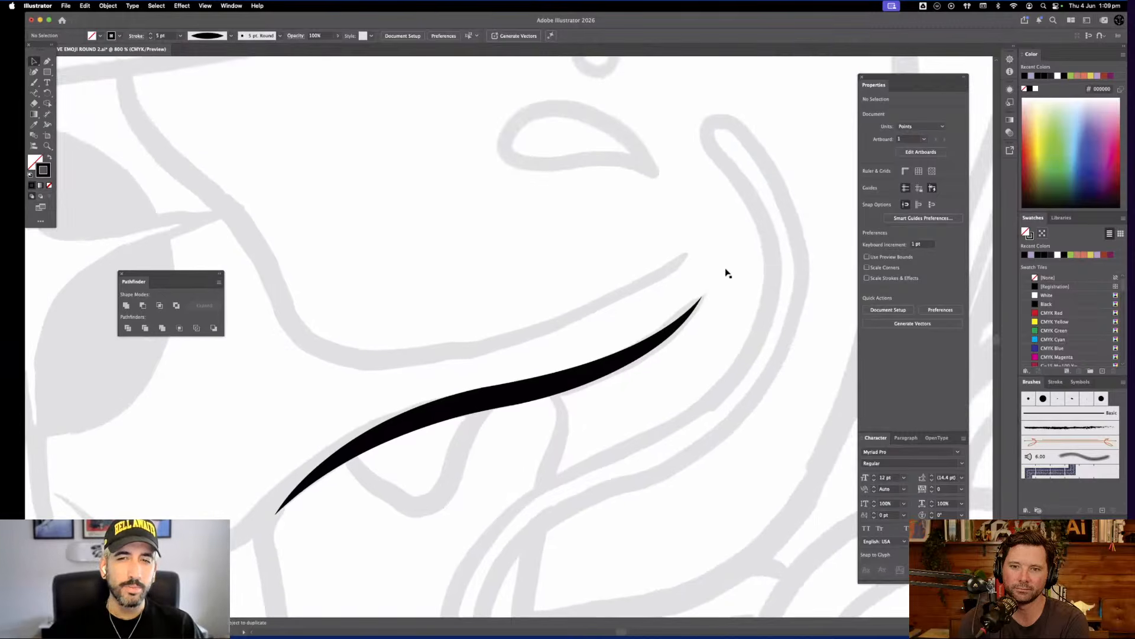
Try a freehand stroke beside the cheekbone path, and undo both that stroke and the tapered width profile
click(683, 305)
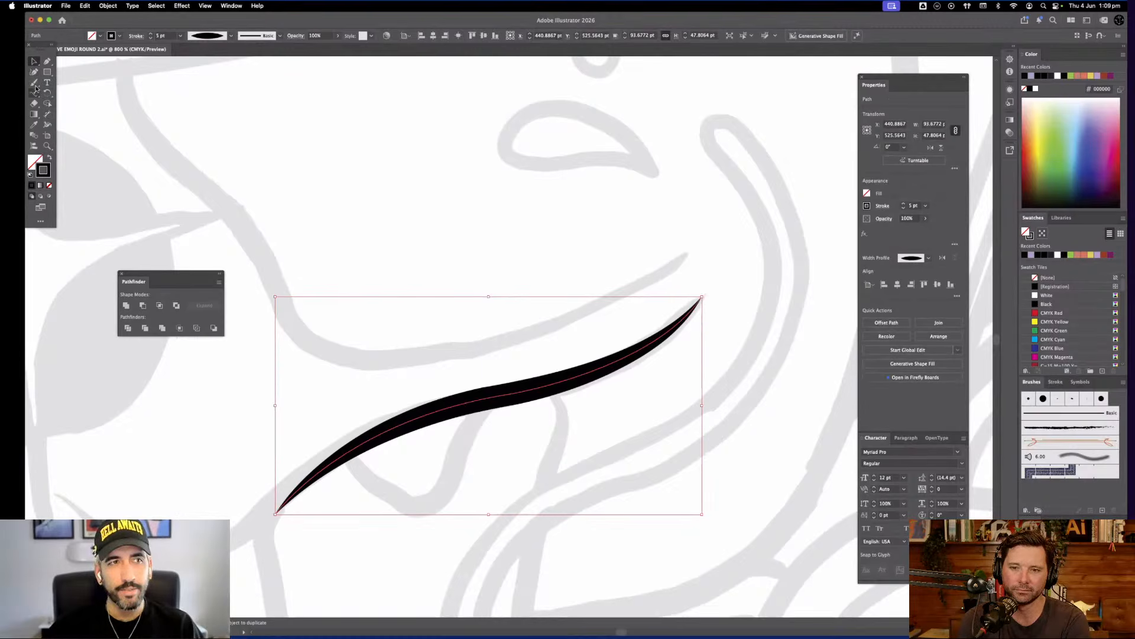
click(34, 82)
mouse_move(437, 314)
mouse_down()
mouse_move(615, 301)
mouse_move(669, 356)
mouse_up()
key(super+z)
click(34, 61)
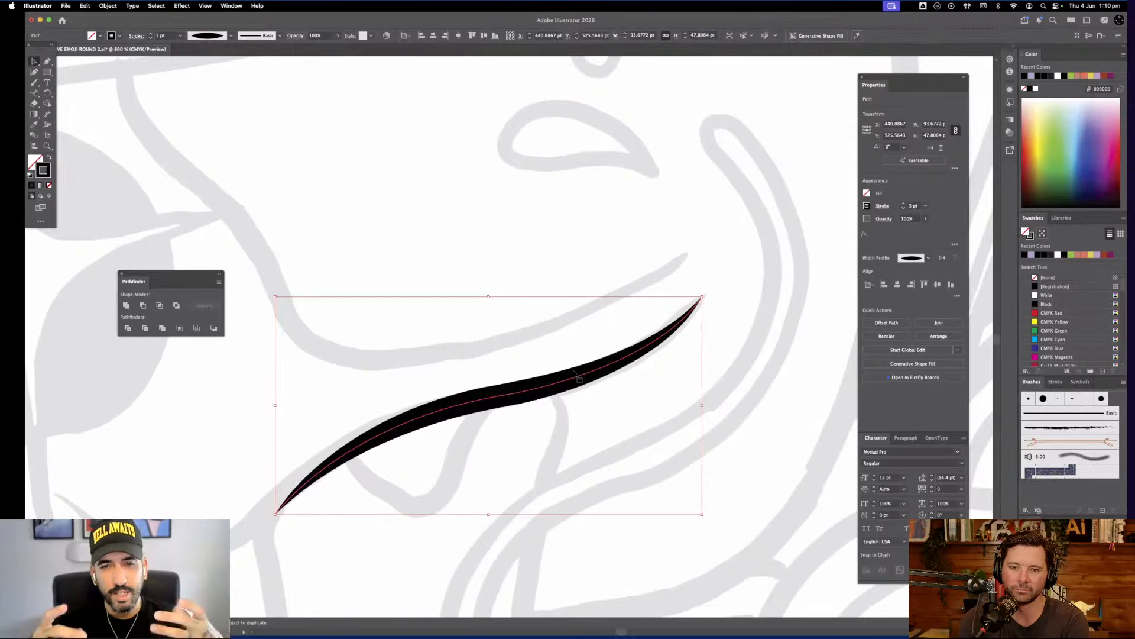
key(super+z)
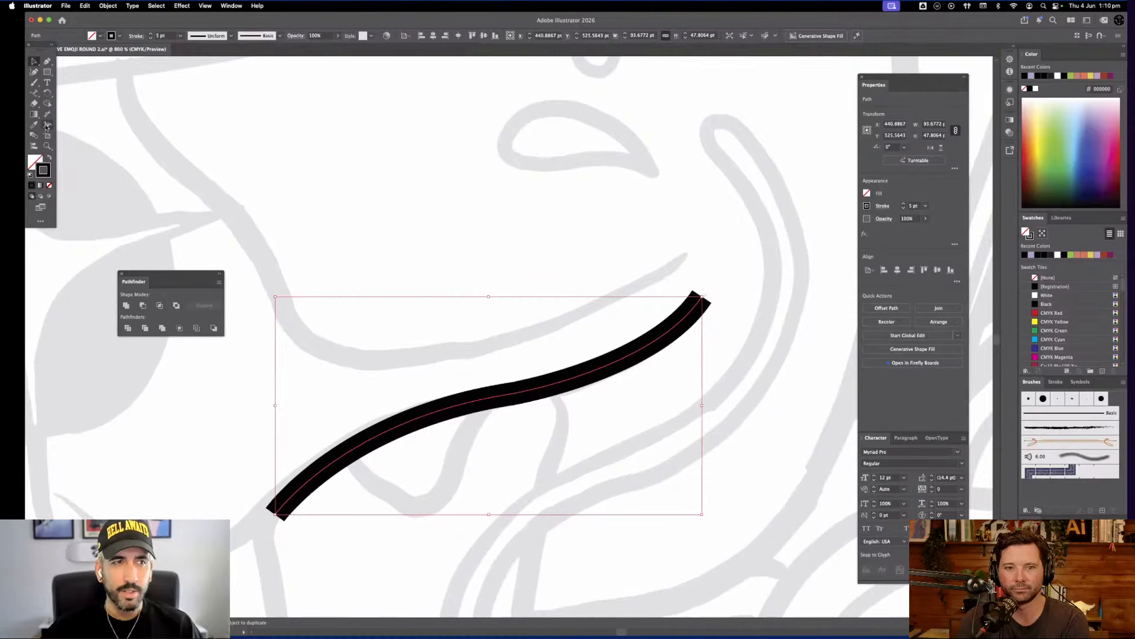
Add a width point with a total width of 5 pt to the cheekbone path, short of its upper end
click(47, 126)
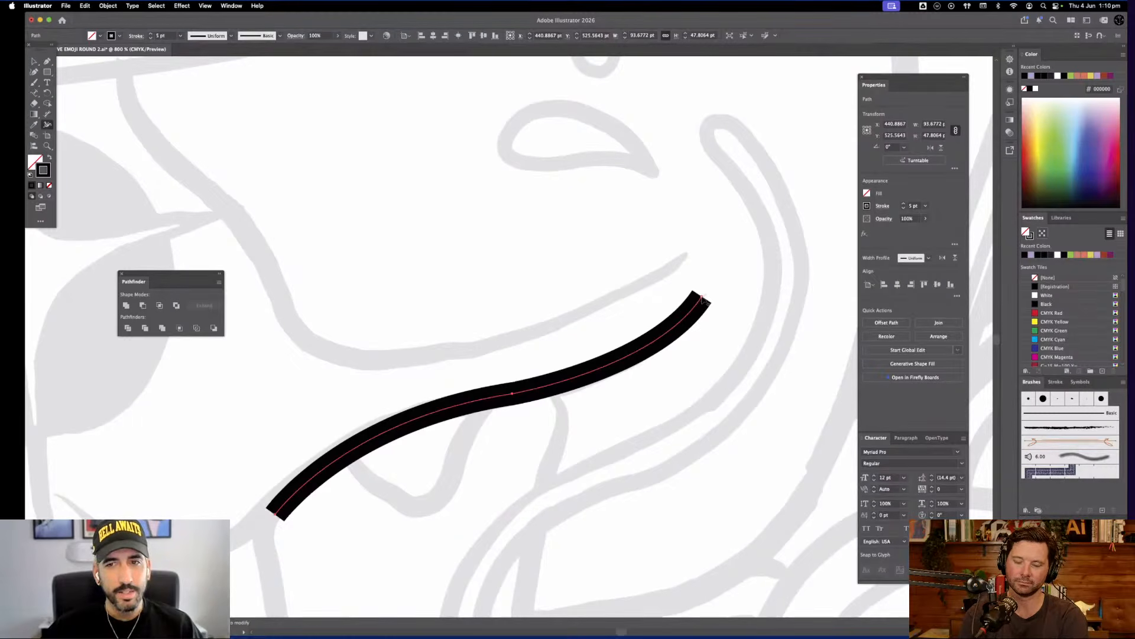
double_click(644, 350)
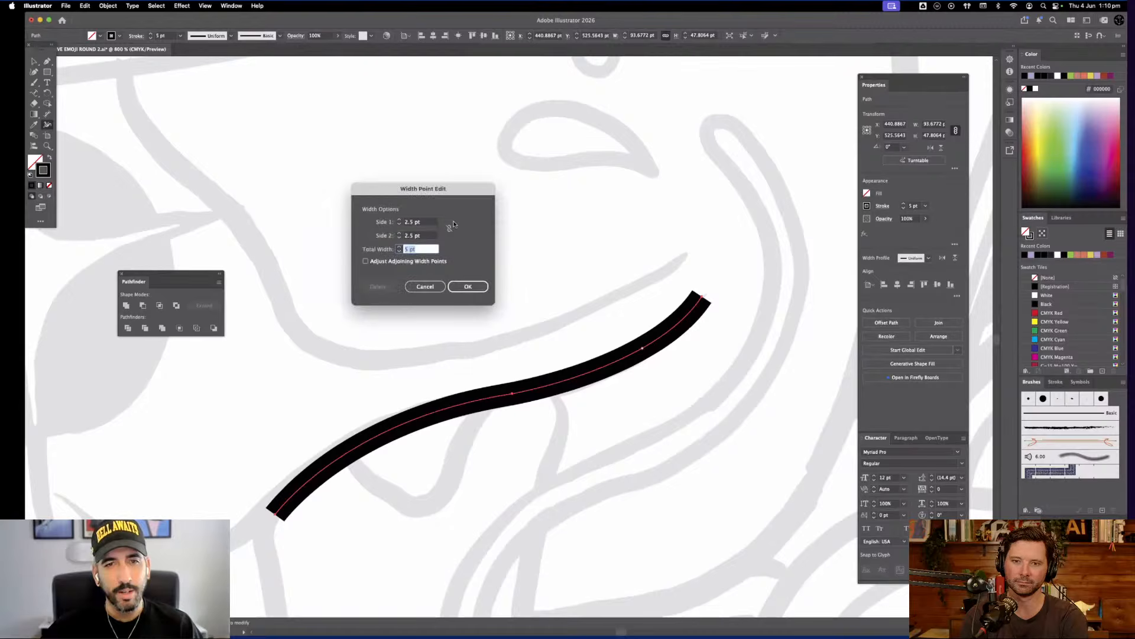
click(467, 286)
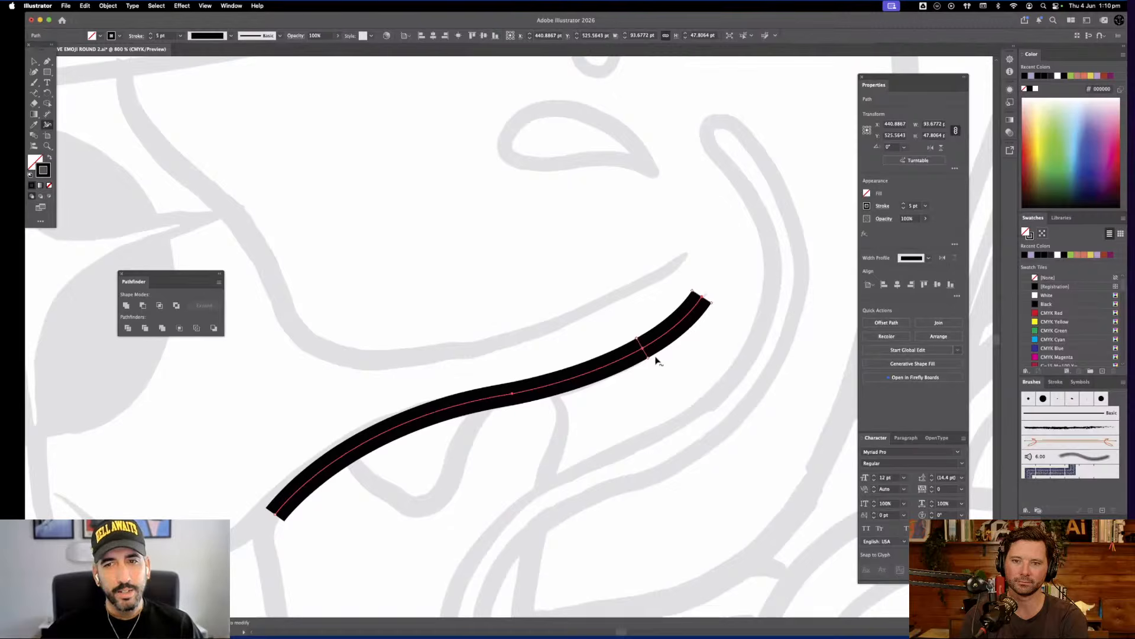
Narrow the stroke at the cheekbone path's upper end to a fine tip with the Width tool, and deselect it
drag(710, 301, 704, 298)
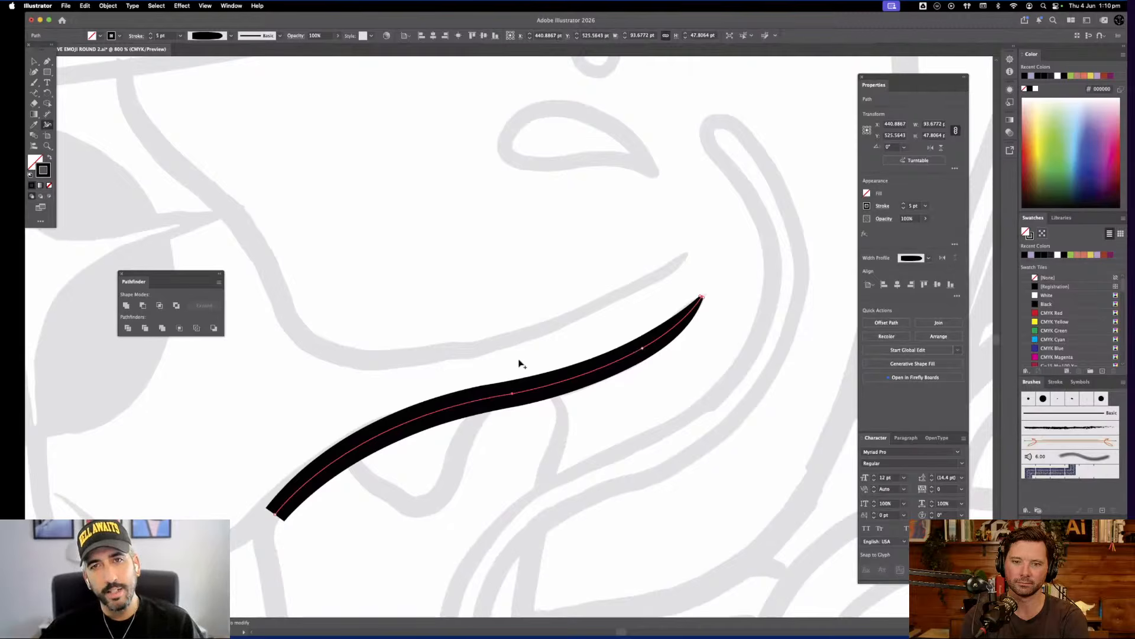
mouse_move(704, 303)
mouse_down()
mouse_move(749, 326)
mouse_move(705, 300)
mouse_up()
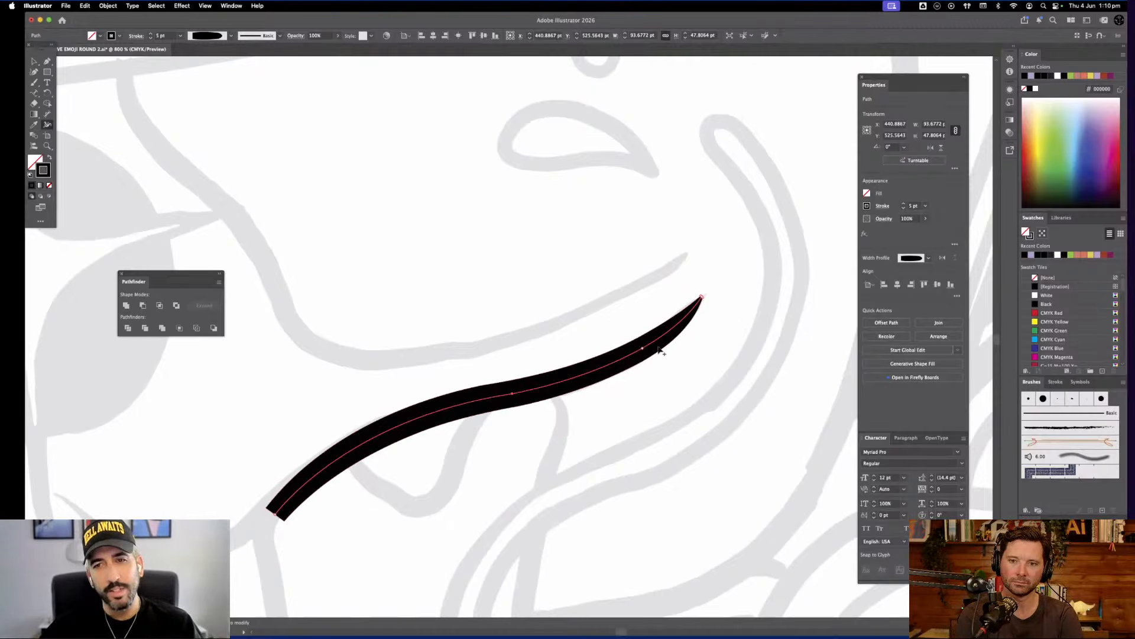
drag(649, 358, 647, 355)
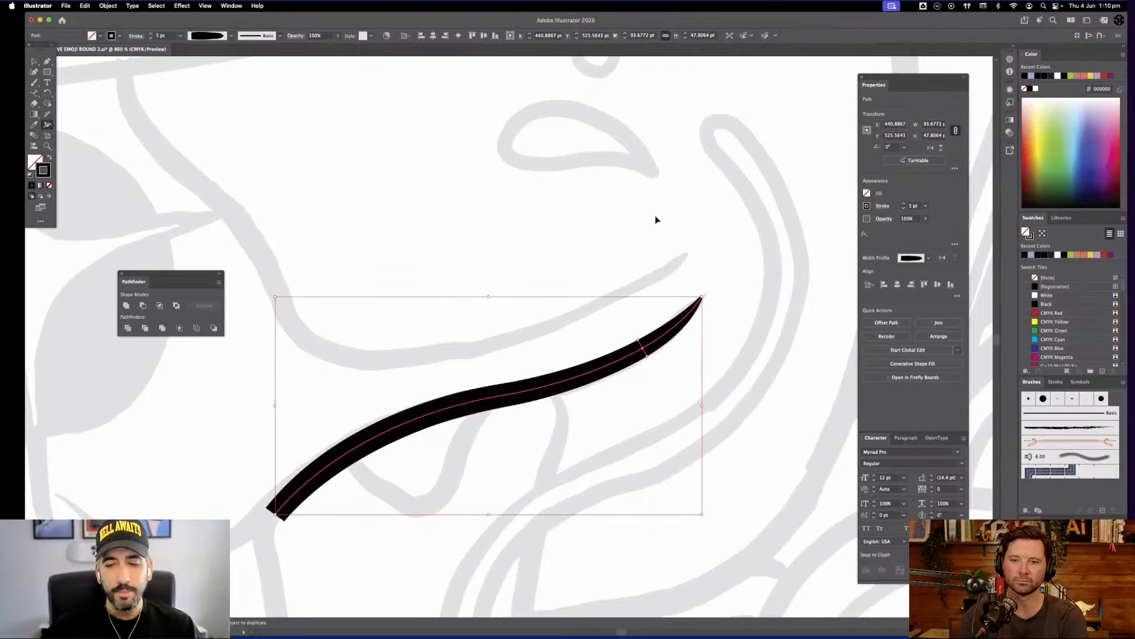
key(super+minus)
key(super+minus)
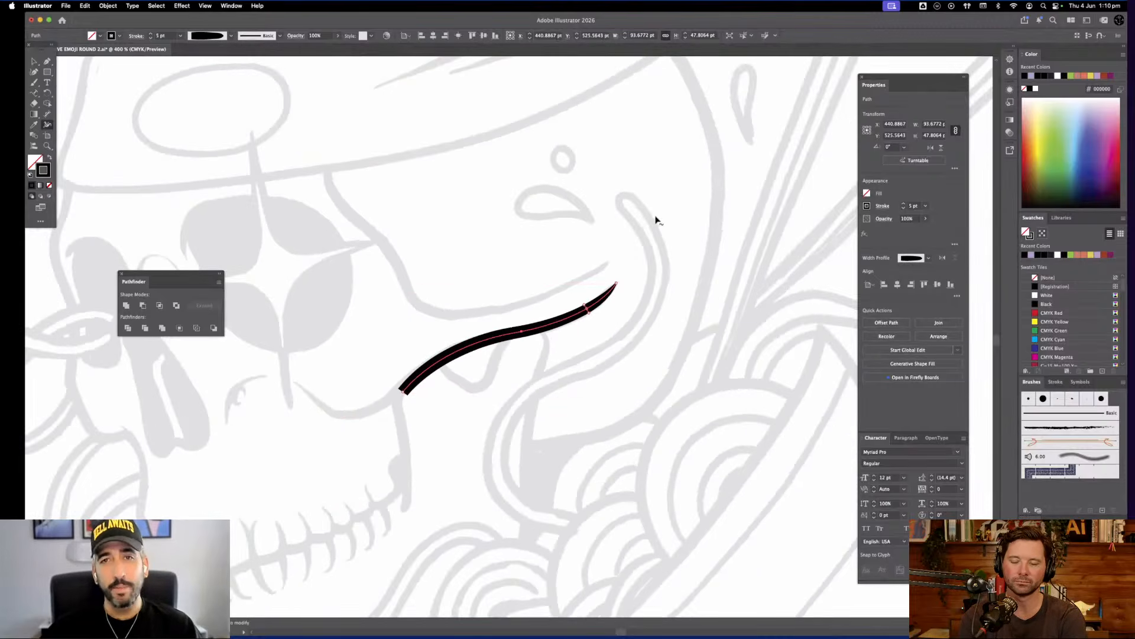
click(30, 61)
click(627, 280)
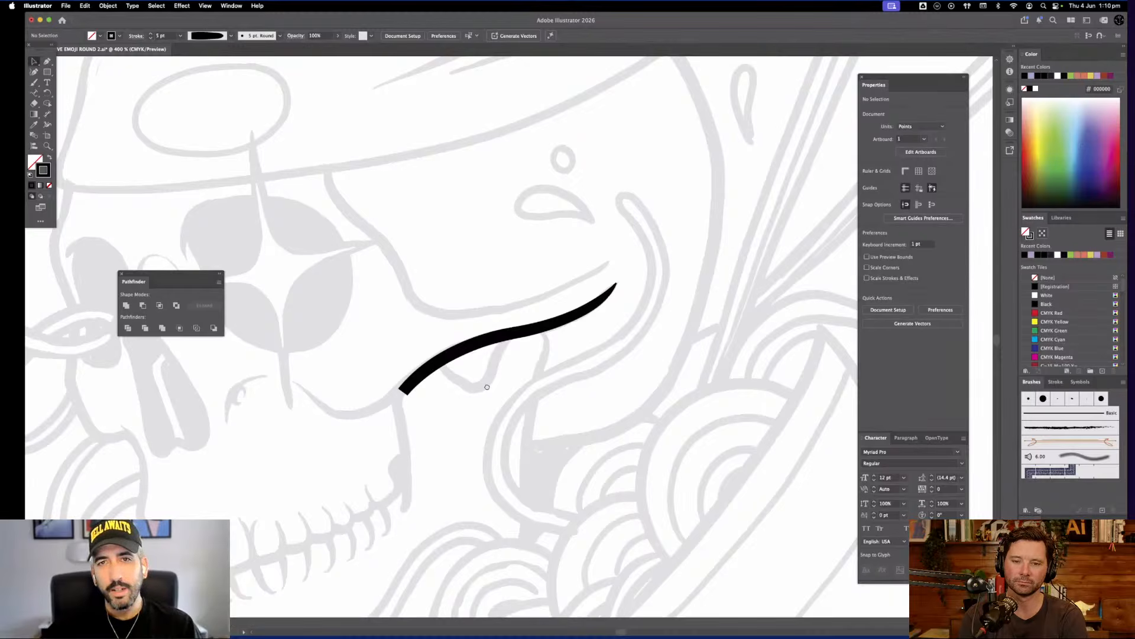
scroll(449, 420, left, 2)
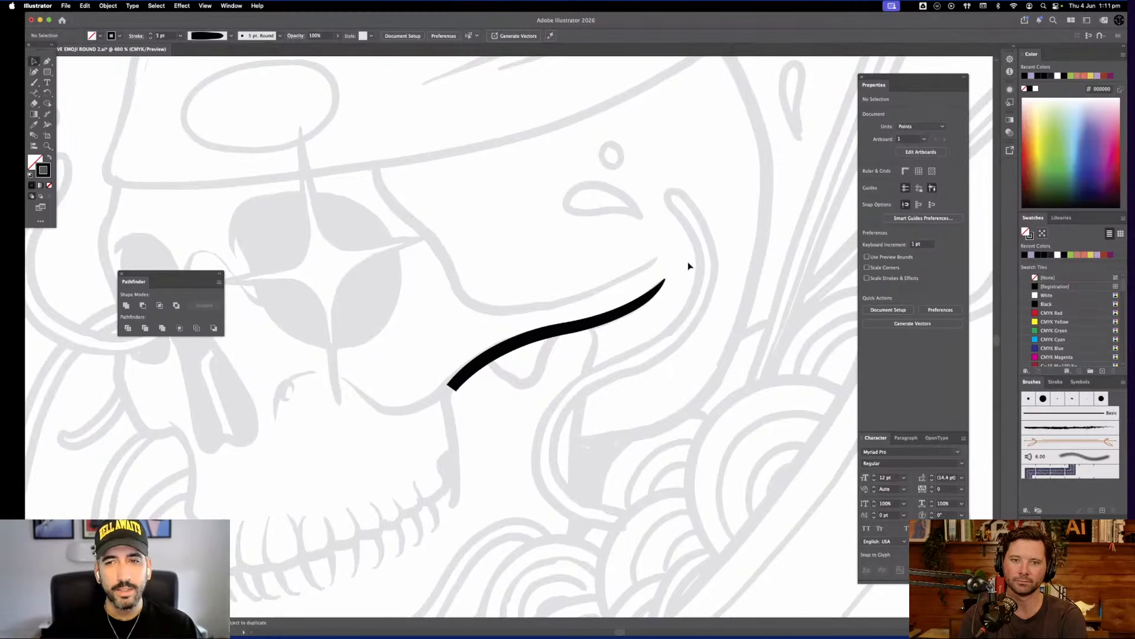
Try much heavier stroke weights on the tapered cheekbone path and set it to 8 pt
click(491, 366)
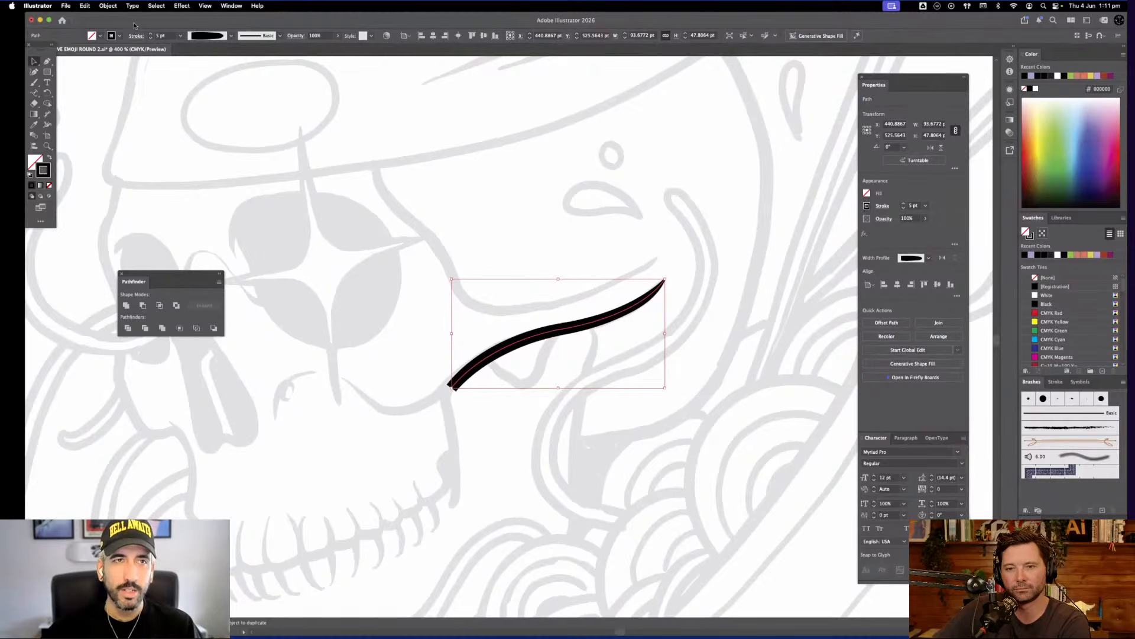
click(151, 34)
click(150, 33)
click(151, 33)
click(151, 33)
click(150, 34)
click(151, 33)
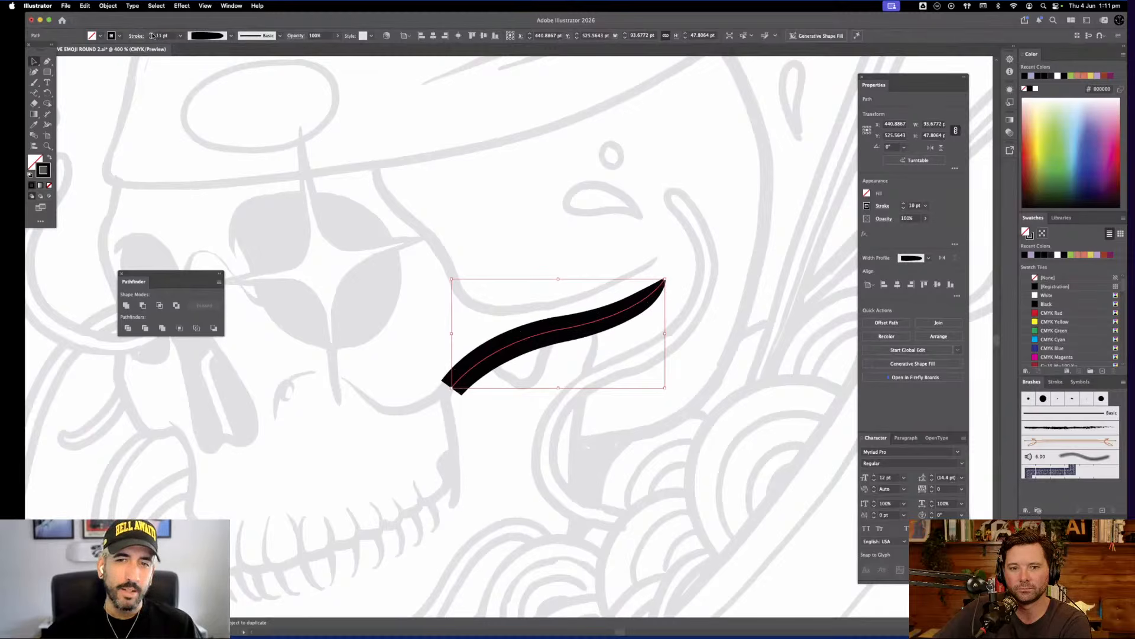
click(150, 33)
click(150, 34)
click(151, 34)
click(151, 34)
click(150, 34)
click(151, 38)
click(150, 38)
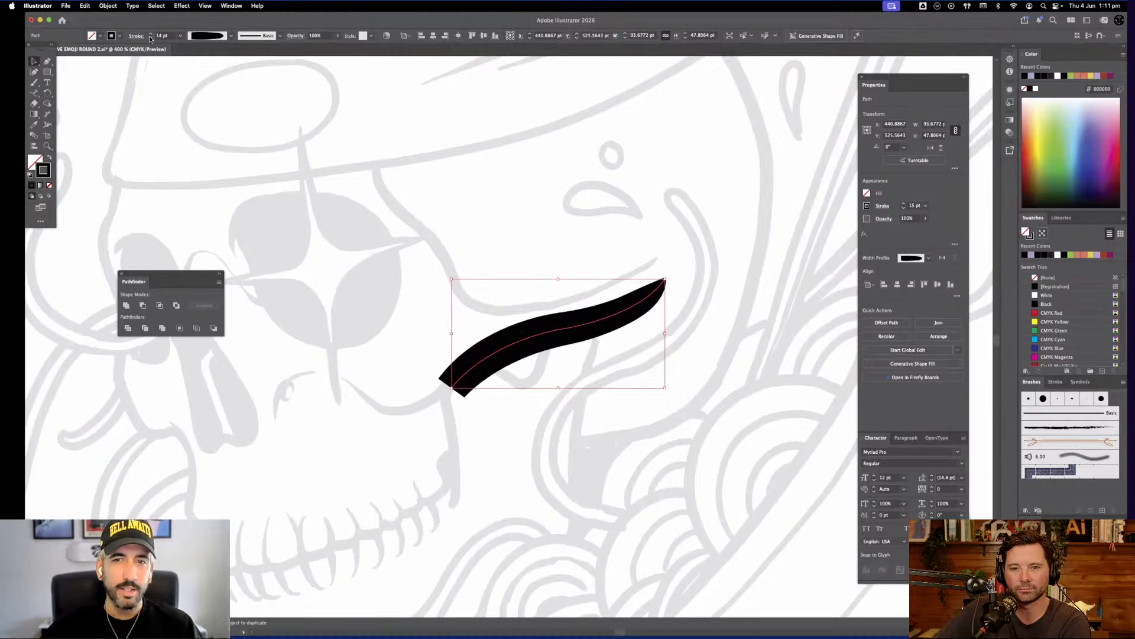
click(151, 39)
click(151, 39)
click(151, 38)
click(150, 38)
click(151, 39)
click(151, 38)
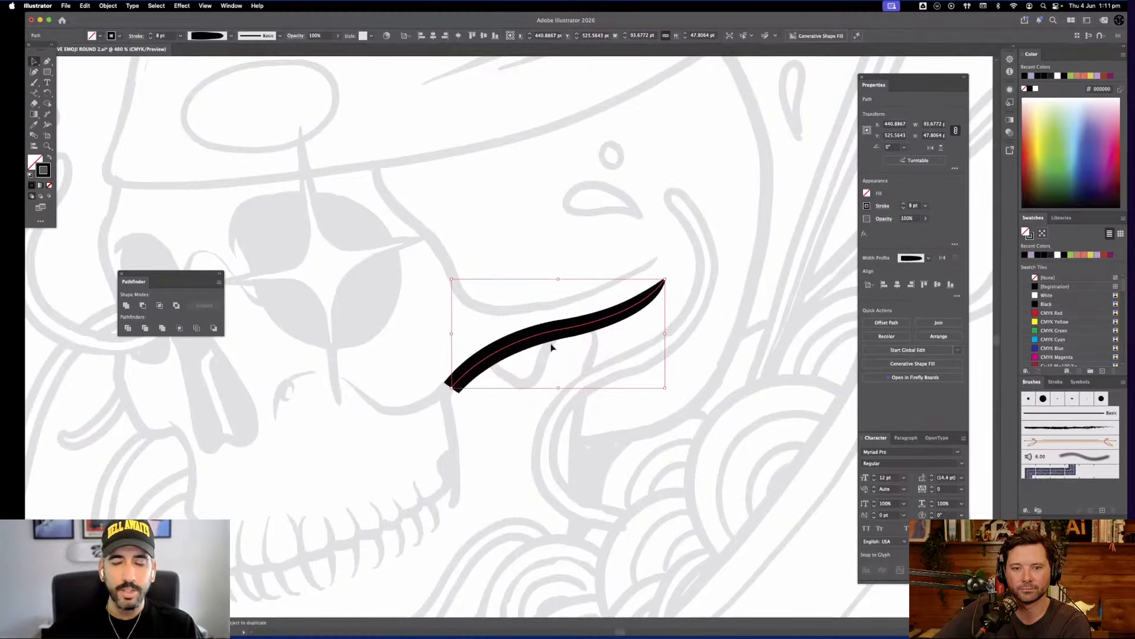
Delete the tapered cheekbone path
key(Delete)
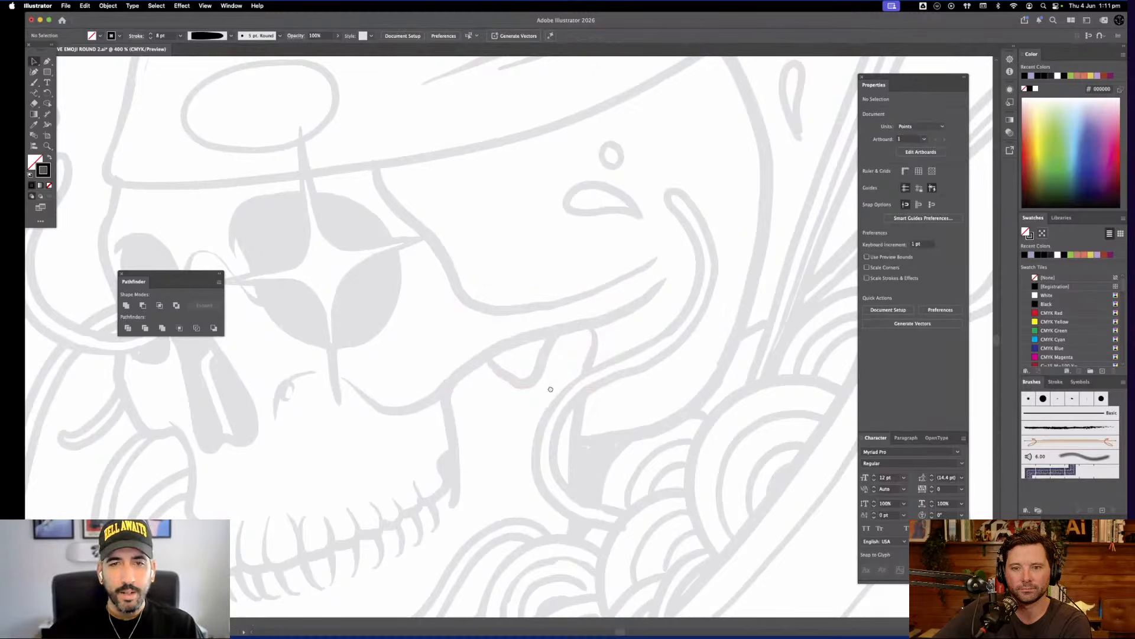
drag(427, 289, 551, 389)
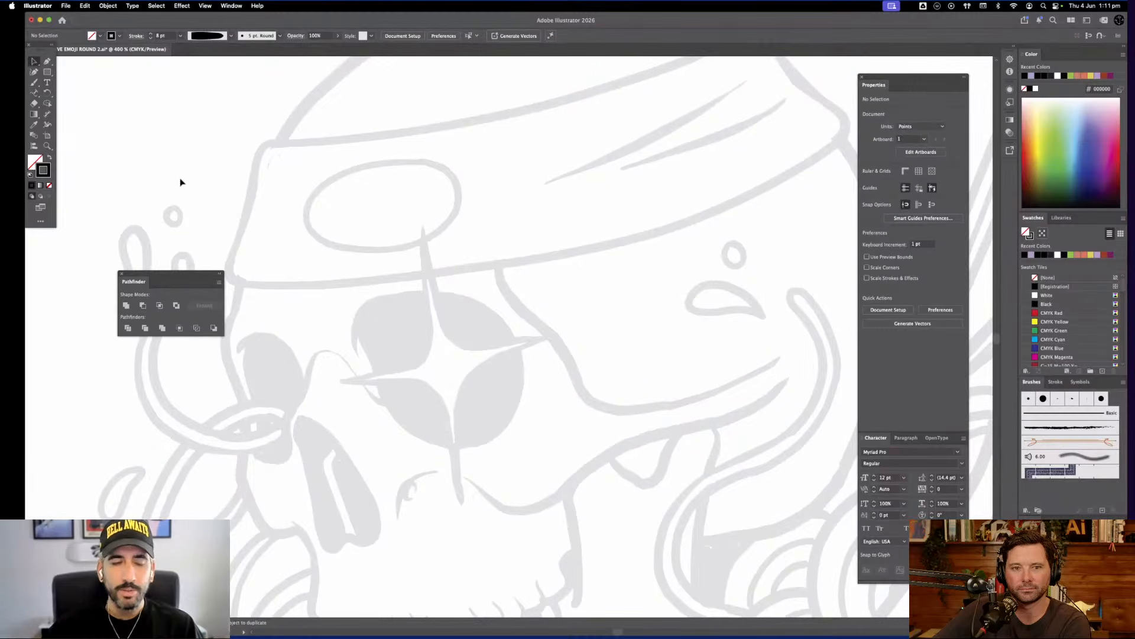
Trace the headband's left edge over the faded line art with the Pencil tool, about 21 by 62 pt
key(n)
drag(327, 273, 403, 342)
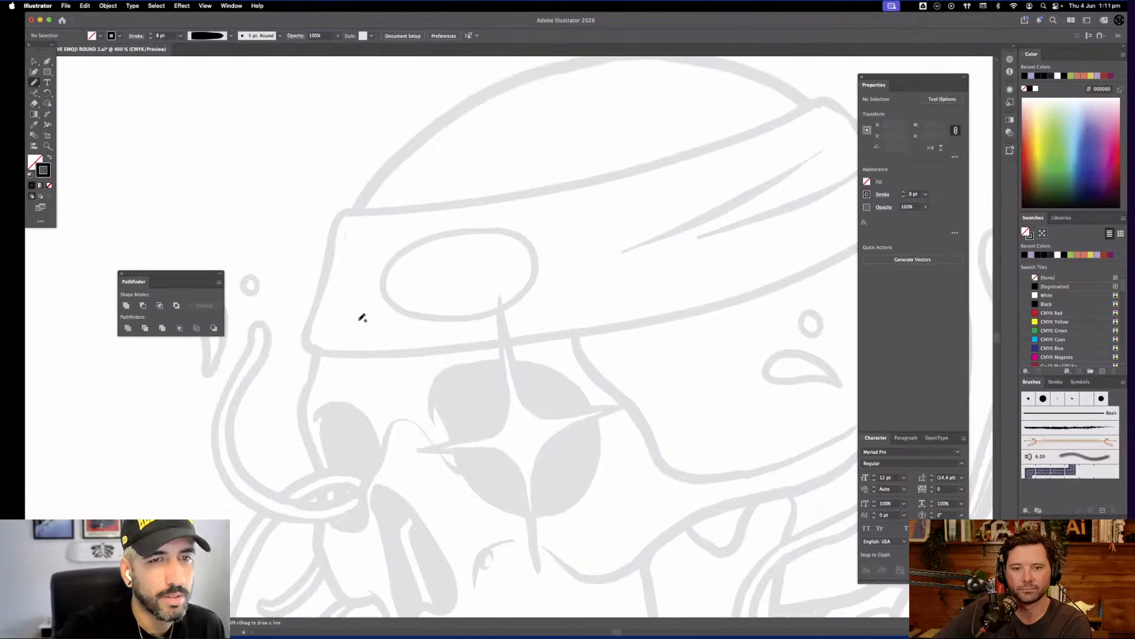
mouse_move(316, 350)
mouse_down()
mouse_move(311, 321)
mouse_move(337, 218)
mouse_move(357, 205)
mouse_up()
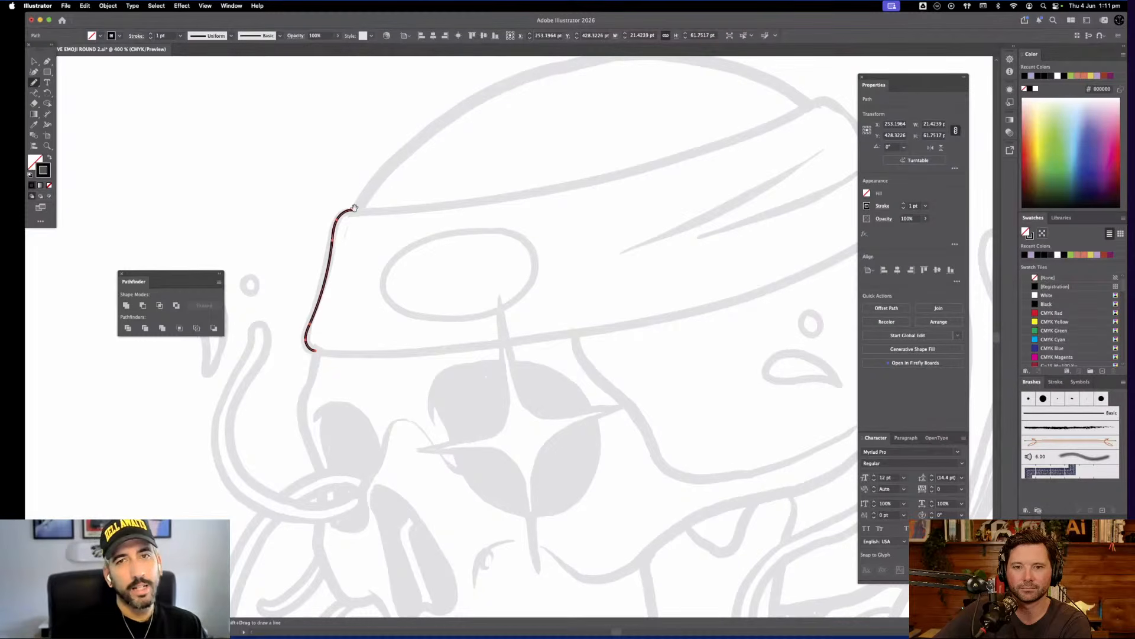
Extend the pencil outline from the headband's upper corner along the left curve of the crown
scroll(562, 500, up, 5)
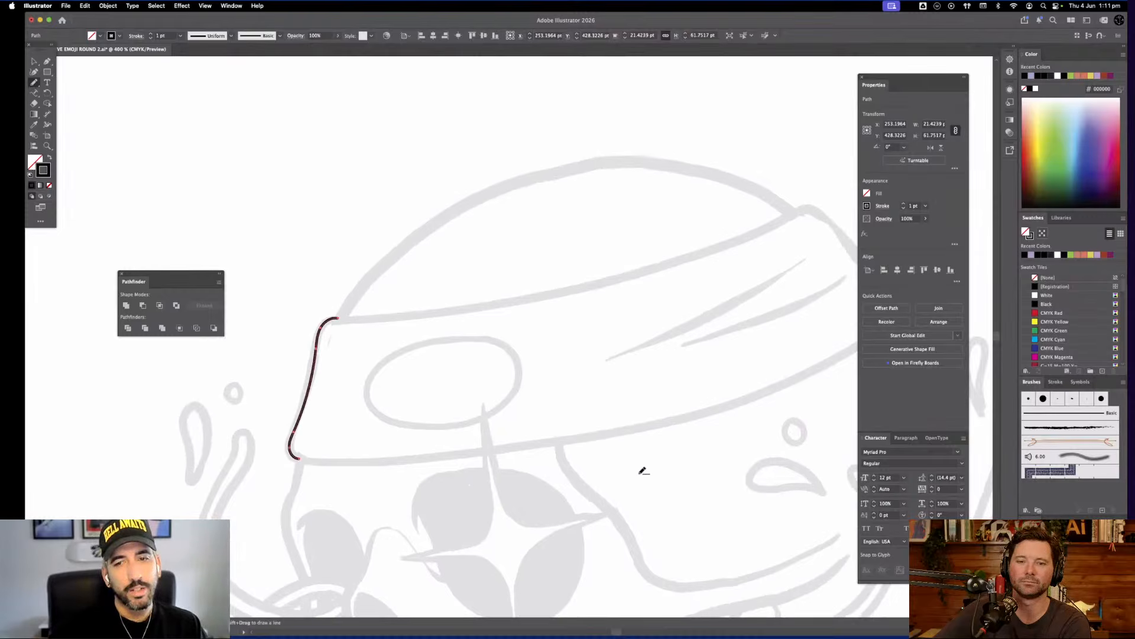
drag(698, 476, 648, 382)
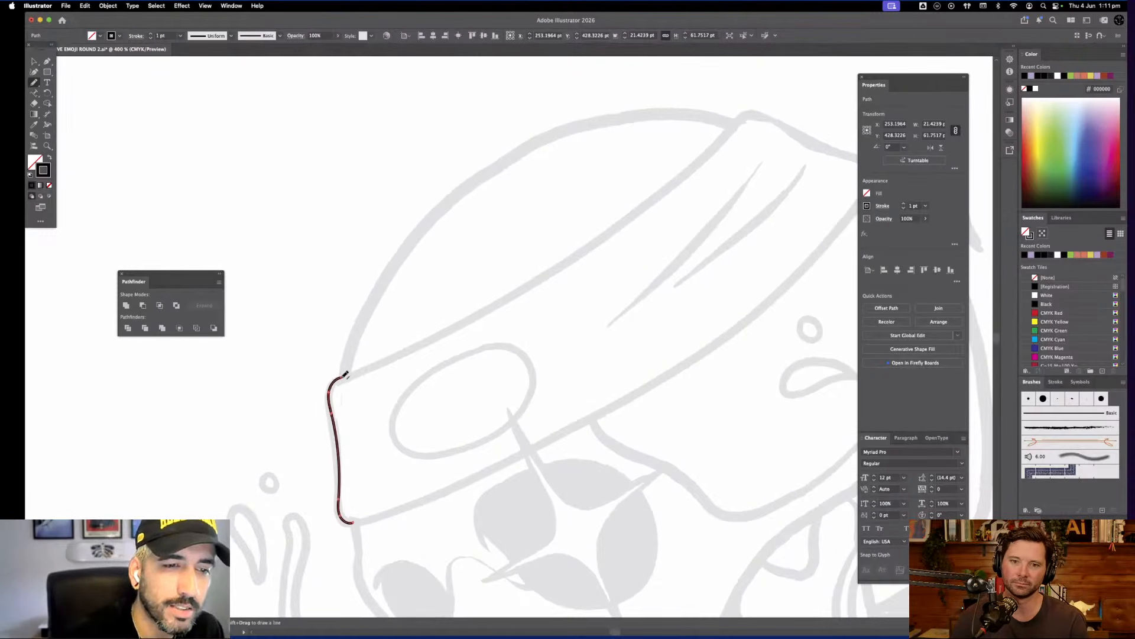
mouse_move(346, 377)
mouse_down()
mouse_move(380, 282)
mouse_move(477, 172)
mouse_up()
scroll(462, 253, down, 2)
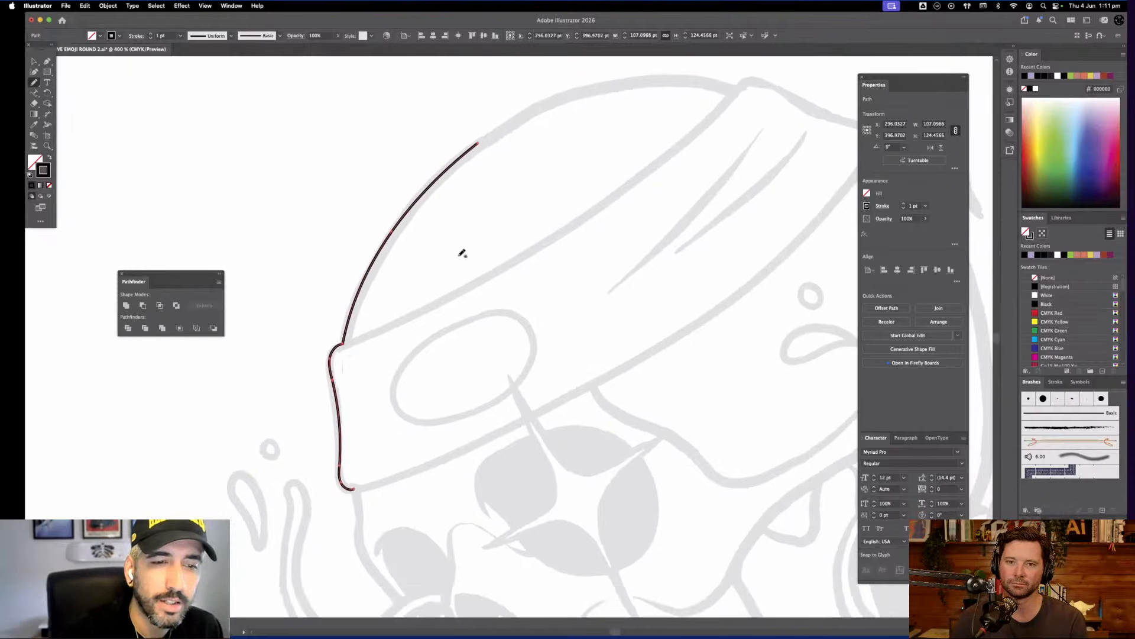
Extend the pencil outline from the headband's lower corner down the skull's left side beside the eye socket, making it about 108 by 177 pt overall
scroll(462, 253, down, 5)
mouse_move(373, 404)
mouse_down()
mouse_move(385, 469)
mouse_move(417, 511)
mouse_up()
key(super+minus)
key(shift+super+1)
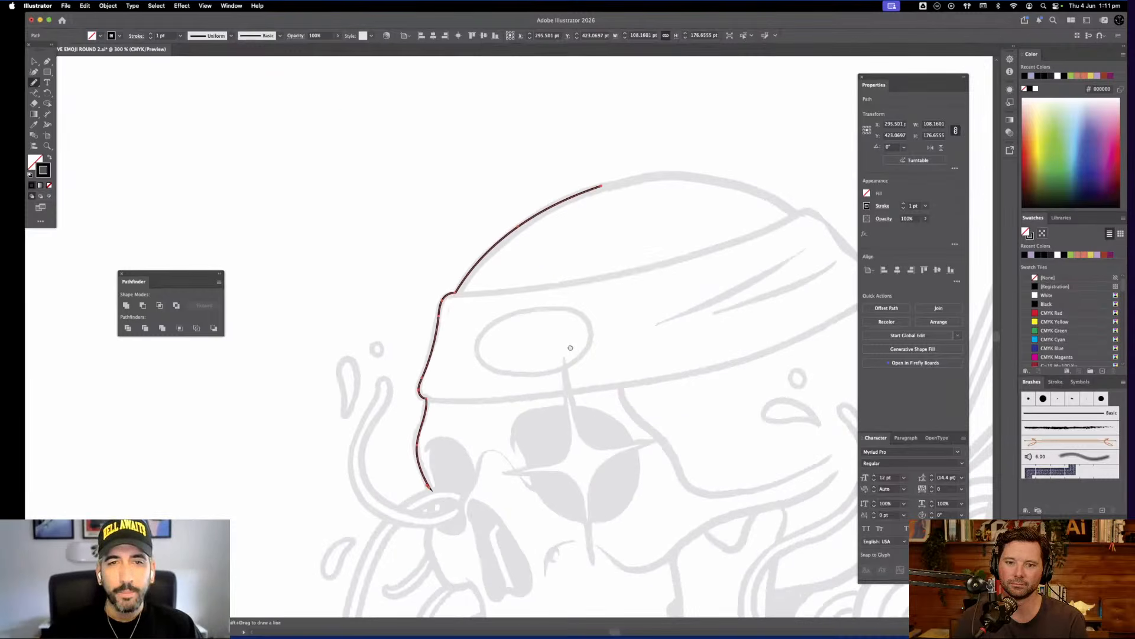
drag(571, 347, 437, 416)
mouse_move(509, 291)
mouse_down()
mouse_move(499, 302)
mouse_move(502, 265)
mouse_up()
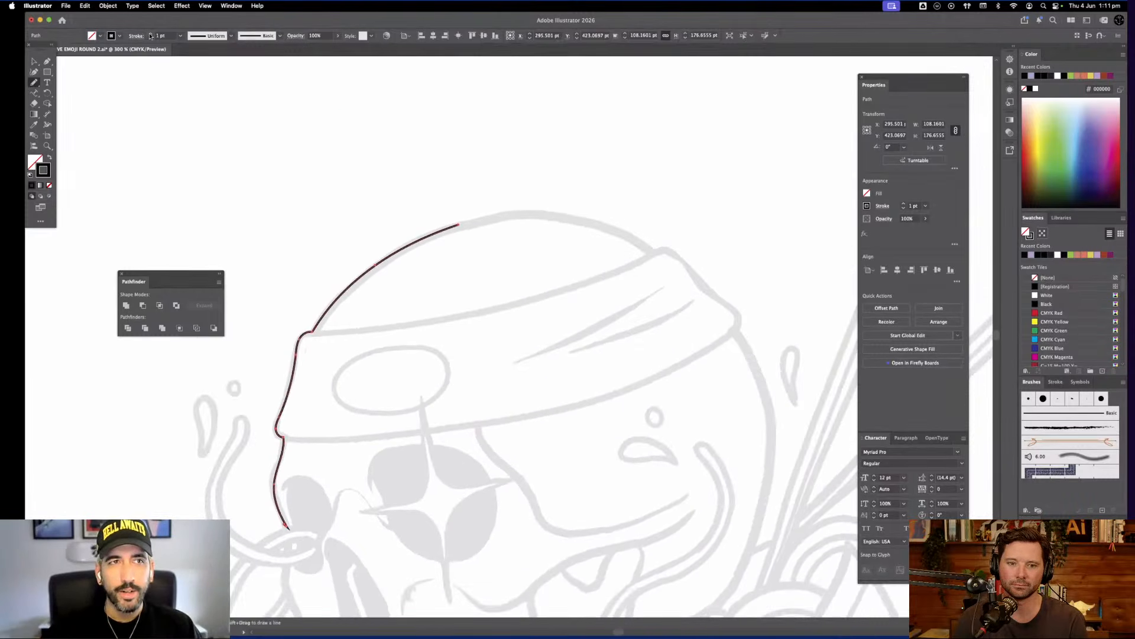
Set the traced skull and headband outline's stroke weight to 5 pt and deselect it
click(150, 34)
click(151, 33)
click(150, 34)
click(150, 33)
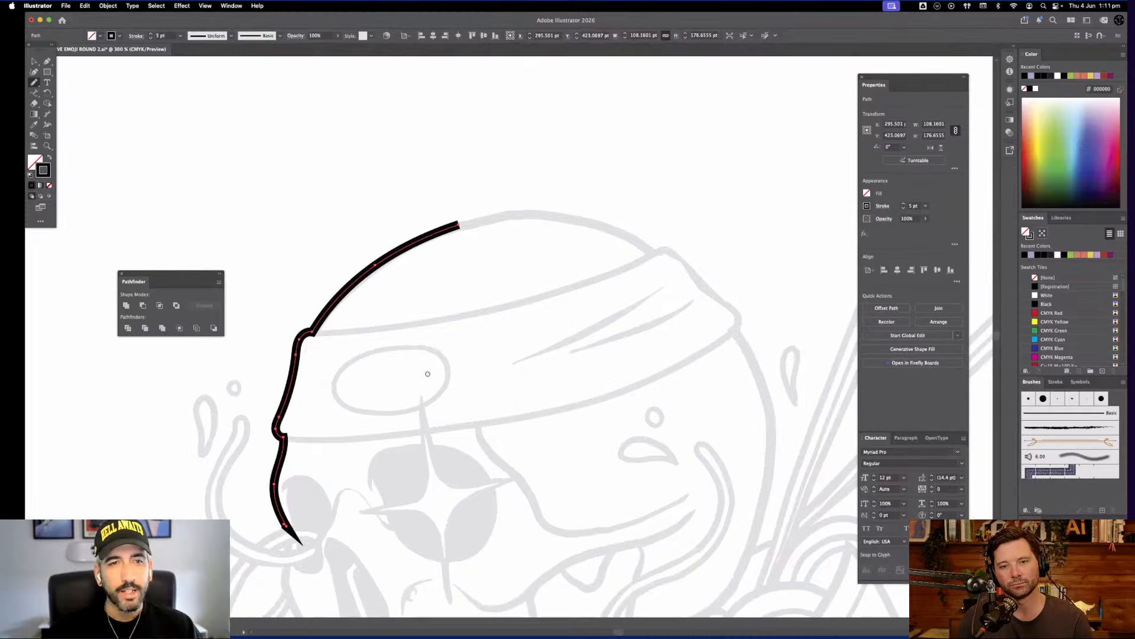
scroll(427, 374, down, 3)
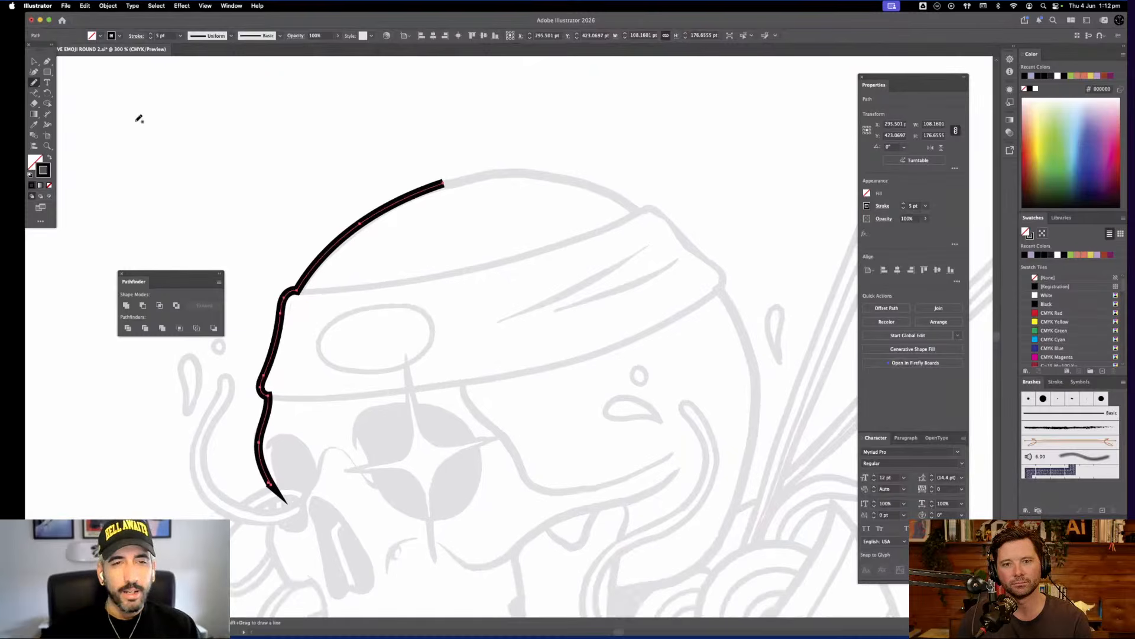
click(34, 61)
click(349, 302)
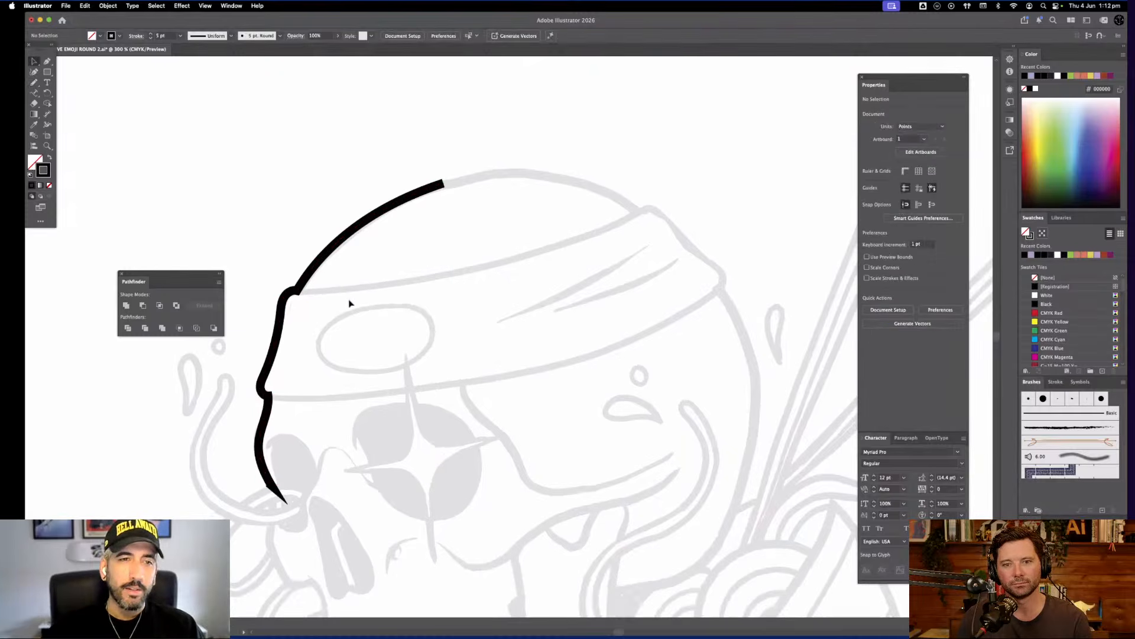
scroll(350, 300, up, 2)
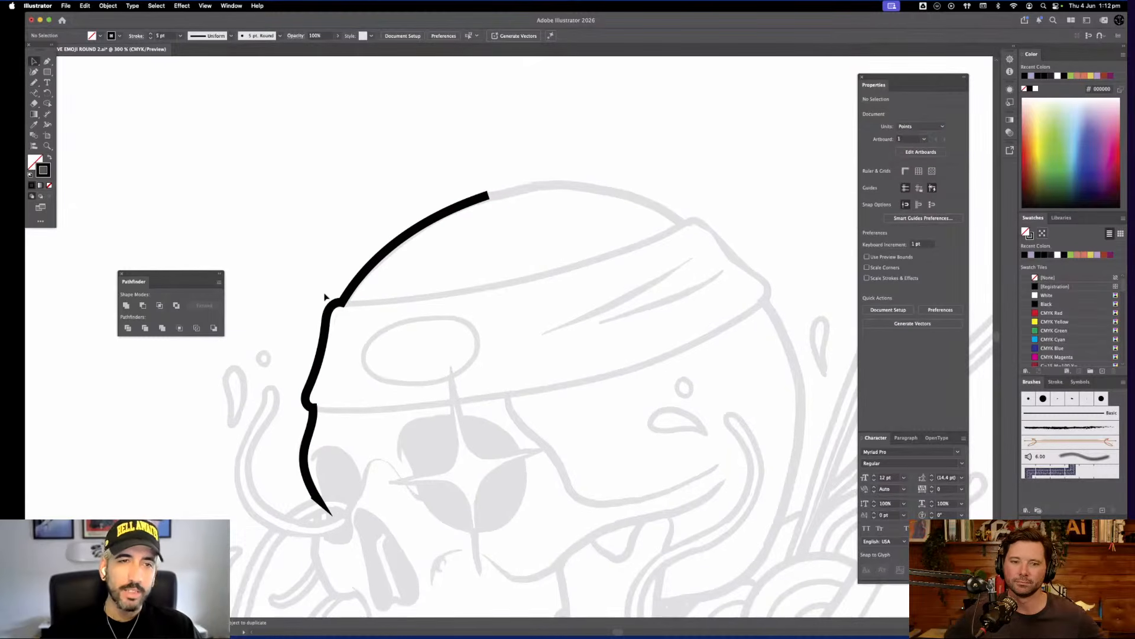
Select the traced skull and headband outline and delete it
key(super+a)
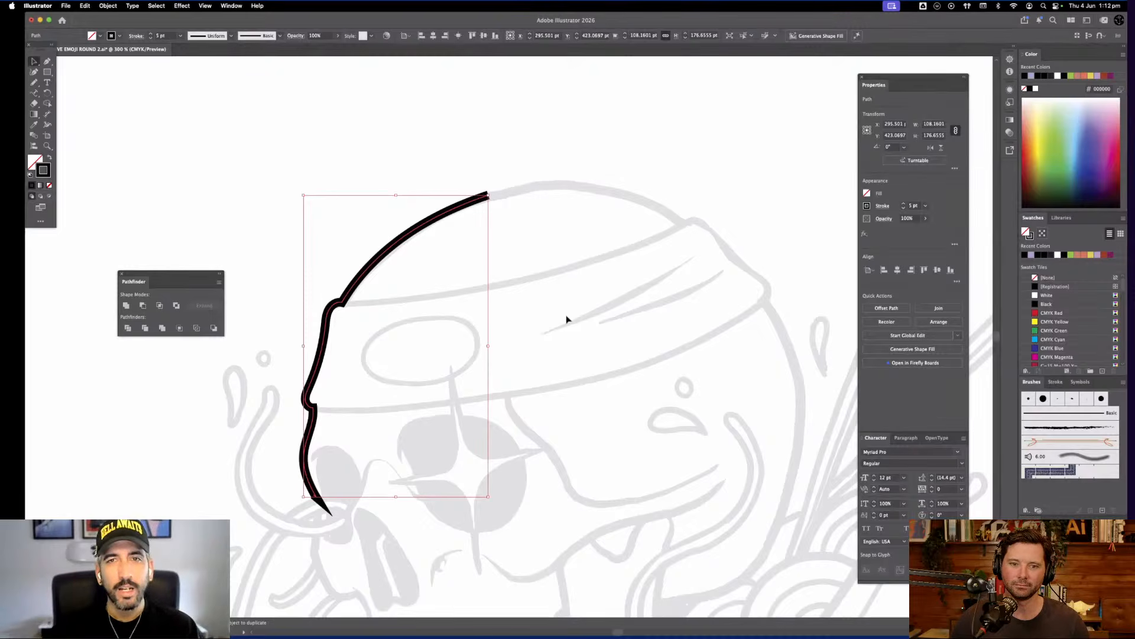
drag(241, 181, 451, 395)
key(Delete)
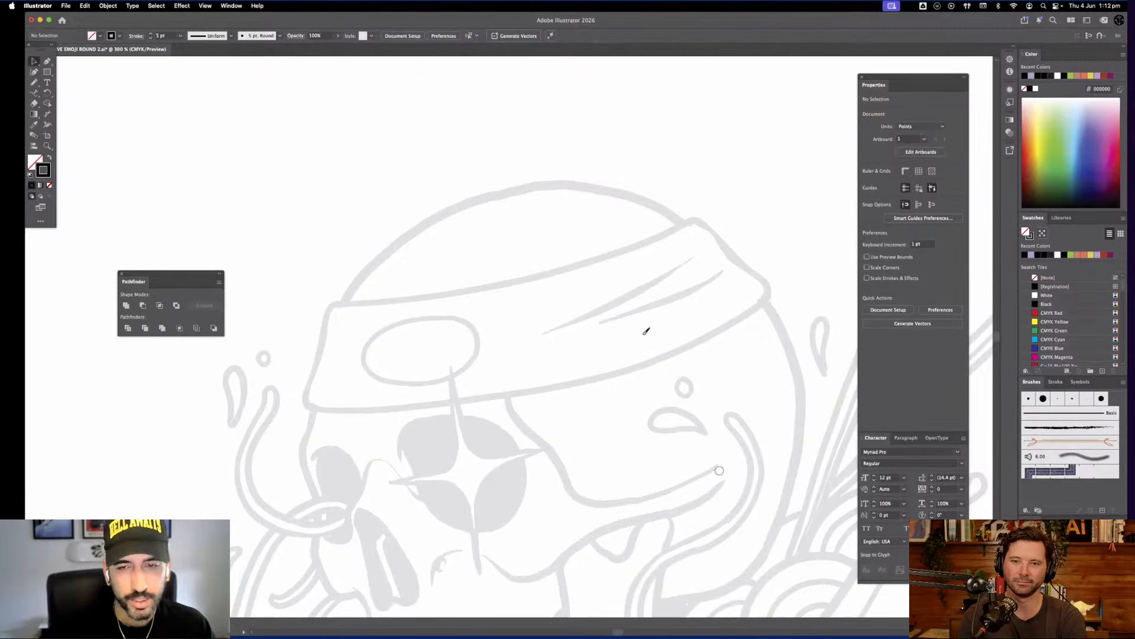
Paint a zigzag of varying thickness, about 143 by 115 pt, over the back of the skull with the Blob Brush
key(b)
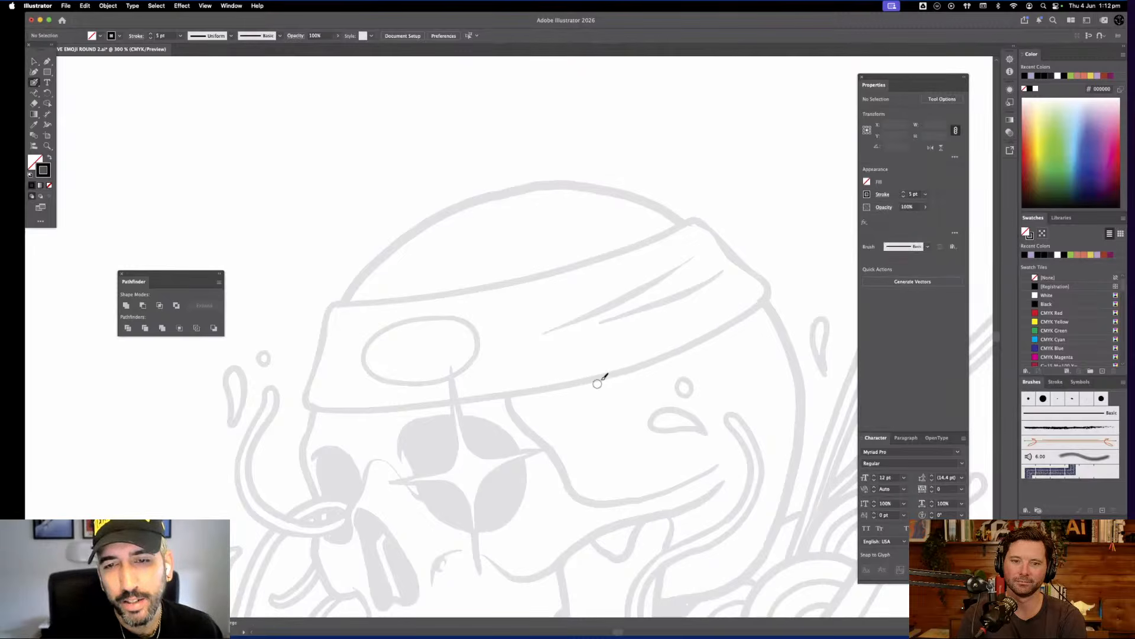
mouse_move(600, 378)
mouse_down()
mouse_move(737, 322)
mouse_move(596, 402)
mouse_move(745, 344)
mouse_move(559, 446)
mouse_move(793, 354)
mouse_up()
mouse_move(582, 489)
mouse_down()
mouse_move(704, 444)
mouse_move(720, 465)
mouse_move(736, 459)
mouse_up()
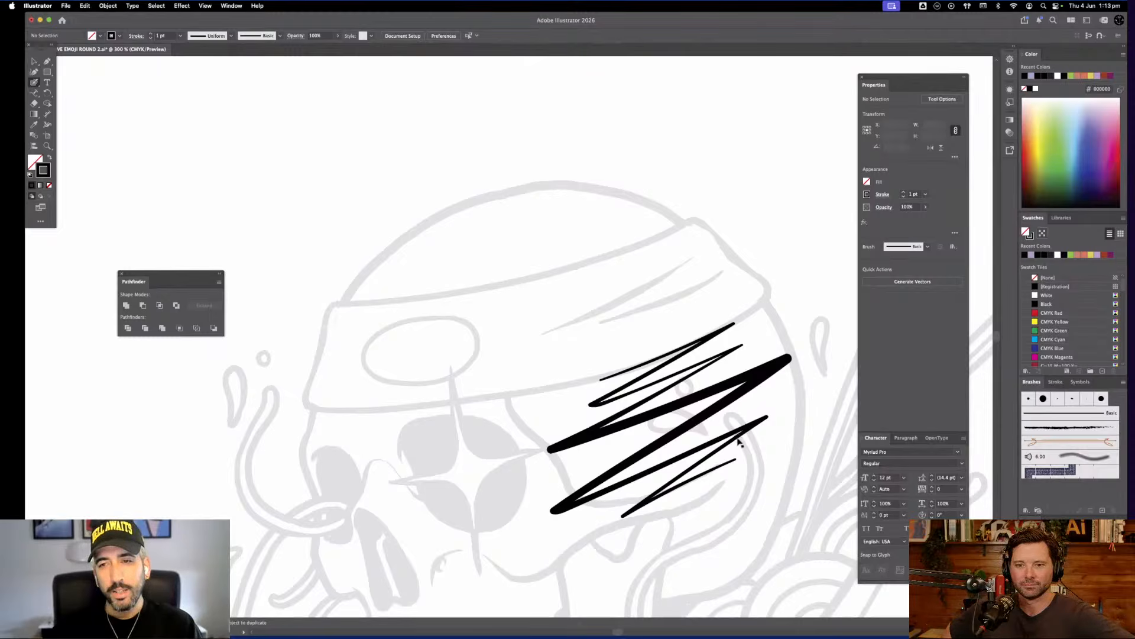
Examine the zigzag's contours and anchor points in outline view, and return to preview
key(super+y)
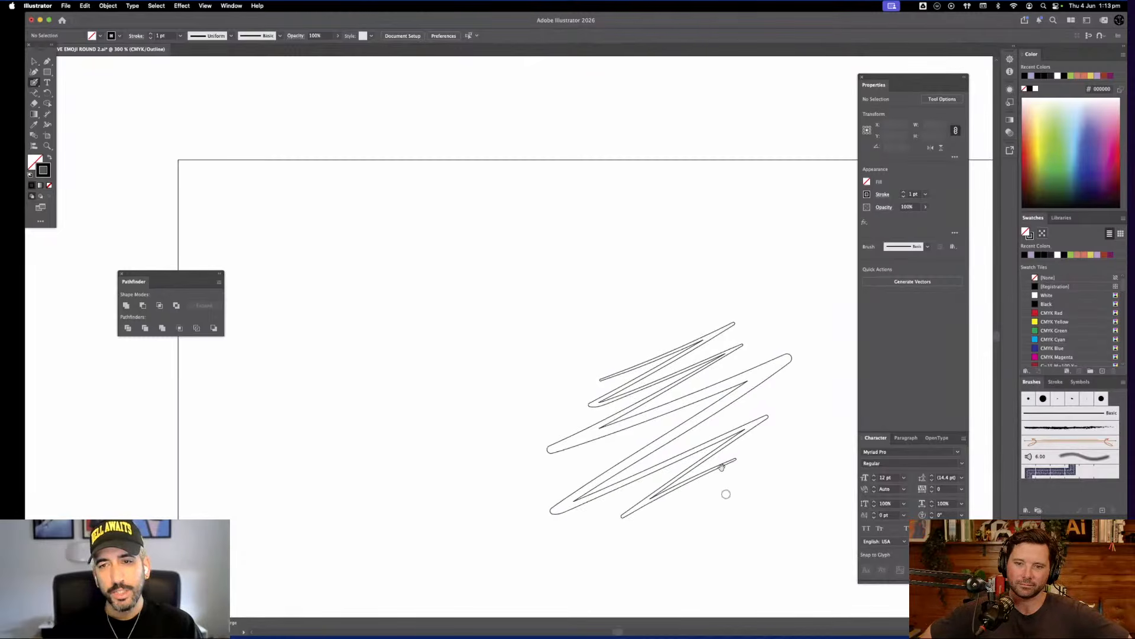
drag(721, 468, 559, 395)
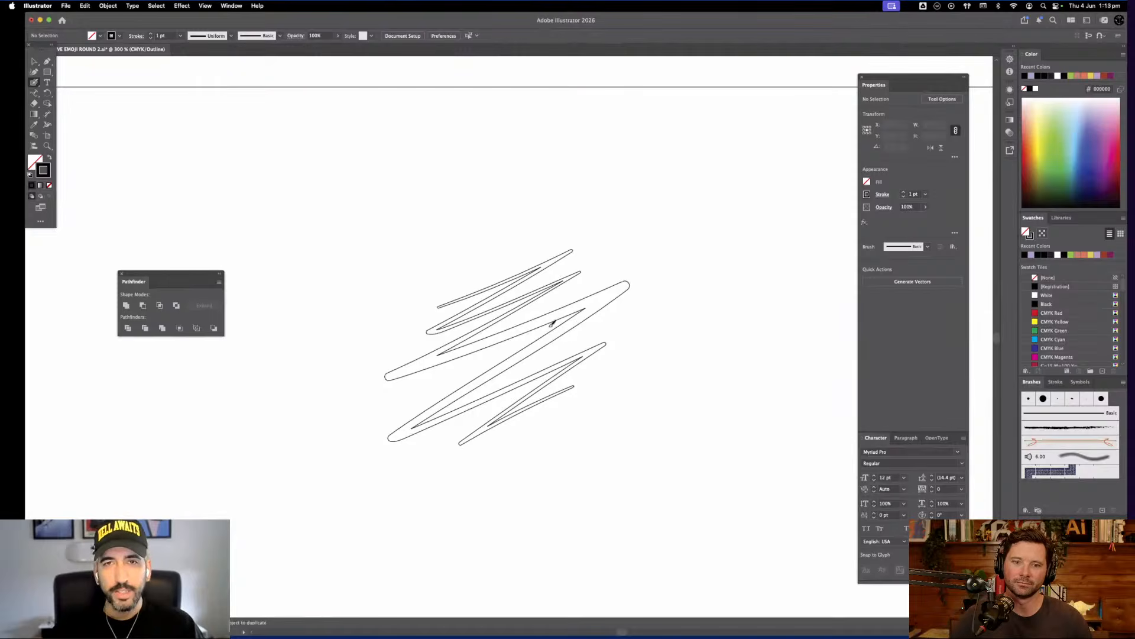
key(v)
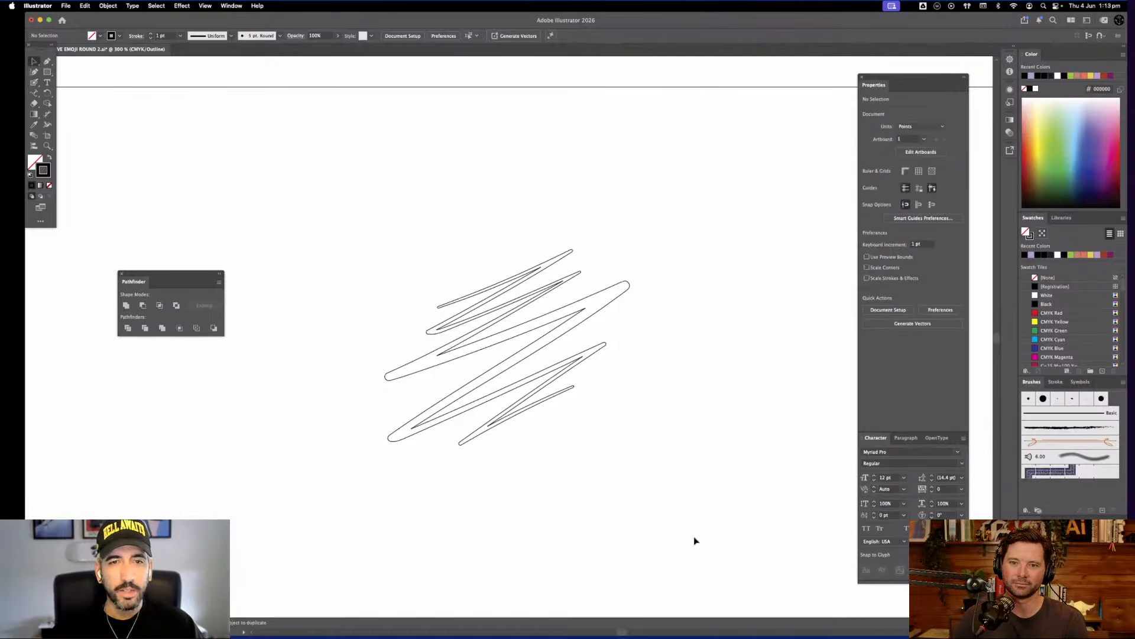
drag(694, 540, 307, 231)
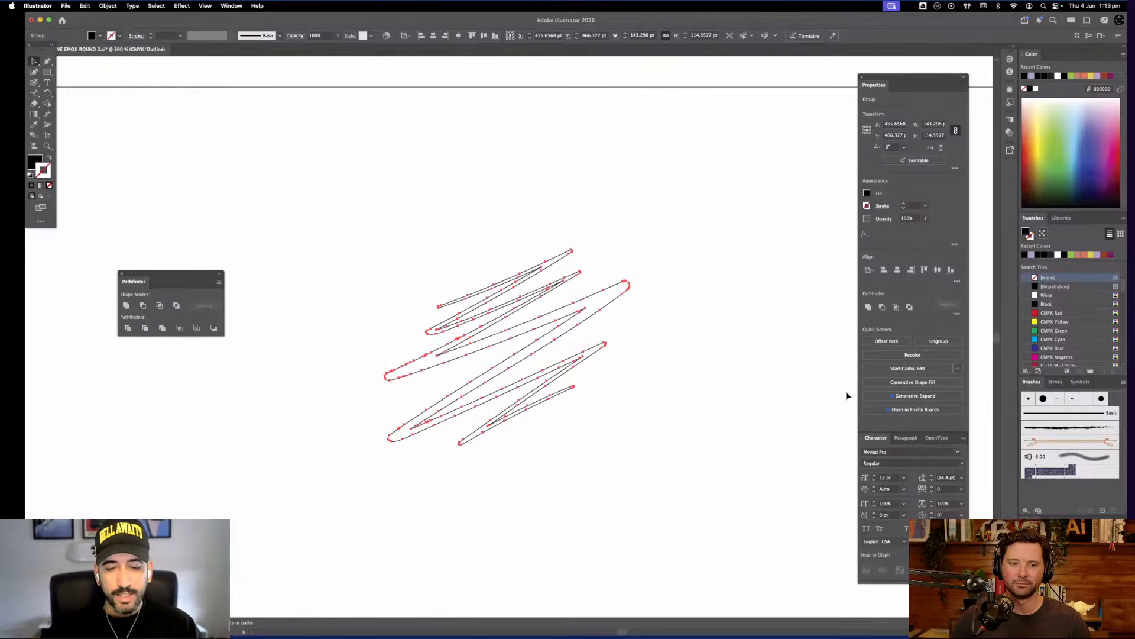
key(super+y)
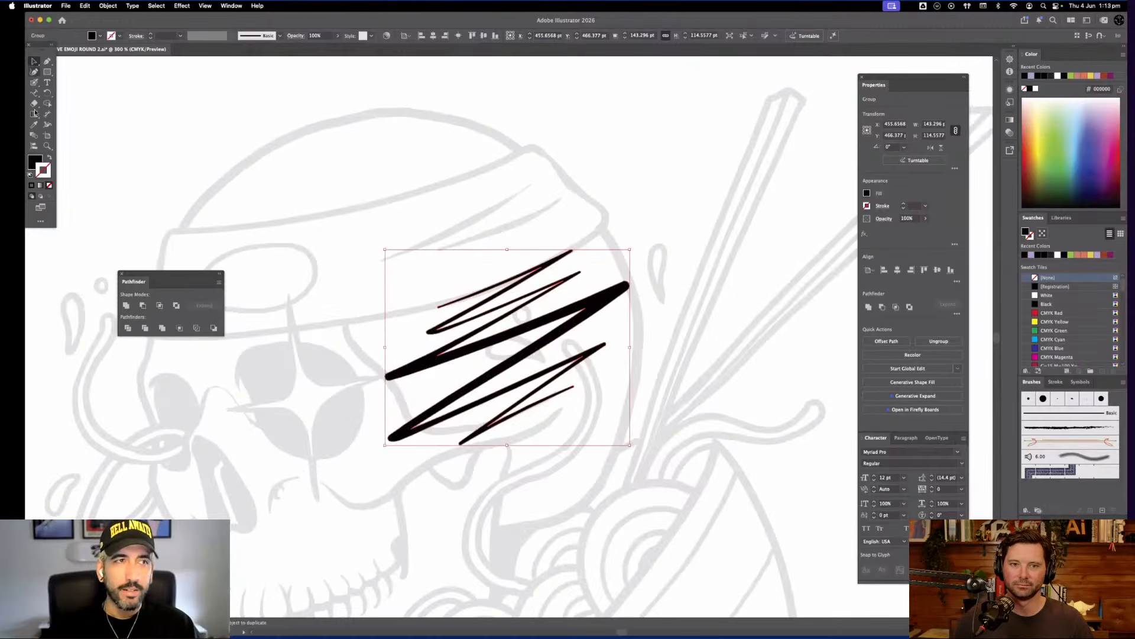
Draw a straight vertical path about 213 pt long over the skull with the Pen tool
click(47, 61)
click(250, 134)
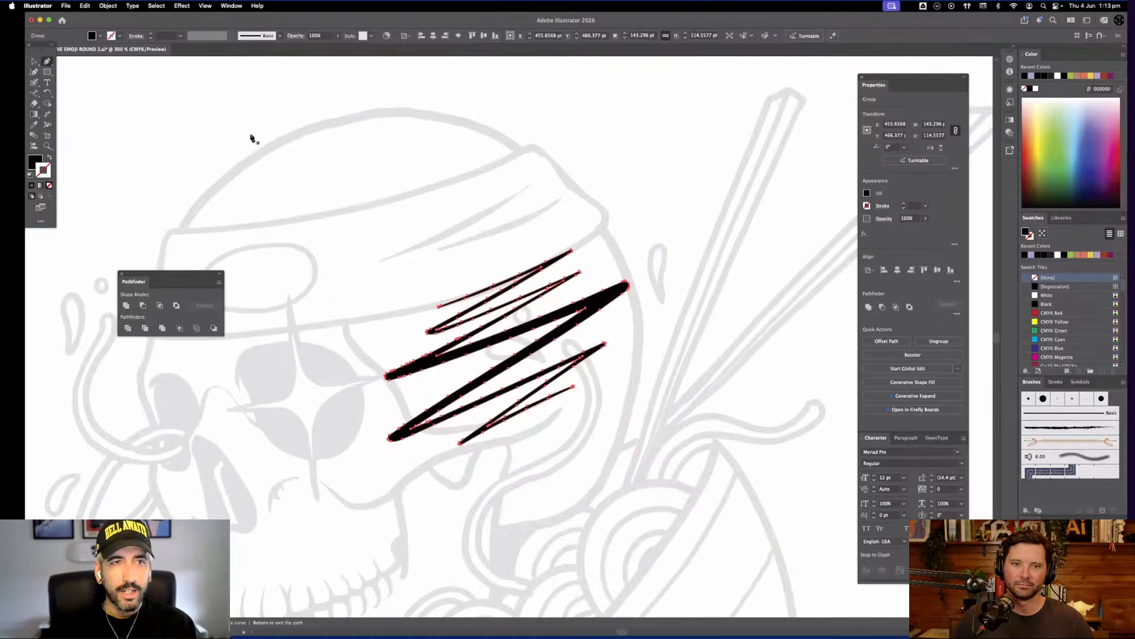
shift+click(243, 498)
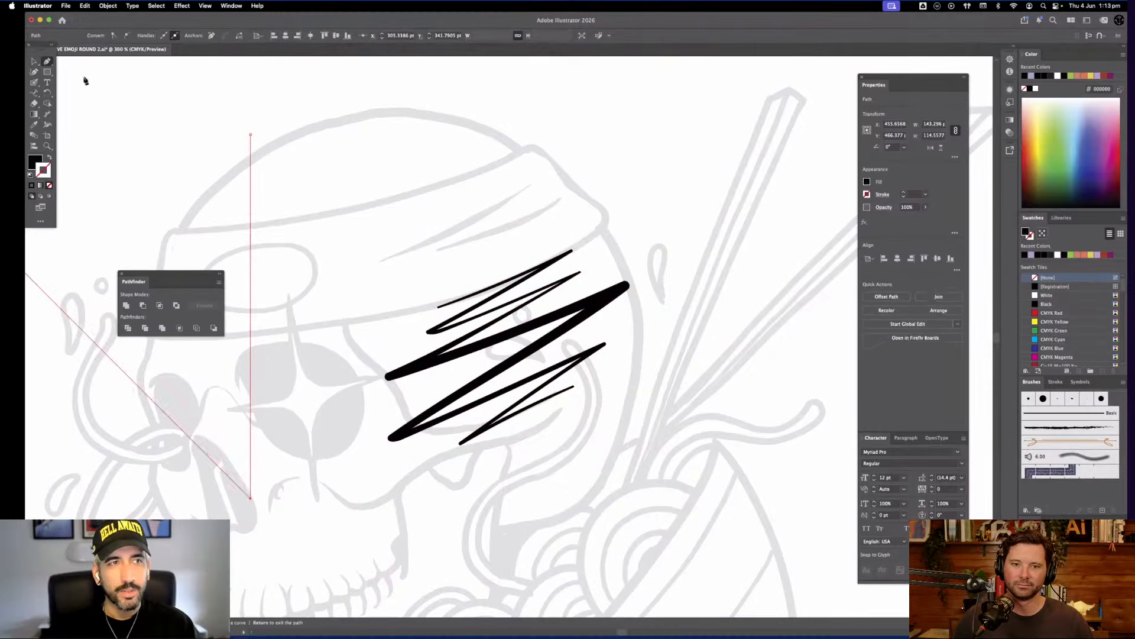
click(34, 61)
drag(380, 227, 462, 237)
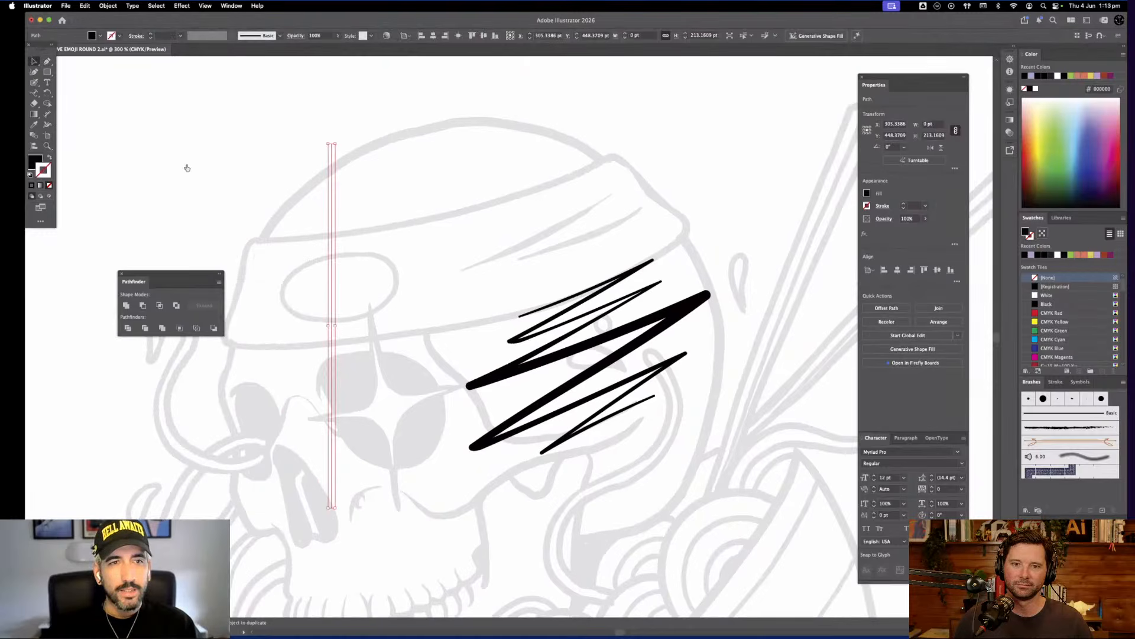
Swap the vertical line's fill and stroke to give it a black stroke, and set the weight to 20 pt
key(shift+x)
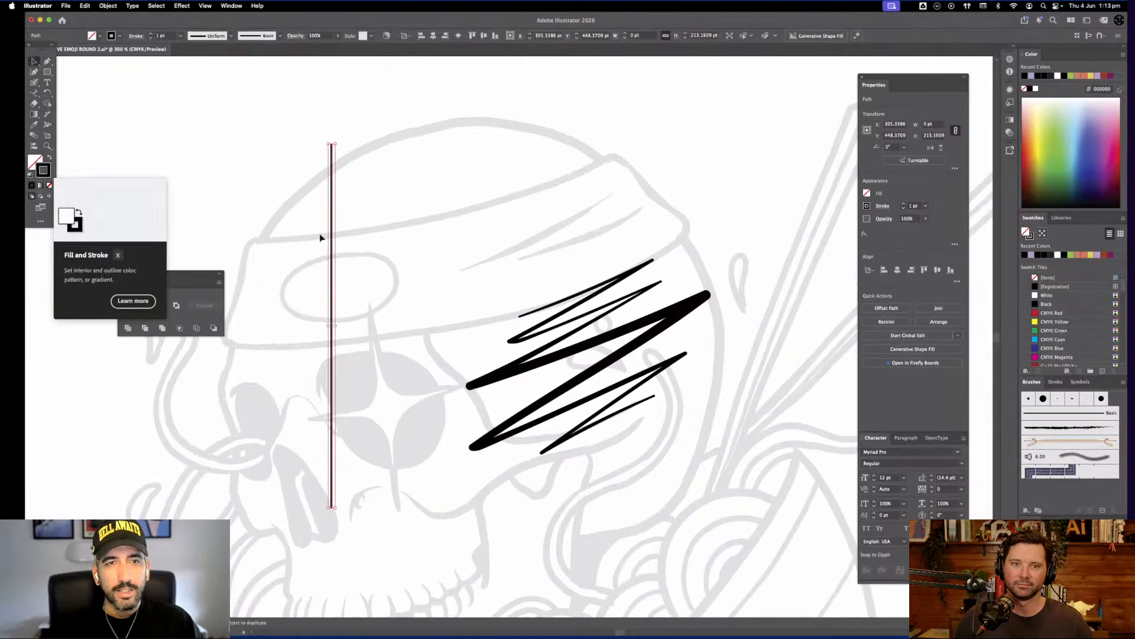
shift+click(150, 34)
shift+click(150, 34)
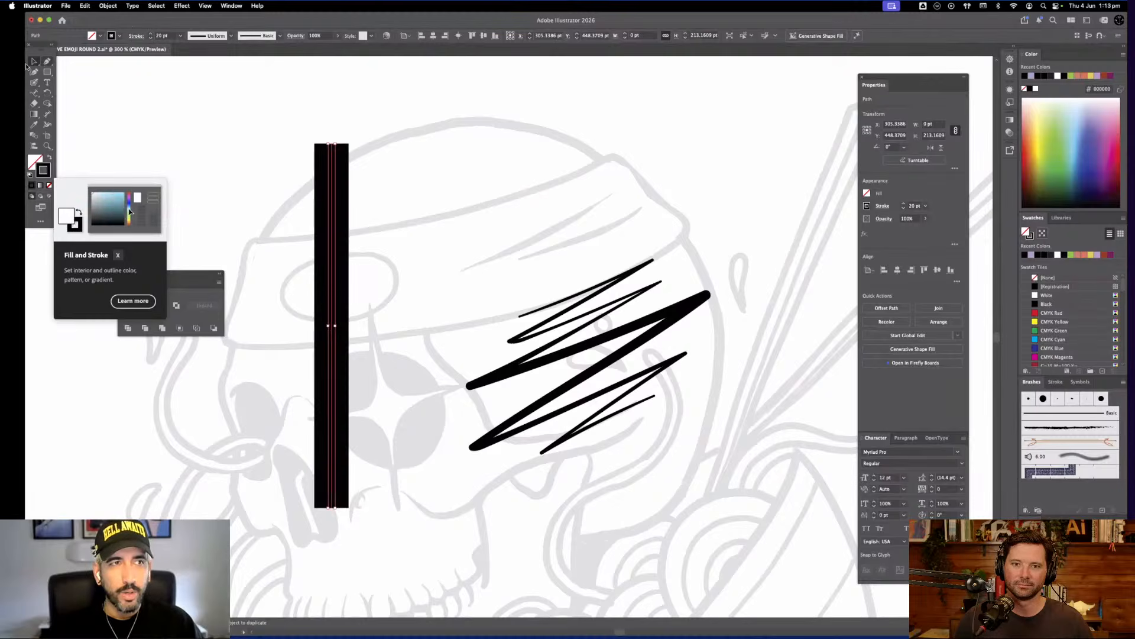
scroll(461, 248, left, 5)
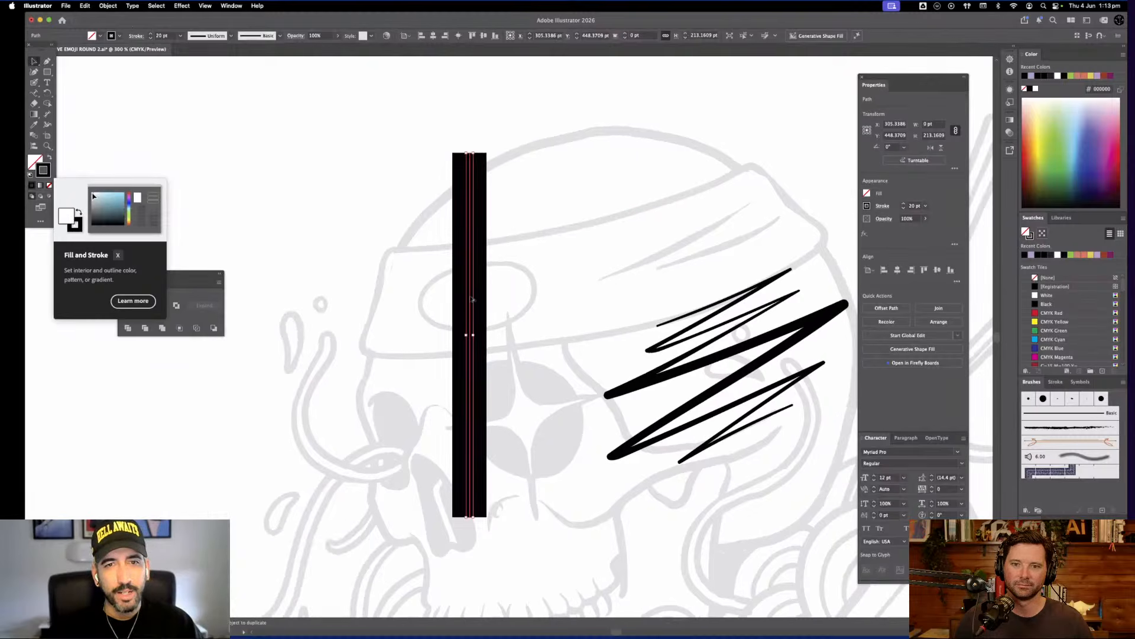
Duplicate the vertical line about 80 pt to its left and stretch the copy to about 6592 pt tall
alt+drag(472, 299, 336, 299)
key(super+minus)
key(super+minus)
key(super+minus)
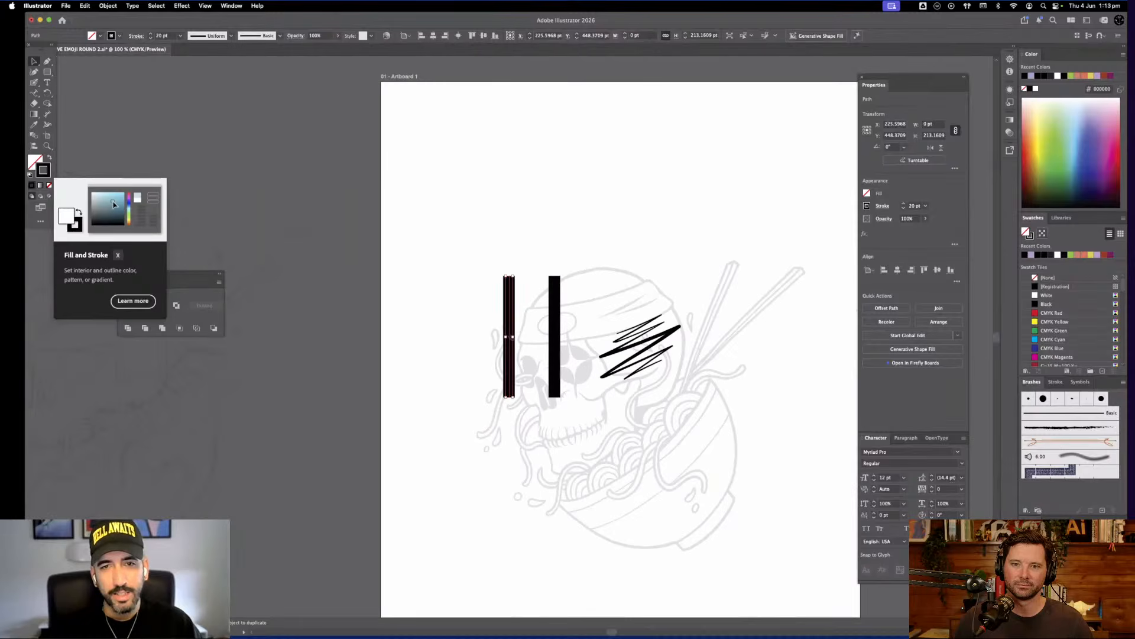
alt+shift+drag(506, 338, 96, 212)
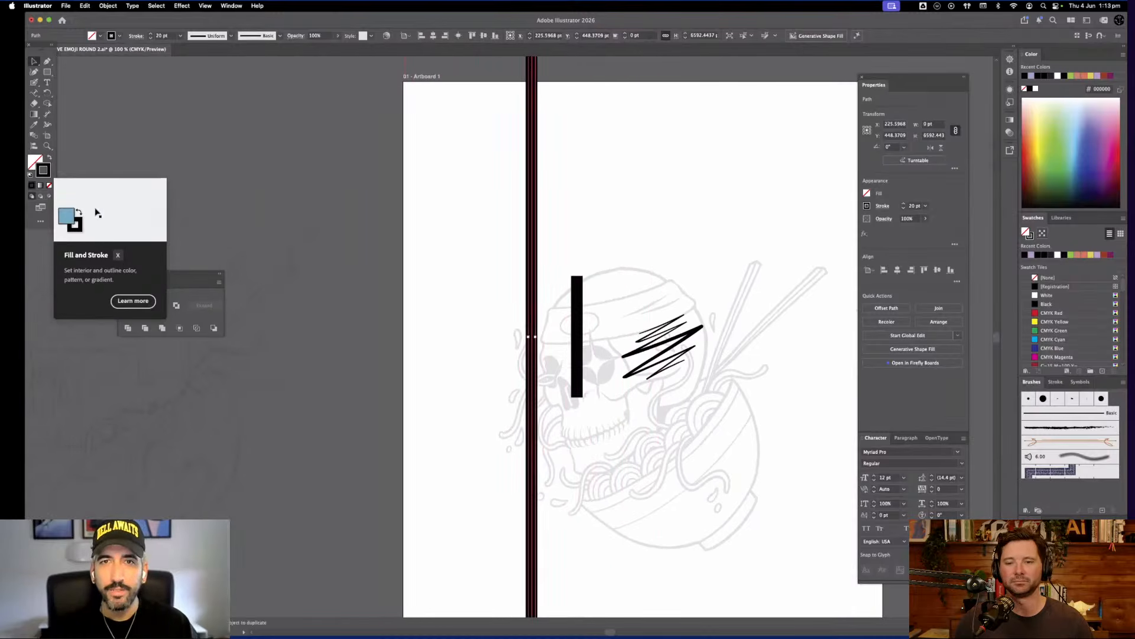
Delete the stretched copy, the original vertical line and the zigzag from the artboard
key(Delete)
drag(794, 484, 616, 447)
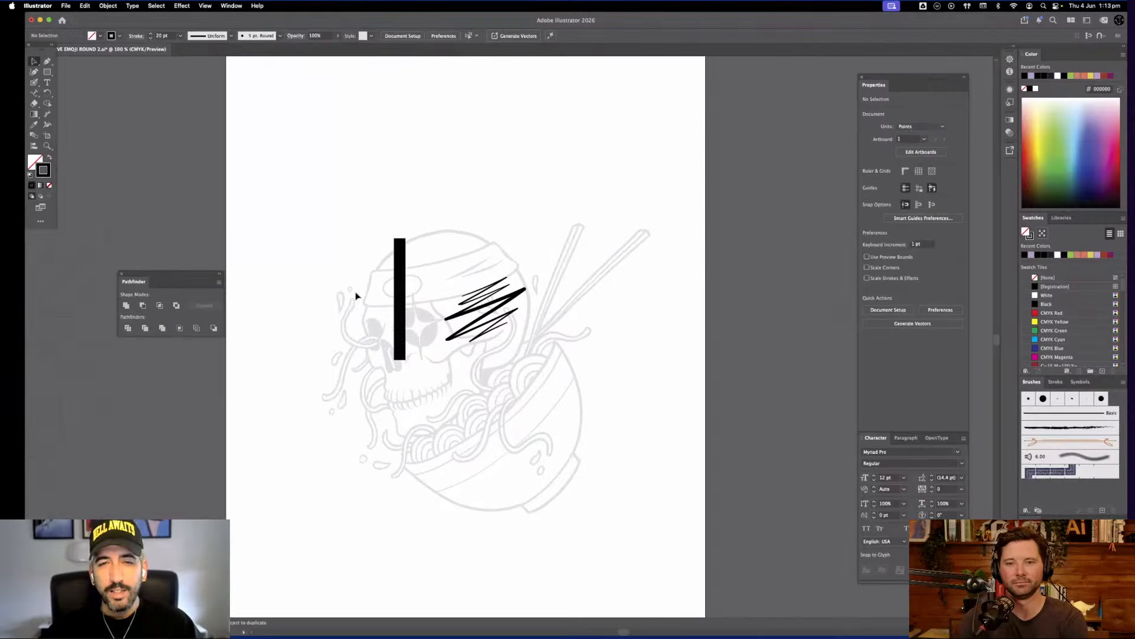
click(401, 278)
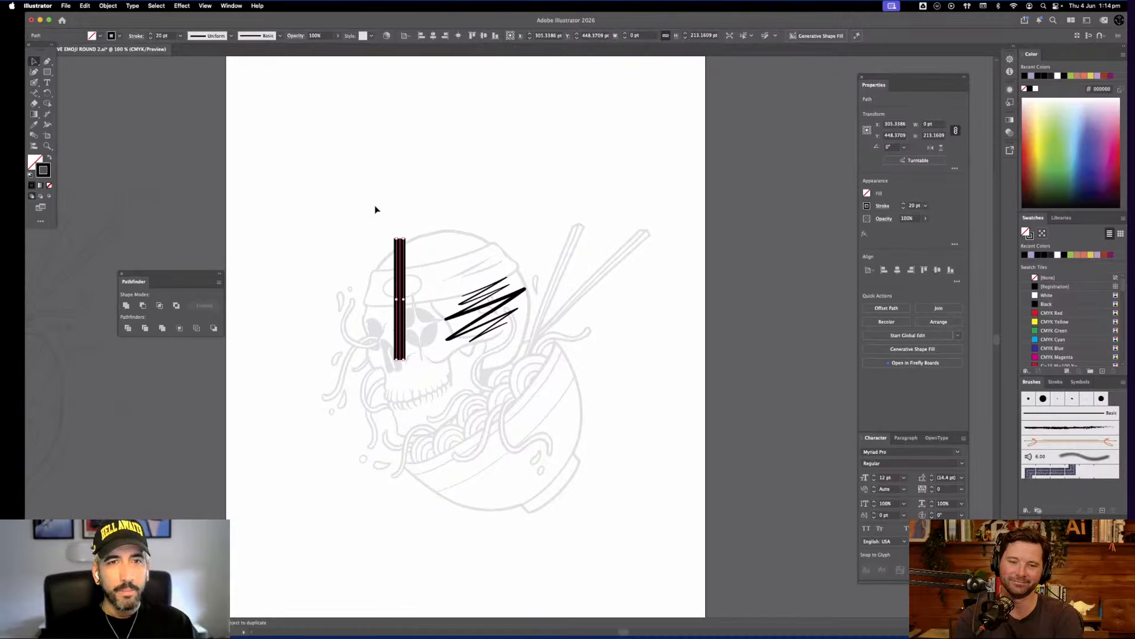
key(super+a)
key(Delete)
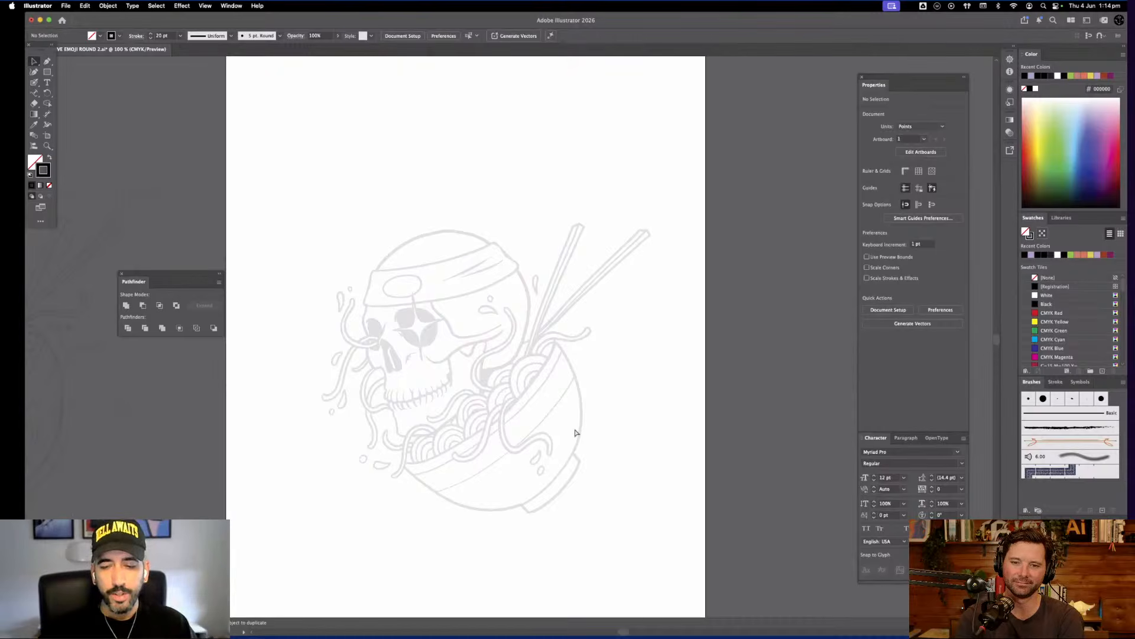
Trace the cheekbone's lower edge from below the eye socket to its rear tip with one tapered Blob Brush stroke
key(super+equal)
key(b)
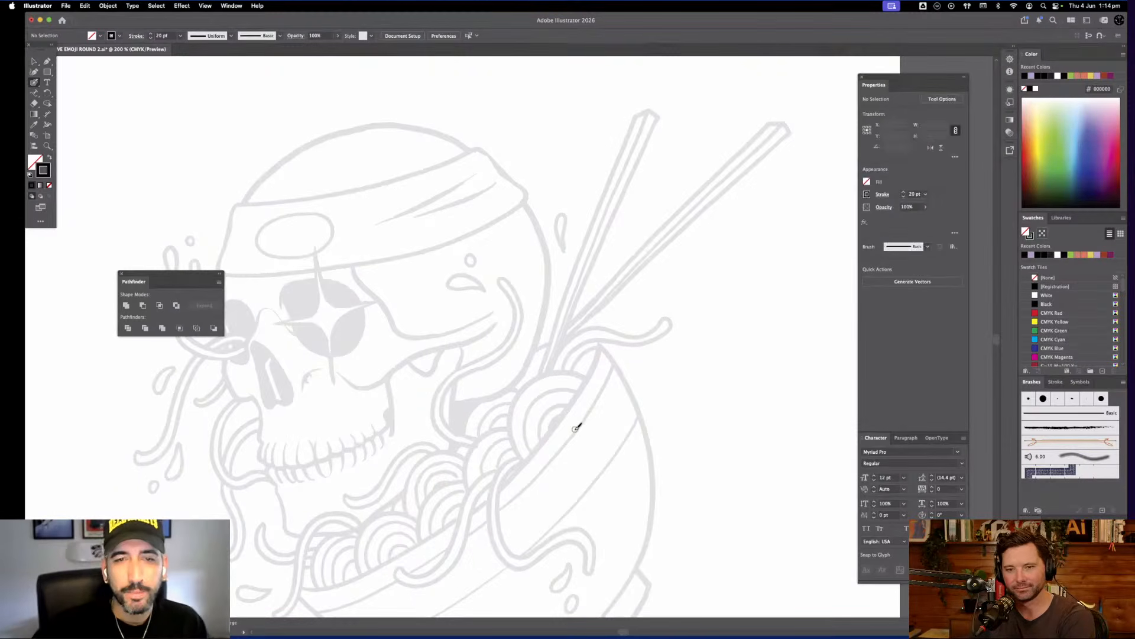
key(super+equal)
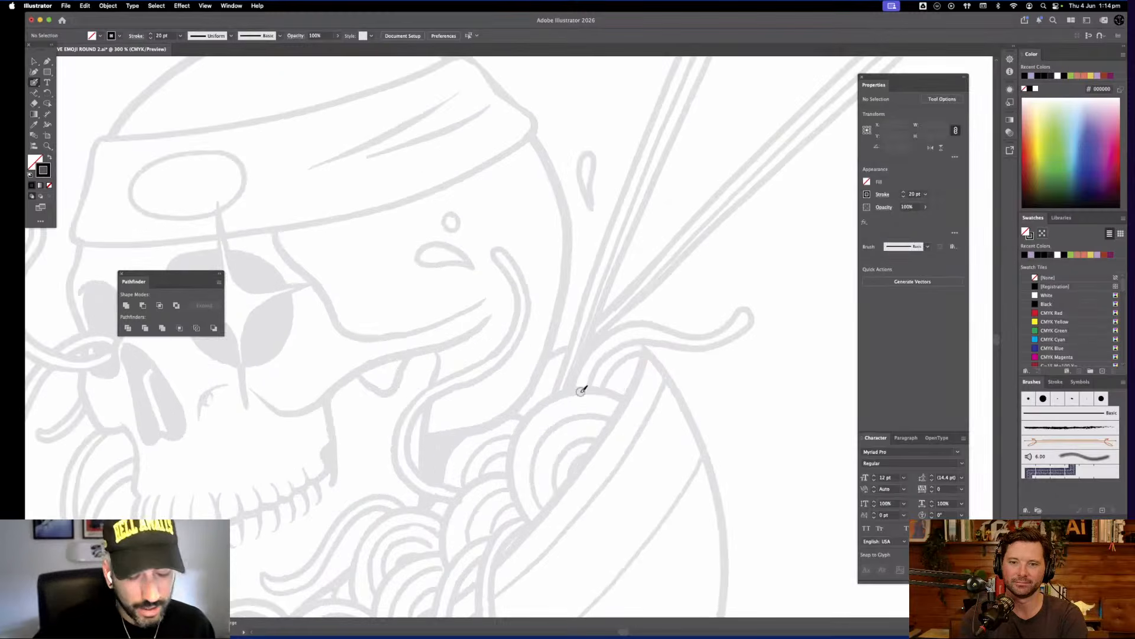
drag(626, 392, 545, 323)
drag(580, 378, 608, 375)
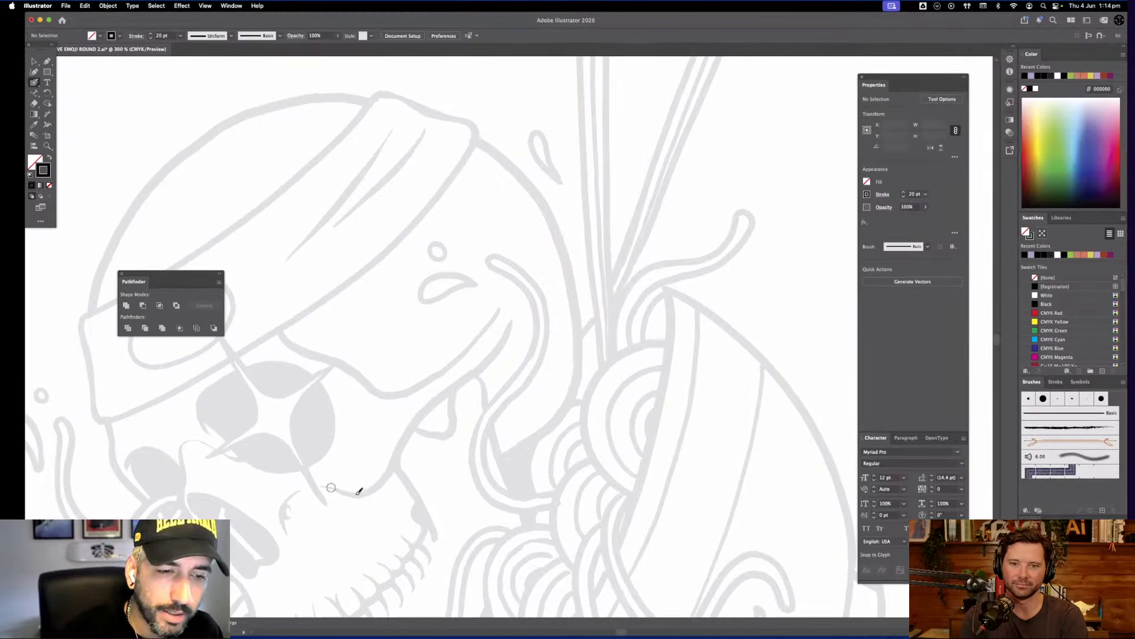
mouse_move(334, 490)
mouse_down()
mouse_move(387, 482)
mouse_move(413, 435)
mouse_move(496, 355)
mouse_move(512, 312)
mouse_up()
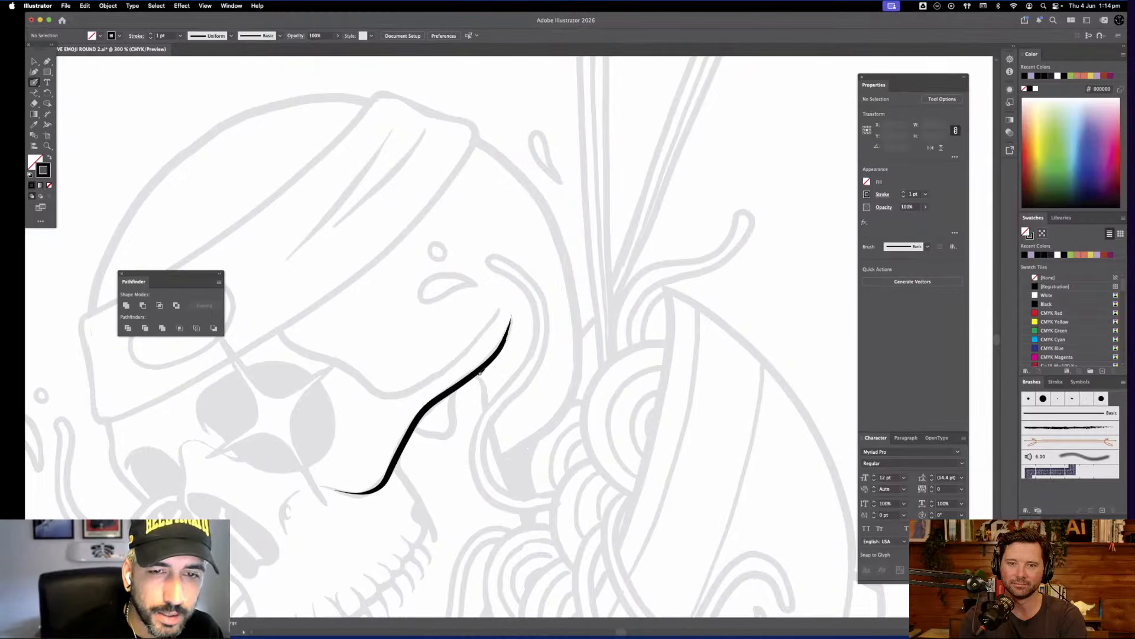
Trace the cheekbone's upper edge with the Blob Brush and continue it along the eye socket's rear contour up to the headband
drag(468, 347, 495, 355)
mouse_move(409, 402)
mouse_down()
mouse_move(503, 351)
mouse_move(535, 304)
mouse_move(519, 335)
mouse_up()
scroll(579, 313, down, 2)
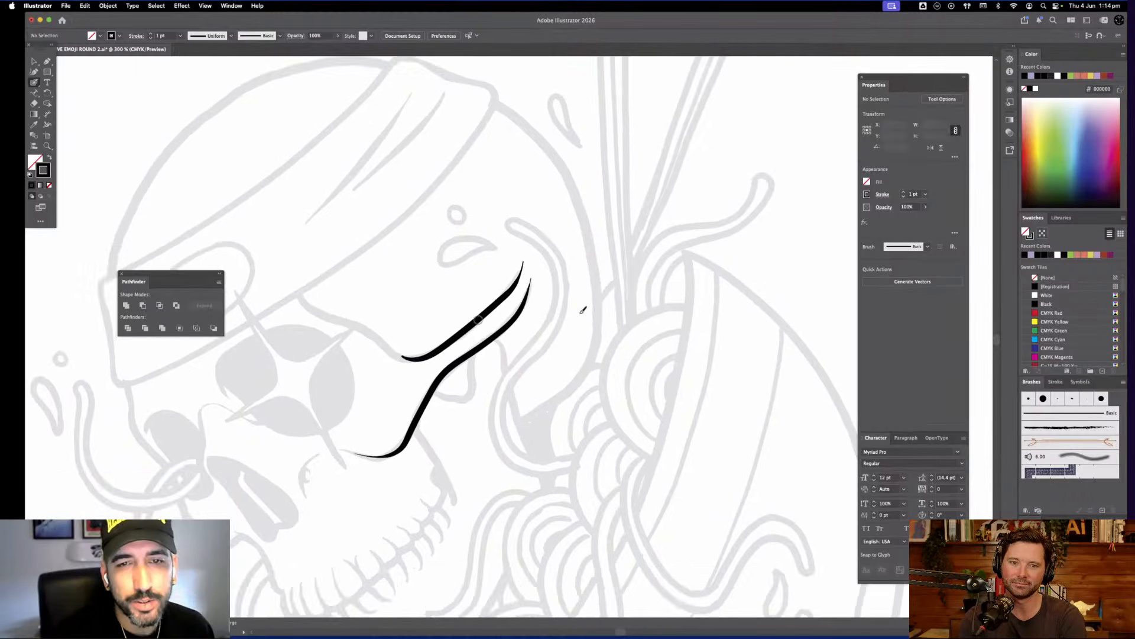
mouse_move(336, 214)
mouse_down()
mouse_move(403, 300)
mouse_move(438, 323)
mouse_up()
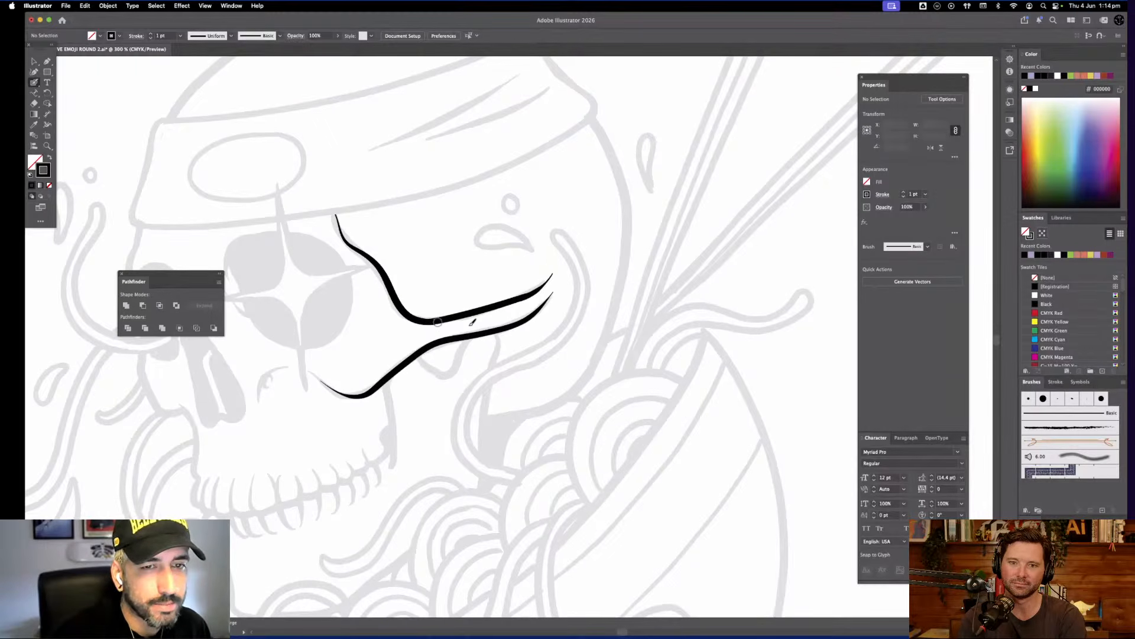
Select both cheekbone strokes in outline view with their bounding box shown, and examine their contours and anchor points
key(super+minus)
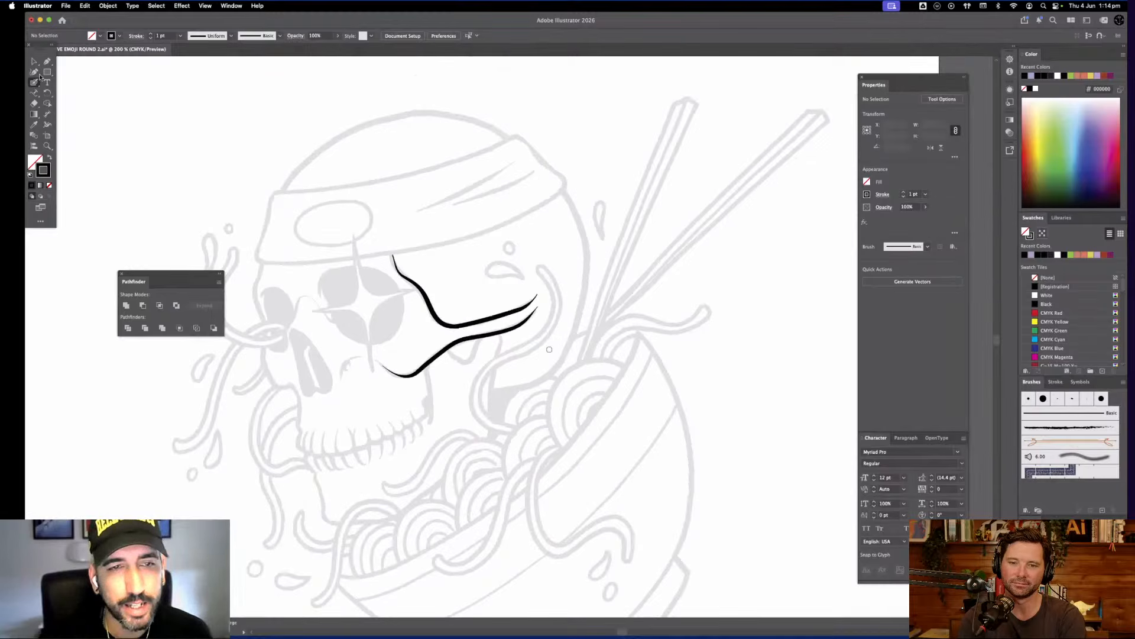
click(28, 61)
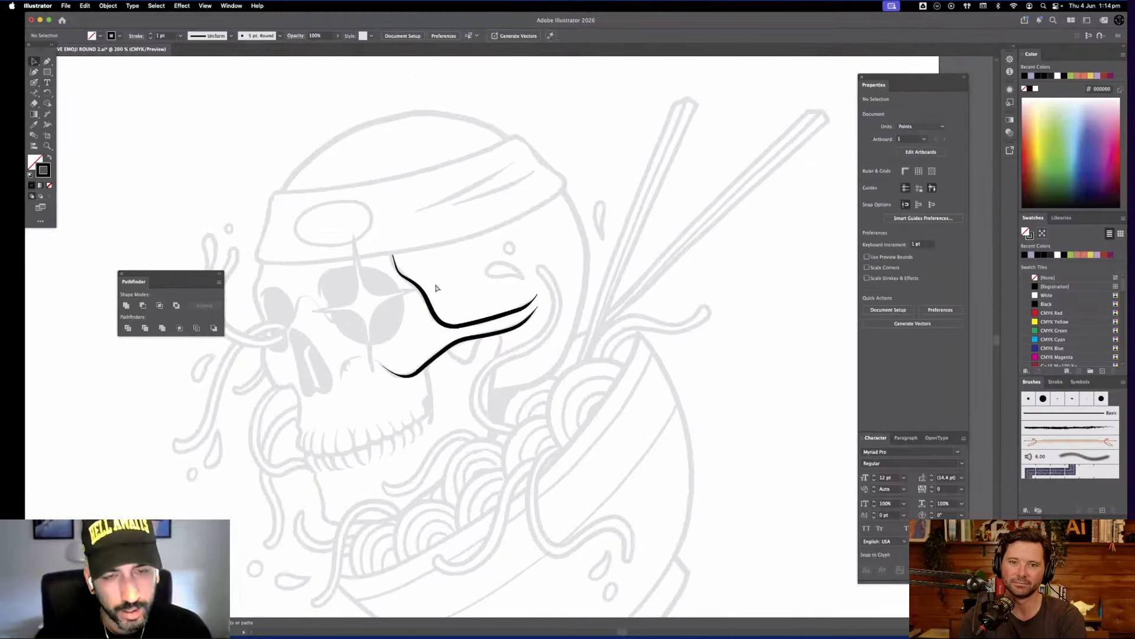
key(super+y)
key(super+a)
key(super+plus)
key(super+plus)
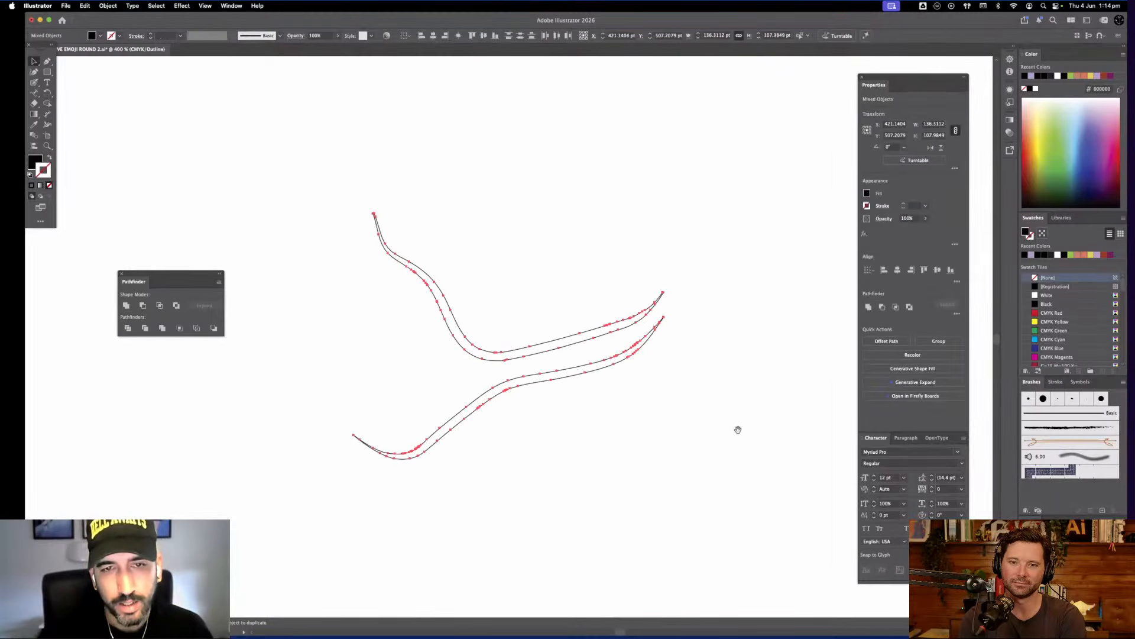
key(super+shift+b)
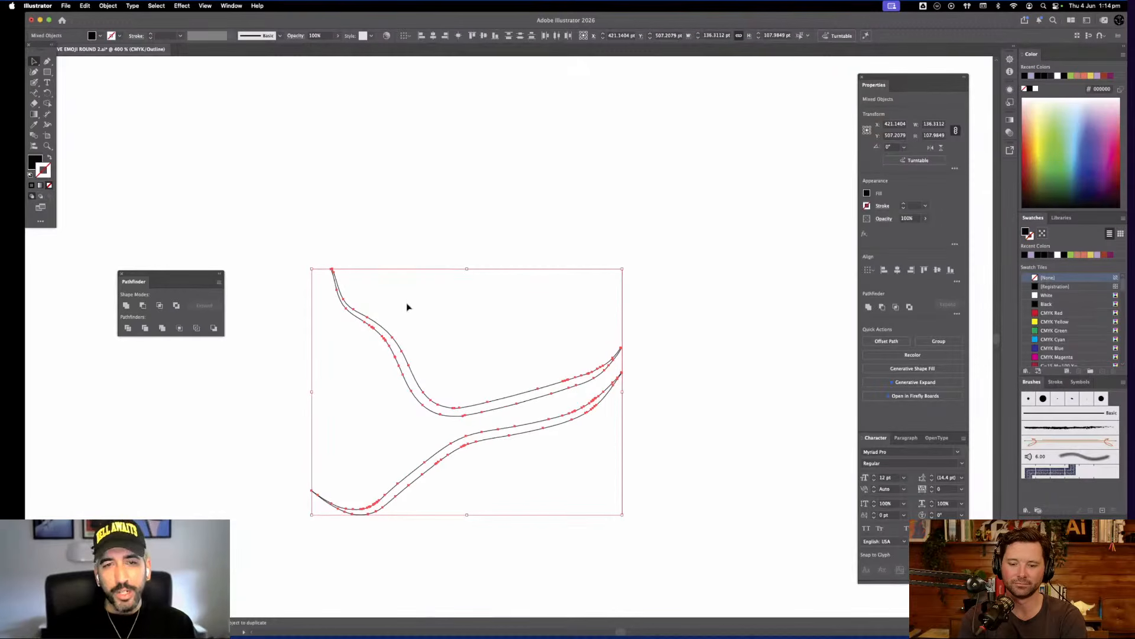
key(super+t)
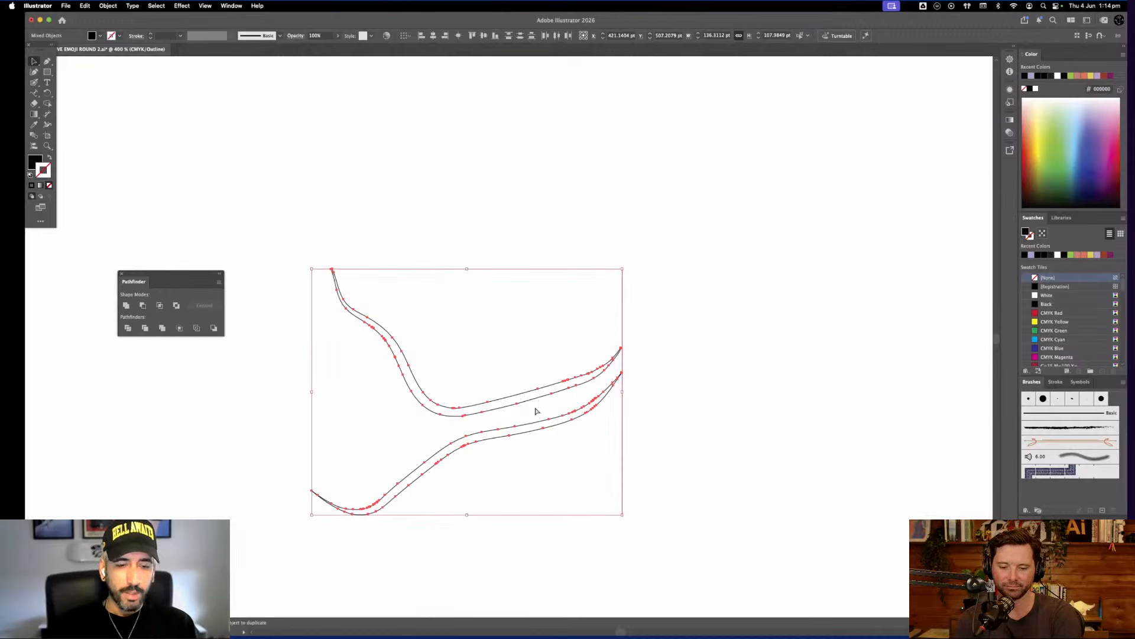
Return to preview and draw a blue 4162ad zigzag across the upper cheekbone stroke with the Blob Brush
key(super+y)
click(60, 79)
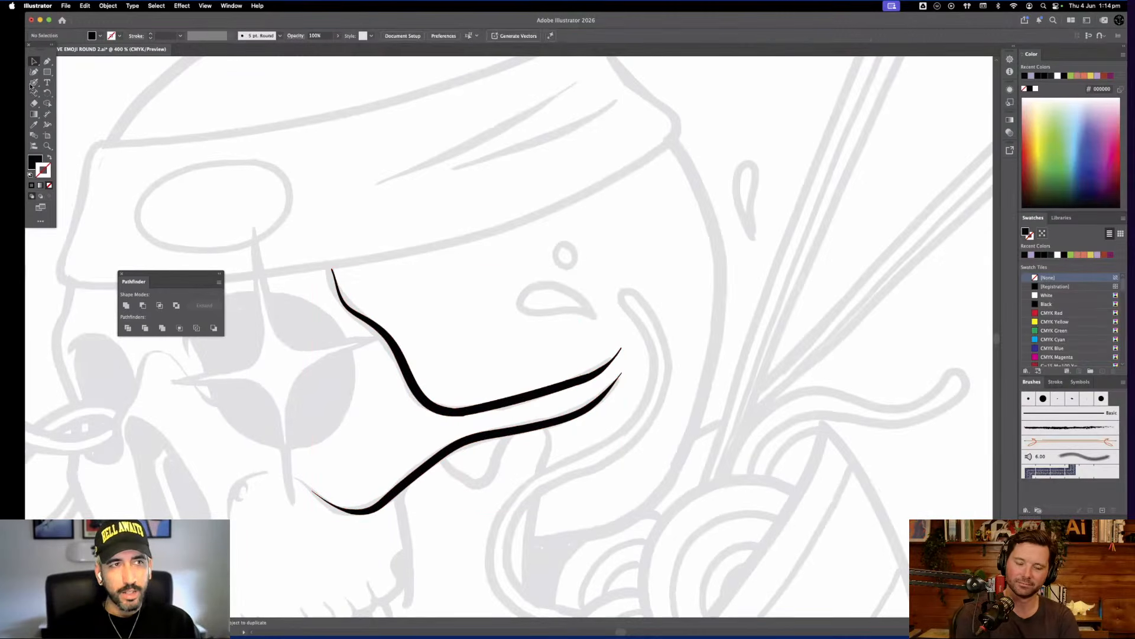
click(34, 82)
click(1085, 147)
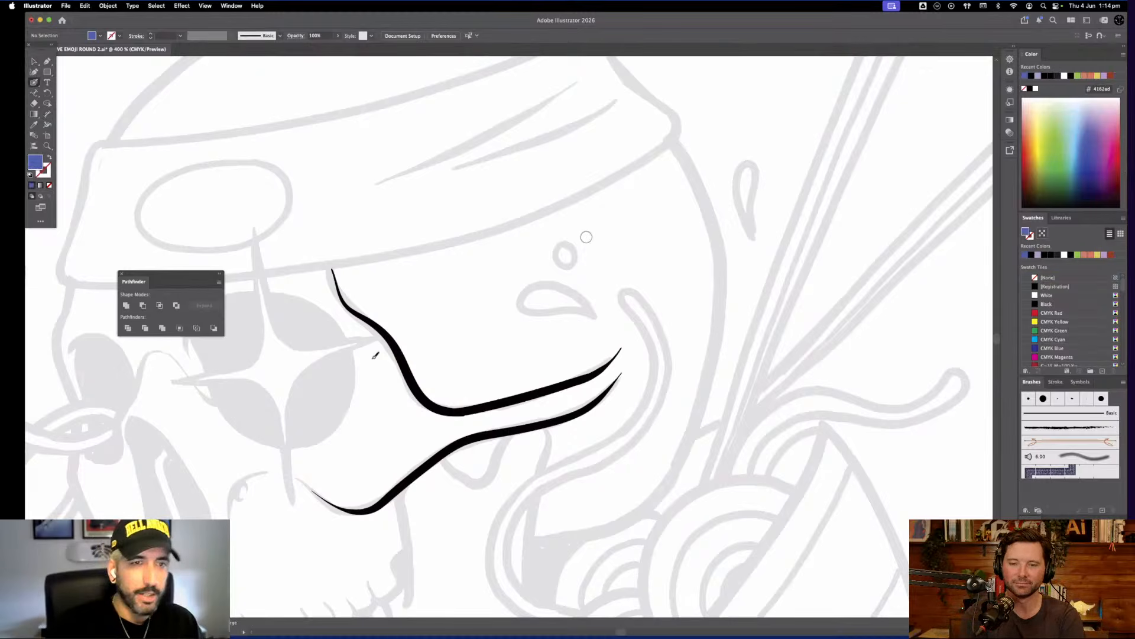
mouse_move(364, 261)
mouse_down()
mouse_move(371, 351)
mouse_move(393, 338)
mouse_move(402, 418)
mouse_move(452, 391)
mouse_up()
drag(447, 436, 450, 437)
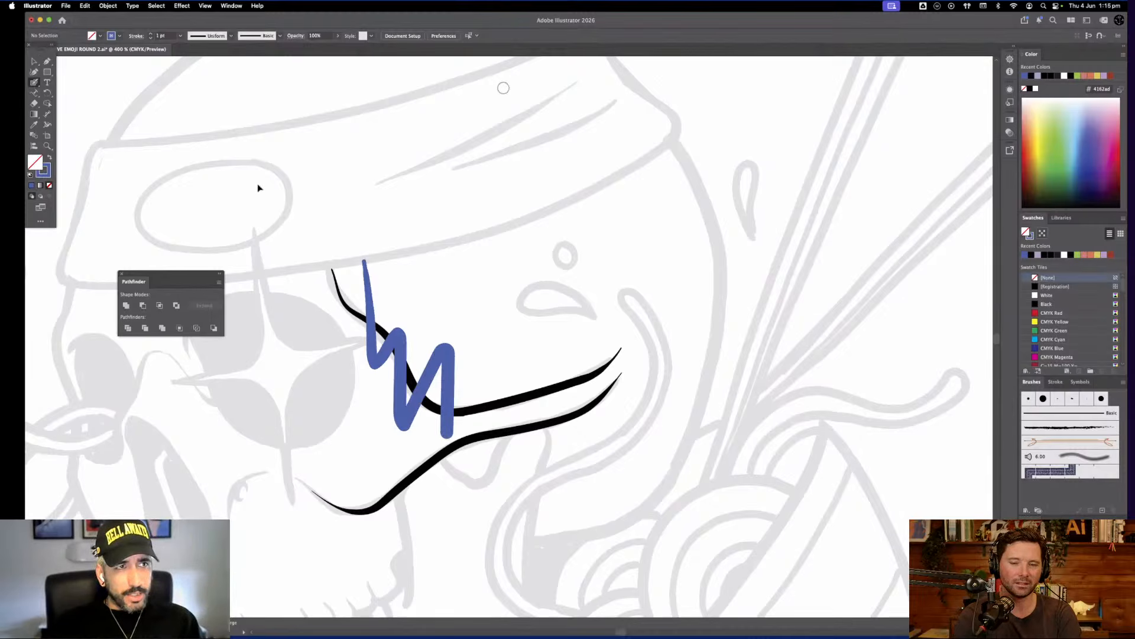
Check the blue zigzag in outline view and move it off the black cheekbone stroke toward the eye socket
key(v)
click(379, 359)
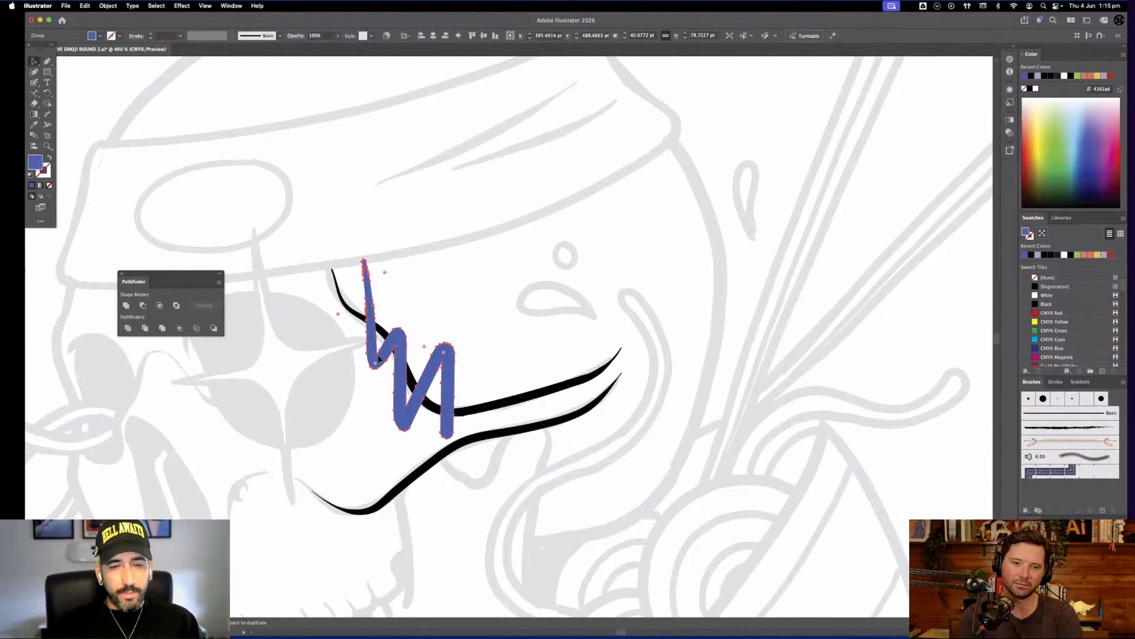
key(super+y)
click(413, 335)
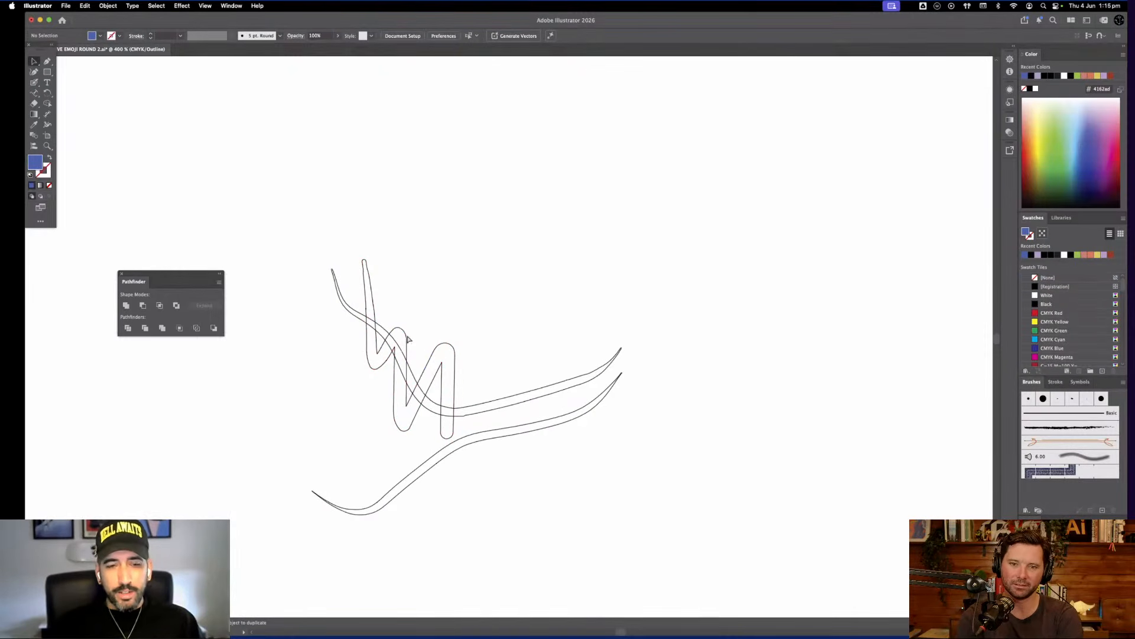
key(super+y)
drag(406, 341, 344, 337)
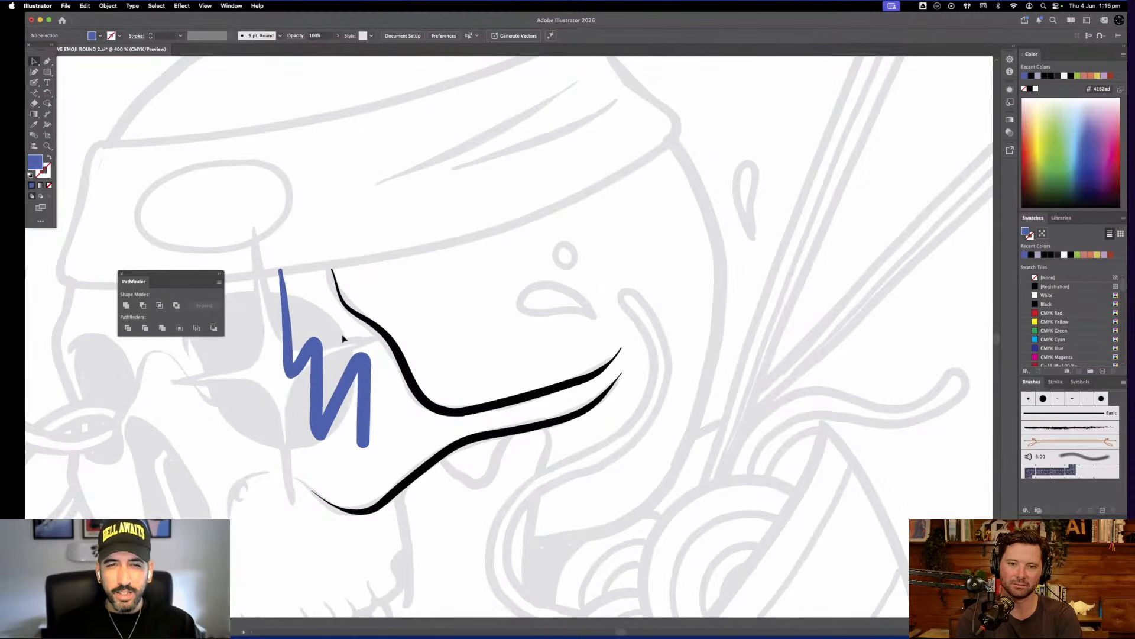
click(139, 220)
Paint black Blob Brush strokes merging into the upper cheekbone stroke, plus one over the blue zigzag, checking the contours in outline view
click(405, 367)
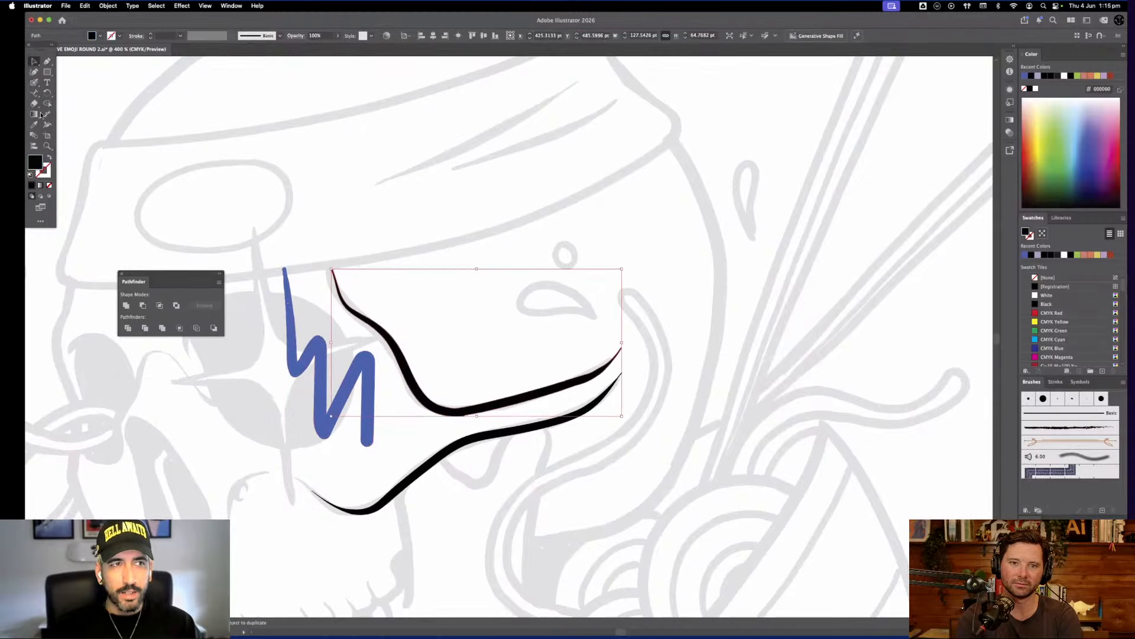
click(33, 82)
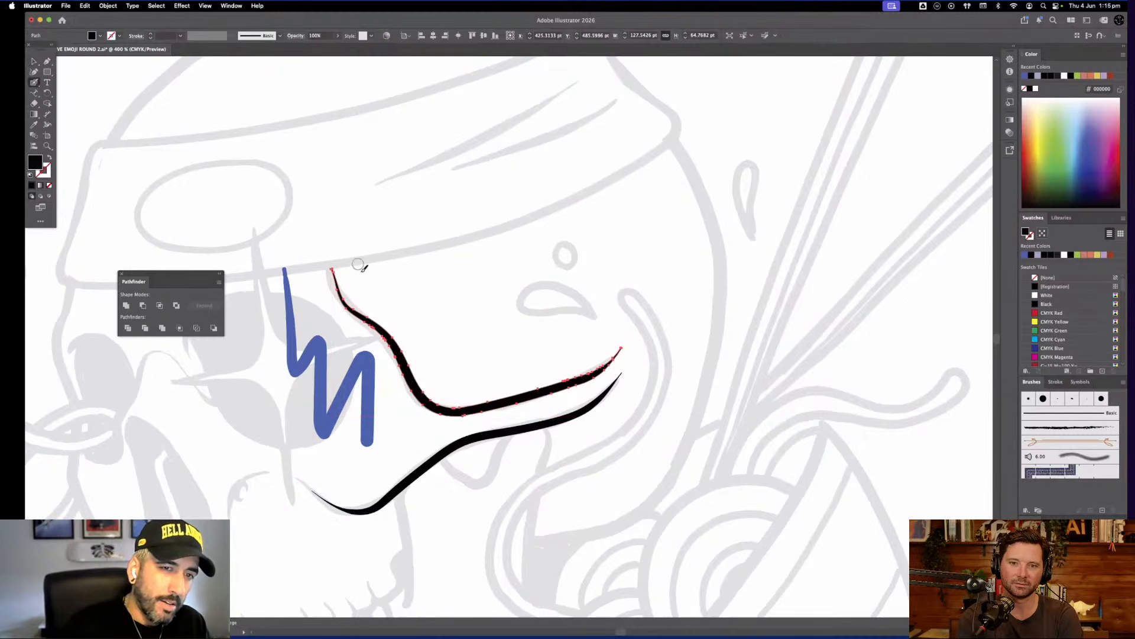
drag(357, 260, 430, 395)
drag(422, 328, 464, 407)
key(super+y)
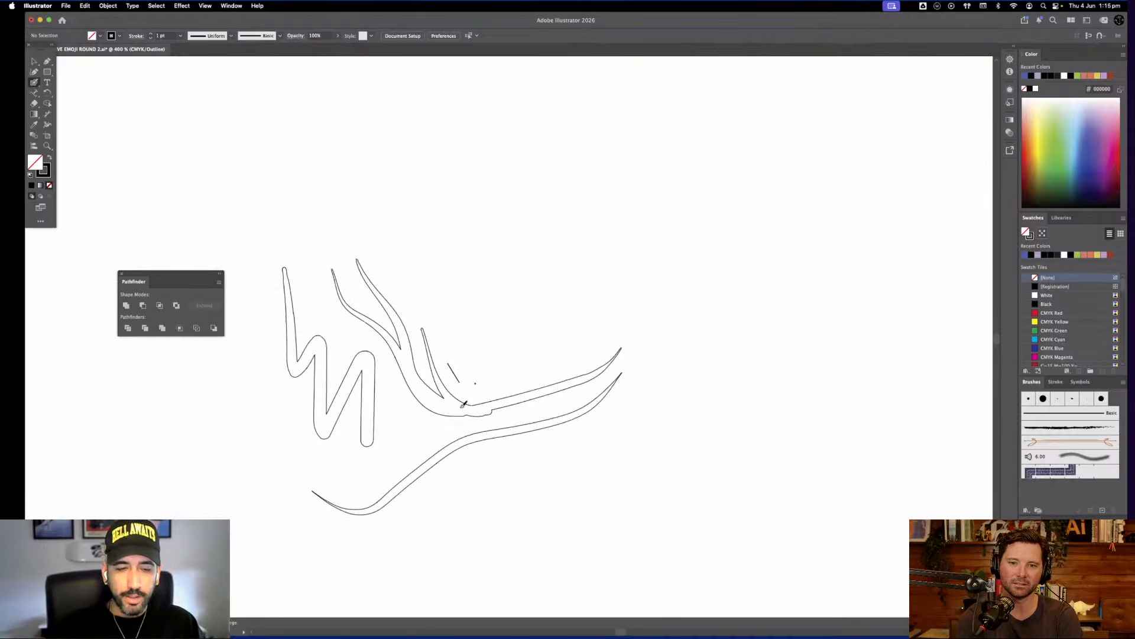
key(super+y)
drag(320, 273, 386, 442)
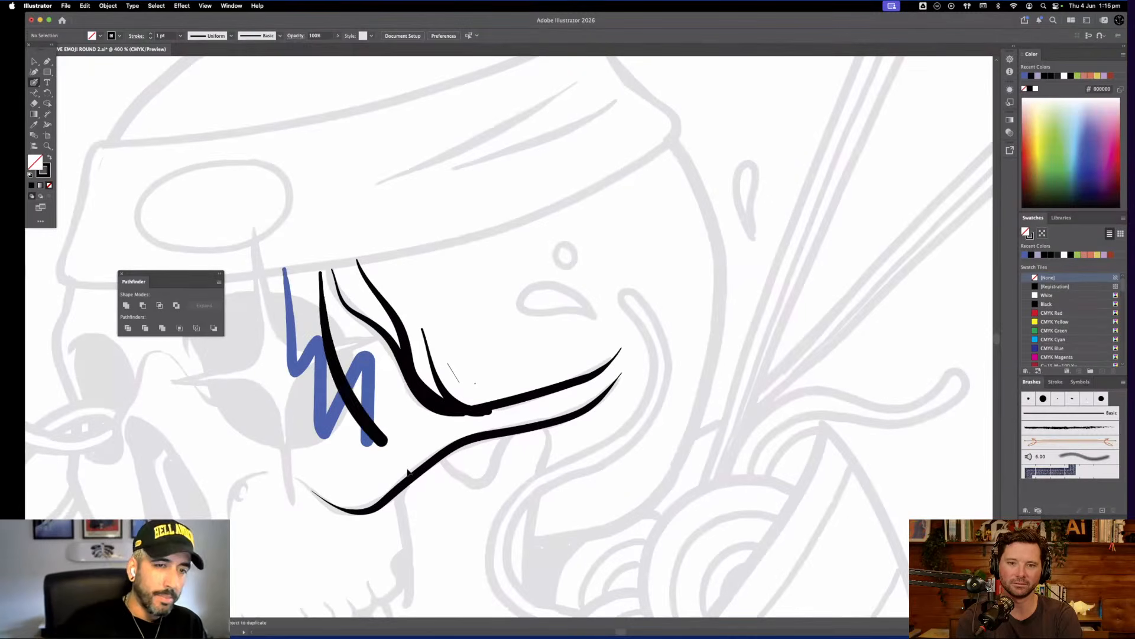
key(super+y)
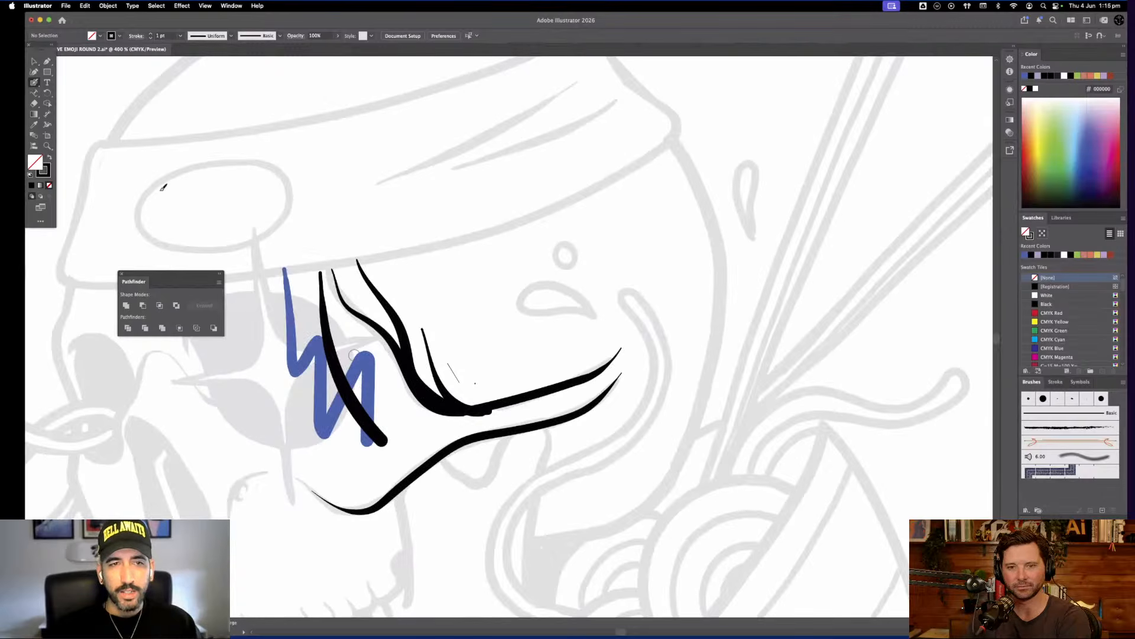
Delete all Blob Brush strokes from the artboard, leaving only the faded sketch
click(34, 61)
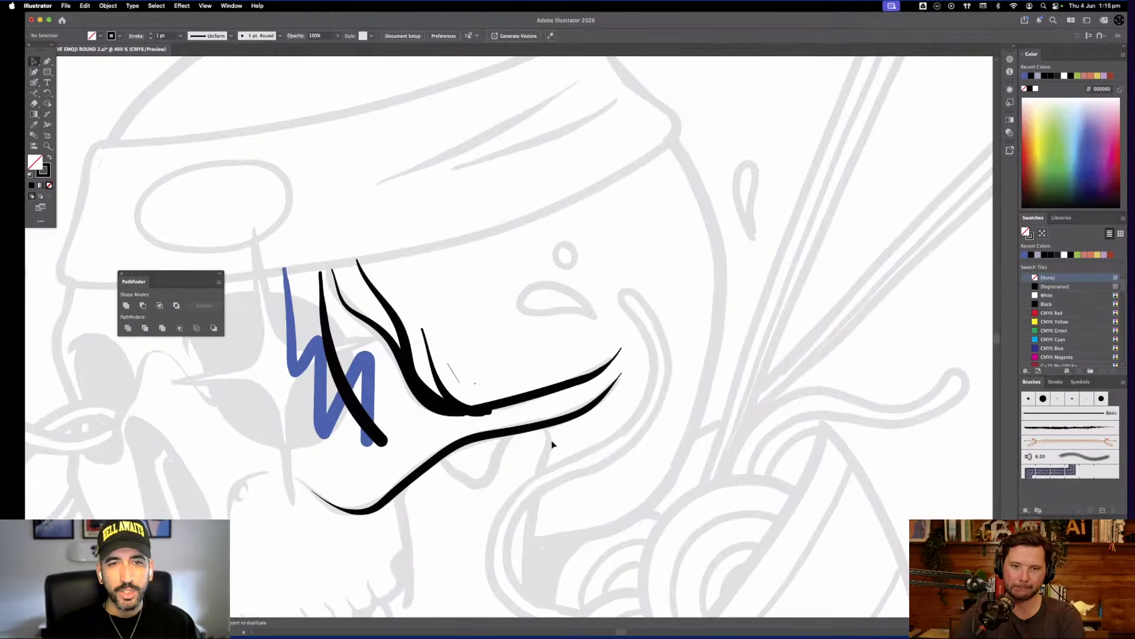
key(super+a)
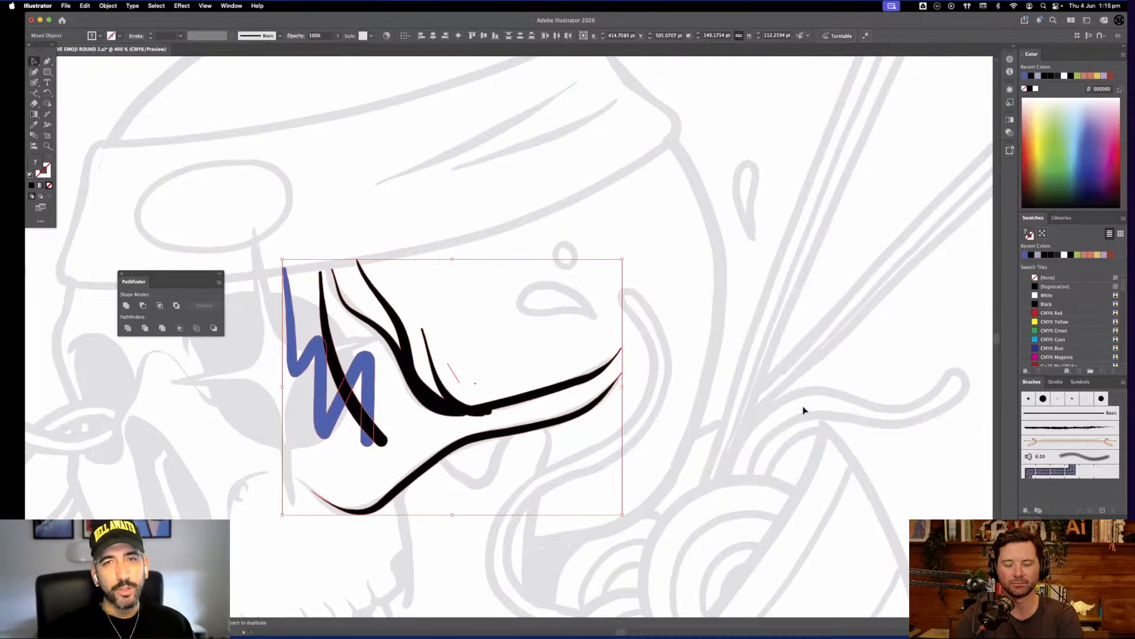
key(Delete)
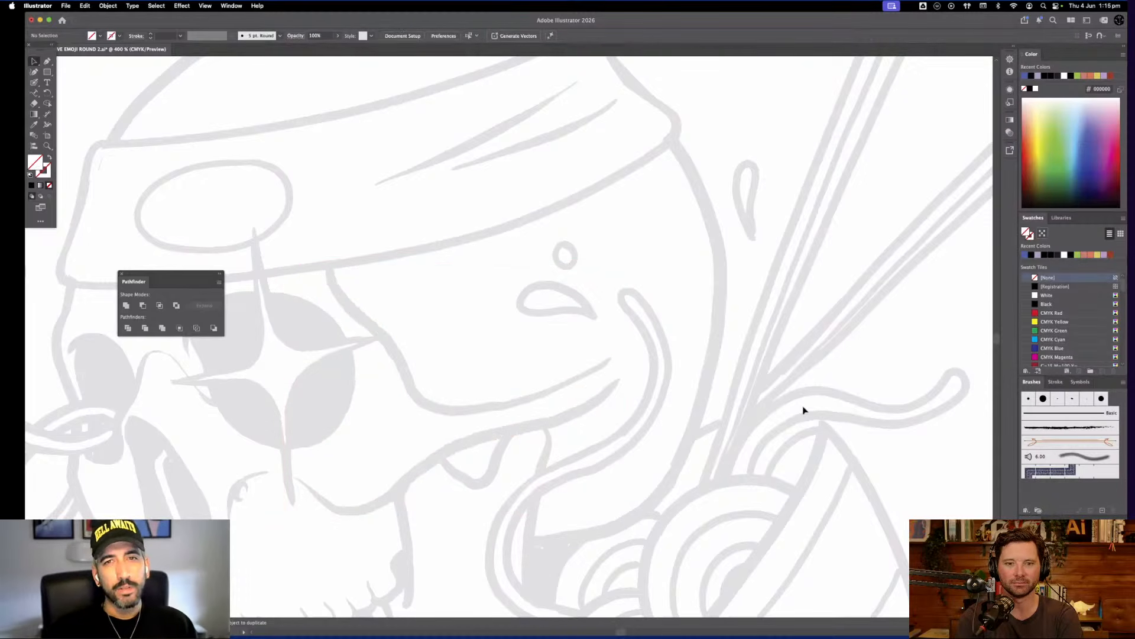
Trace the back of the skull from the headband corner down to the noodles with one Blob Brush stroke, undoing the first attempt
key(b)
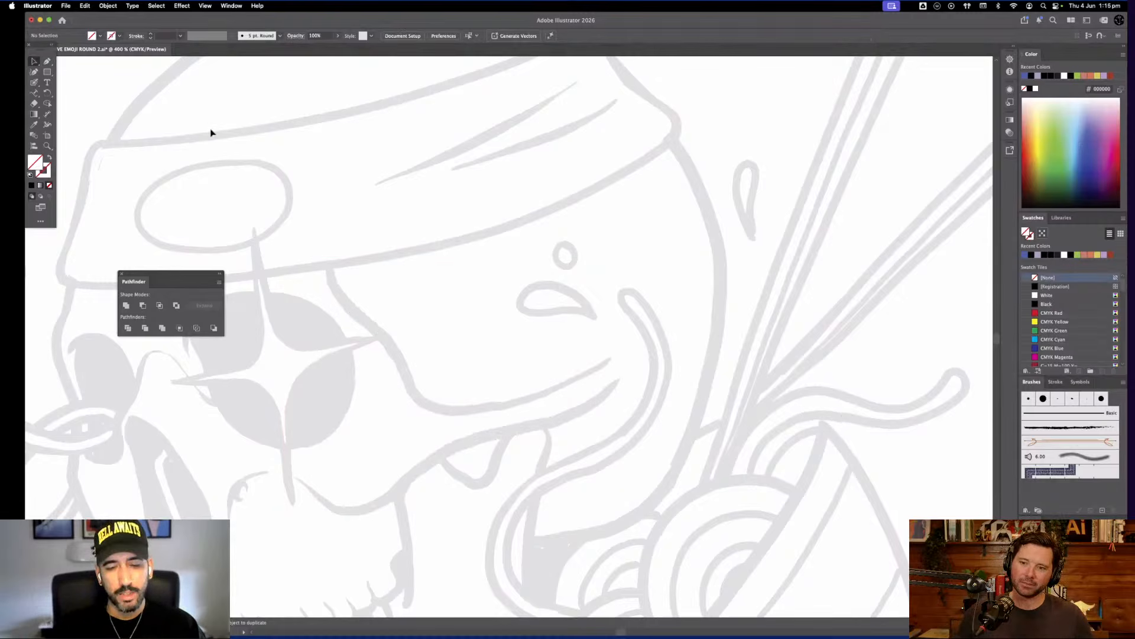
mouse_move(668, 141)
mouse_down()
mouse_move(750, 337)
mouse_move(731, 454)
mouse_up()
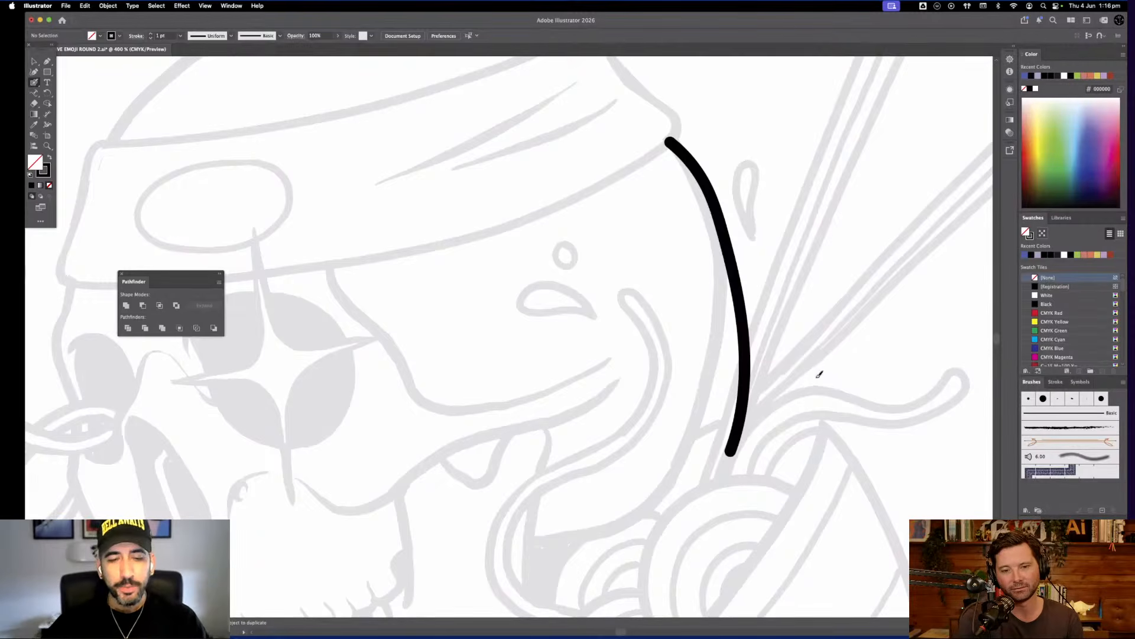
key(super+z)
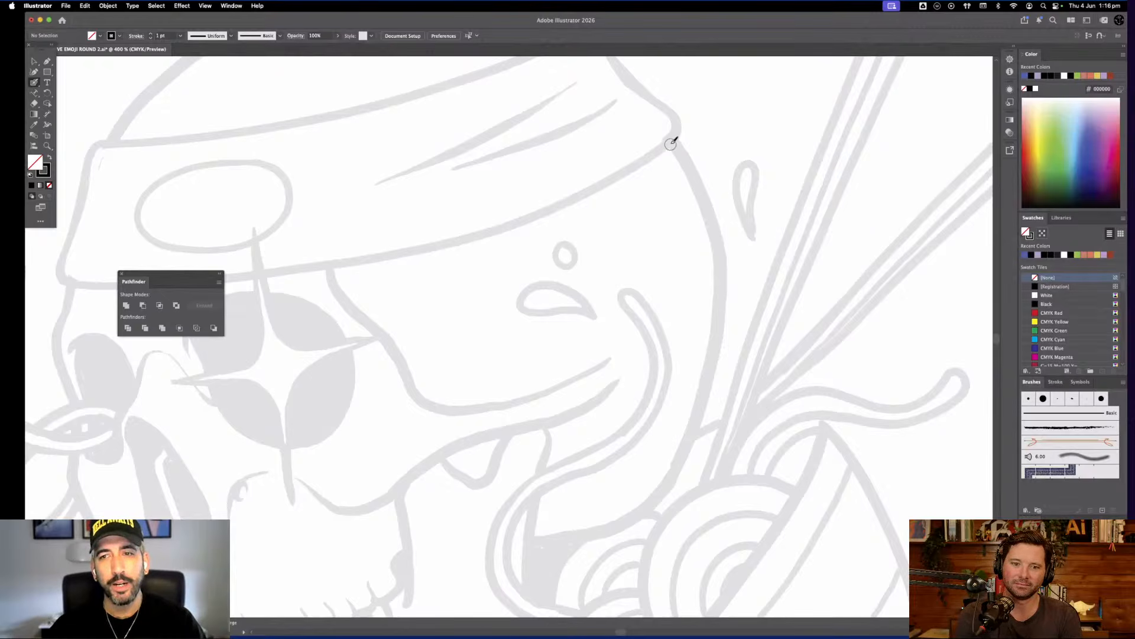
mouse_move(669, 140)
mouse_down()
mouse_move(687, 161)
mouse_move(727, 321)
mouse_move(680, 467)
mouse_move(619, 531)
mouse_up()
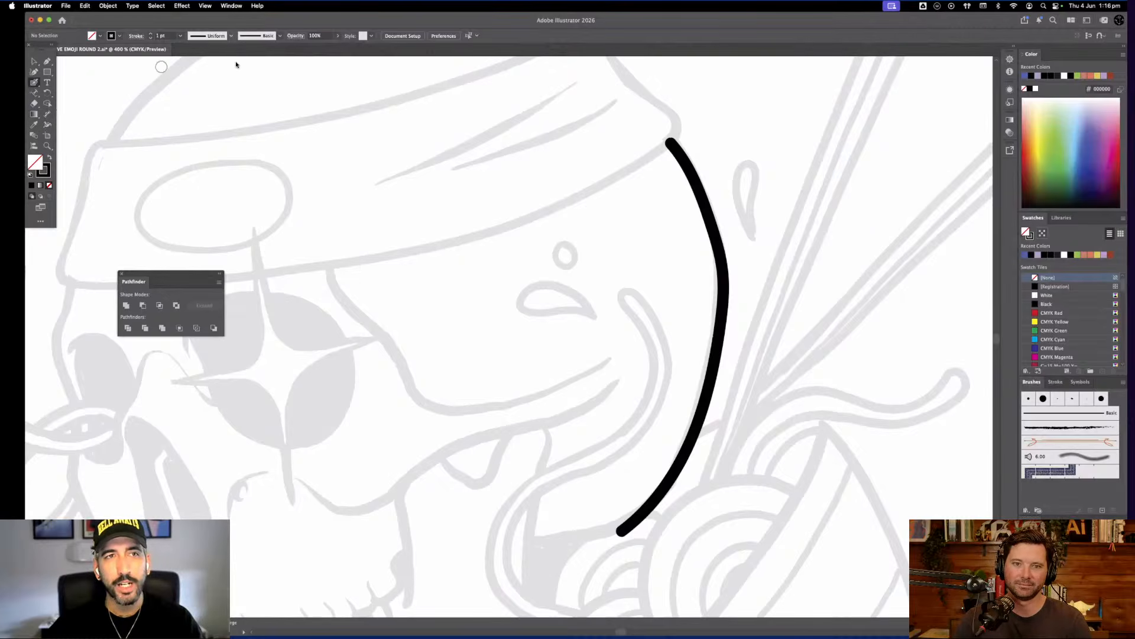
Choose the symmetrical tapered width profile and delete the stroke along the back of the skull
click(213, 36)
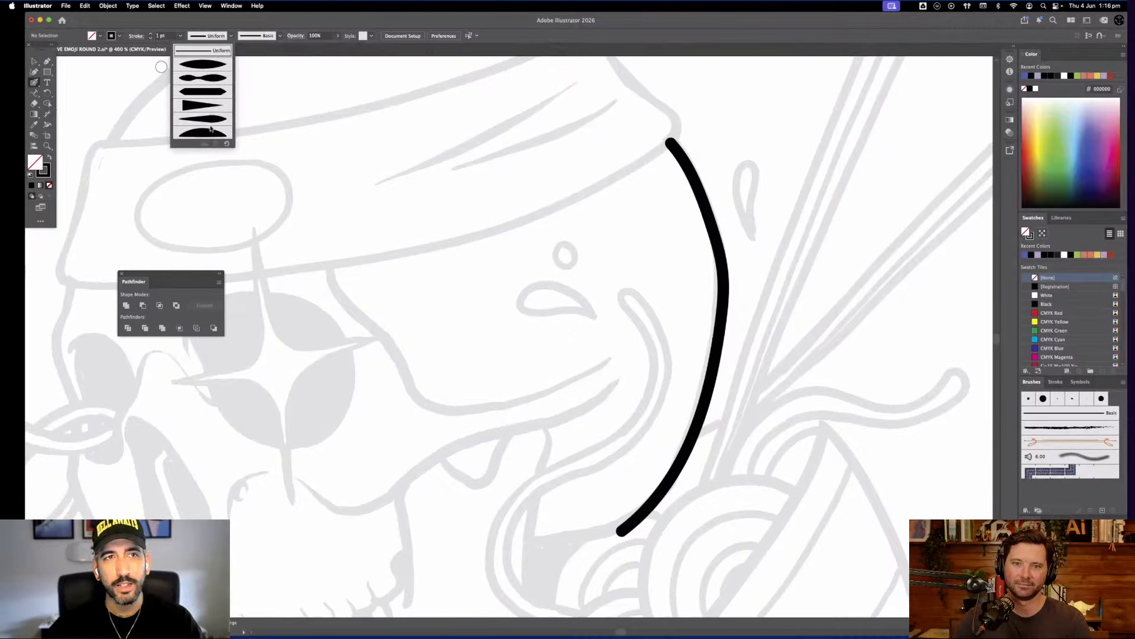
click(202, 64)
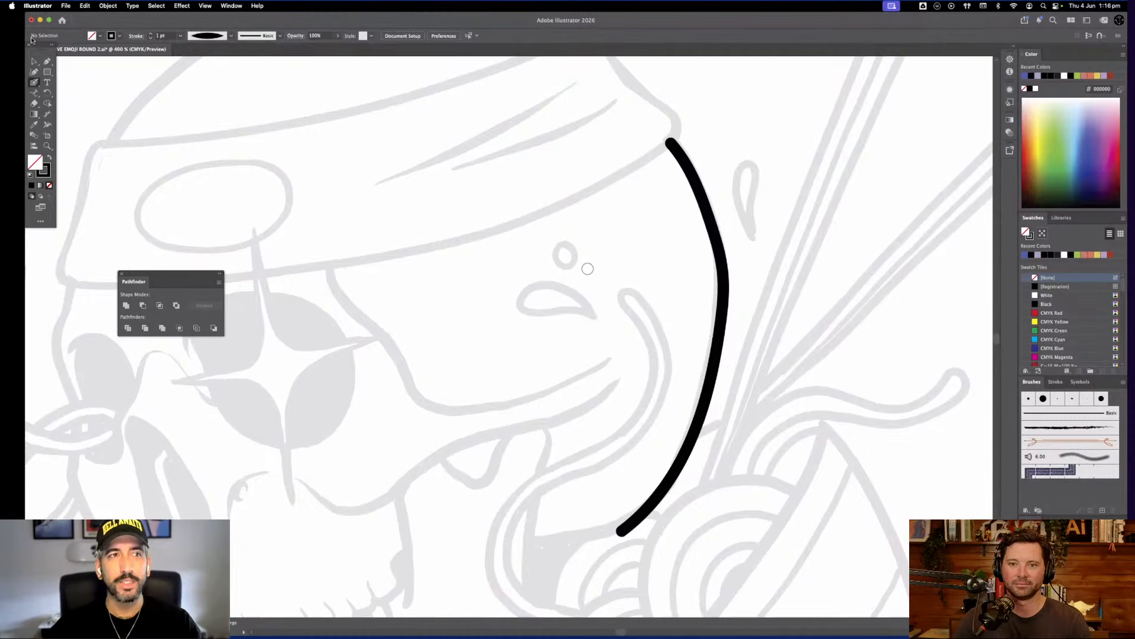
key(v)
drag(643, 345, 763, 335)
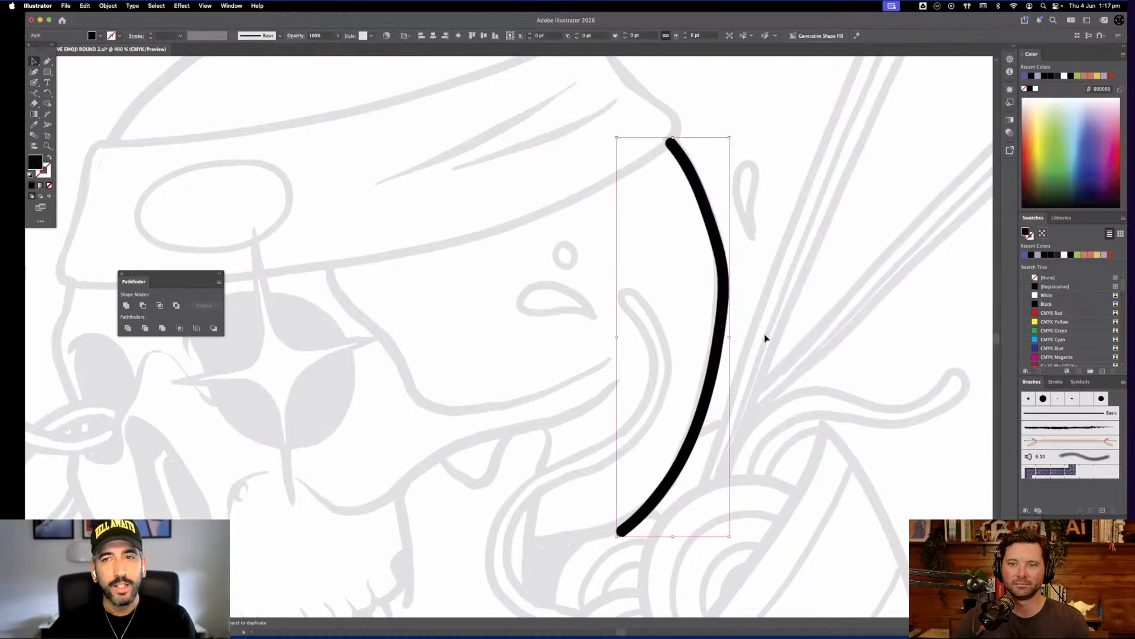
key(Delete)
Look over the whole faded skull and ramen bowl drawing and the solid black version beside the artboard
key(super+minus)
drag(517, 350, 712, 339)
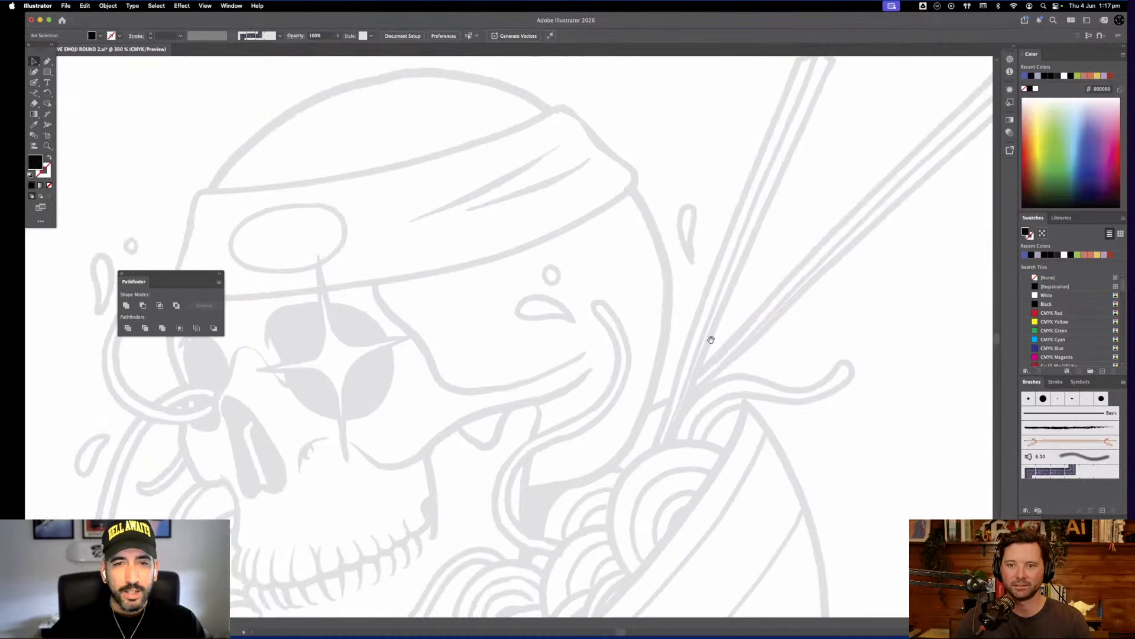
key(super+minus)
drag(790, 320, 713, 192)
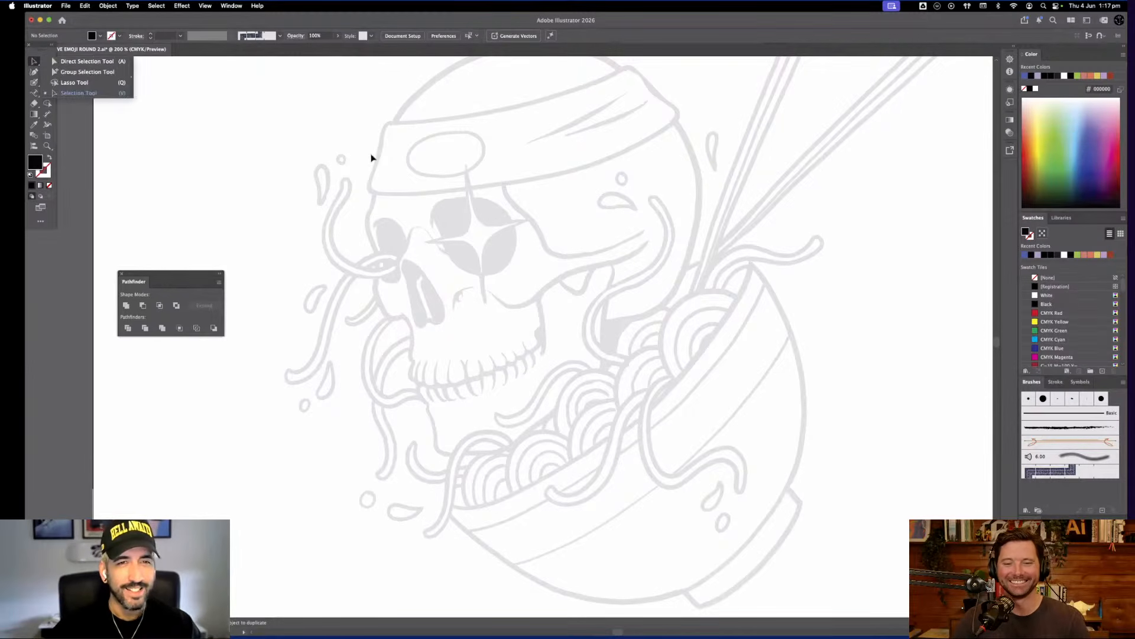
drag(516, 369, 481, 403)
scroll(481, 403, down, 3)
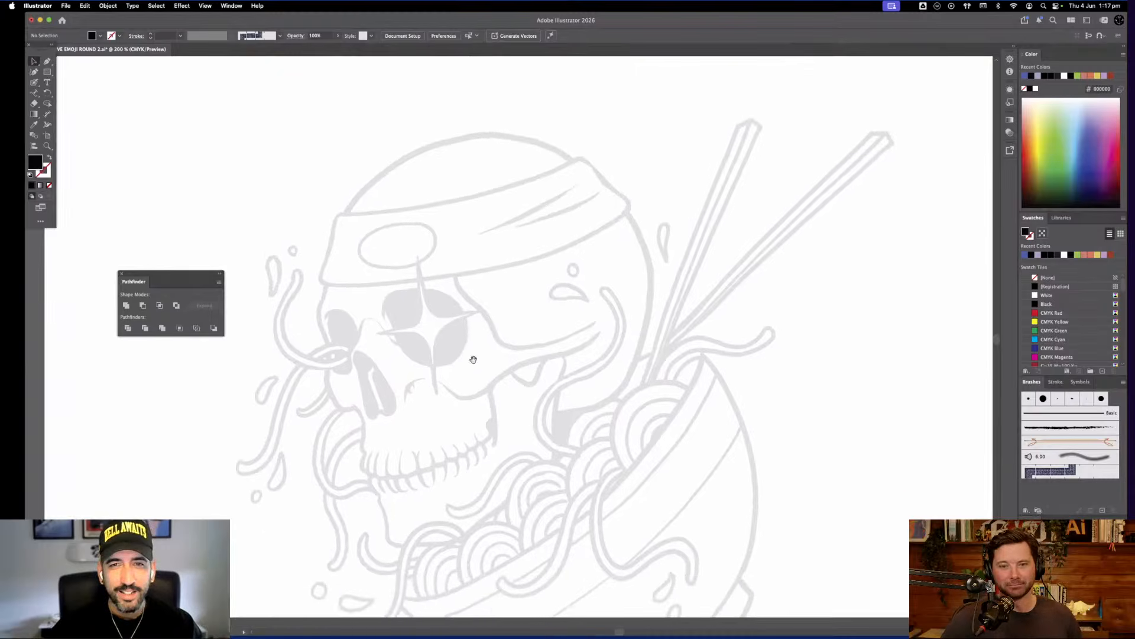
scroll(510, 479, up, 5)
scroll(510, 479, right, 2)
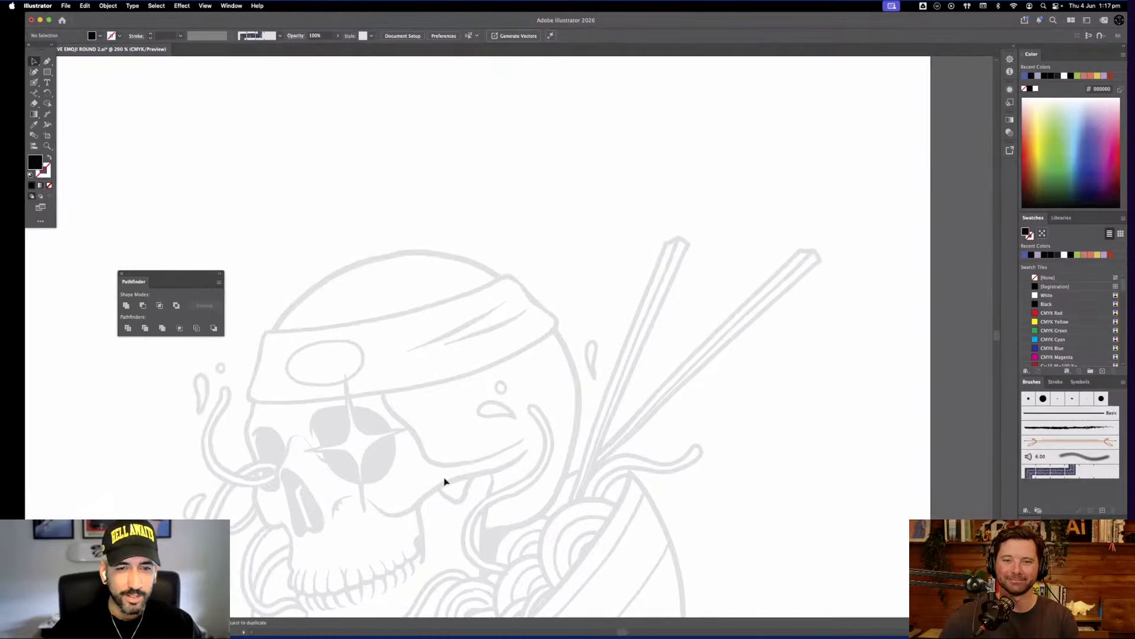
scroll(467, 391, down, 2)
scroll(468, 391, left, 1)
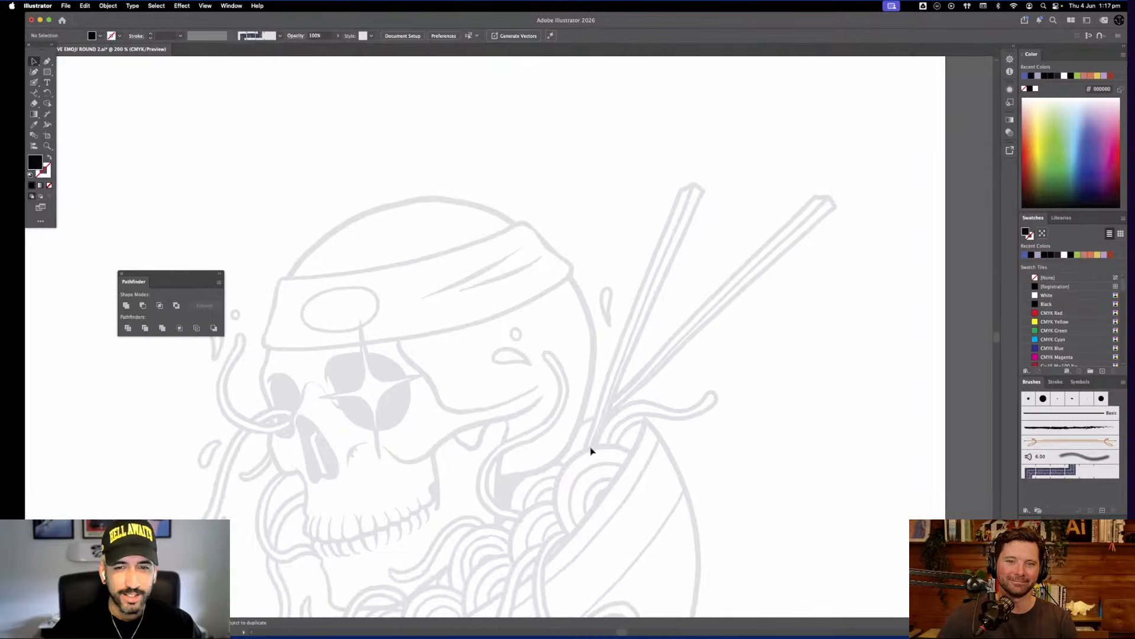
drag(464, 428, 505, 367)
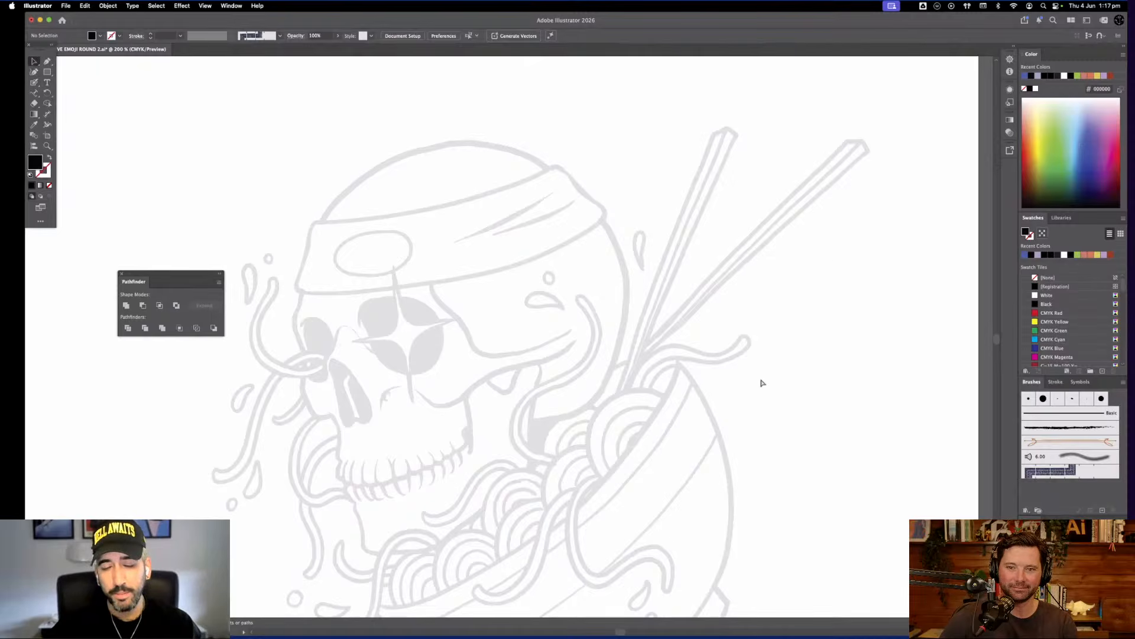
key(super+minus)
drag(787, 443, 751, 321)
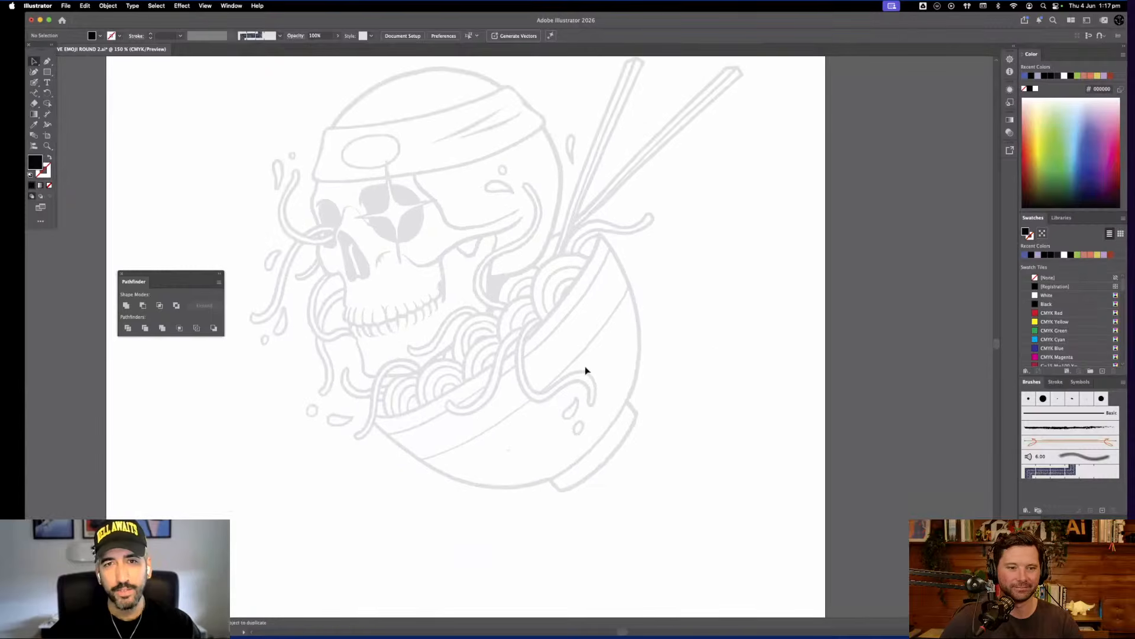
scroll(527, 286, up, 2)
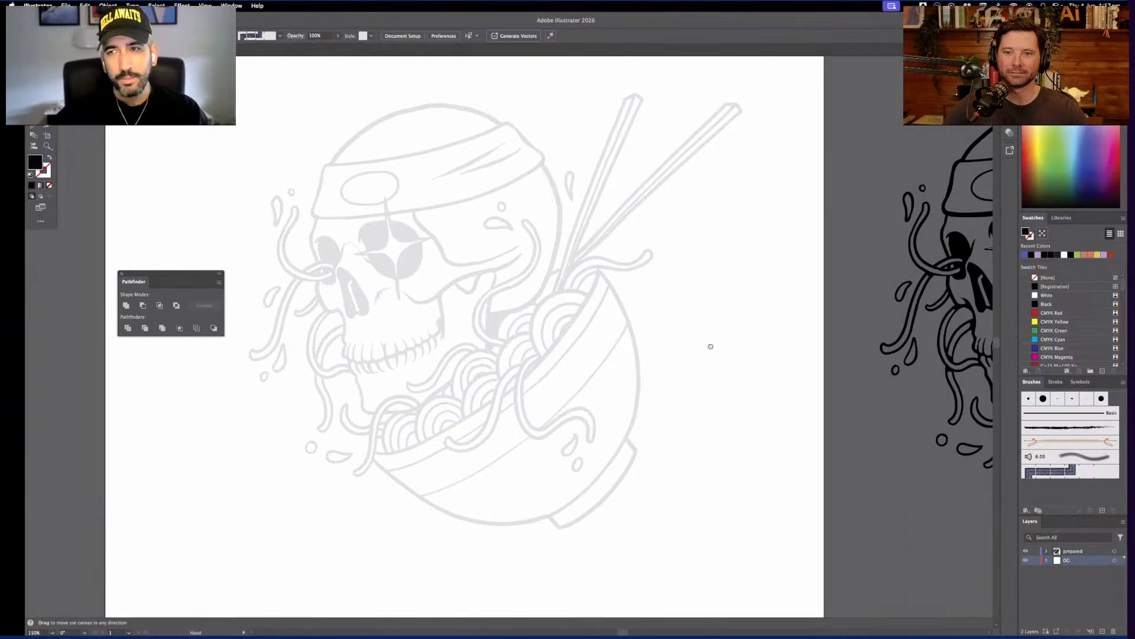
drag(711, 346, 510, 376)
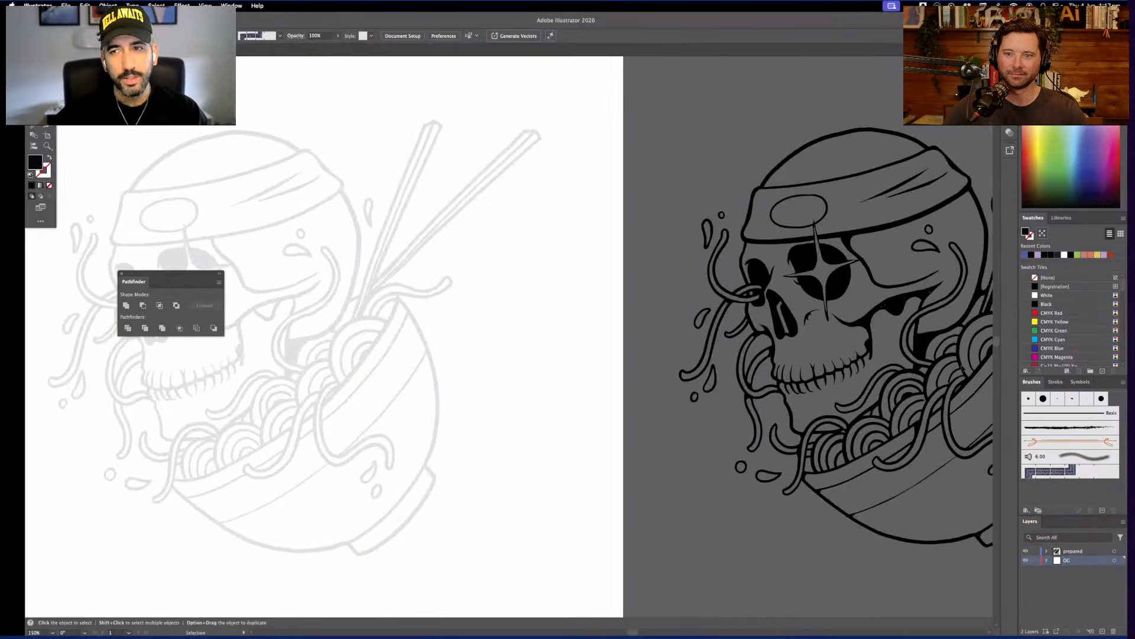
drag(420, 277, 800, 291)
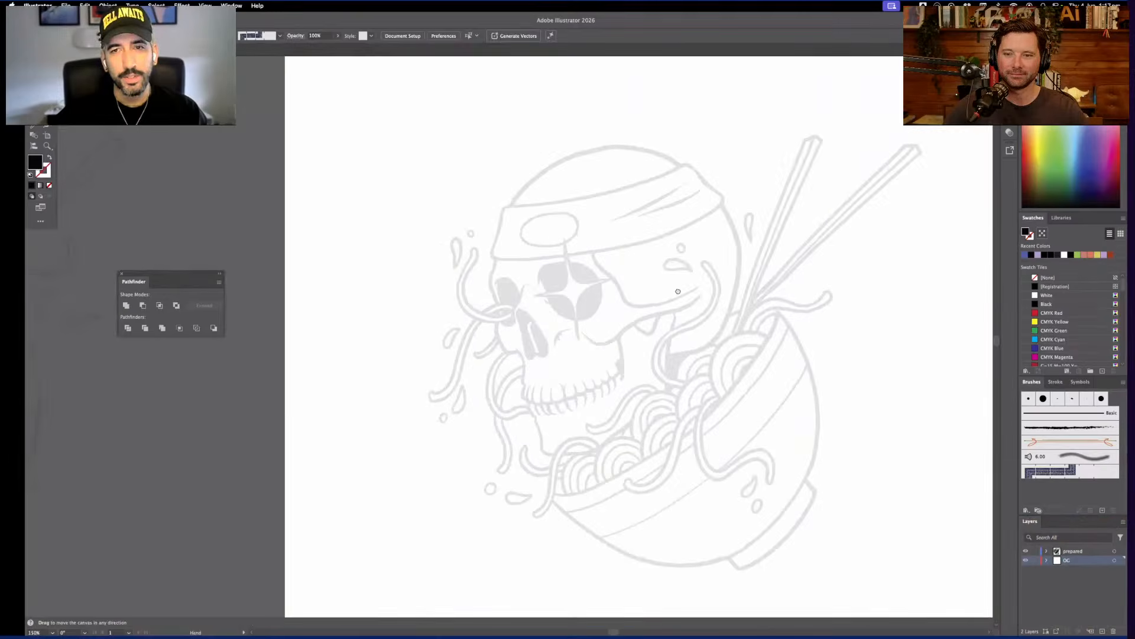
drag(678, 291, 554, 289)
Set the faded skull image's opacity to 100% and convert it with Image Trace using the default preset
click(766, 373)
click(839, 376)
click(737, 408)
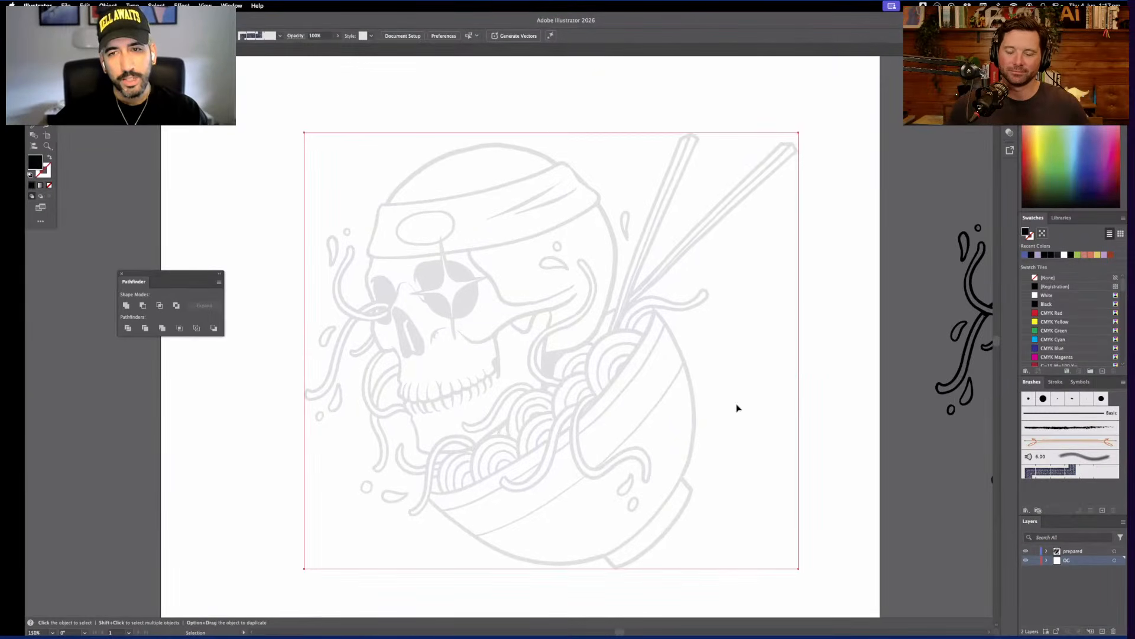
click(738, 408)
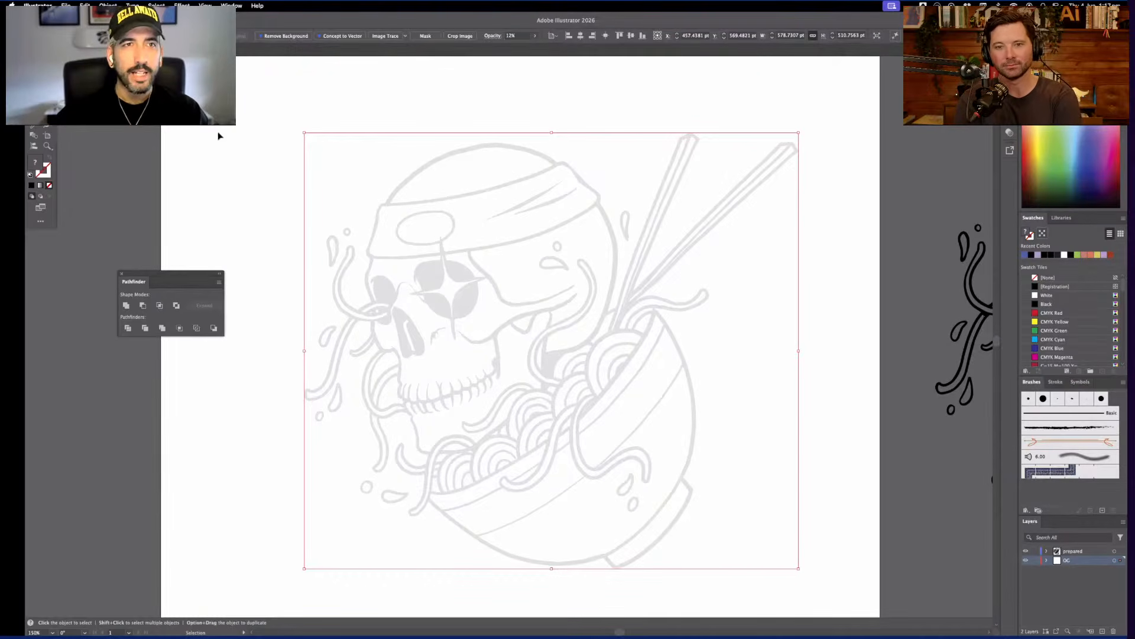
click(534, 35)
drag(504, 47, 623, 70)
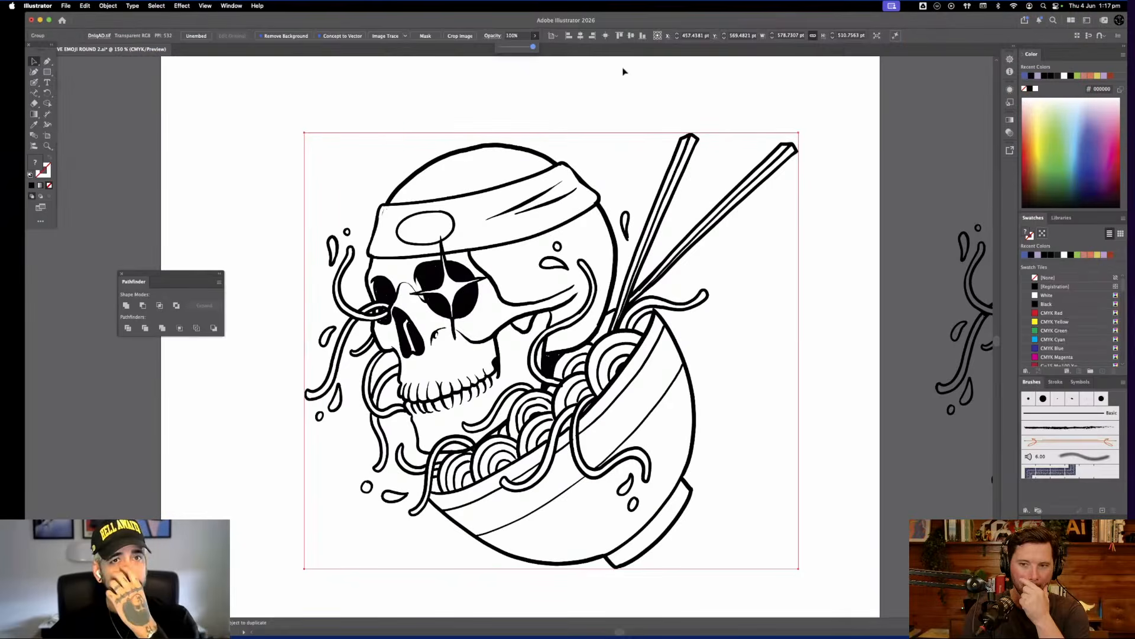
click(645, 173)
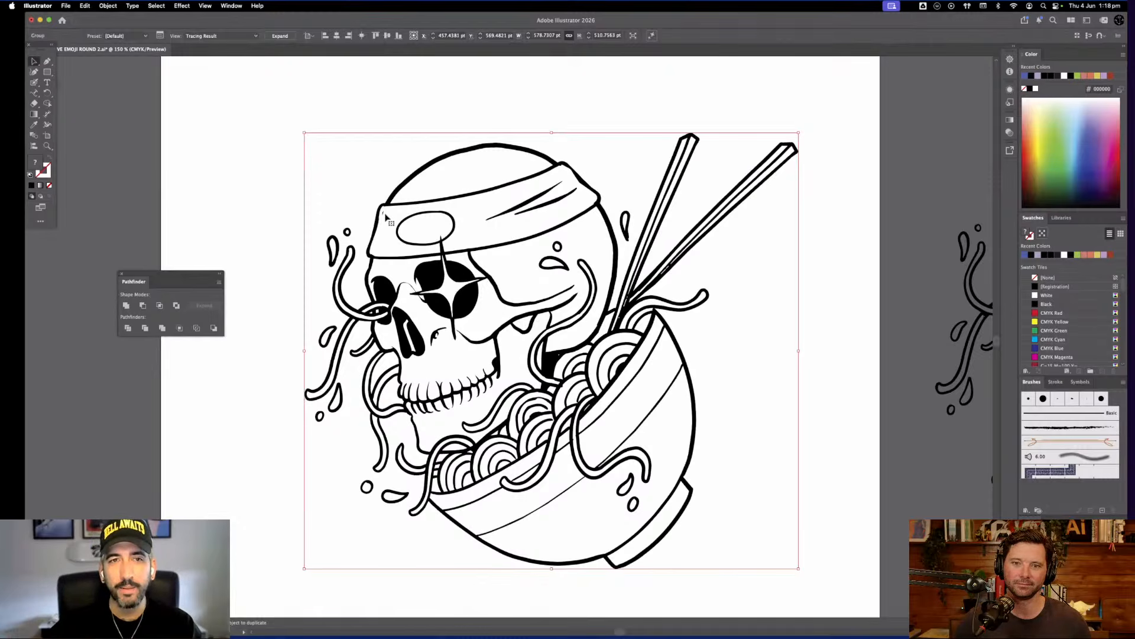
Expand the Image Trace result of the skull and ramen bowl into editable vector paths
key(z)
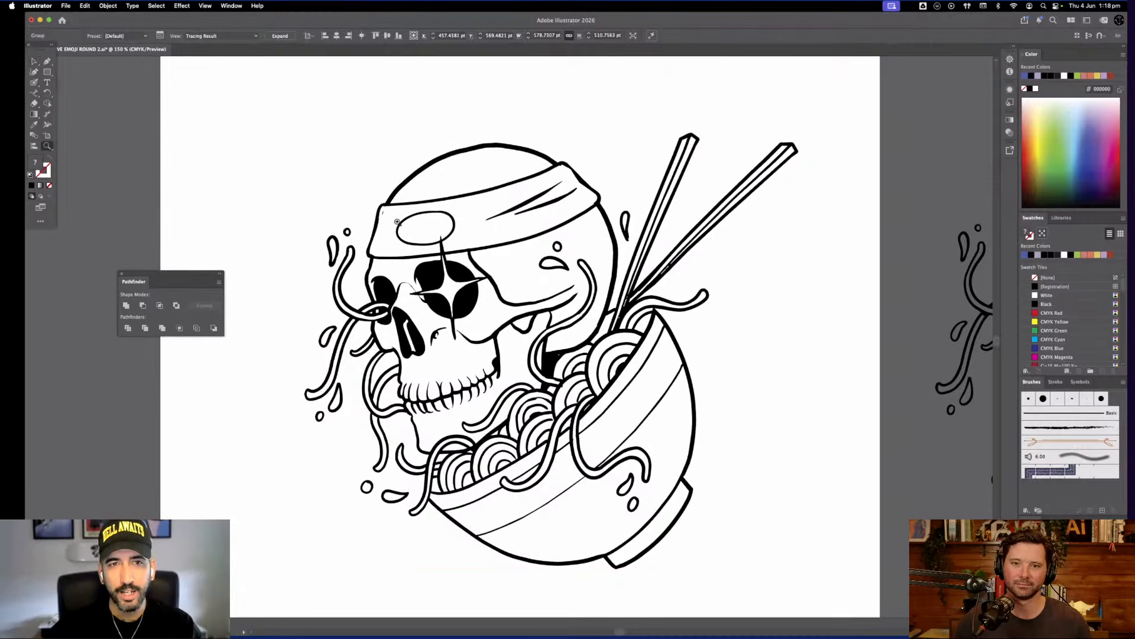
drag(397, 221, 574, 284)
mouse_move(398, 139)
mouse_down()
mouse_move(484, 219)
mouse_move(383, 152)
mouse_up()
drag(675, 400, 407, 194)
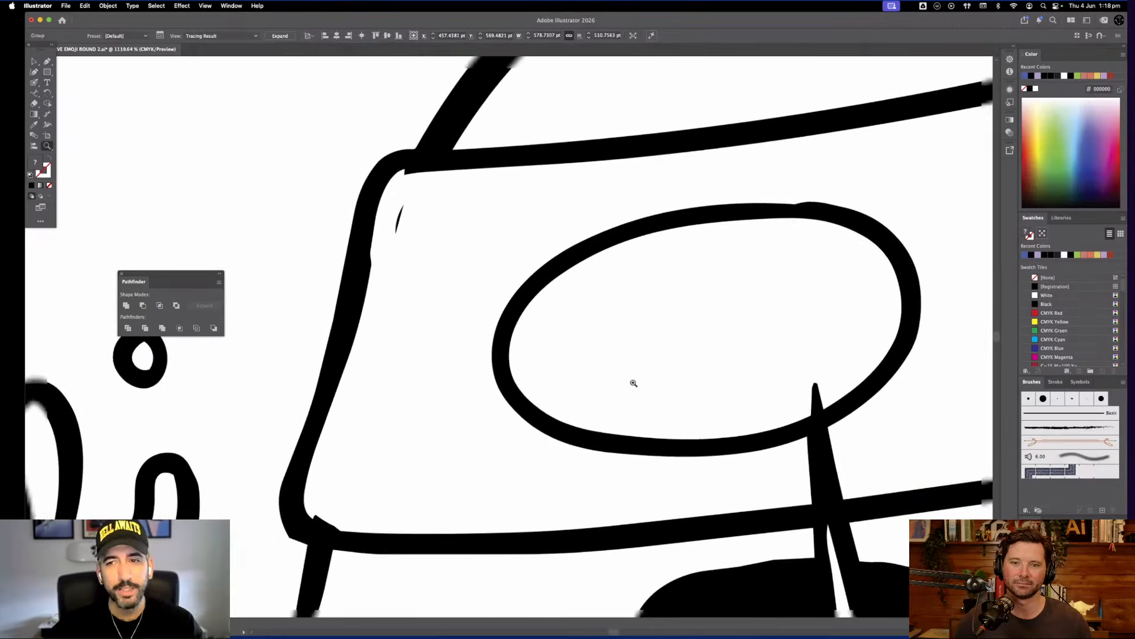
drag(807, 466, 578, 333)
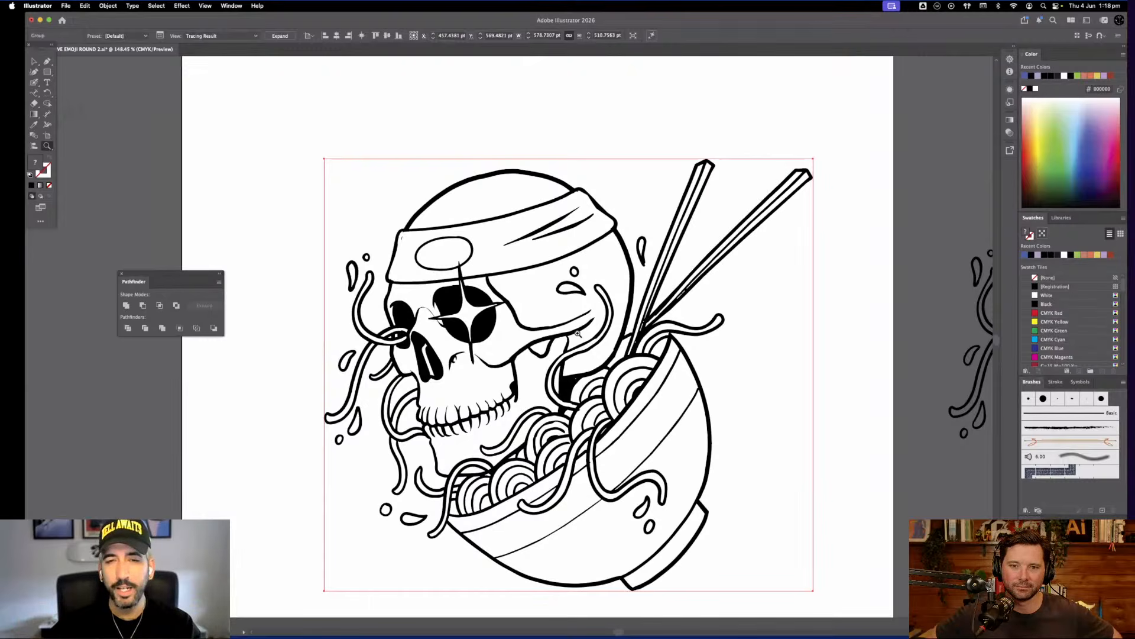
click(34, 61)
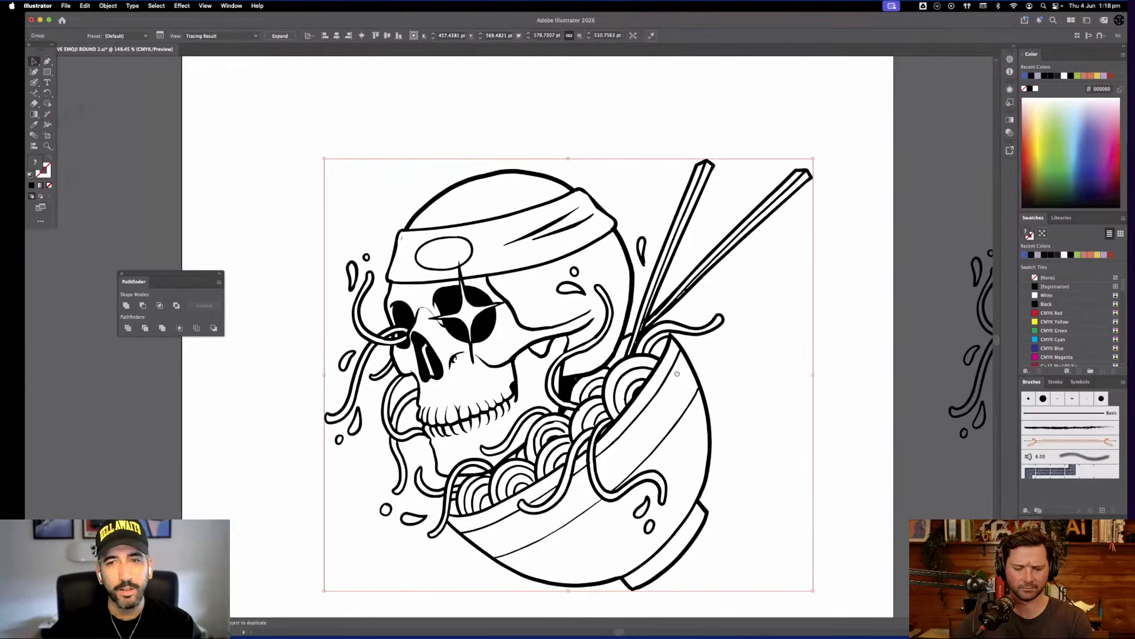
drag(676, 372, 666, 365)
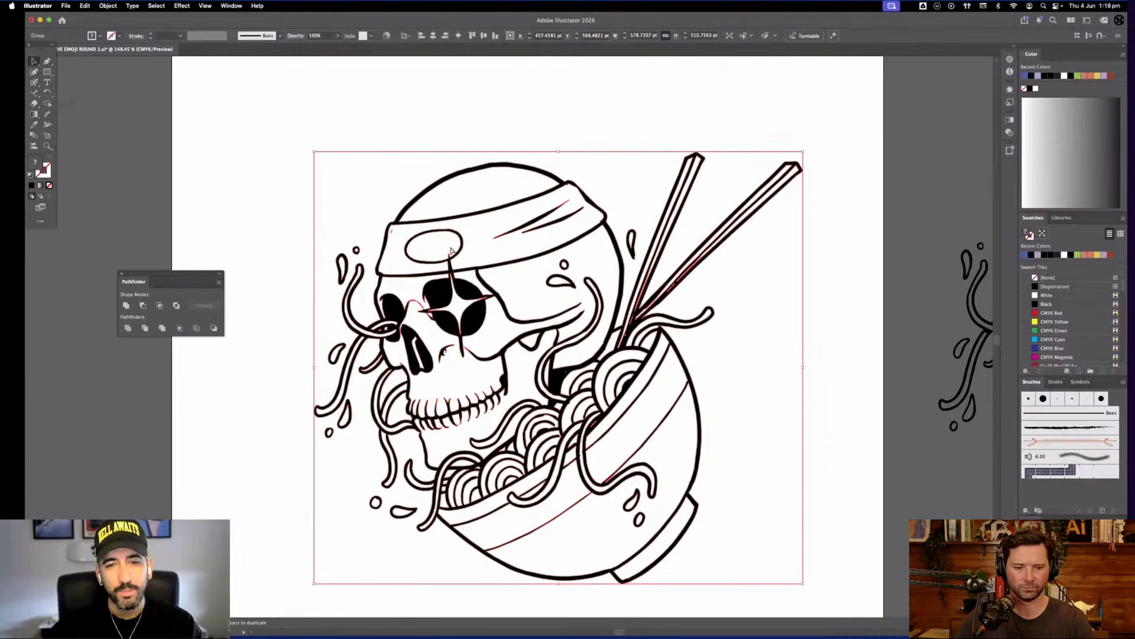
Inspect the expanded skull and bowl paths in Outline view, then return to Preview with the Group Selection tool active
key(super+y)
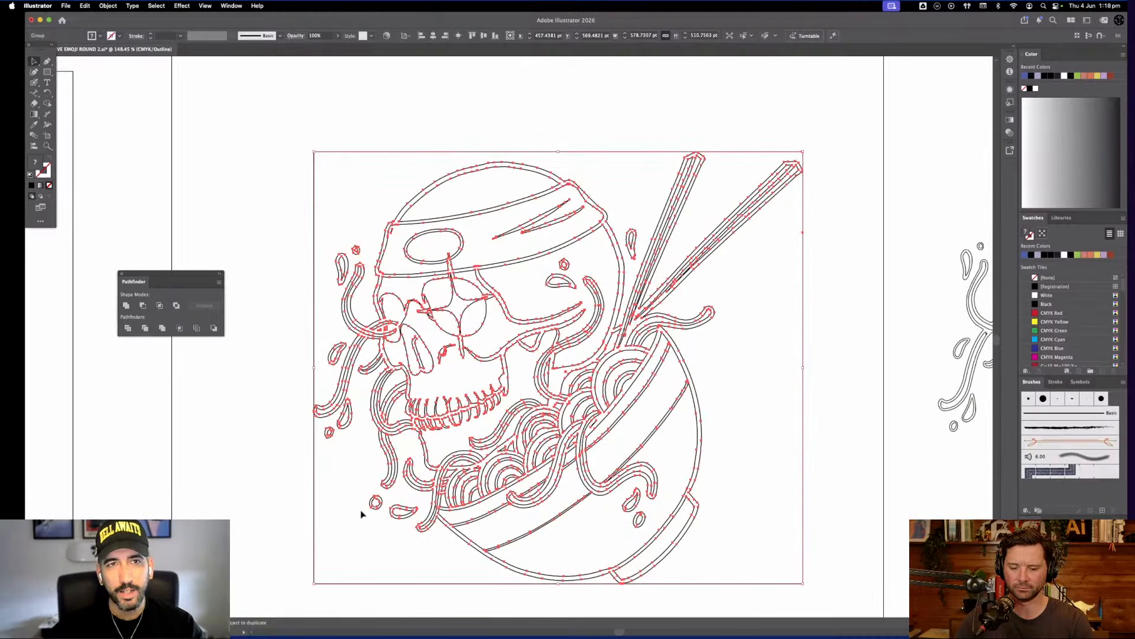
click(140, 202)
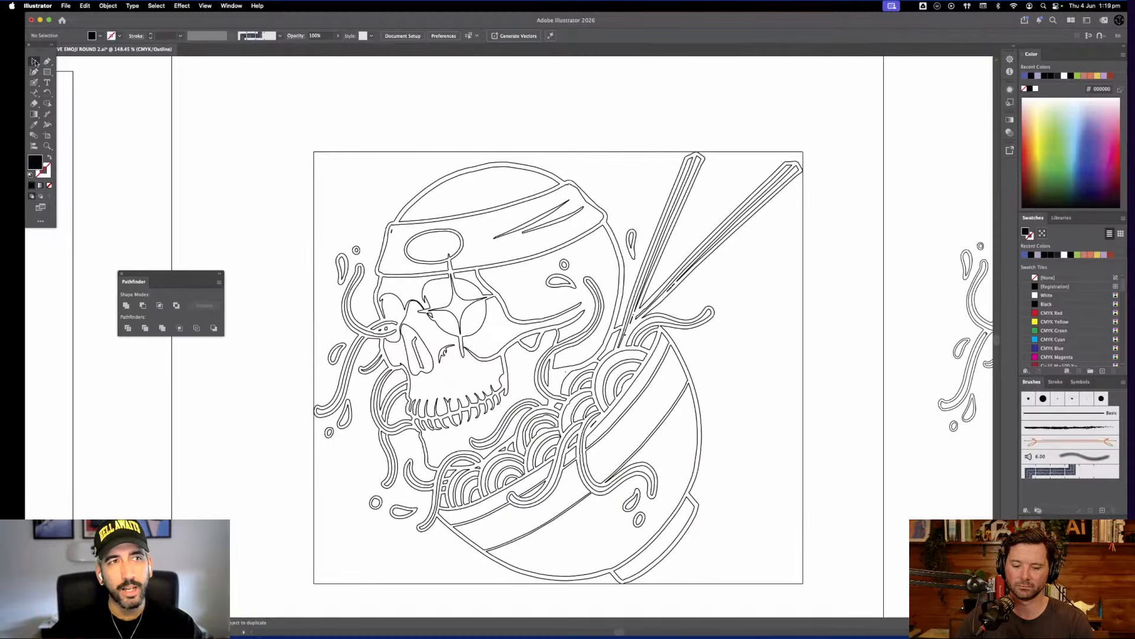
click(34, 61)
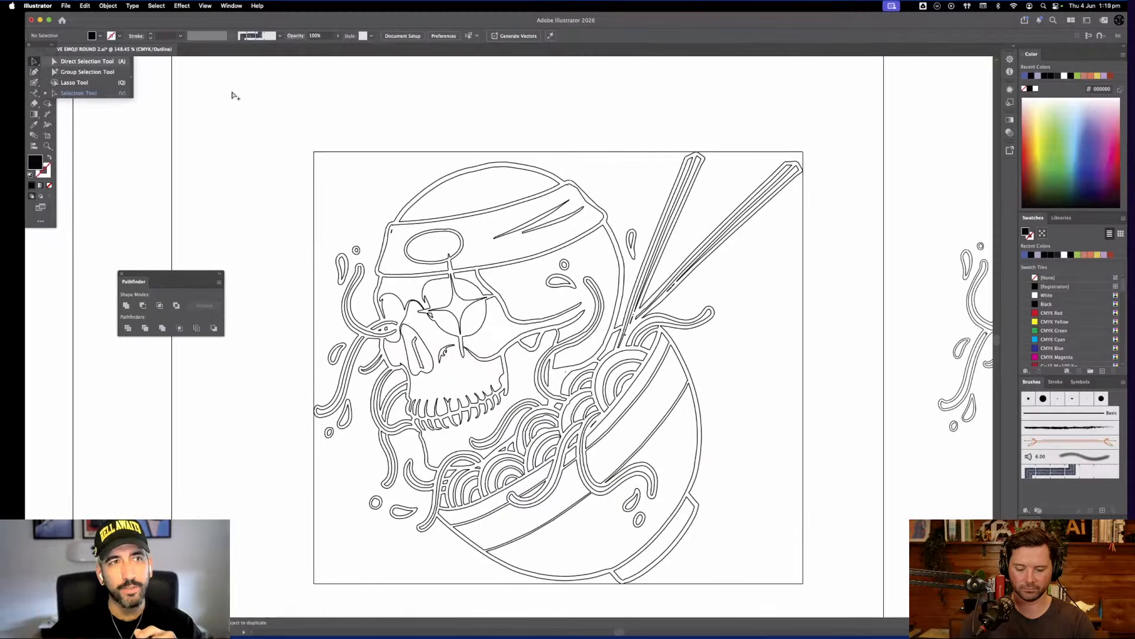
click(239, 105)
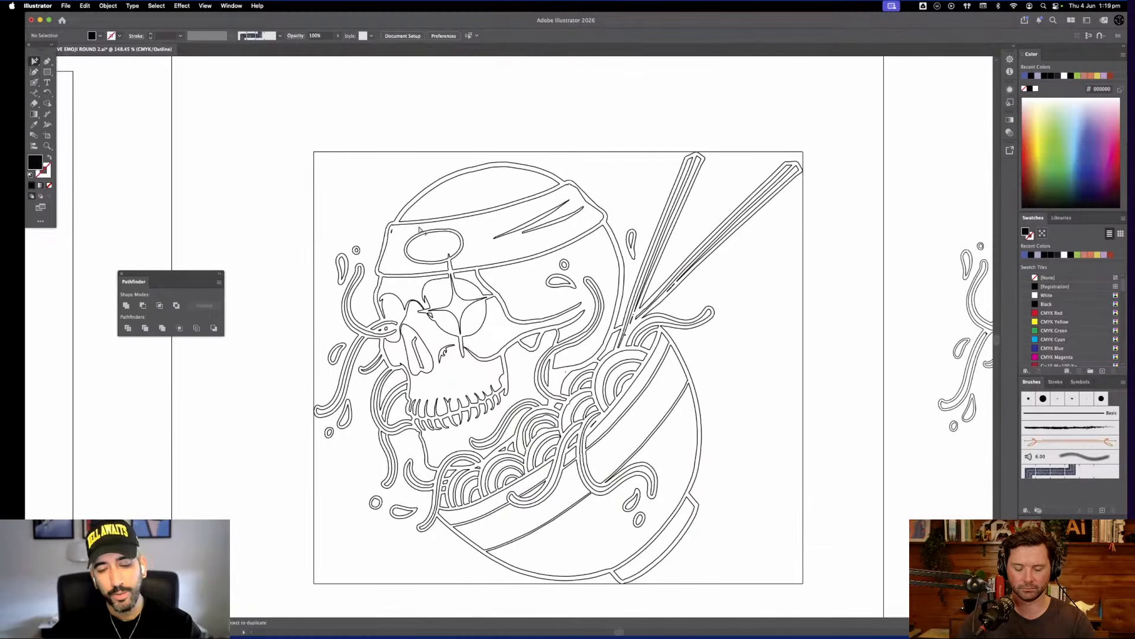
key(super+y)
Select all shapes with the same fill color as the white dome above the headband, then clear the selection
click(473, 186)
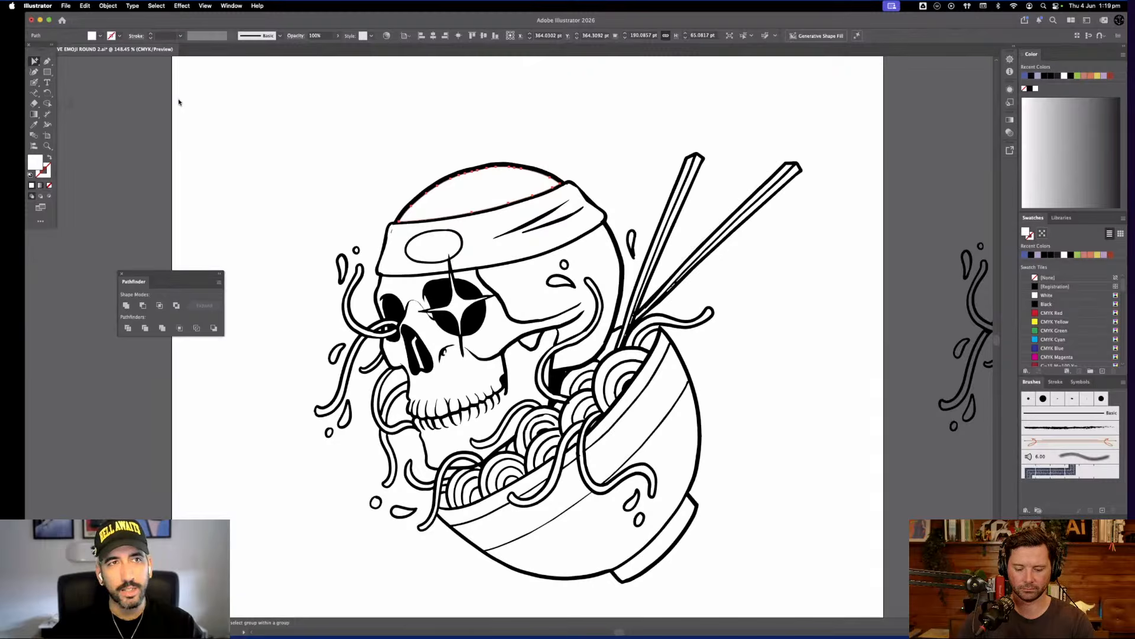
click(156, 6)
mouse_move(189, 97)
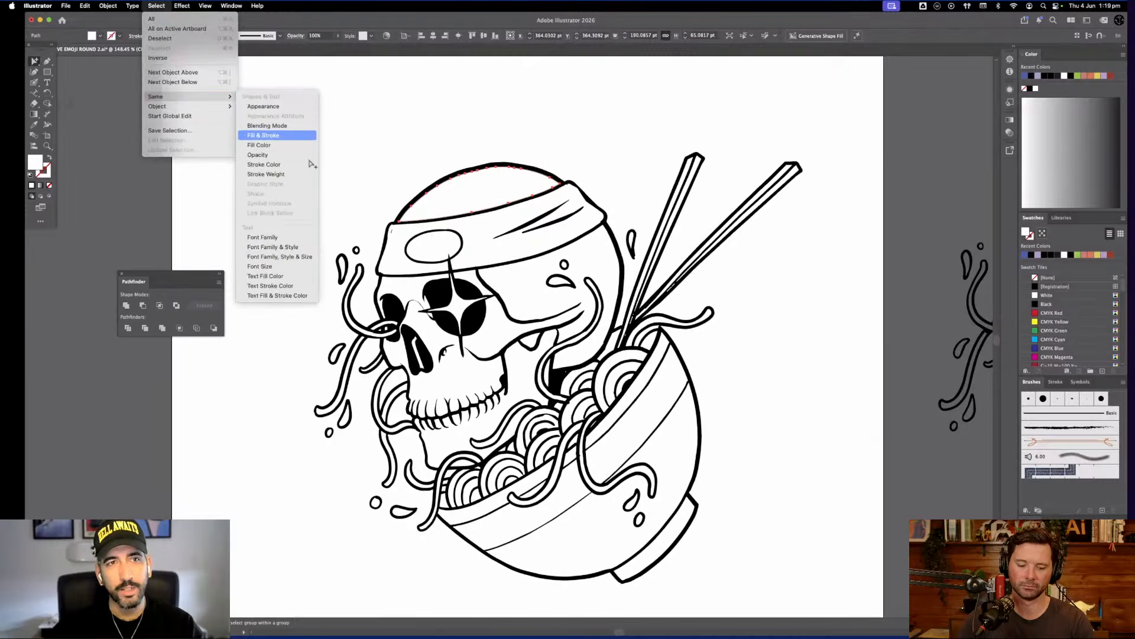
click(278, 145)
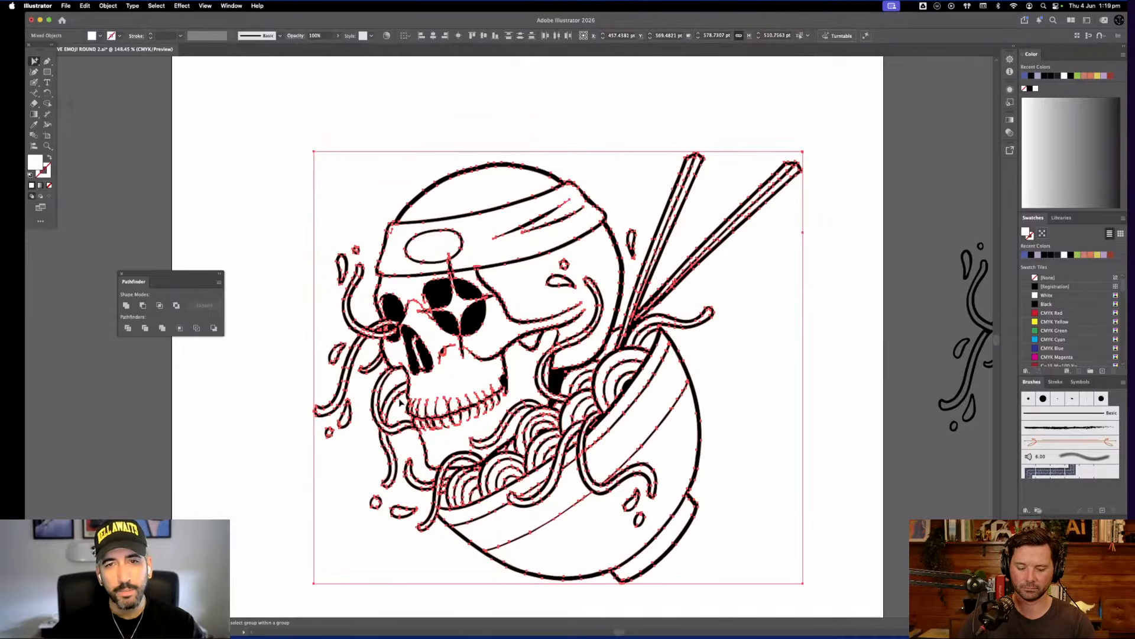
key(super+shift+a)
key(super+minus)
key(super+minus)
key(super+minus)
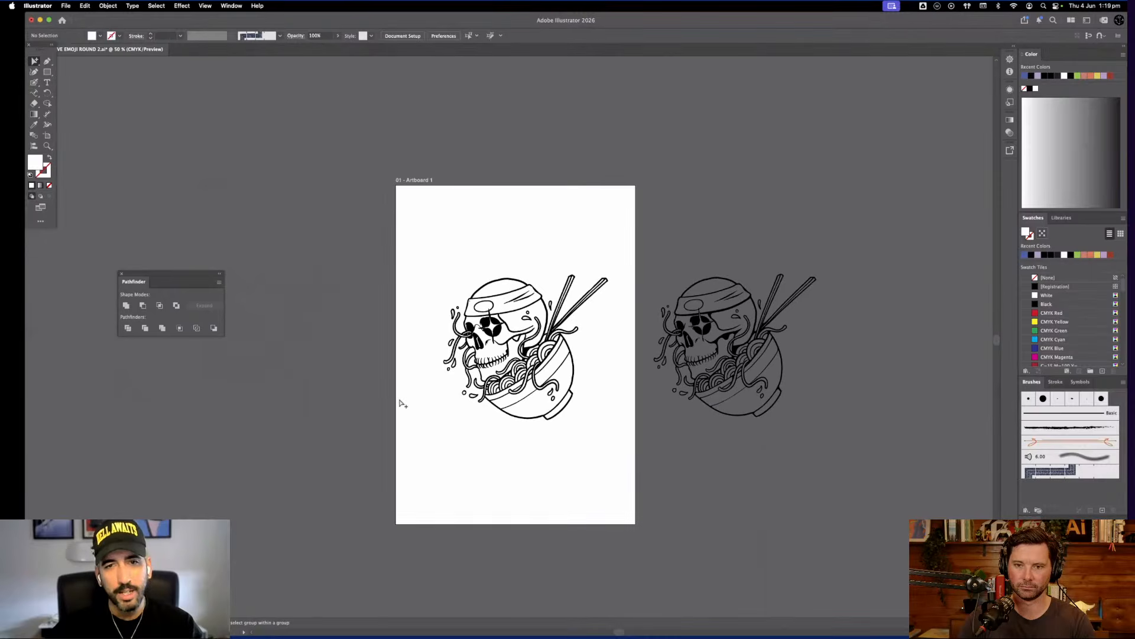
key(super+equal)
key(super+equal)
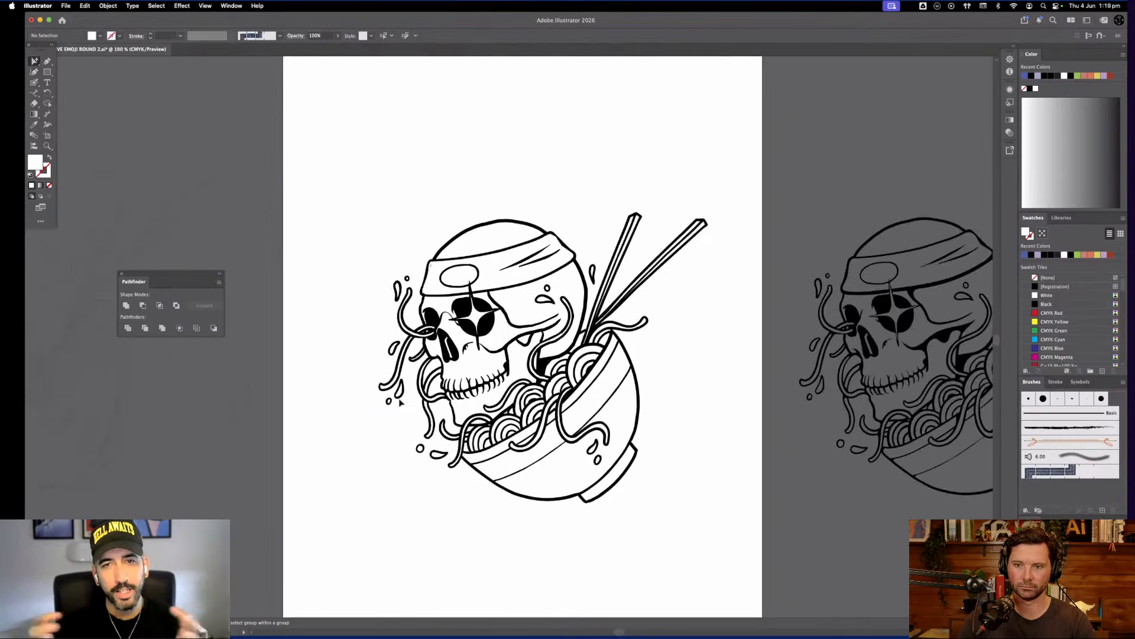
key(super+a)
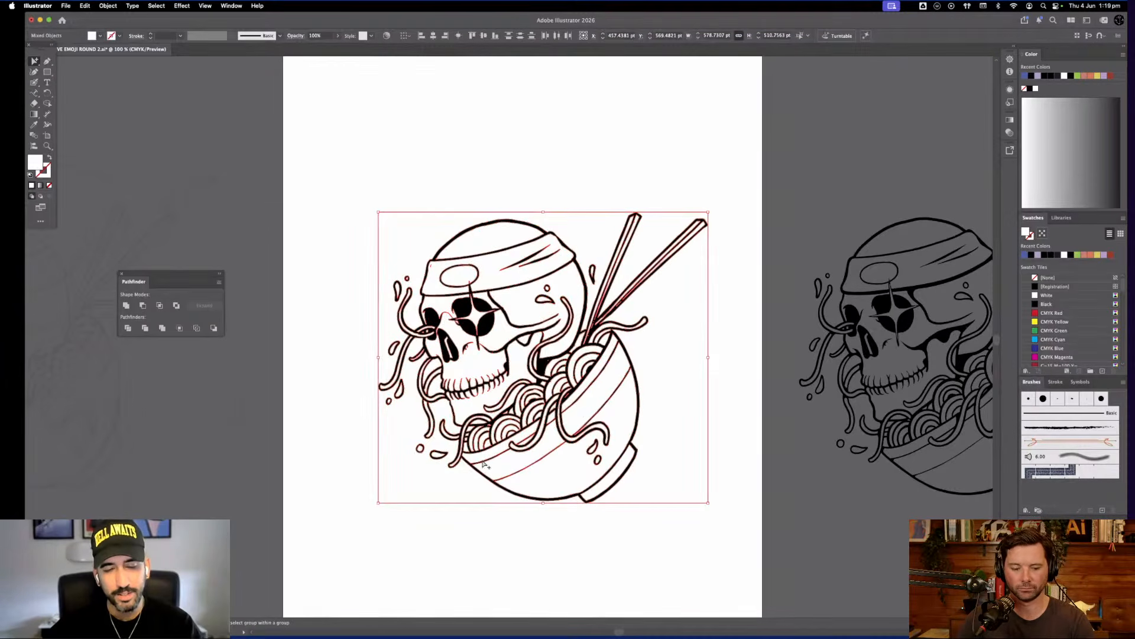
key(shift+super+a)
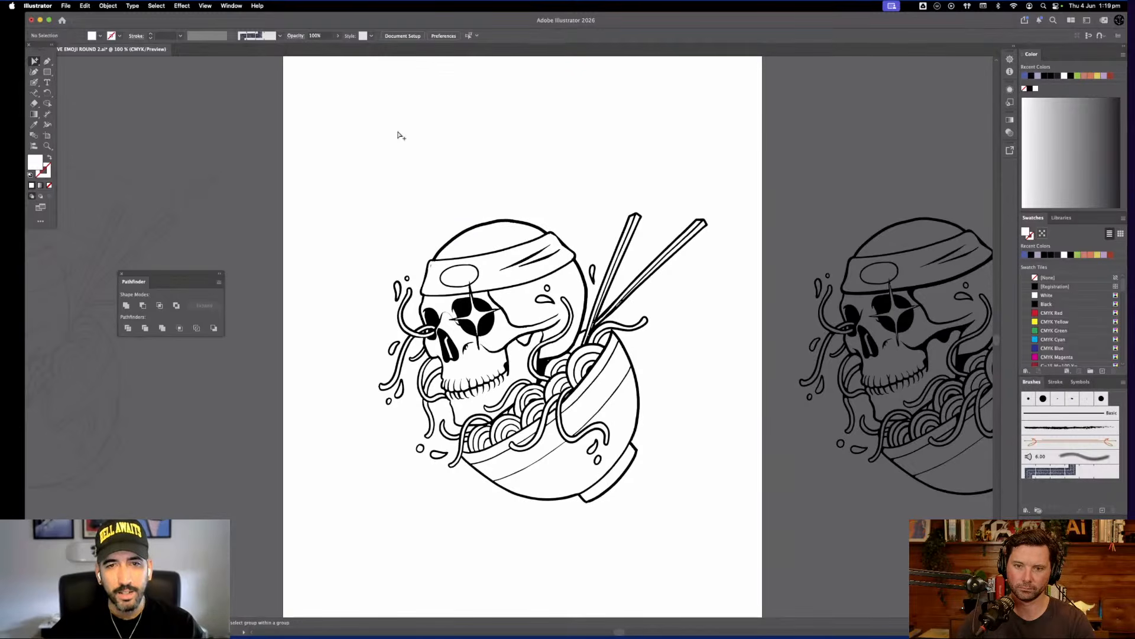
Delete the white dome shape above the headband together with every other shape sharing its white fill
click(497, 234)
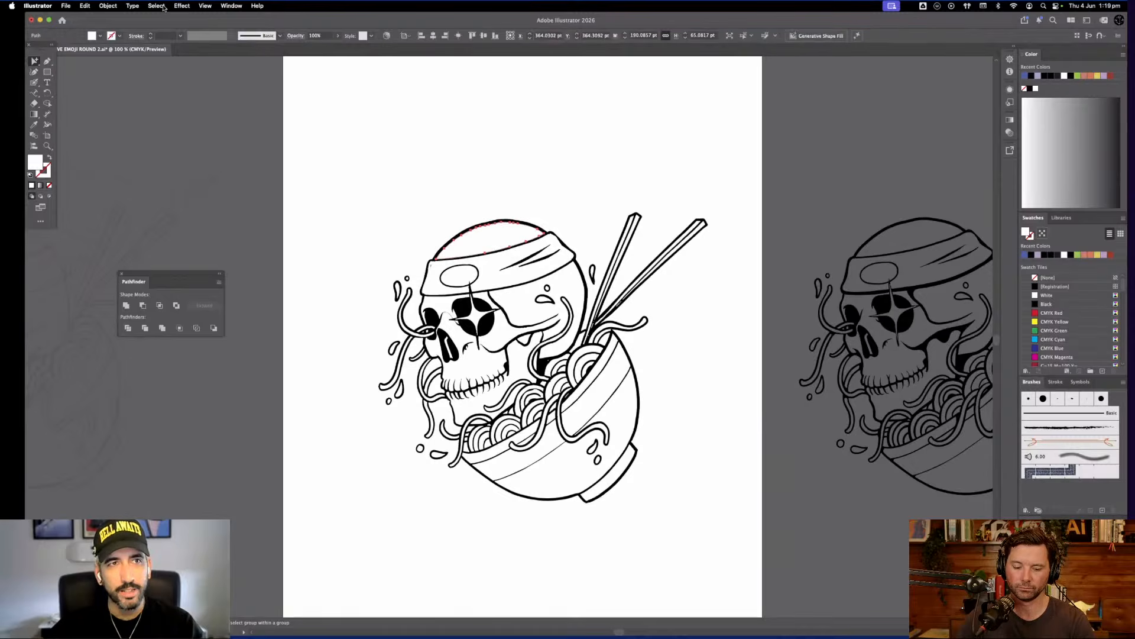
click(164, 8)
mouse_move(224, 99)
click(276, 141)
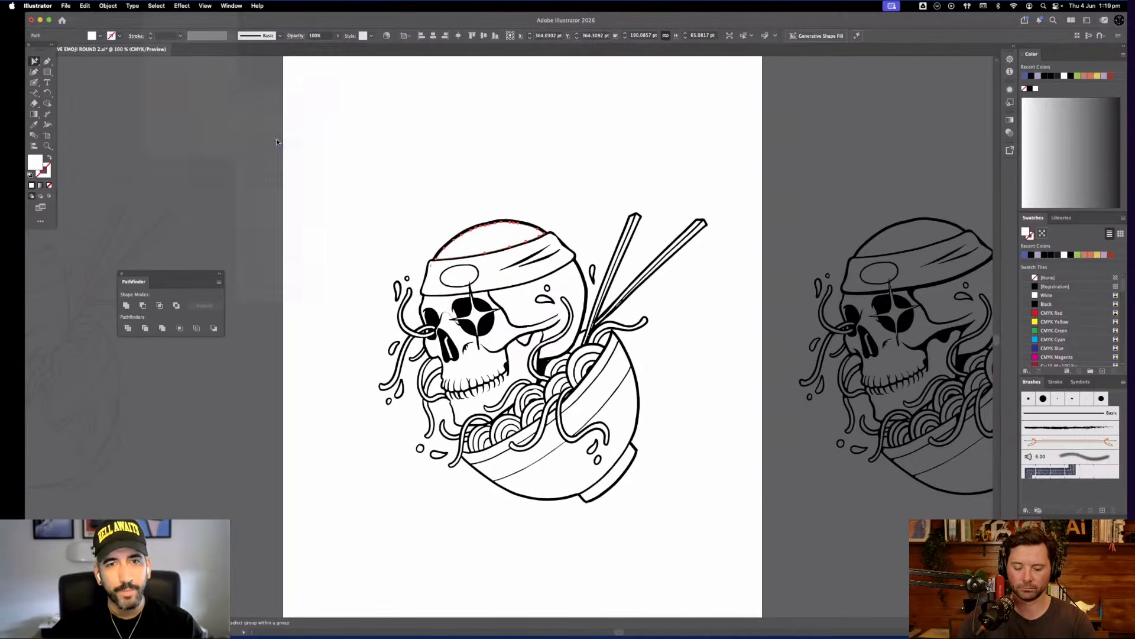
click(278, 143)
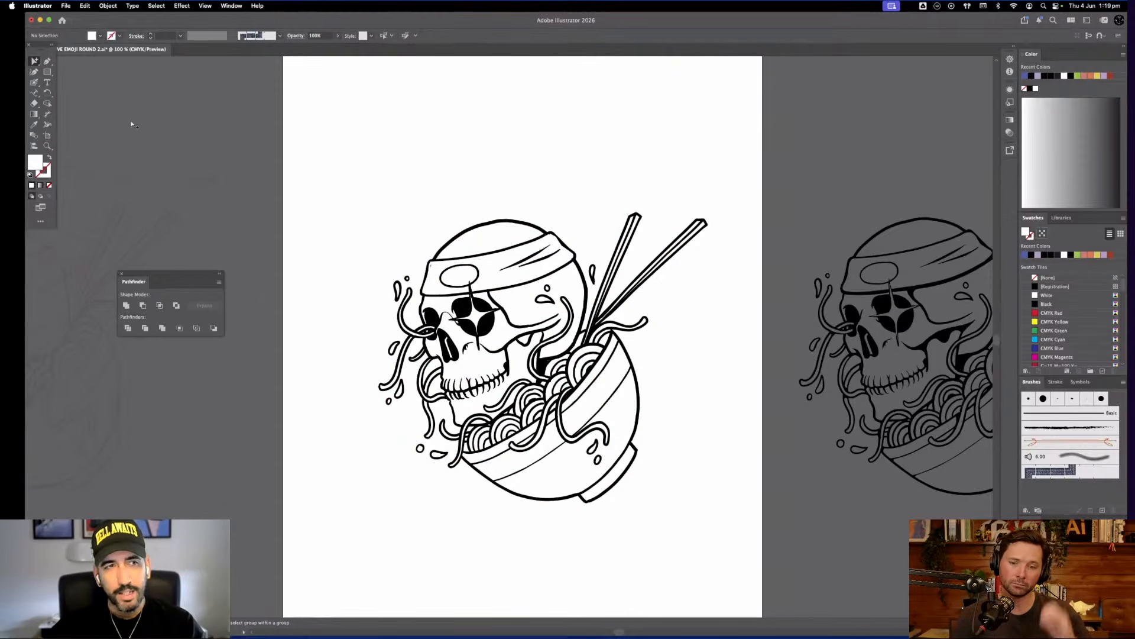
Select the whole black line art group and give it a 1 pt coral #FF7555 stroke
click(34, 61)
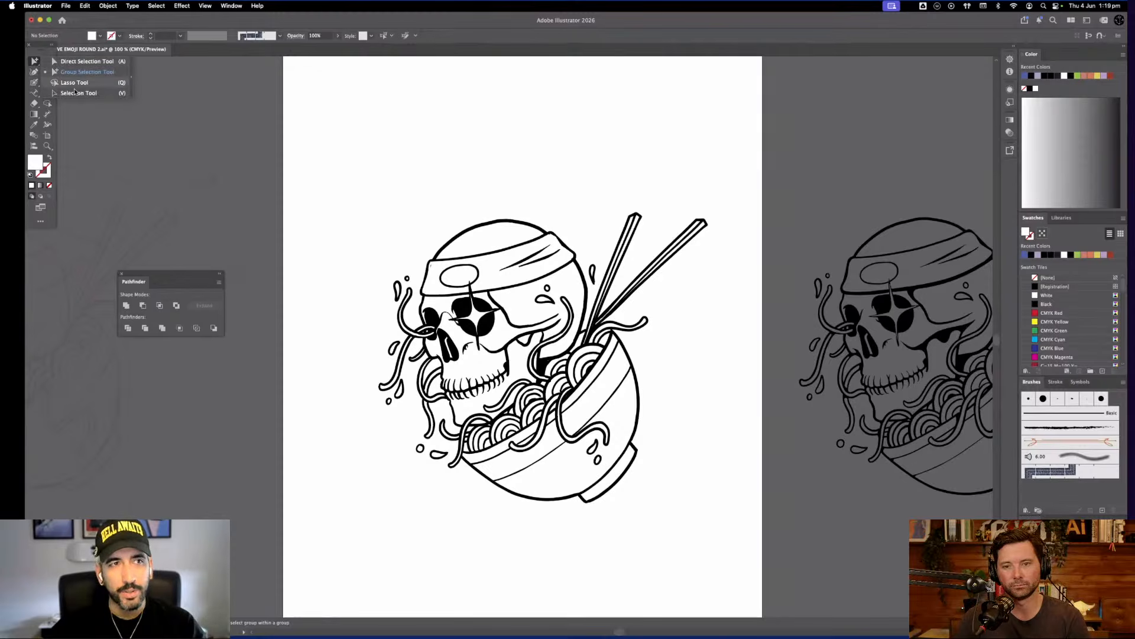
click(74, 93)
click(553, 316)
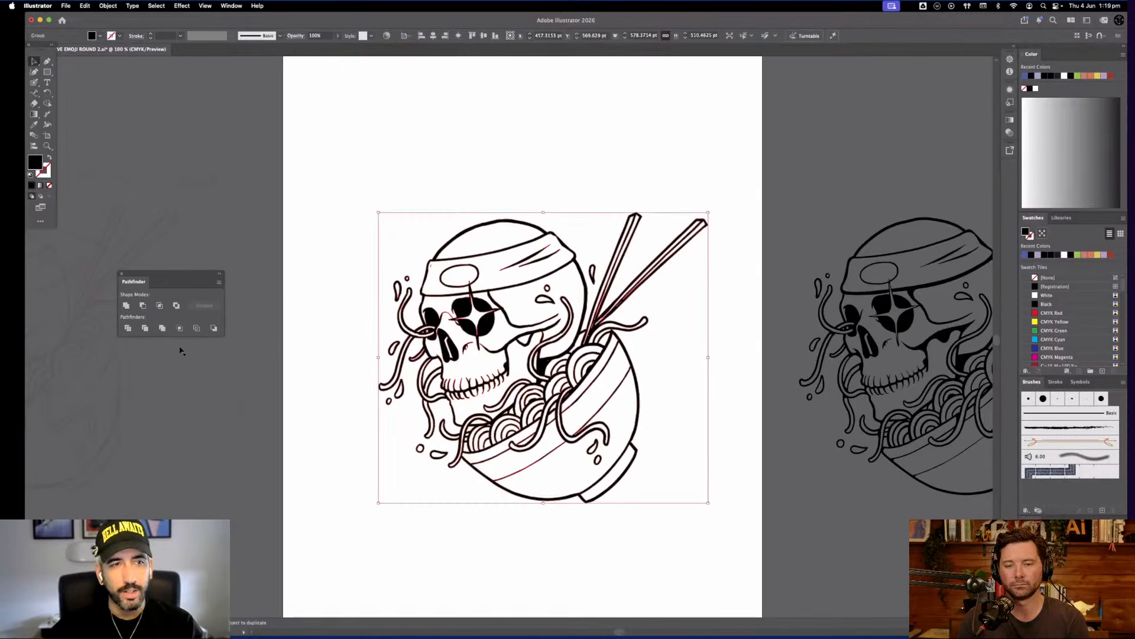
click(49, 170)
click(1048, 277)
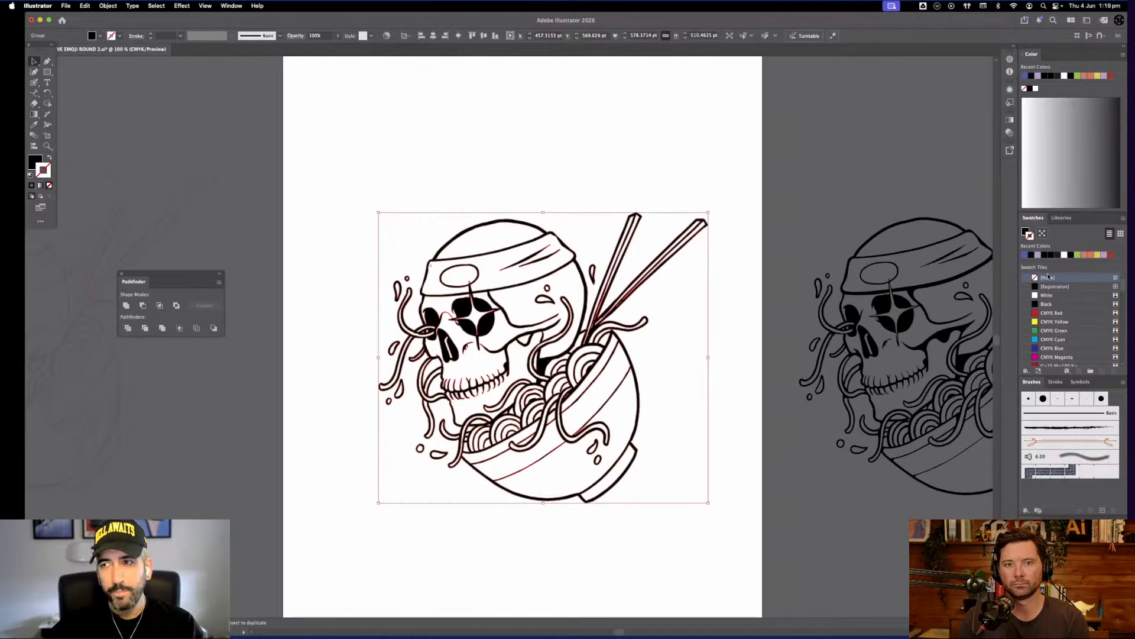
click(1091, 255)
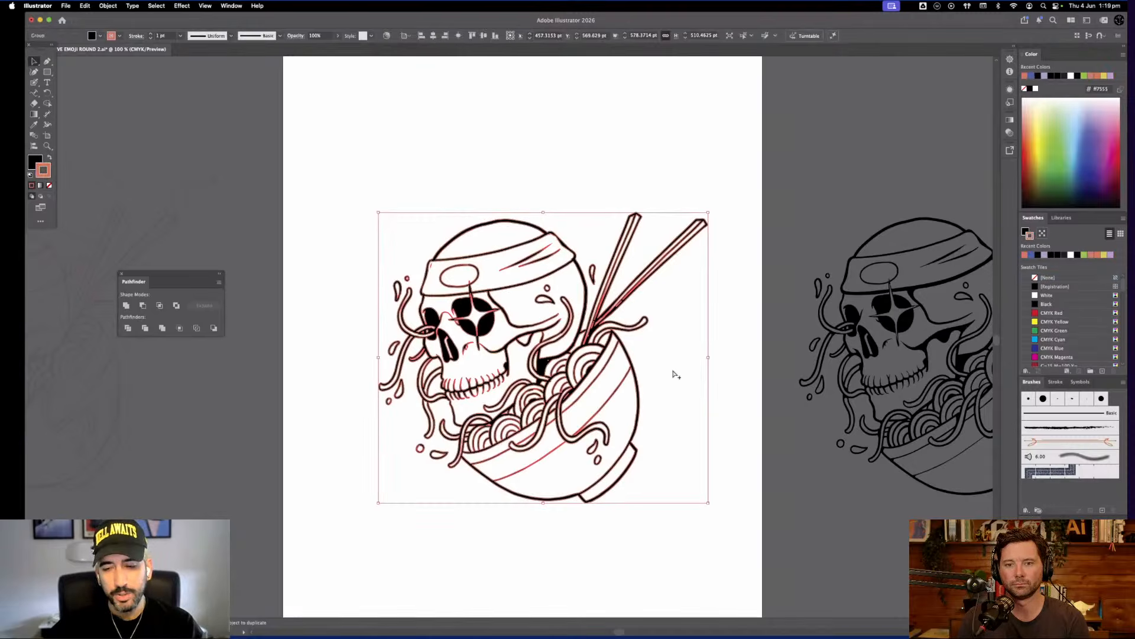
Convert the coral stroke around the skull and bowl line art into filled shapes with Outline Stroke
key(super+equal)
key(super+equal)
key(super+equal)
key(super+equal)
key(super+equal)
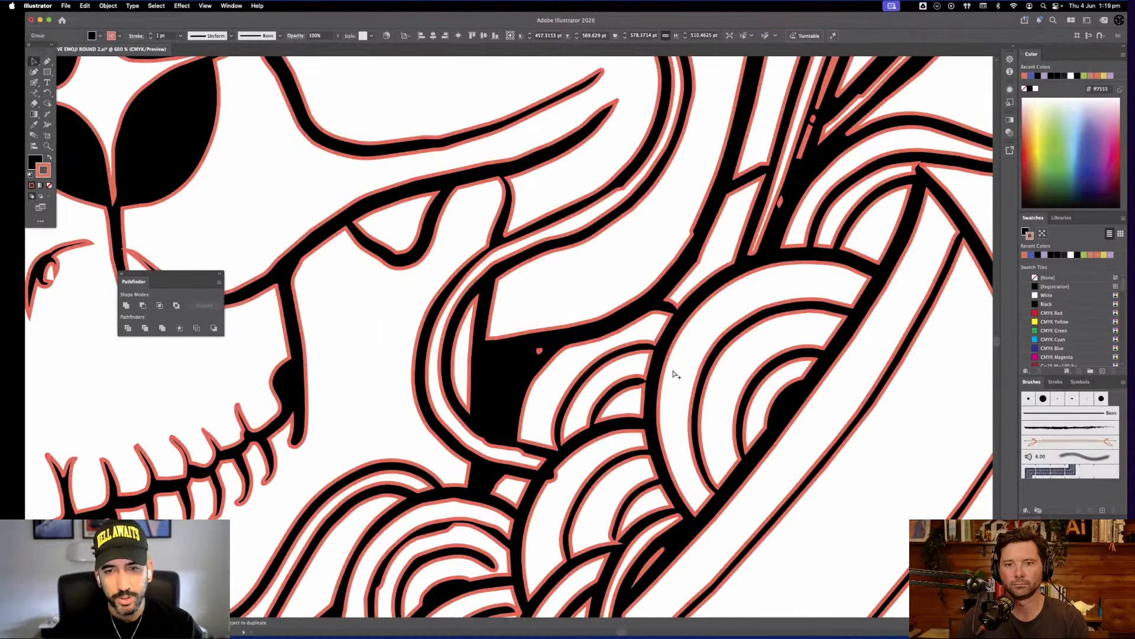
key(super+minus)
key(super+minus)
key(super+minus)
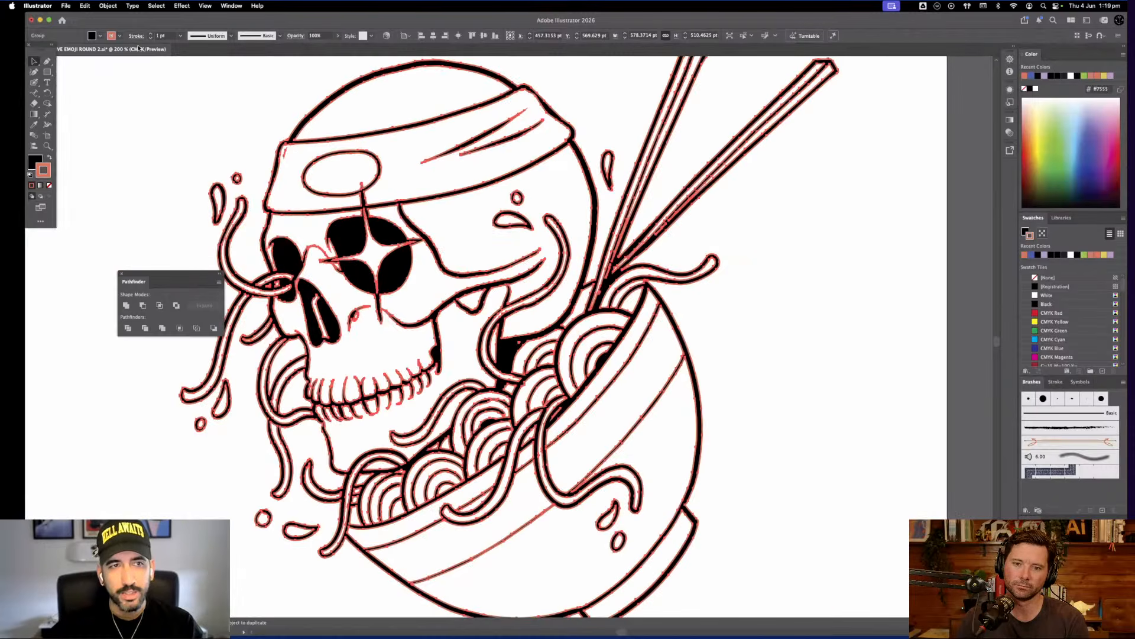
click(108, 6)
mouse_move(177, 271)
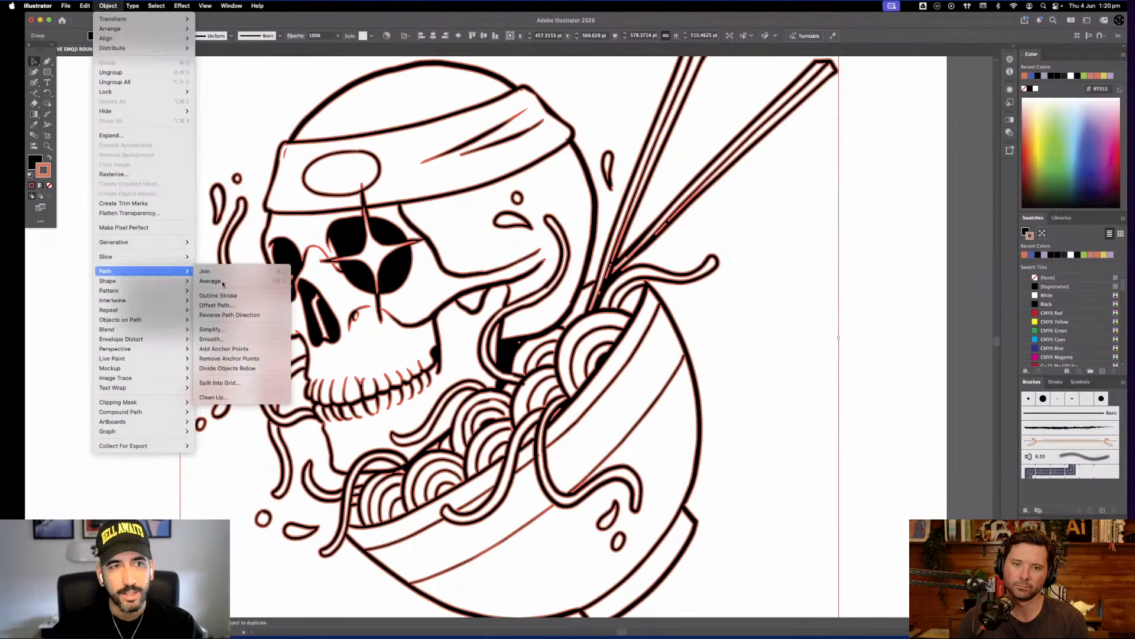
click(231, 298)
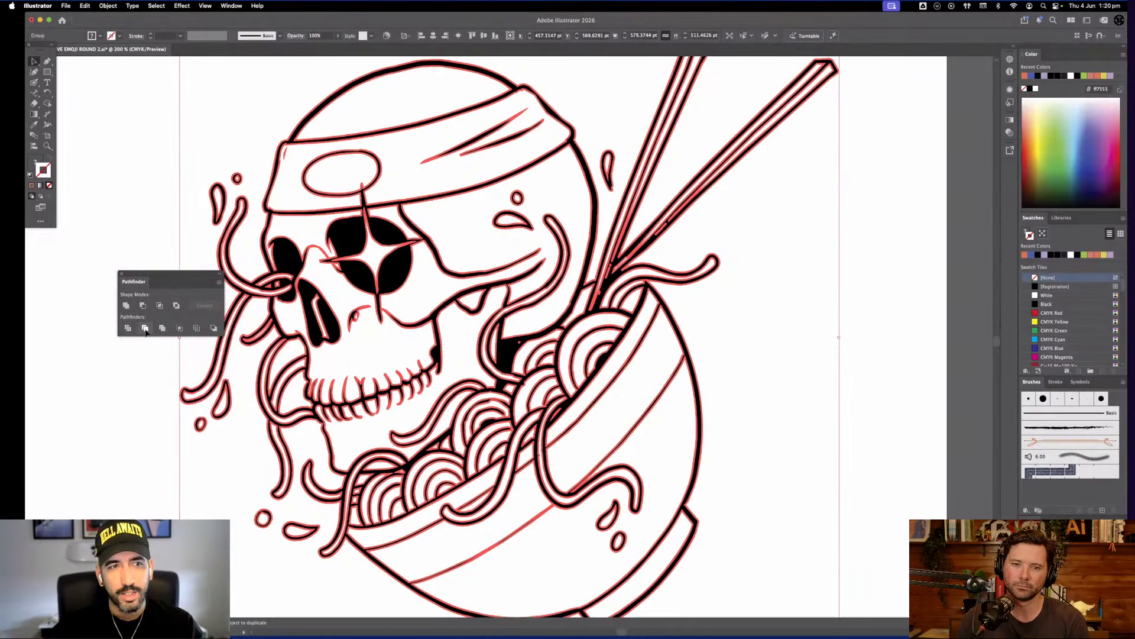
Apply Pathfinder Trim to the outlined coral stroke and the black line art so their overlaps are cut away
key(alt)
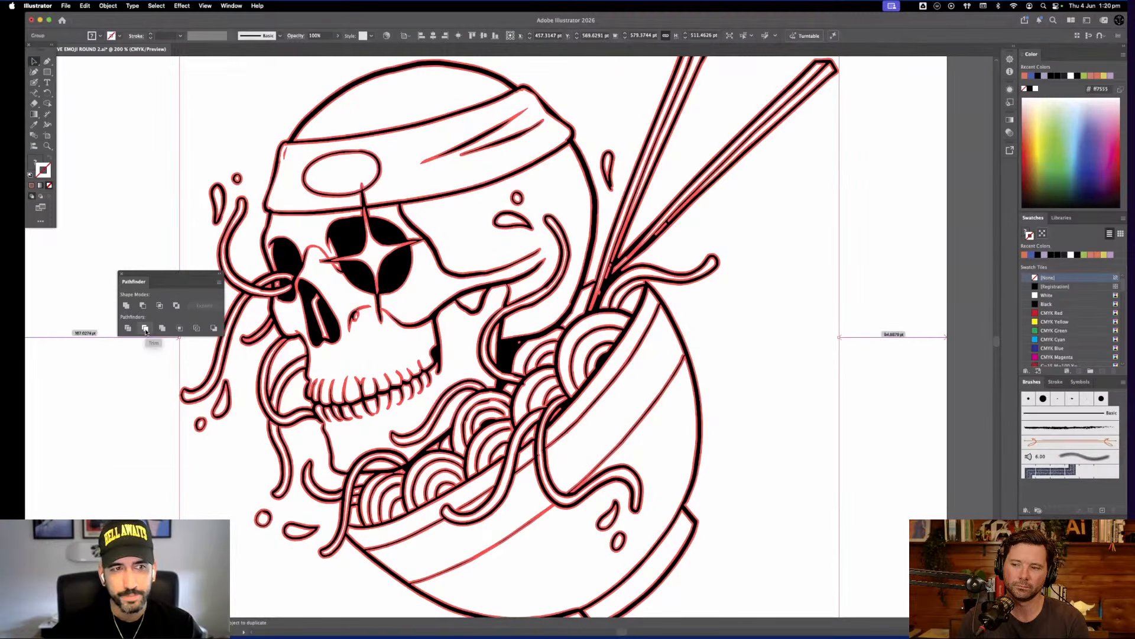
click(145, 329)
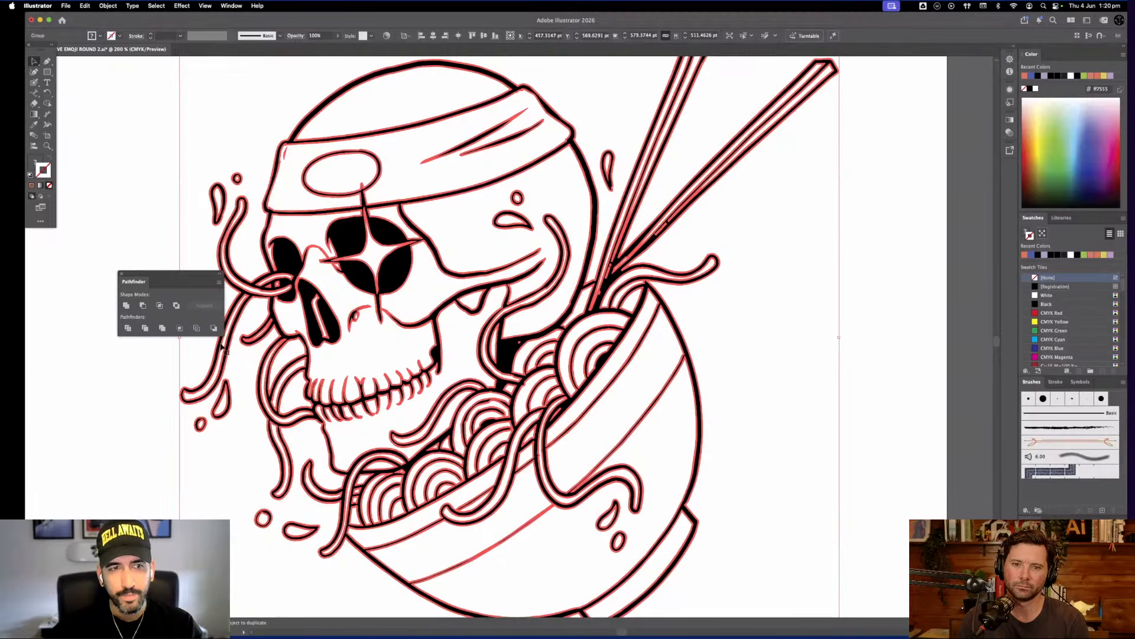
key(super+equal)
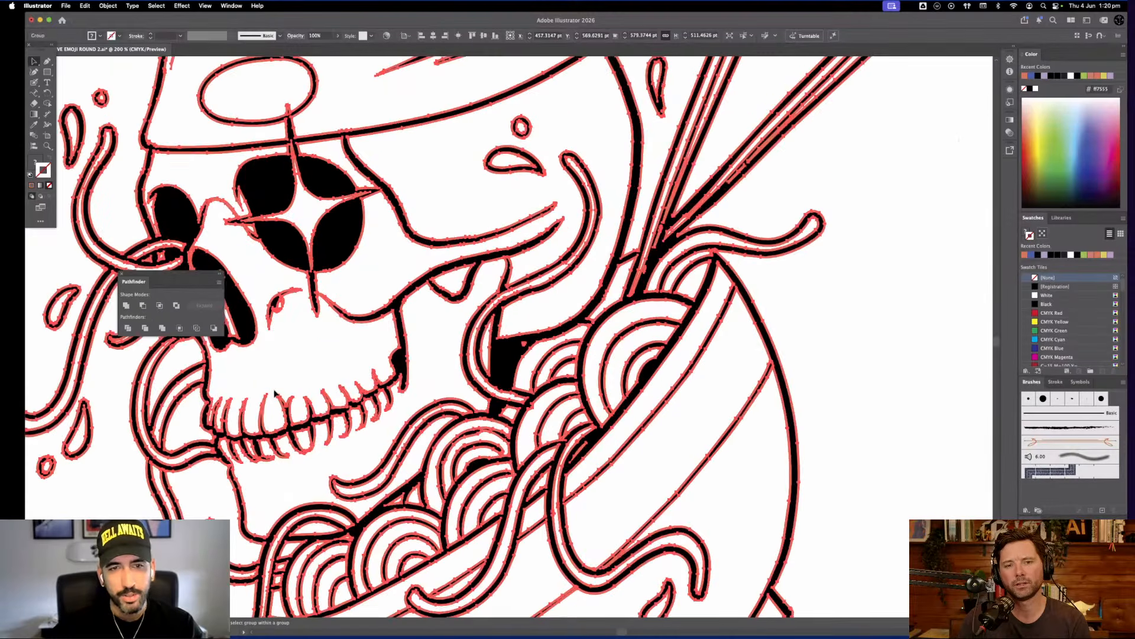
key(super+equal)
key(super+equal)
key(super+equal)
key(super+equal)
key(super+equal)
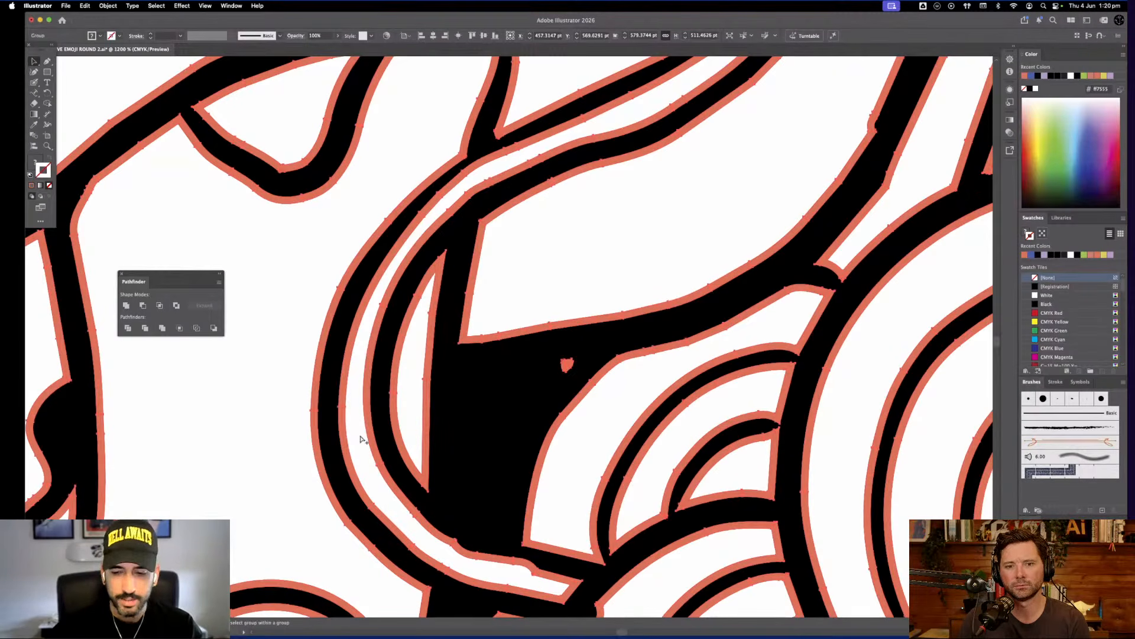
key(super+equal)
key(super+equal)
key(super+equal)
key(super+equal)
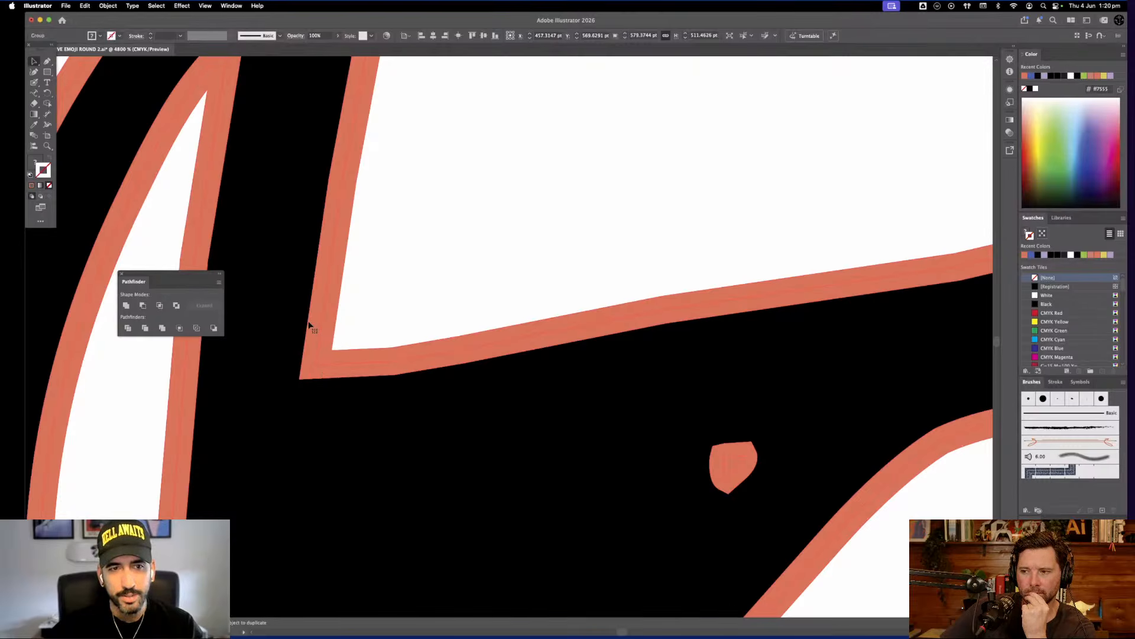
click(145, 329)
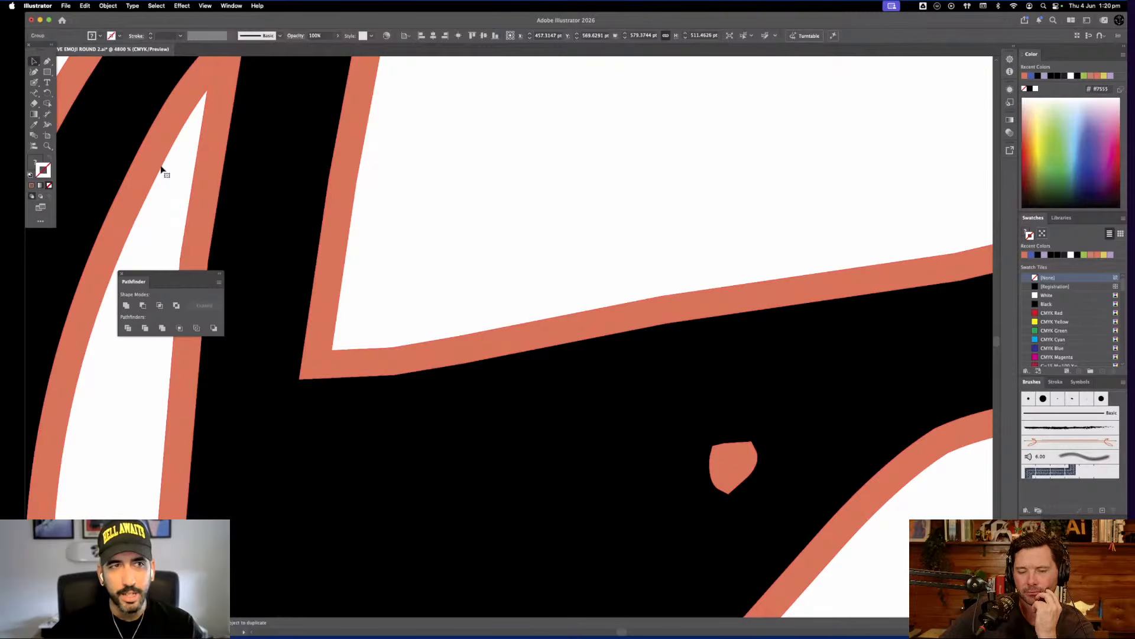
Examine the trimmed line art around the skull's nose and teeth, selecting the black shape separately from its coral outline
drag(34, 61, 65, 72)
click(426, 221)
key(super+0)
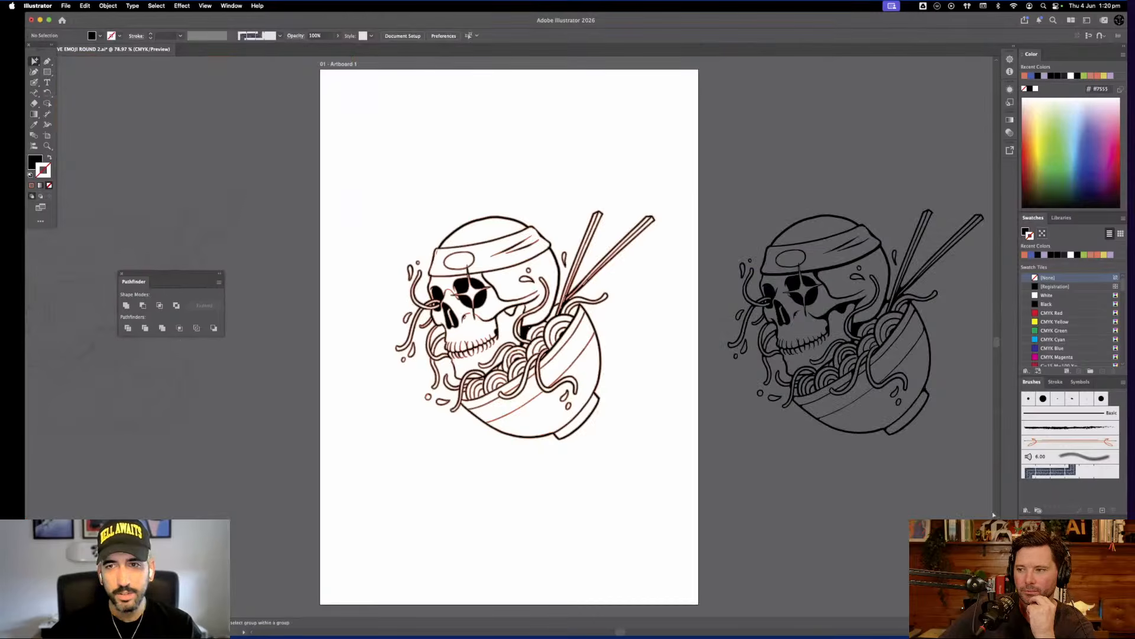
click(731, 353)
click(712, 367)
drag(637, 366, 680, 376)
key(super+=)
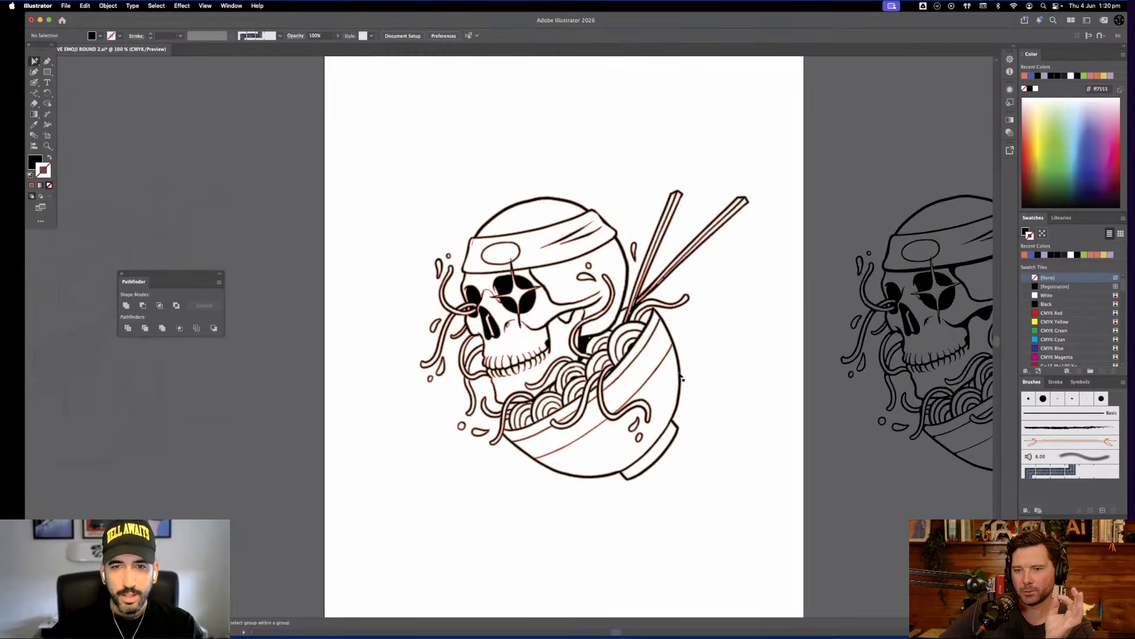
key(super+=)
key(super+=)
key(super+=)
key(super+=)
key(super+=)
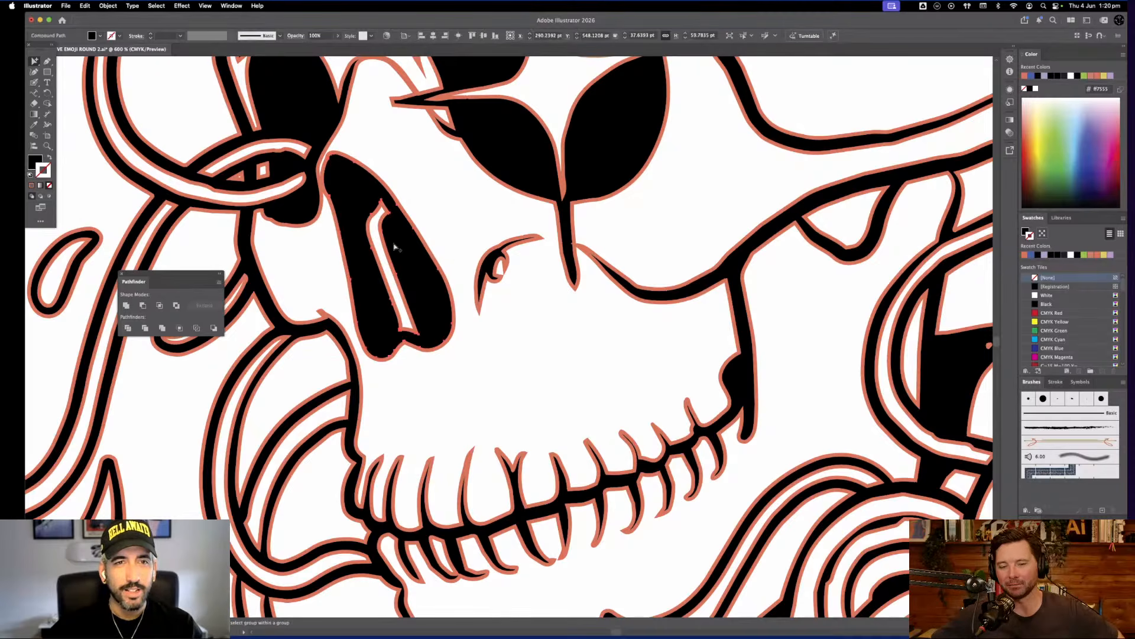
click(416, 247)
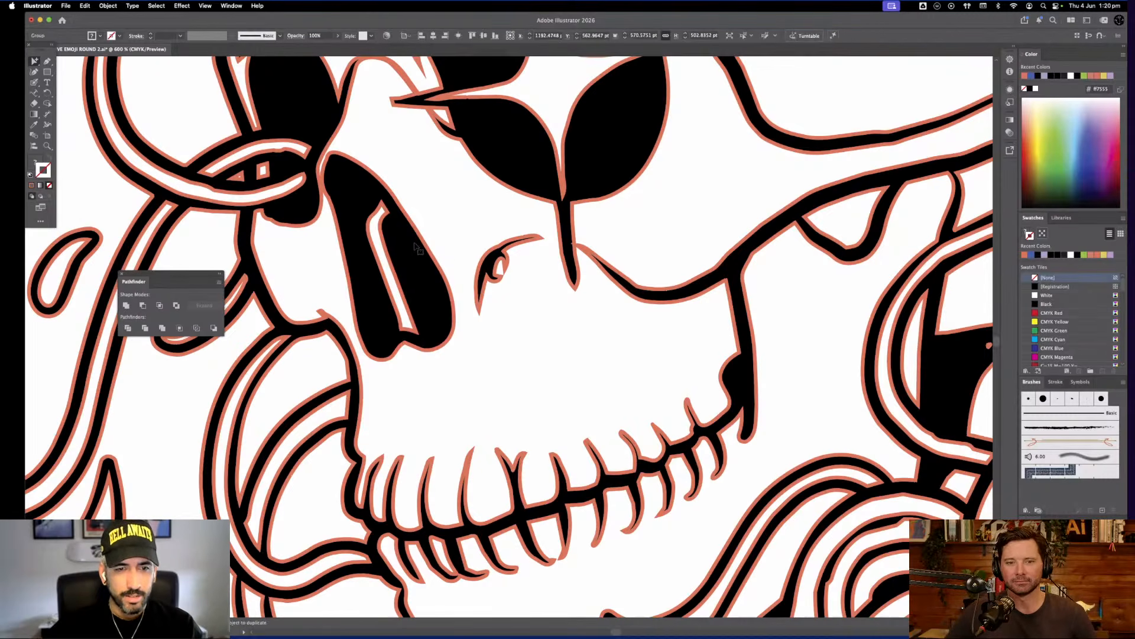
Undo the Pathfinder Trim and the Outline Stroke so the line art has its live coral stroke back
key(super+equal)
key(super+equal)
key(super+equal)
key(super+equal)
key(super+equal)
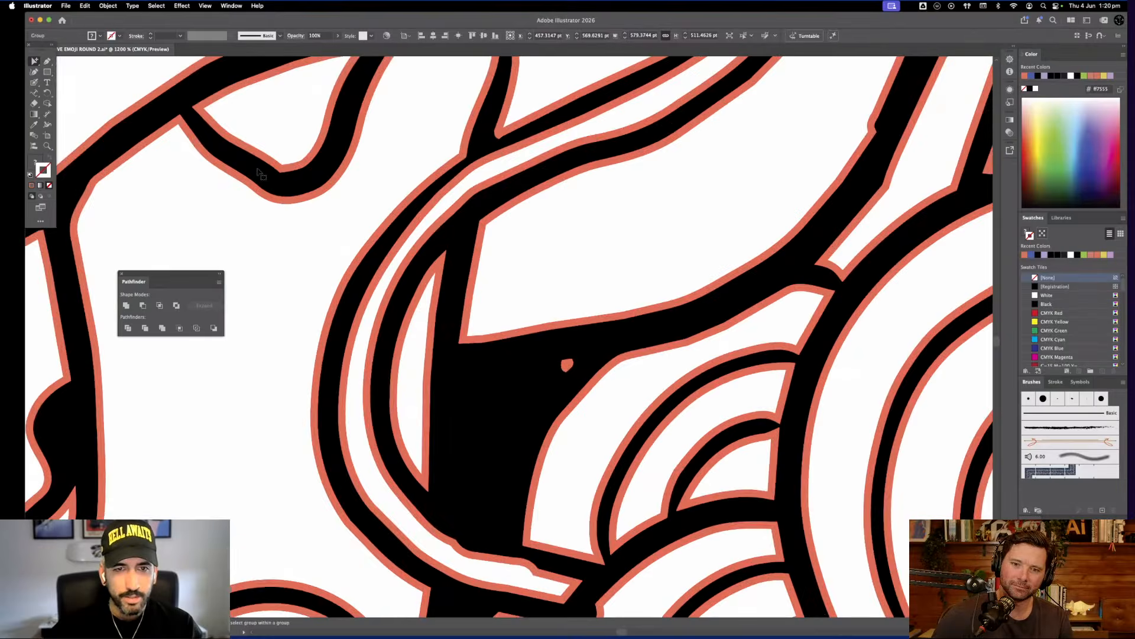
key(super+z)
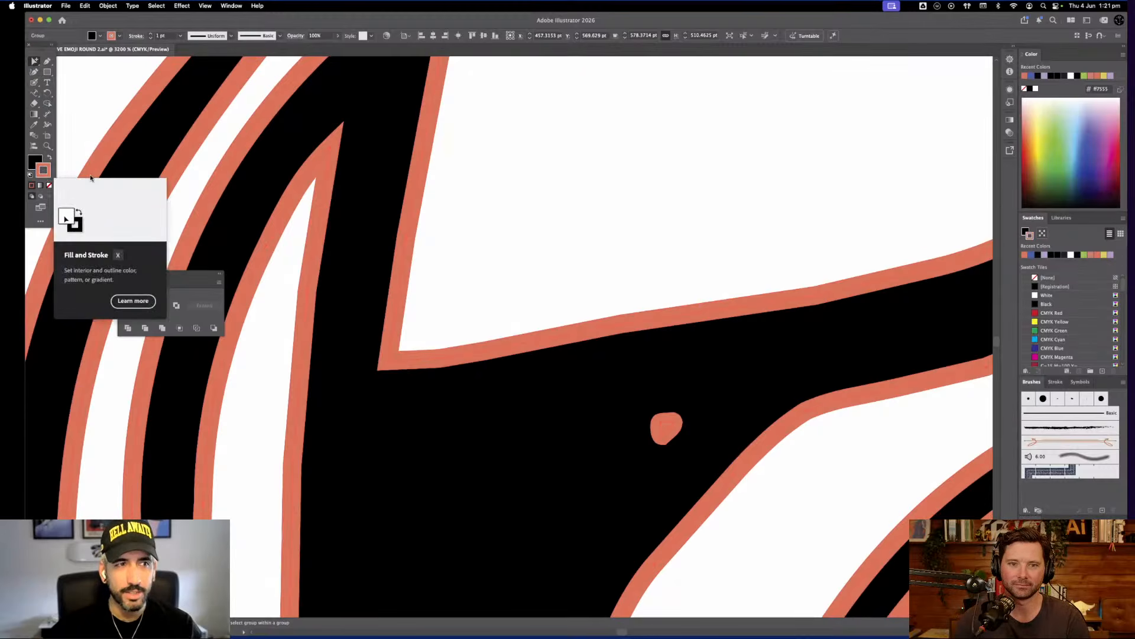
Change the line art's stroke color to bright green #57FF8F
double_click(43, 170)
click(796, 525)
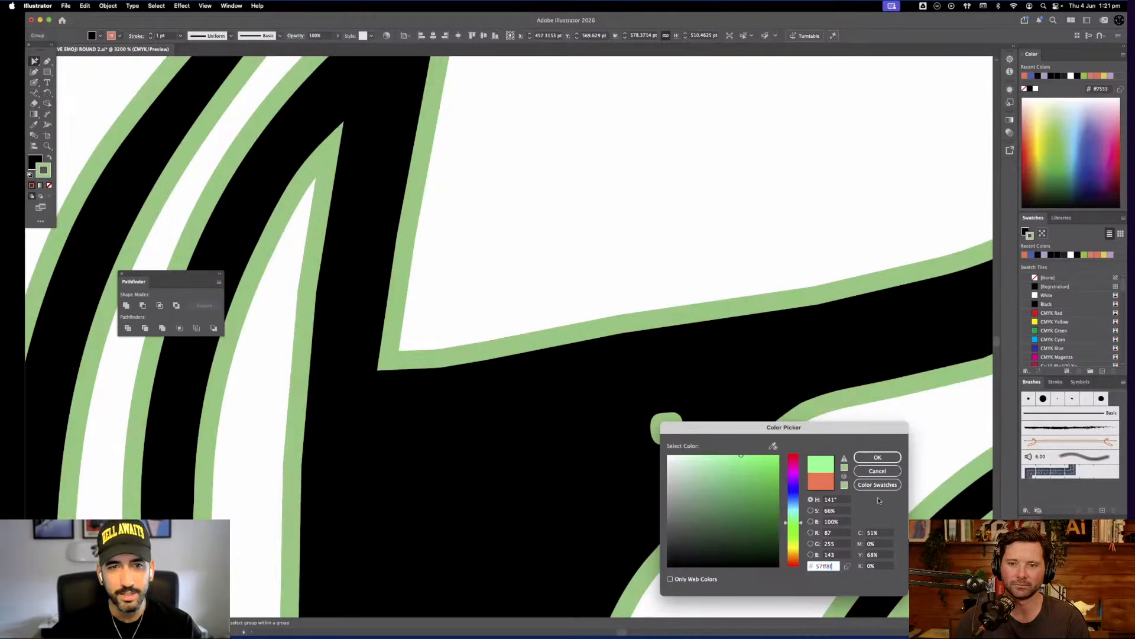
click(879, 458)
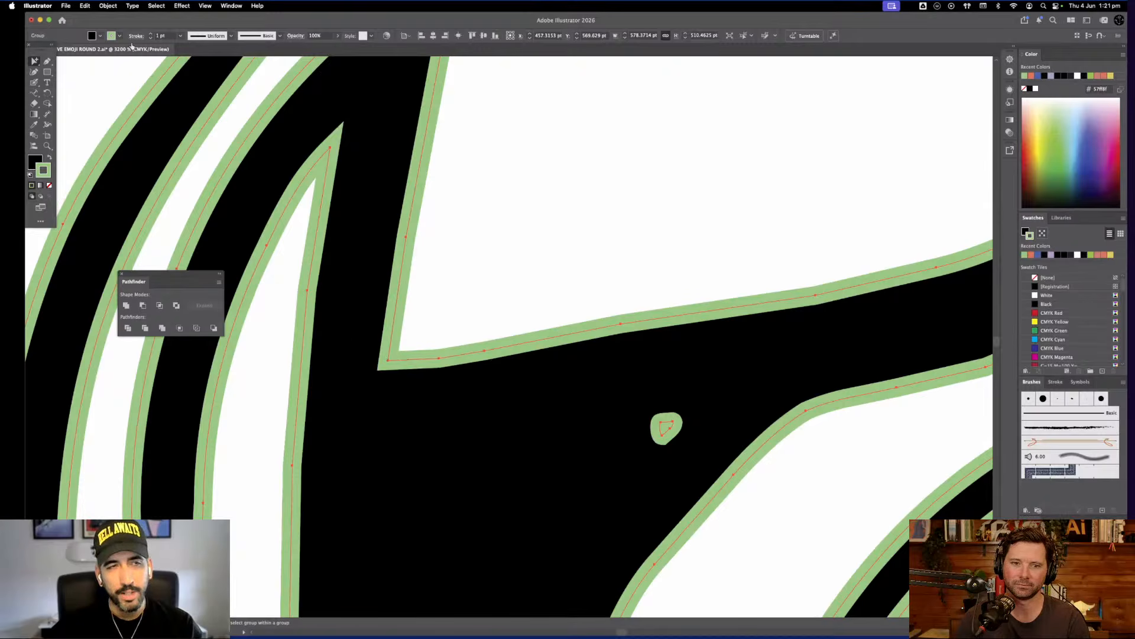
Convert the green stroke into filled shapes with Outline Stroke and check the green outline and black shape as separate selections
click(108, 6)
mouse_move(177, 271)
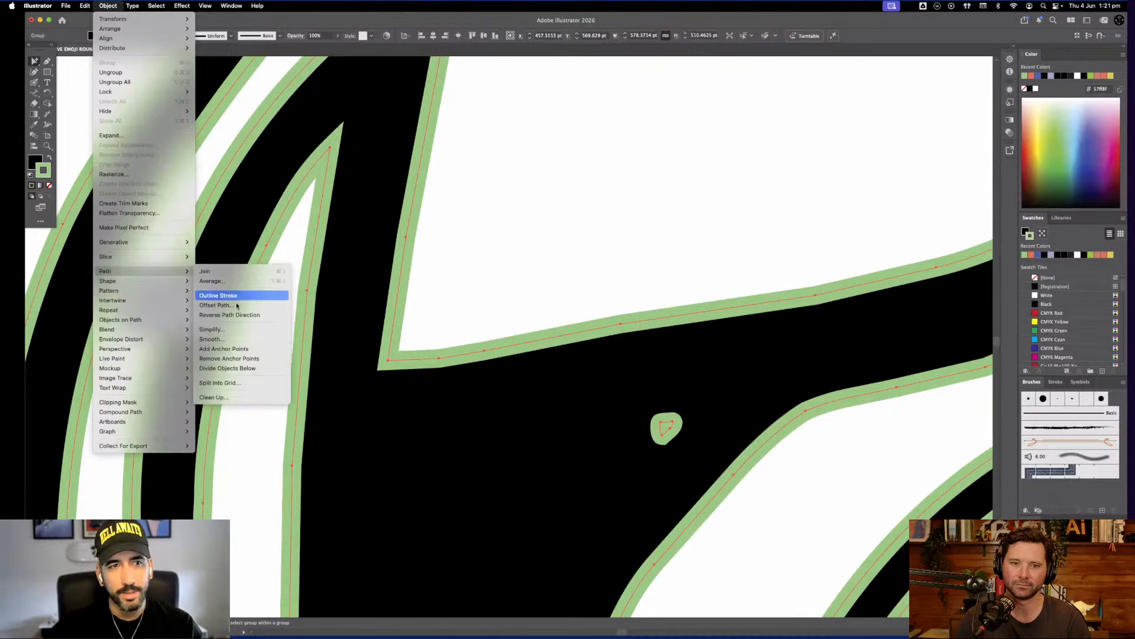
click(260, 295)
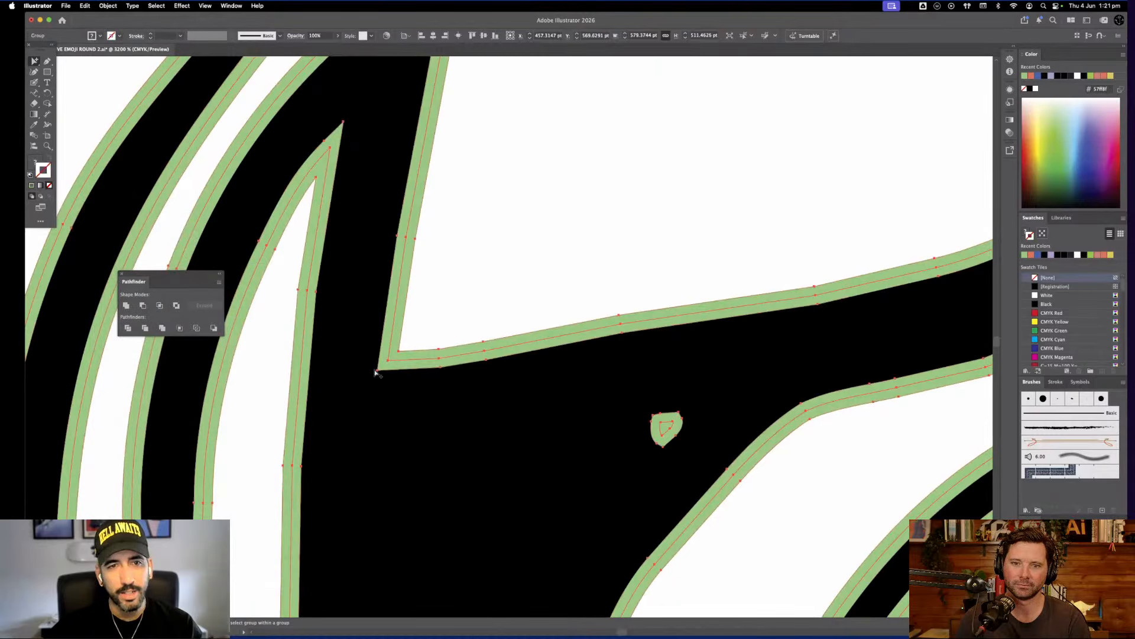
click(446, 289)
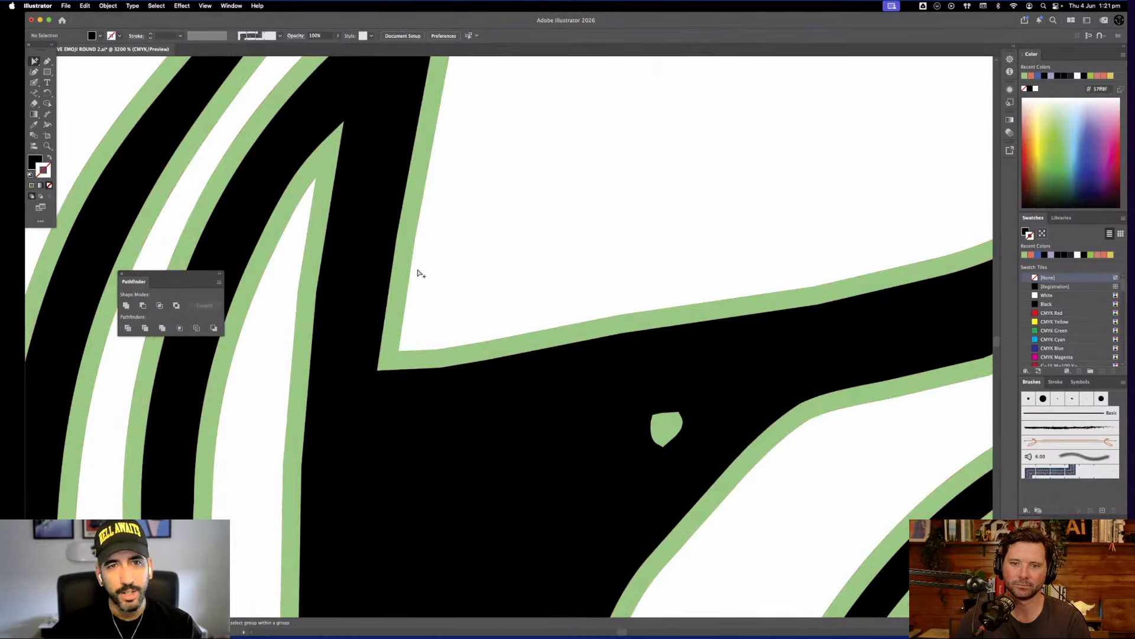
click(408, 272)
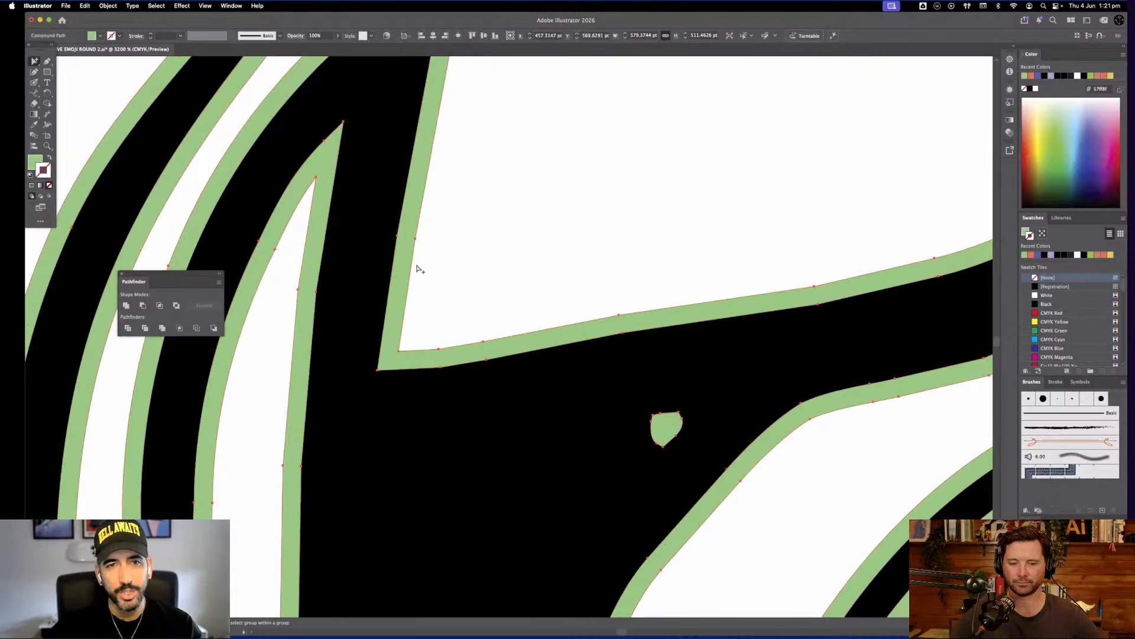
click(376, 286)
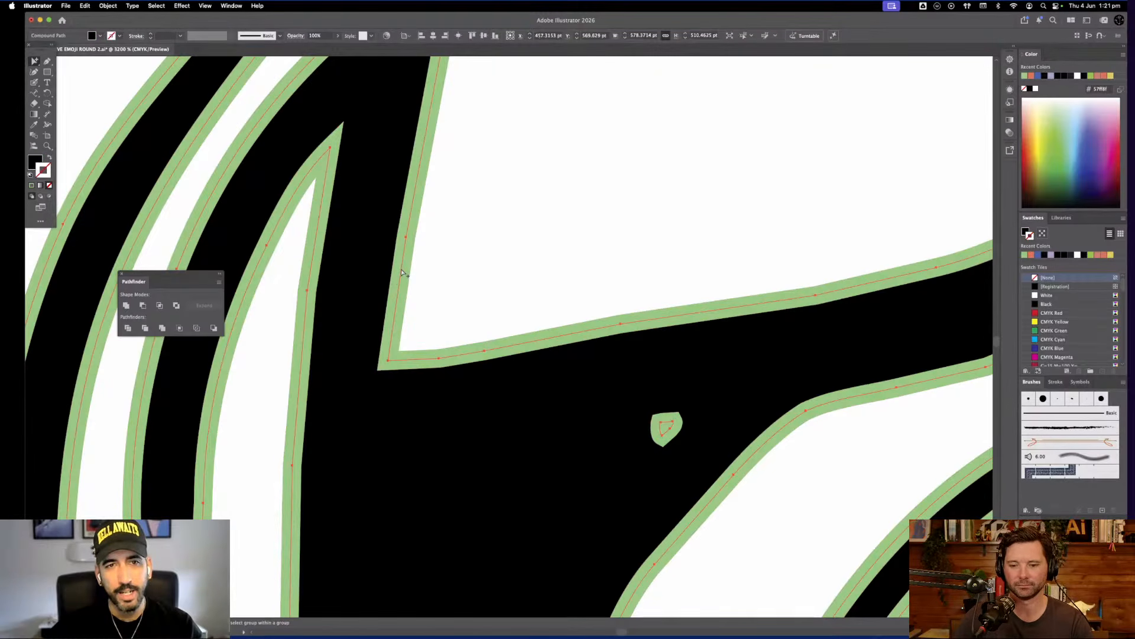
click(77, 61)
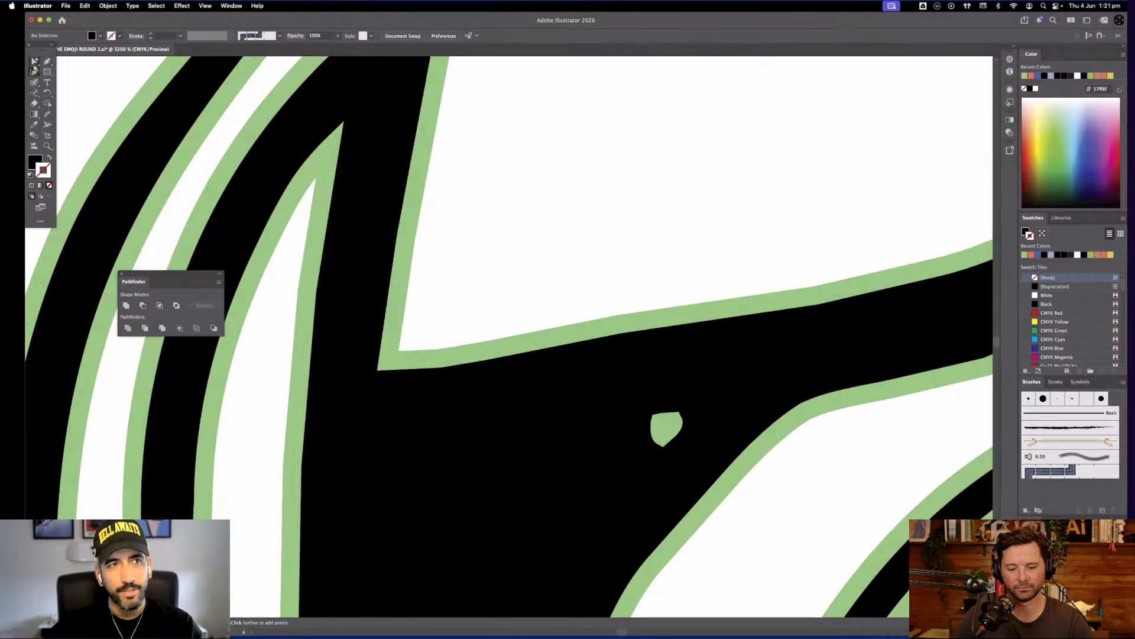
Select the whole line art group and apply Pathfinder Trim to cut away the overlaps between green outline and black shapes
click(34, 62)
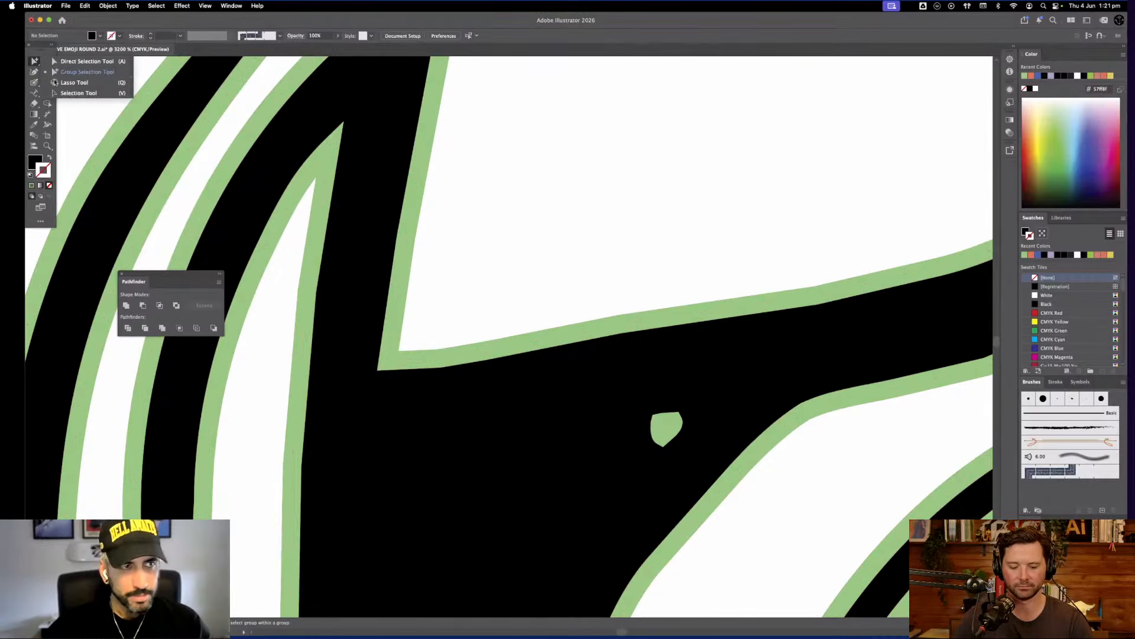
click(57, 93)
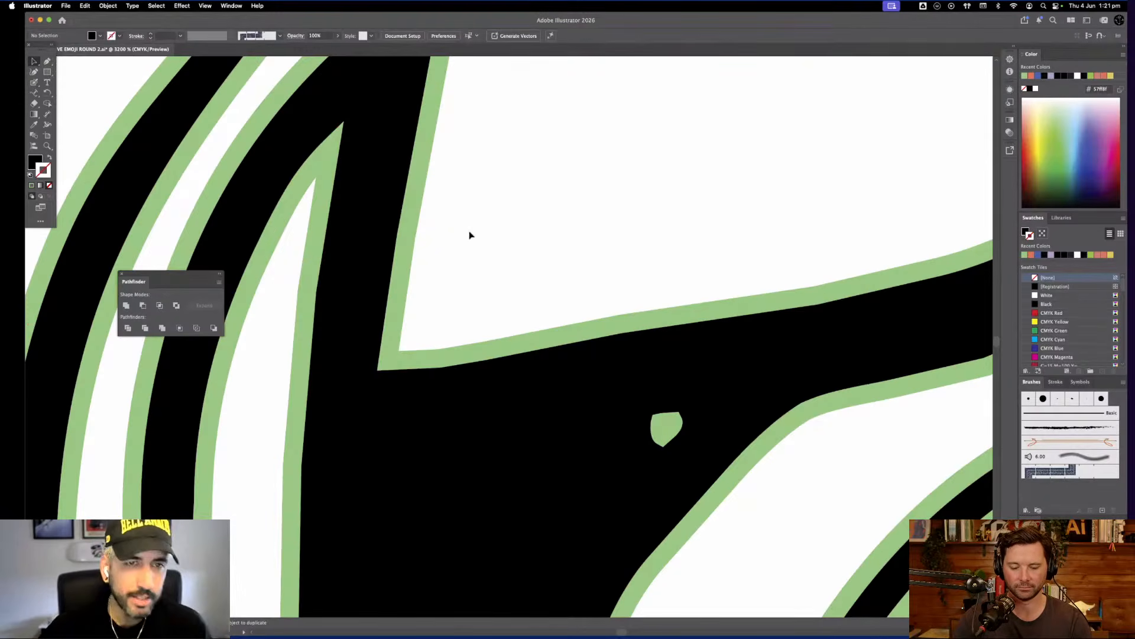
click(418, 219)
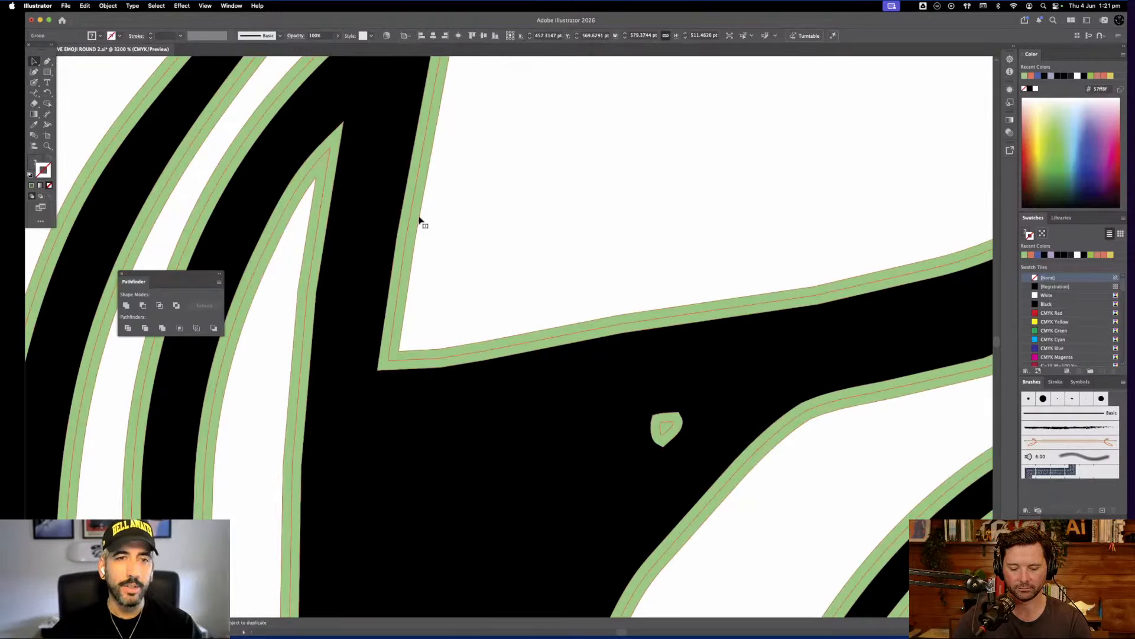
click(146, 330)
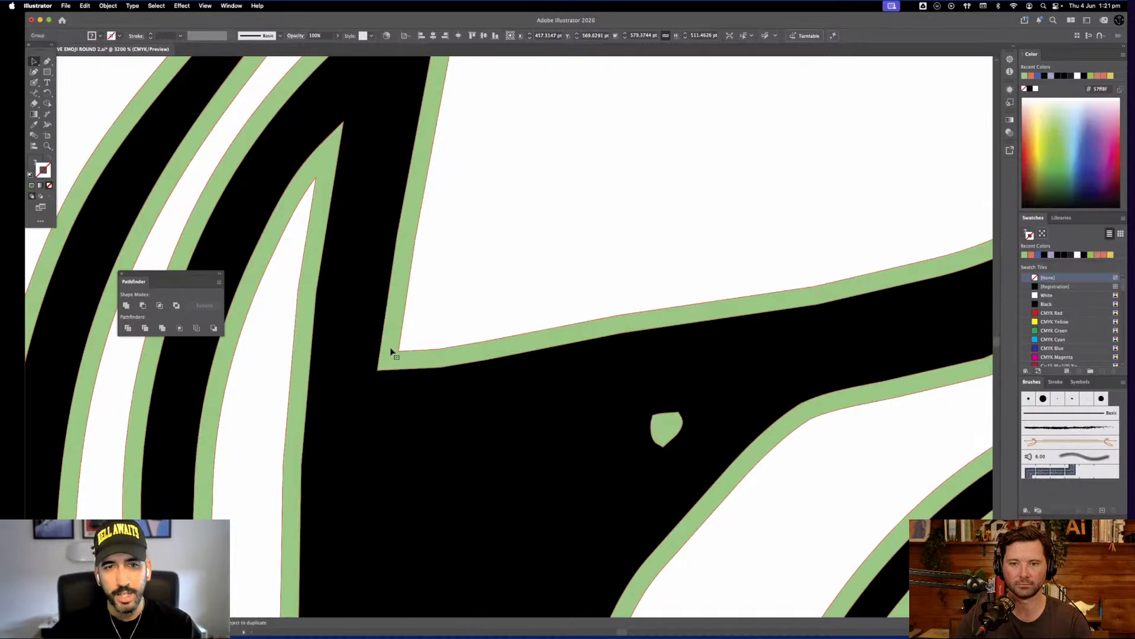
Try to select the trimmed black line art together with every other shape sharing its fill color
drag(35, 62, 61, 71)
click(407, 241)
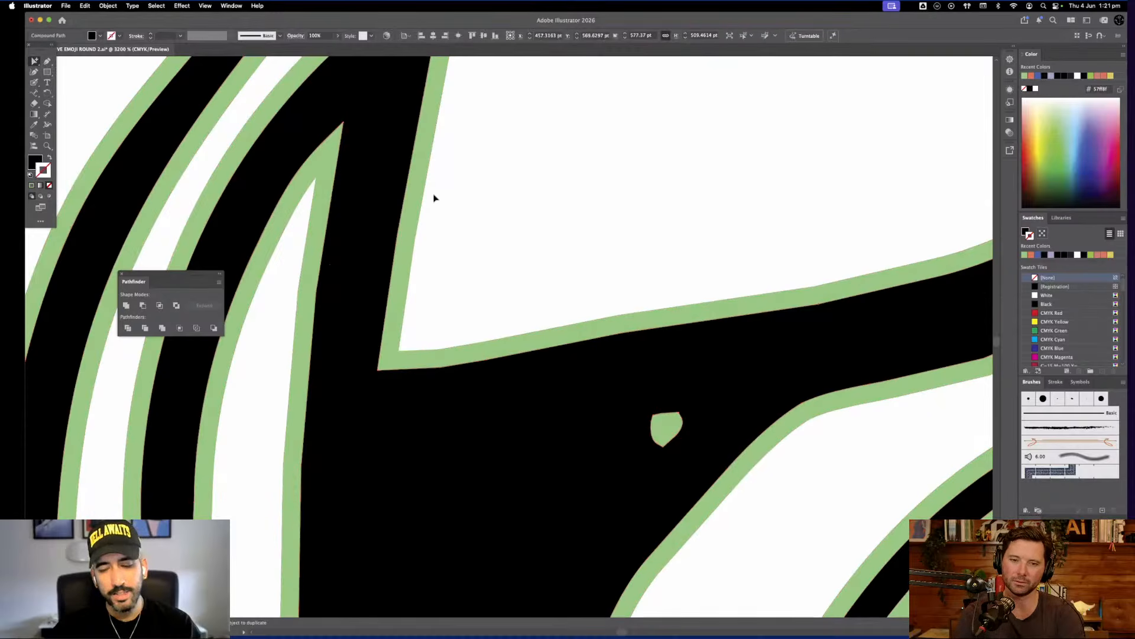
scroll(434, 199, down, 10)
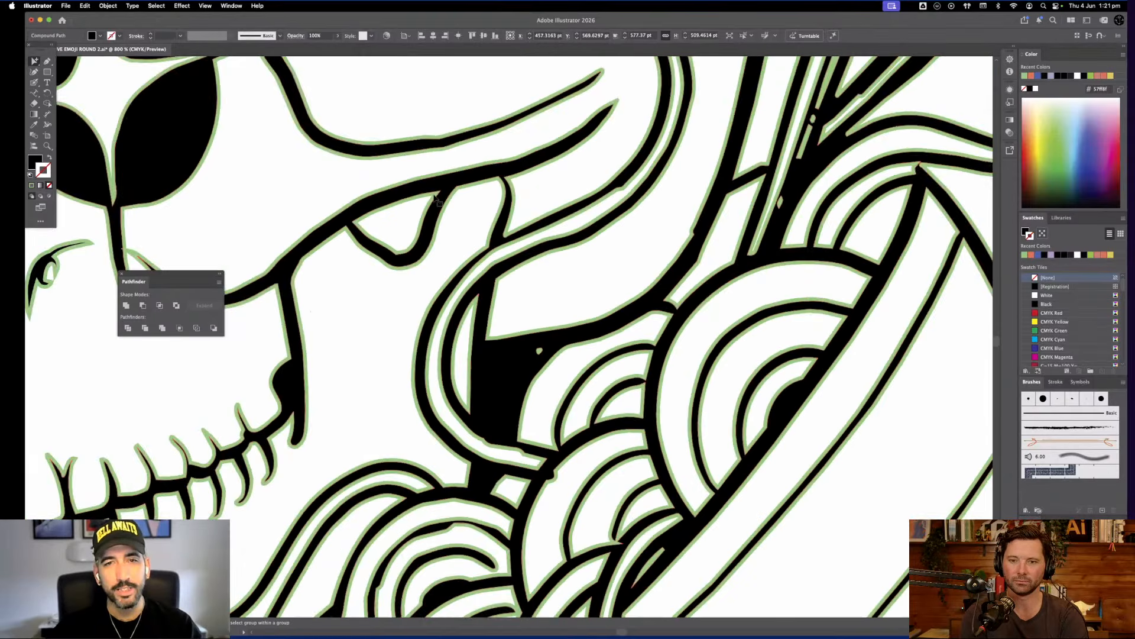
scroll(434, 199, down, 5)
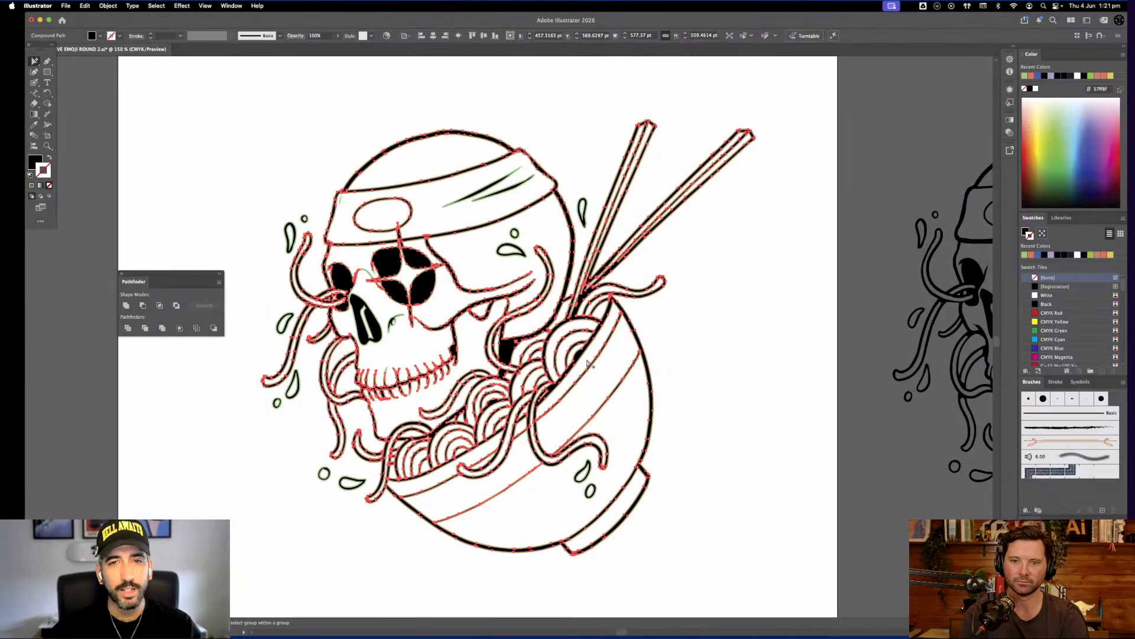
click(711, 388)
click(509, 355)
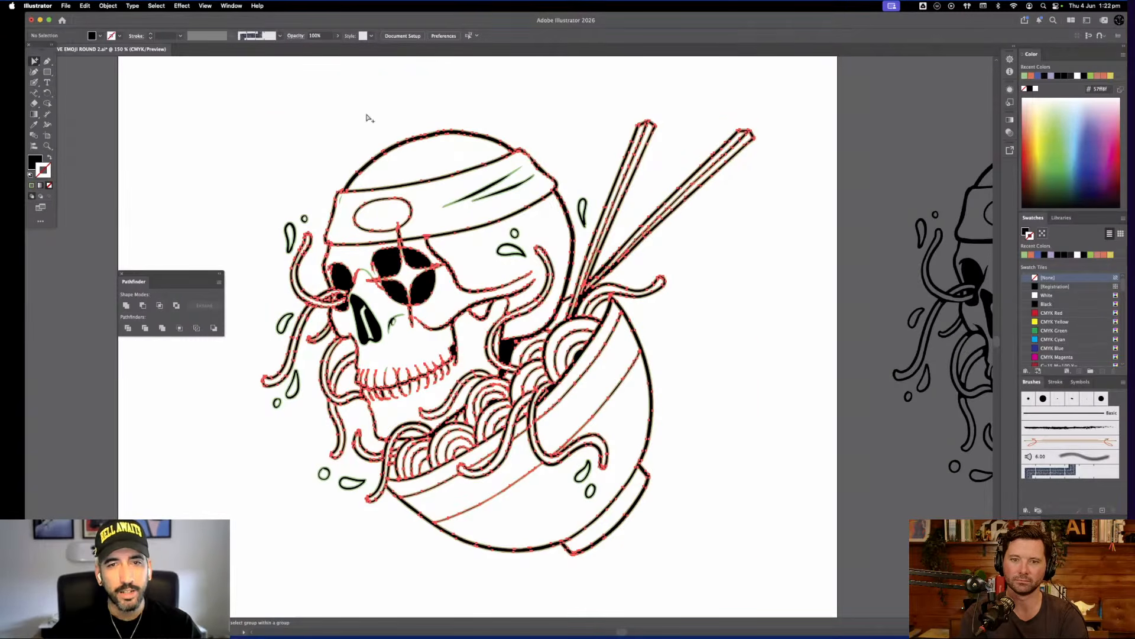
click(156, 5)
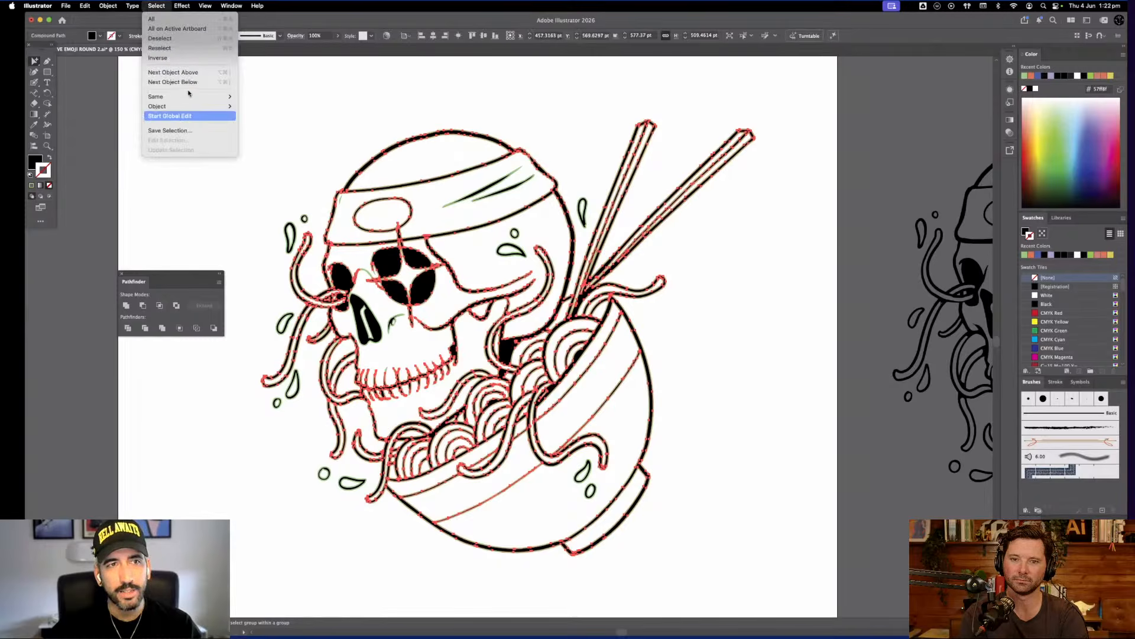
mouse_move(195, 97)
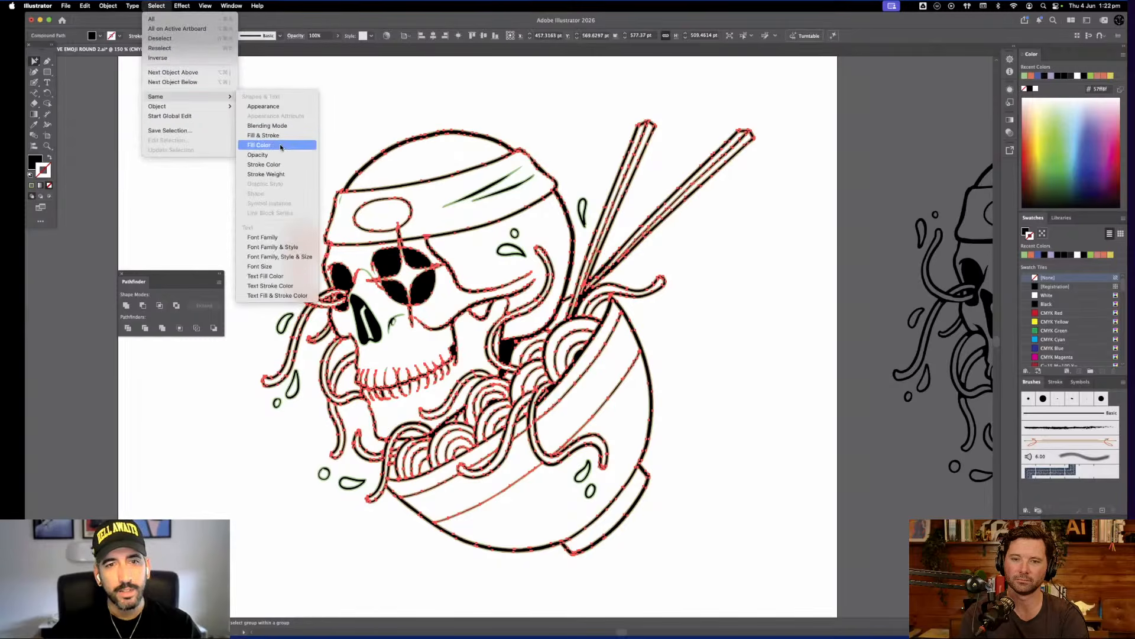
click(282, 145)
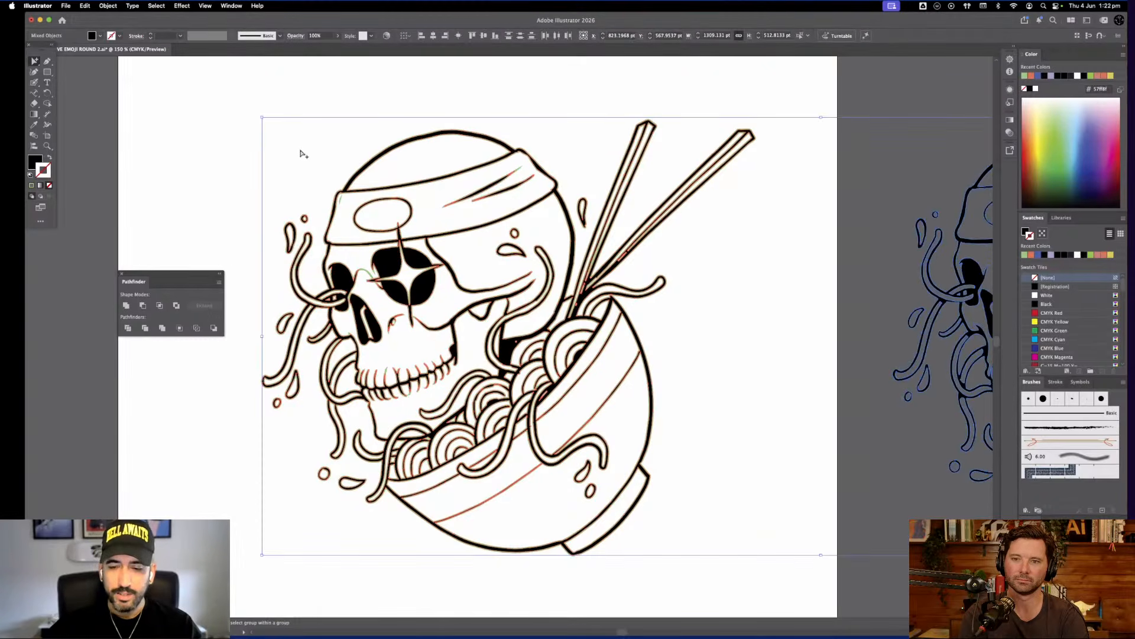
key(super+minus)
click(493, 95)
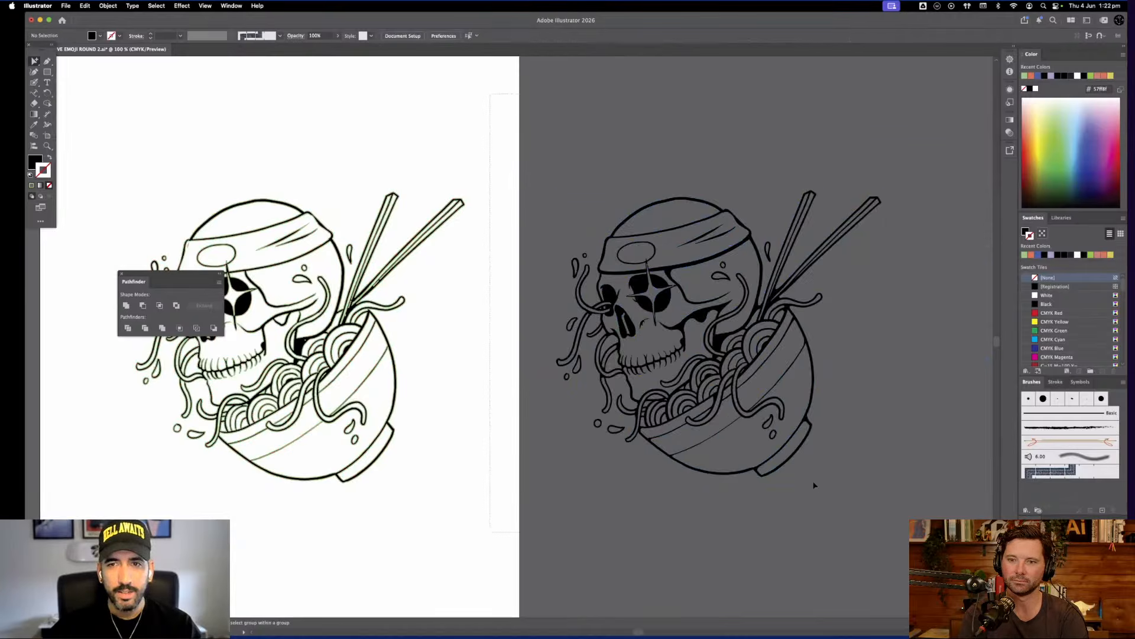
Select the black line art on the artboard and extend the selection to all shapes with the same fill color
drag(450, 355, 683, 405)
click(603, 363)
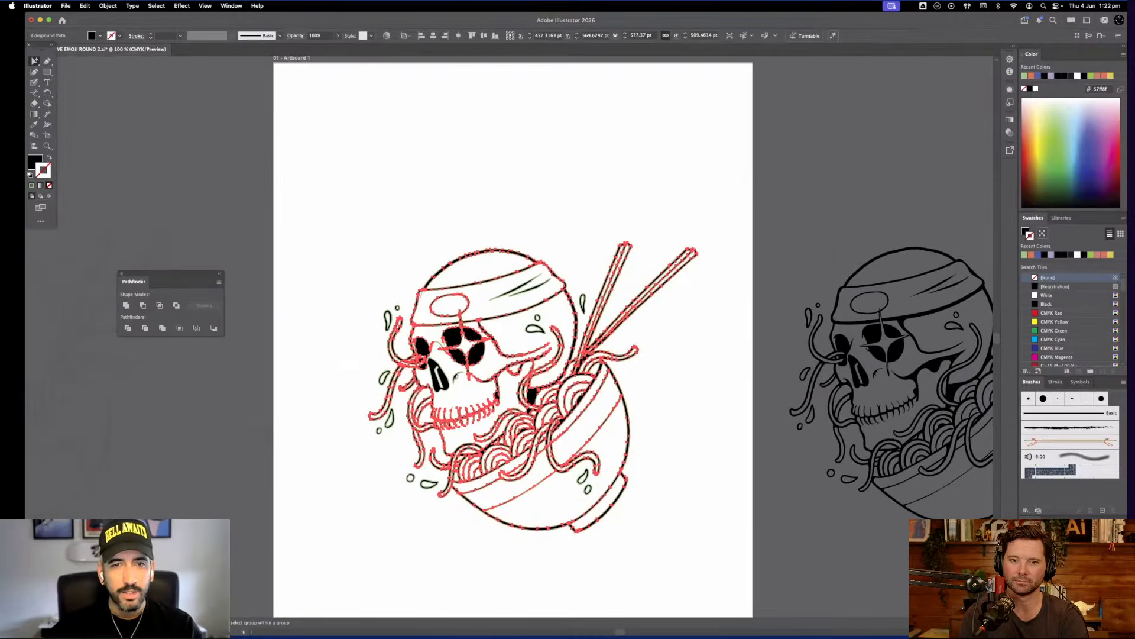
click(183, 6)
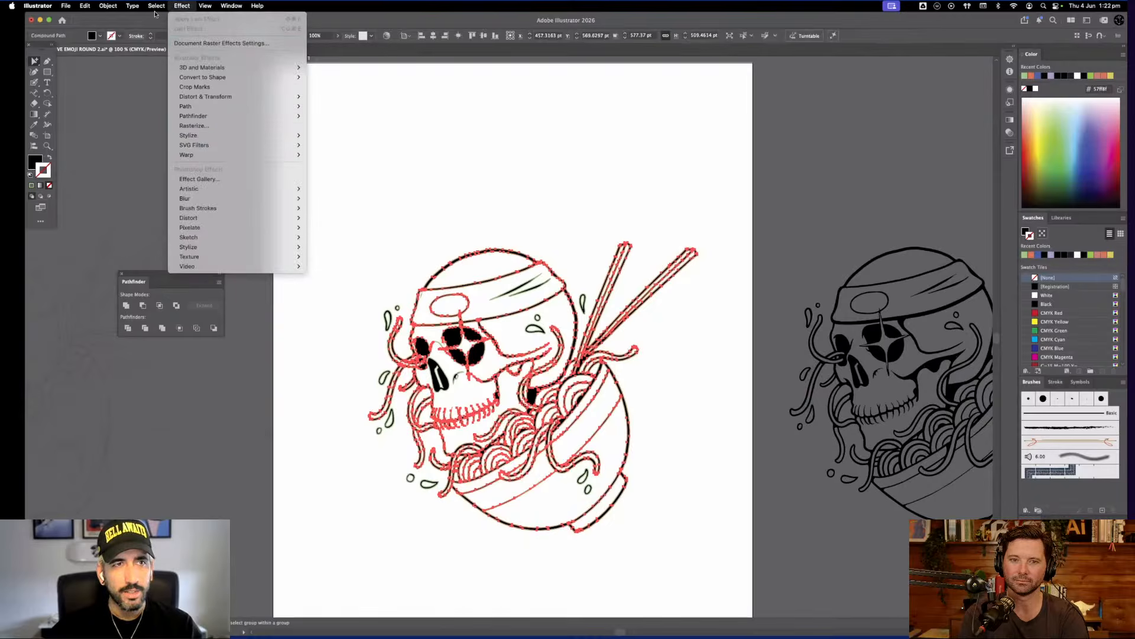
mouse_move(157, 6)
mouse_move(189, 96)
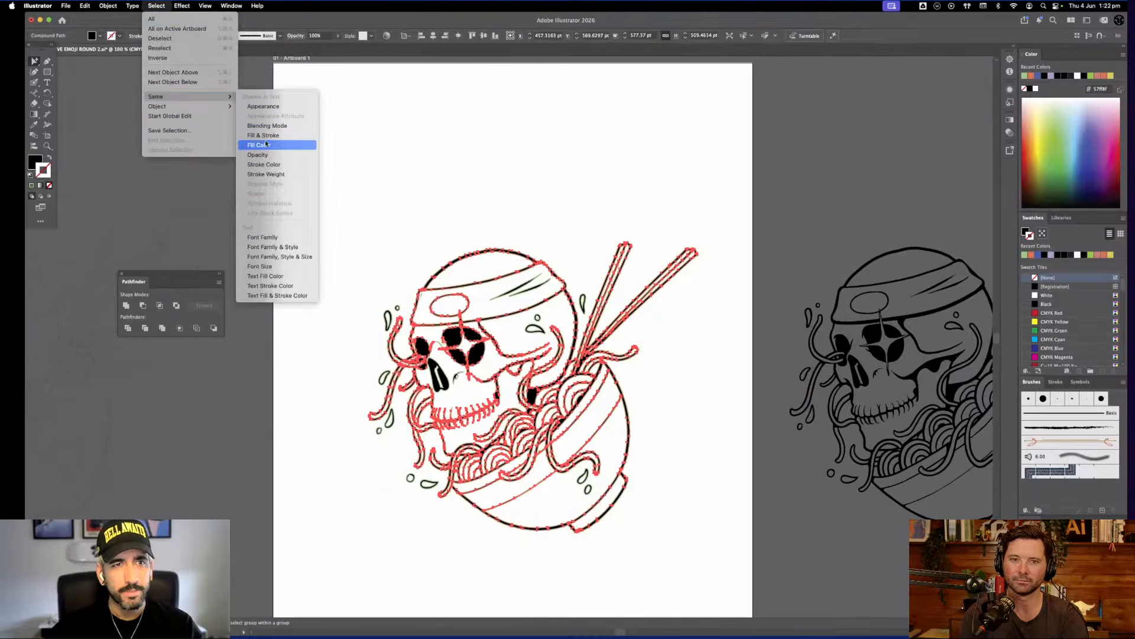
click(260, 144)
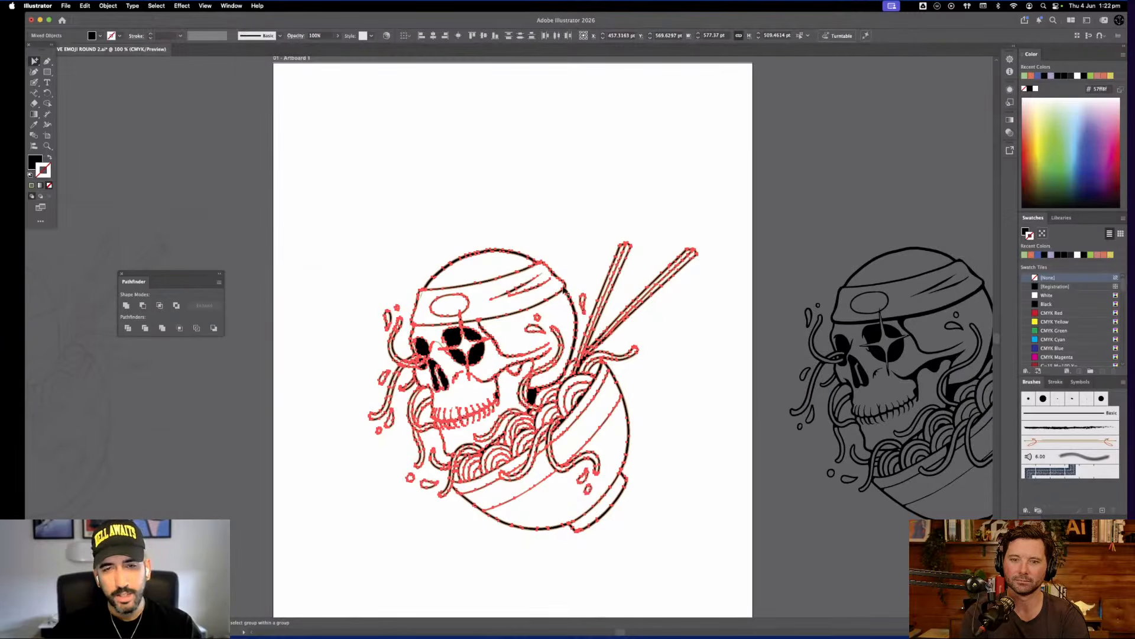
Isolate the thinned black line art by copying it, clearing the artboard's artwork and pasting it back in the same position
key(super+c)
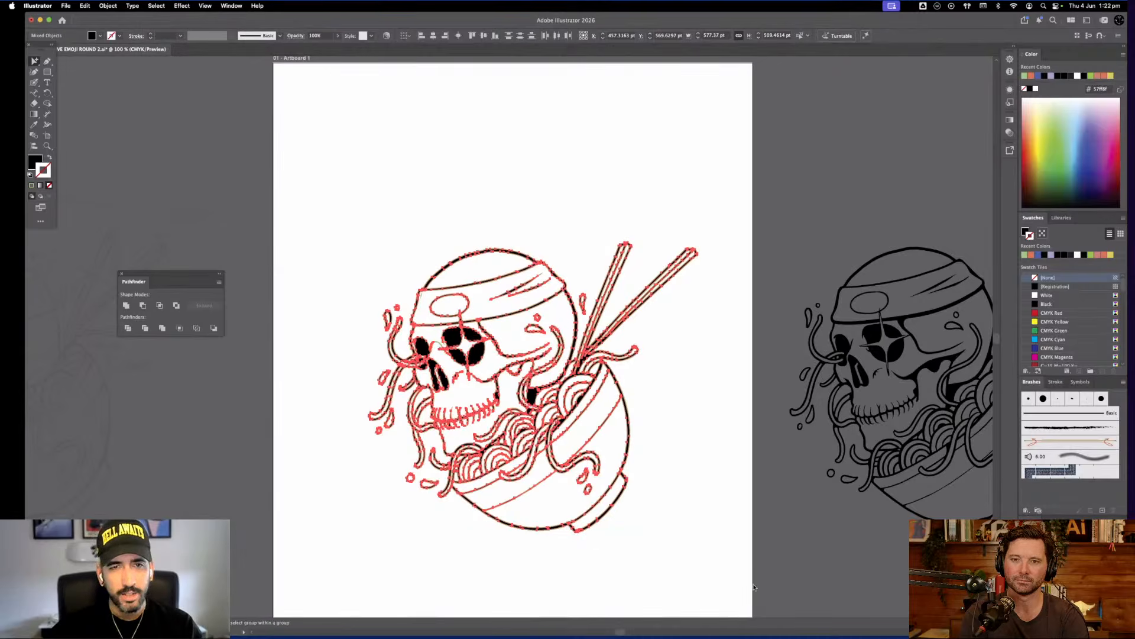
scroll(754, 588, down, 1)
key(Delete)
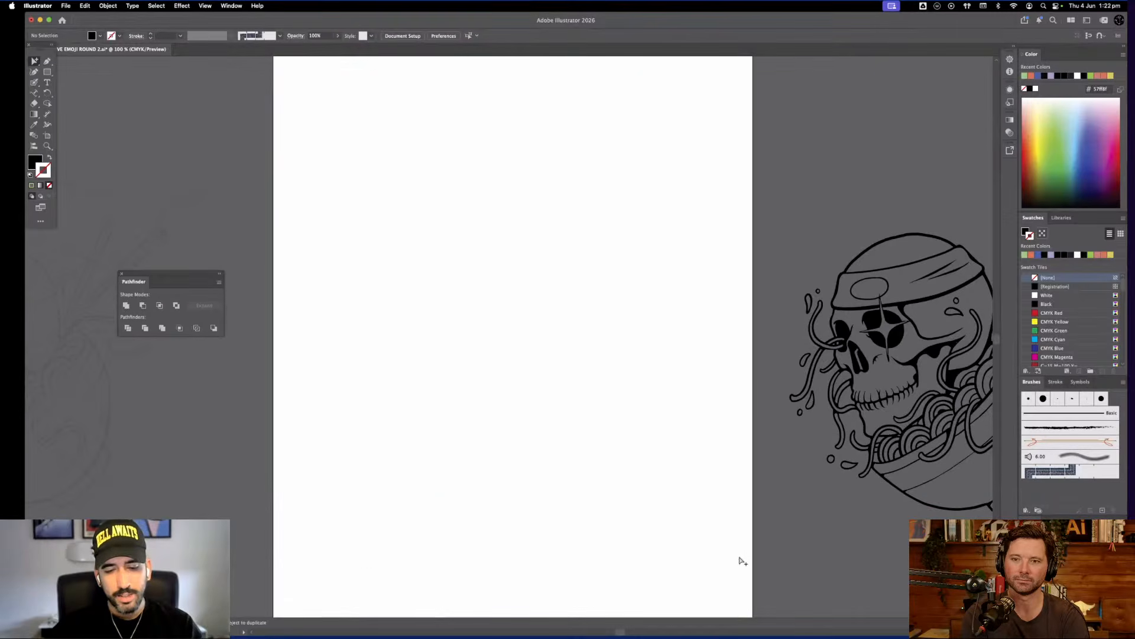
key(super+v)
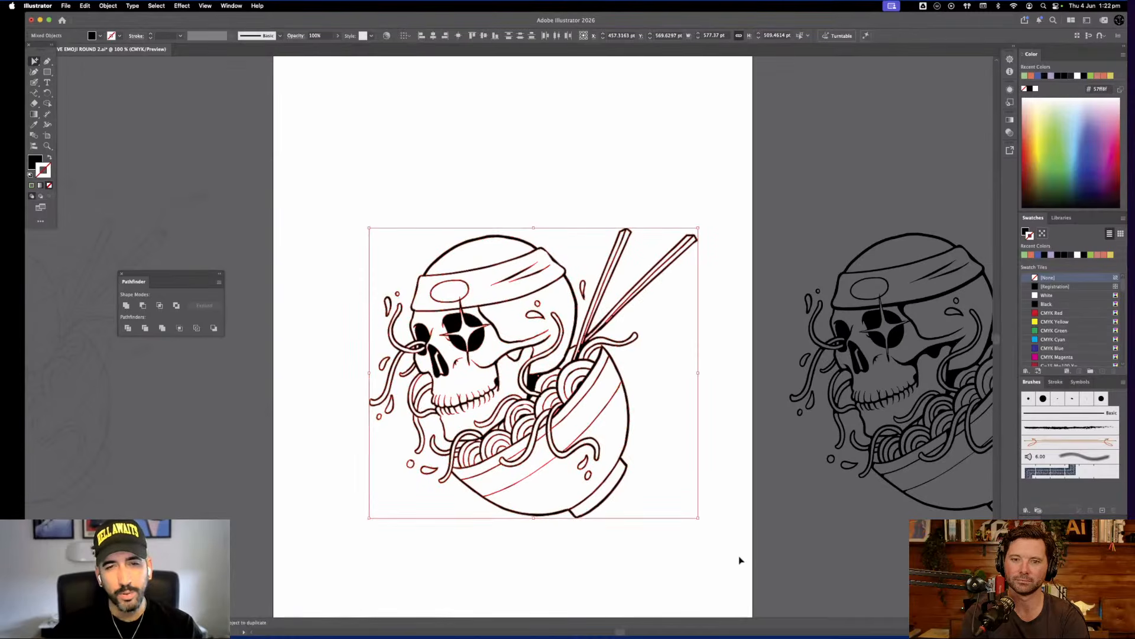
Try grouping the pasted black line art pieces
key(super+g)
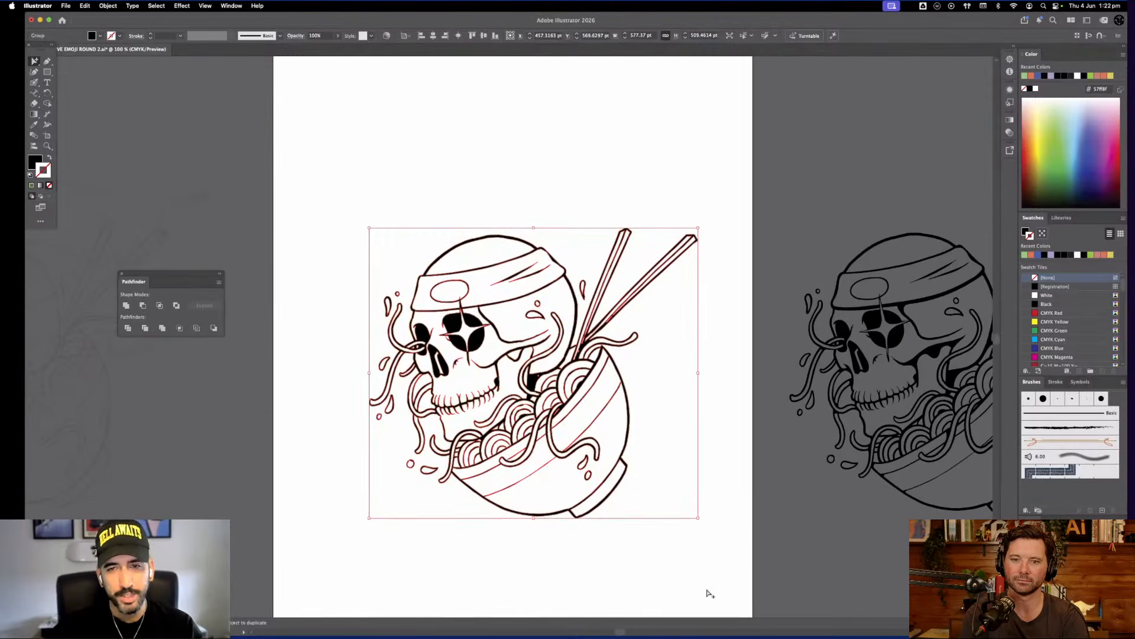
click(631, 349)
key(super+z)
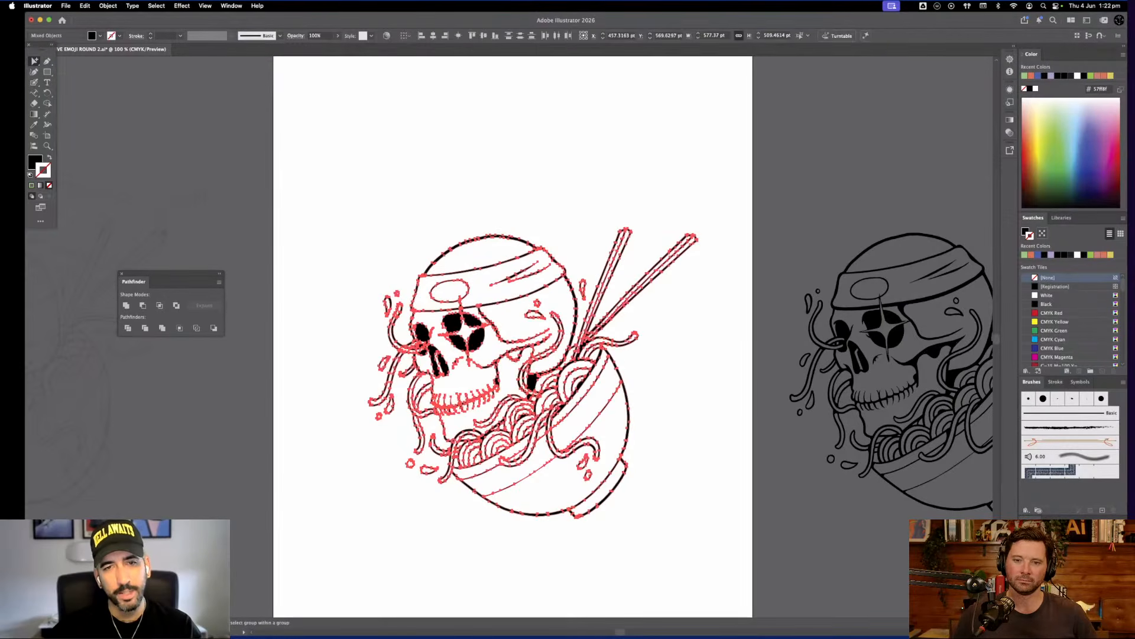
Try moving a piece of the ungrouped black line art away, and undo the move
key(super+shift+a)
drag(35, 61, 70, 94)
drag(617, 319, 322, 117)
key(super+z)
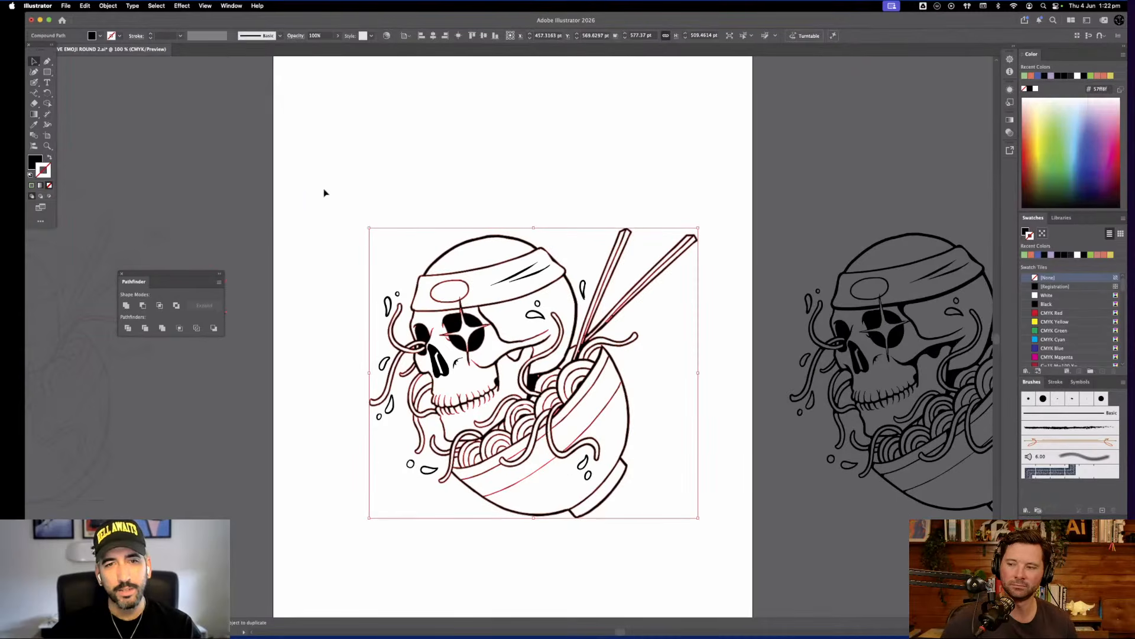
Group all pieces of the black line art and move the group slightly up on the artboard
drag(304, 171, 717, 548)
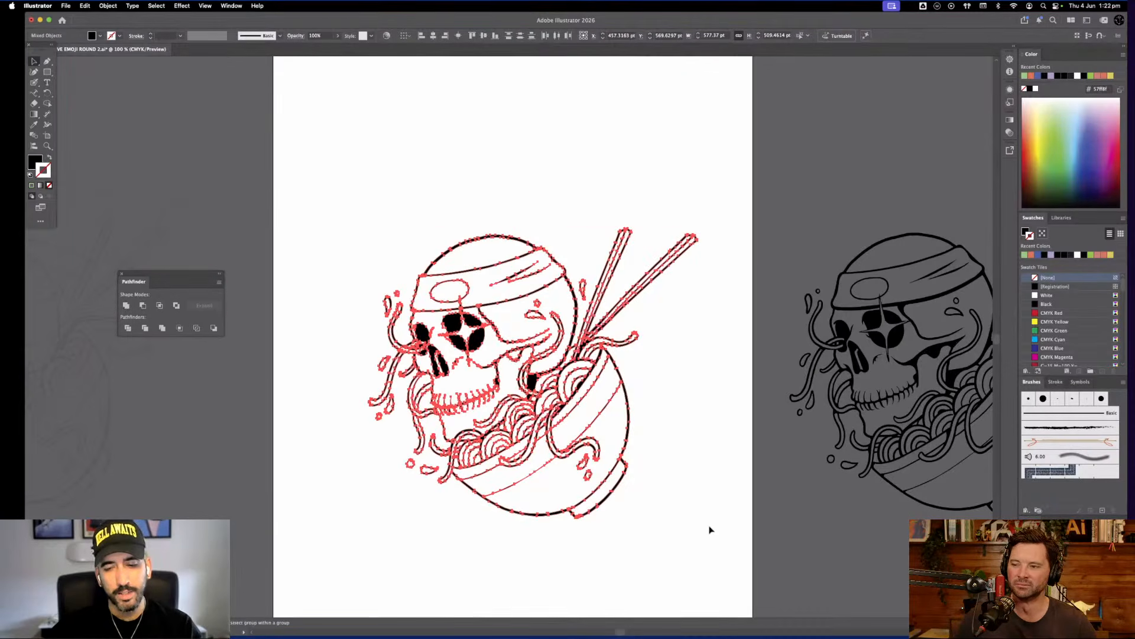
key(Delete)
key(super+z)
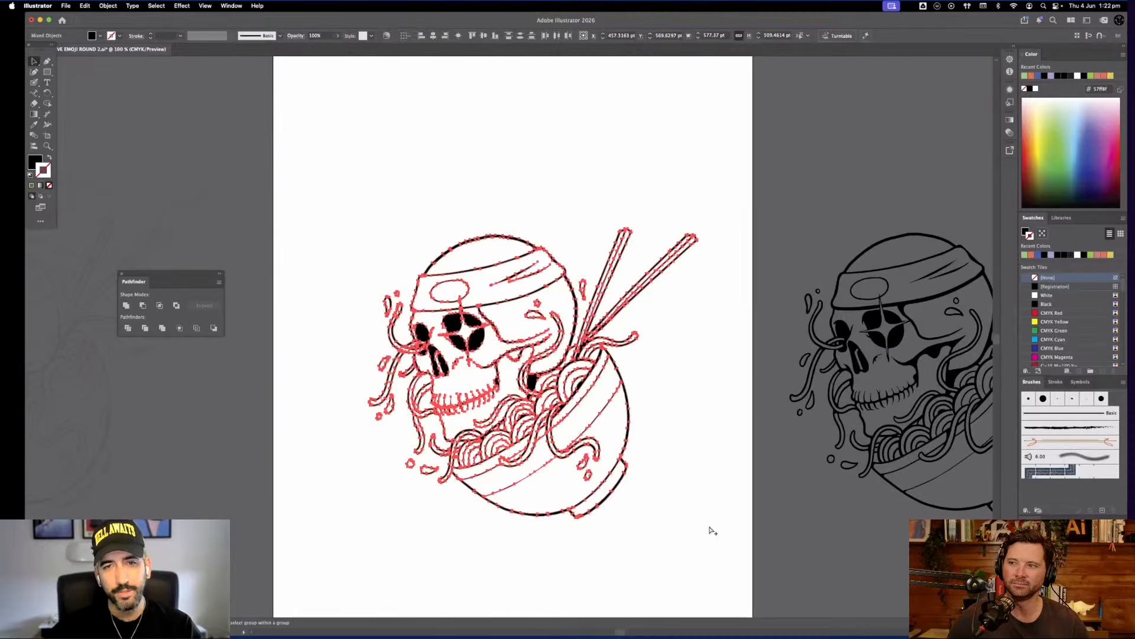
key(super+g)
click(657, 490)
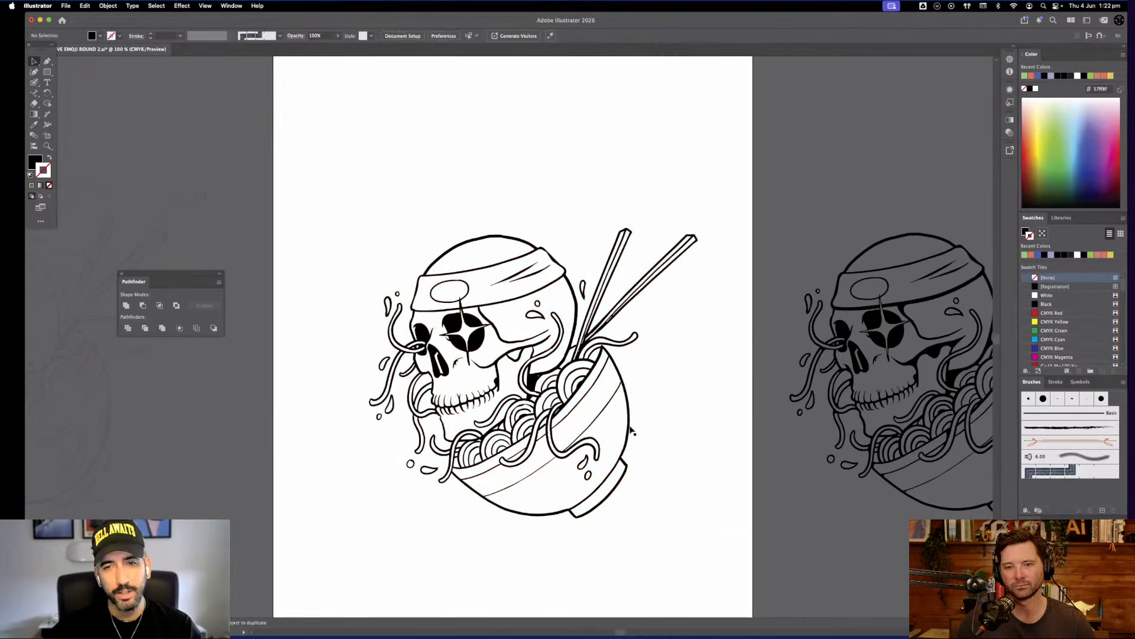
drag(630, 428, 621, 380)
click(576, 380)
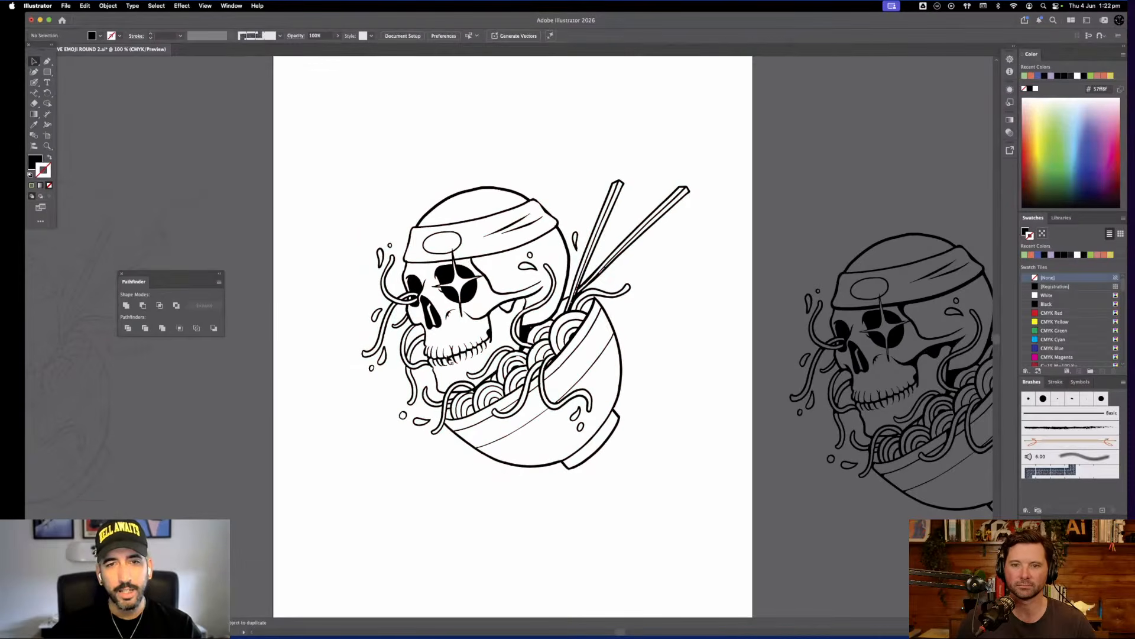
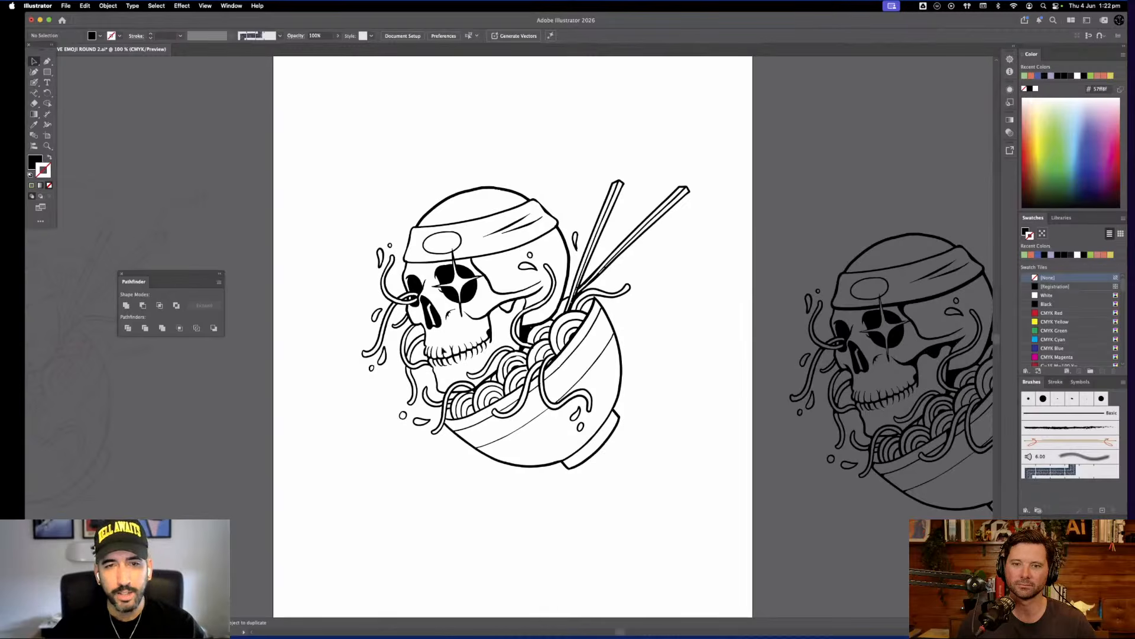
key(super+equal)
key(super+equal)
key(super+equal)
key(super+minus)
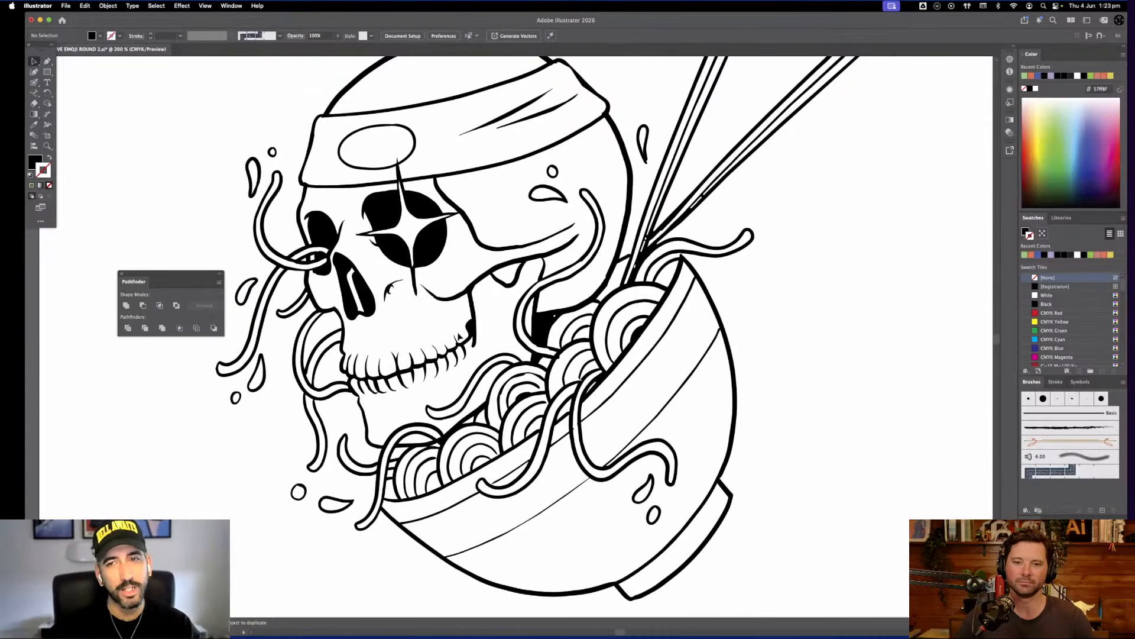
key(super+minus)
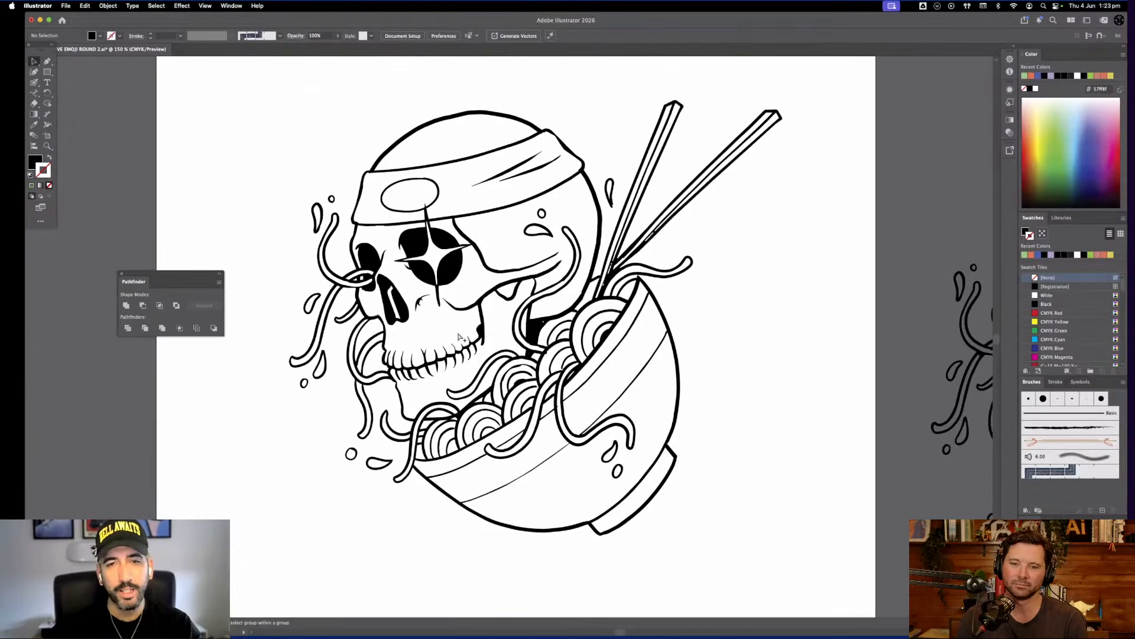
key(super+minus)
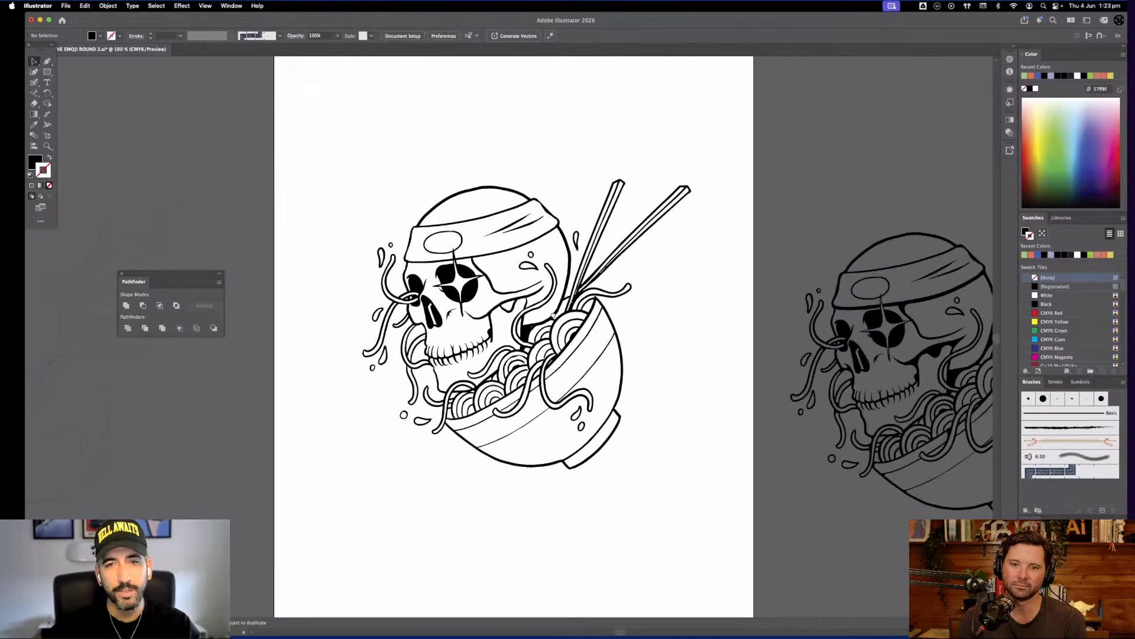
Paint over the white gaps at the base of the chopsticks with a black Blob Brush
drag(553, 315, 491, 379)
key(super+plus)
key(super+plus)
key(super+plus)
key(super+plus)
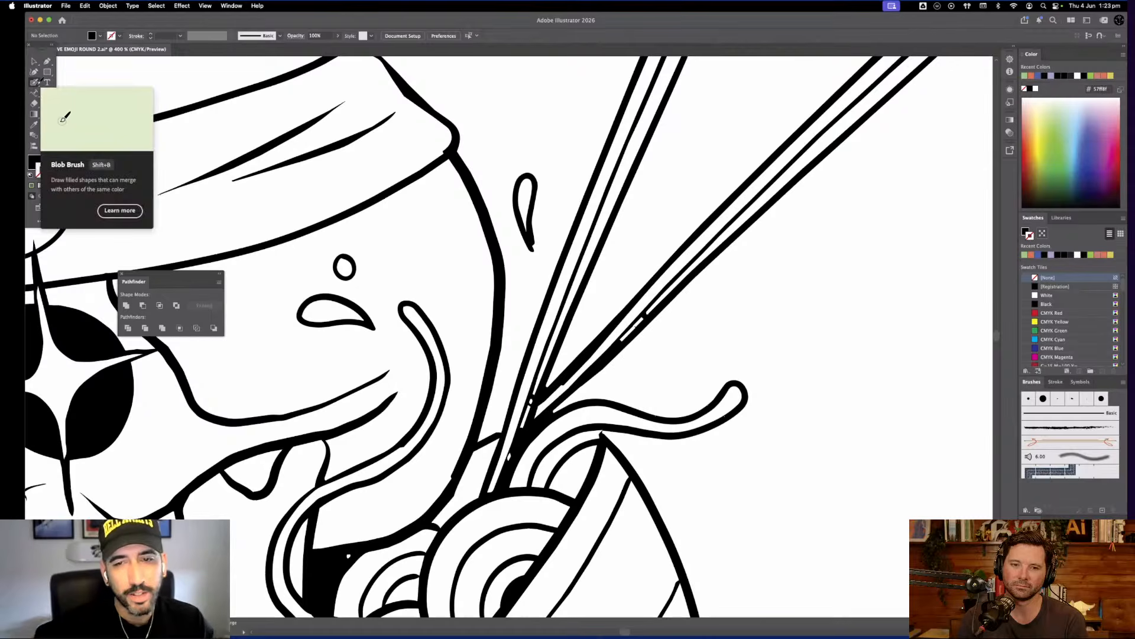
key(shift+x)
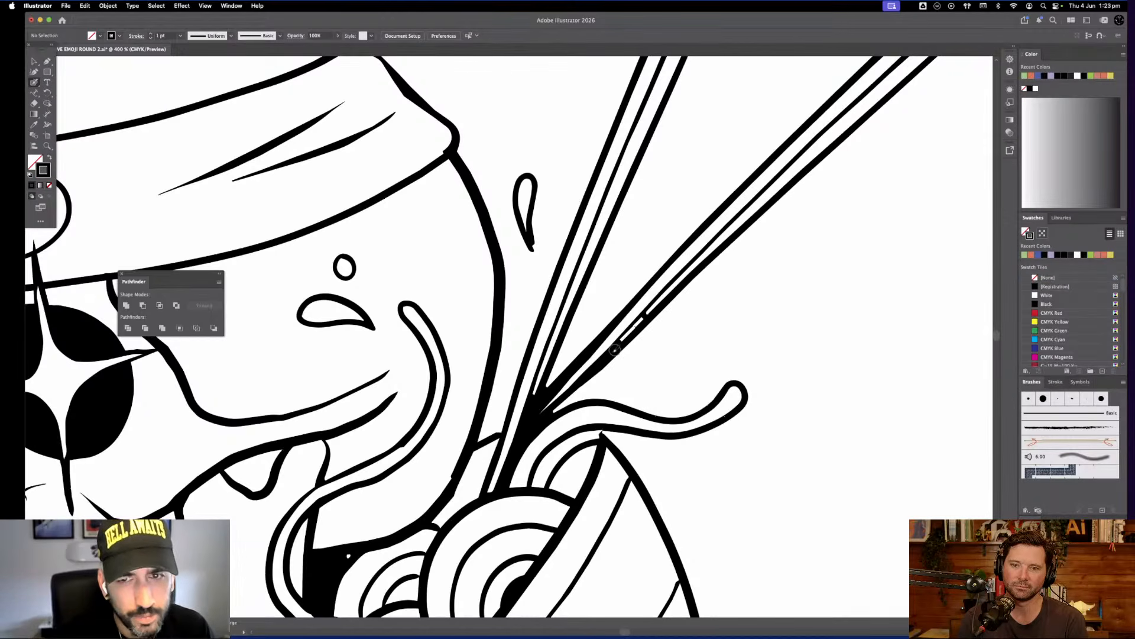
mouse_move(624, 338)
mouse_down()
mouse_move(672, 290)
mouse_move(601, 362)
mouse_up()
Thicken the outer arc of the noodle coil beside the jaw with a black Blob Brush stroke
scroll(566, 399, down, 5)
scroll(567, 400, left, 5)
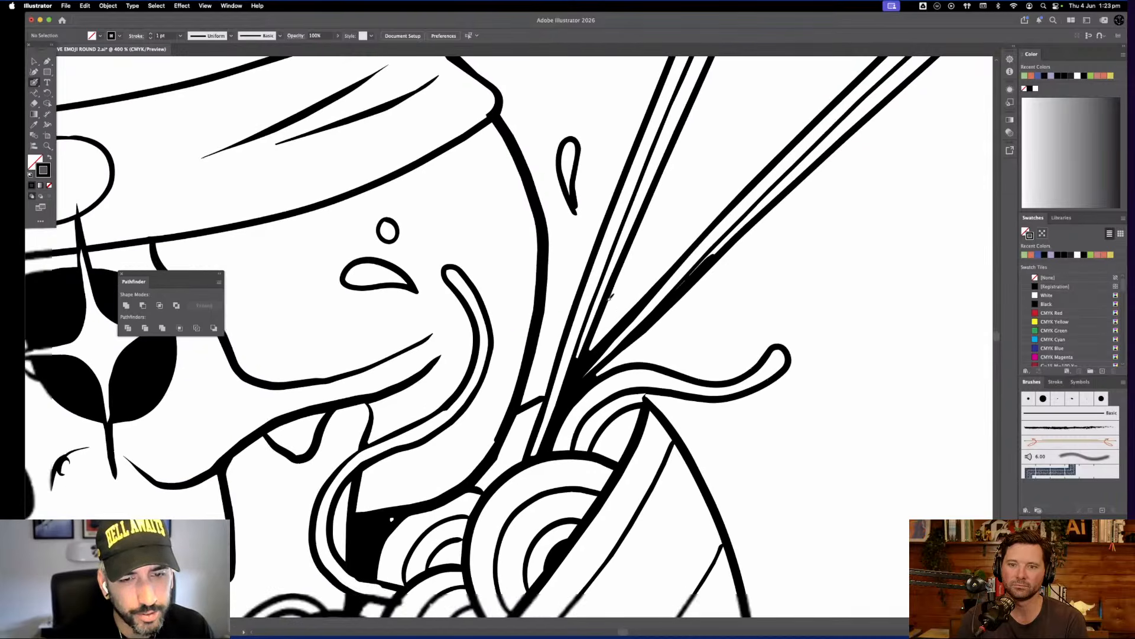
scroll(532, 471, down, 1)
scroll(533, 471, left, 1)
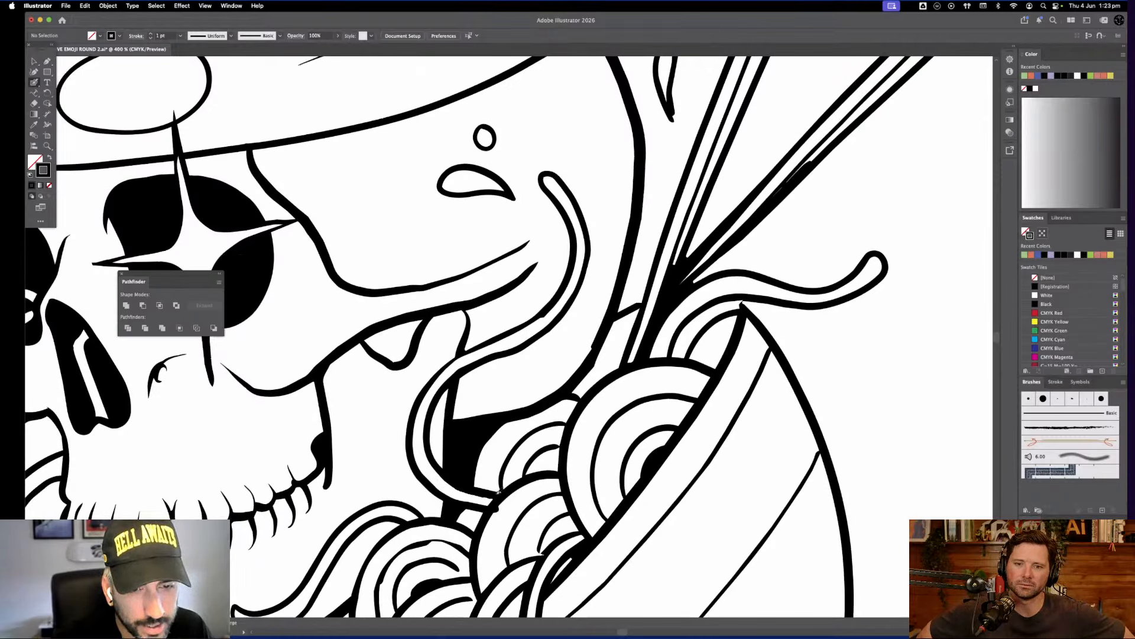
scroll(486, 491, down, 3)
scroll(486, 491, left, 1)
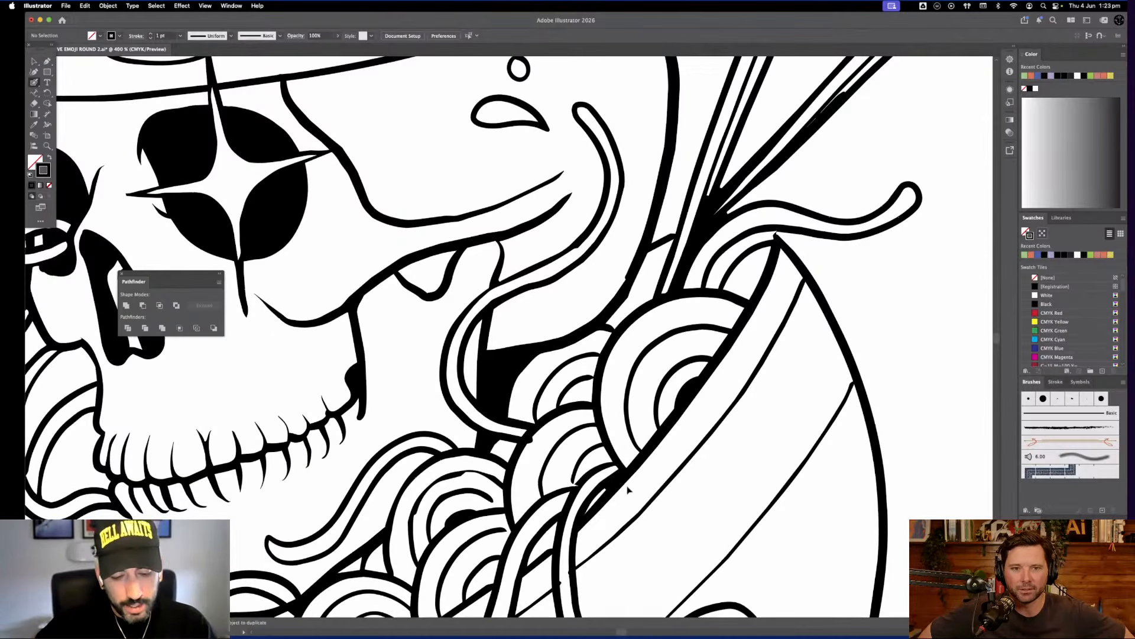
key(super+y)
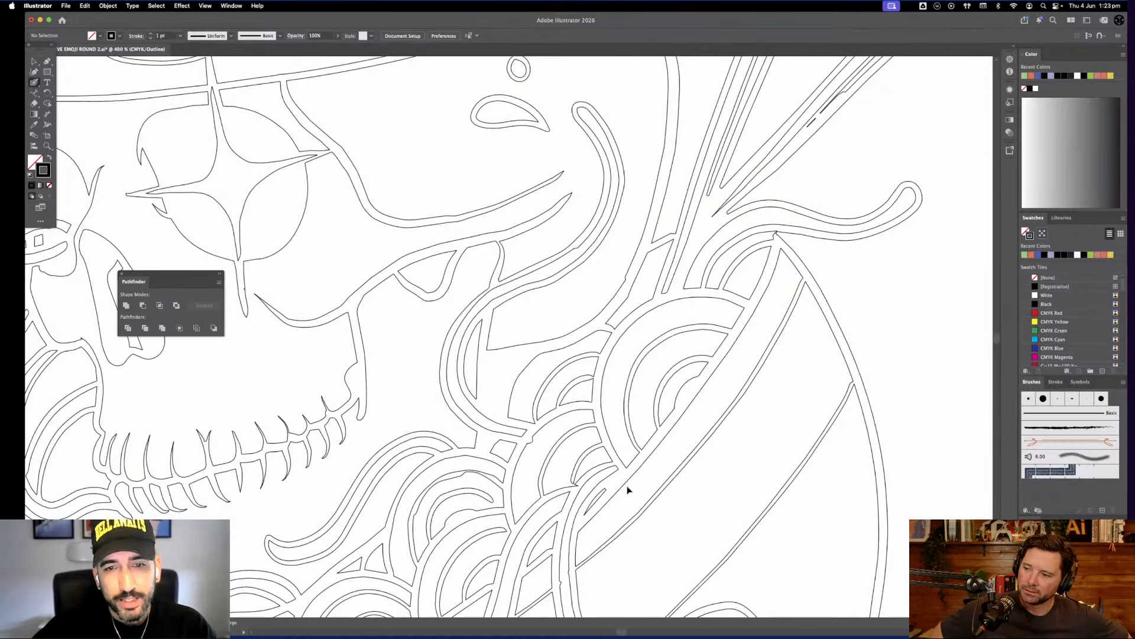
key(super+y)
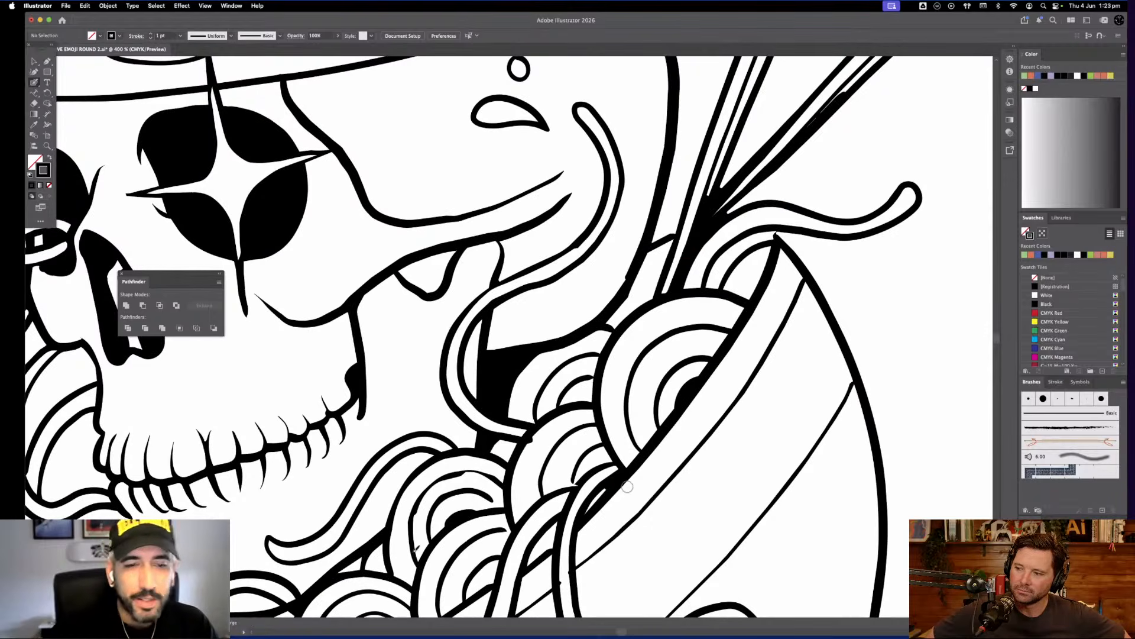
mouse_move(418, 562)
mouse_down()
mouse_move(413, 526)
mouse_move(435, 482)
mouse_move(506, 483)
mouse_up()
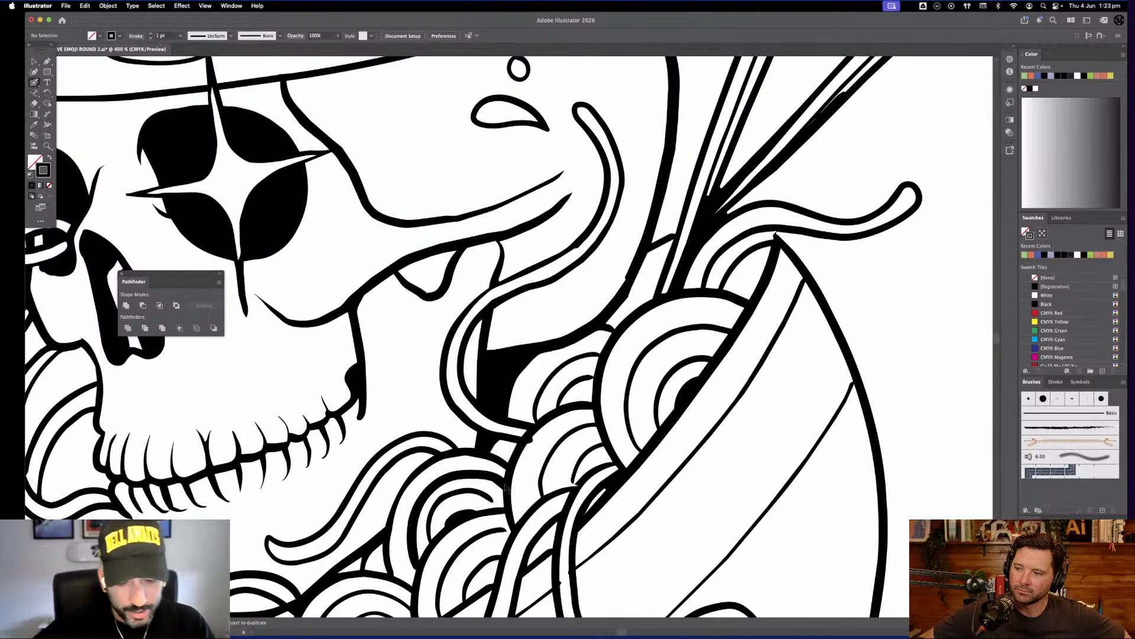
Examine the painted line art in outline and preview modes, along with the whole illustration
key(super+y)
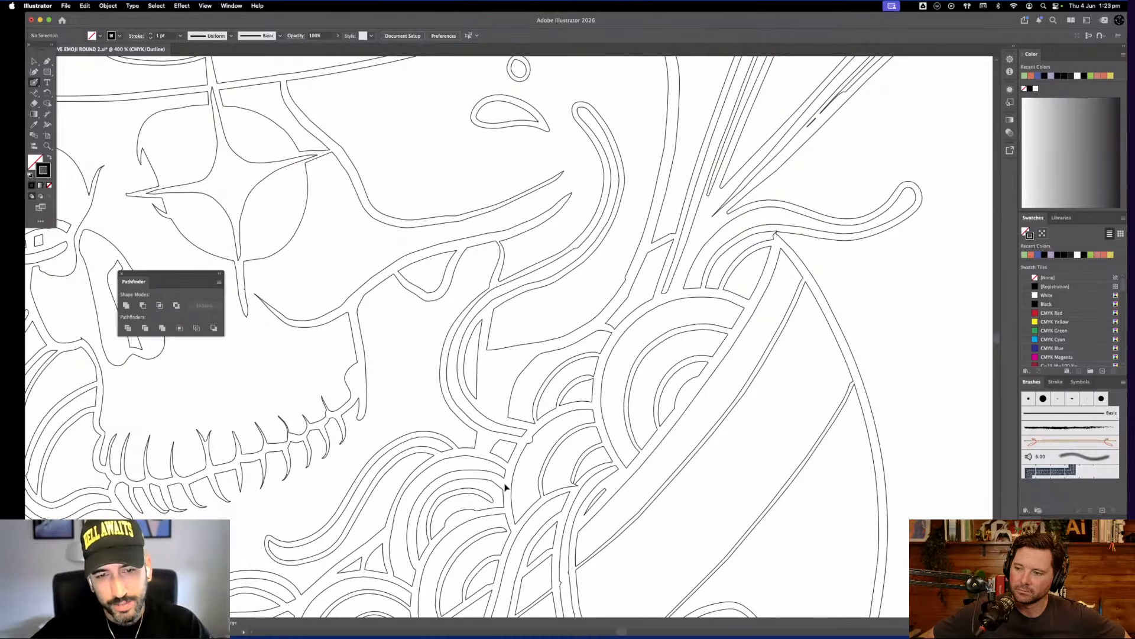
key(super+y)
key(super+y)
key(super+y)
key(super+y)
key(super+y)
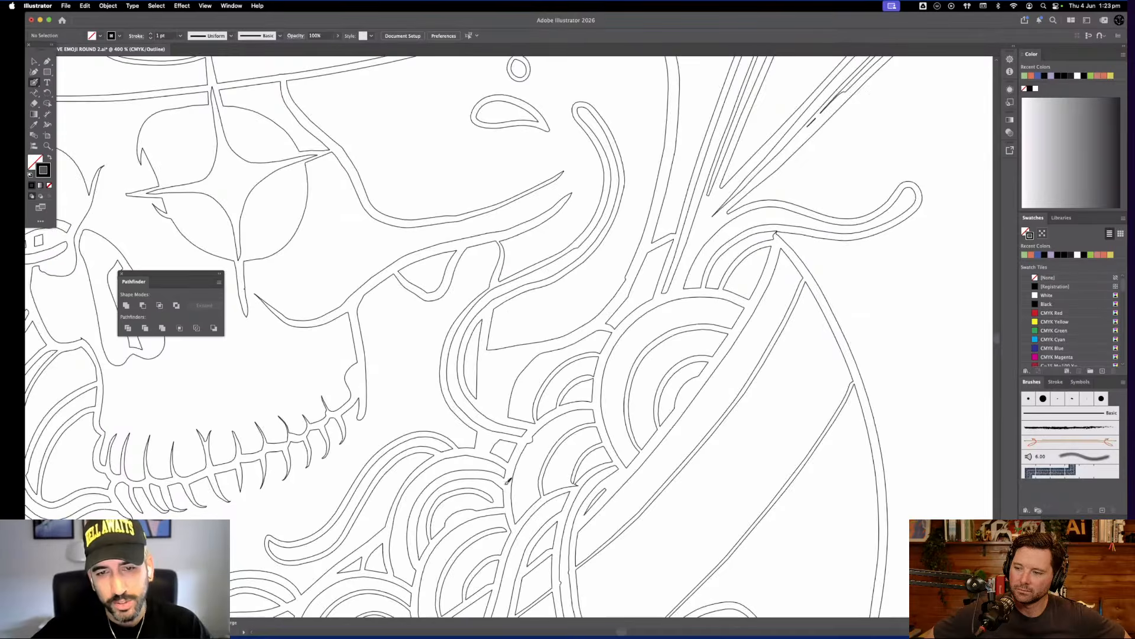
key(super+minus)
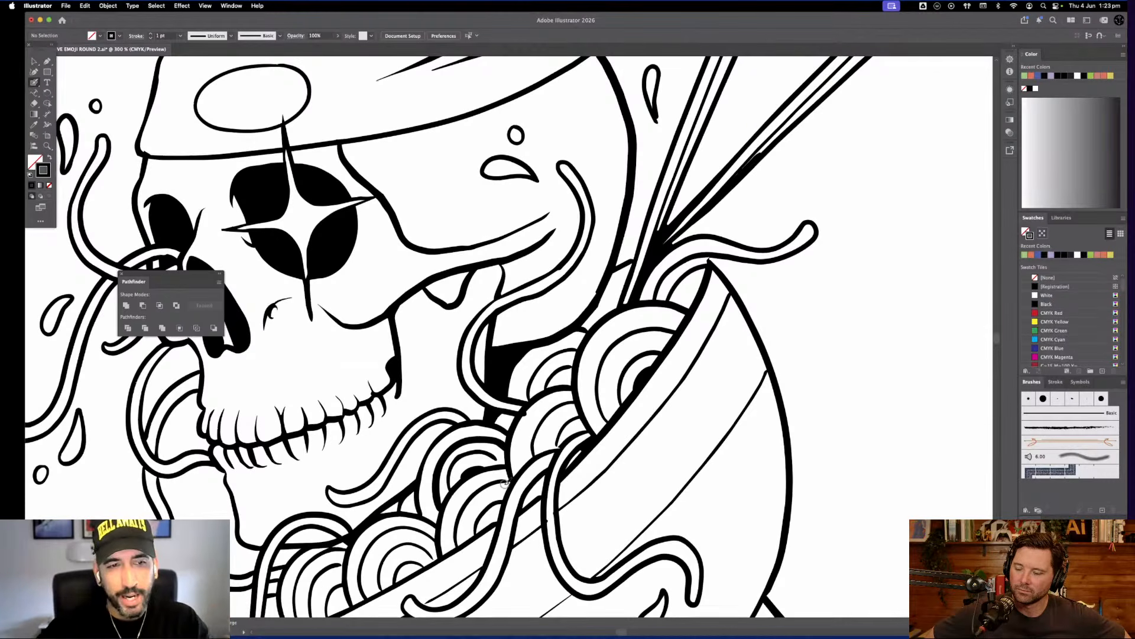
key(super+minus)
key(super+minus)
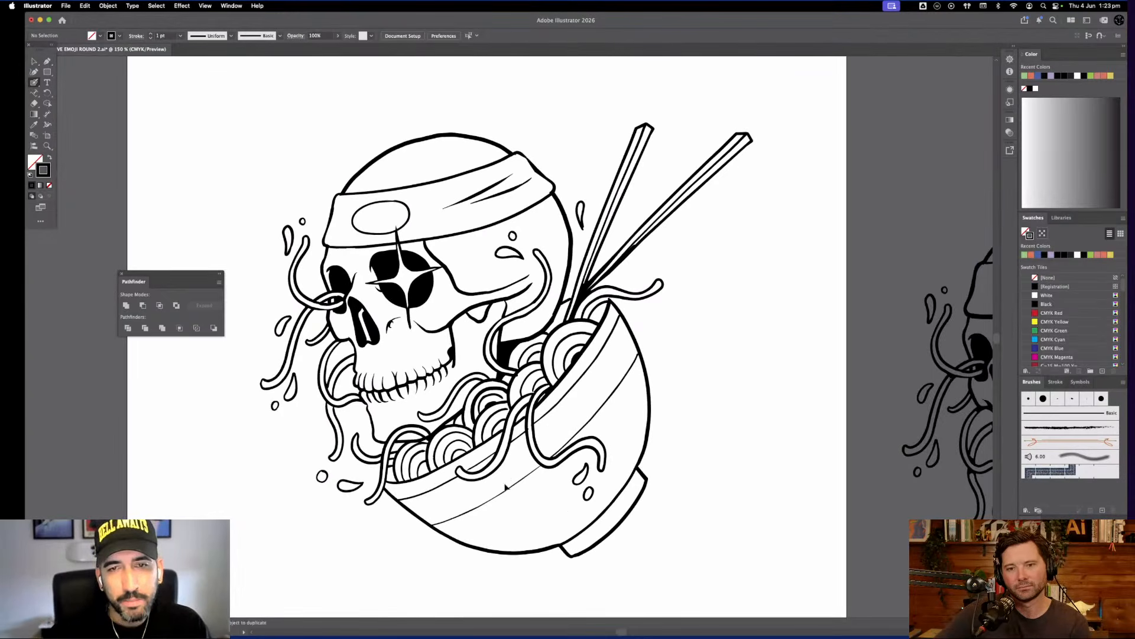
Set the brush's stroke color to #ff2a00 and circle the noodle line junction beside the large coil
key(super+equal)
key(super+equal)
key(super+equal)
key(super+equal)
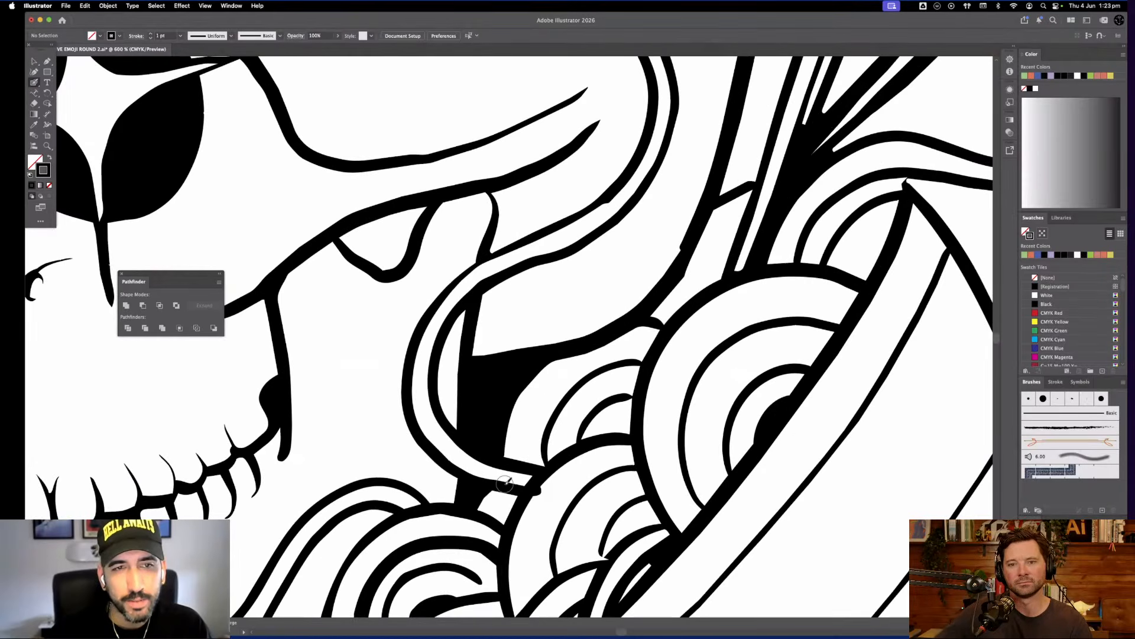
double_click(47, 175)
click(673, 514)
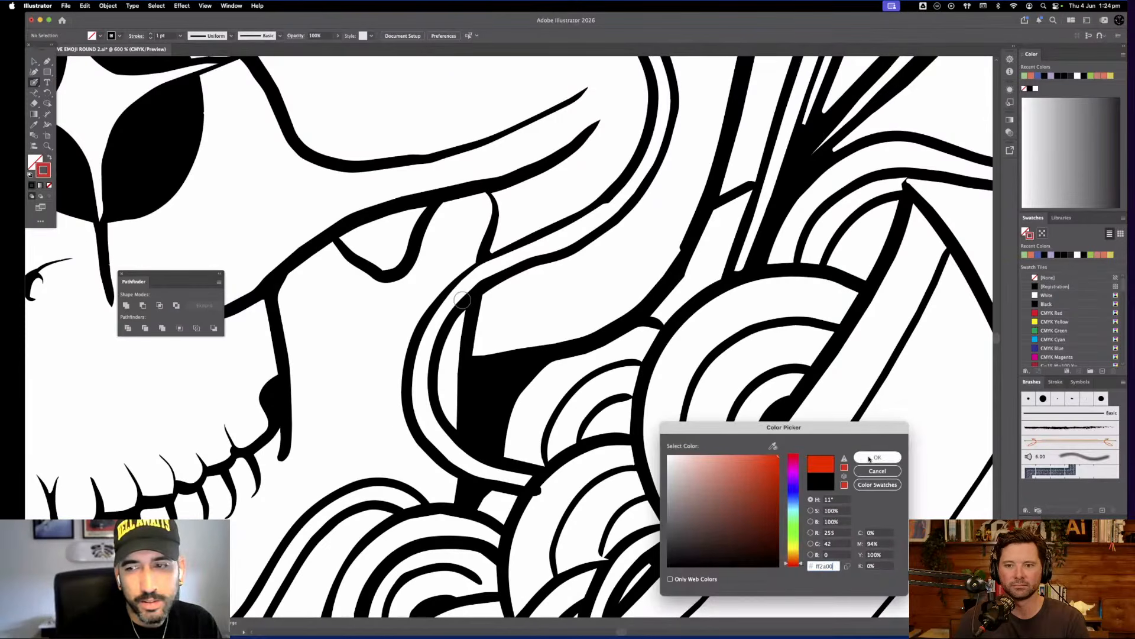
click(869, 458)
scroll(699, 437, up, 5)
scroll(699, 437, right, 4)
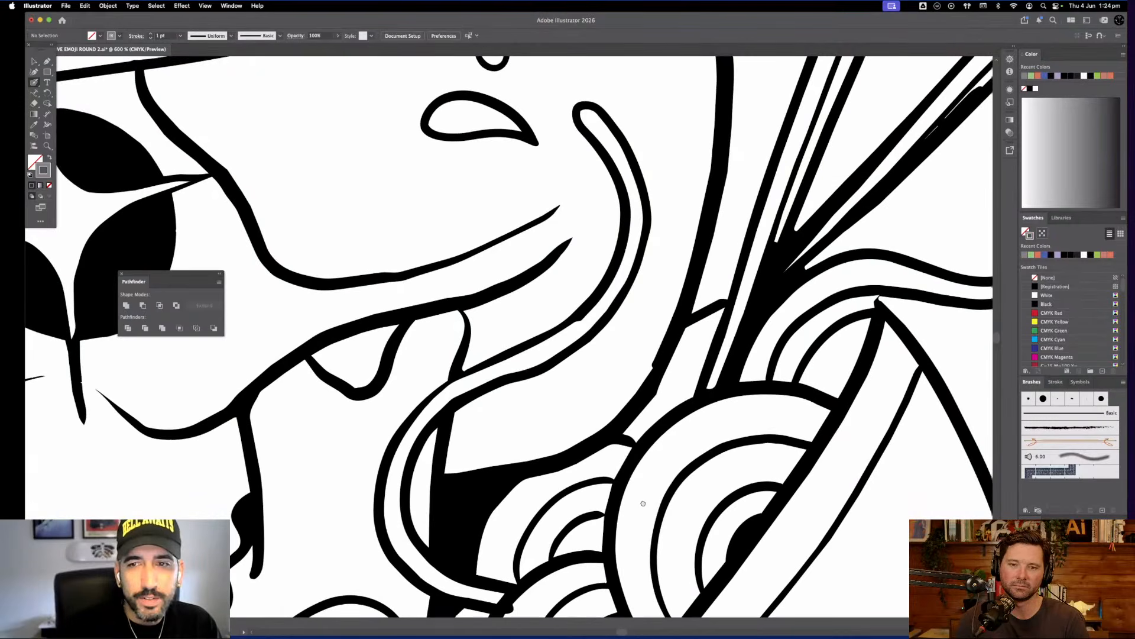
scroll(699, 427, down, 7)
scroll(699, 427, left, 5)
mouse_move(659, 352)
mouse_down()
mouse_move(647, 385)
mouse_move(662, 353)
mouse_up()
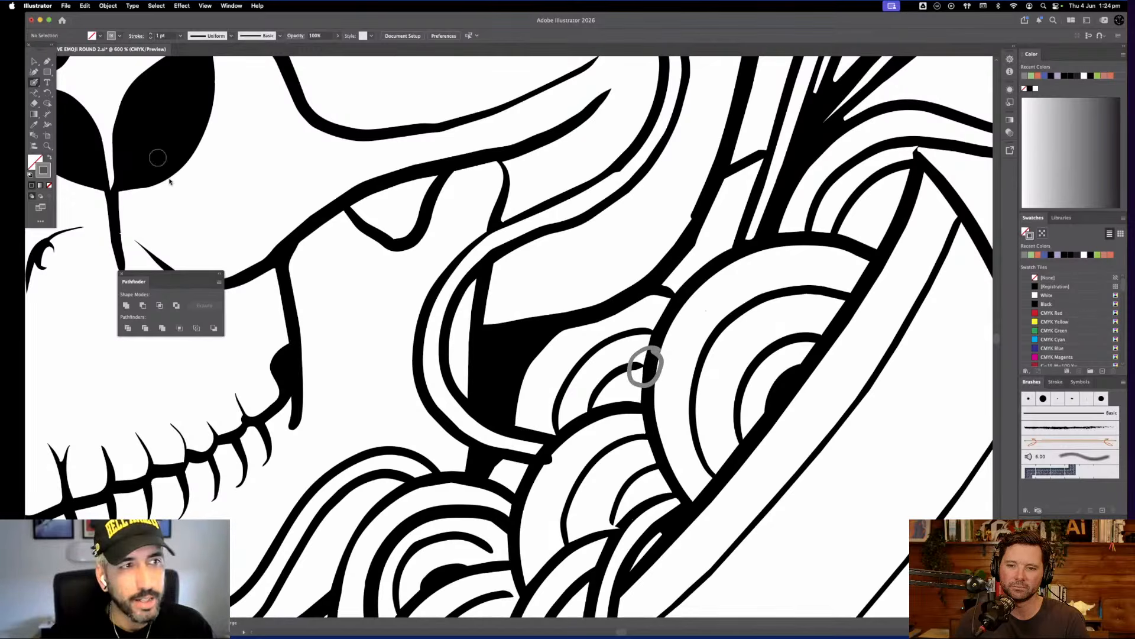
Switch the color mode from Grayscale to RGB and recolor the drawn circle with a coral-red fill and no stroke
click(1122, 57)
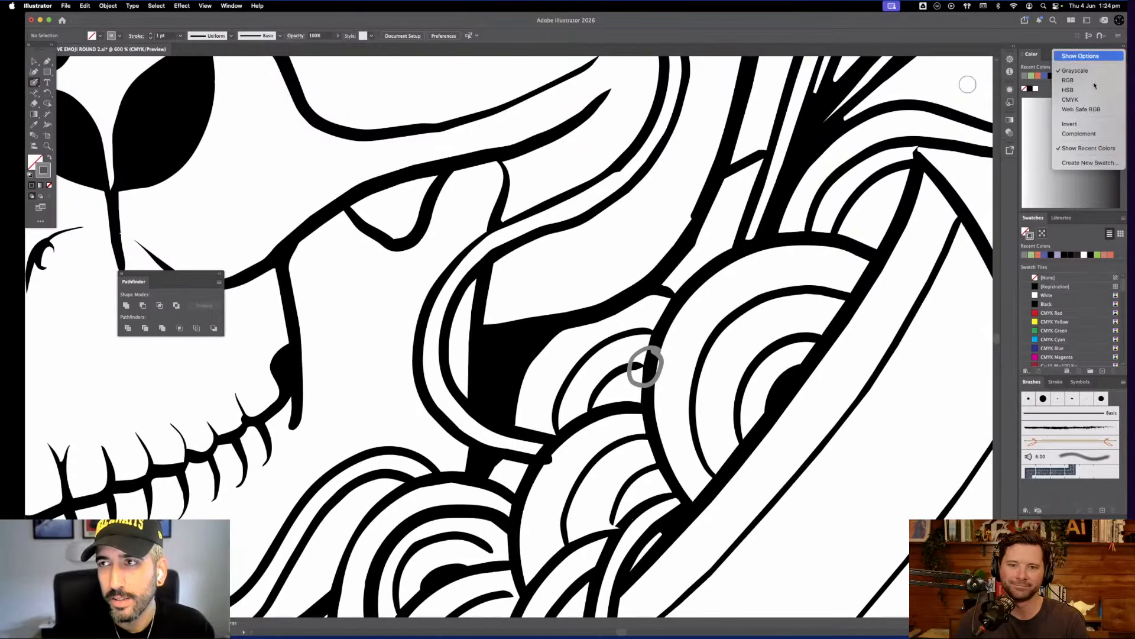
click(1068, 80)
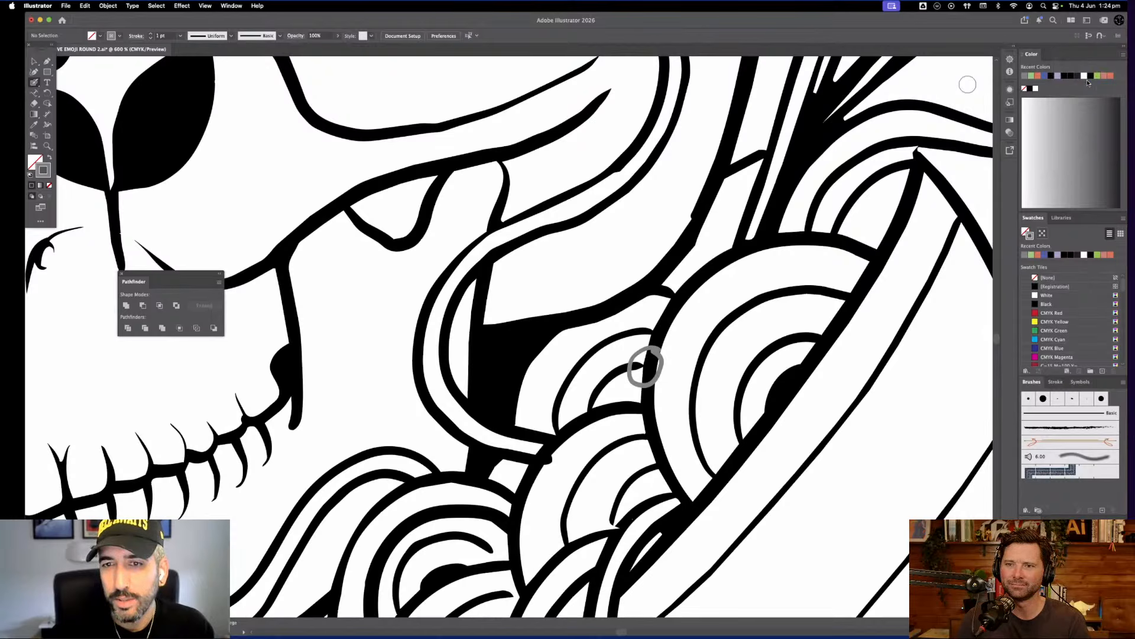
click(33, 62)
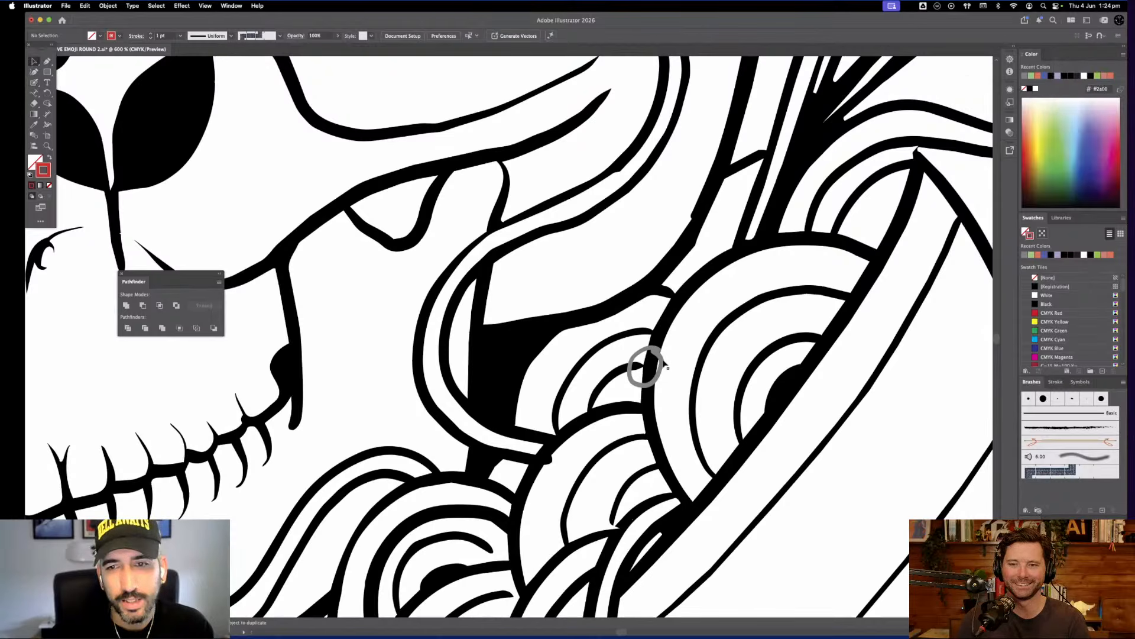
click(642, 363)
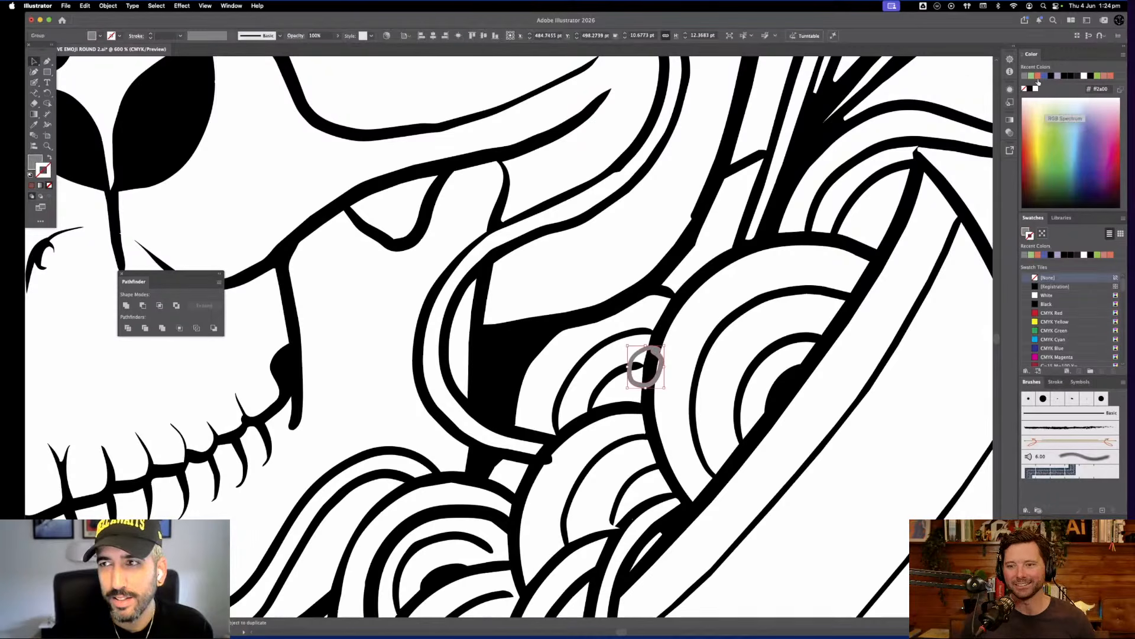
click(1030, 98)
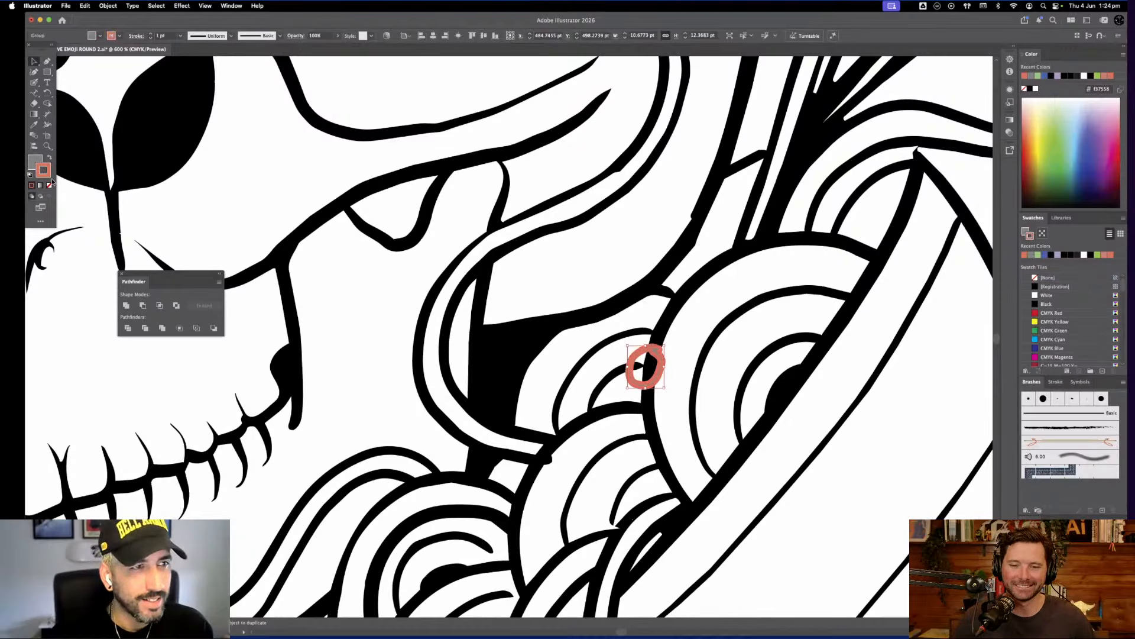
click(50, 184)
click(570, 373)
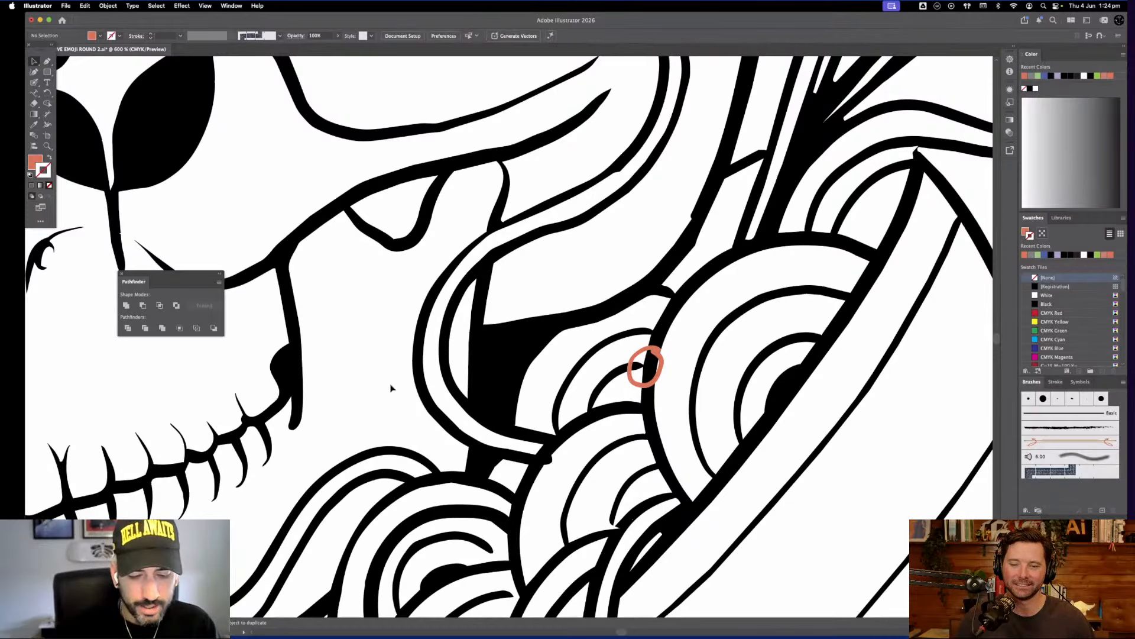
Draw a coral-red arrow with the Blob Brush pointing at the teeth line near the back of the jaw
mouse_move(550, 433)
mouse_down()
mouse_move(559, 439)
mouse_move(569, 387)
mouse_move(588, 411)
mouse_up()
scroll(546, 465, left, 10)
scroll(588, 414, left, 8)
scroll(589, 414, up, 4)
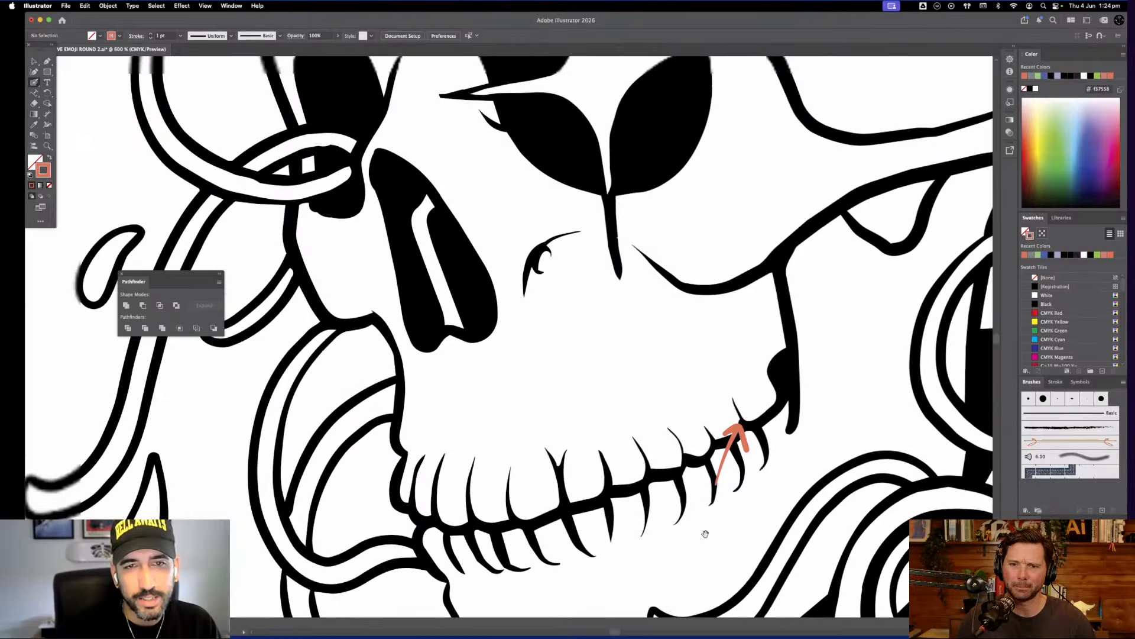
Circle the eye star's lower tip and the noodle crossing at the other eye socket in coral red
scroll(609, 503, up, 8)
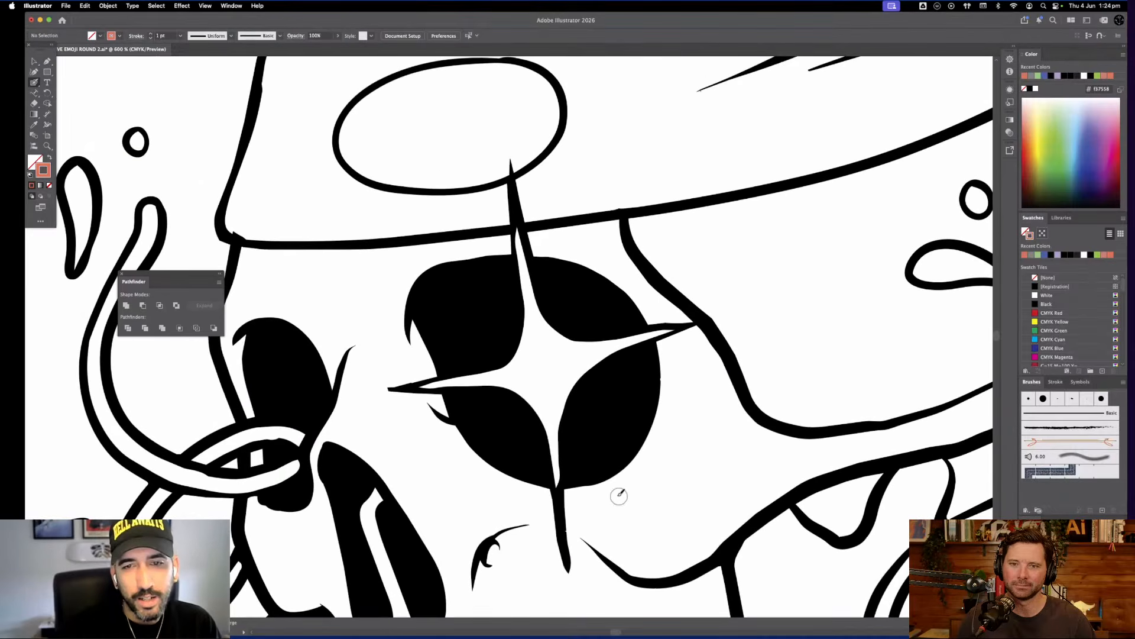
mouse_move(567, 457)
mouse_down()
mouse_move(546, 533)
mouse_move(601, 495)
mouse_move(571, 458)
mouse_up()
scroll(671, 502, left, 10)
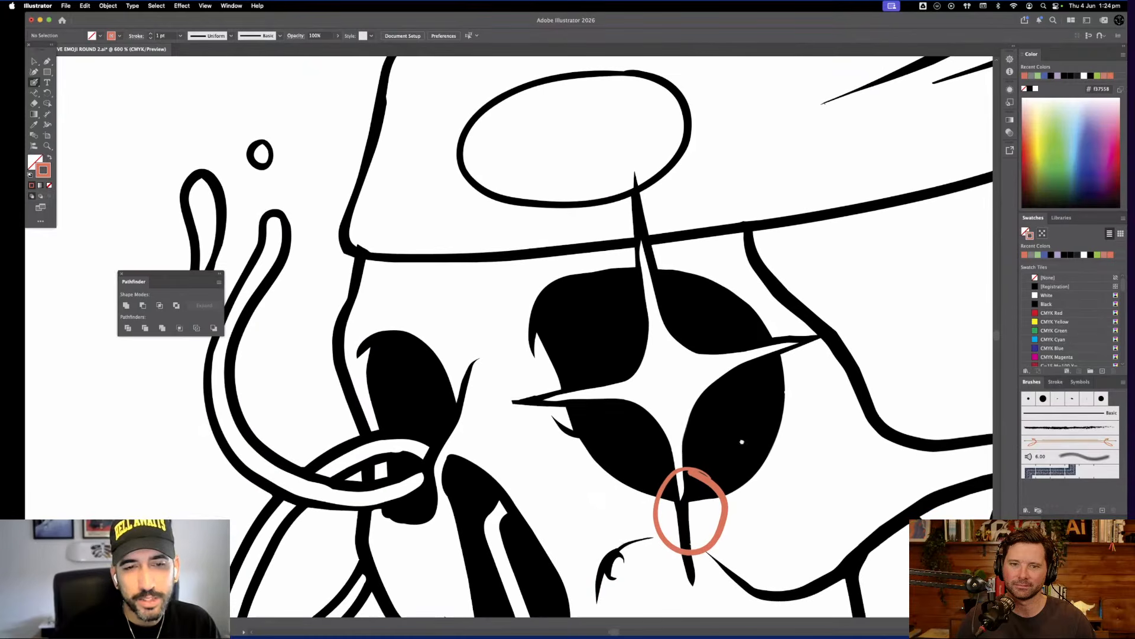
mouse_move(536, 430)
mouse_down()
mouse_move(491, 433)
mouse_move(508, 498)
mouse_move(510, 424)
mouse_up()
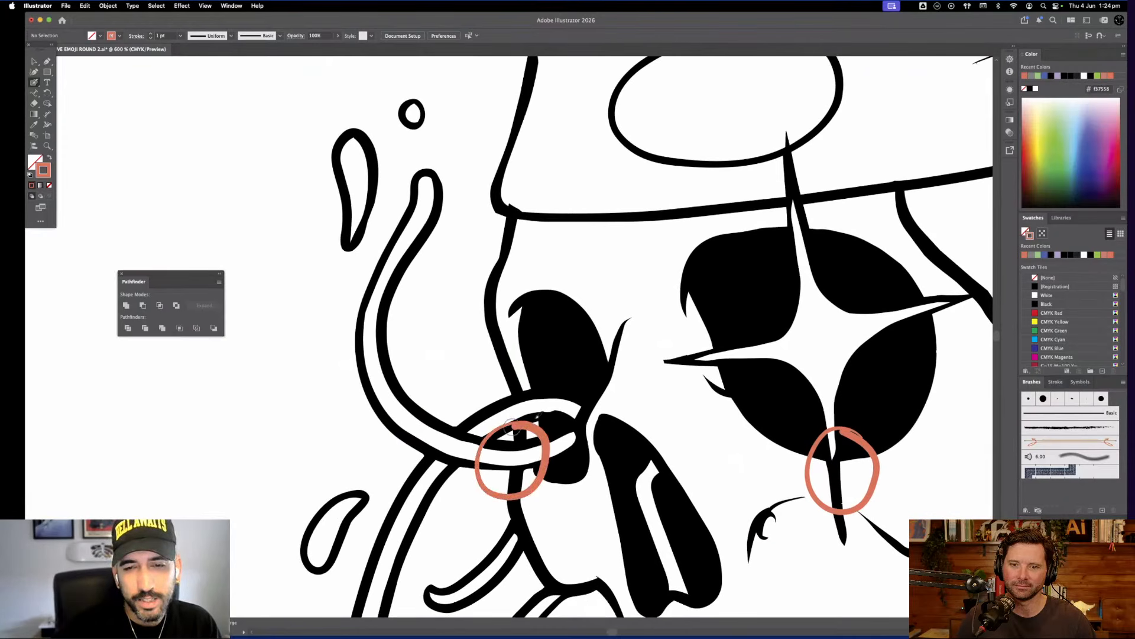
Move the whole annotated skull-and-ramen artwork off the artboard, above the clean copy beside it, and deselect it
scroll(535, 418, down, 2)
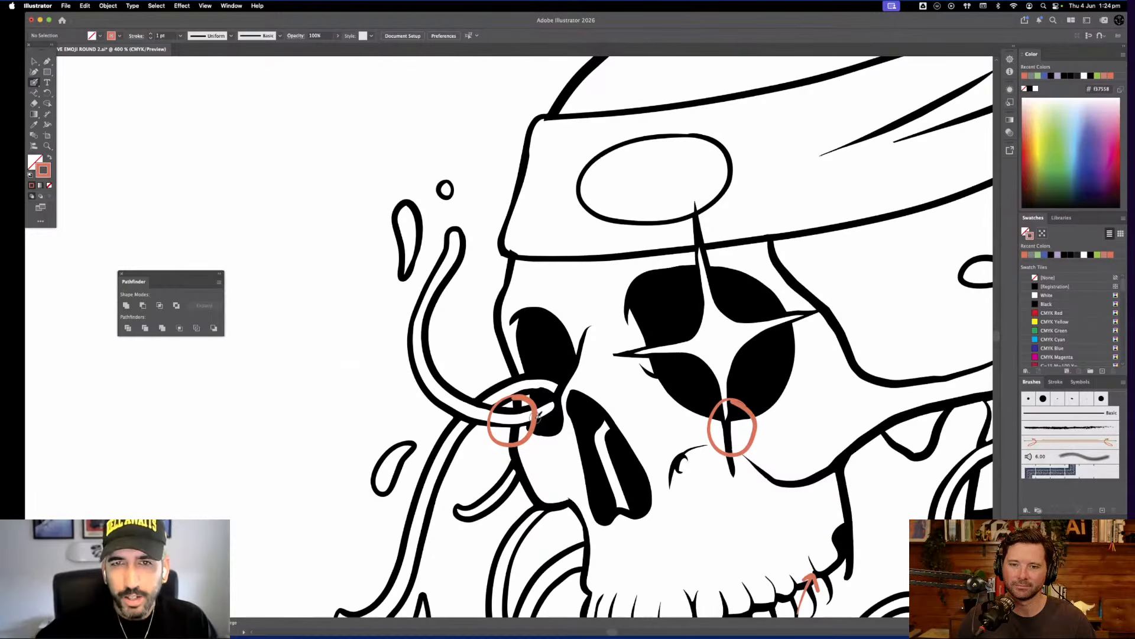
key(super+minus)
key(super+minus)
key(super+minus)
drag(637, 423, 467, 373)
click(34, 62)
drag(211, 72, 760, 596)
key(Delete)
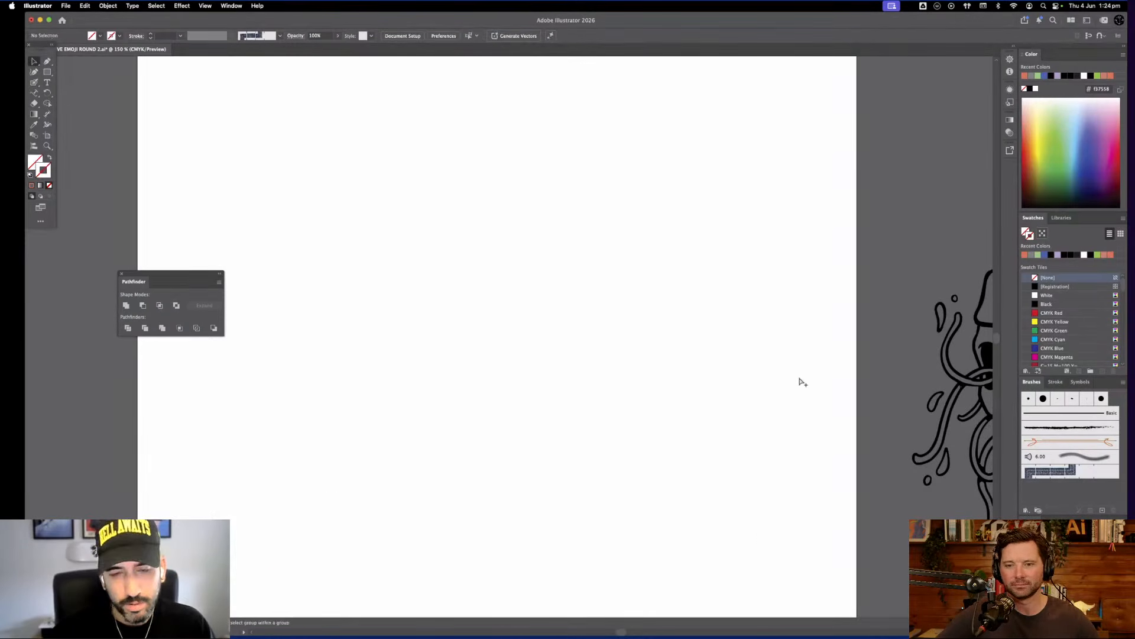
key(super+z)
key(super+minus)
key(super+minus)
key(super+minus)
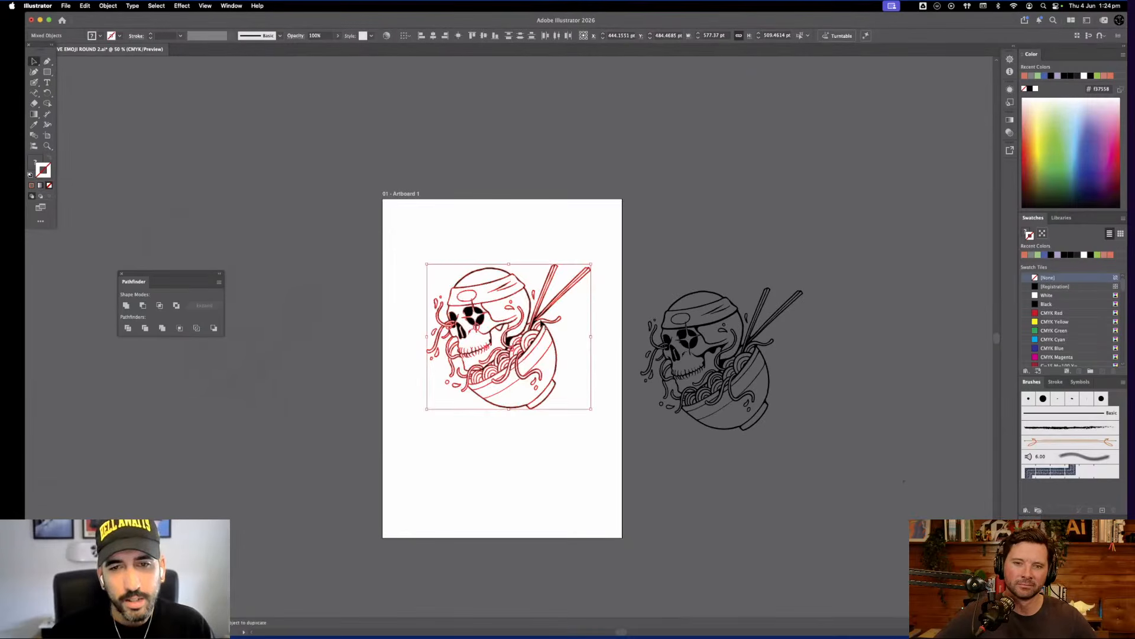
drag(535, 322, 739, 159)
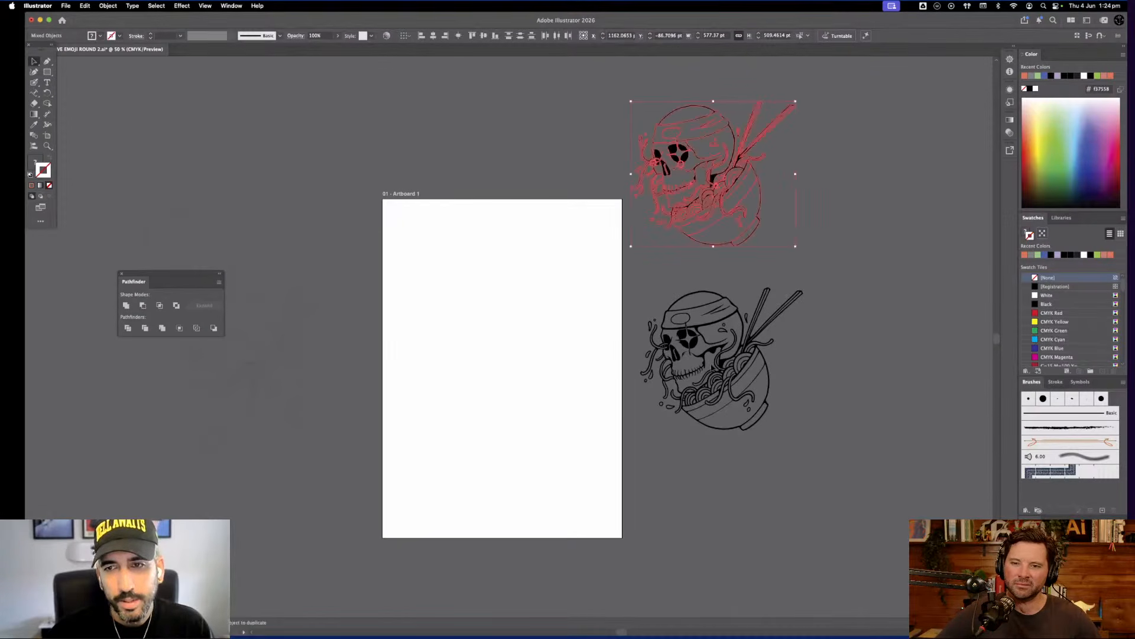
key(super+shift+a)
Move the clean skull-and-ramen copy onto the empty artboard and deselect it
click(725, 337)
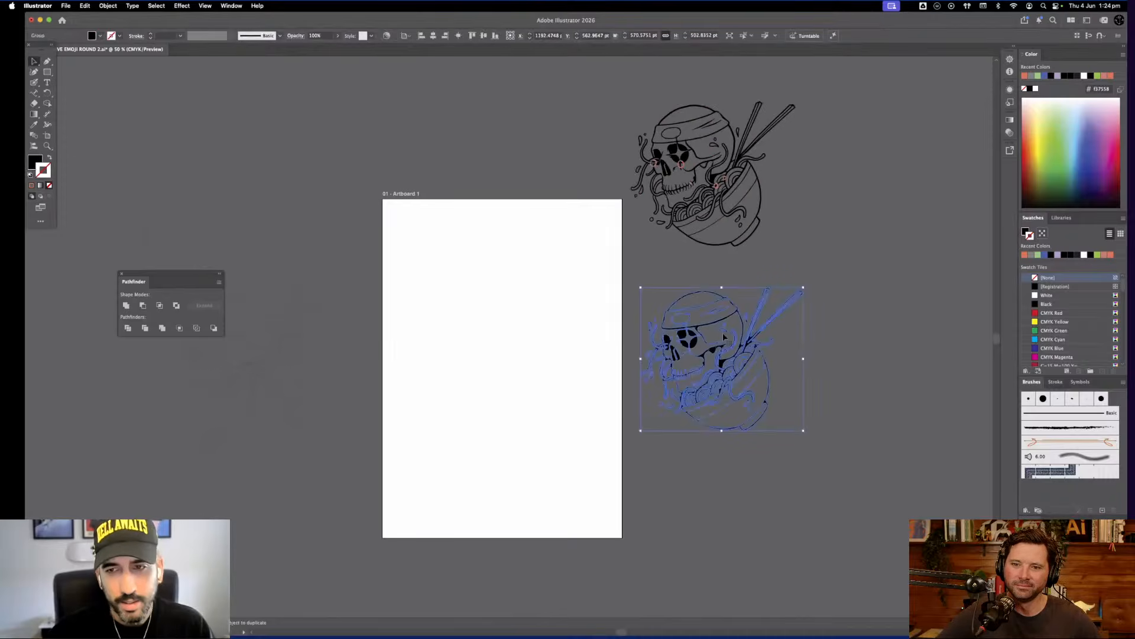
drag(724, 333, 508, 330)
key(super+=)
key(super+=)
key(super+=)
key(super+=)
click(737, 339)
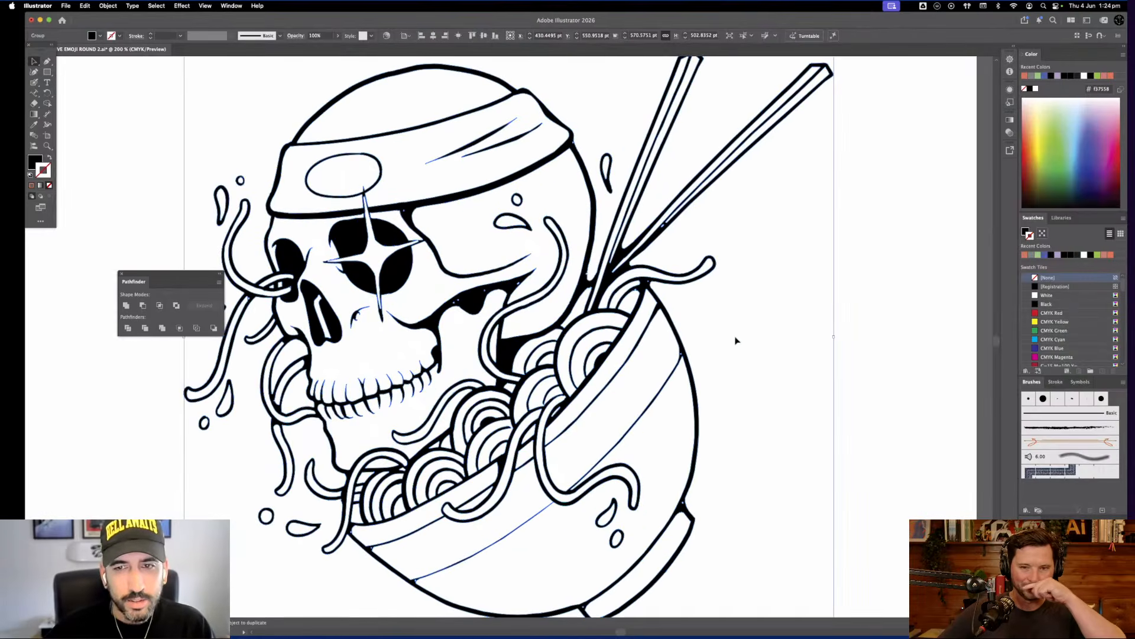
Clear the stray specks around the cheekbone in outline view with the Group Selection tool, and return to preview
scroll(773, 371, up, 3)
scroll(774, 371, left, 2)
key(super+y)
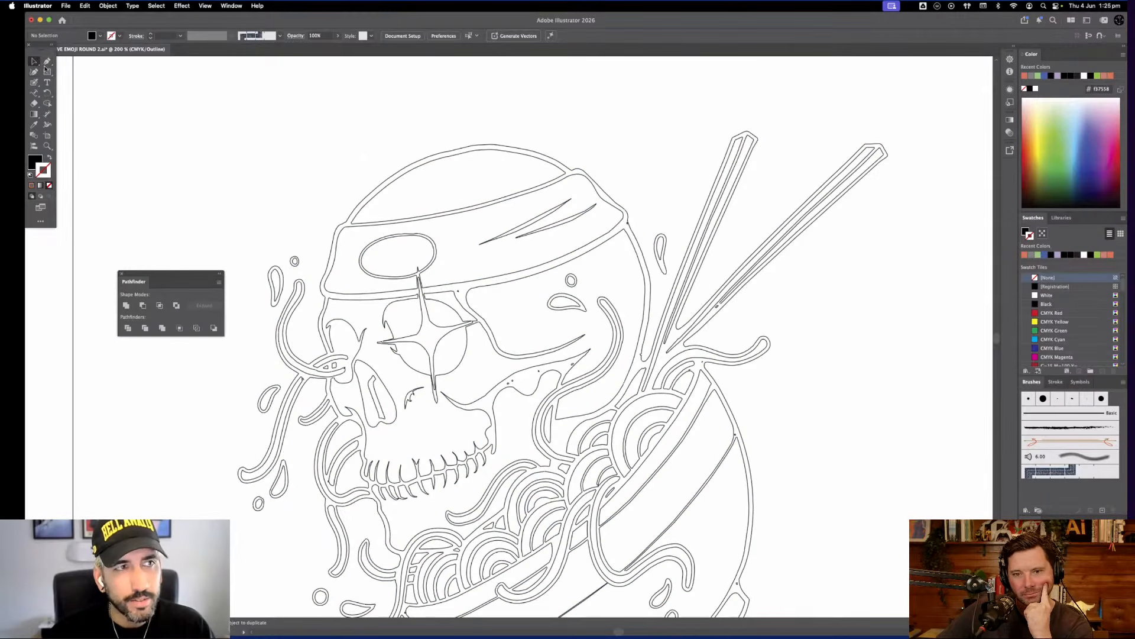
drag(45, 68, 77, 75)
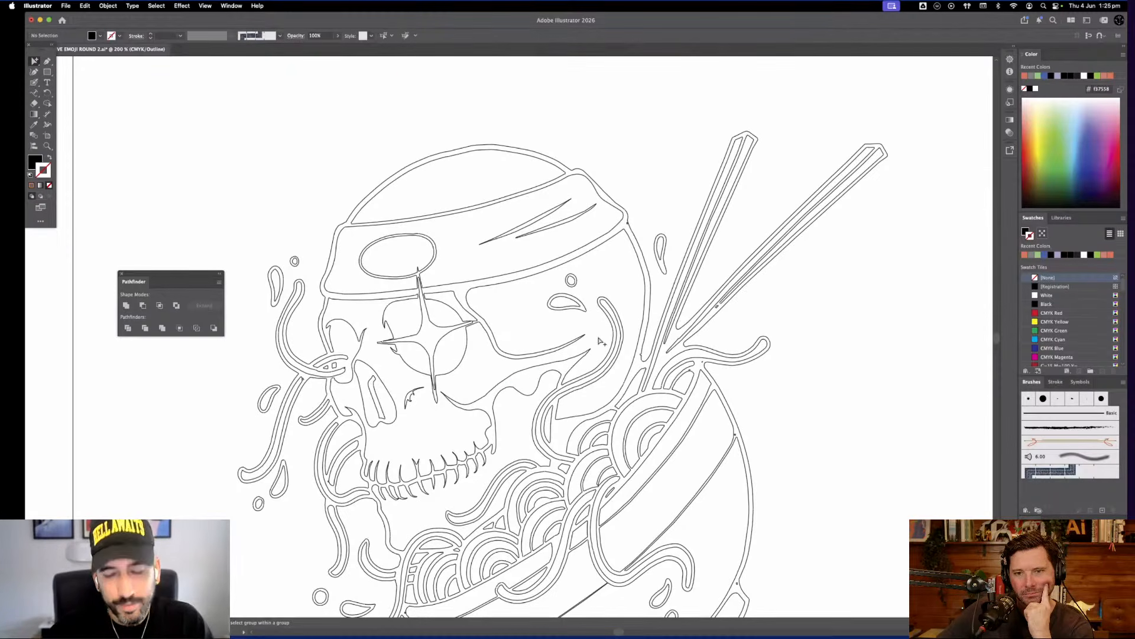
key(super+equal)
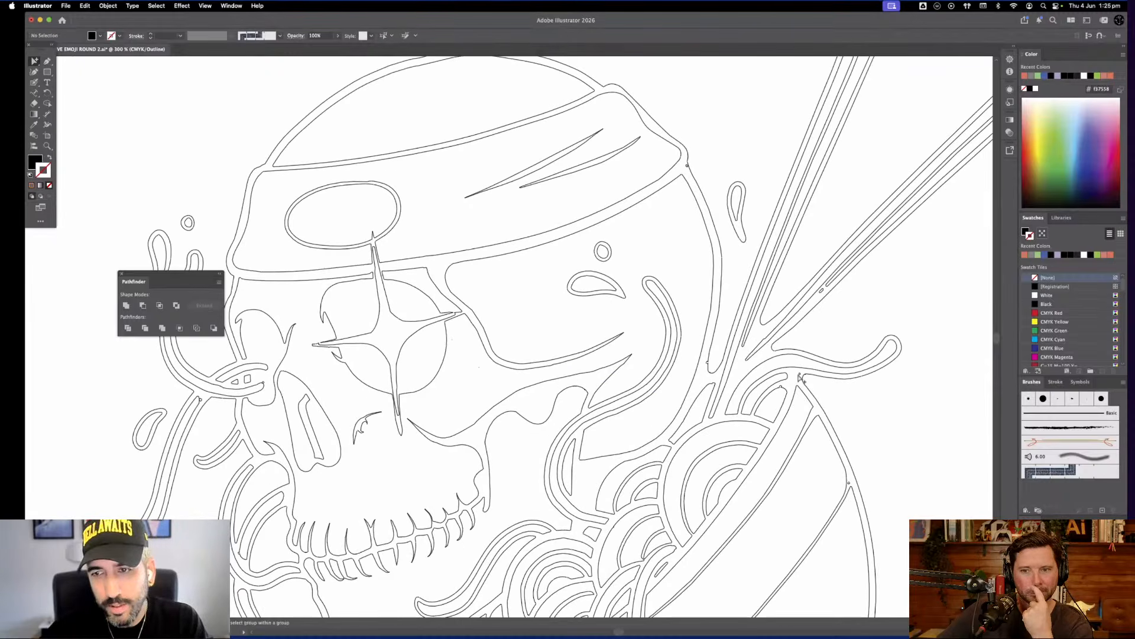
key(super+y)
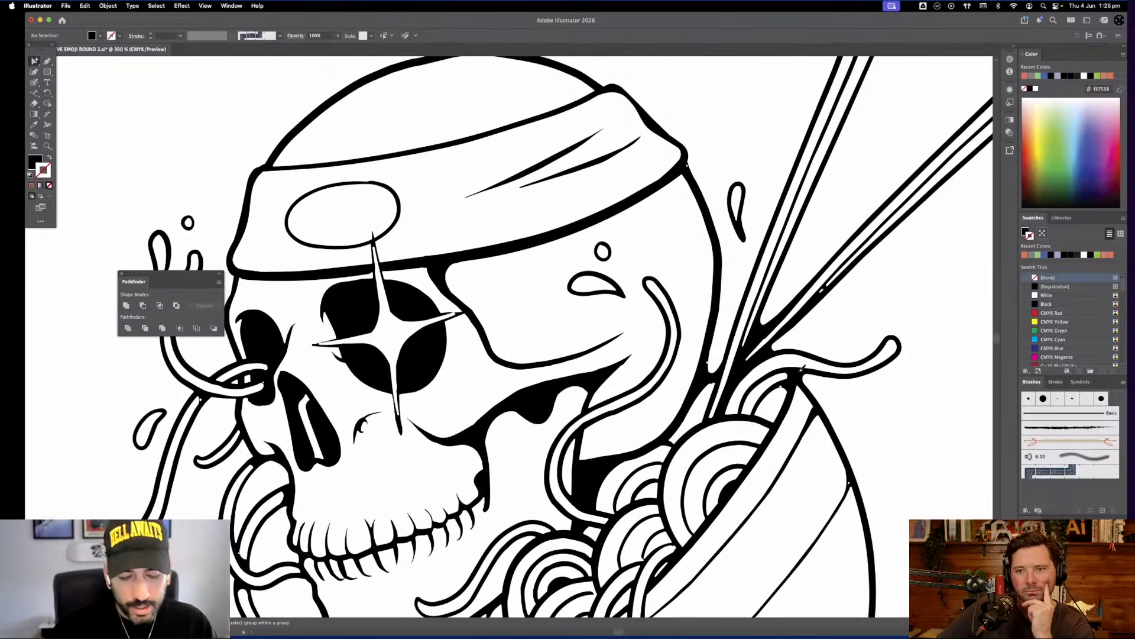
Set the Blob Brush to black stroke with no fill and check the teeth, jaw and noodle linework for gaps
key(shift+b)
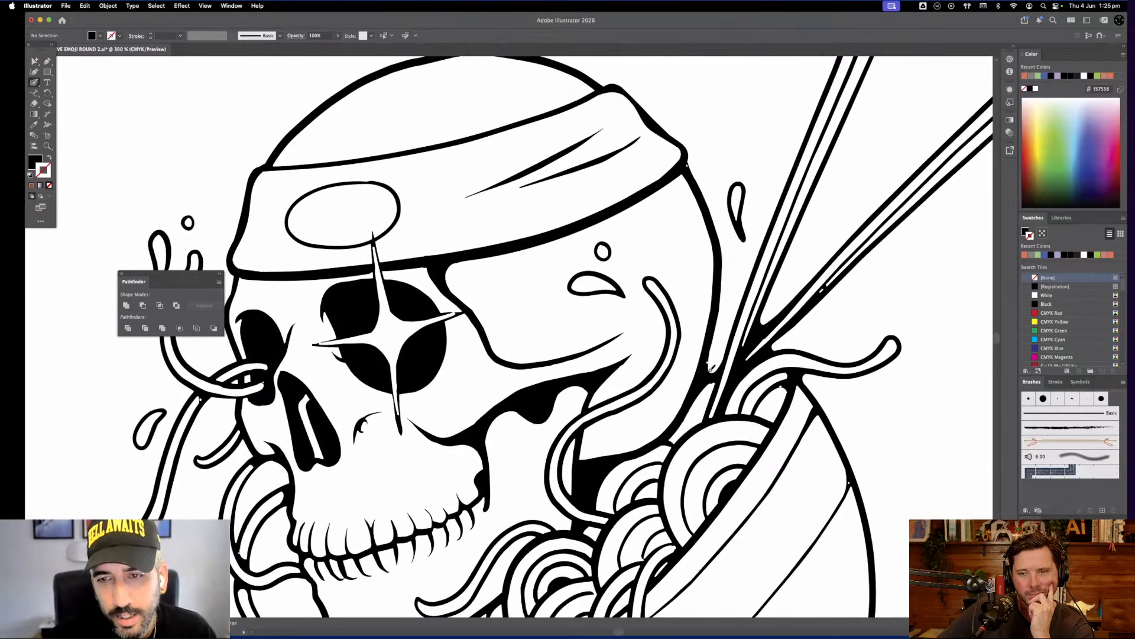
key(shift+x)
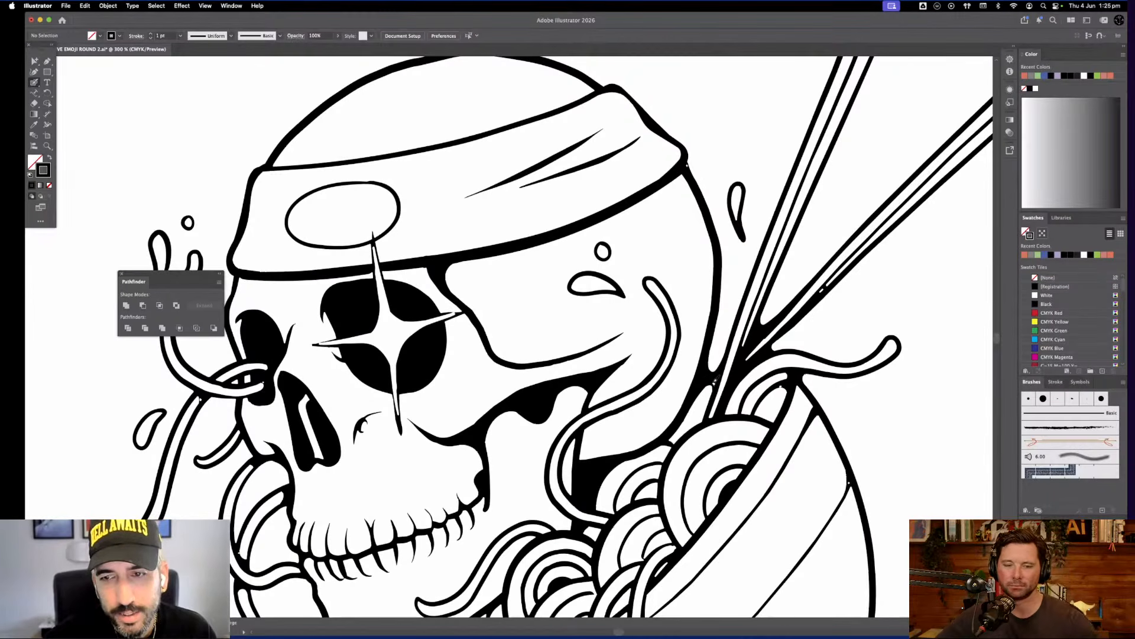
scroll(692, 394, left, 5)
scroll(692, 393, down, 3)
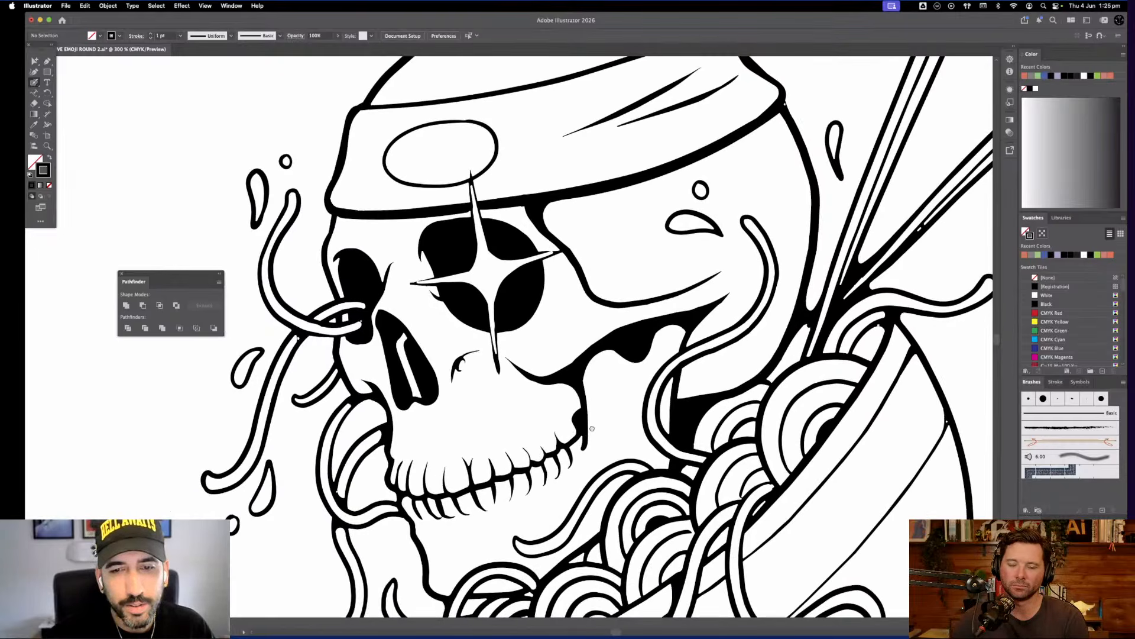
scroll(591, 427, left, 1)
scroll(591, 428, down, 1)
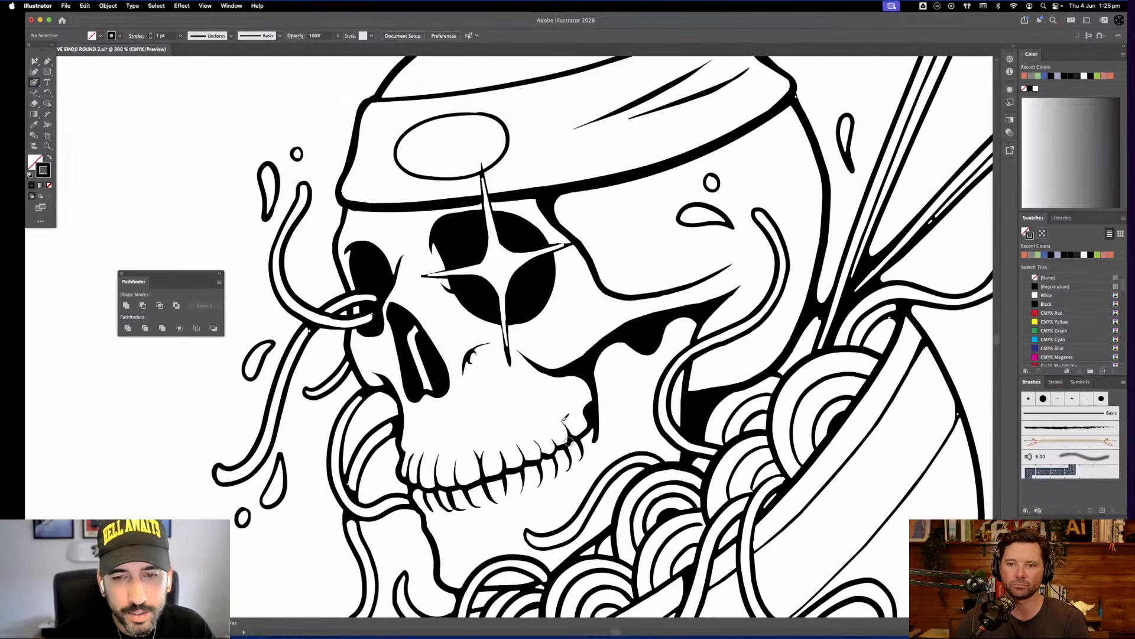
scroll(574, 437, left, 8)
scroll(574, 436, down, 3)
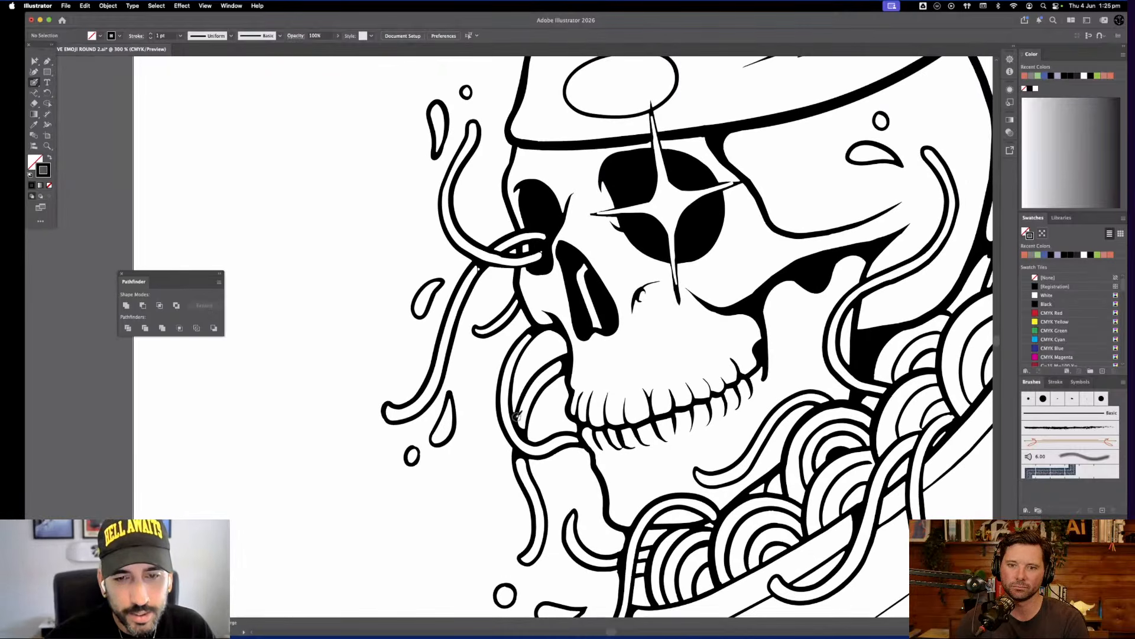
scroll(655, 499, down, 3)
scroll(656, 500, right, 1)
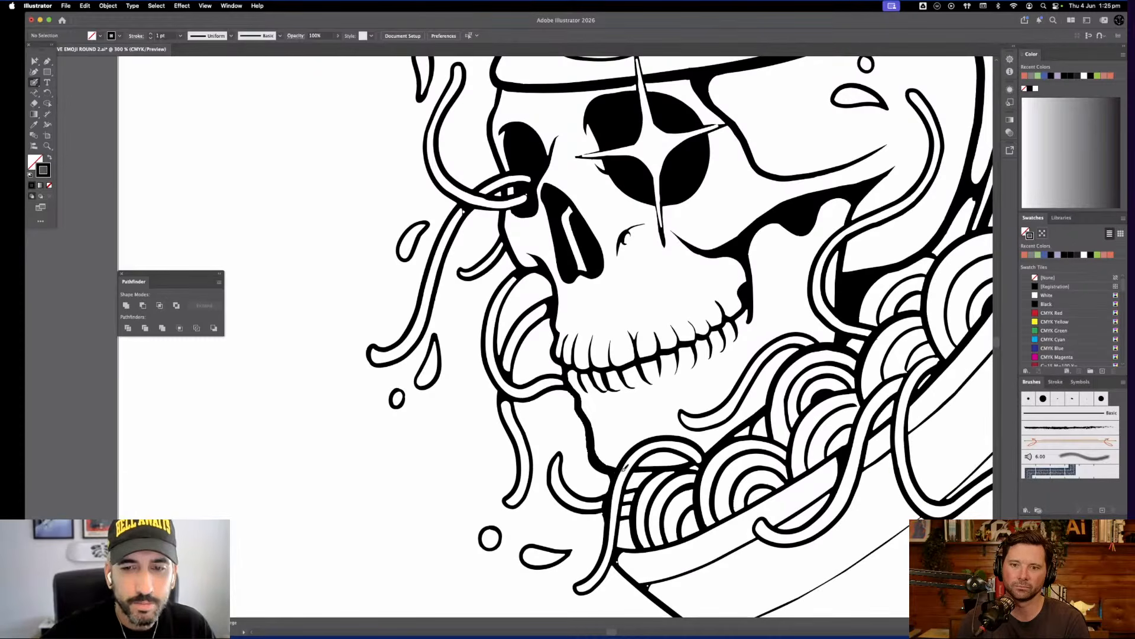
Examine the bowl, headband, chopsticks and overall linework of the illustration for remaining flaws
key(super+minus)
drag(621, 470, 355, 430)
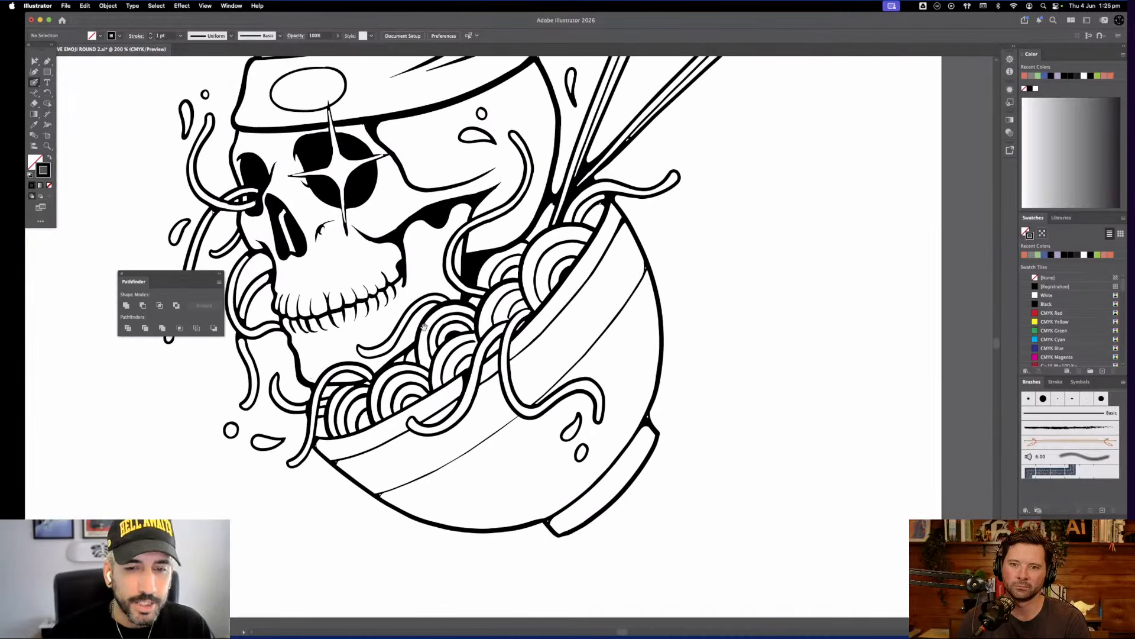
scroll(597, 475, up, 5)
scroll(597, 475, left, 5)
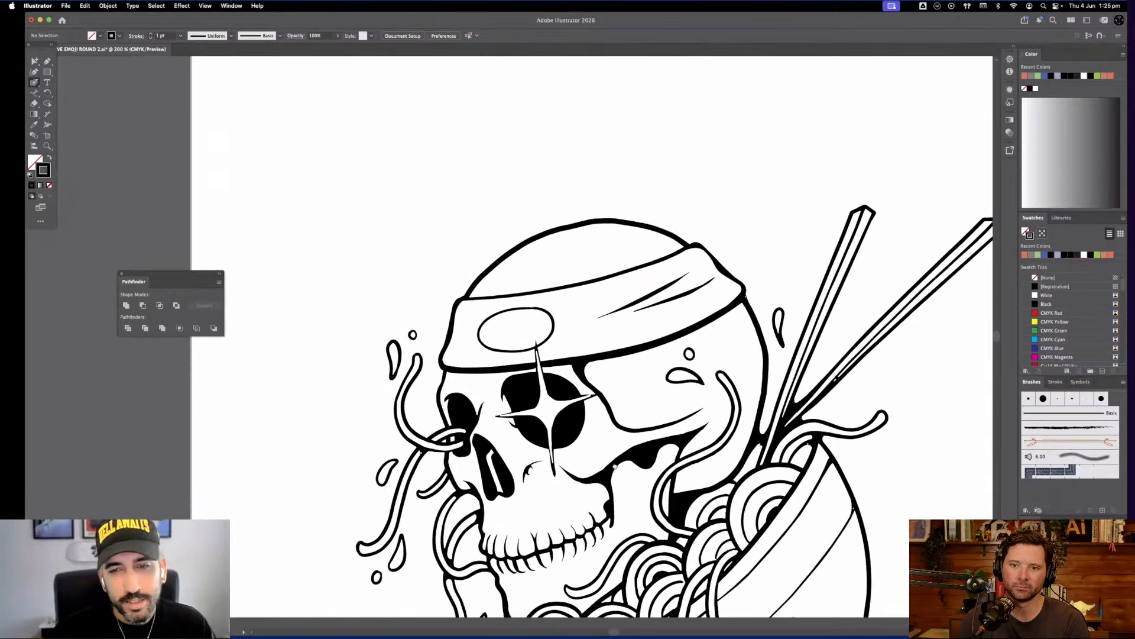
key(super+minus)
key(super+equal)
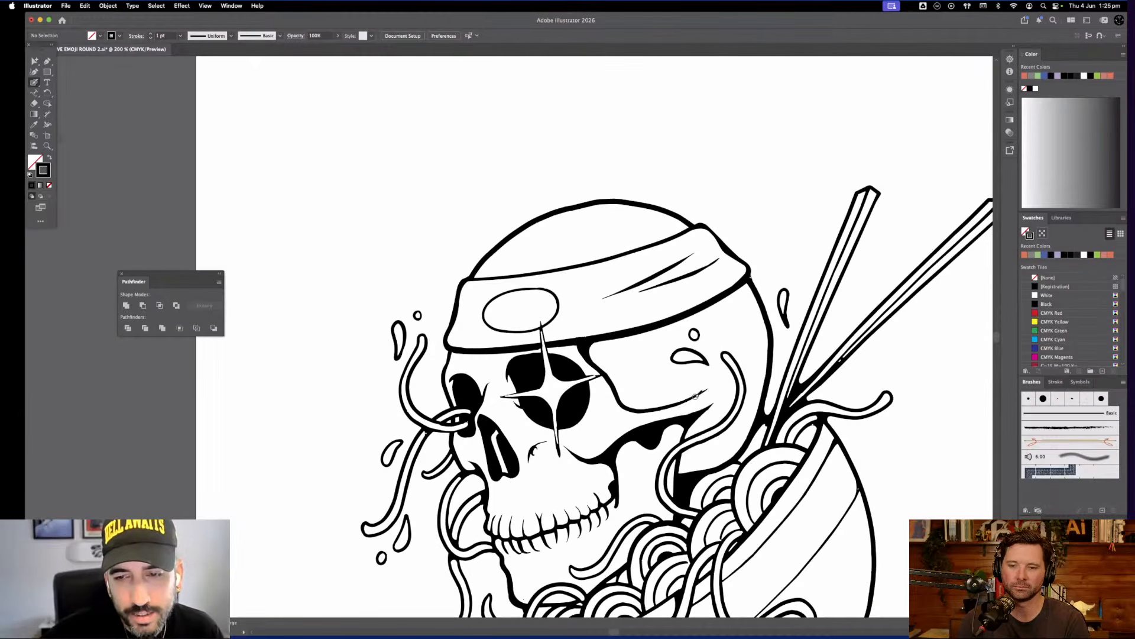
key(super+equal)
key(super+equal)
scroll(695, 397, right, 5)
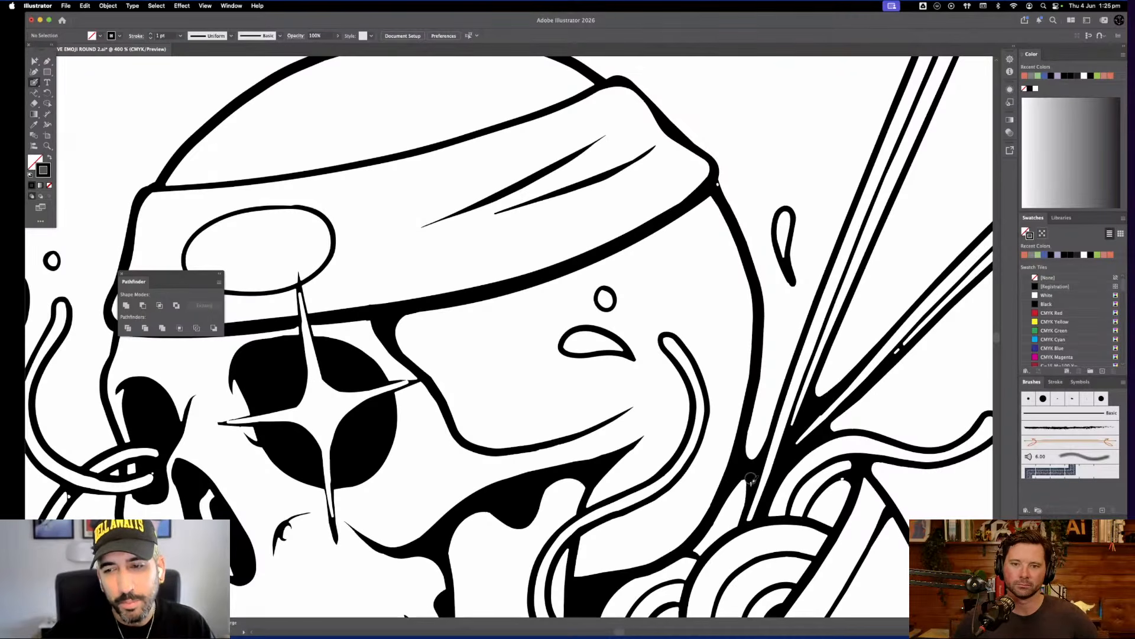
scroll(751, 501, right, 5)
scroll(751, 502, up, 3)
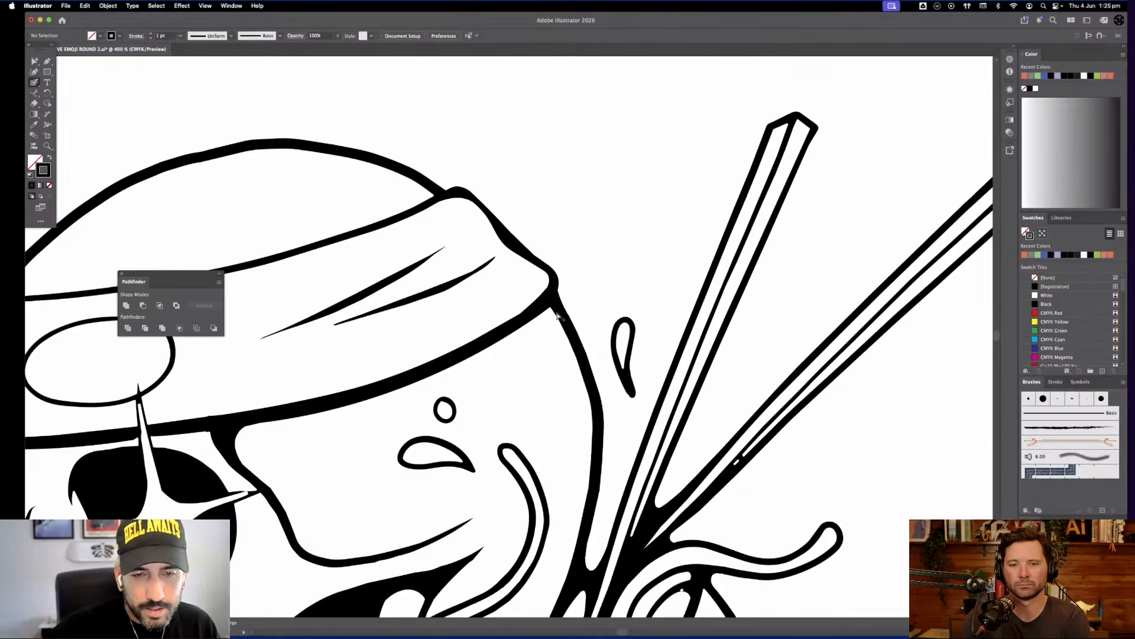
key(super+0)
key(super+minus)
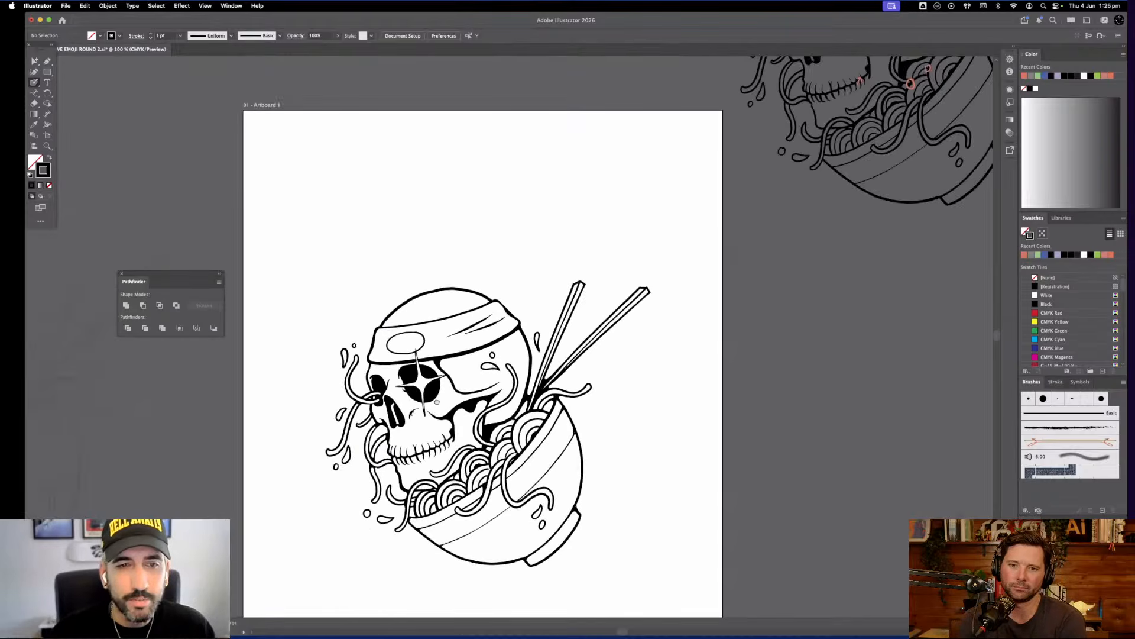
scroll(452, 367, down, 2)
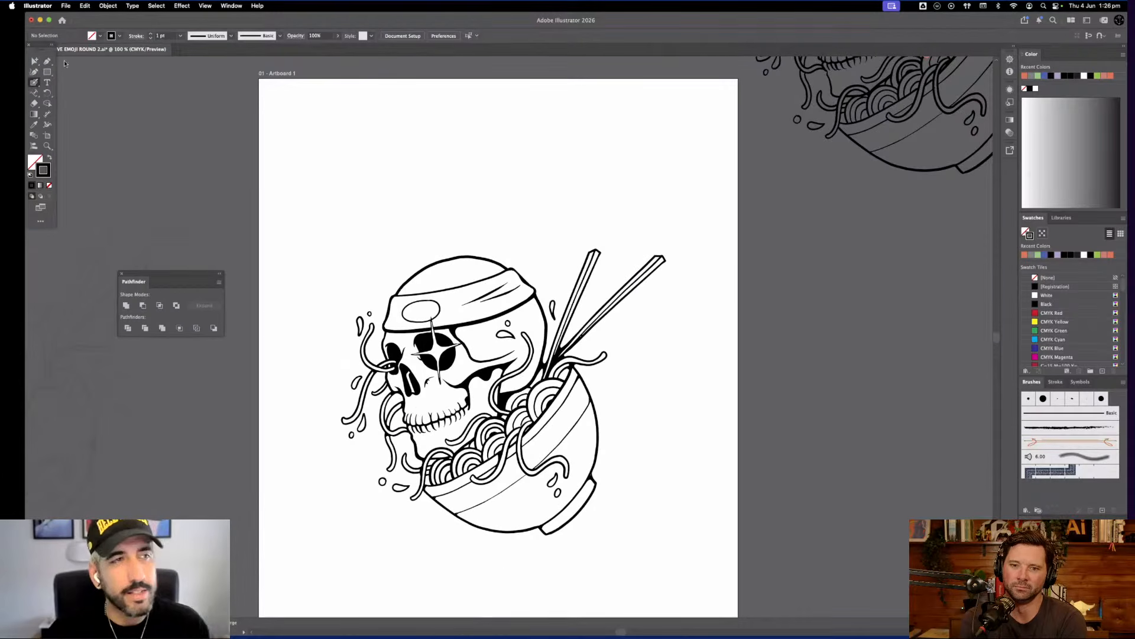
Select the whole illustration, nudge it slightly closer to the artboard's centre, and deselect it
click(35, 62)
drag(34, 62, 66, 93)
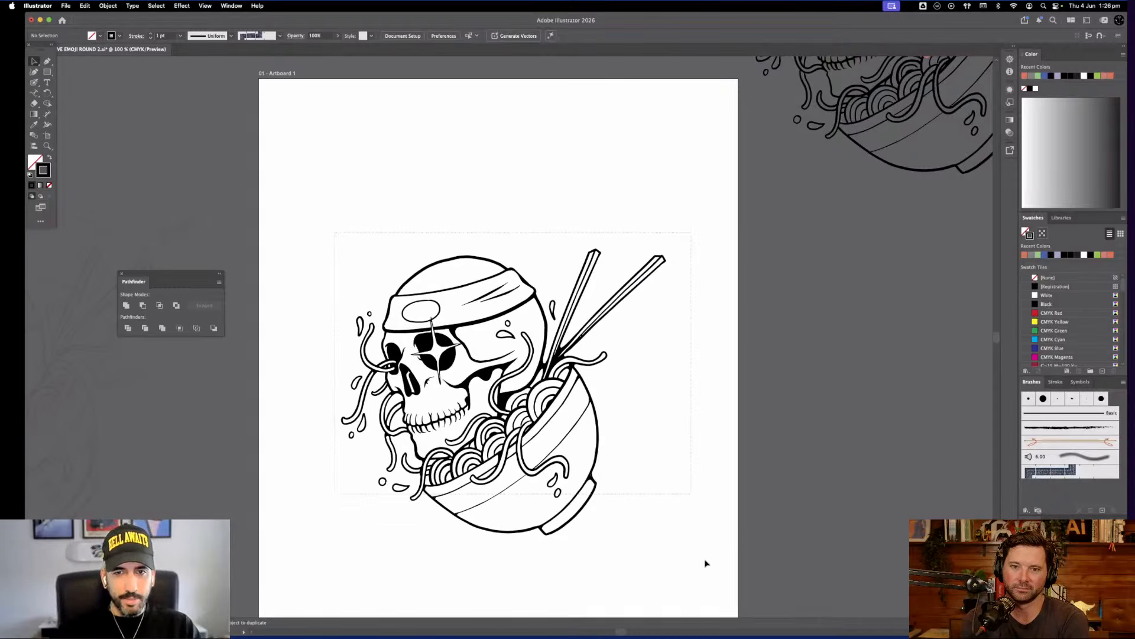
drag(335, 232, 705, 564)
drag(513, 393, 522, 383)
click(160, 108)
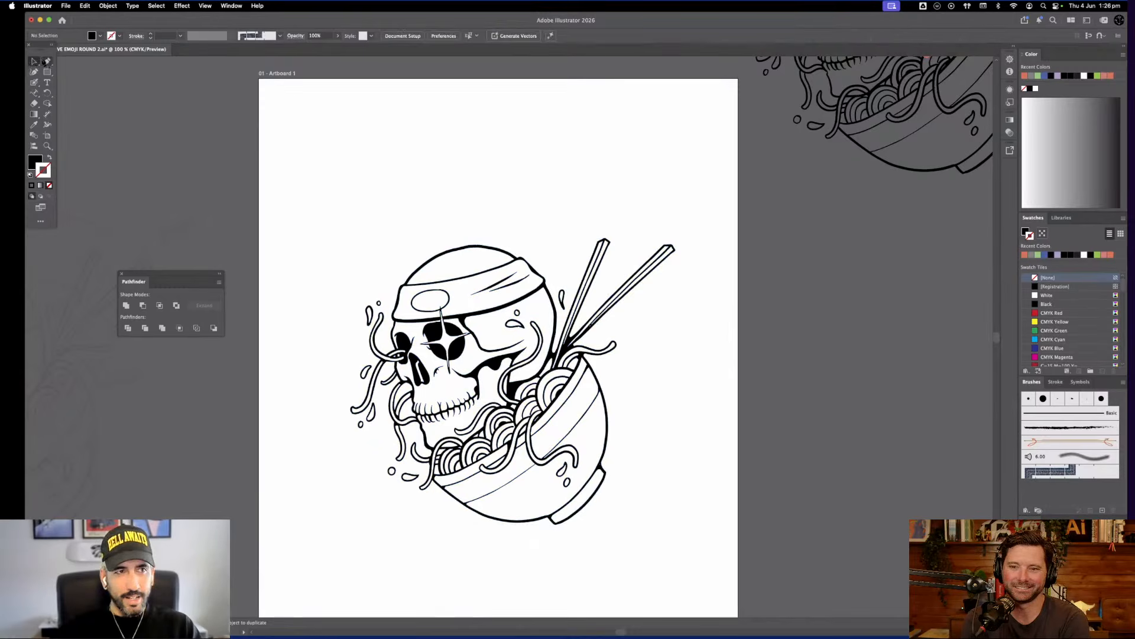
Copy the outer contour of the line art using the Group Selection tool and paste it in front as a solid black silhouette
click(47, 61)
click(36, 61)
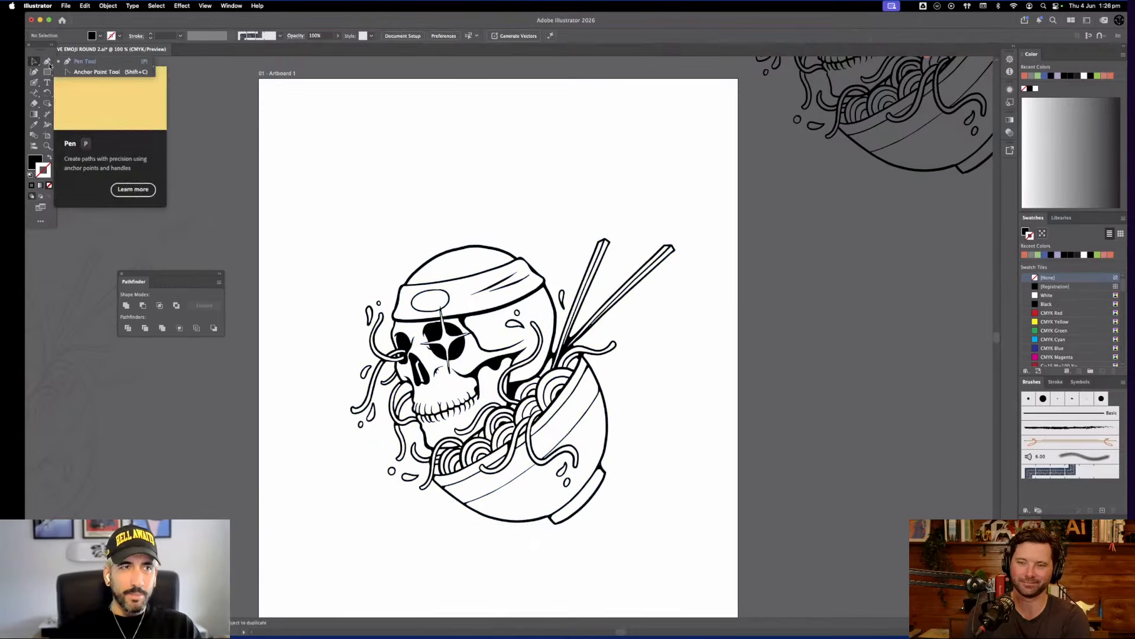
key(a)
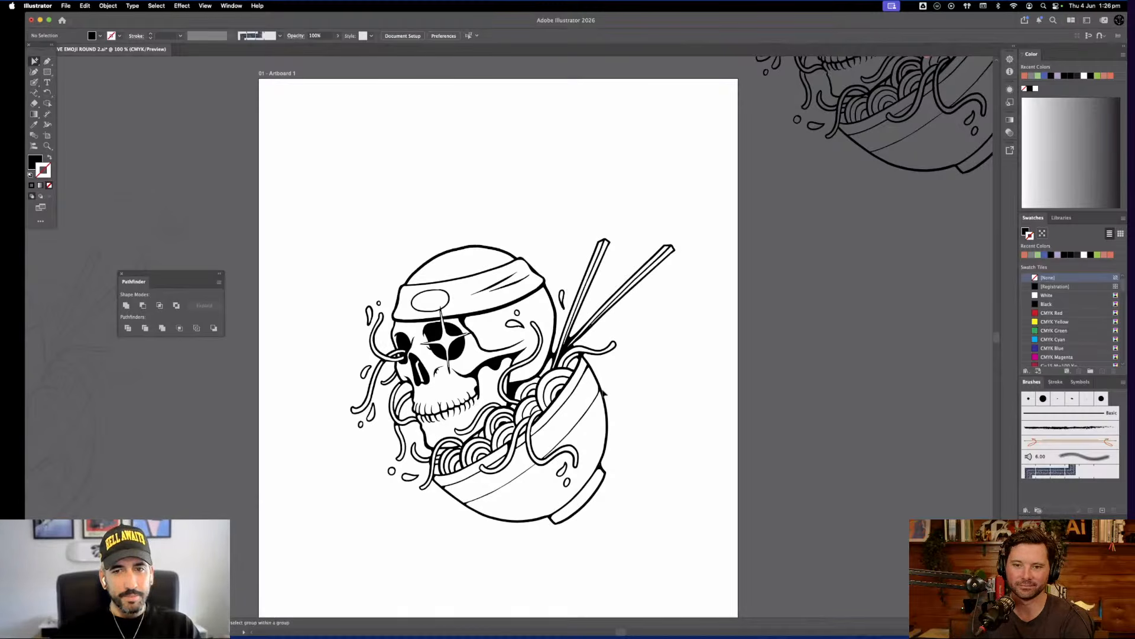
click(509, 393)
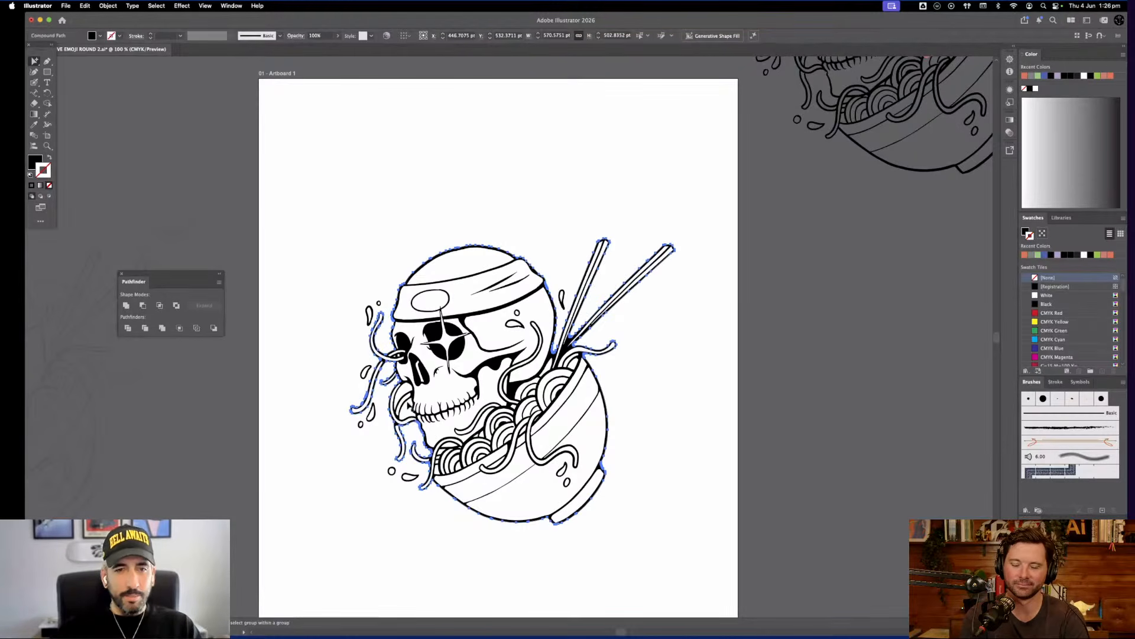
key(super+equal)
key(super+equal)
drag(417, 495, 546, 514)
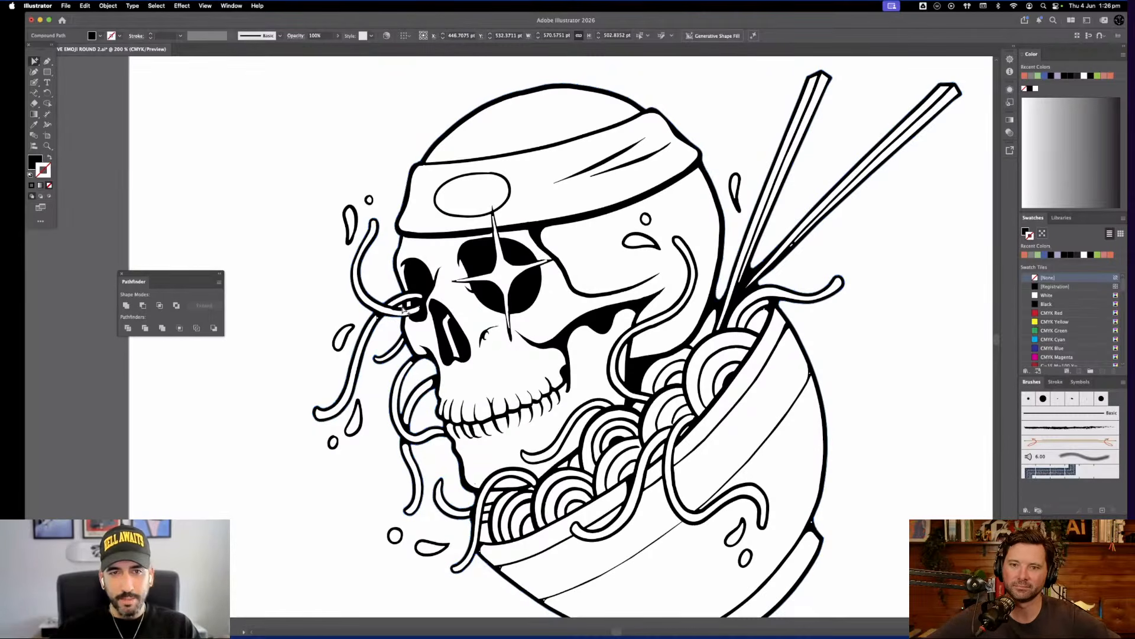
click(571, 349)
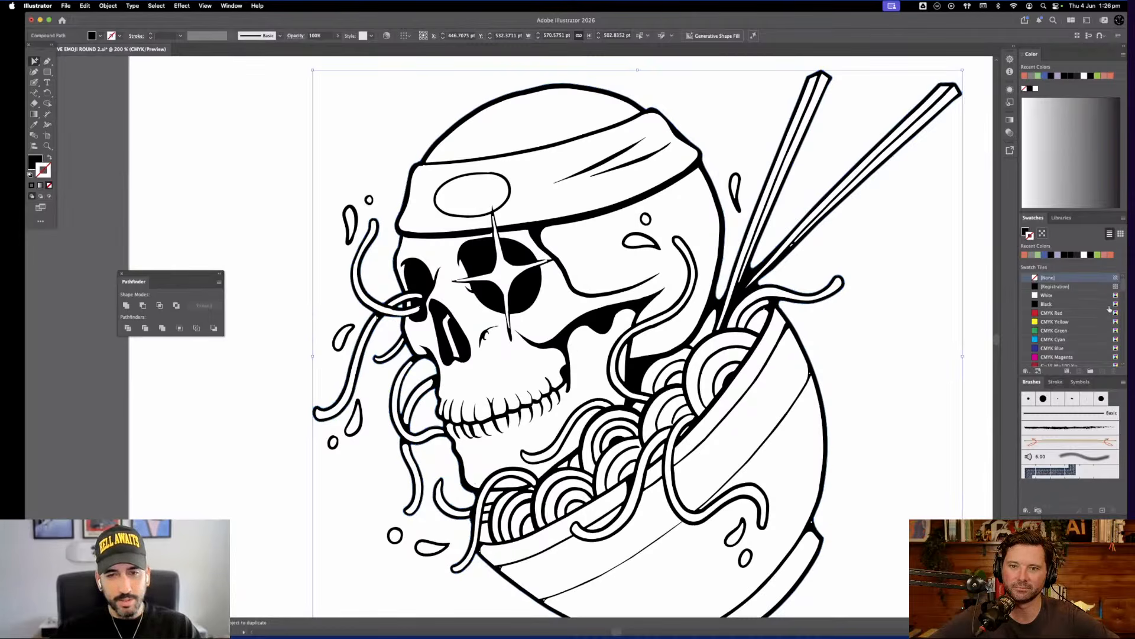
click(219, 166)
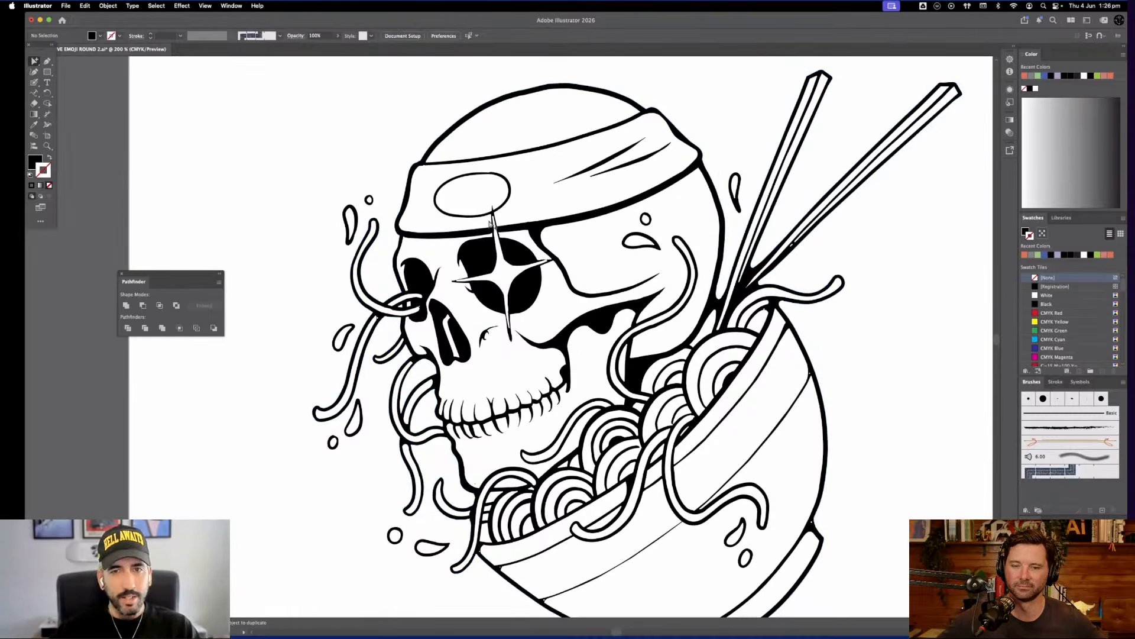
key(super+f)
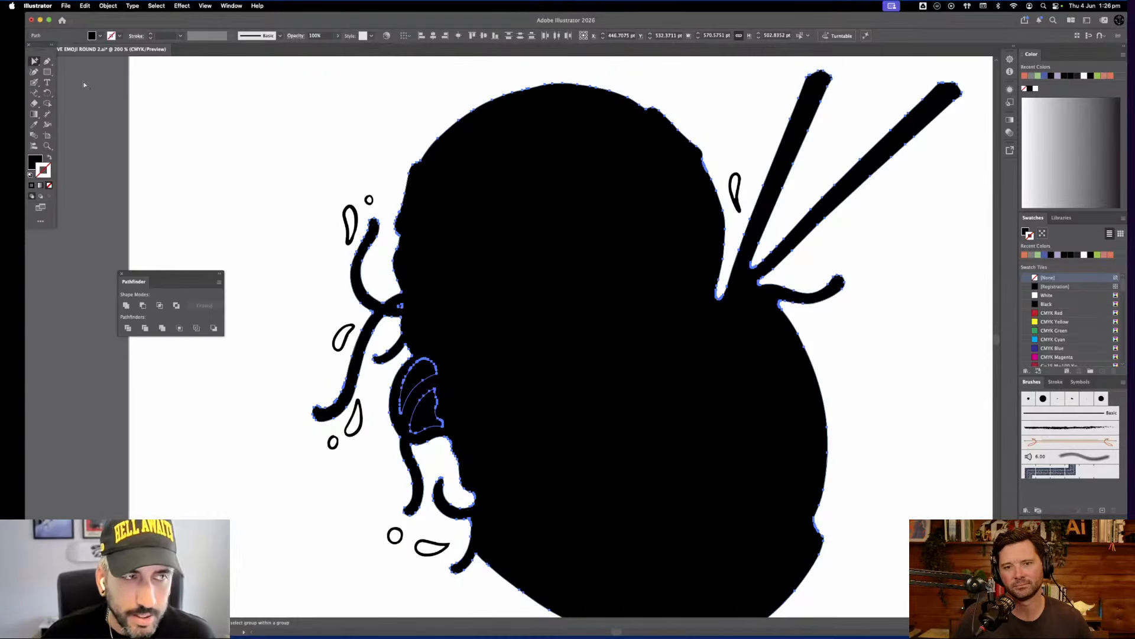
Select the noodle-gap shapes with the black silhouette and subtract them using Minus Front, expanding the result
click(37, 63)
click(77, 71)
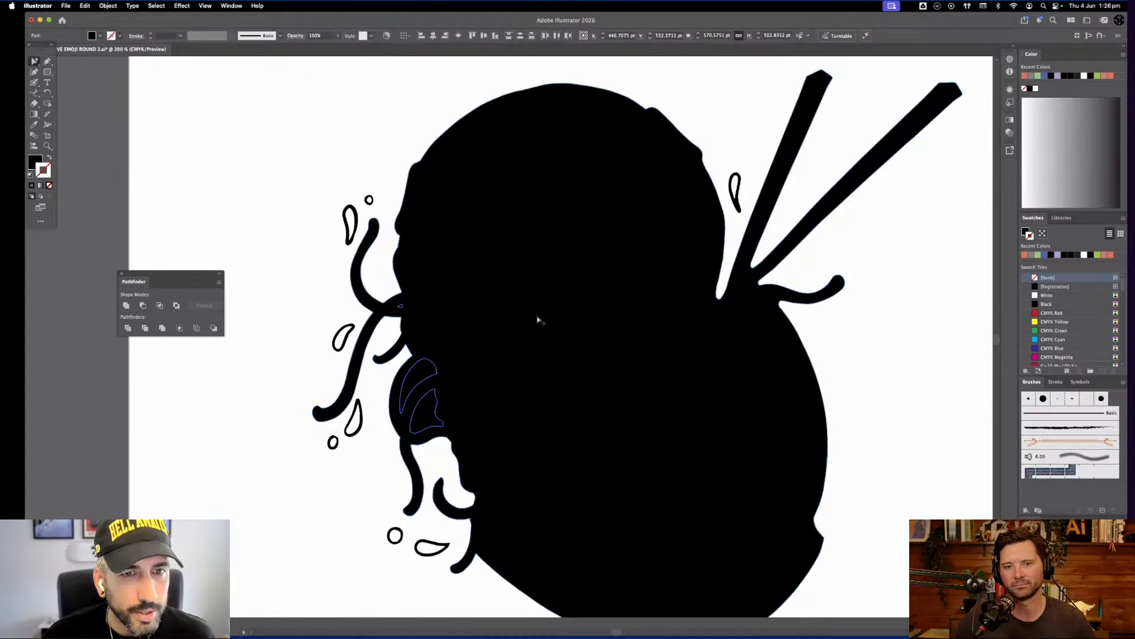
shift+click(538, 320)
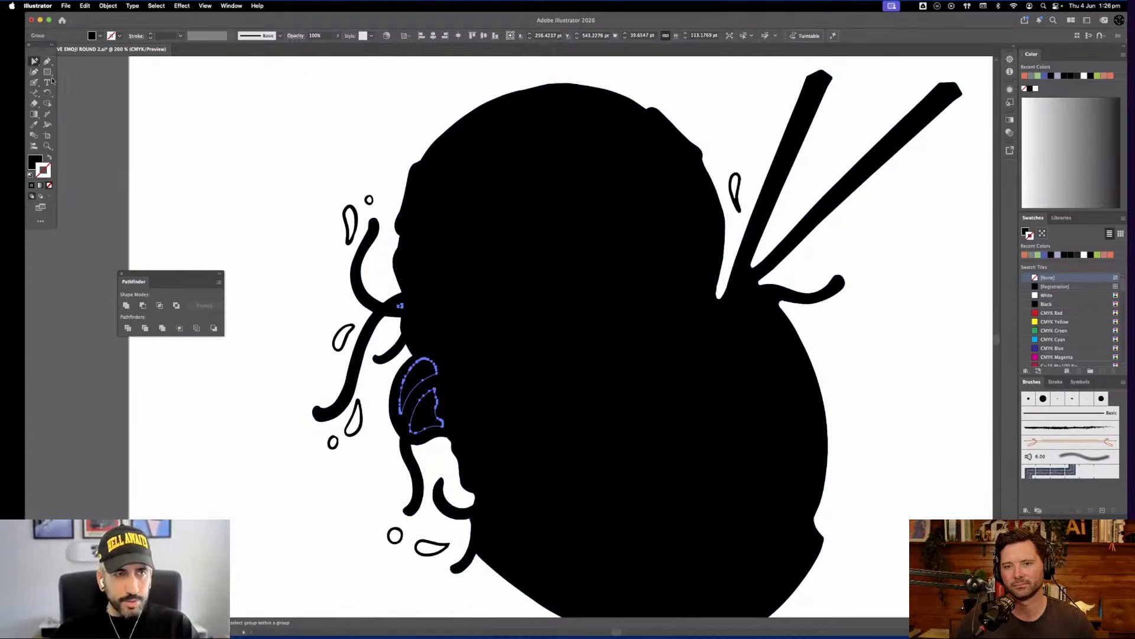
click(35, 63)
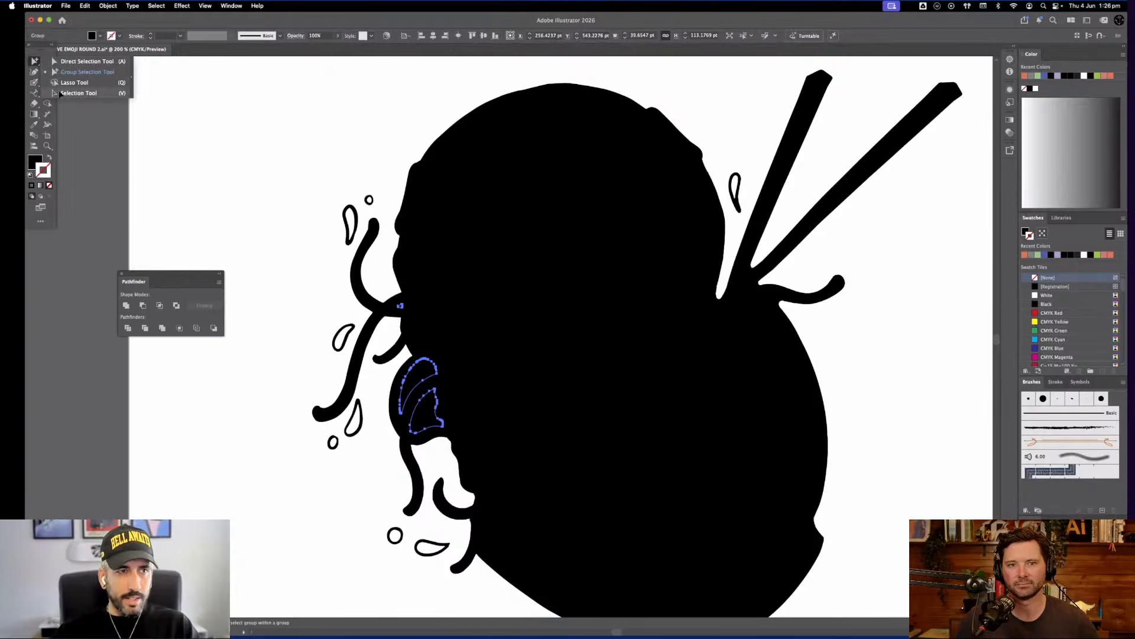
click(77, 93)
shift+click(467, 269)
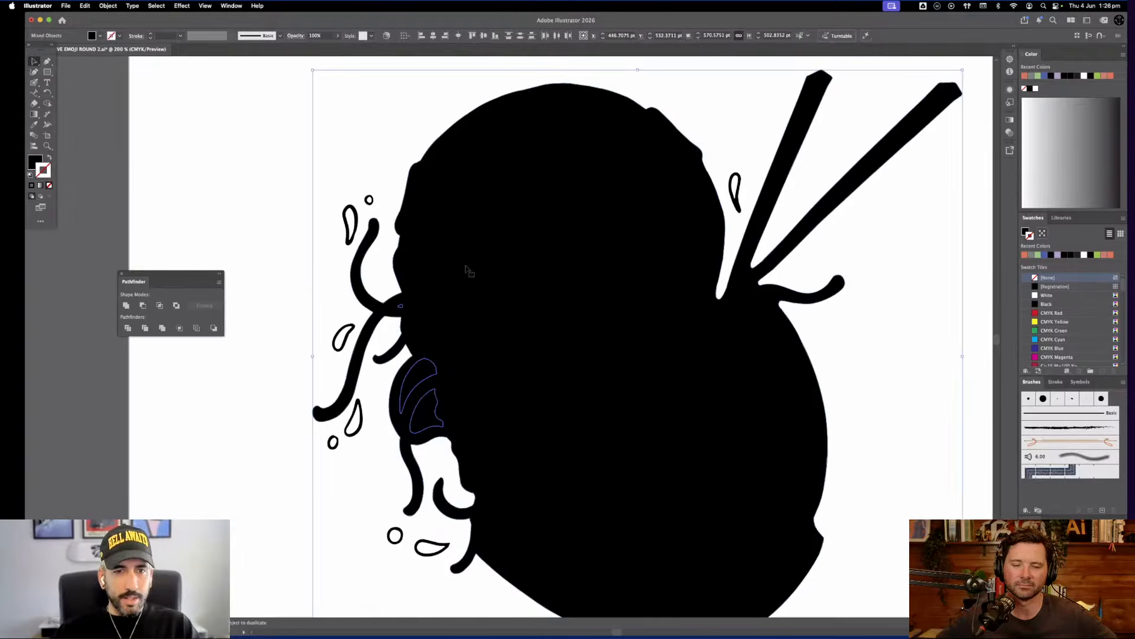
alt+click(143, 307)
click(205, 307)
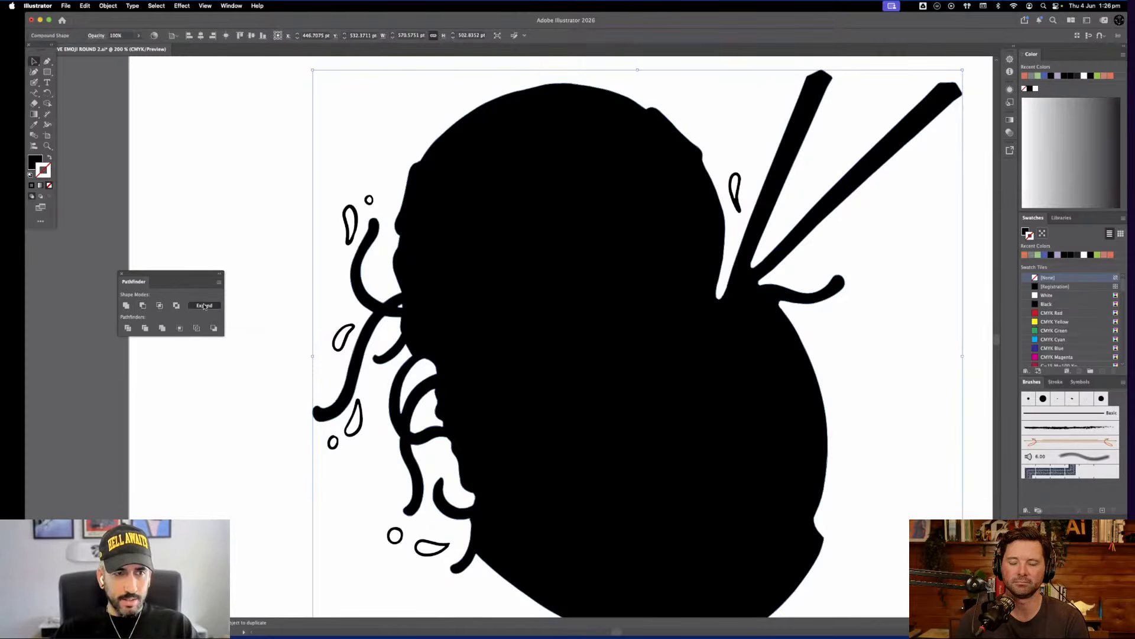
click(303, 307)
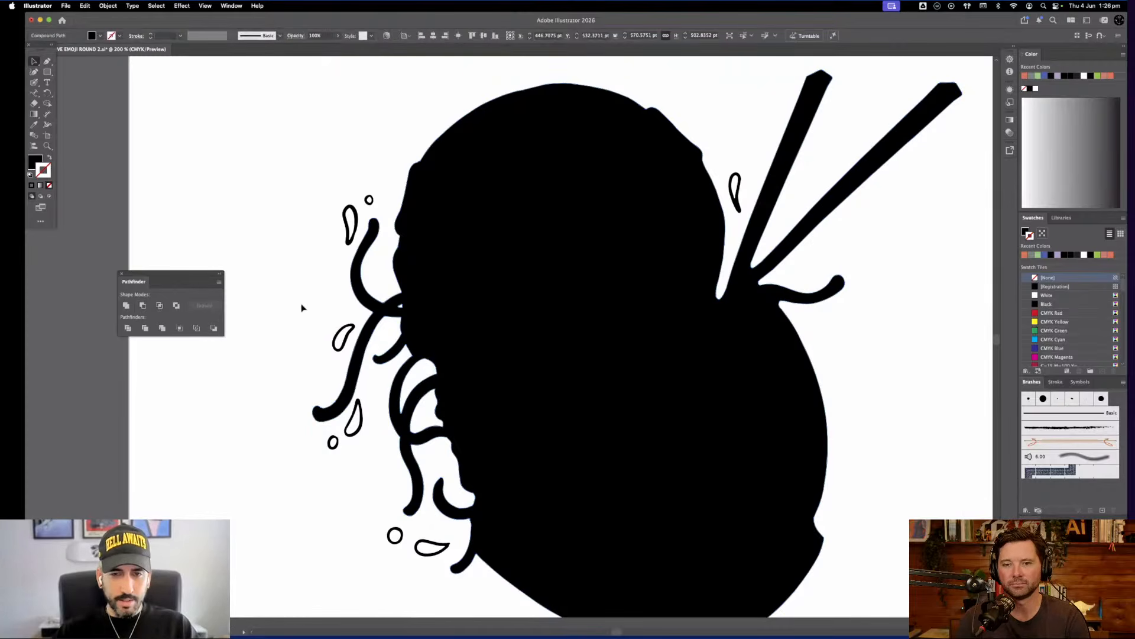
Fill the silhouette light green with no stroke, place it behind the line art, and deselect it
click(363, 291)
click(1096, 254)
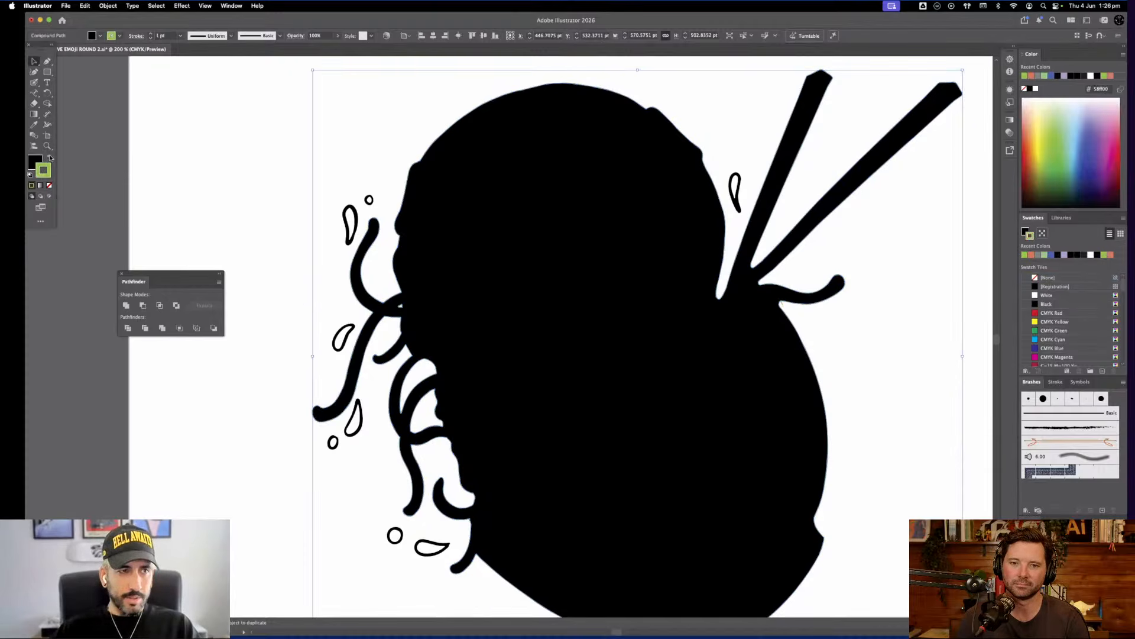
click(50, 157)
click(49, 185)
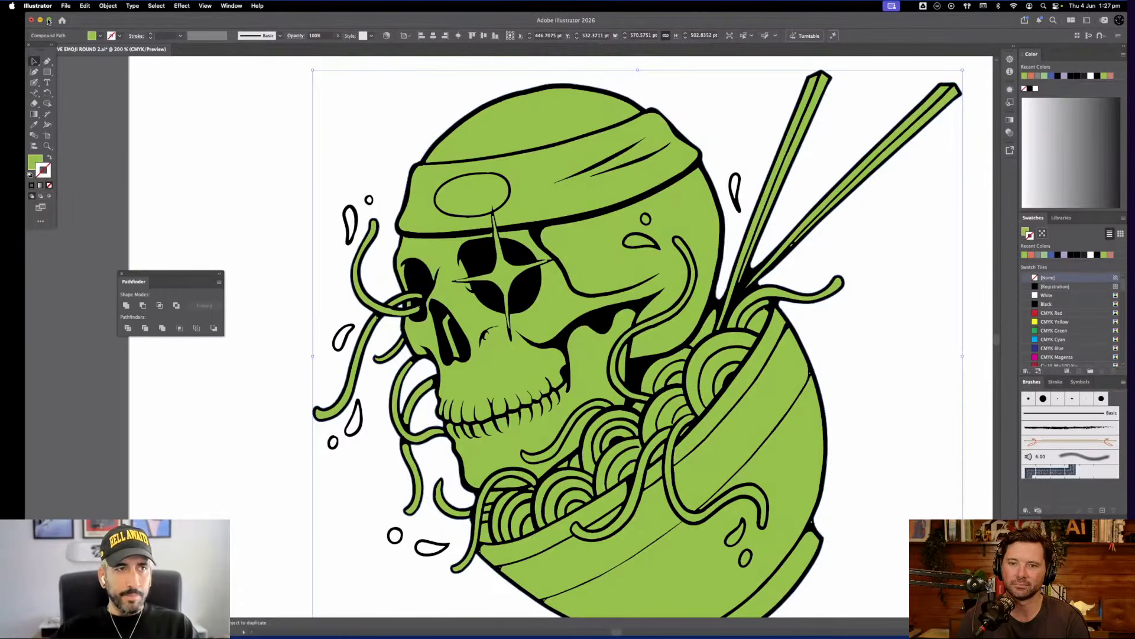
click(49, 20)
click(826, 369)
drag(566, 359, 497, 327)
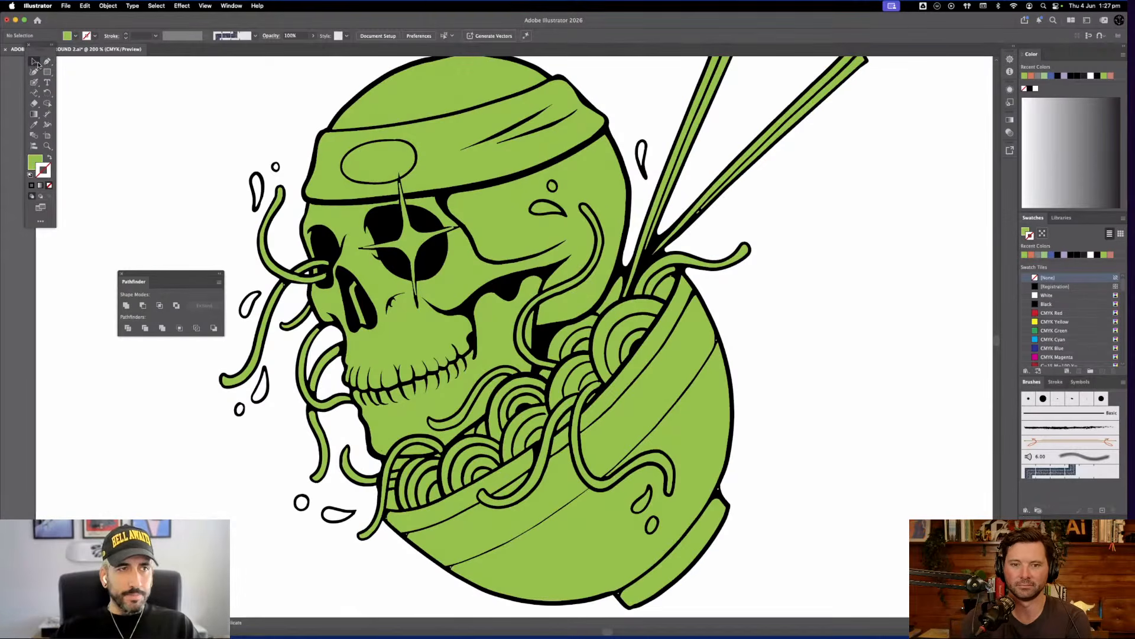
Select the outer contours of the splash droplets around the loose noodles in front of the skull's face using Group Selection
drag(36, 63, 71, 71)
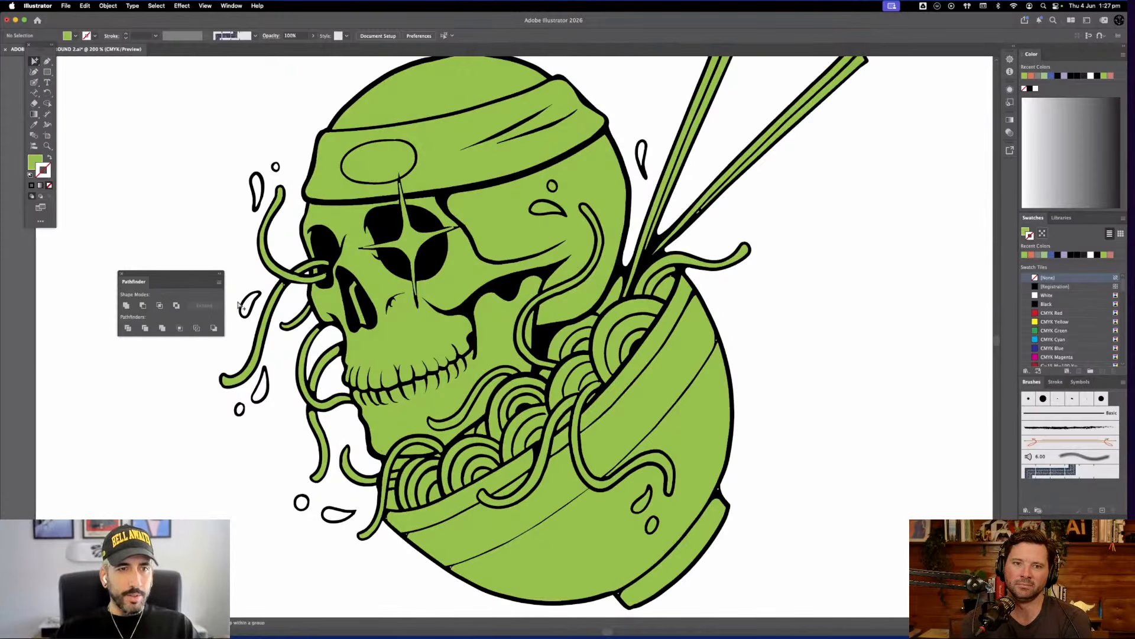
click(248, 312)
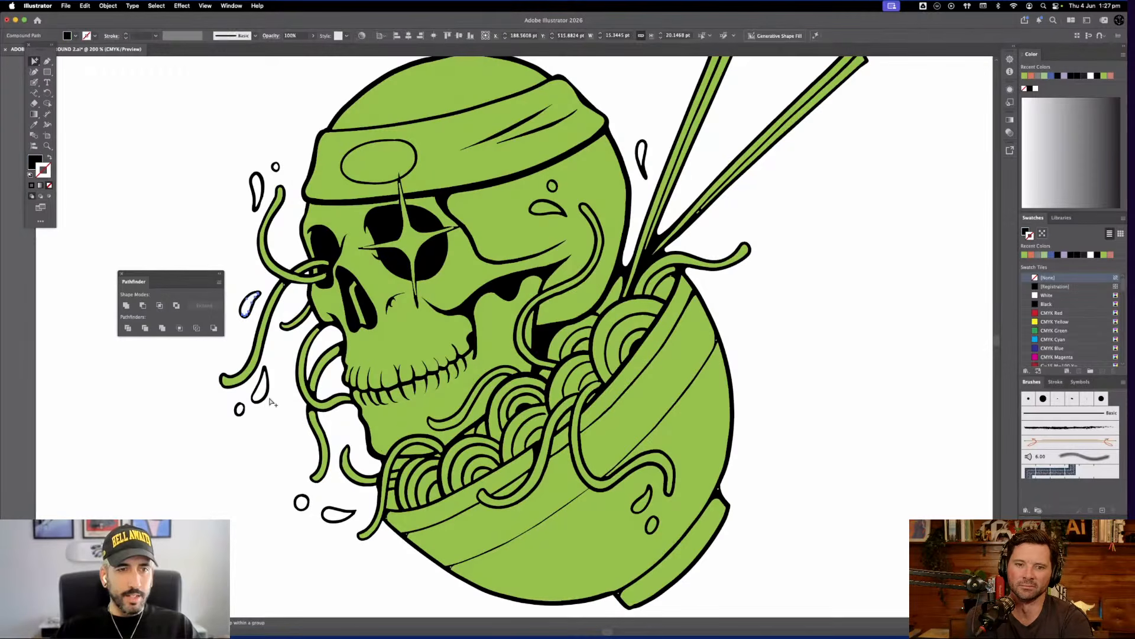
shift+click(245, 411)
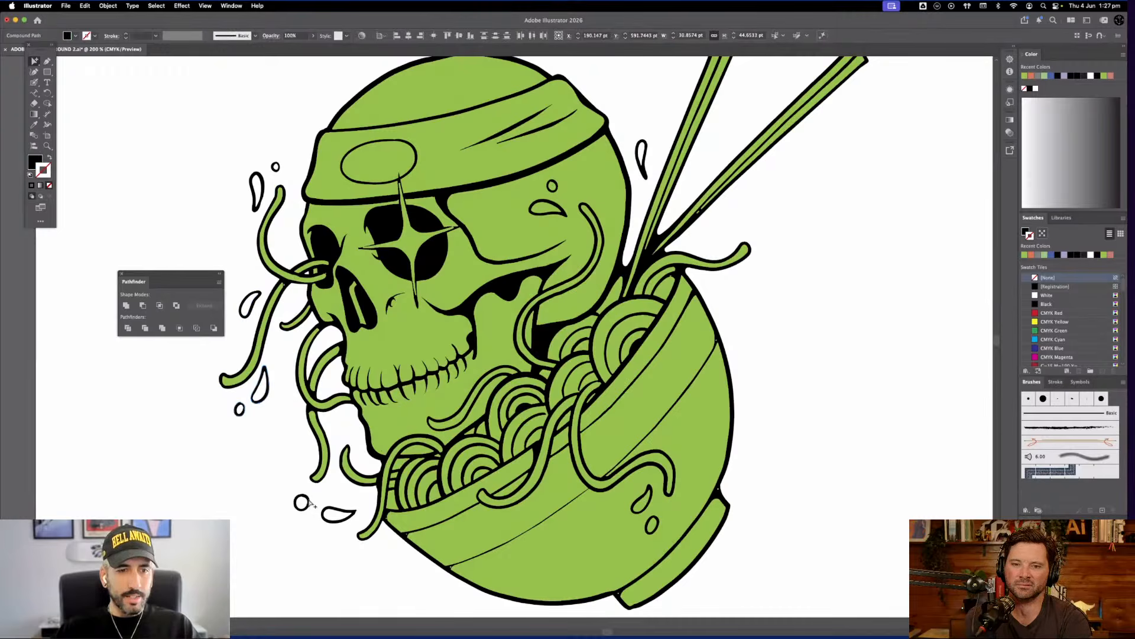
shift+click(338, 512)
shift+click(301, 502)
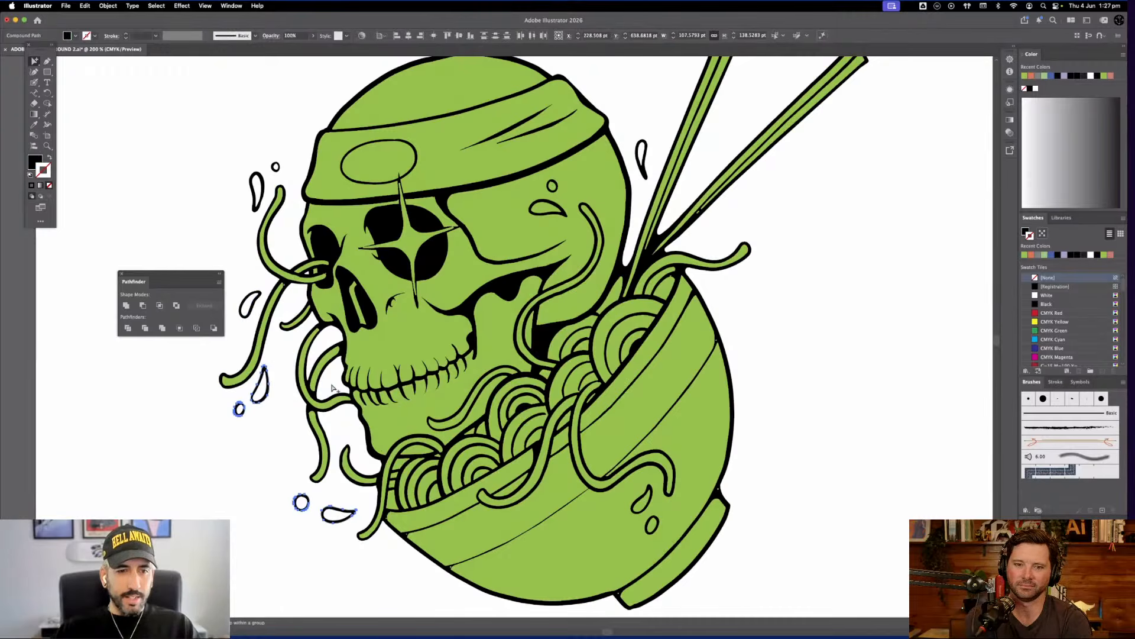
click(259, 189)
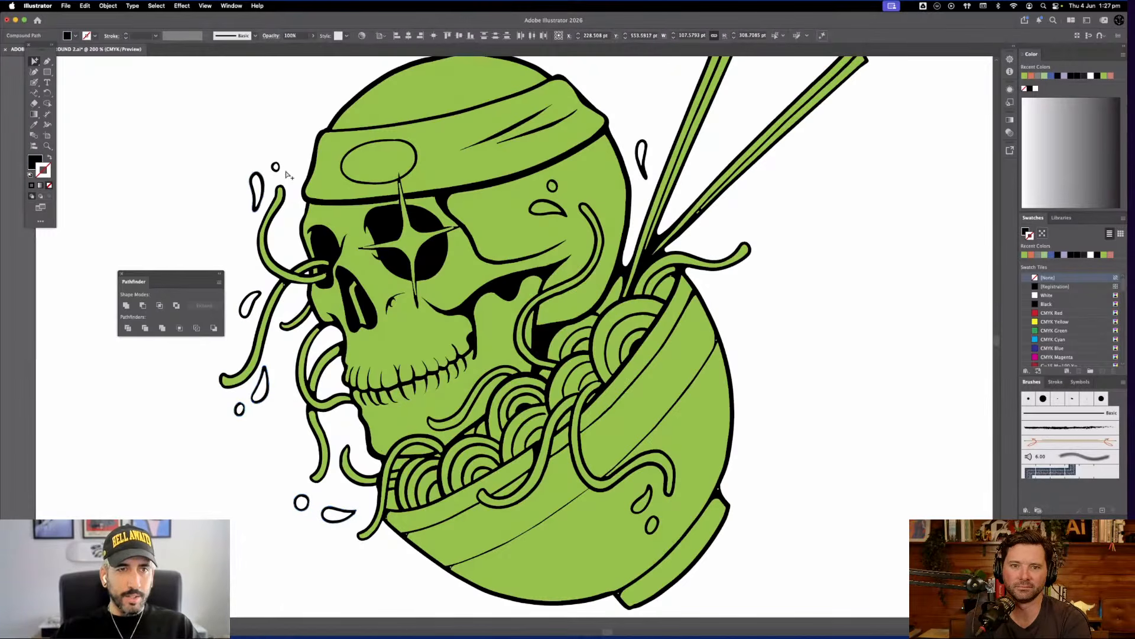
shift+click(276, 168)
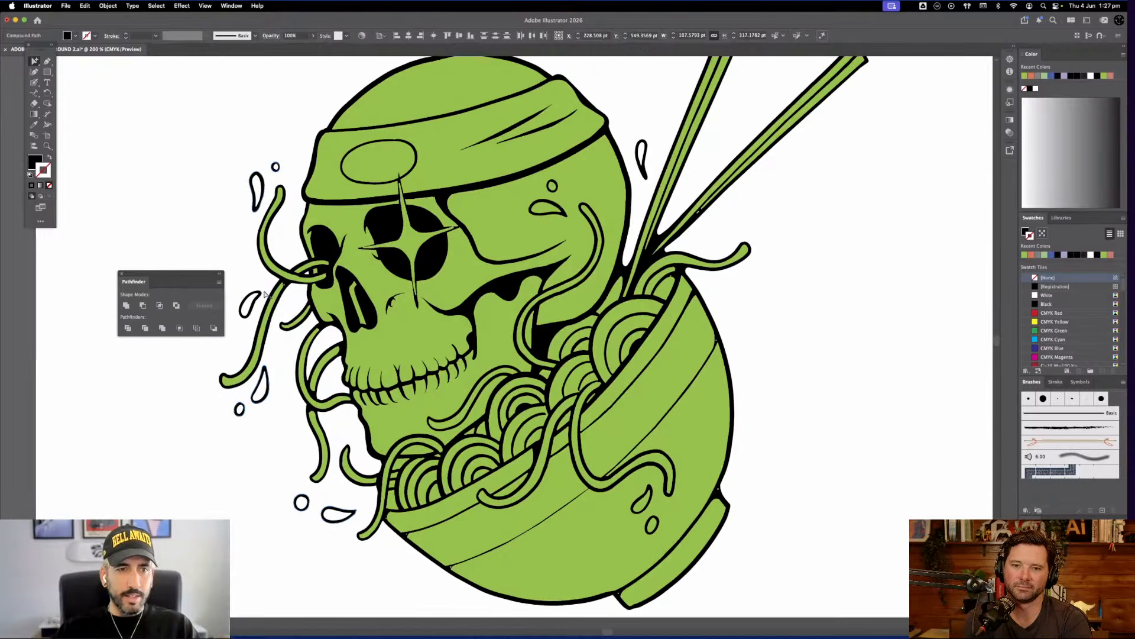
shift+click(261, 293)
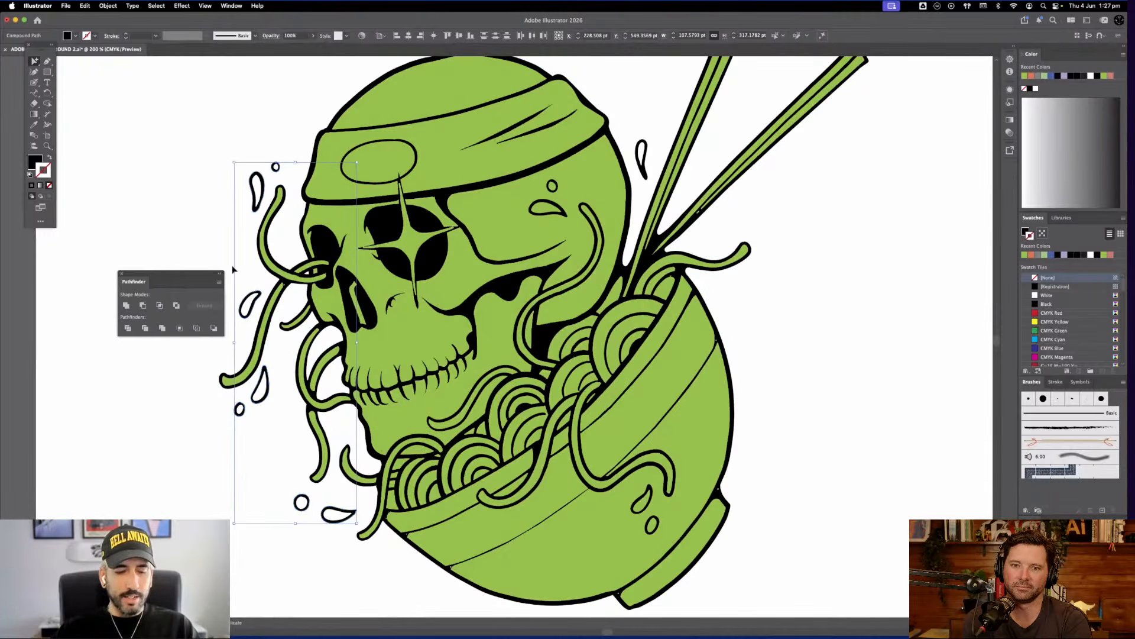
Try to release the droplets' compound paths into solid shapes and fill them with the silhouette's green
key(alt+shift+super+8)
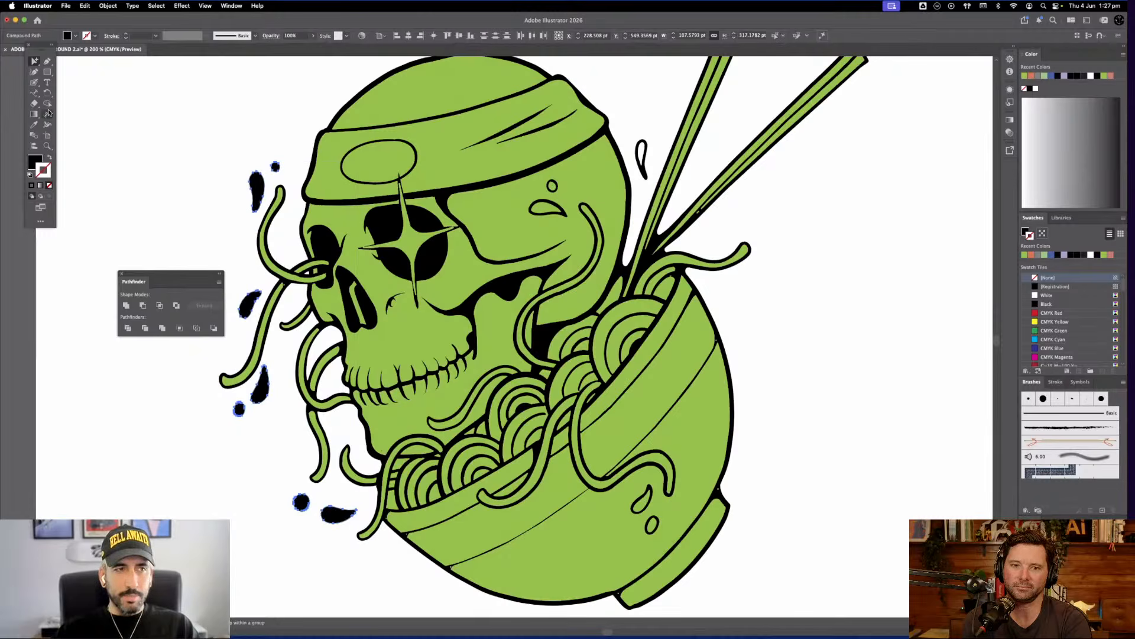
click(34, 124)
click(466, 122)
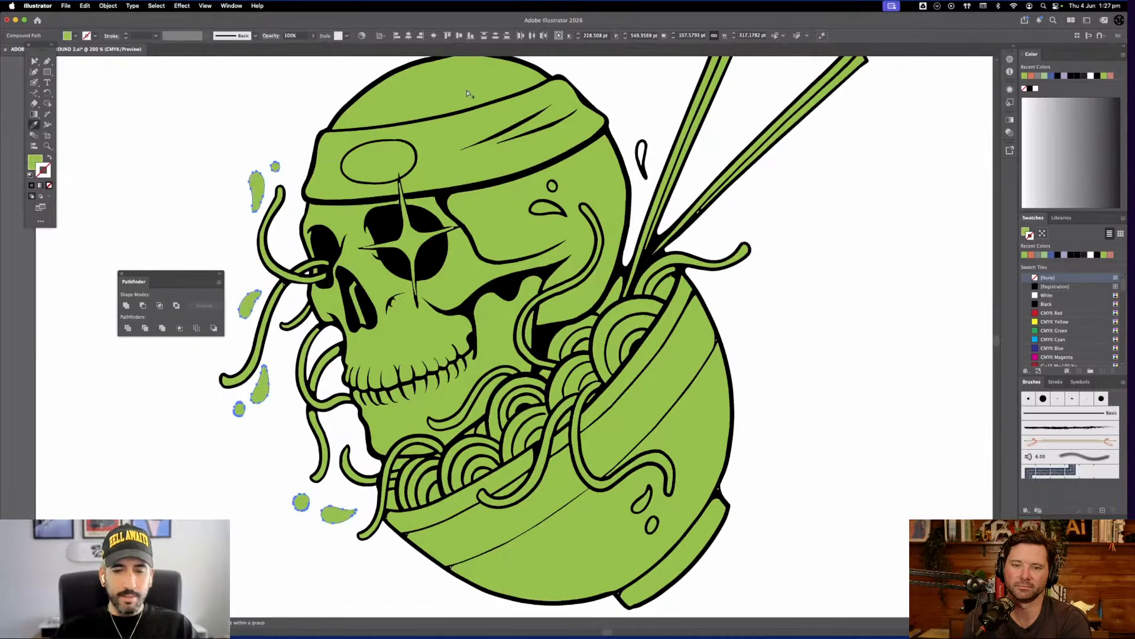
click(34, 64)
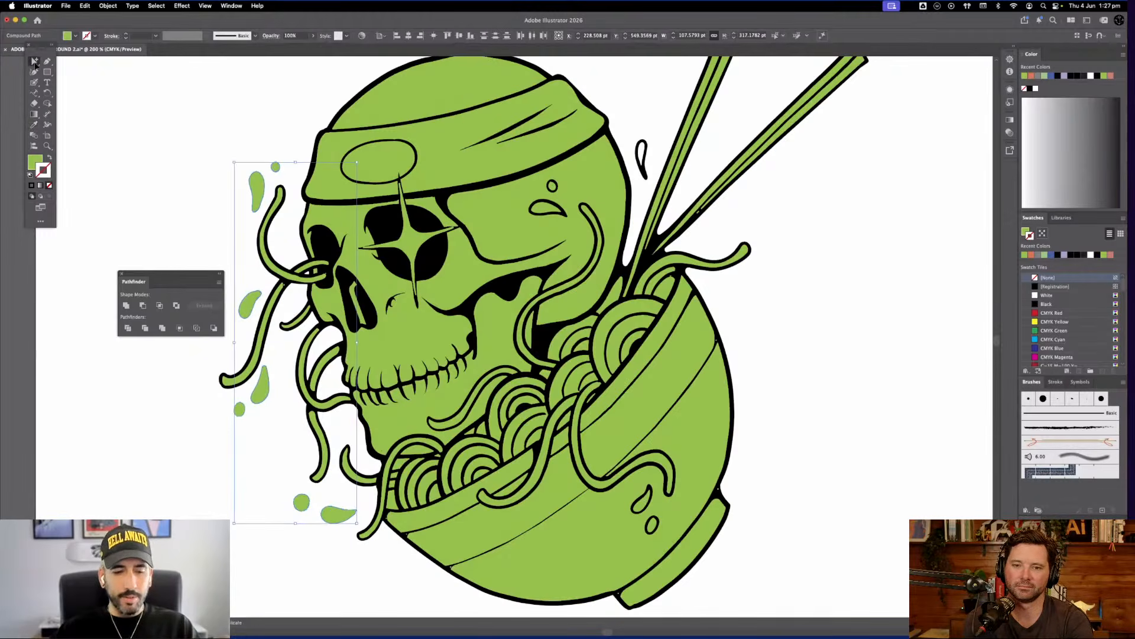
key(super+z)
key(super+z)
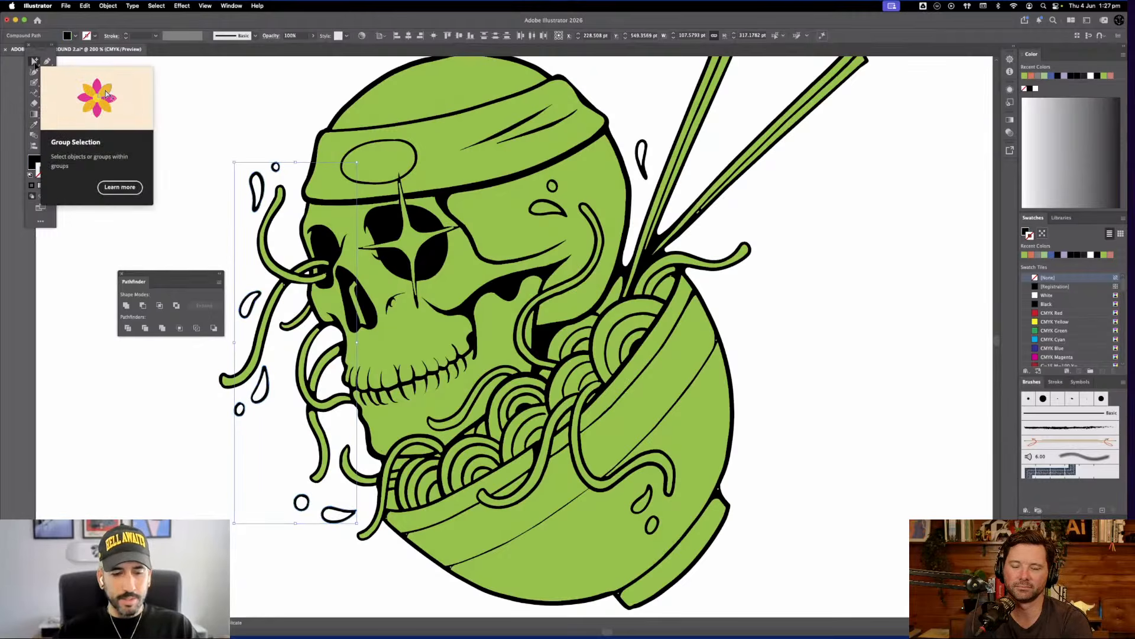
Place solid copies of the droplets behind their outlines, fill them with green sampled from the headwear, and group them
click(195, 107)
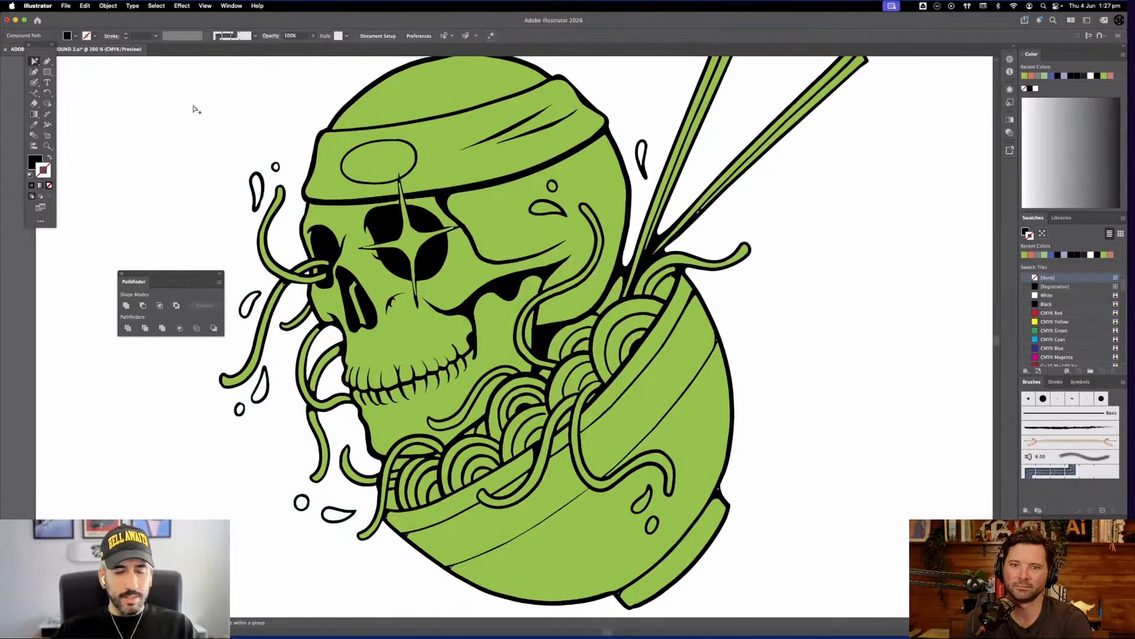
key(super+z)
key(i)
click(387, 101)
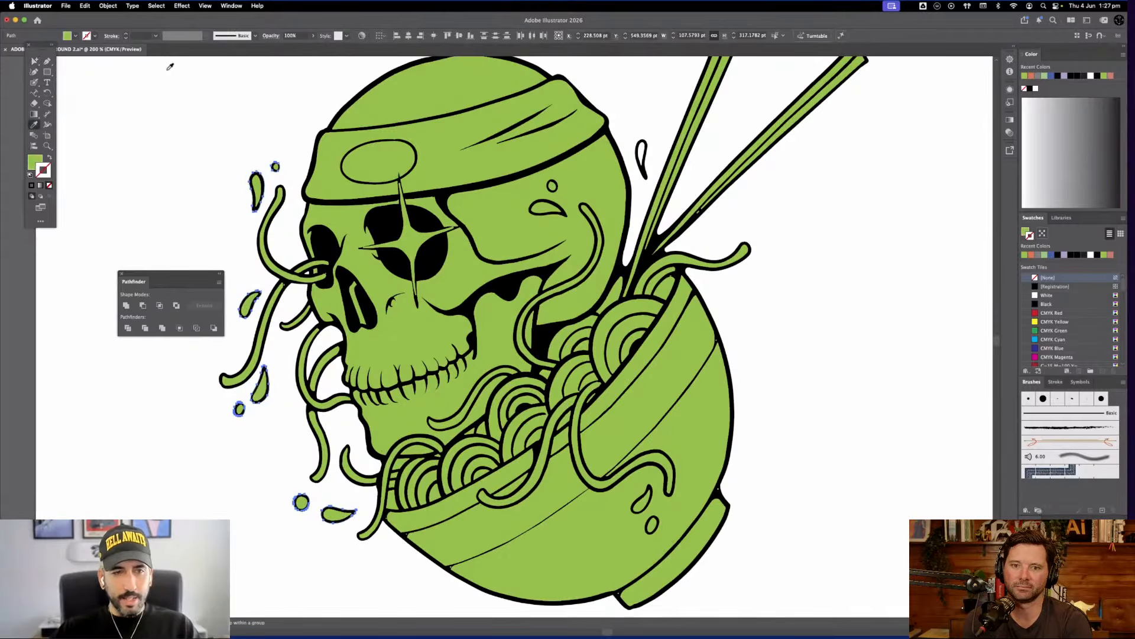
key(super+g)
click(34, 62)
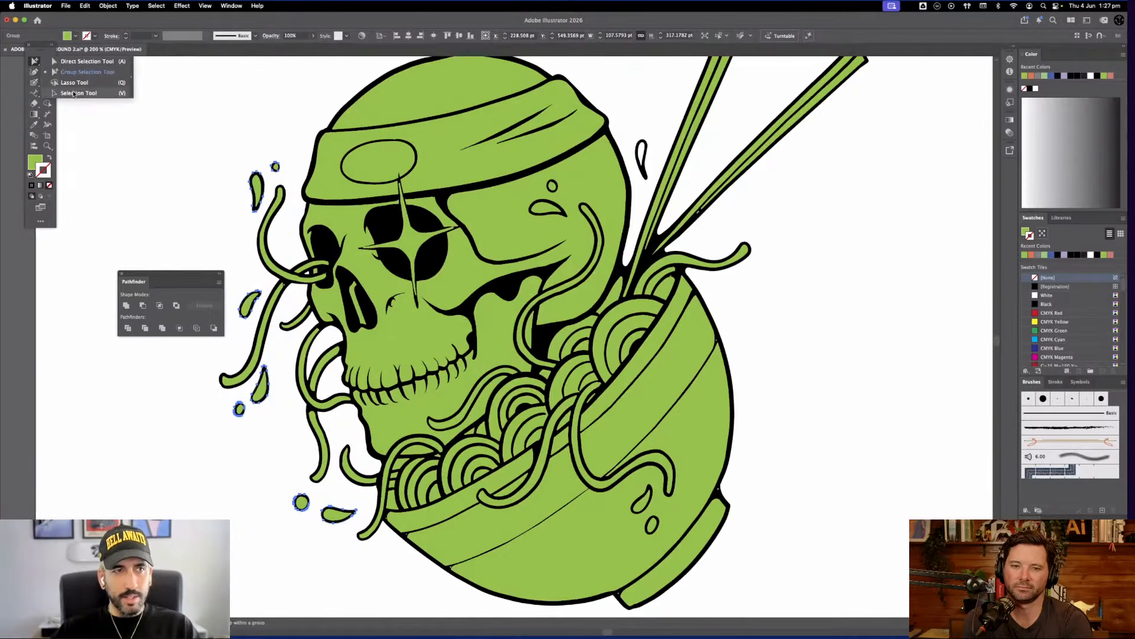
click(265, 198)
click(259, 185)
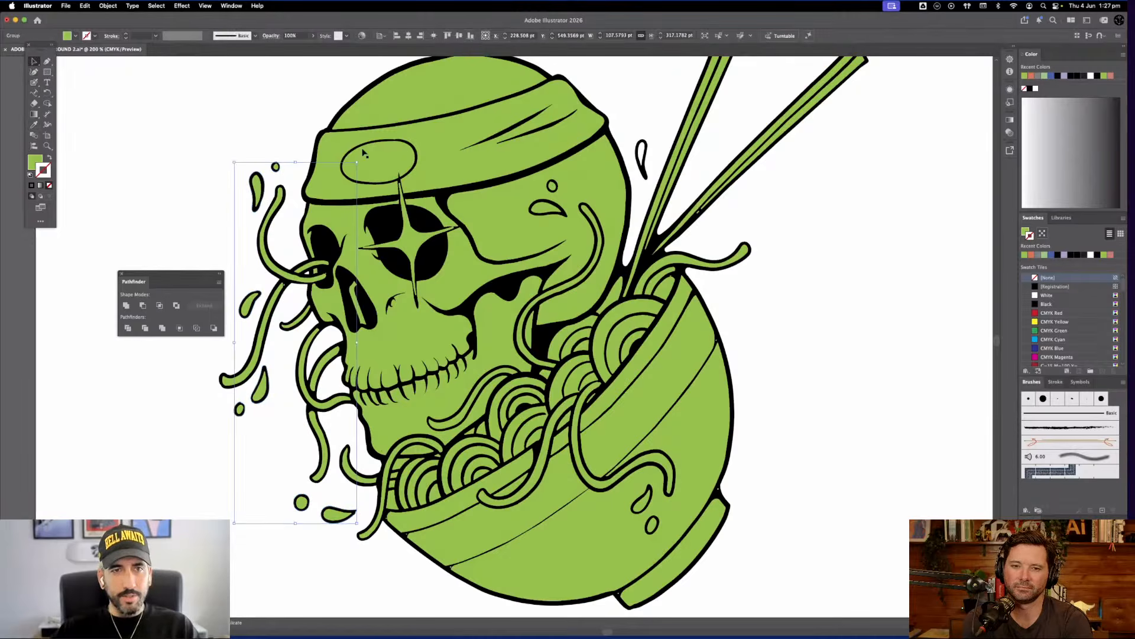
Copy the contour of the droplet beside the chopsticks, fill the copy with the sampled green, and send it to the back
scroll(390, 244, up, 5)
scroll(389, 244, right, 6)
scroll(390, 244, down, 5)
scroll(389, 244, right, 2)
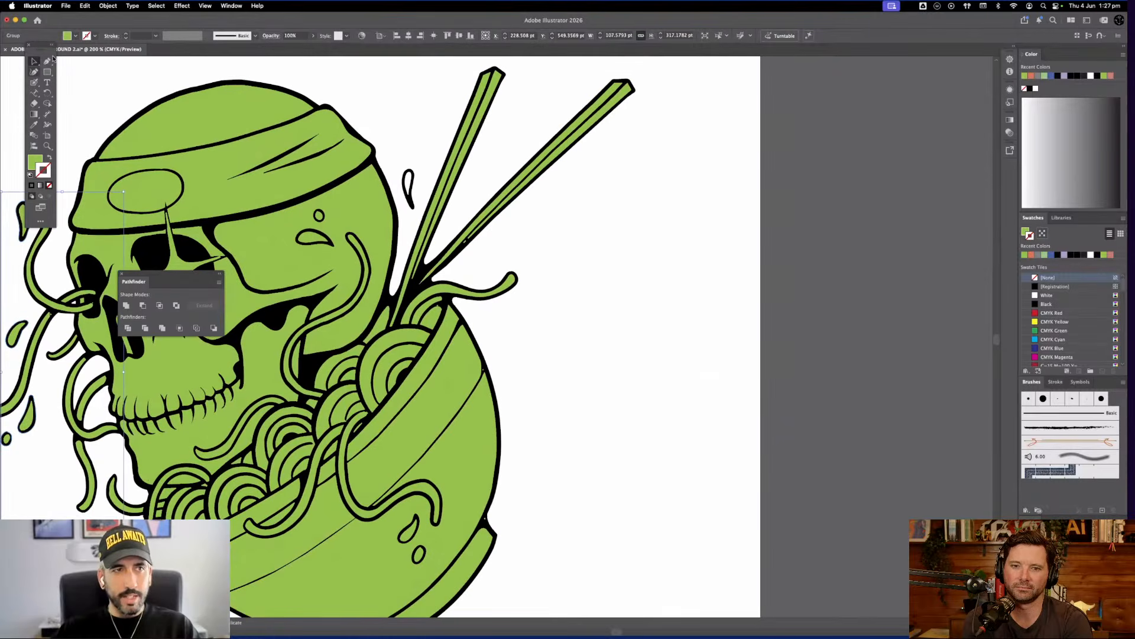
drag(36, 63, 66, 73)
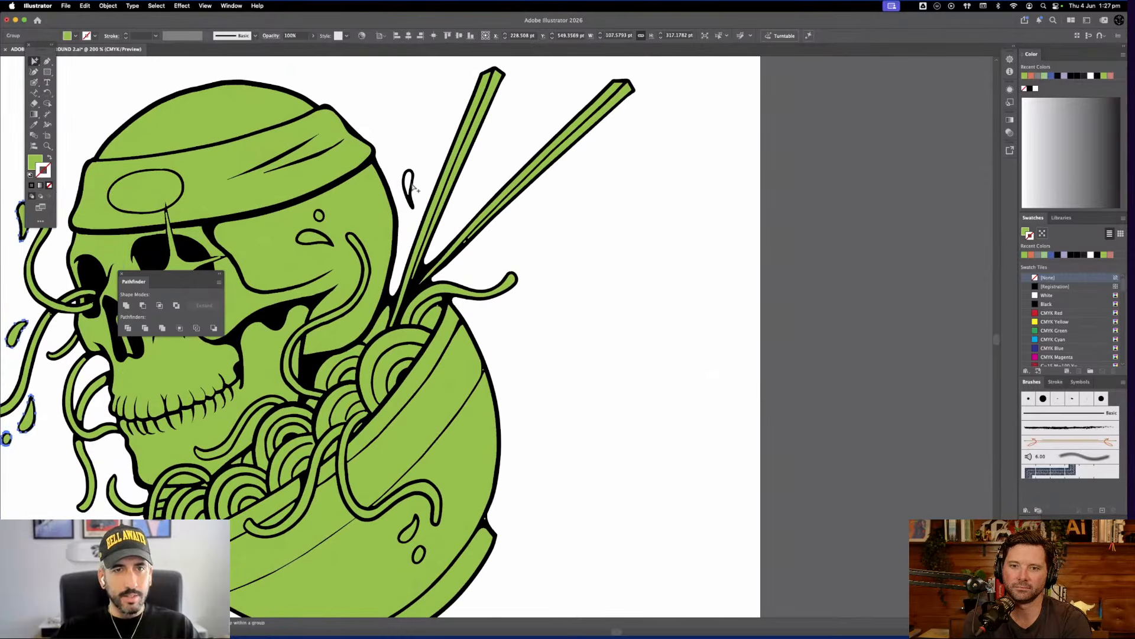
click(414, 184)
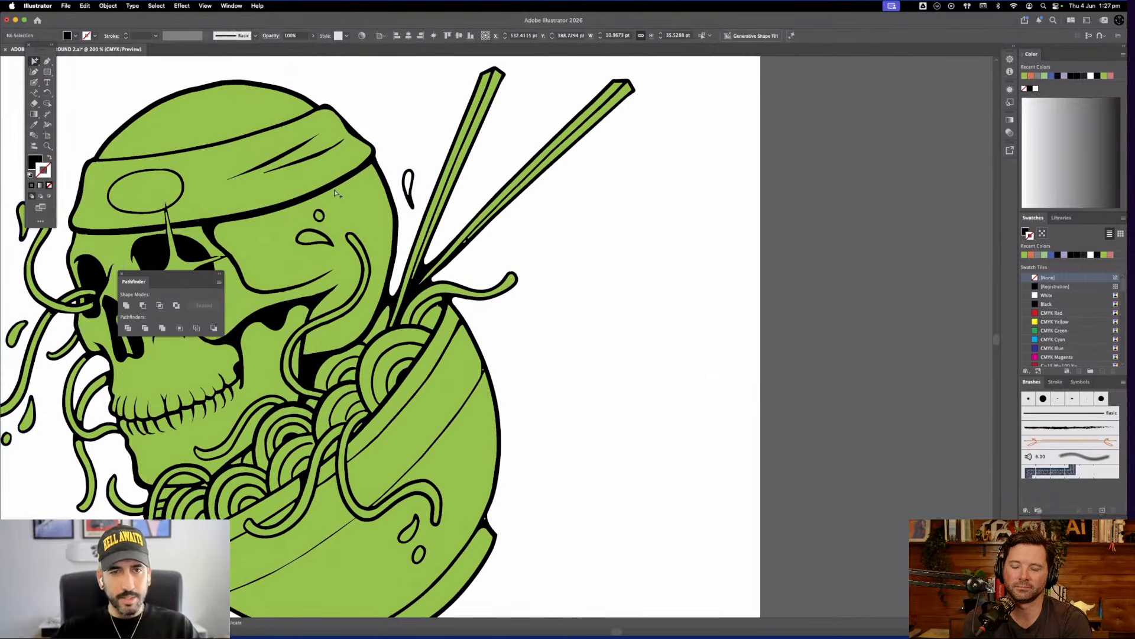
key(Delete)
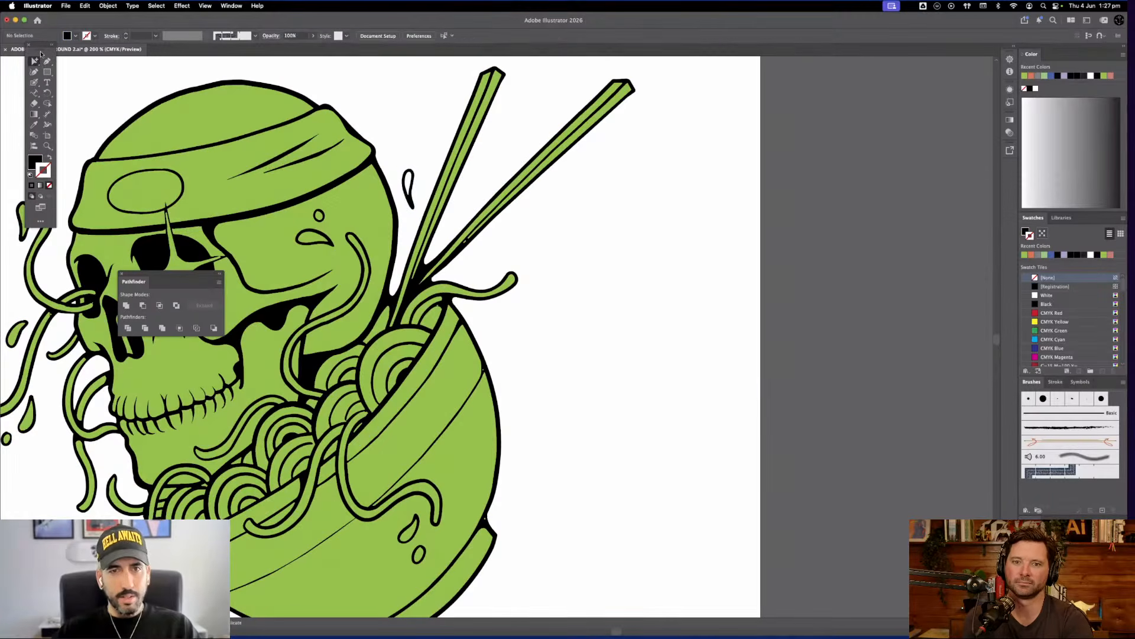
key(super+f)
click(34, 125)
click(178, 135)
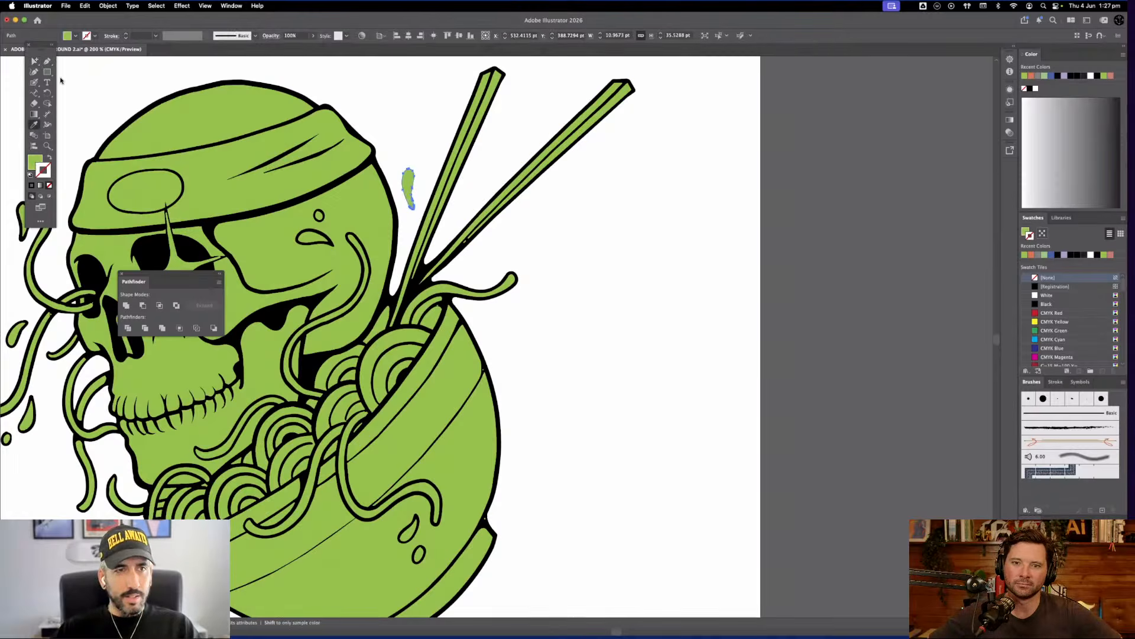
click(36, 62)
key(super+shift+[)
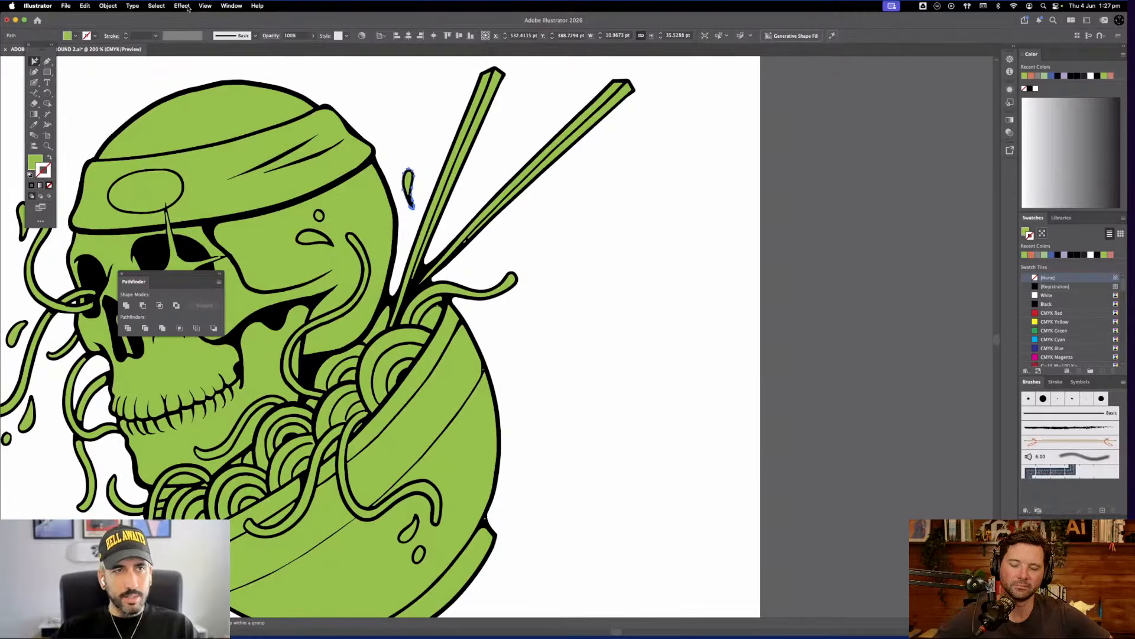
Select all shapes sharing the green fill color, group them, and deselect to view the whole illustration
click(156, 6)
mouse_move(177, 97)
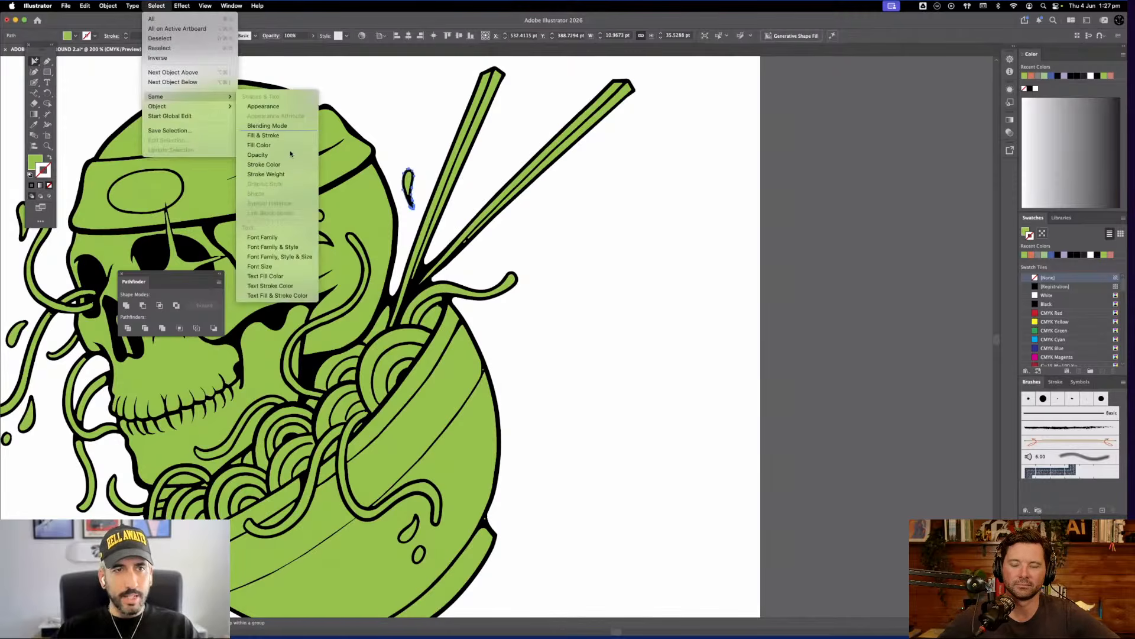
click(288, 147)
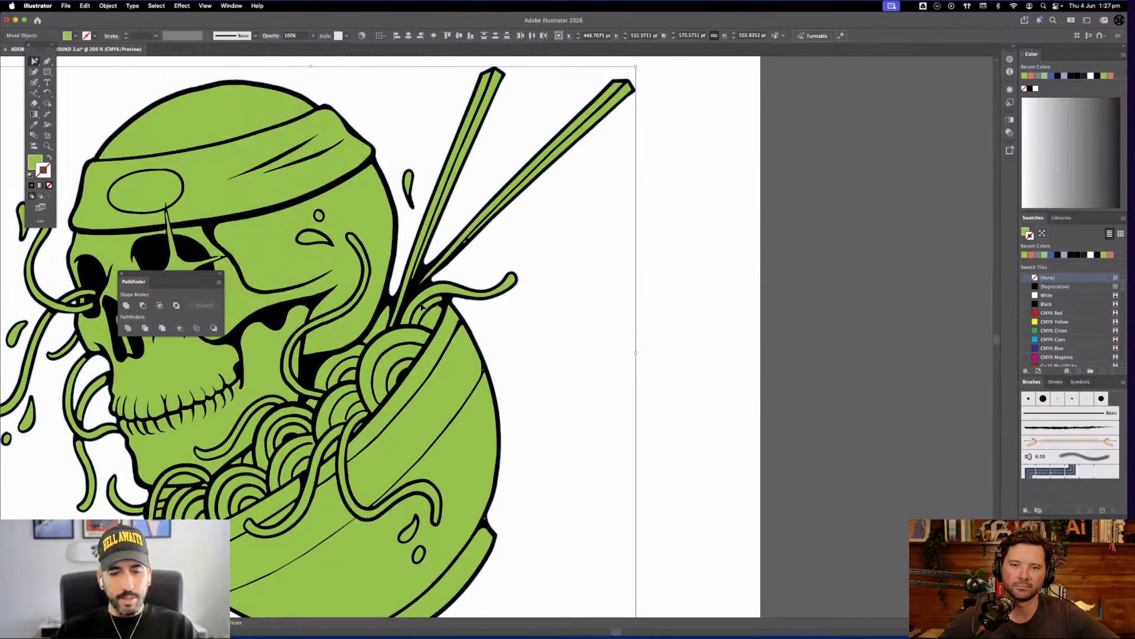
key(super+g)
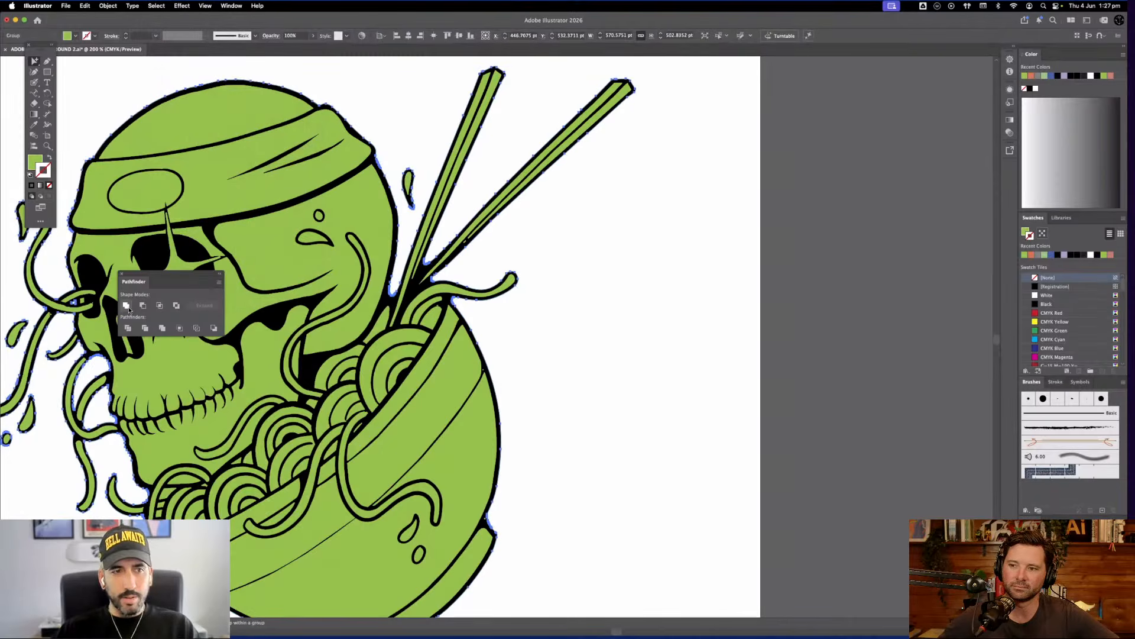
click(527, 335)
drag(422, 308, 623, 337)
key(super+minus)
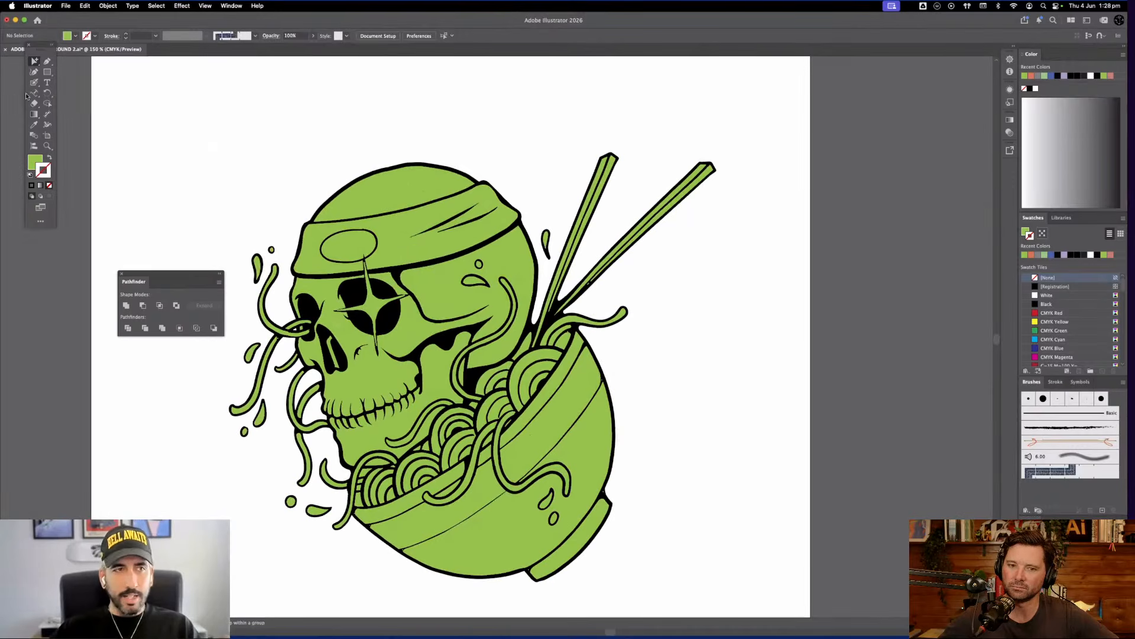
drag(35, 61, 85, 71)
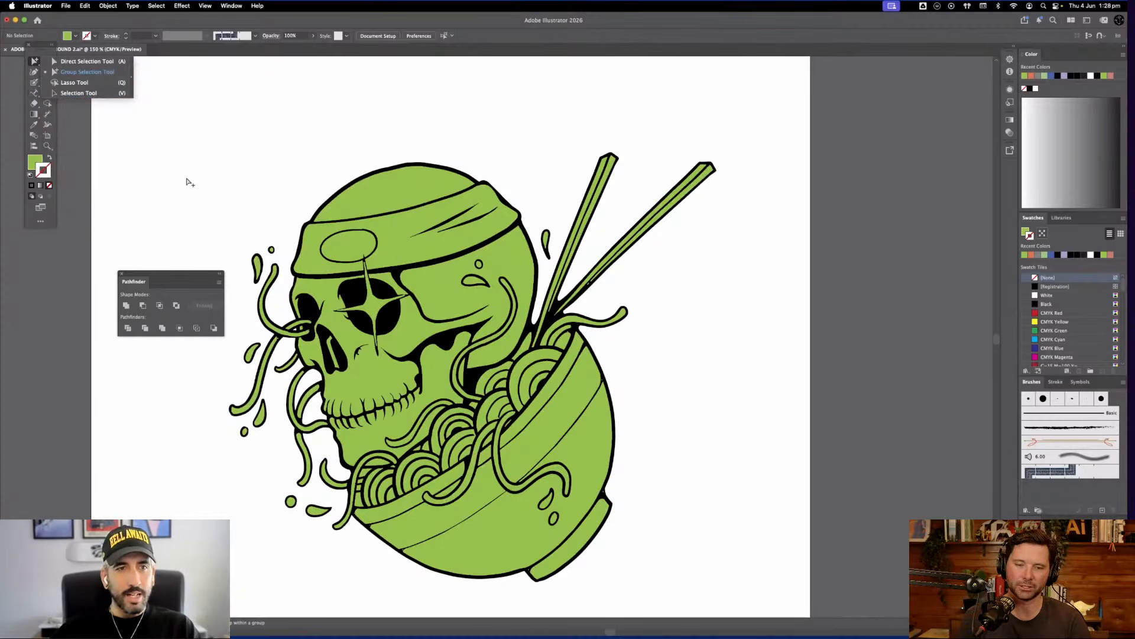
Try to move the skull's inner contour out of the line art to beside the artboard, and undo the move
click(367, 238)
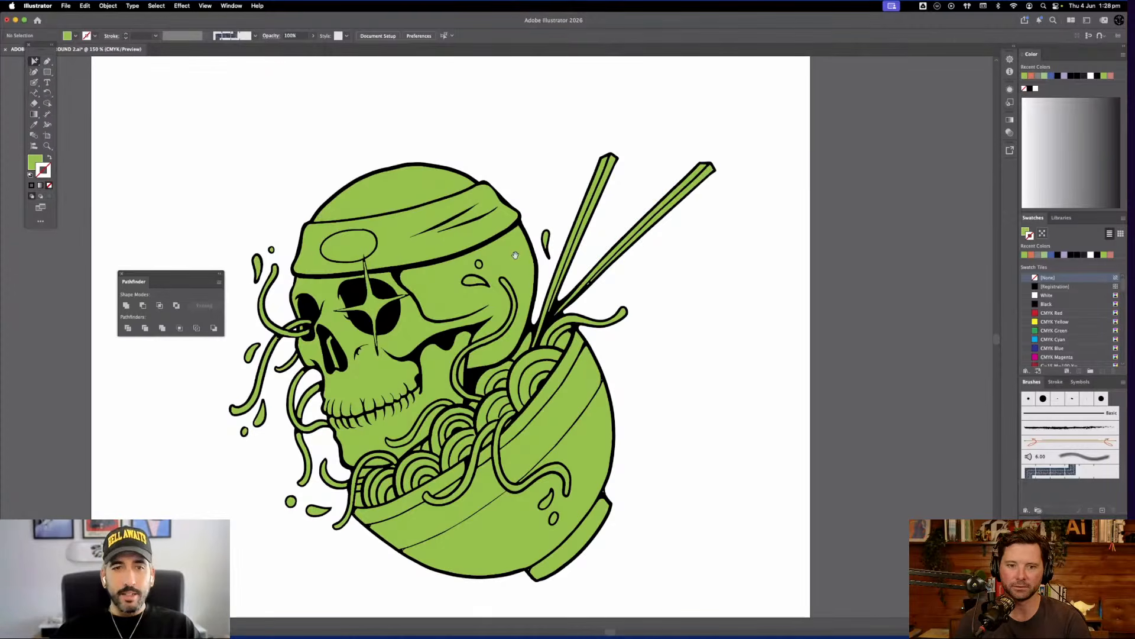
scroll(513, 253, down, 1)
scroll(577, 397, up, 3)
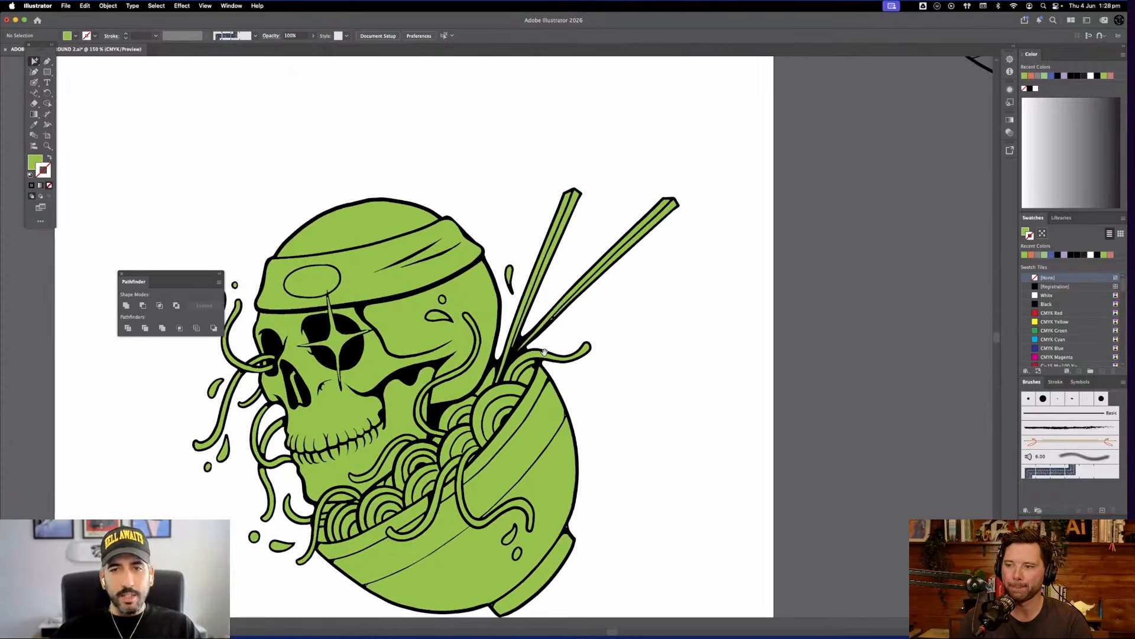
scroll(550, 343, up, 3)
scroll(410, 252, left, 3)
scroll(410, 251, down, 2)
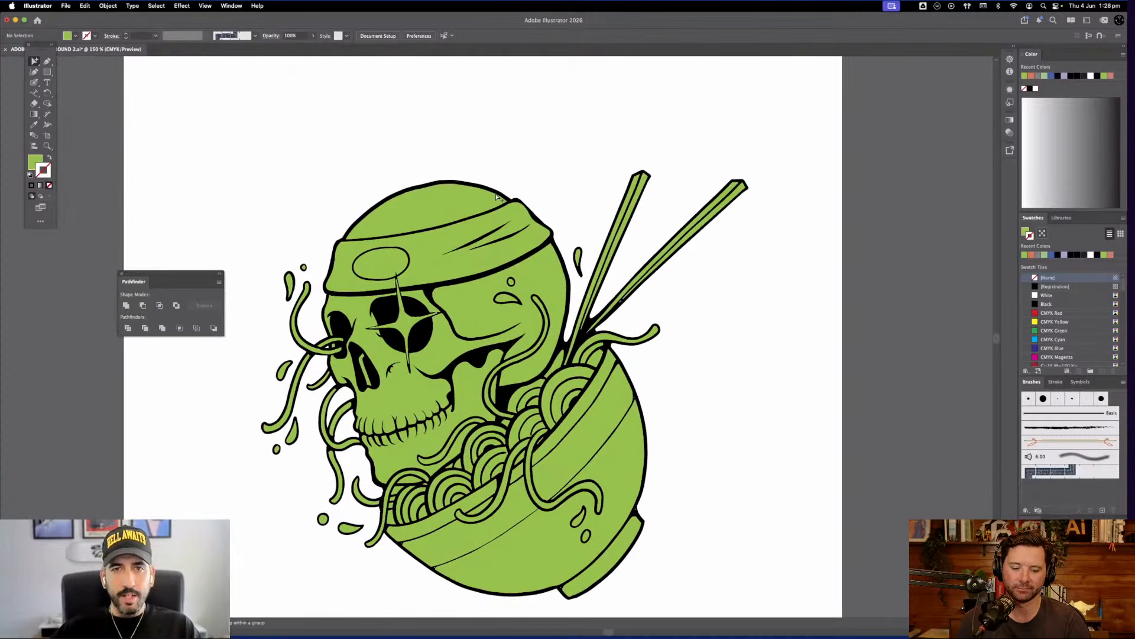
click(497, 198)
click(559, 260)
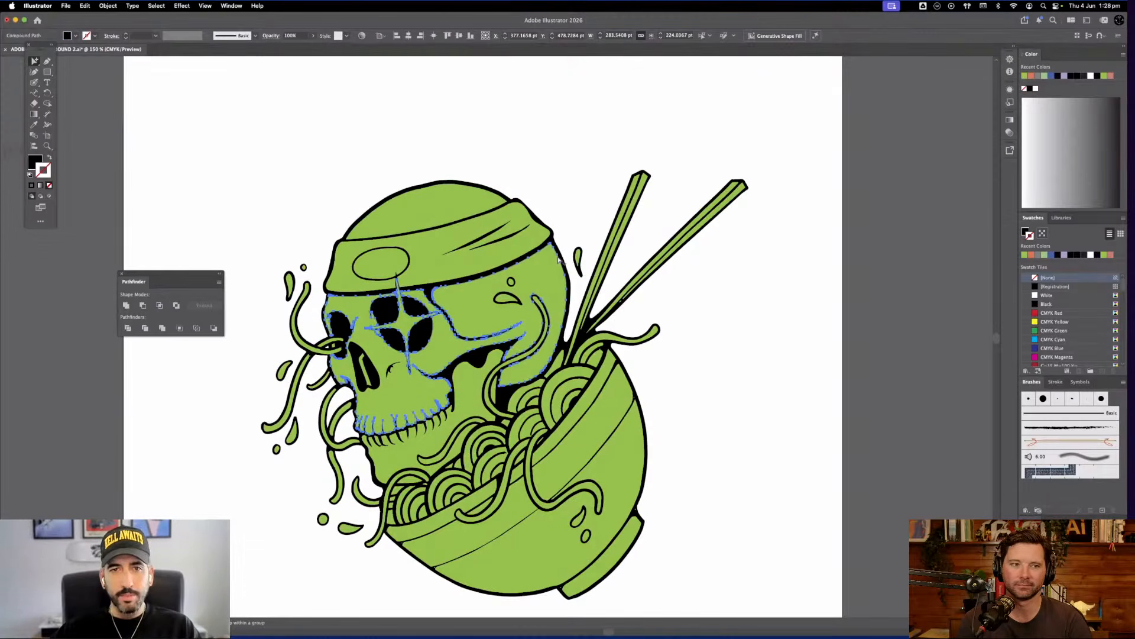
click(710, 348)
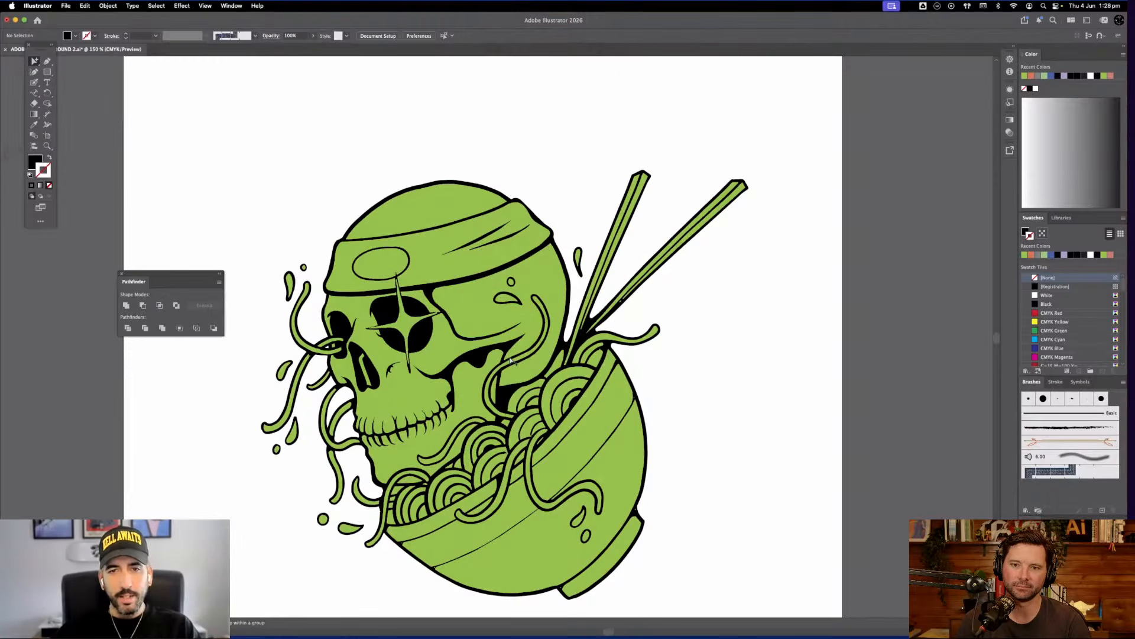
click(510, 360)
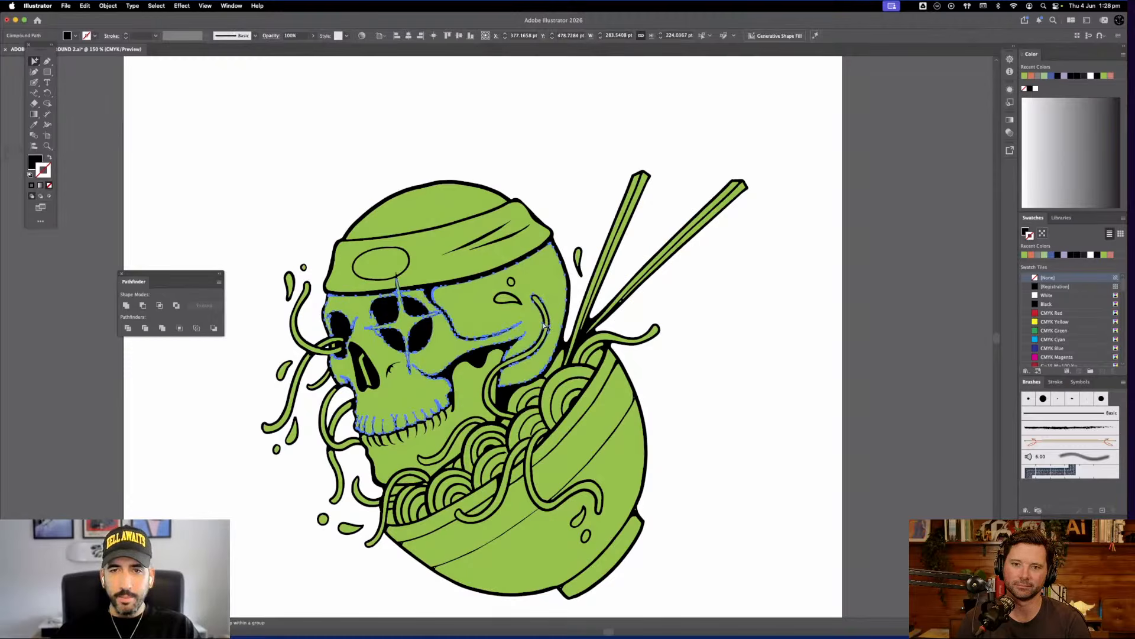
drag(546, 333, 968, 401)
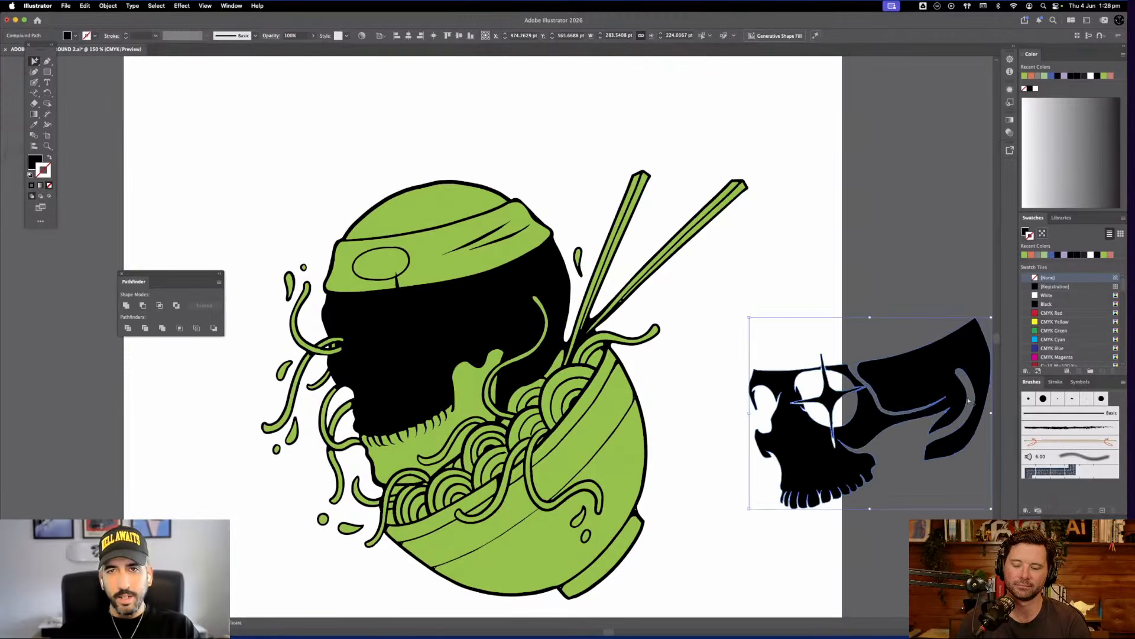
key(super+z)
Paste a copy of the skull's inner contour in place and enter ff2a00 as its fill color
click(781, 407)
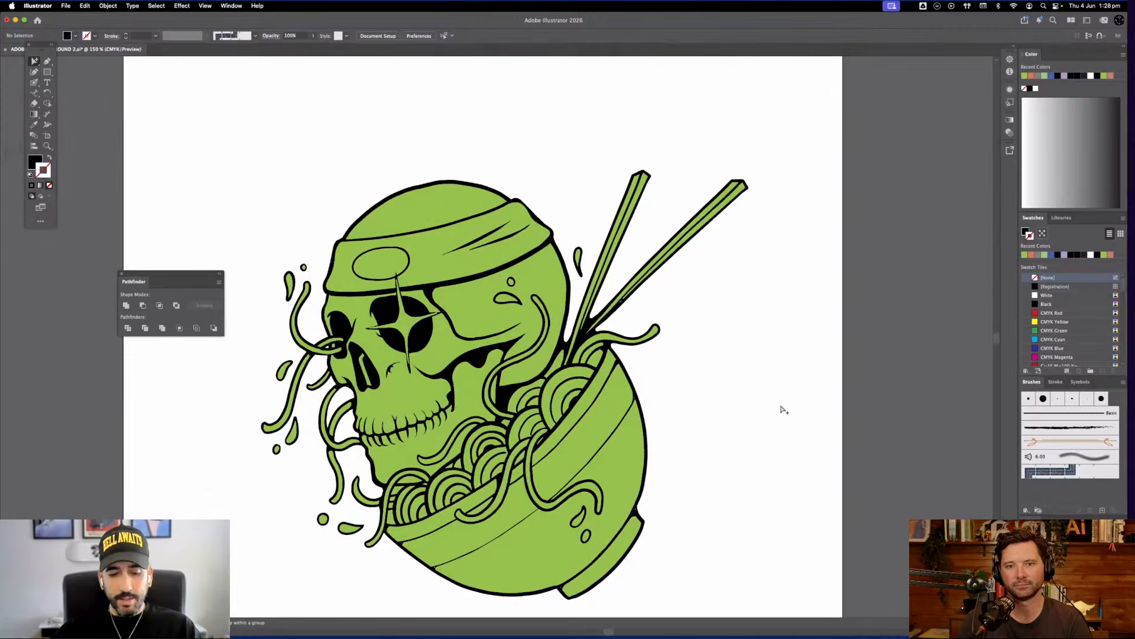
key(super+z)
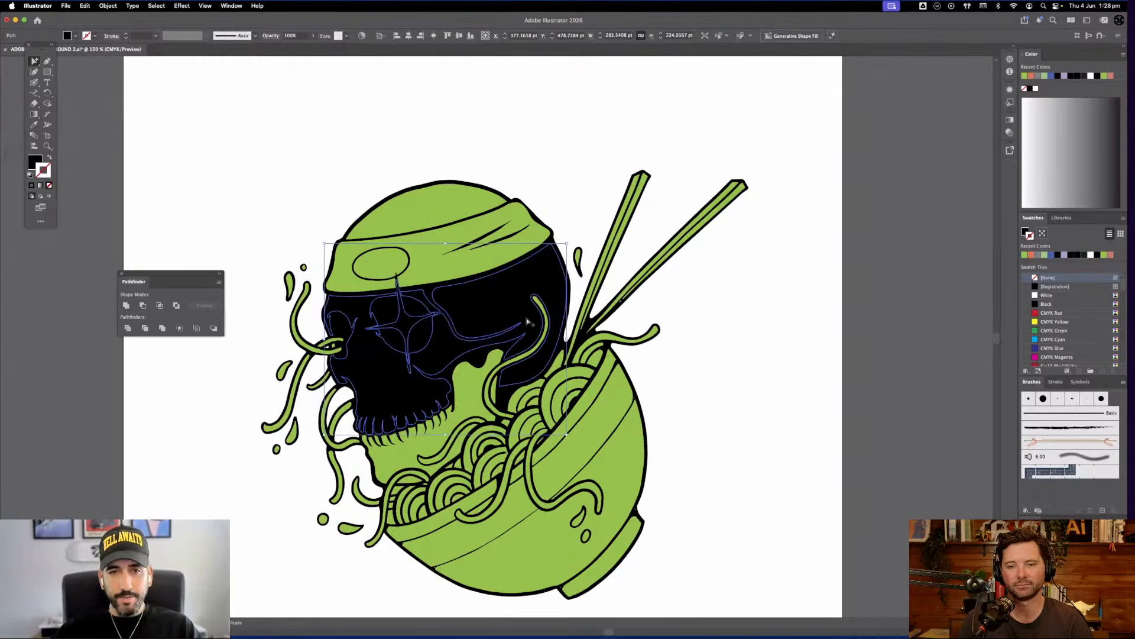
double_click(38, 160)
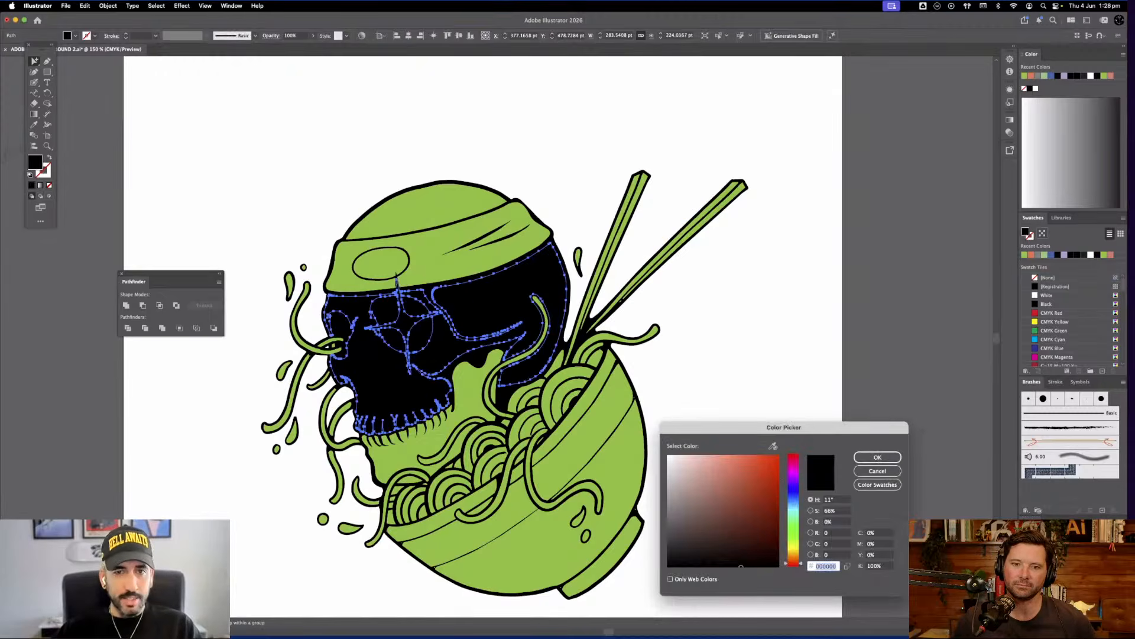
text(ff2a00)
click(877, 458)
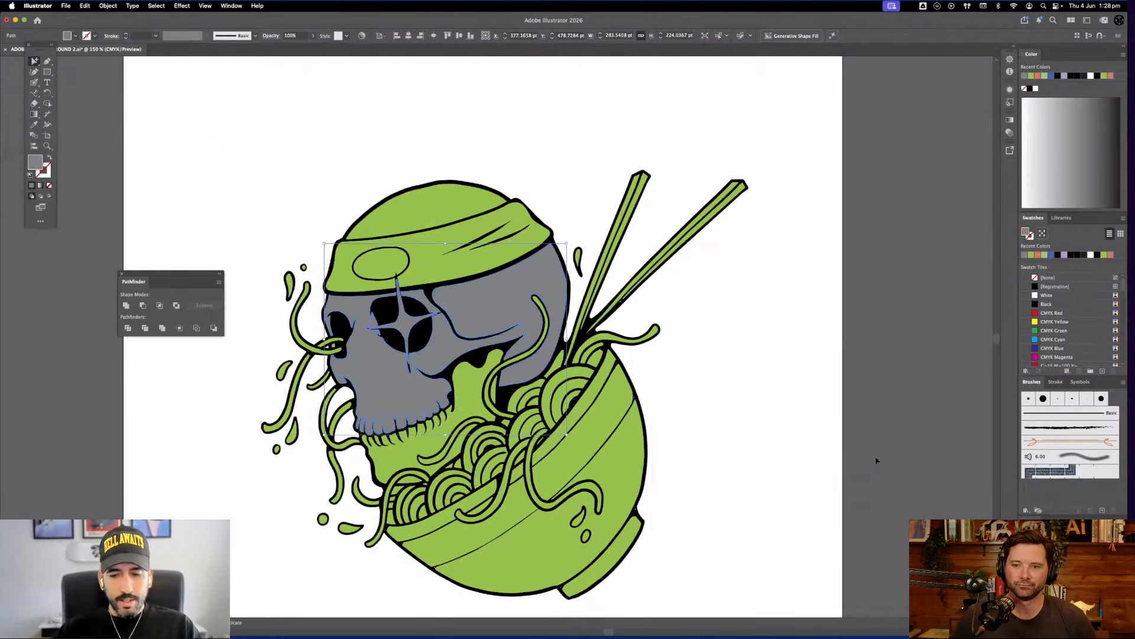
Switch the color mode to RGB for the skull shape's red fill, move it behind the nose and droplet details, and group it
key(super)
click(1123, 55)
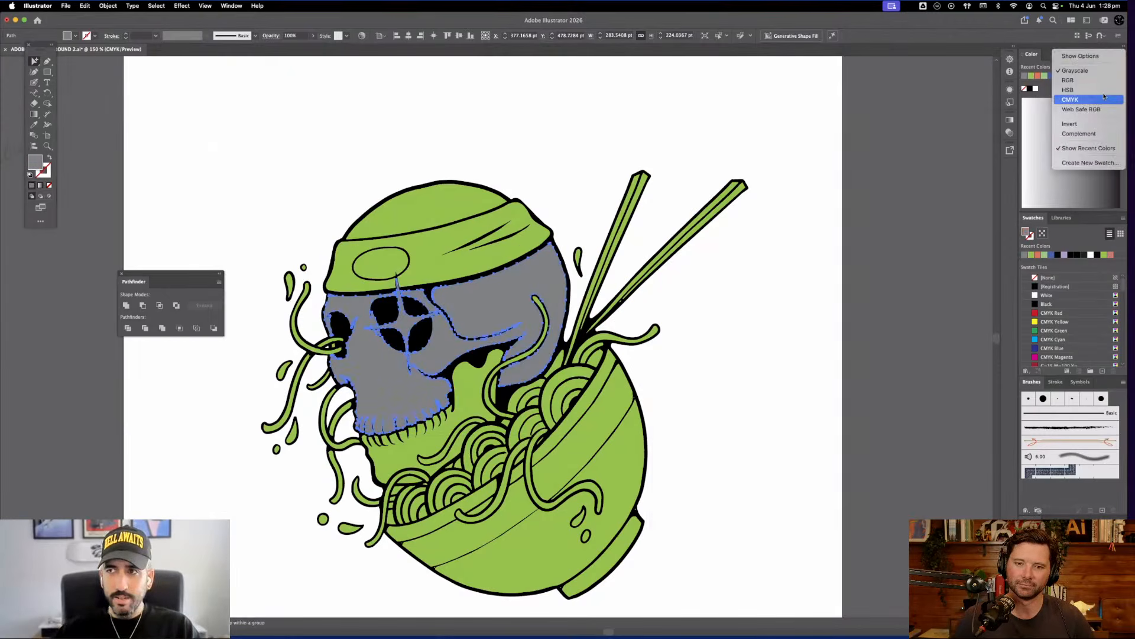
click(1097, 81)
key(super+z)
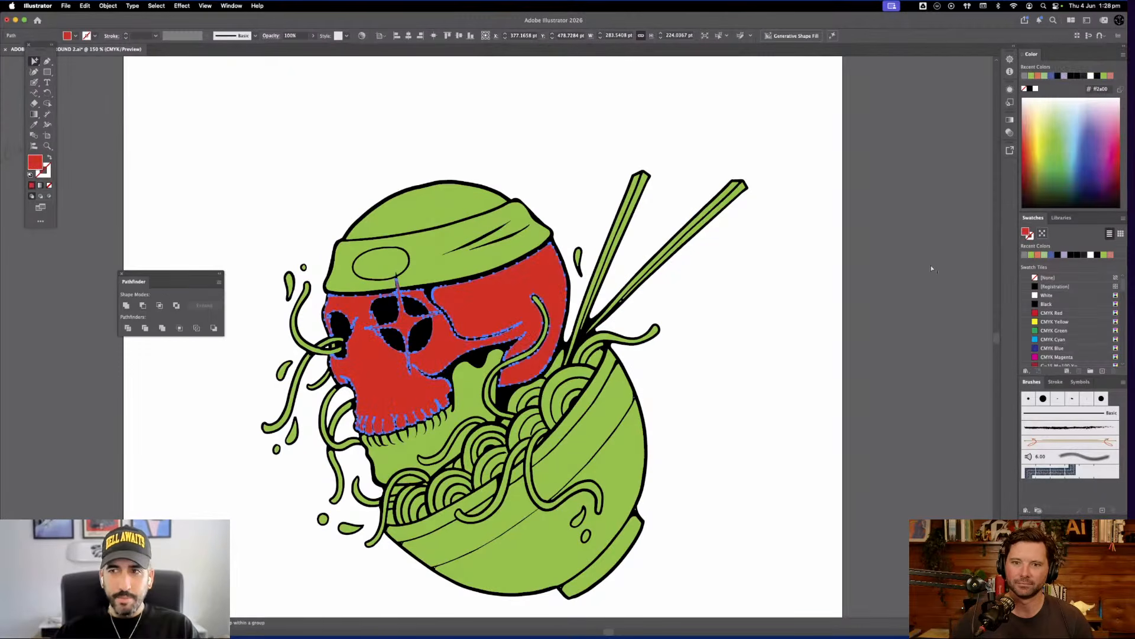
key(super+z)
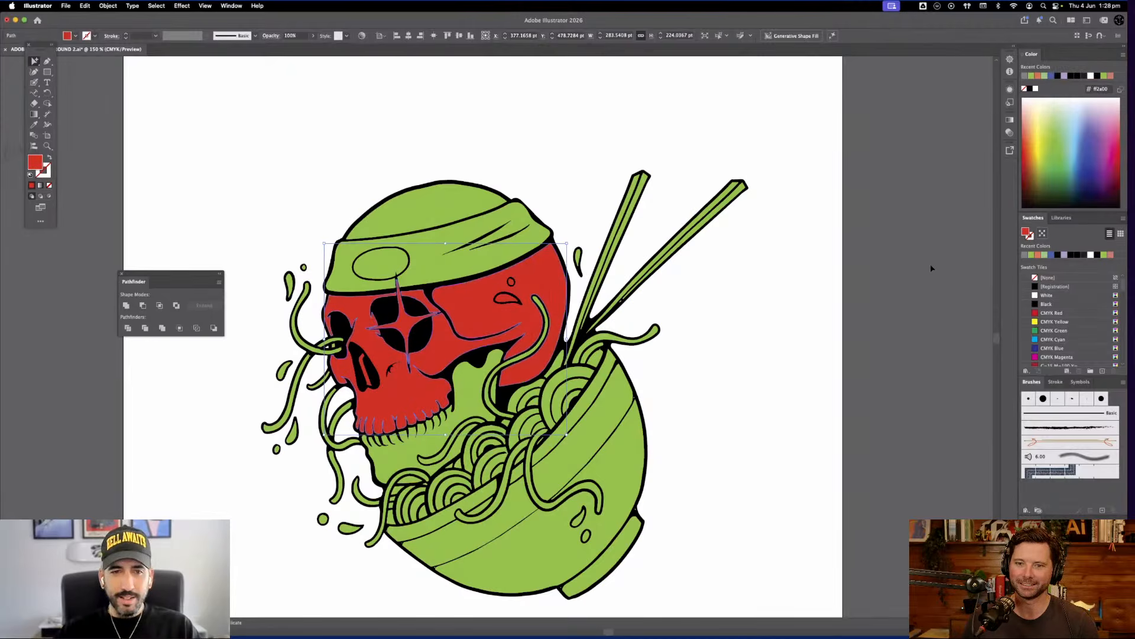
key(super+g)
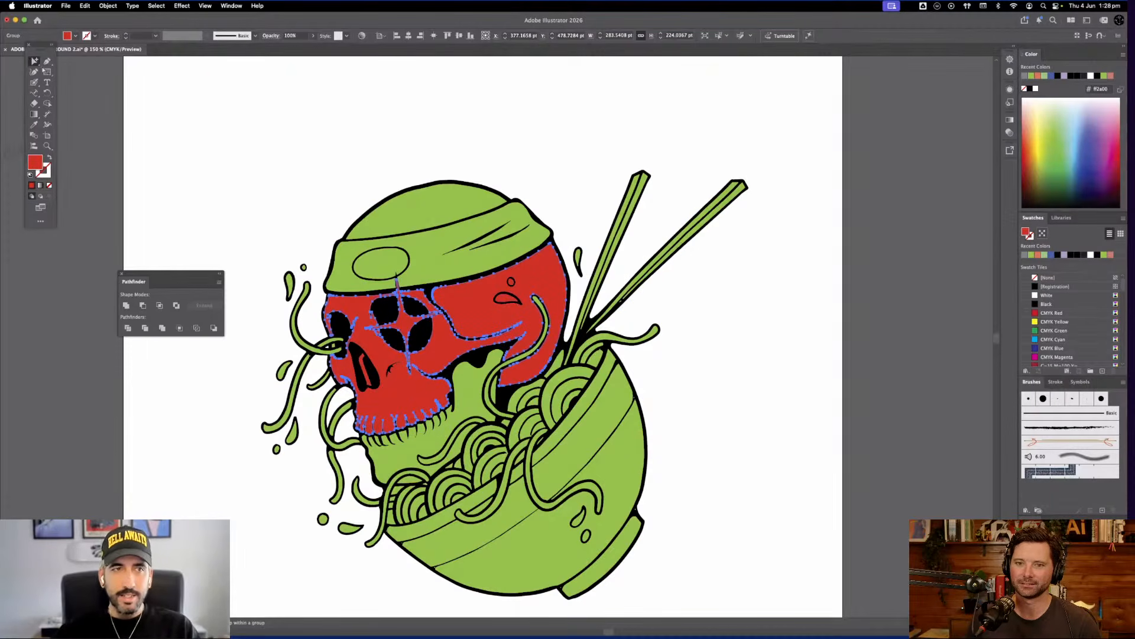
key(super+shift+a)
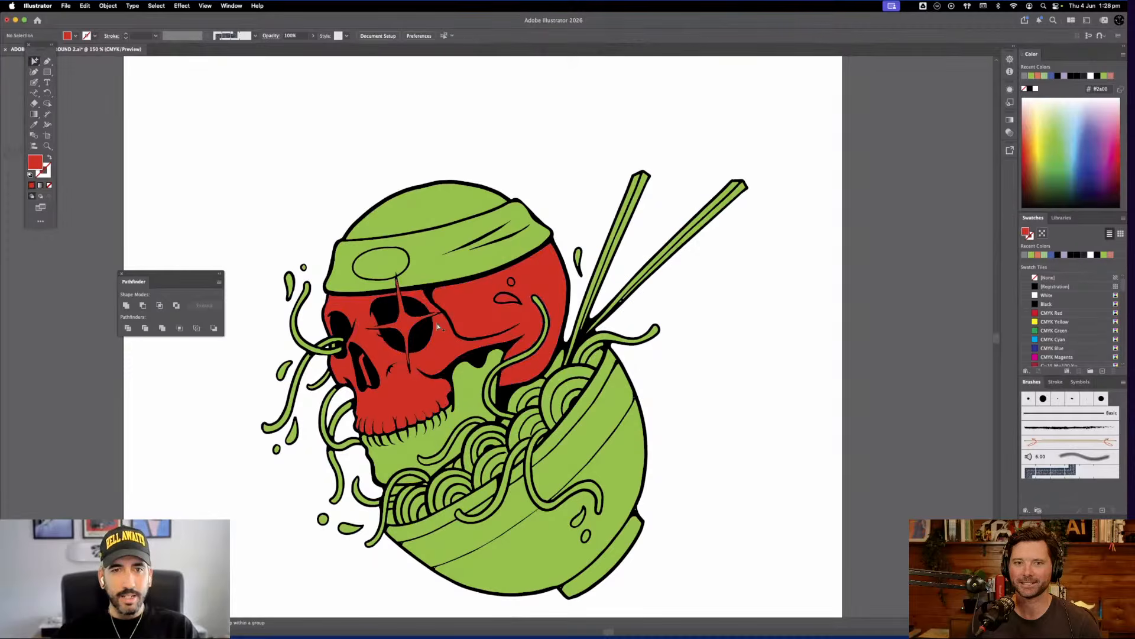
Paste a copy of the lower jaw's inner contour in place, fill it with red sampled from the skull, and deselect it
click(478, 371)
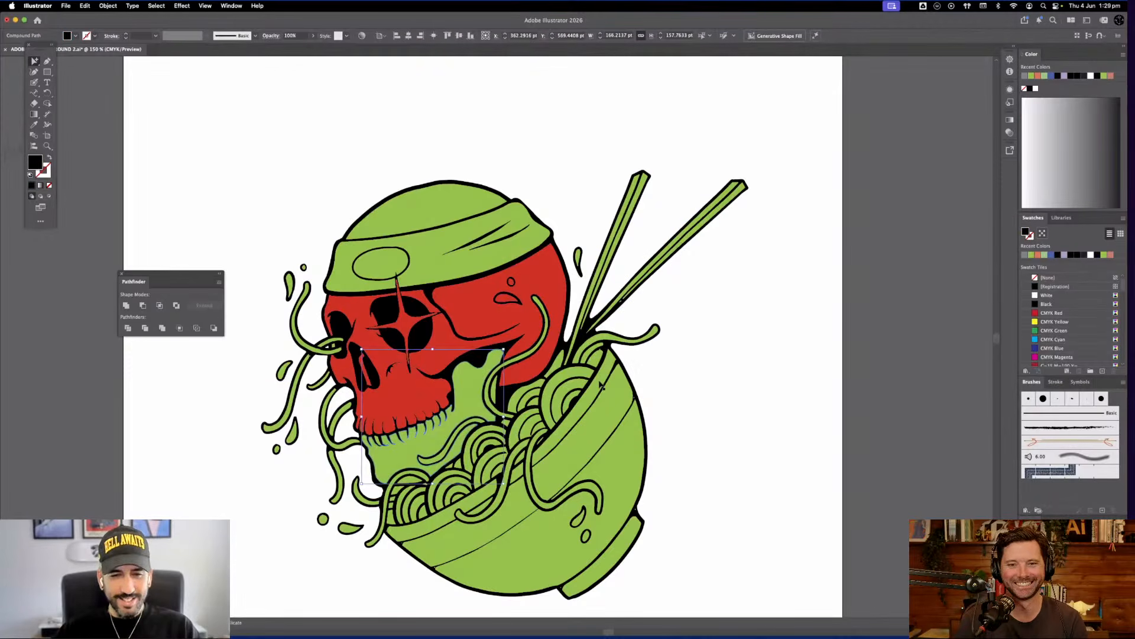
key(super+shift+])
click(35, 124)
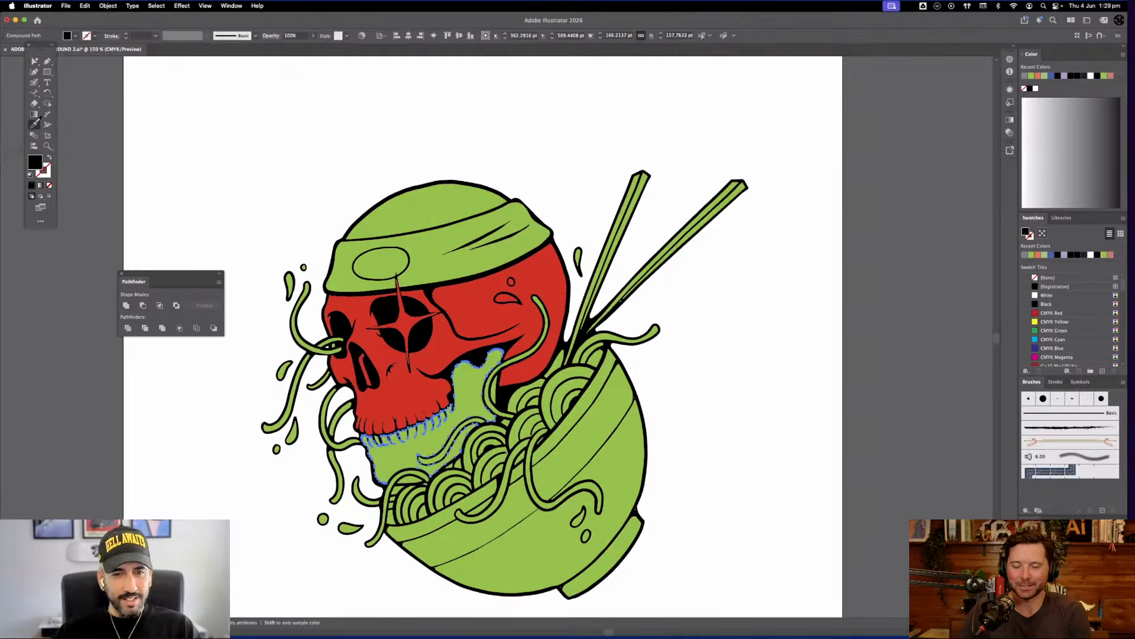
click(40, 61)
click(269, 145)
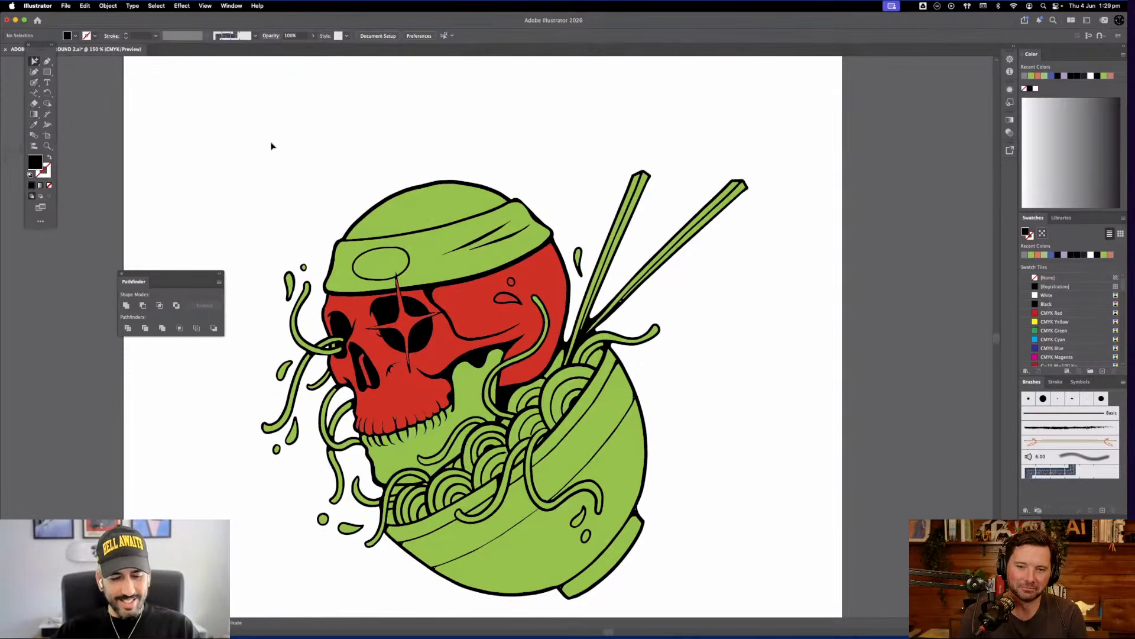
key(super+z)
key(i)
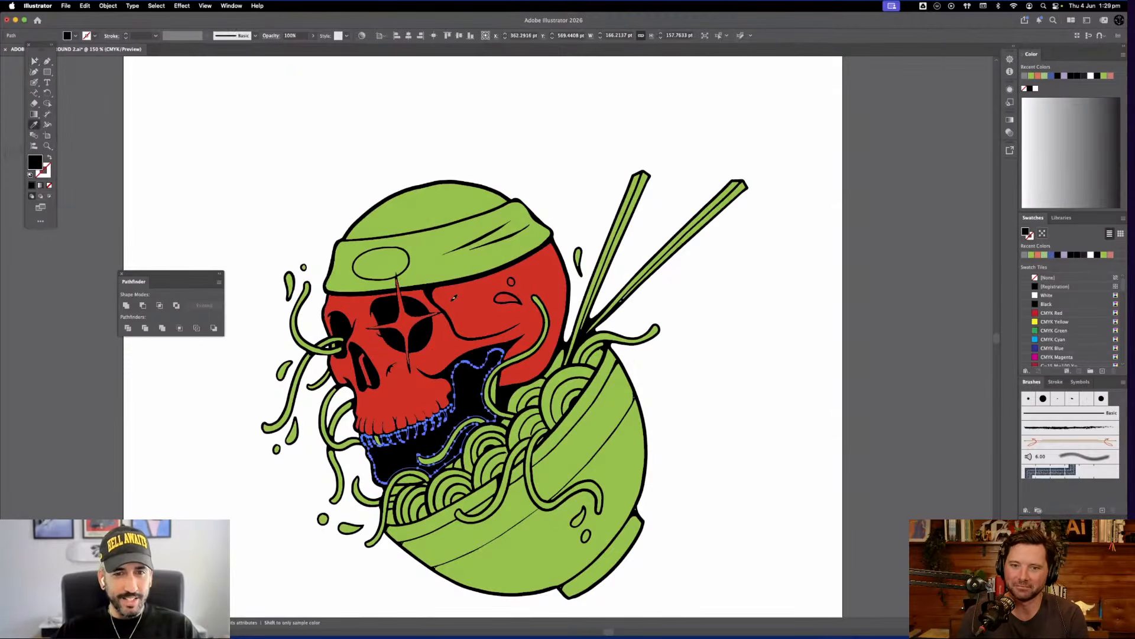
click(454, 297)
drag(35, 61, 73, 63)
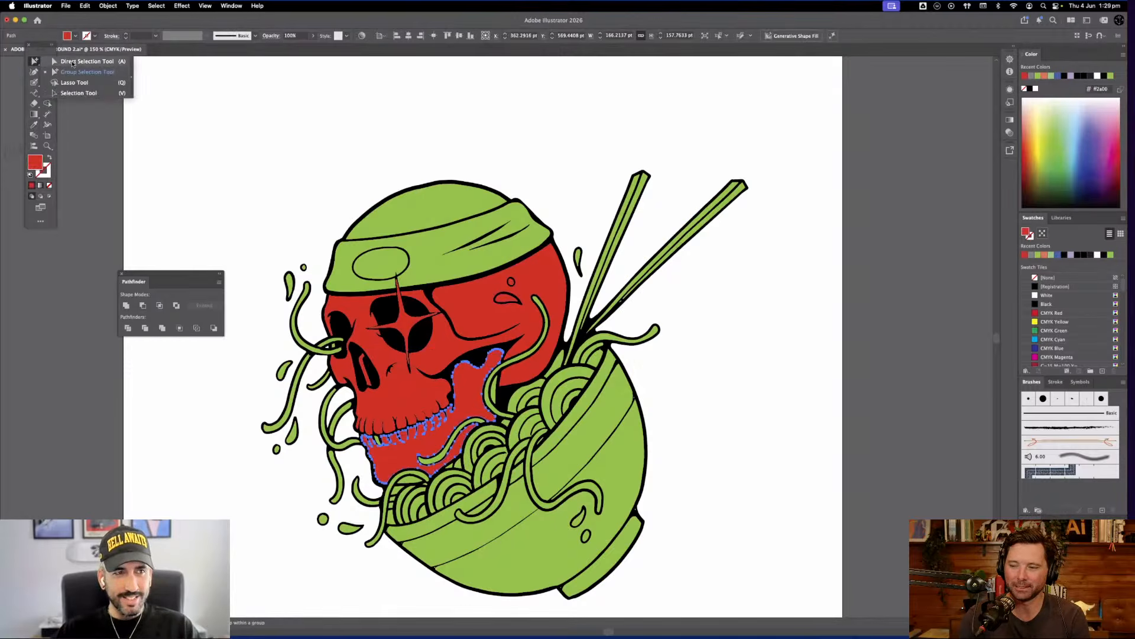
click(79, 92)
click(200, 91)
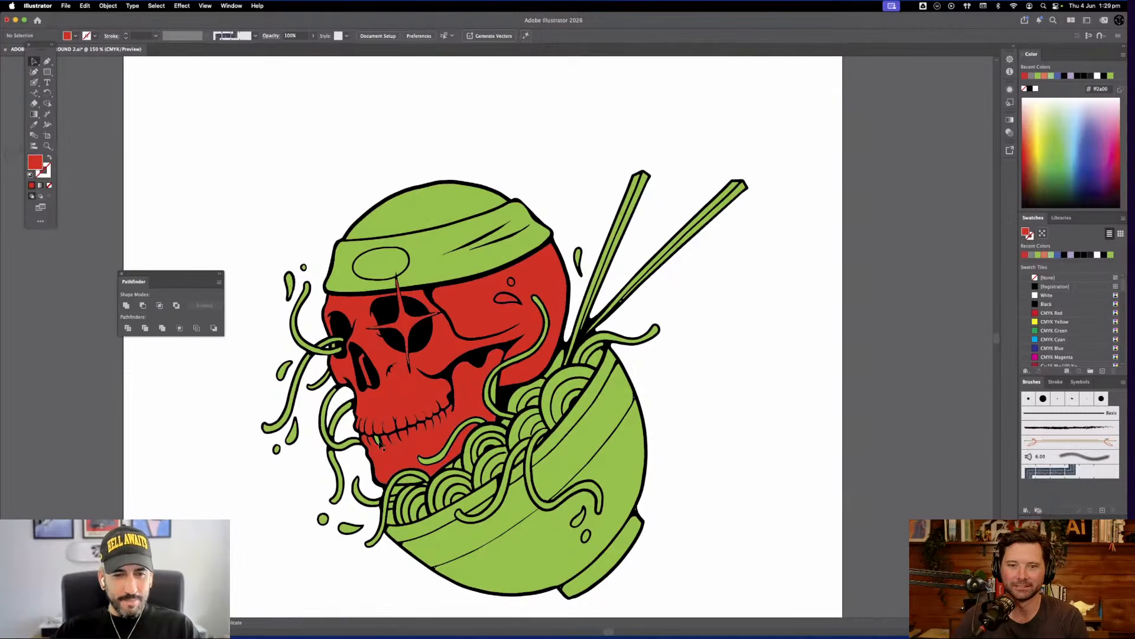
Copy the inner contour of the green tooth in the lower row and paste it in place as its own shape
key(super+equal)
key(super+equal)
key(super+equal)
key(super+equal)
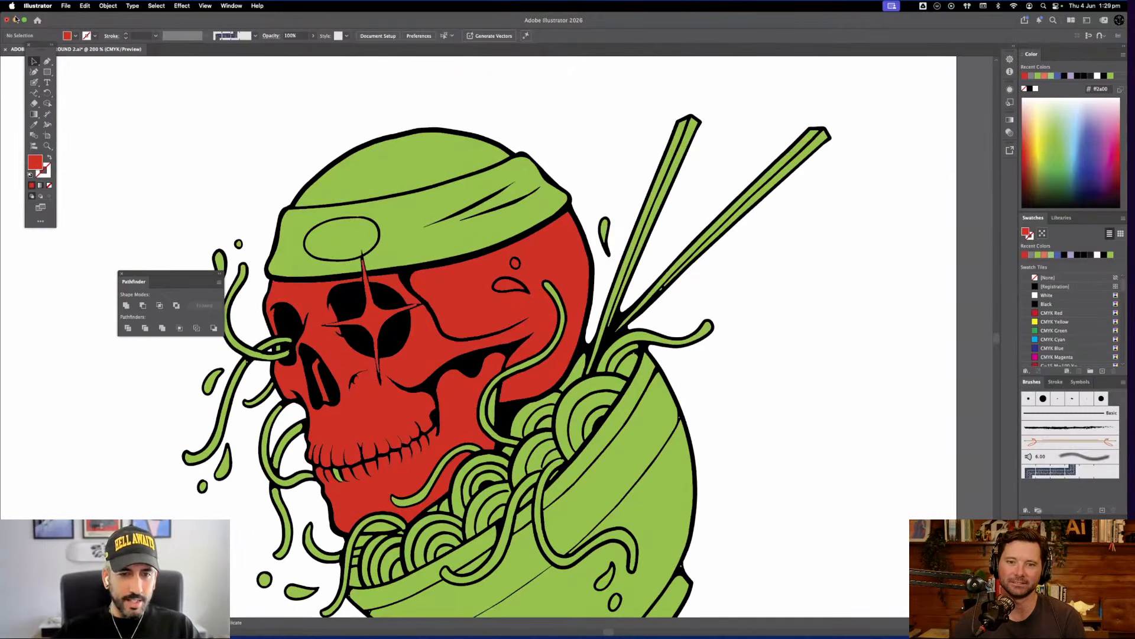
drag(286, 587, 513, 294)
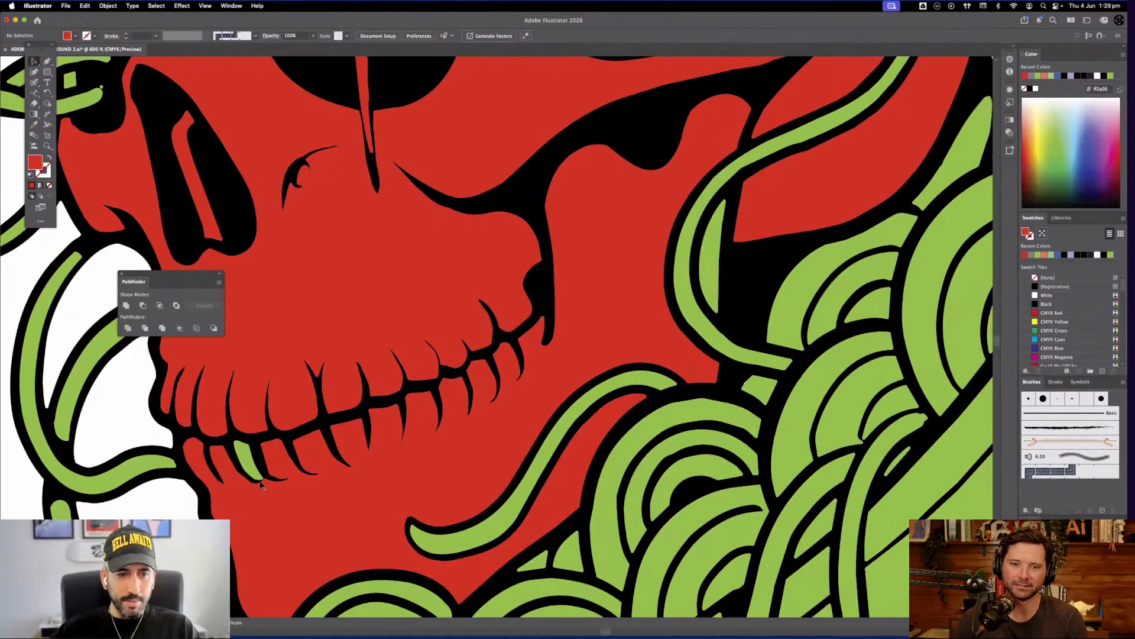
key(super+equal)
key(super+equal)
key(super+equal)
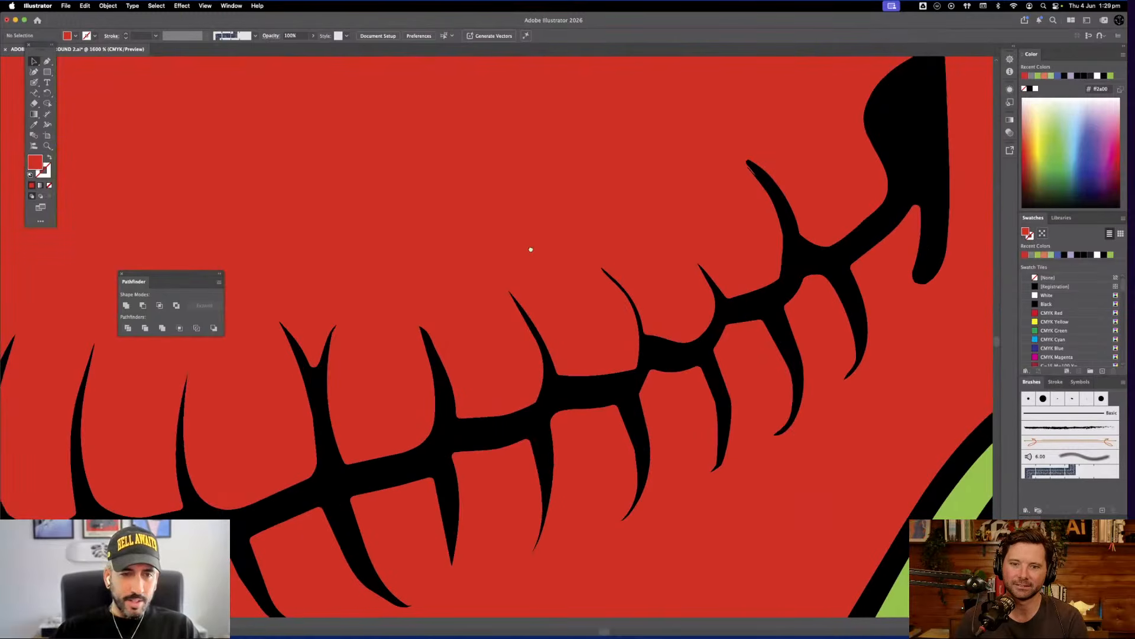
drag(306, 539, 530, 250)
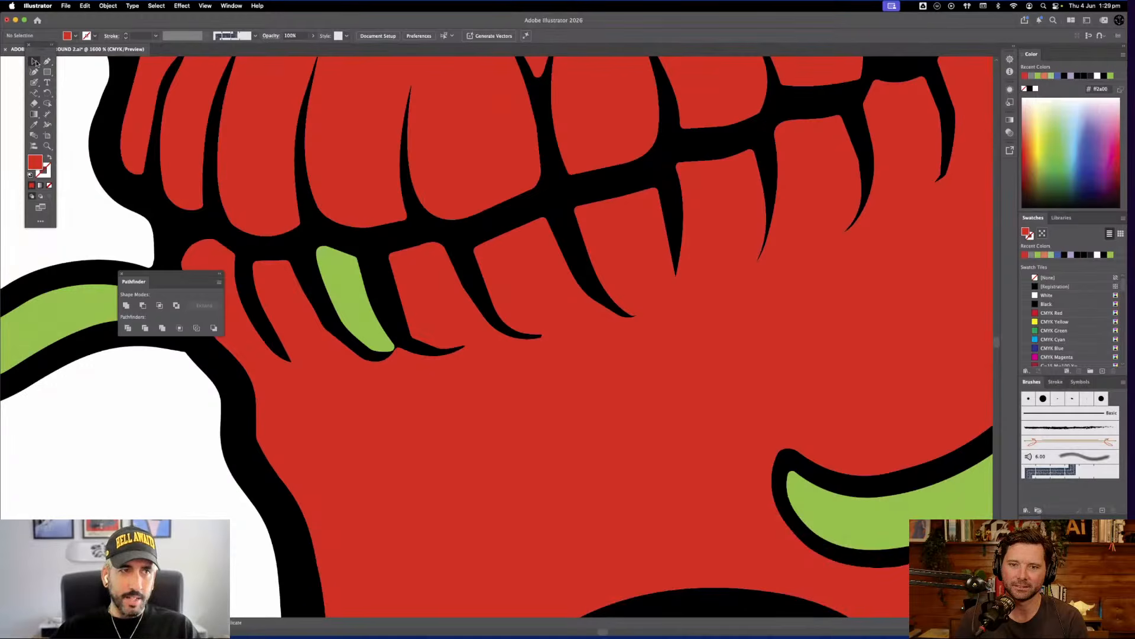
drag(36, 62, 83, 72)
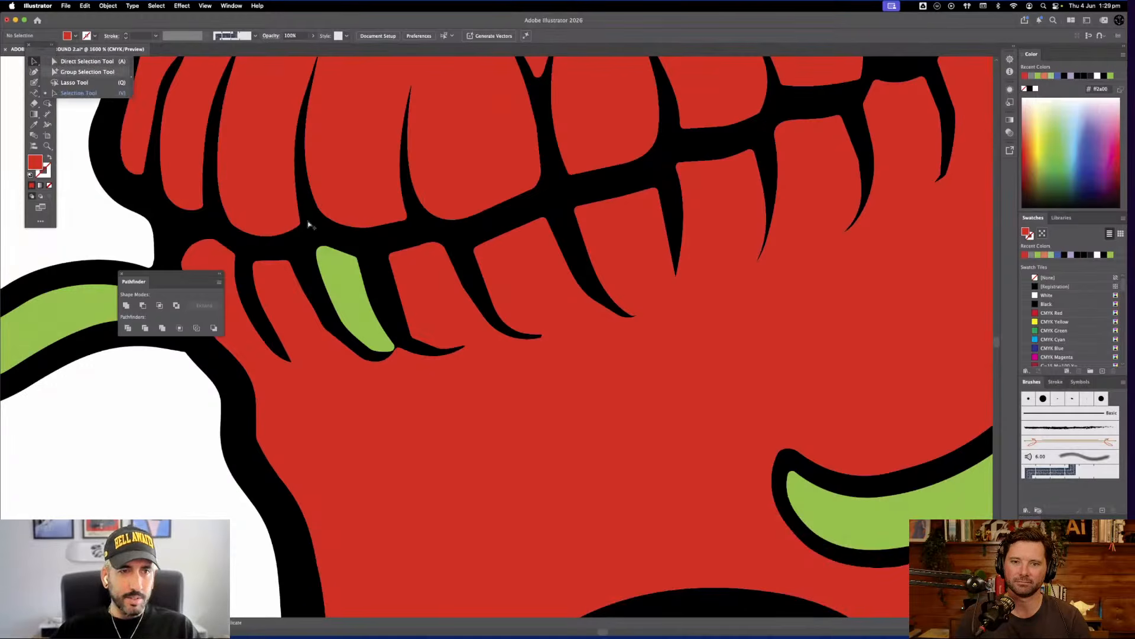
click(353, 276)
click(171, 405)
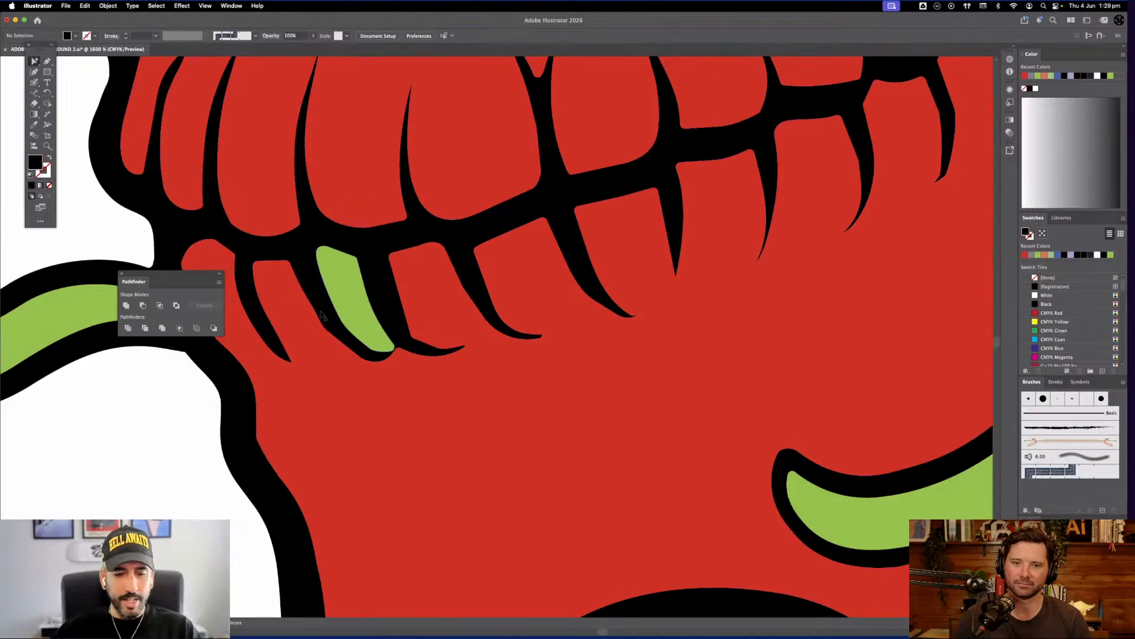
key(ctrl+y)
key(ctrl+y)
click(353, 301)
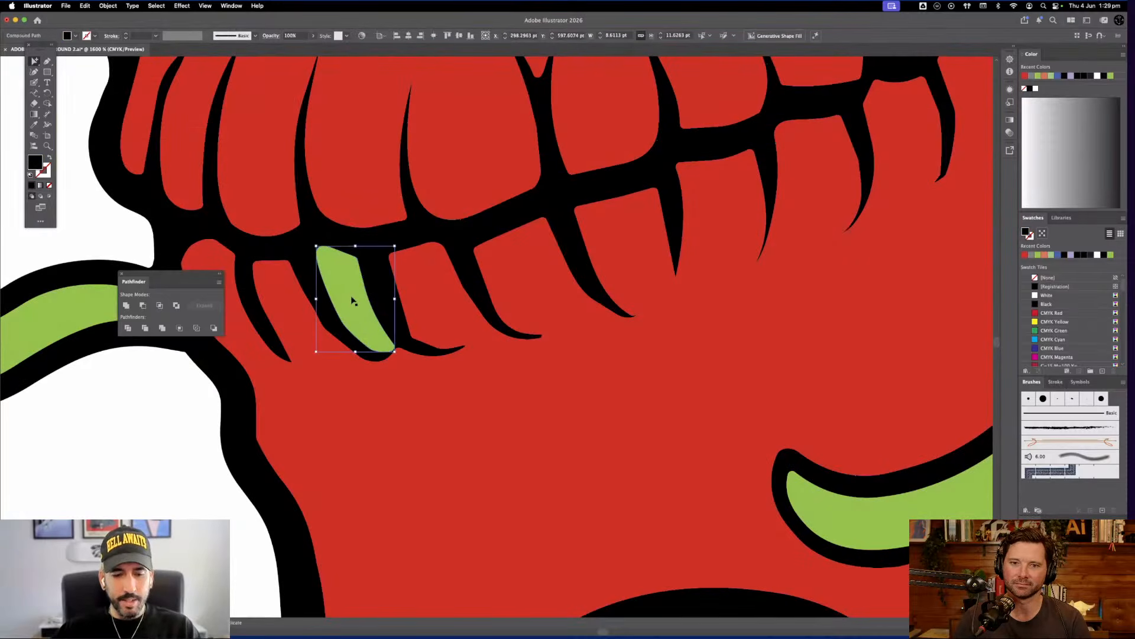
key(super+c)
click(160, 422)
key(super+f)
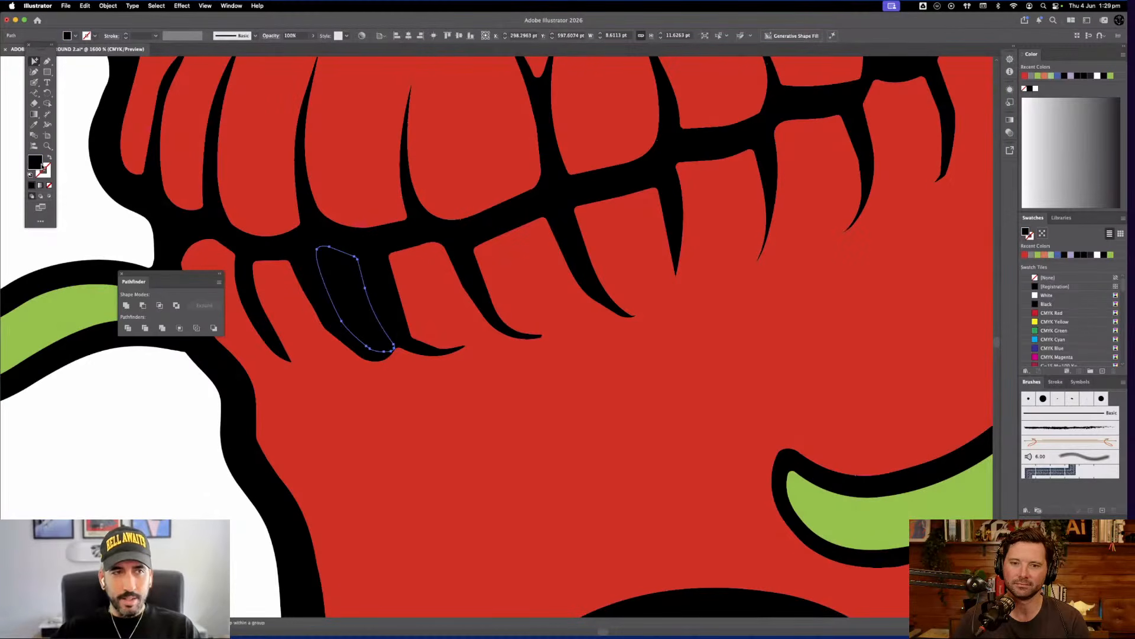
Fill the copied tooth shape with red sampled from the jaw and deselect it
click(37, 124)
click(398, 413)
click(34, 61)
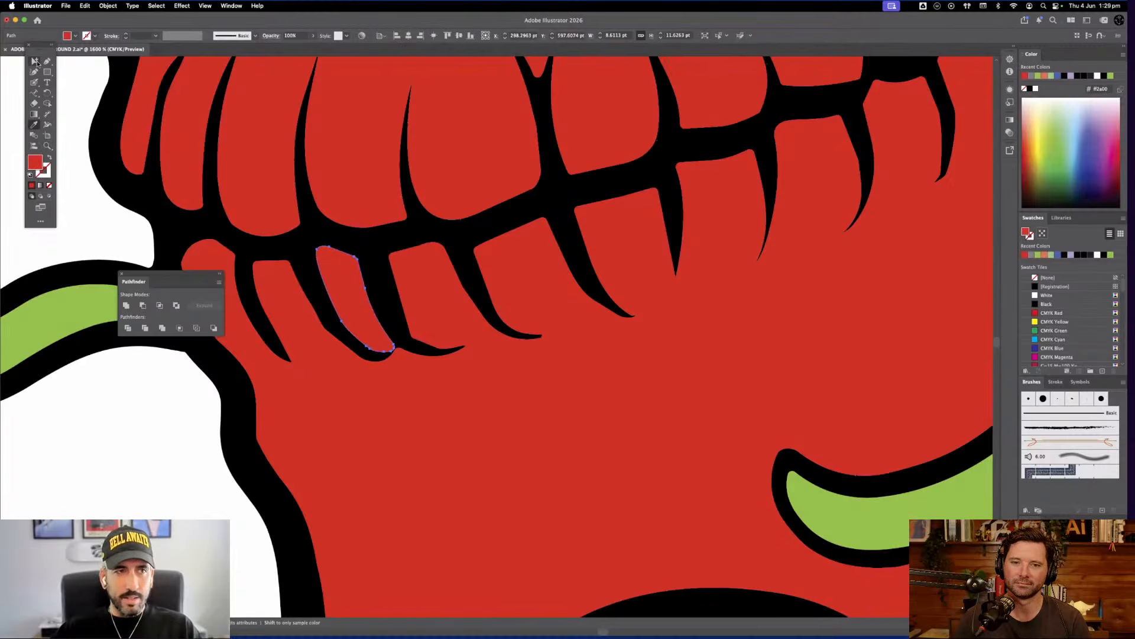
click(88, 70)
key(super+0)
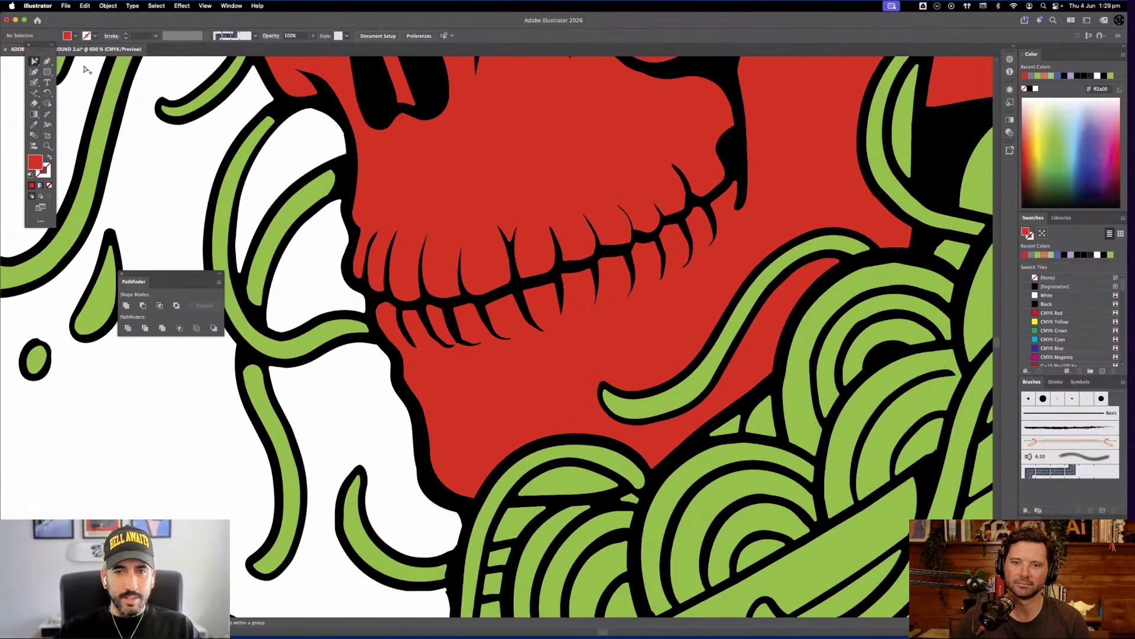
Fill the small black sliver between the noodle and the jaw with red sampled from the skull and deselect it
scroll(469, 481, up, 5)
scroll(469, 481, right, 4)
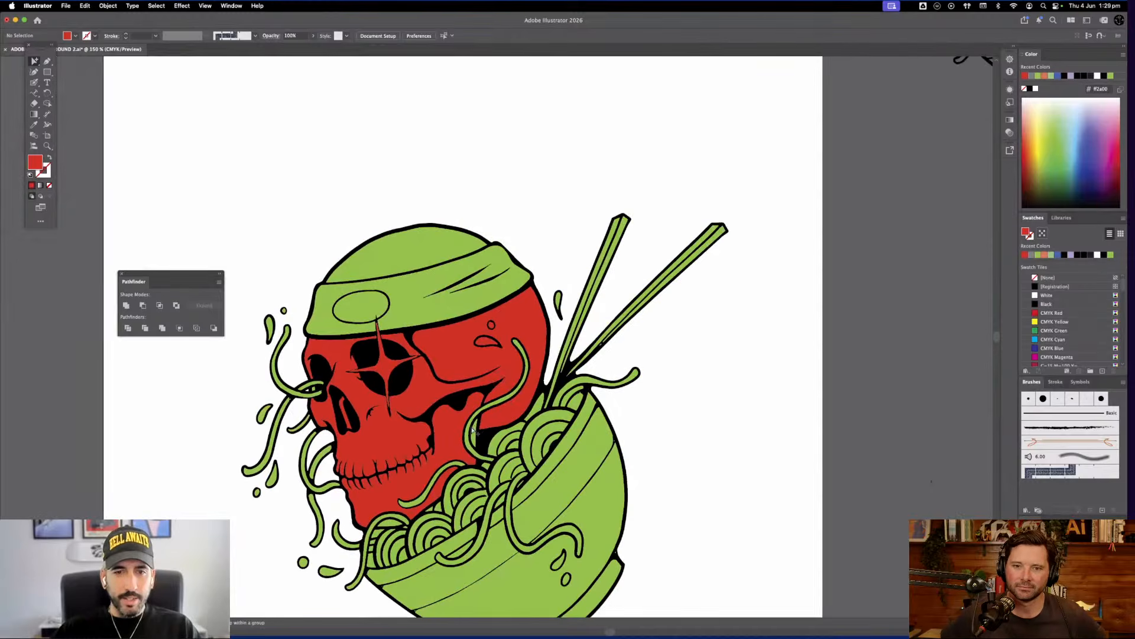
click(473, 432)
click(484, 437)
key(super+shift+a)
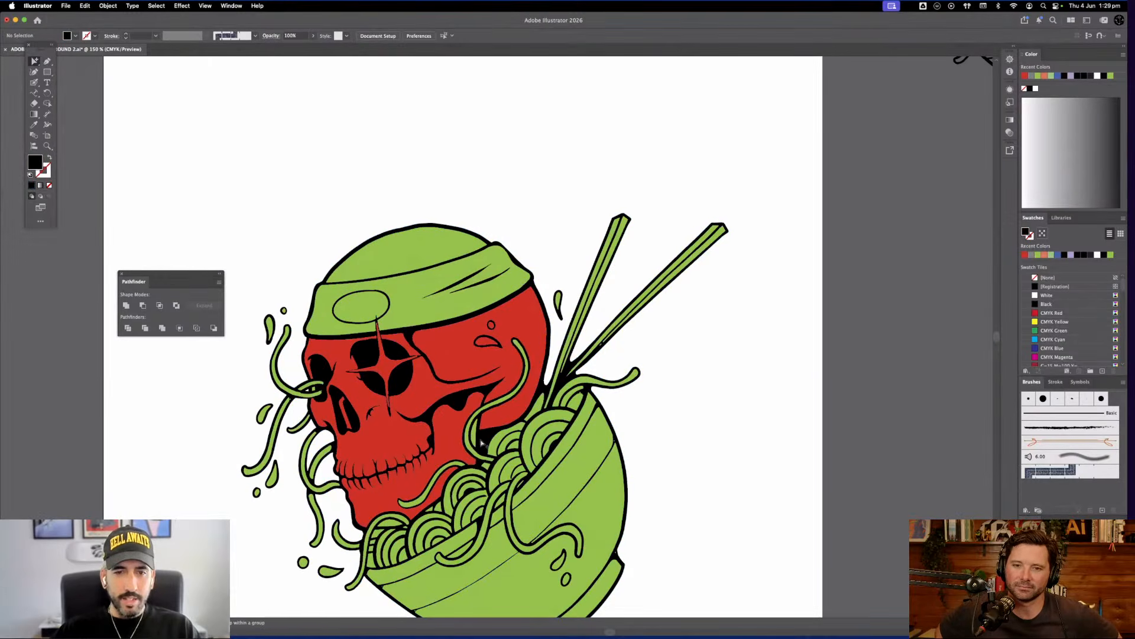
click(475, 445)
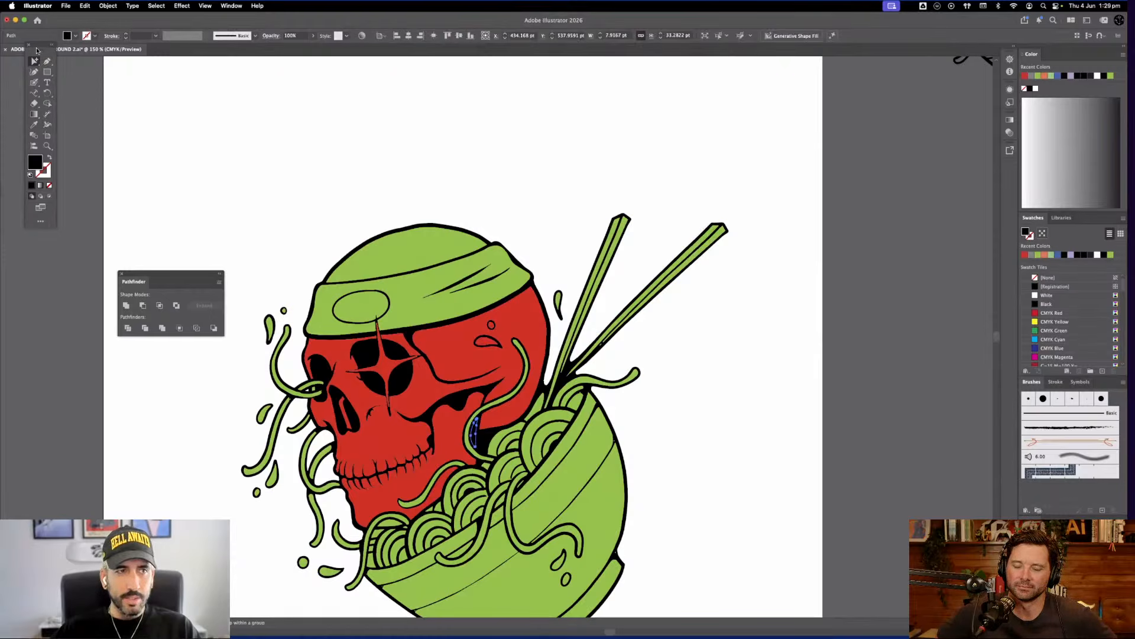
click(34, 124)
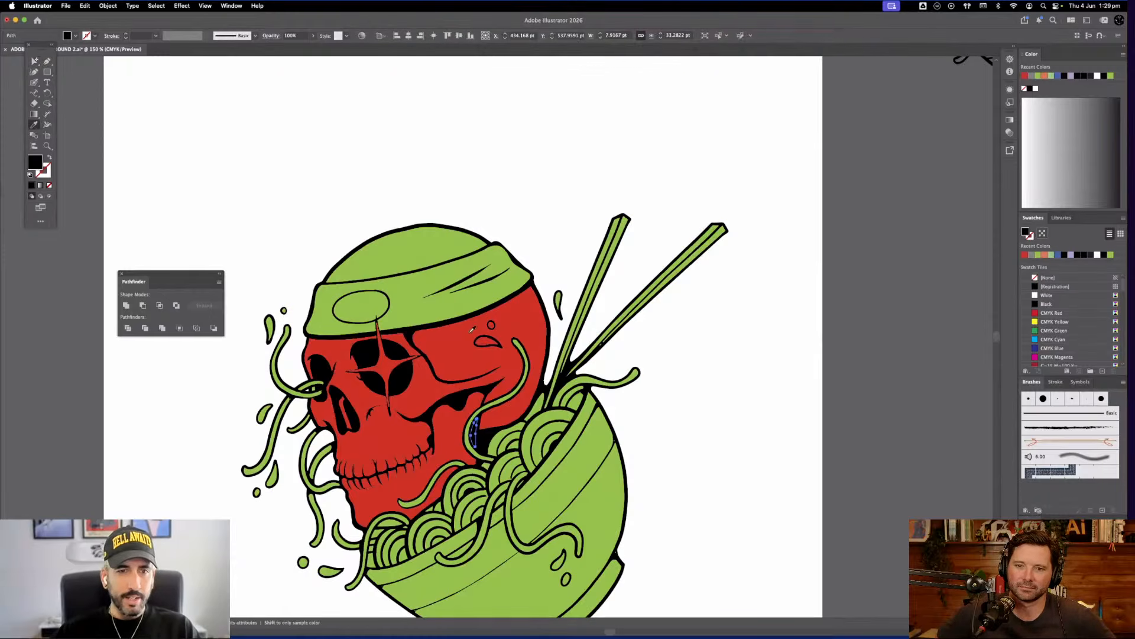
click(472, 330)
click(36, 61)
click(249, 202)
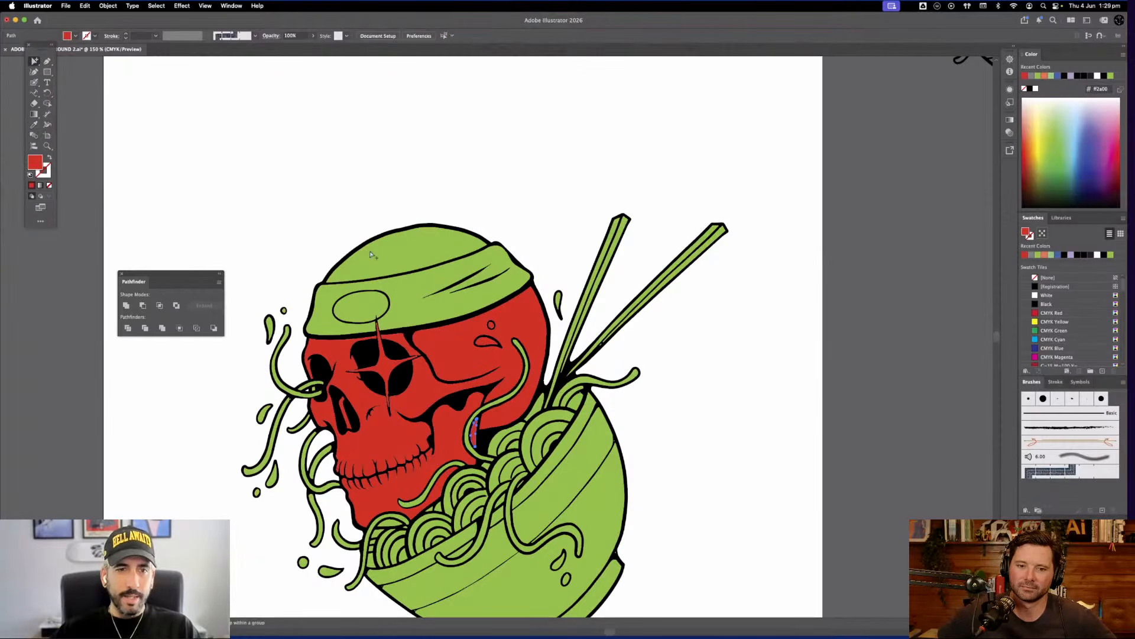
click(389, 359)
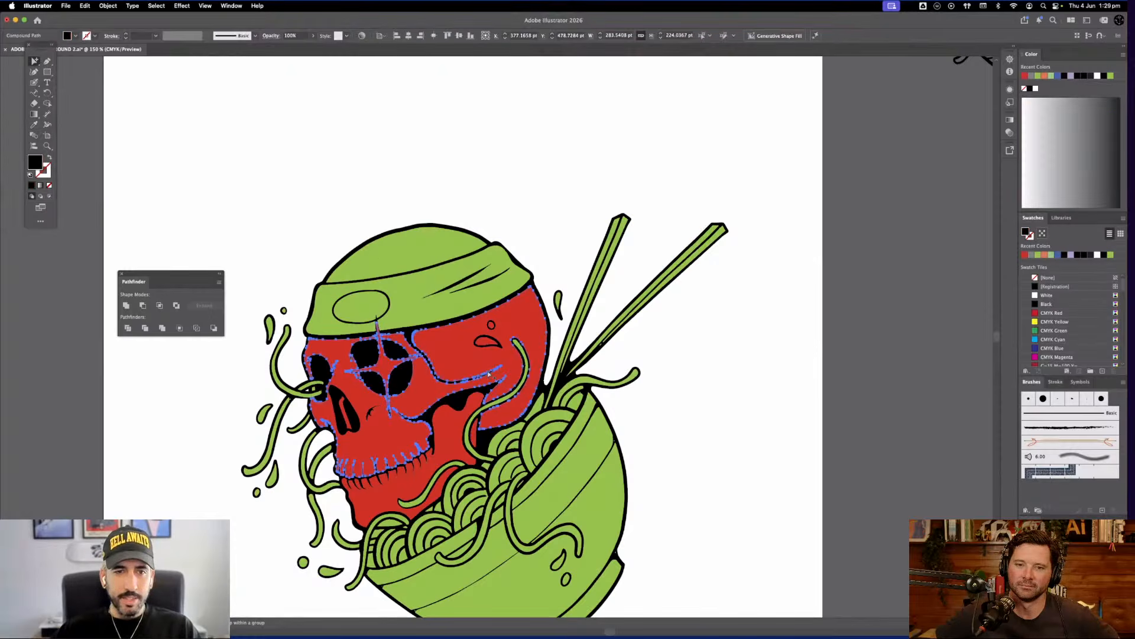
click(697, 334)
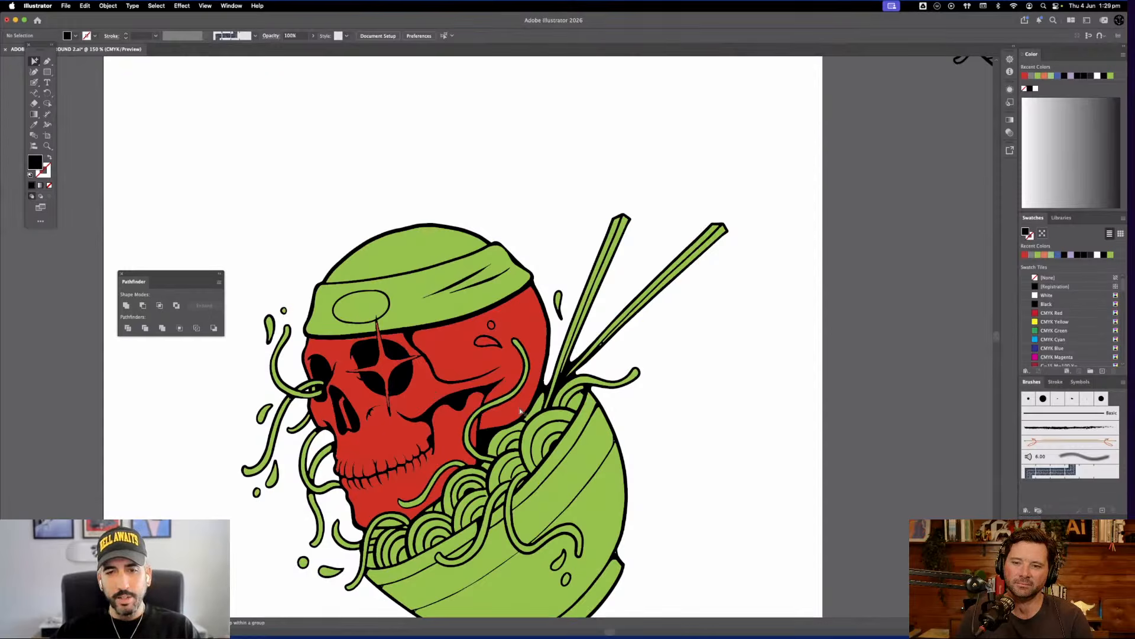
key(super+equal)
key(super+equal)
key(super+equal)
key(super+equal)
key(super+equal)
key(super+equal)
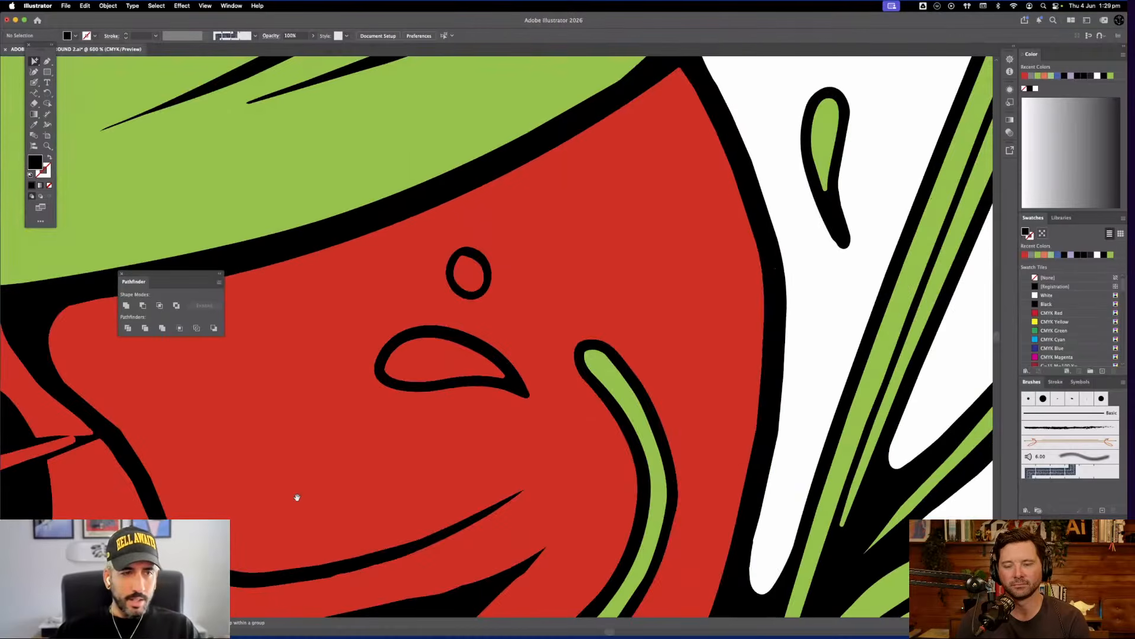
drag(392, 477, 667, 457)
click(667, 456)
key(i)
click(668, 454)
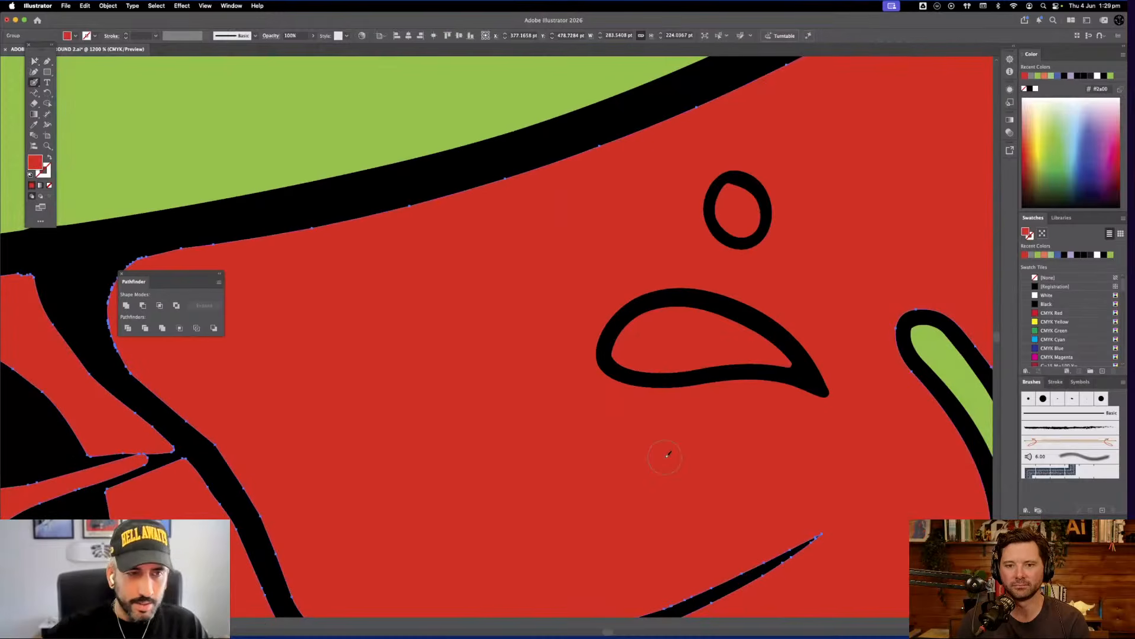
scroll(665, 457, left, 10)
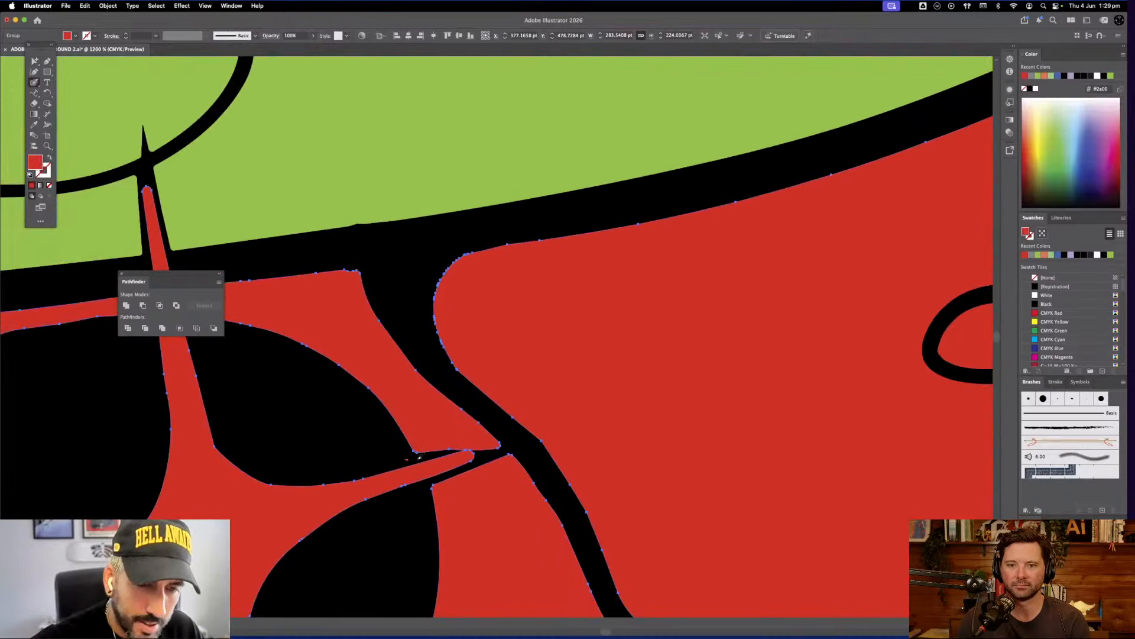
drag(424, 450, 409, 455)
key(super+z)
key(x)
key(d)
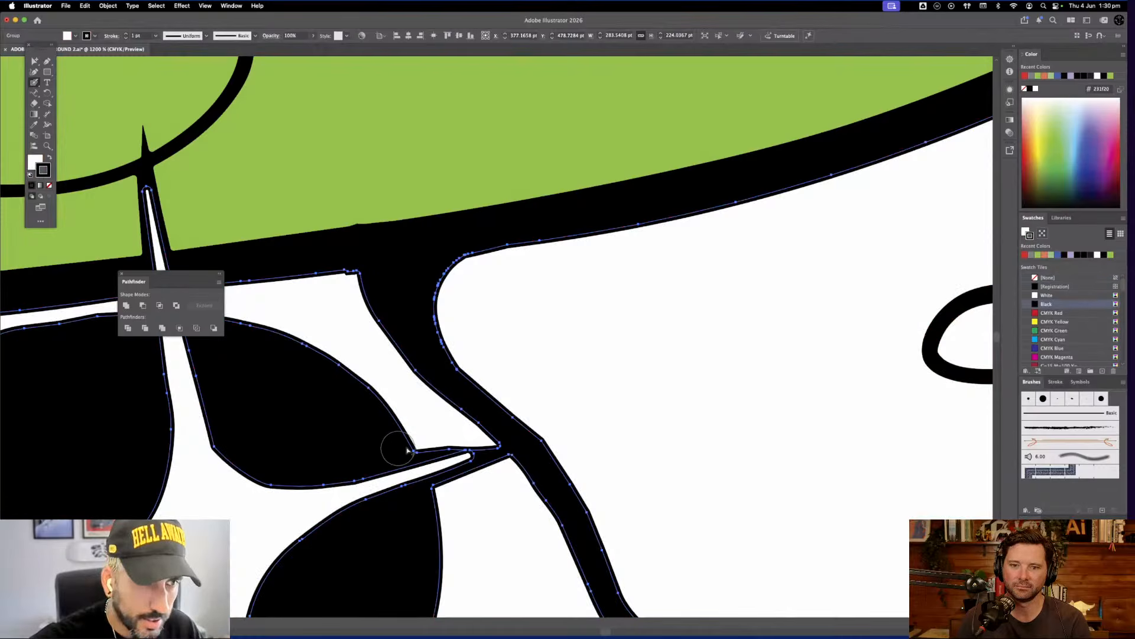
key(super+z)
click(36, 62)
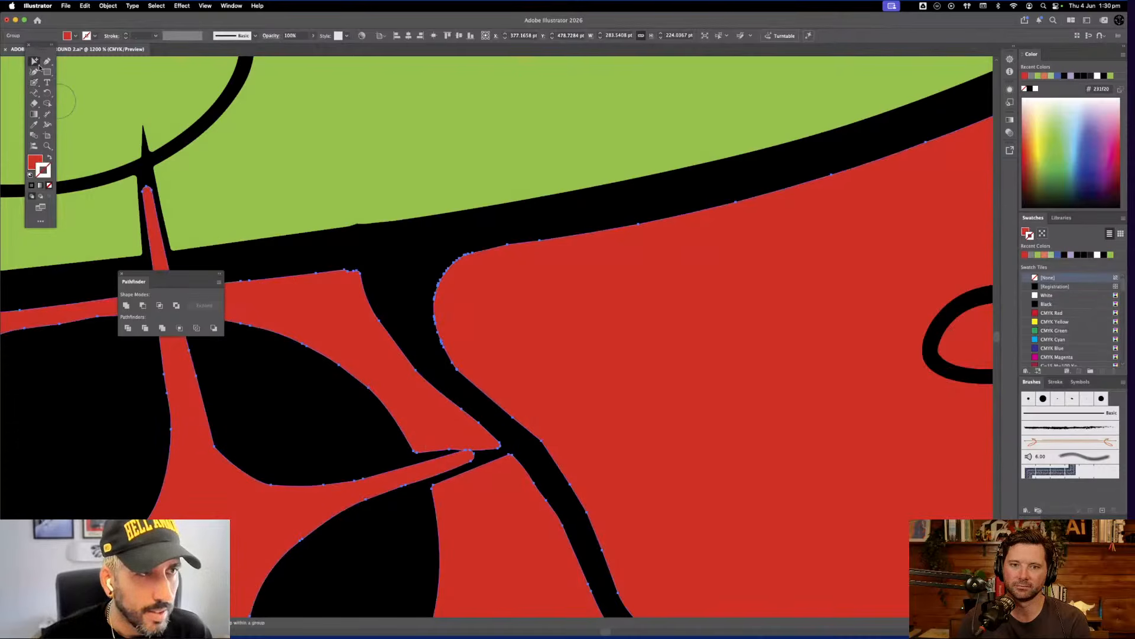
key(super+0)
click(368, 246)
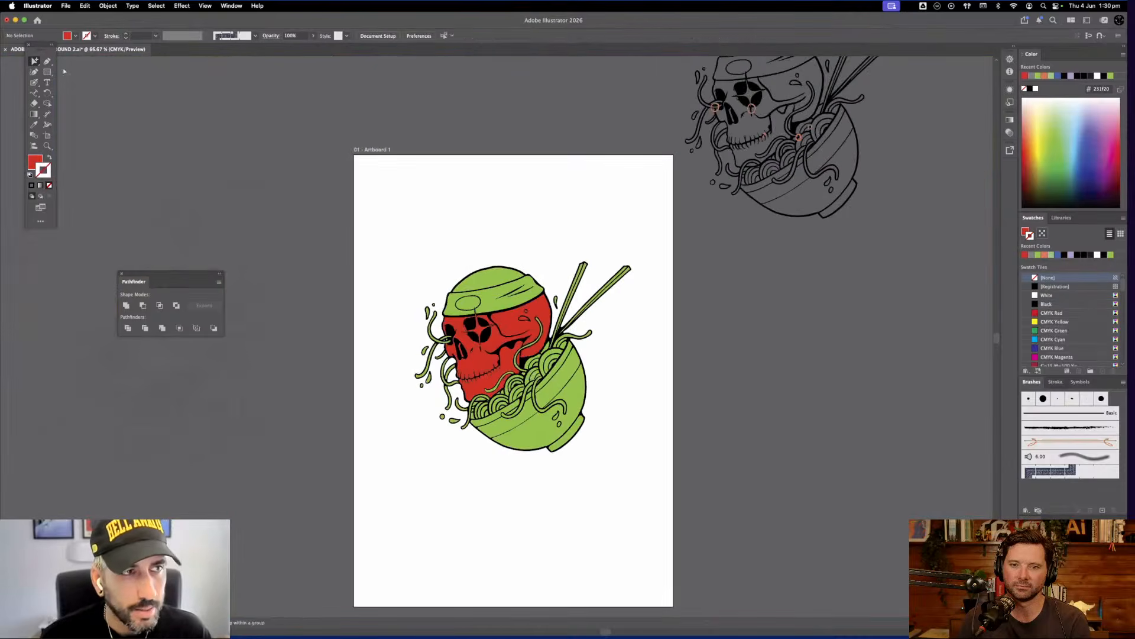
Set up the Blob Brush to paint with black sampled from the headband's outline
drag(325, 190, 286, 194)
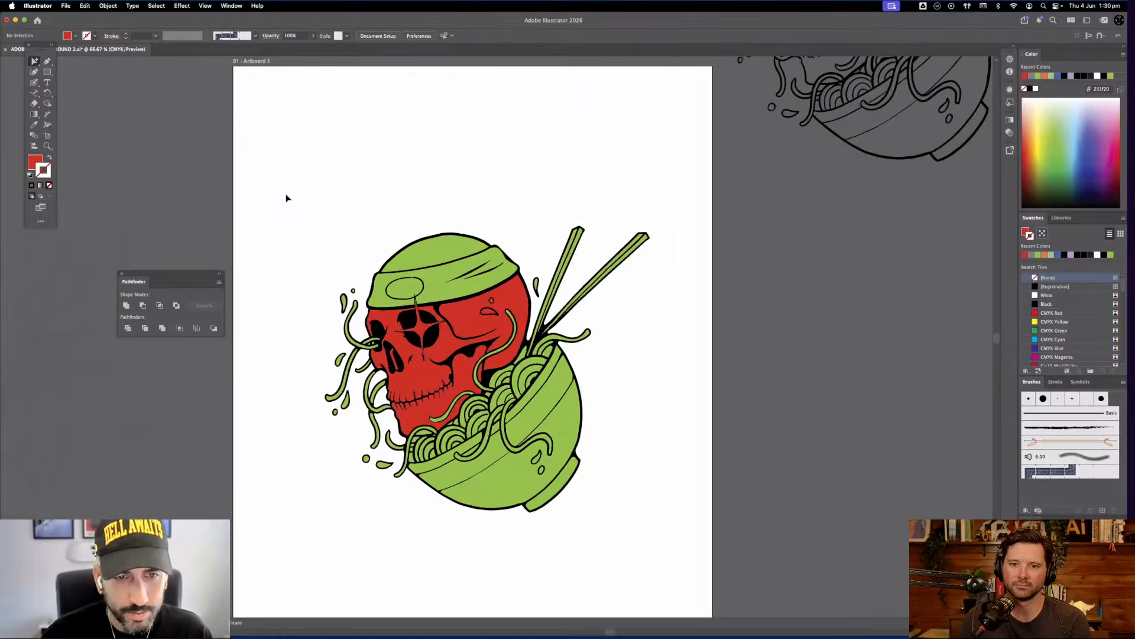
key(super+equal)
key(super+equal)
key(super+equal)
key(super+equal)
scroll(116, 146, left, 3)
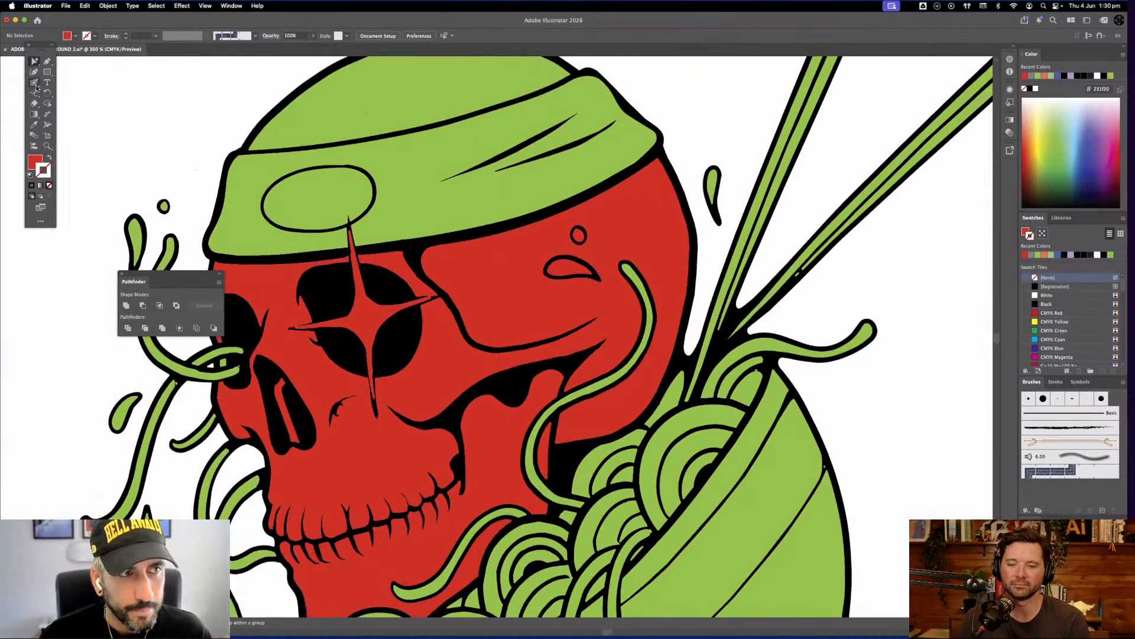
click(35, 84)
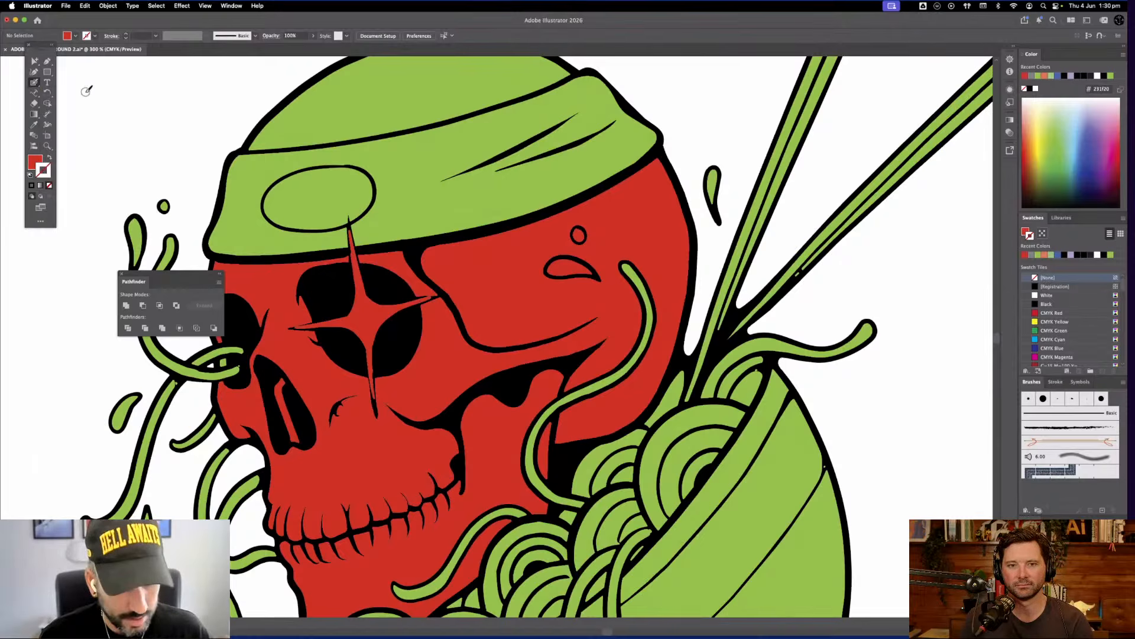
key(d)
key(i)
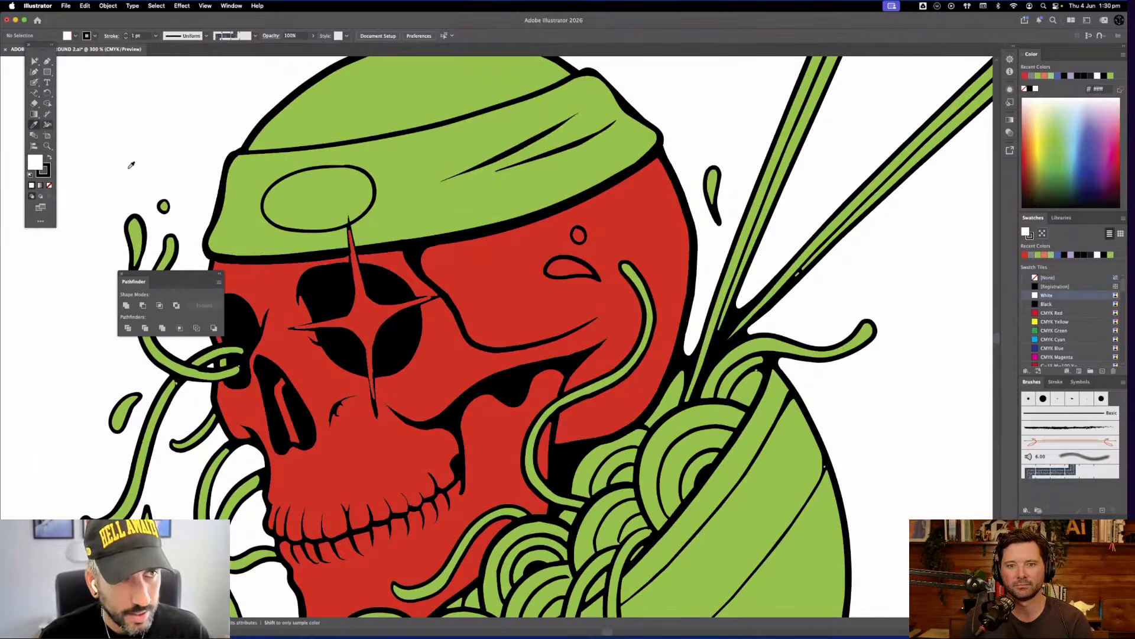
click(264, 256)
click(33, 82)
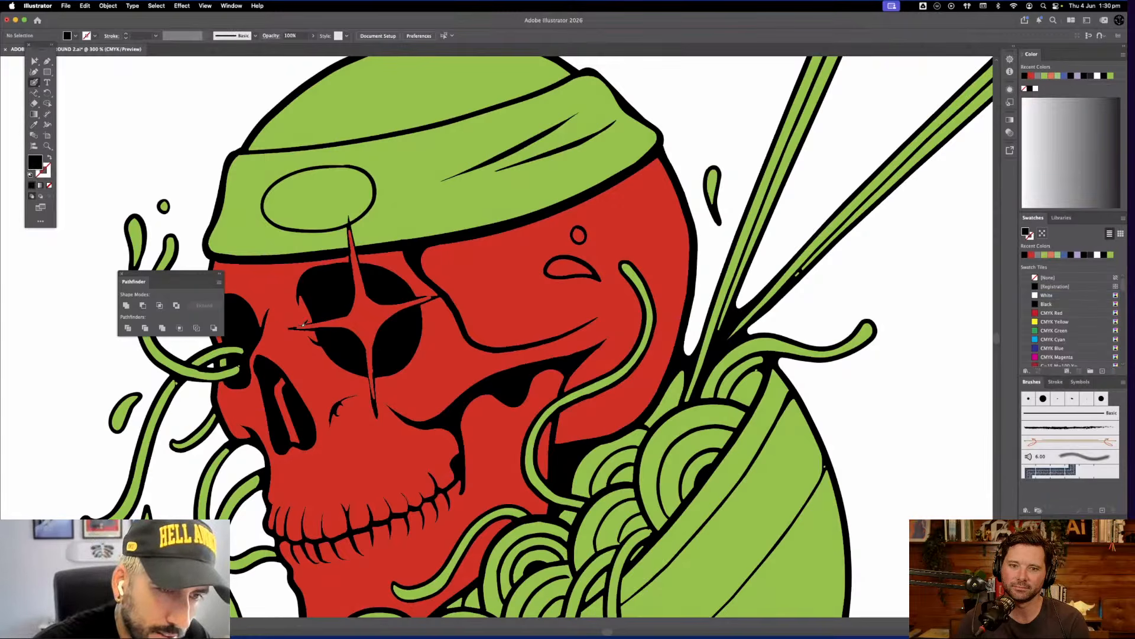
key(shift+x)
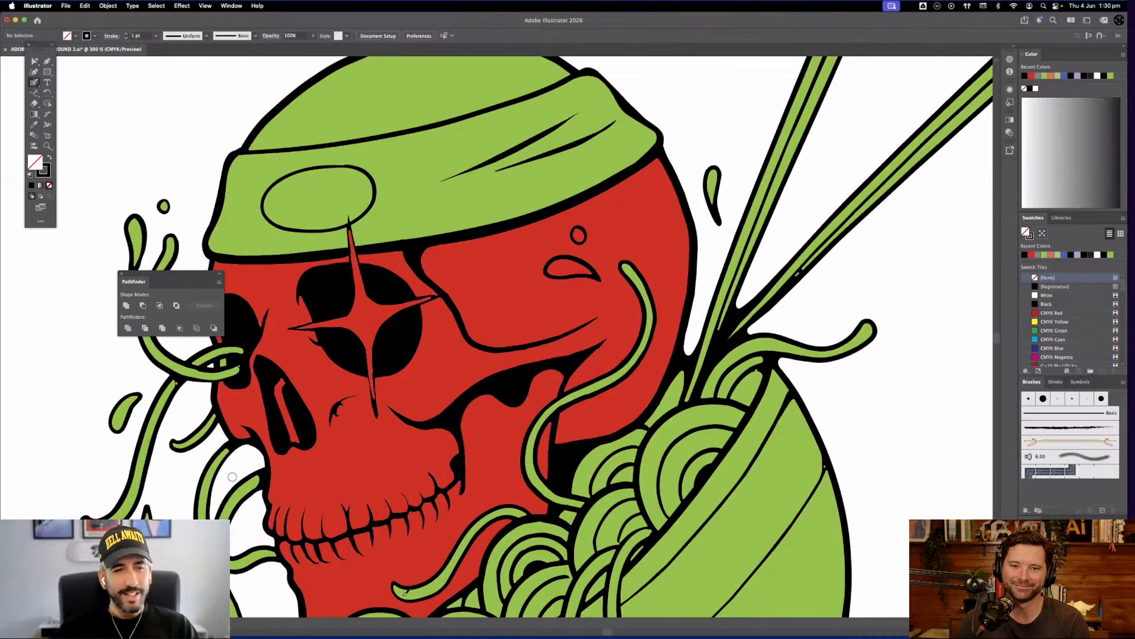
mouse_move(410, 631)
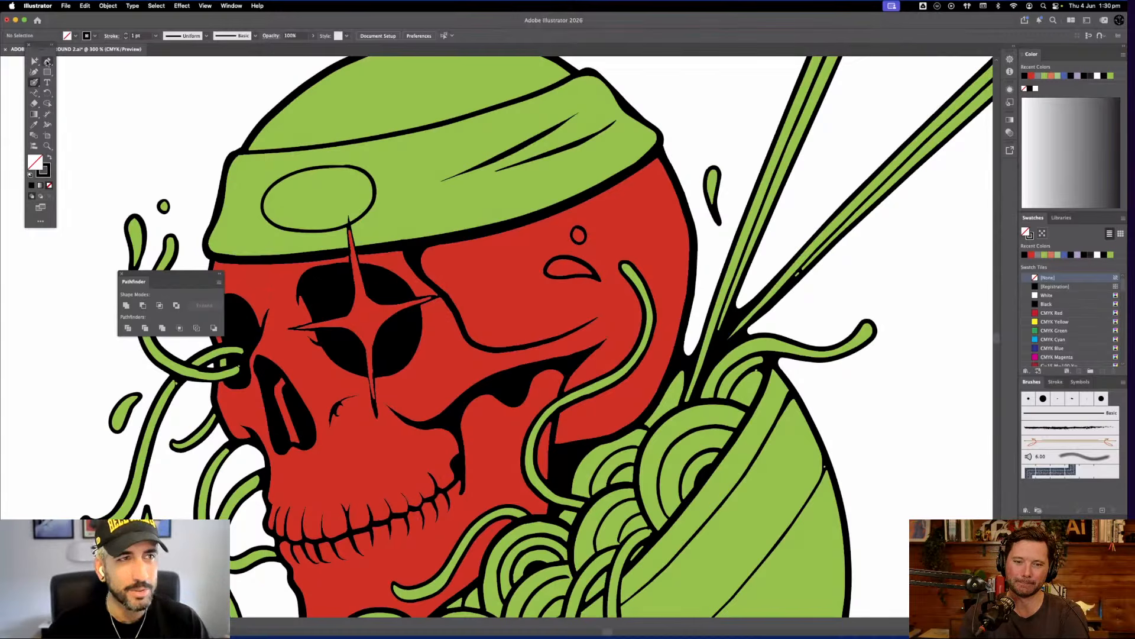
Examine the paths of the eye-socket star and the surrounding skull shape in outline view, and deselect them
key(a)
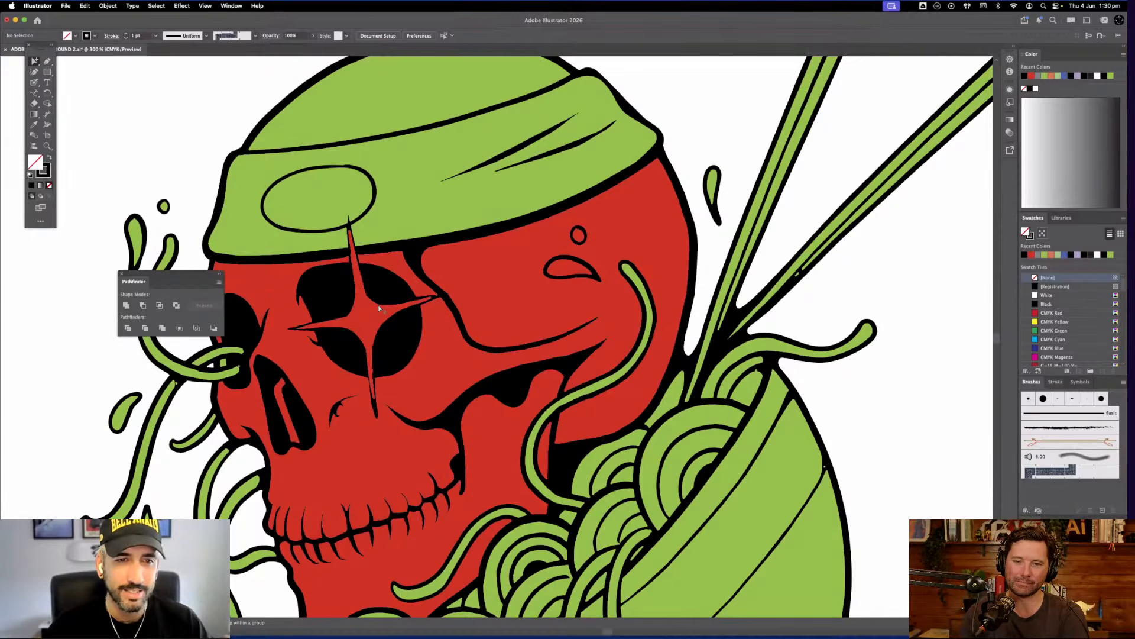
click(212, 246)
click(379, 334)
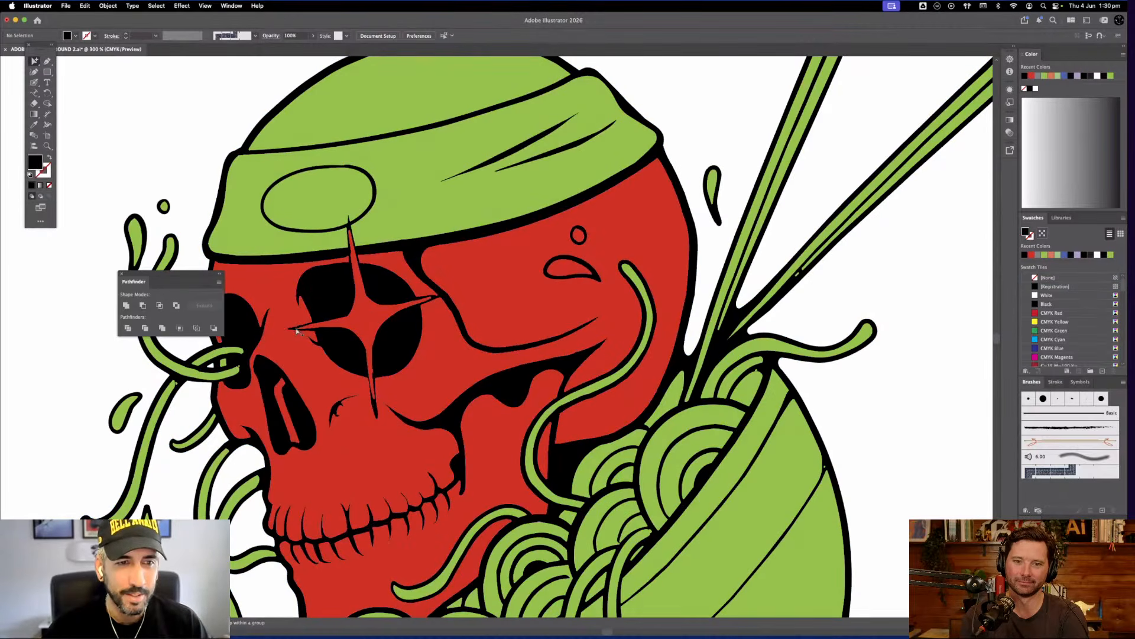
click(297, 331)
key(ctrl+y)
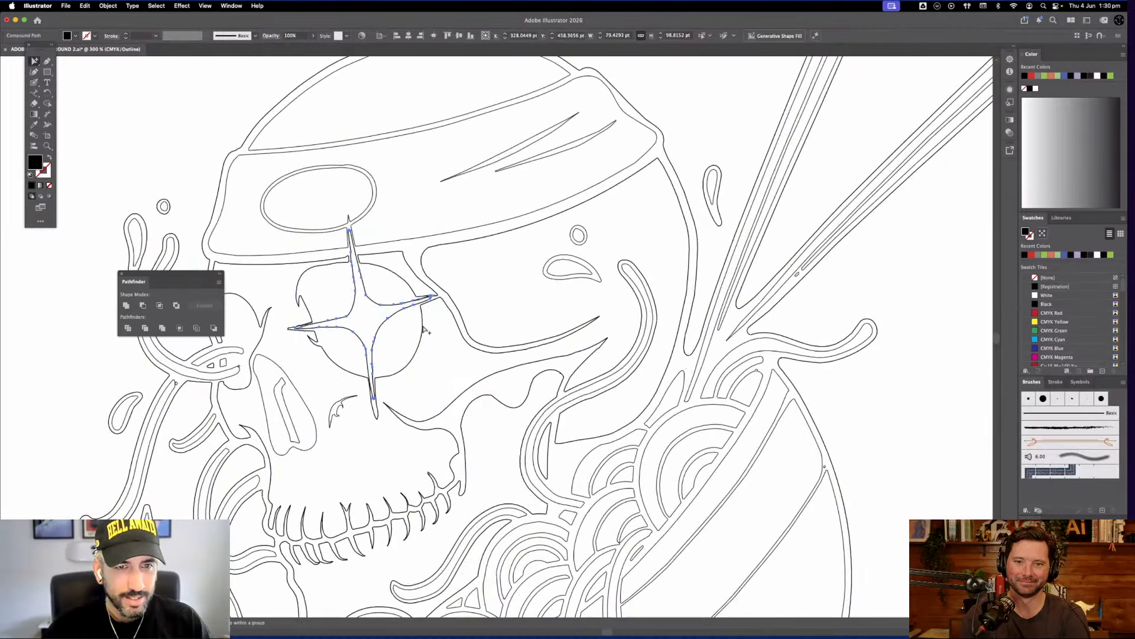
click(424, 330)
drag(338, 330, 387, 315)
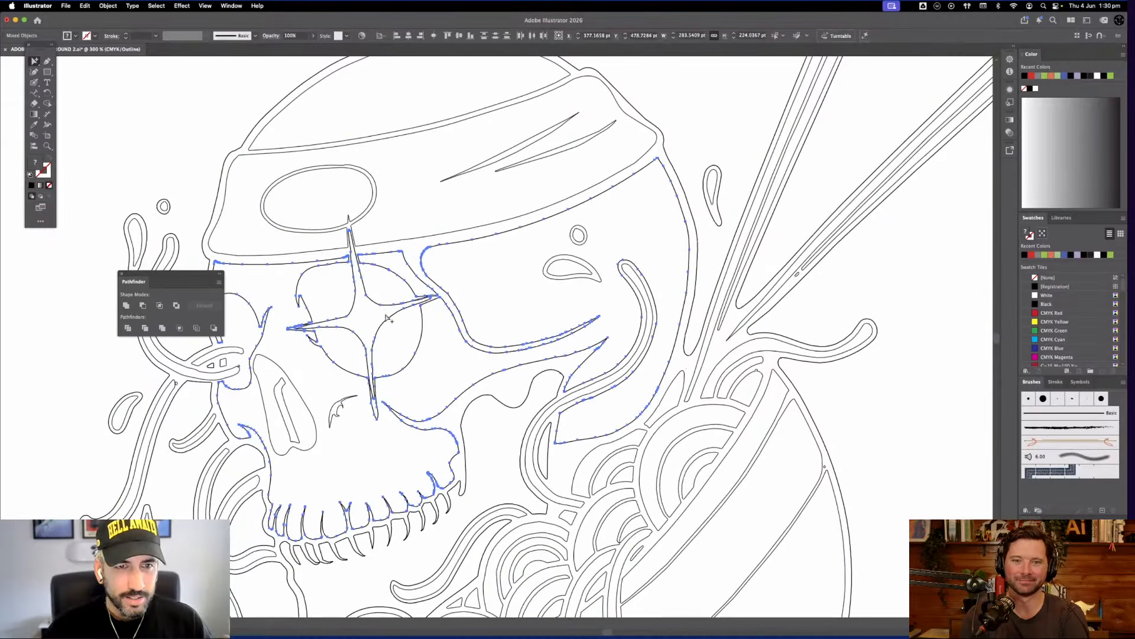
key(ctrl+y)
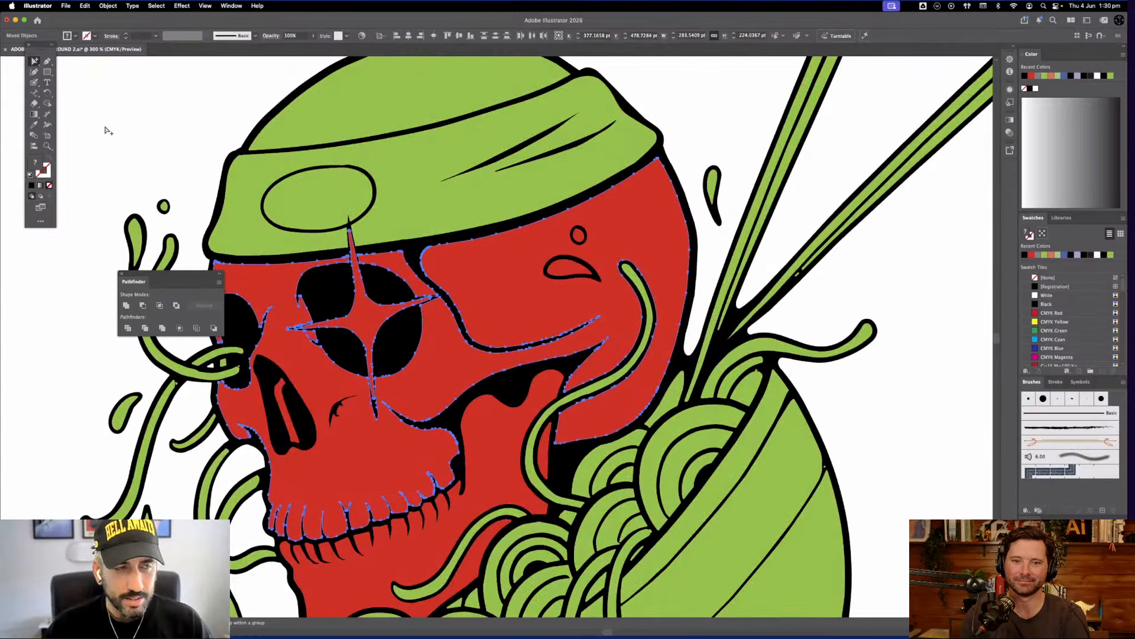
key(ctrl+shift+a)
Paint the four-pointed star in the eye socket solid white with the Blob Brush, covering all its points and the center
key(b)
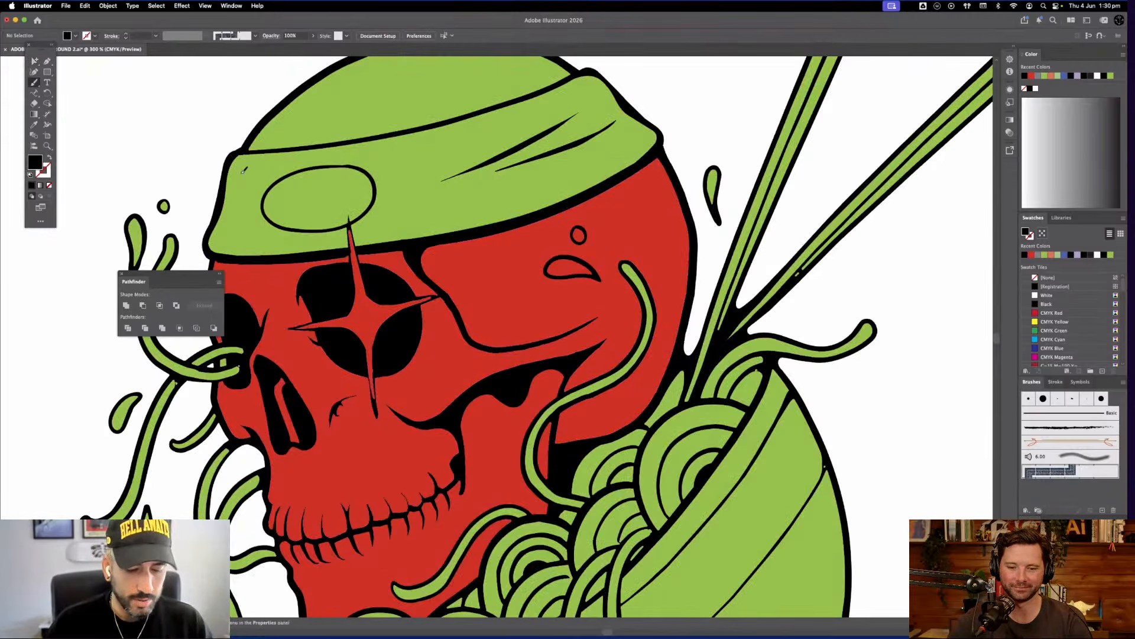
click(1099, 256)
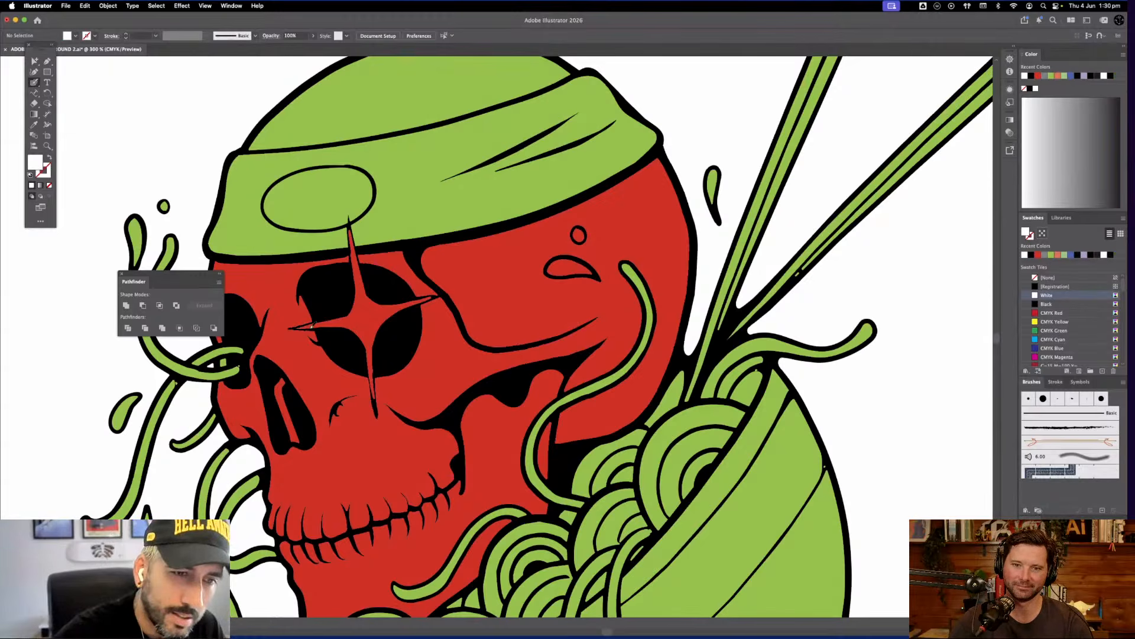
mouse_move(296, 328)
mouse_down()
mouse_move(355, 324)
mouse_move(367, 343)
mouse_up()
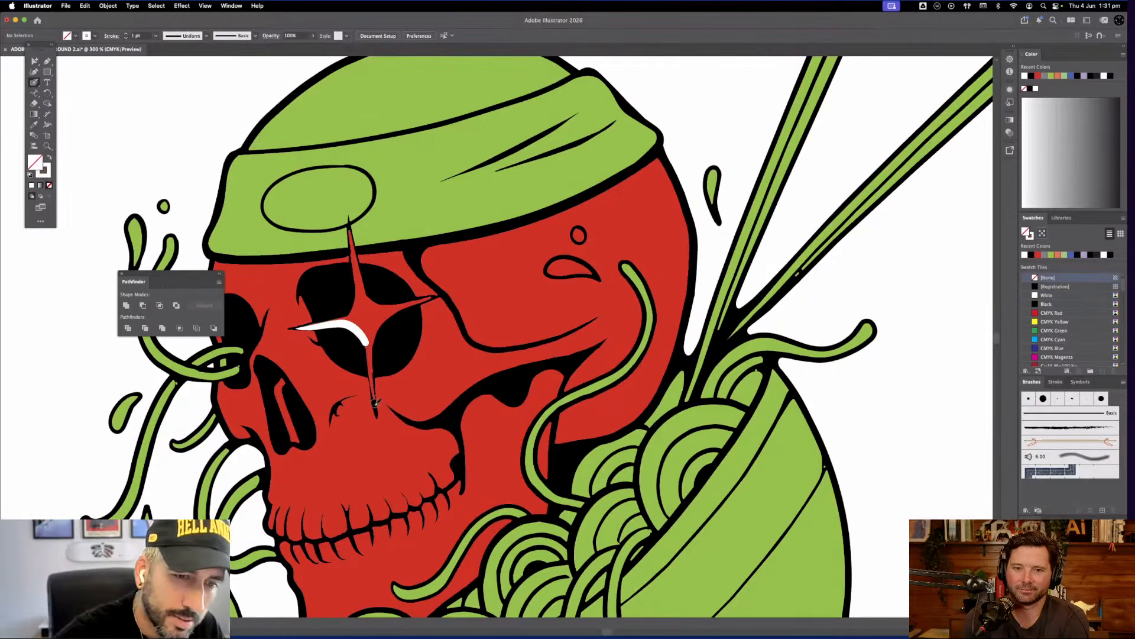
drag(375, 405, 368, 336)
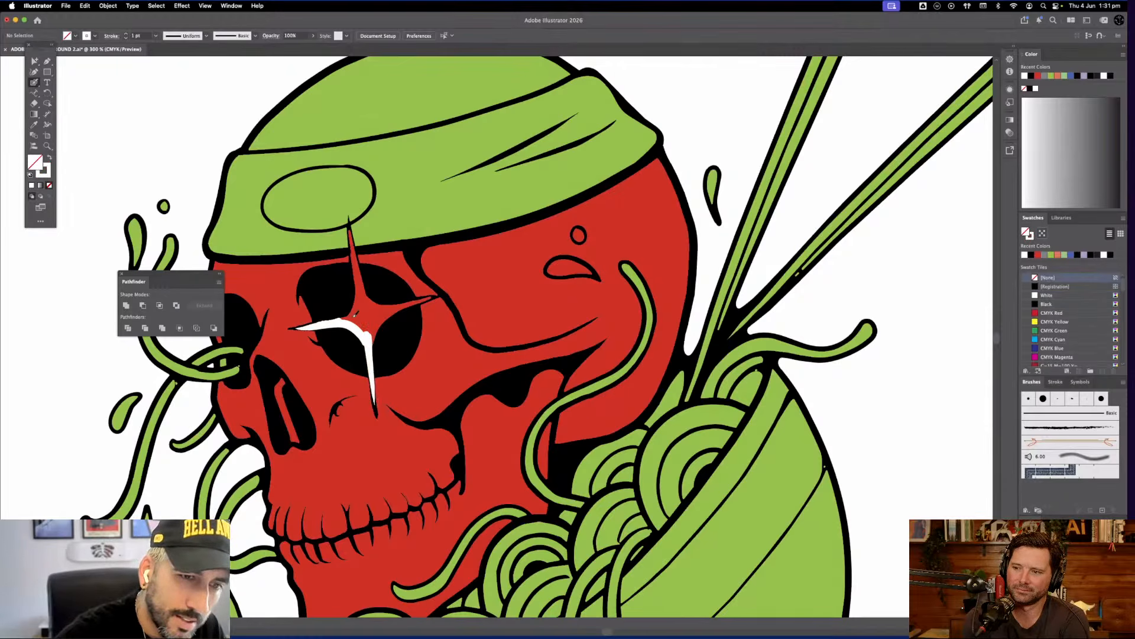
drag(355, 316, 351, 317)
mouse_move(358, 275)
mouse_down()
mouse_move(352, 229)
mouse_move(373, 294)
mouse_move(416, 296)
mouse_move(373, 351)
mouse_move(398, 307)
mouse_move(437, 293)
mouse_move(408, 302)
mouse_up()
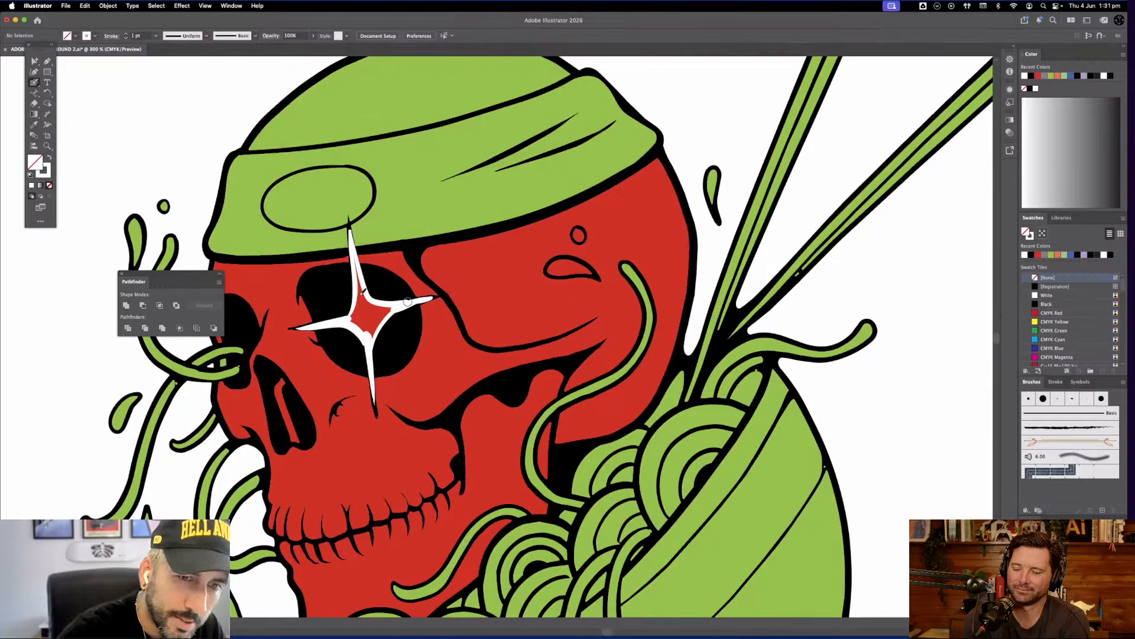
mouse_move(356, 267)
mouse_down()
mouse_move(370, 335)
mouse_move(356, 317)
mouse_move(361, 281)
mouse_move(374, 334)
mouse_move(374, 311)
mouse_up()
key(super+y)
key(super+y)
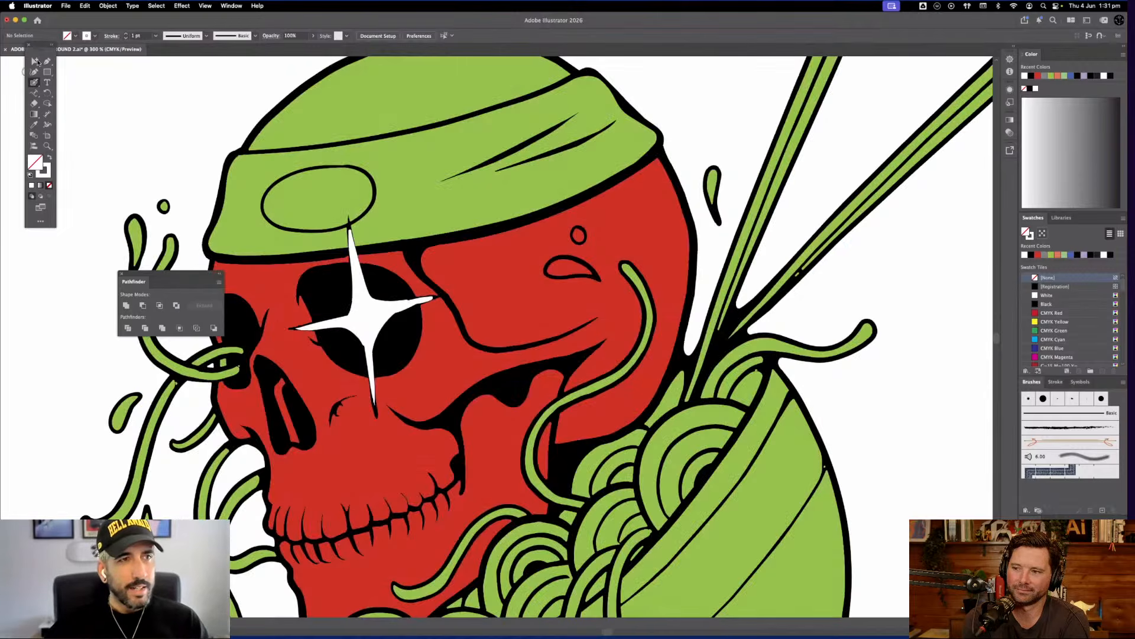
Select the white painted star to examine its path against the line art, and deselect it
click(34, 61)
click(356, 260)
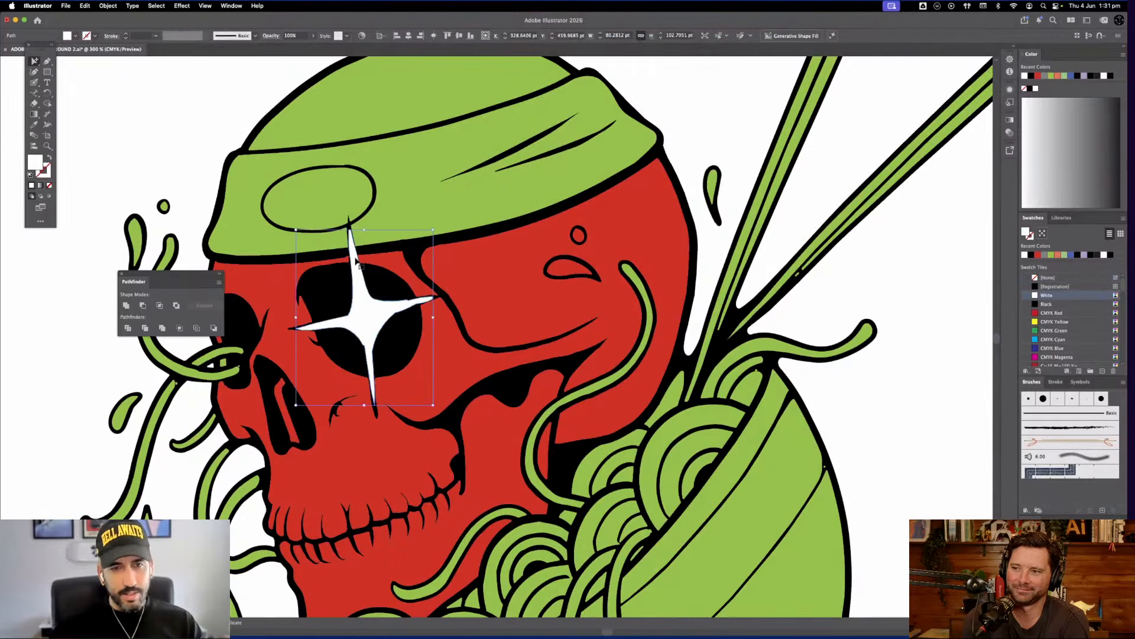
key(super+y)
key(super+y)
key(a)
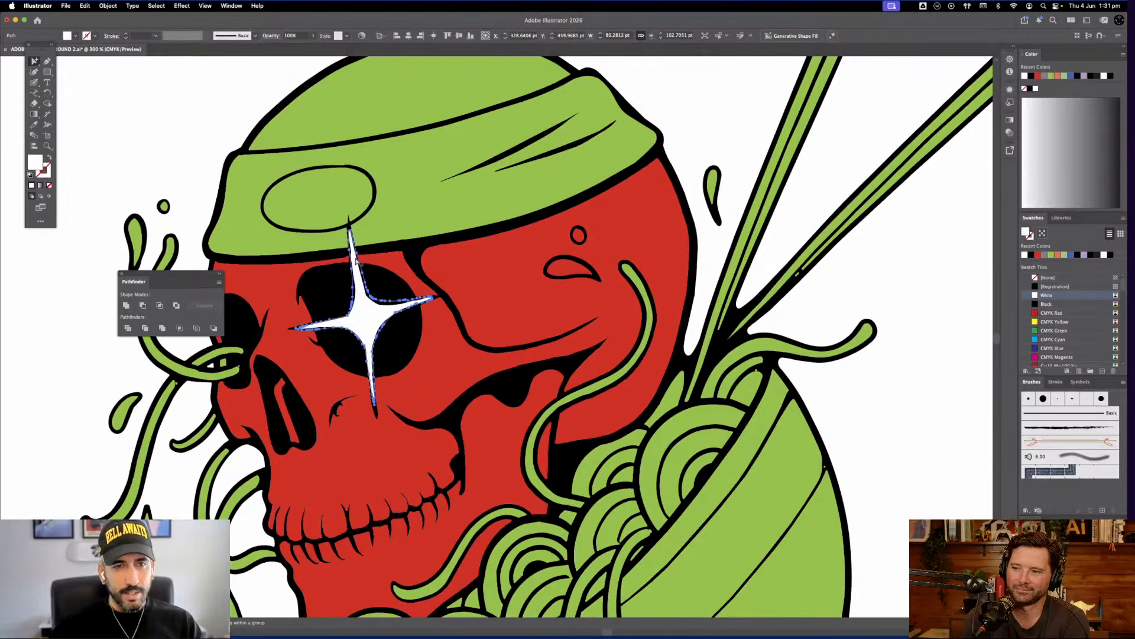
key(v)
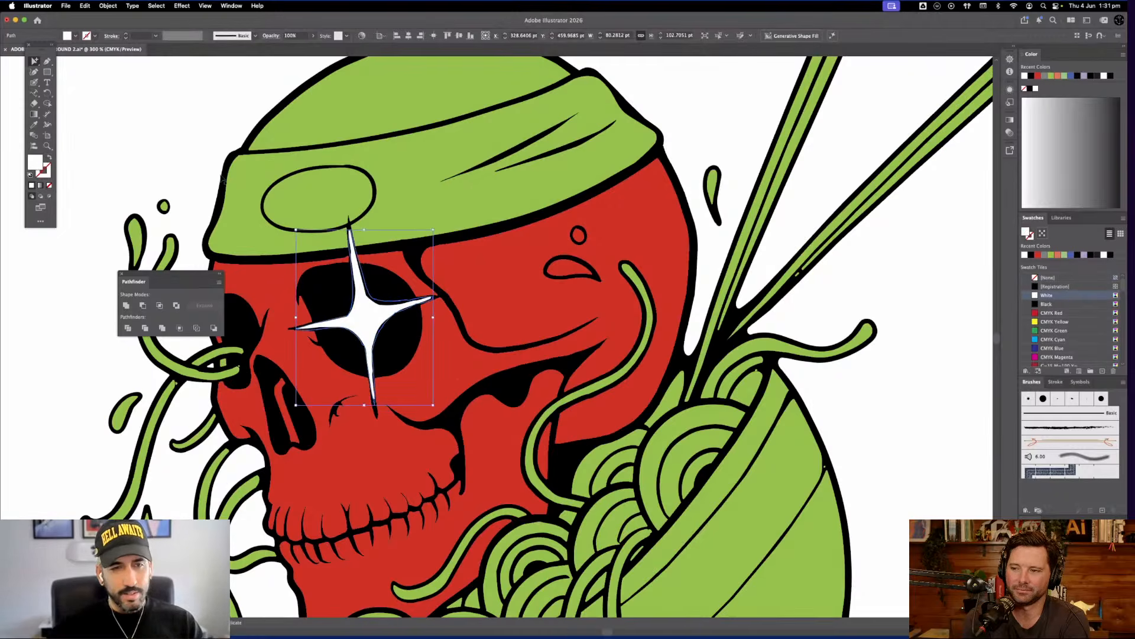
key(a)
click(200, 156)
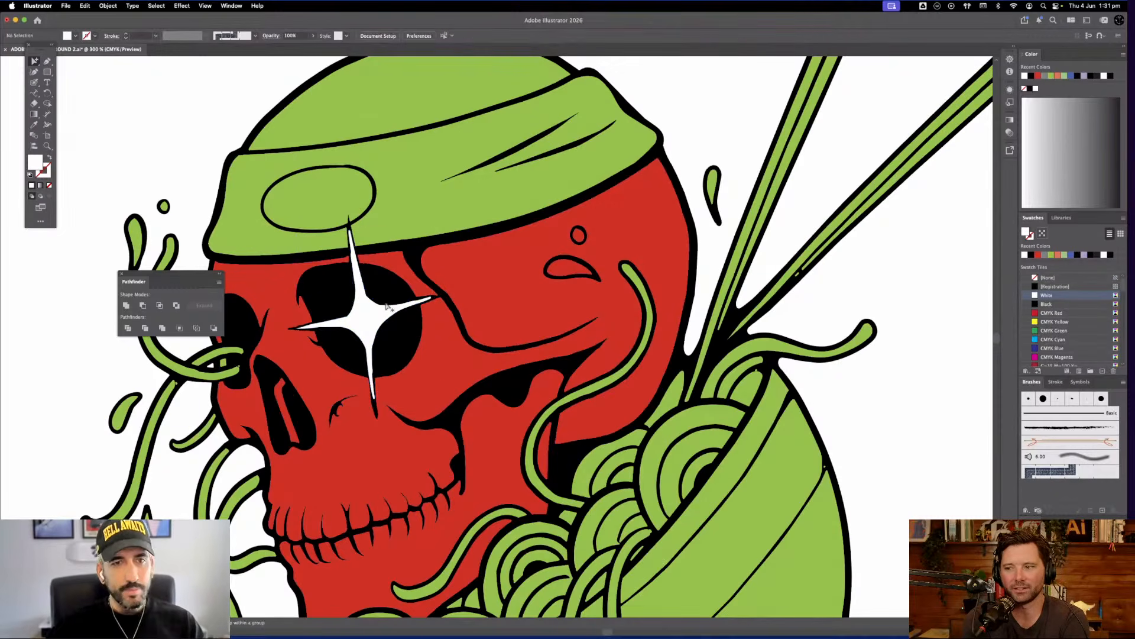
Examine the red skull shape and the white eye-socket star up close and in the whole illustration, and deselect the skull
key(super+minus)
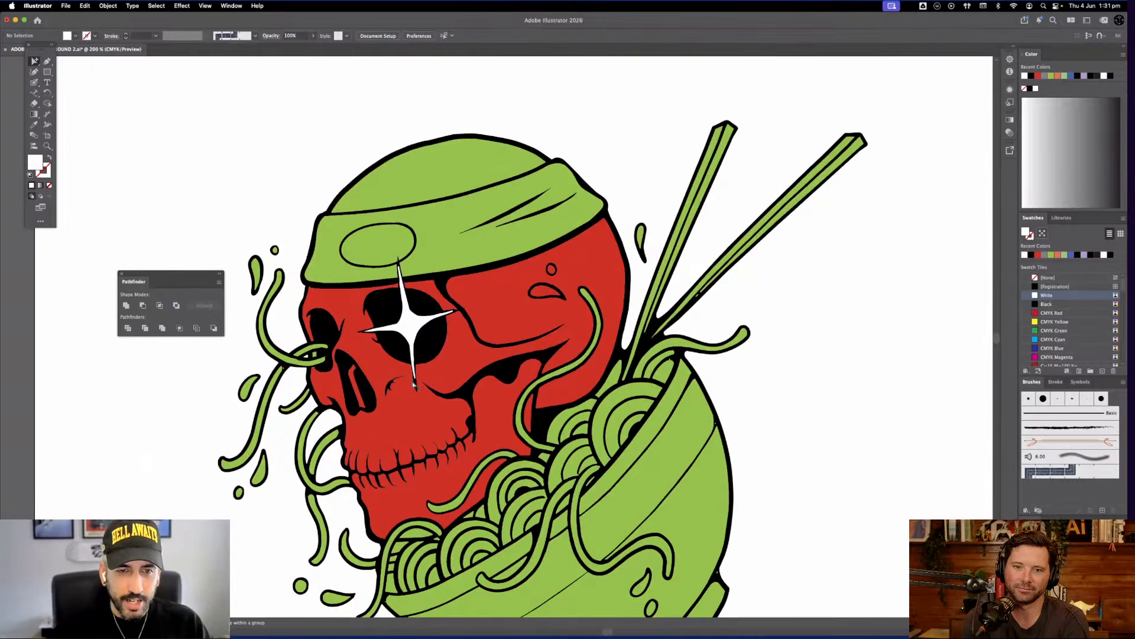
key(super+equal)
key(super+equal)
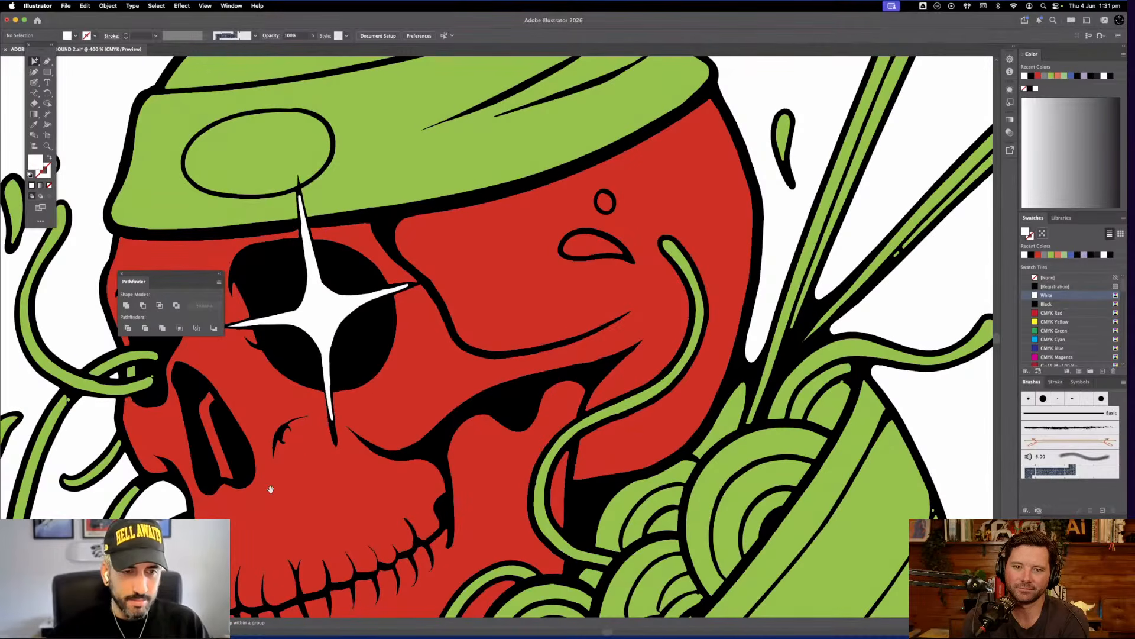
drag(270, 489, 466, 543)
click(477, 407)
key(super+minus)
key(super+minus)
key(super+minus)
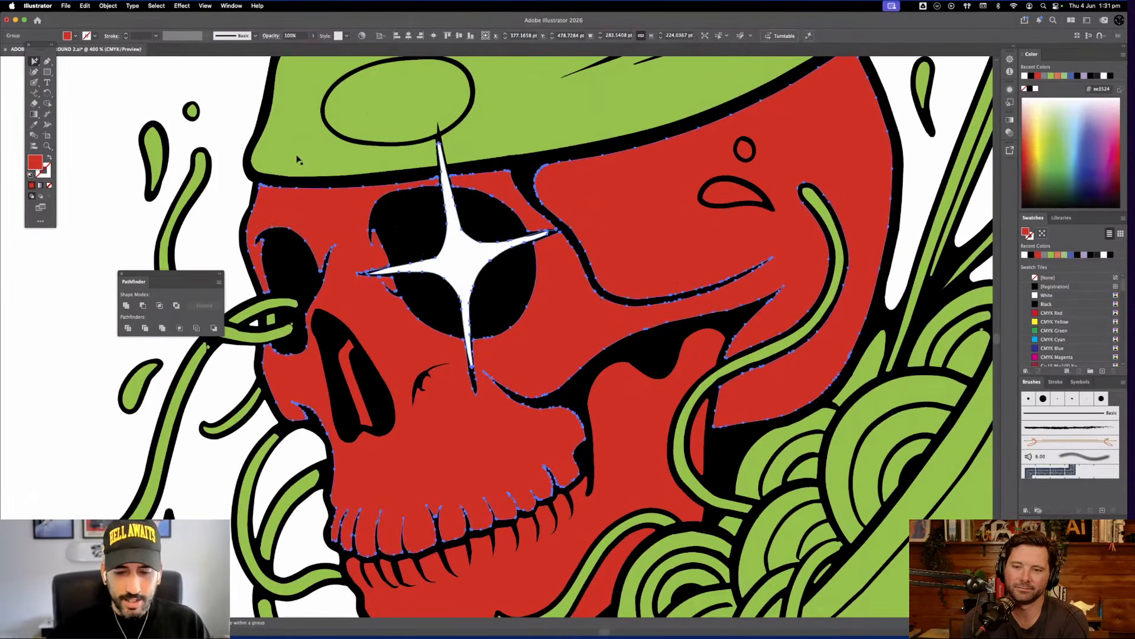
scroll(433, 192, up, 5)
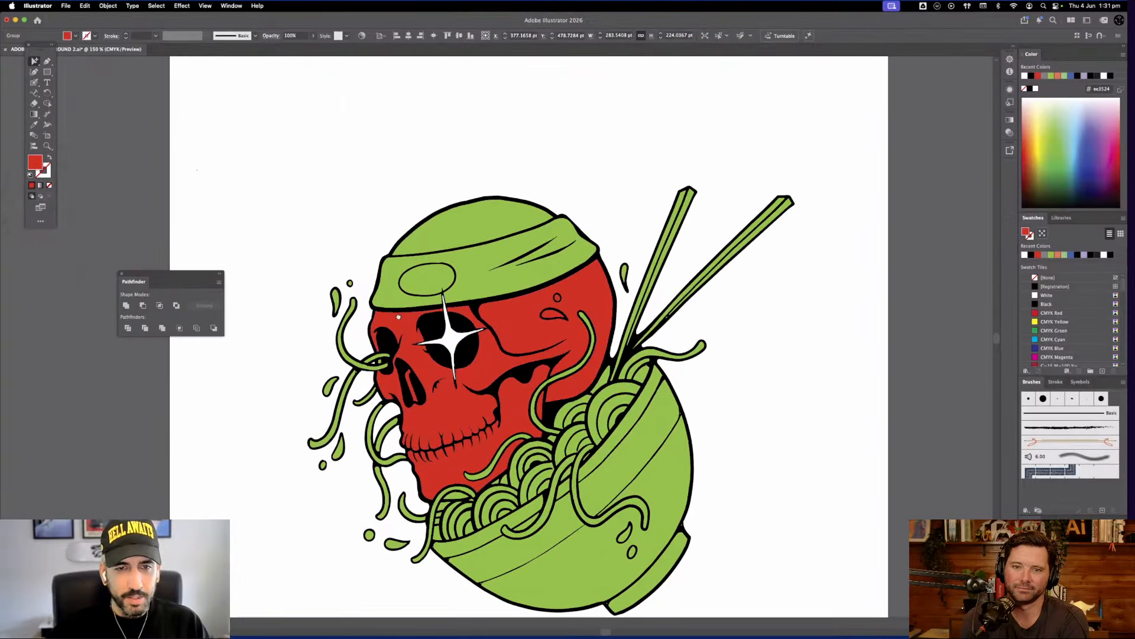
key(super+shift+a)
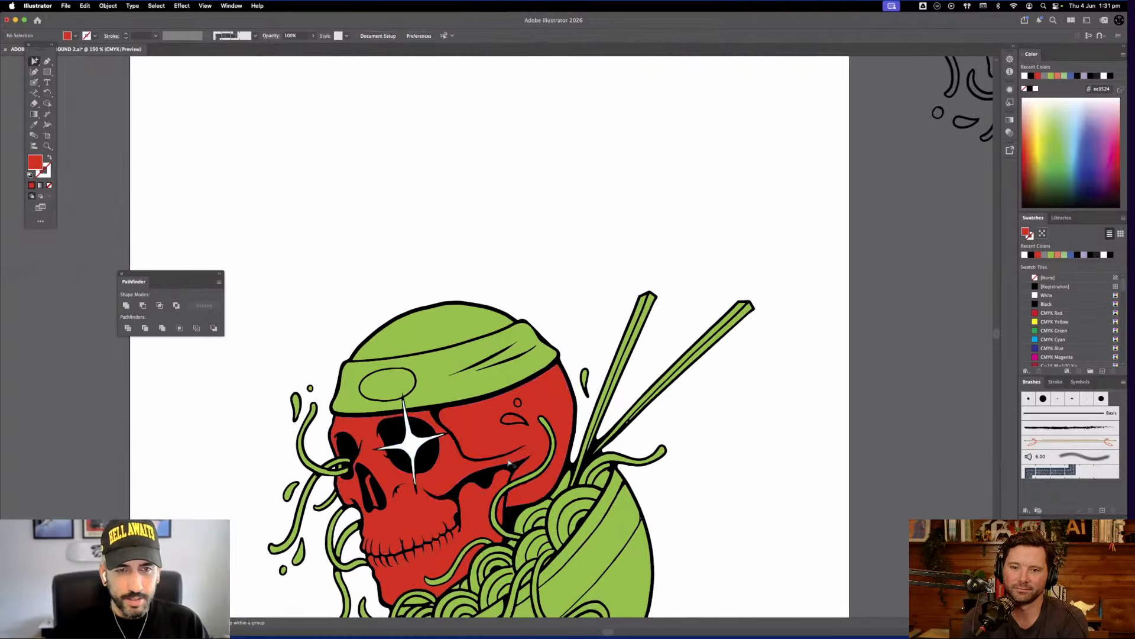
Select all shapes sharing the skull's red fill color and recolor them pale cream
click(491, 441)
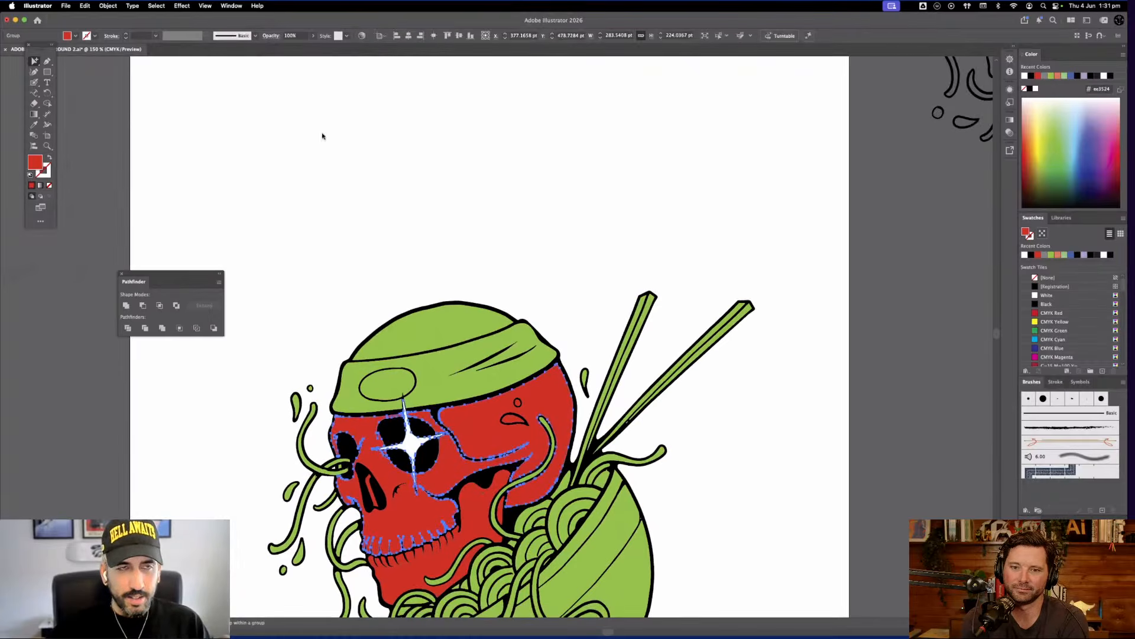
click(156, 6)
mouse_move(190, 97)
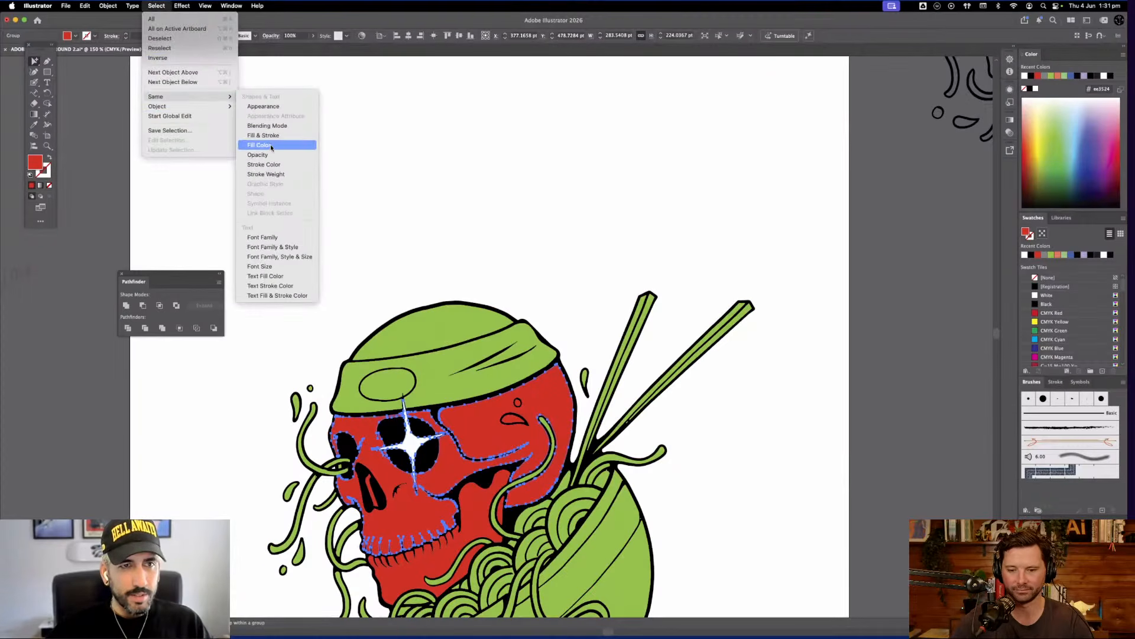
click(271, 147)
double_click(38, 165)
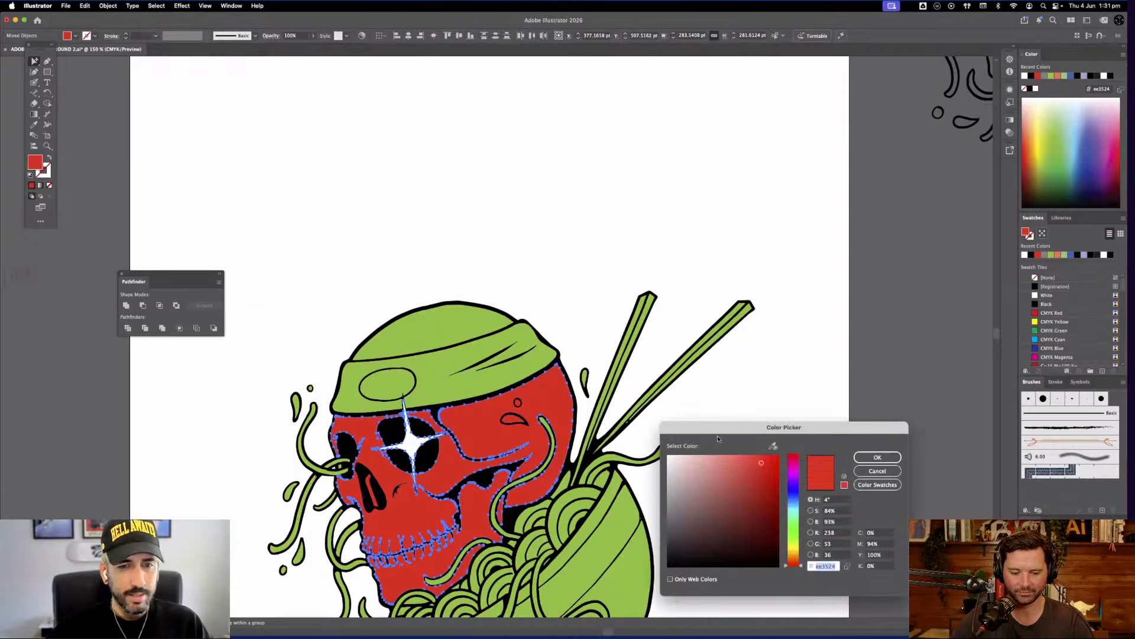
mouse_move(689, 484)
mouse_down()
mouse_move(670, 471)
mouse_move(686, 460)
mouse_up()
click(793, 551)
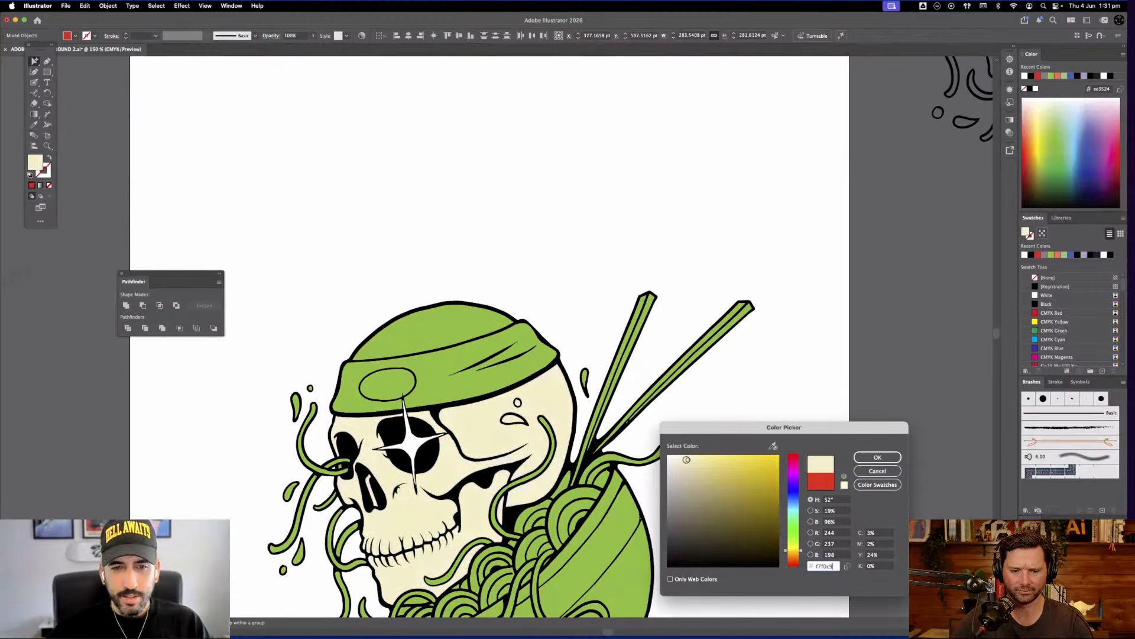
click(864, 457)
Check the outline paths of the crown of the head and the right chopstick, and clear the selection
click(485, 311)
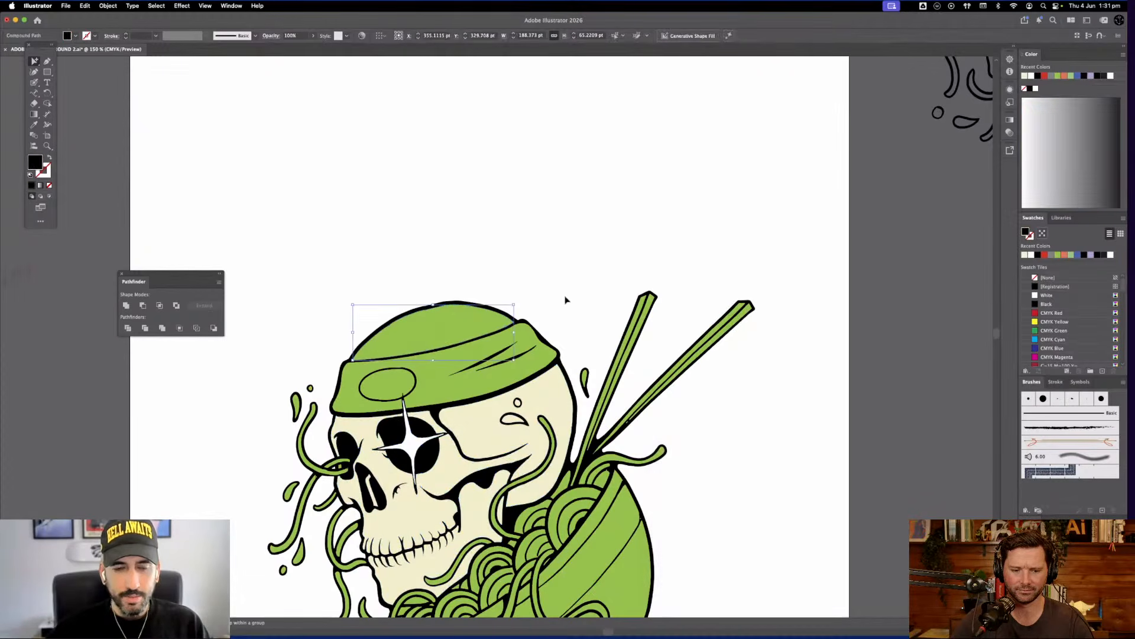
scroll(583, 172, down, 5)
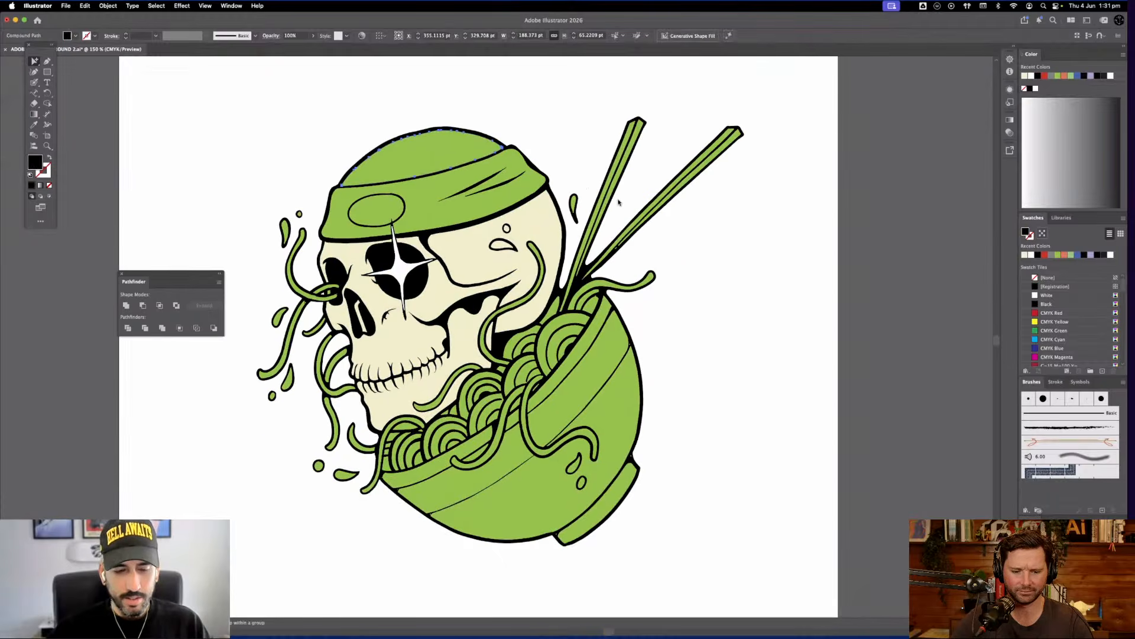
click(708, 160)
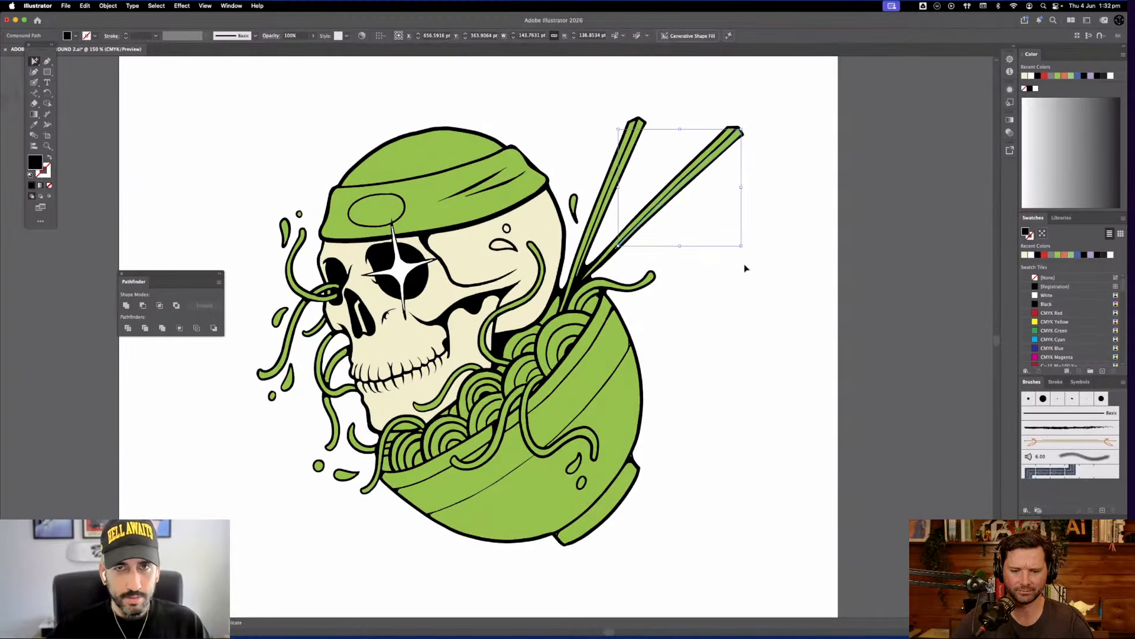
click(601, 152)
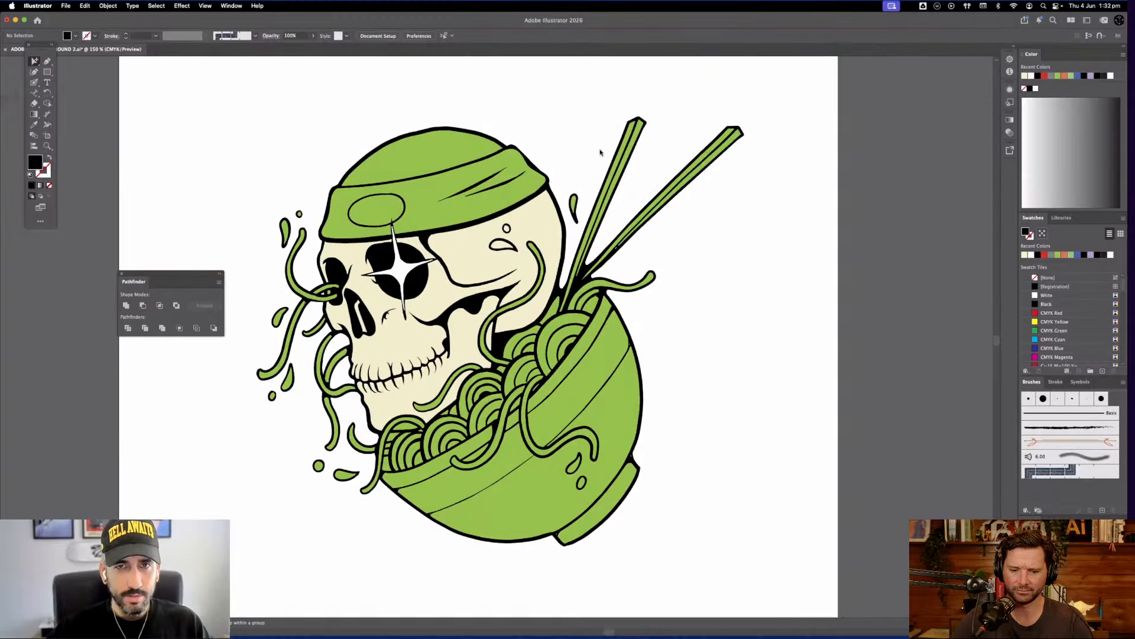
Duplicate the outline of the crown above the headband in place as a solid shape and fill it with the skull's cream
click(489, 156)
key(super+c)
key(super+f)
key(z)
key(i)
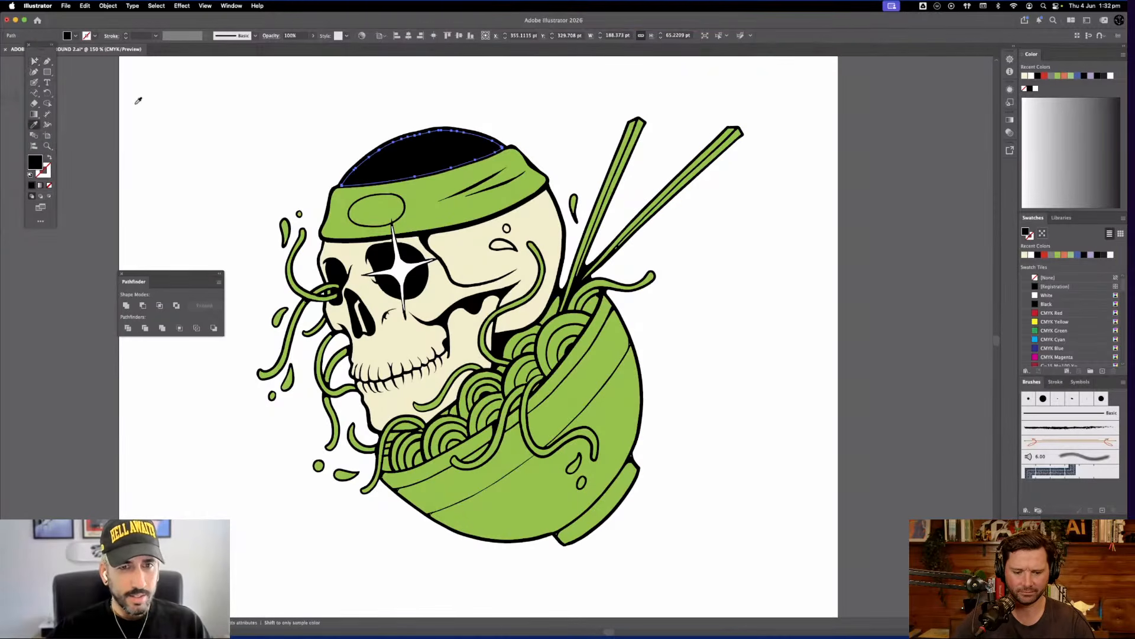
click(35, 62)
click(327, 162)
Duplicate the headband's outline in place as a solid shape and fill it with white sampled from the background
drag(573, 336, 581, 430)
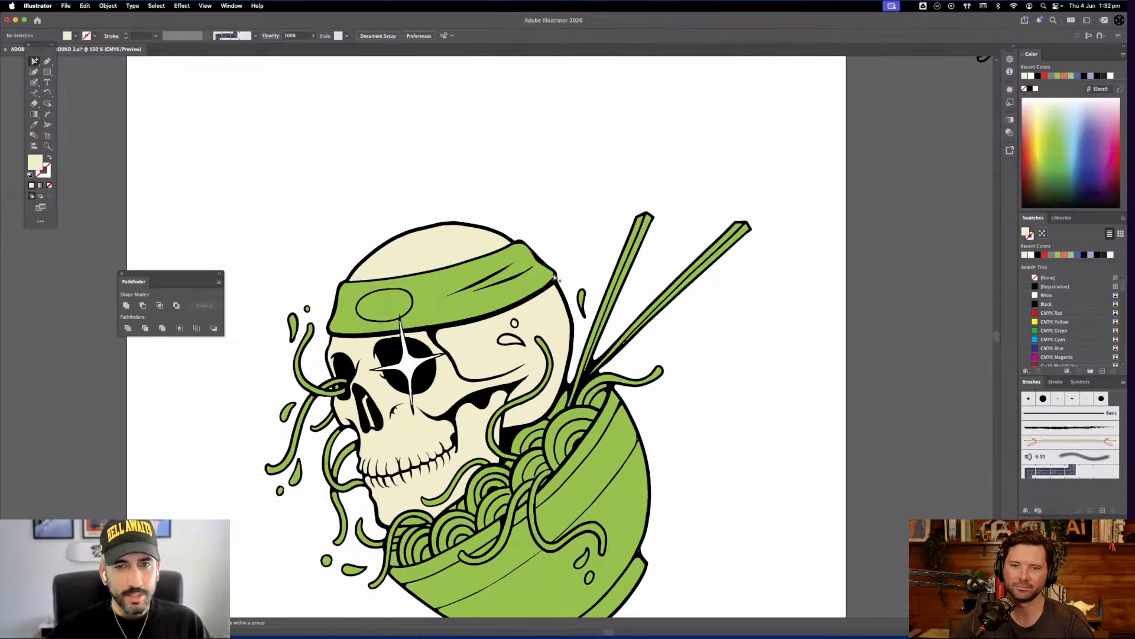
click(557, 278)
click(746, 372)
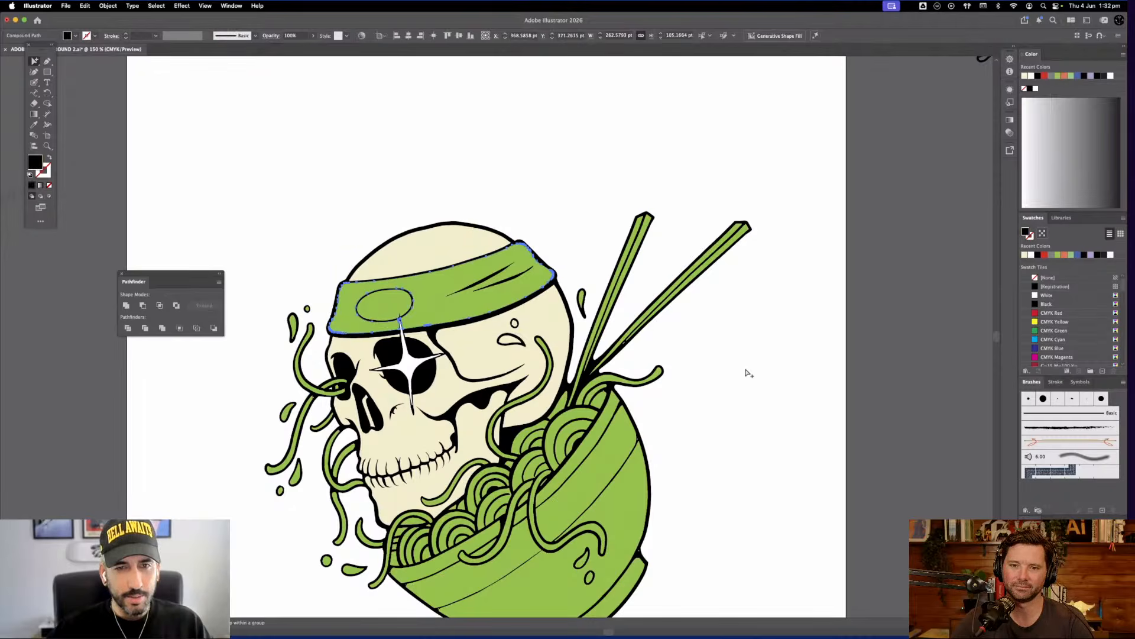
key(super+f)
click(35, 124)
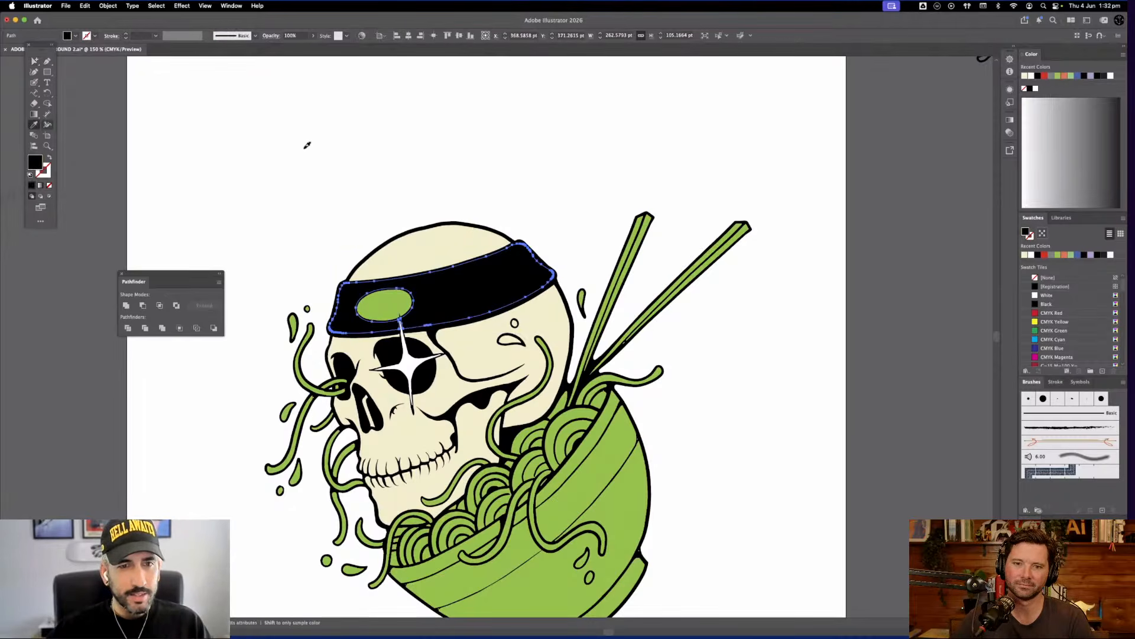
click(305, 147)
click(34, 62)
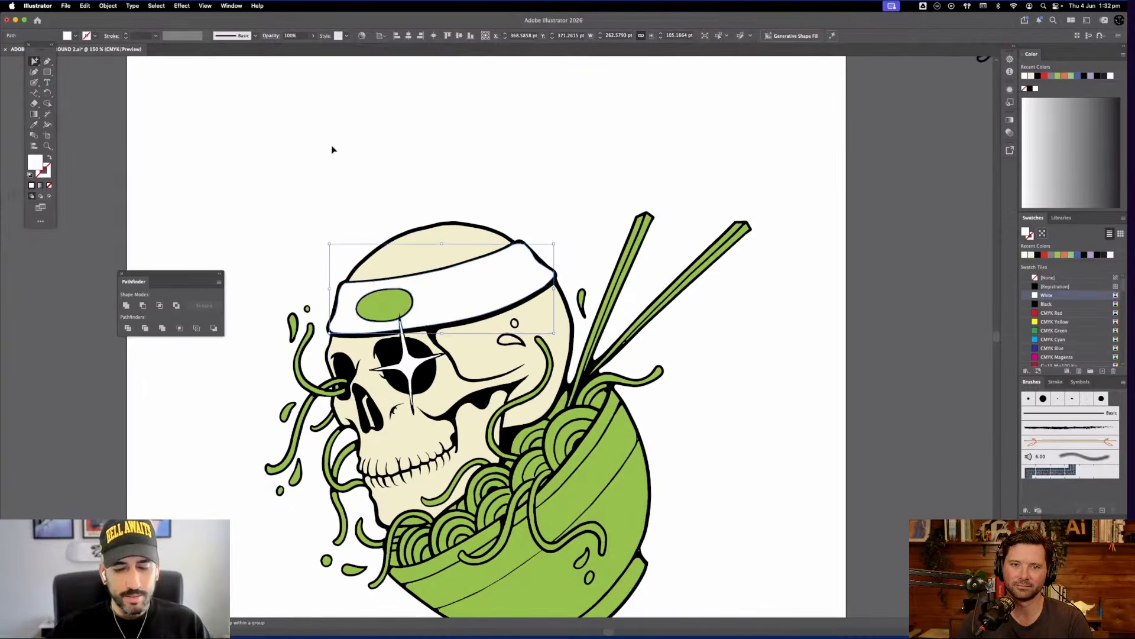
Arrange the white headband shape behind the black fold lines and above the green base
key(shift+super+[)
key(super+])
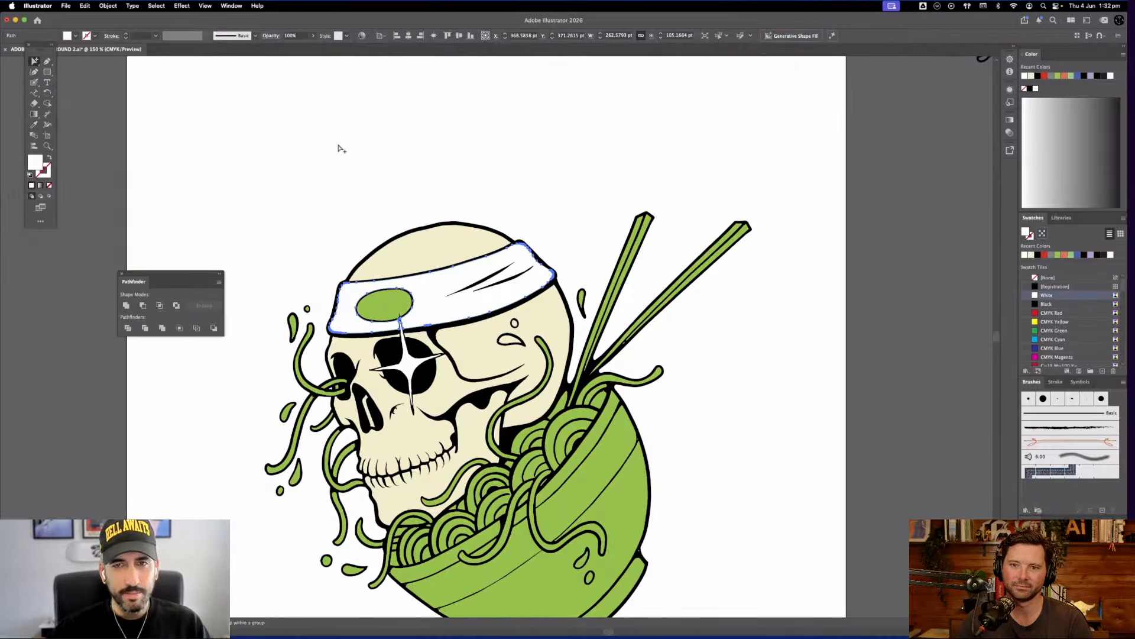
key(v)
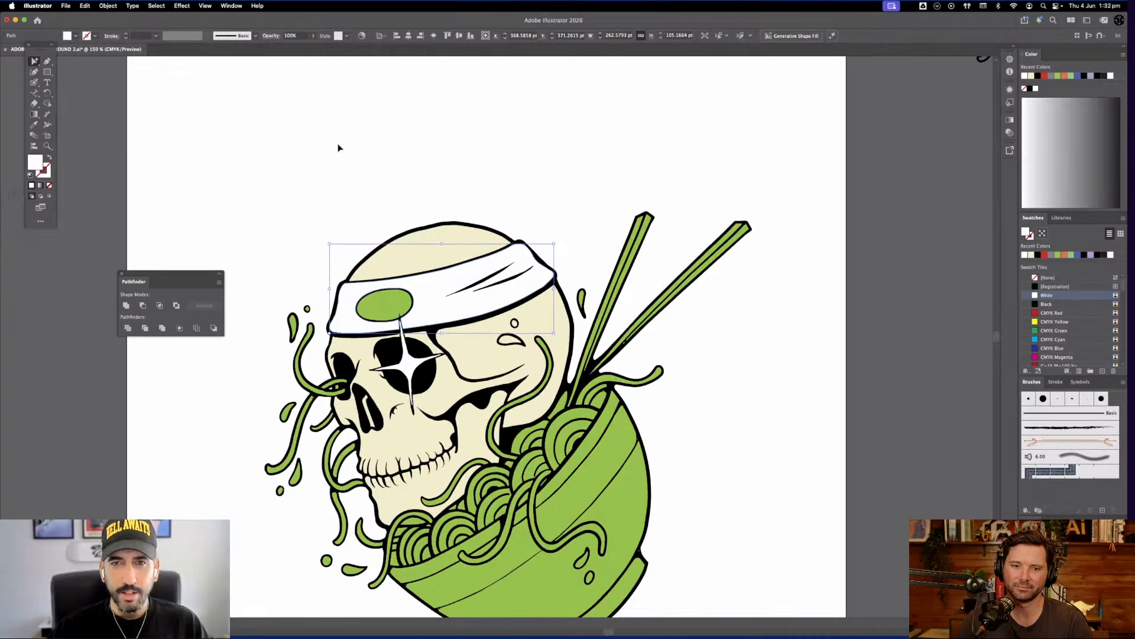
Try other stacking positions for the white headband, in front of the fold lines and at the very back
key(super+])
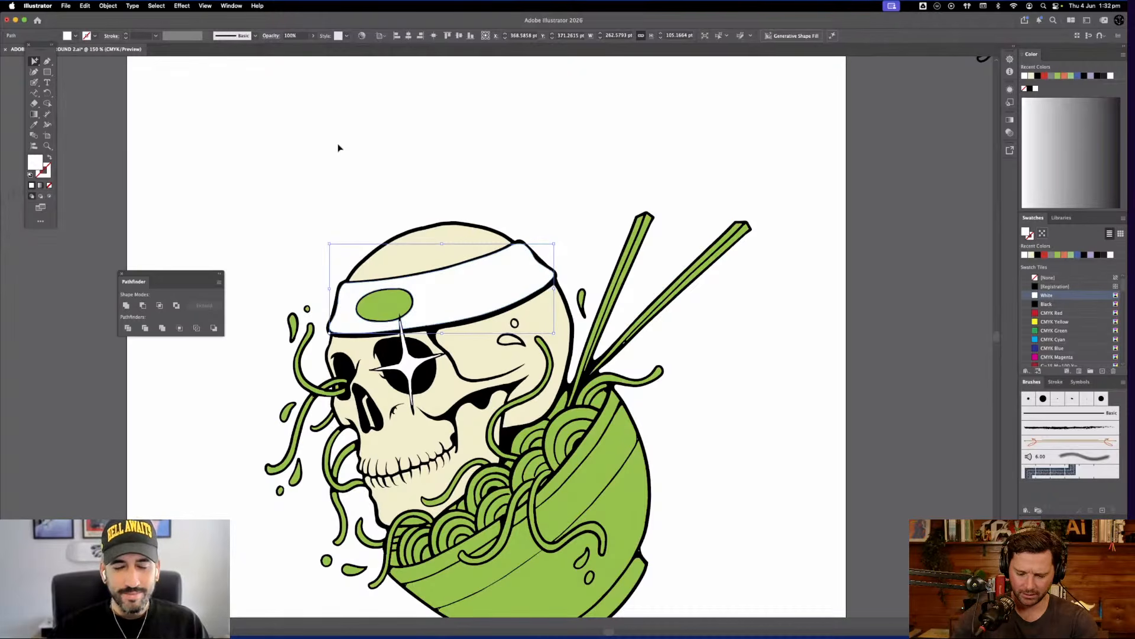
key(super+[)
key(super+])
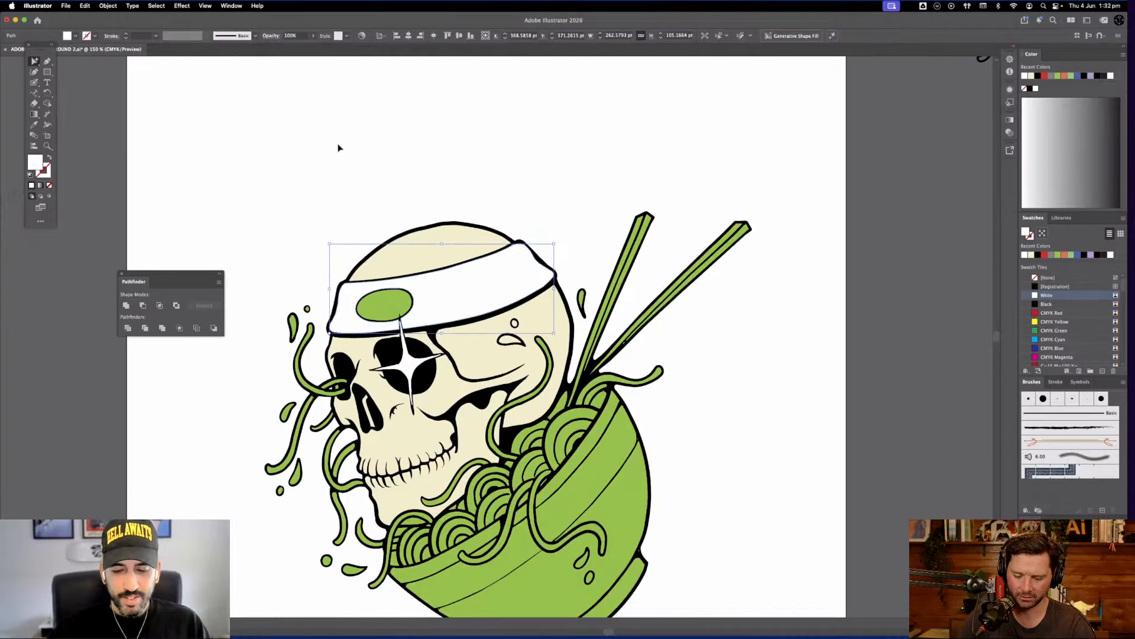
key(a)
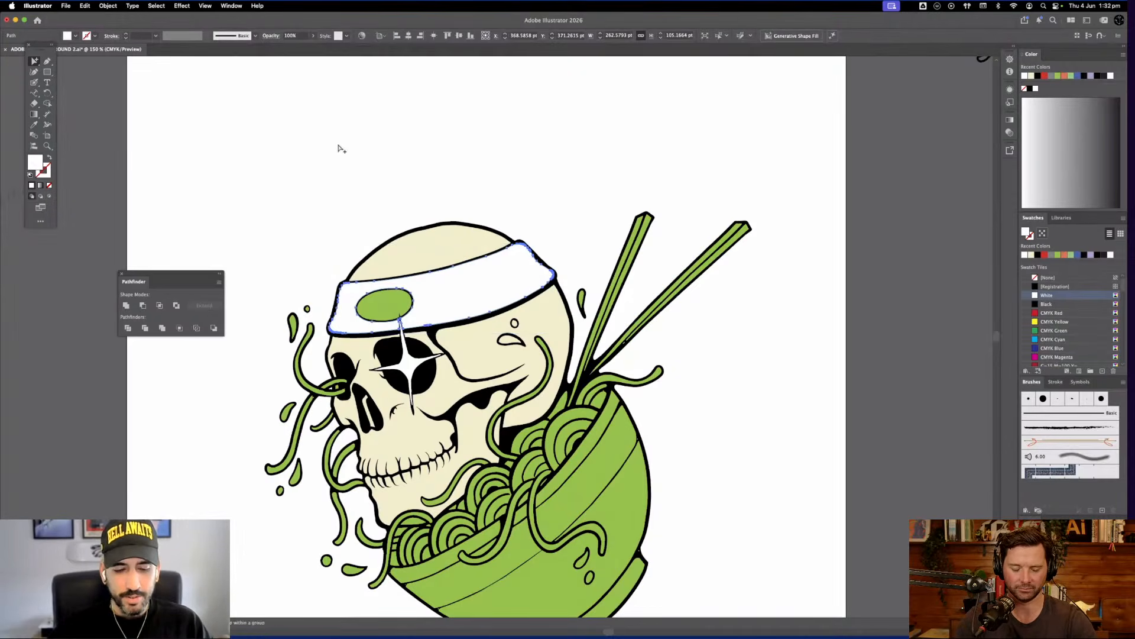
key(v)
key(super+shift+[)
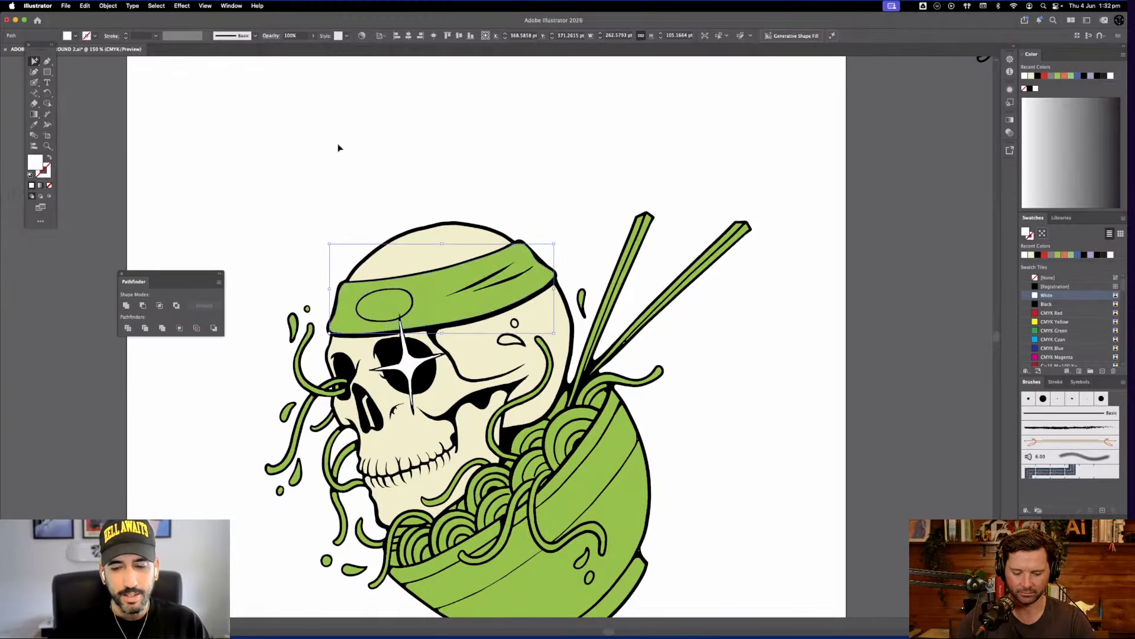
Undo and redo the headband's stacking changes, ending with the white shape between the fold lines and the green base
key(super+z)
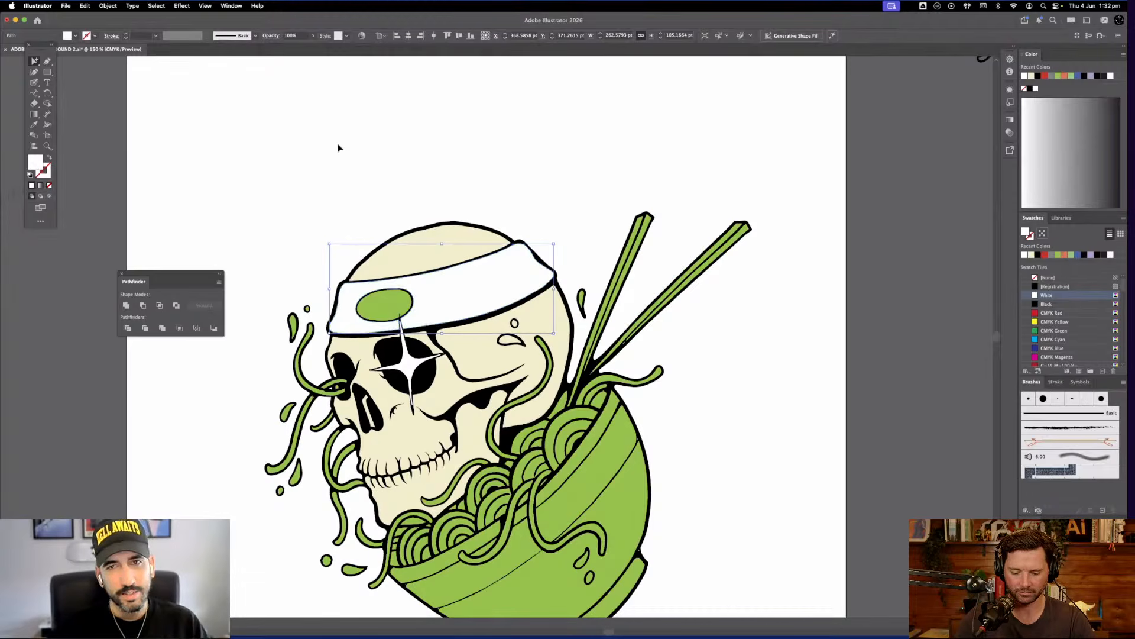
key(super+shift+z)
key(super+z)
key(super+shift+z)
key(super+z)
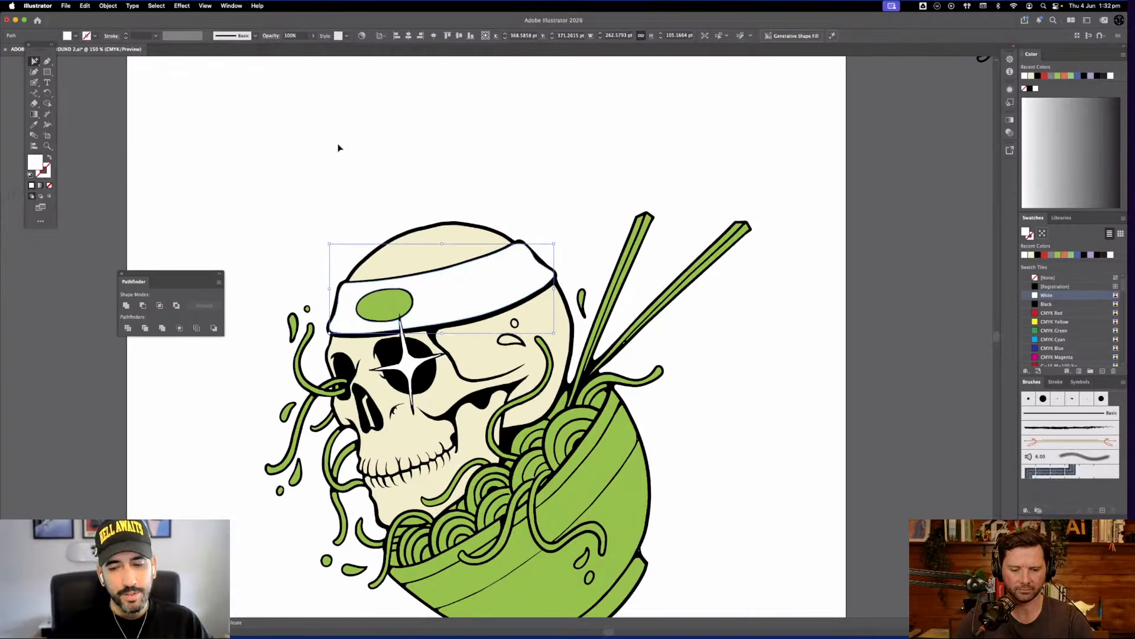
key(super+shift+z)
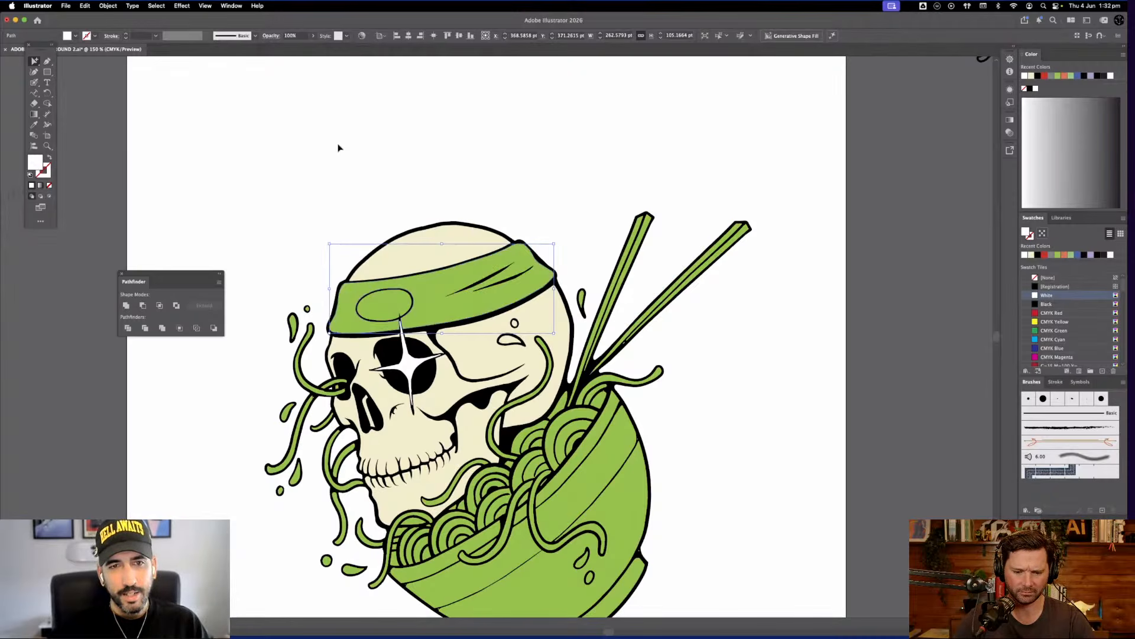
key(super+z)
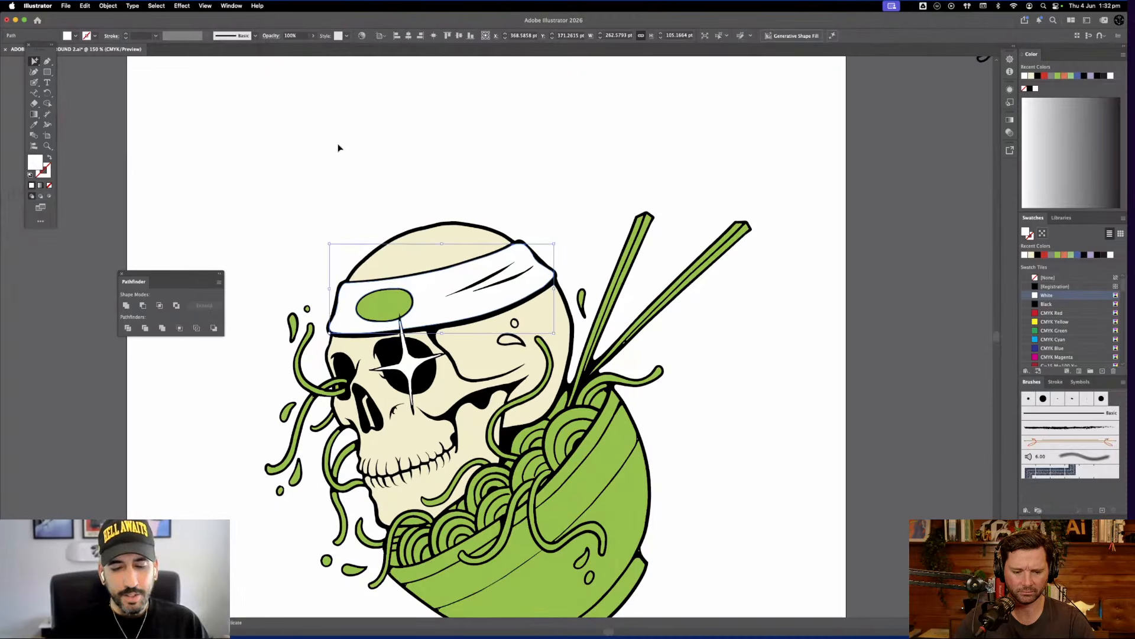
key(super+z)
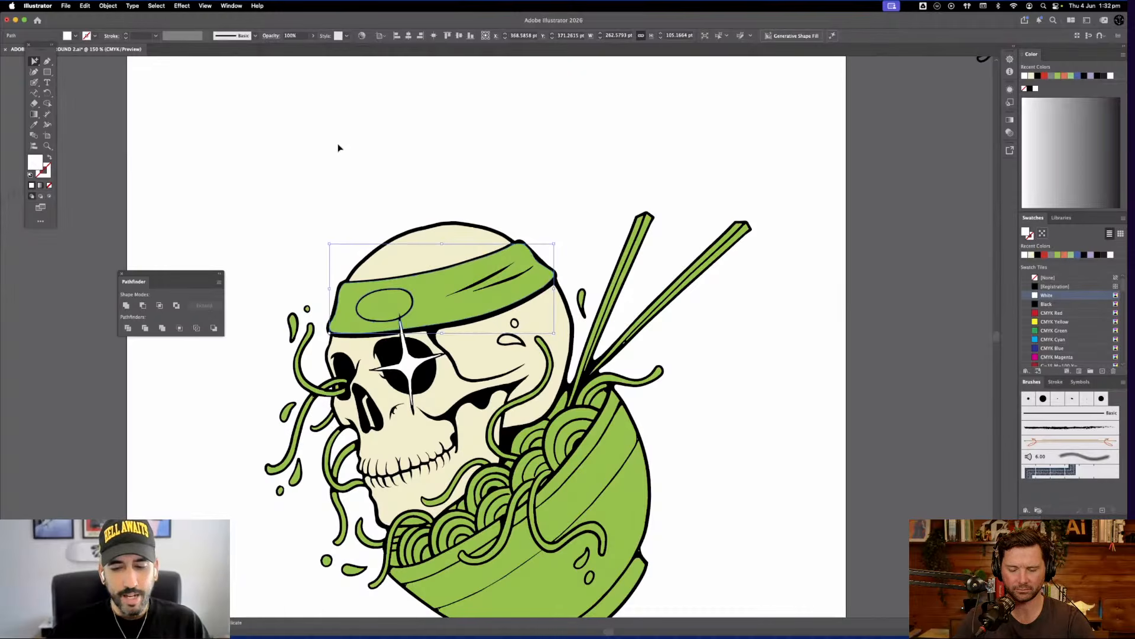
key(super+shift+z)
key(a)
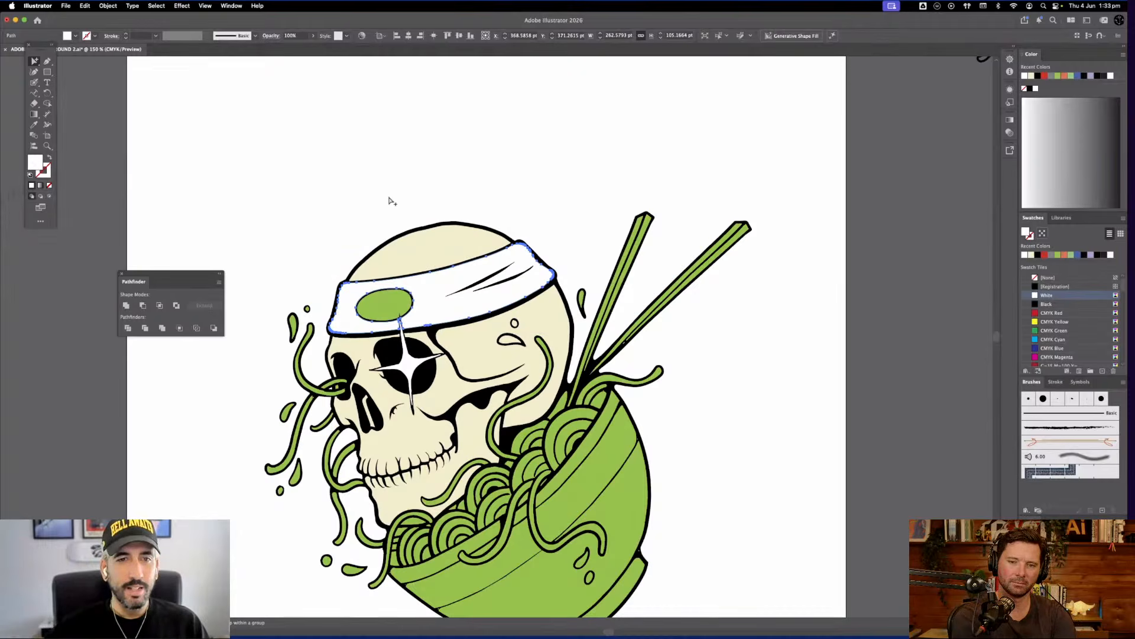
Turn the headband oval's outline into a solid duplicate shape and try to fill it with a bright saturated color
click(337, 236)
click(410, 299)
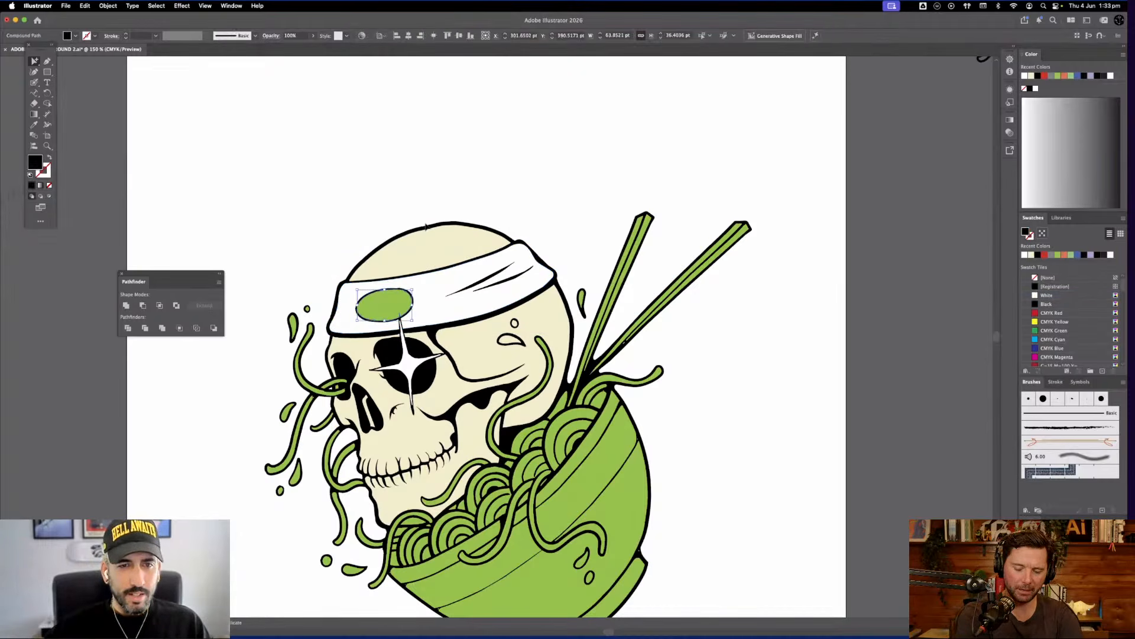
click(399, 158)
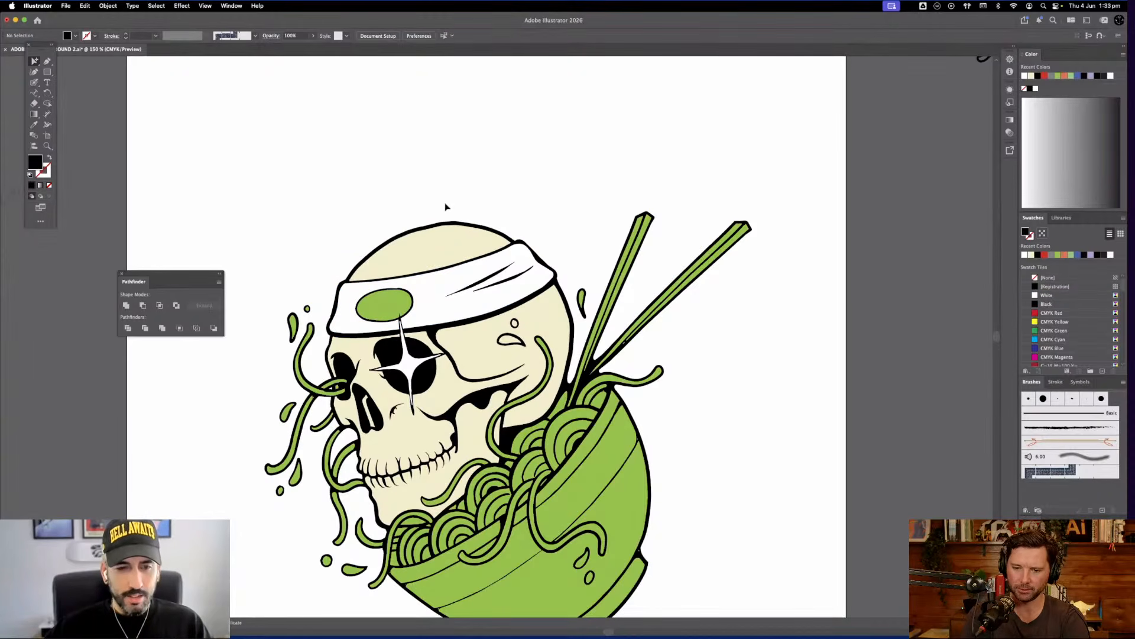
click(384, 303)
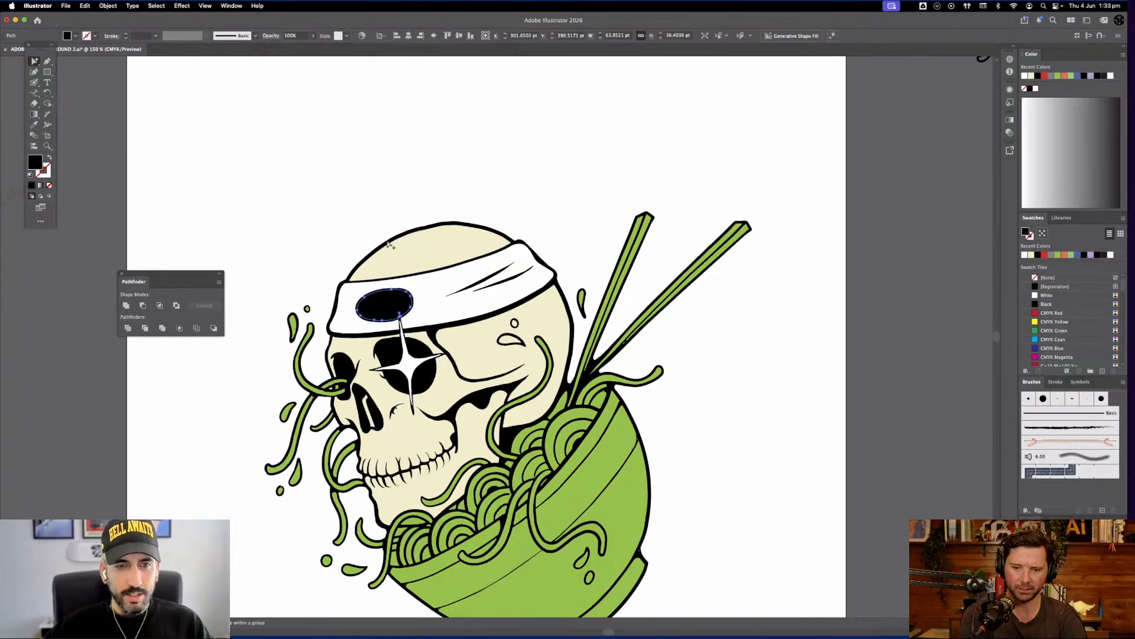
double_click(36, 166)
drag(716, 495, 778, 459)
click(877, 457)
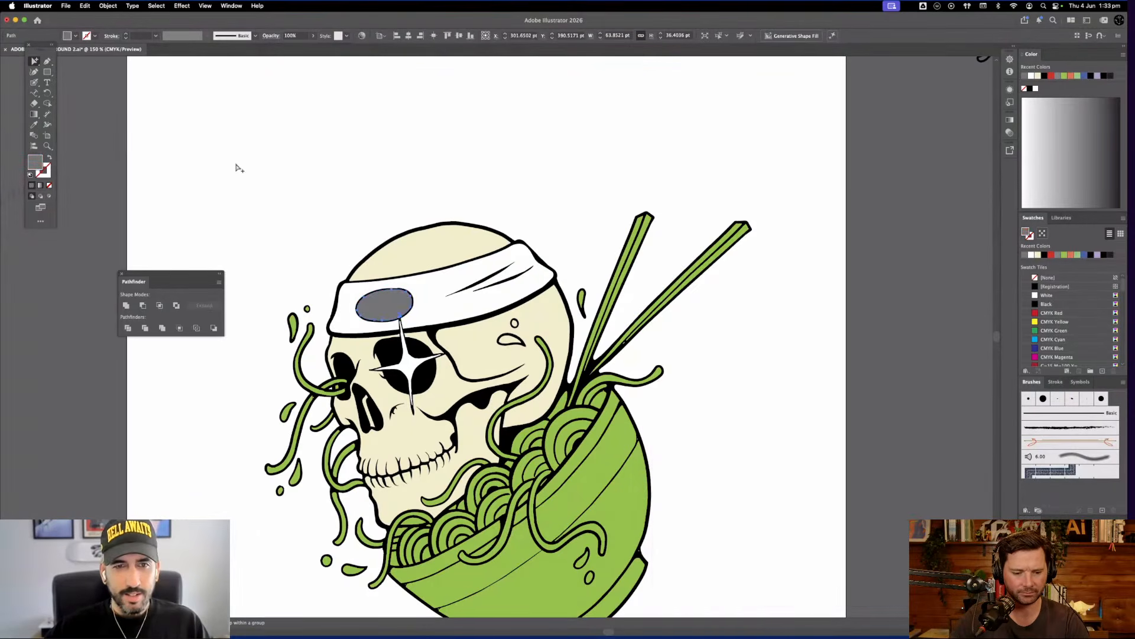
Switch the color mode to RGB and fill the headband oval with bright red
click(1123, 55)
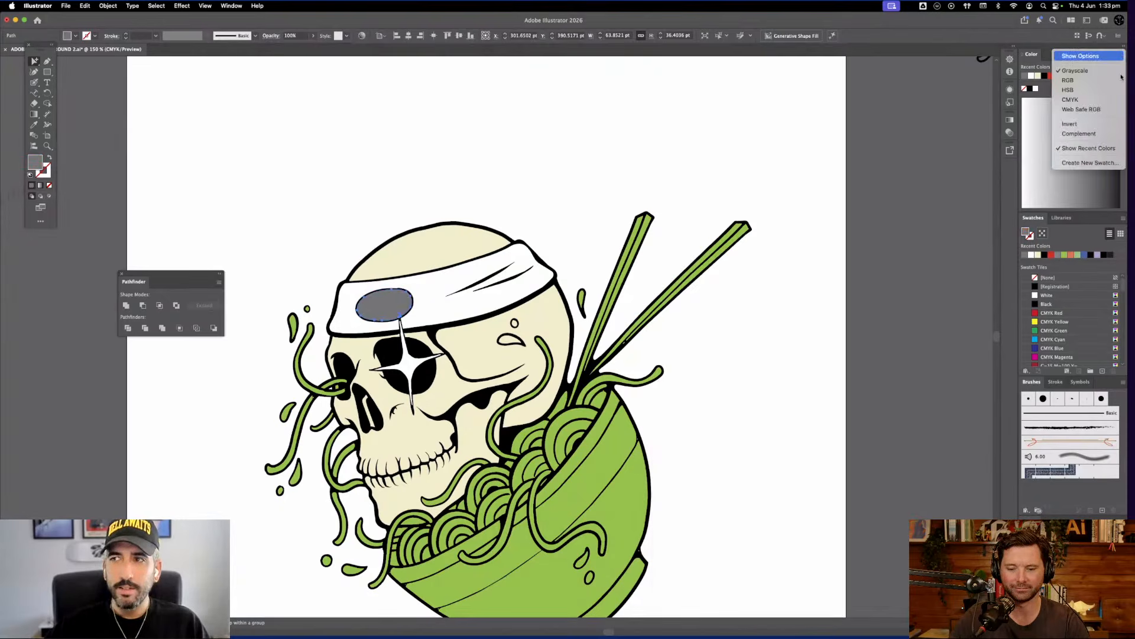
click(1078, 83)
click(320, 208)
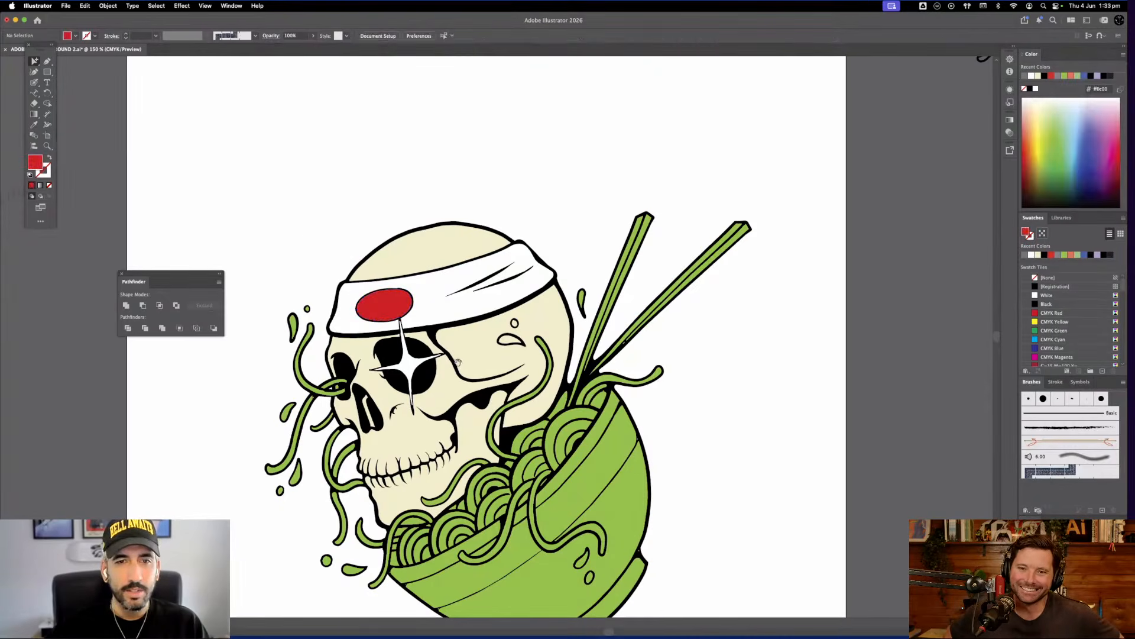
Duplicate the outline of the bowl's upper band in place and turn it into a solid shape
scroll(457, 362, right, 5)
scroll(457, 361, down, 2)
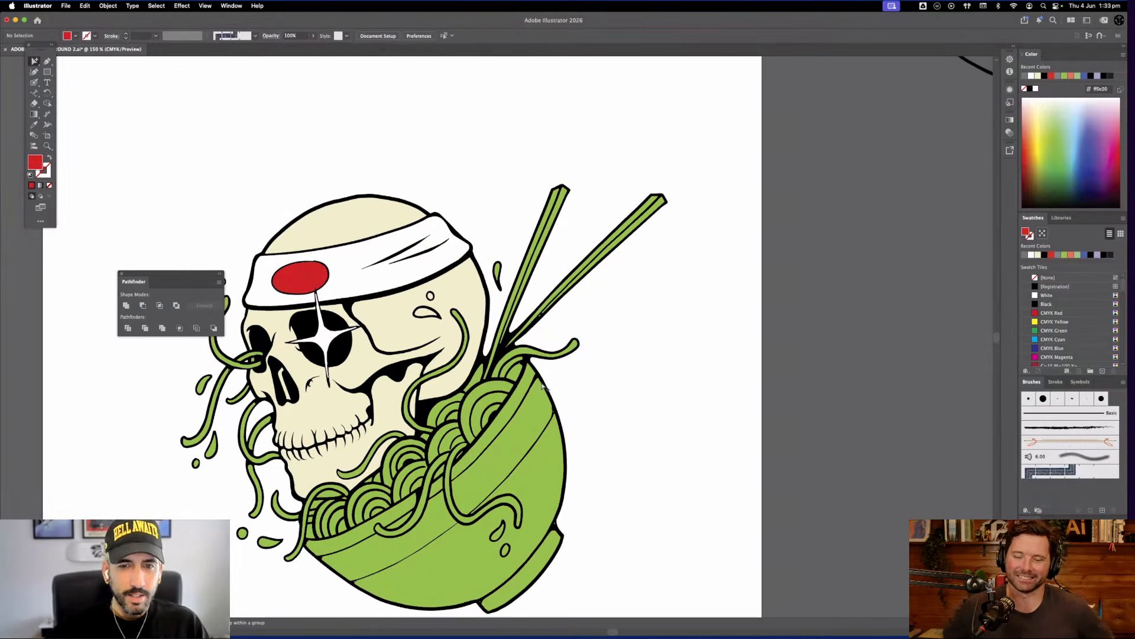
click(460, 511)
shift+click(455, 522)
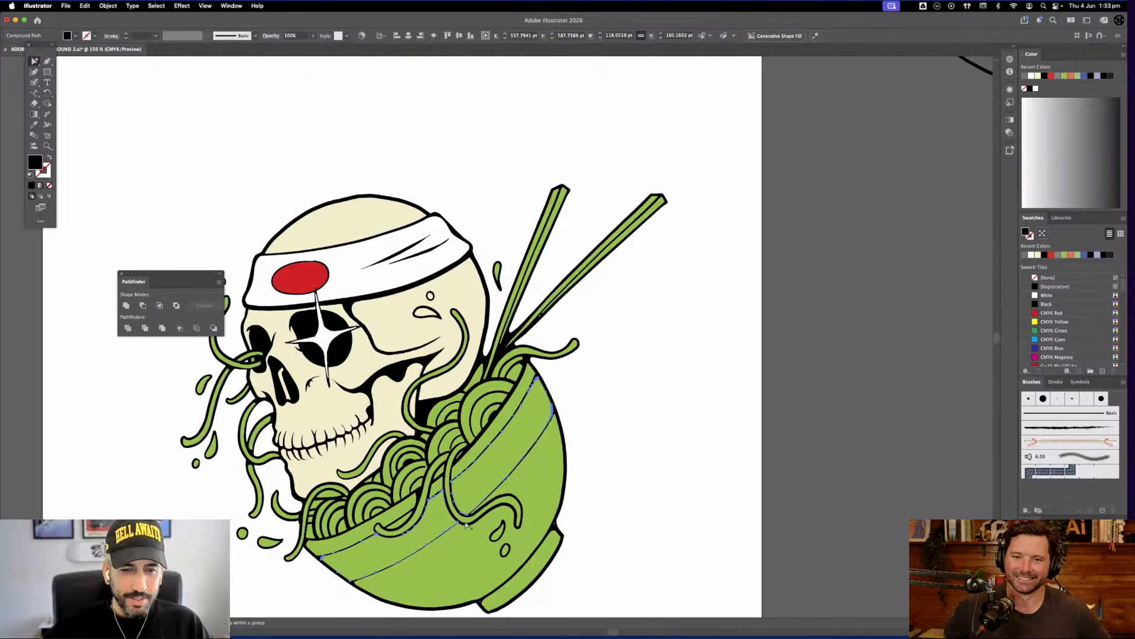
key(super+c)
key(super+f)
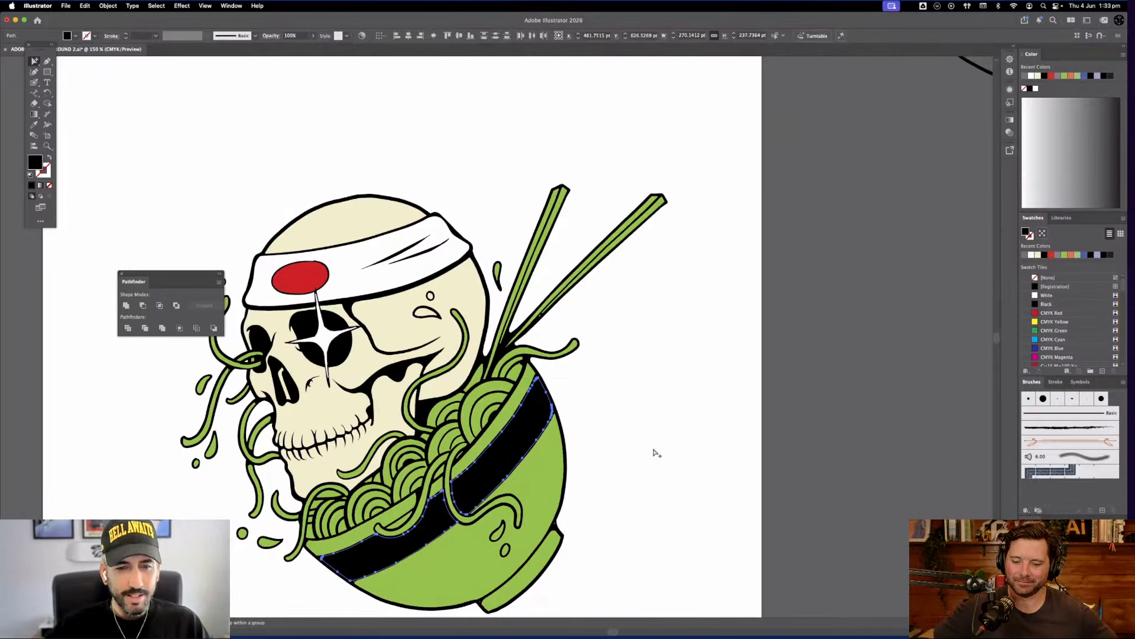
key(Delete)
key(super+z)
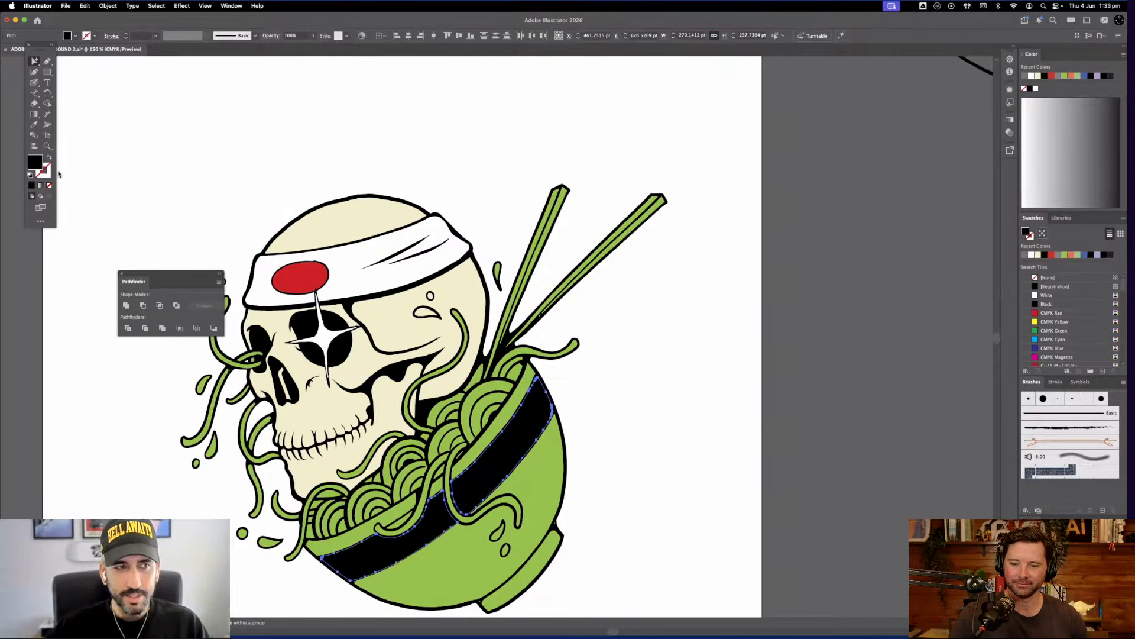
Fill the bowl's solid band shape with the red sampled from the headband oval
click(34, 124)
click(315, 271)
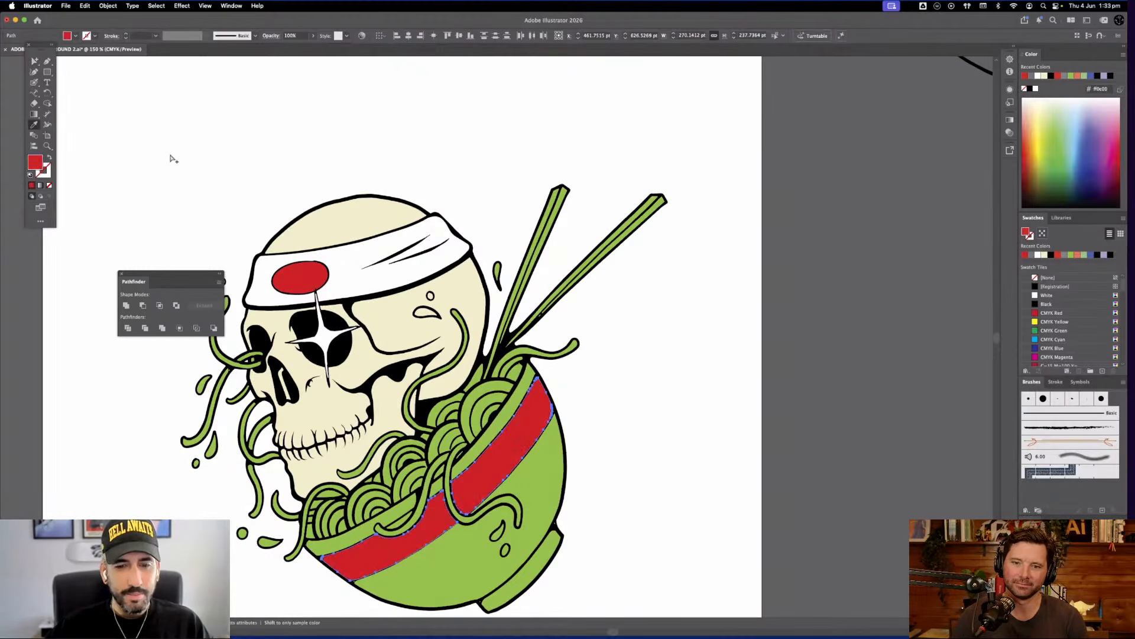
key(v)
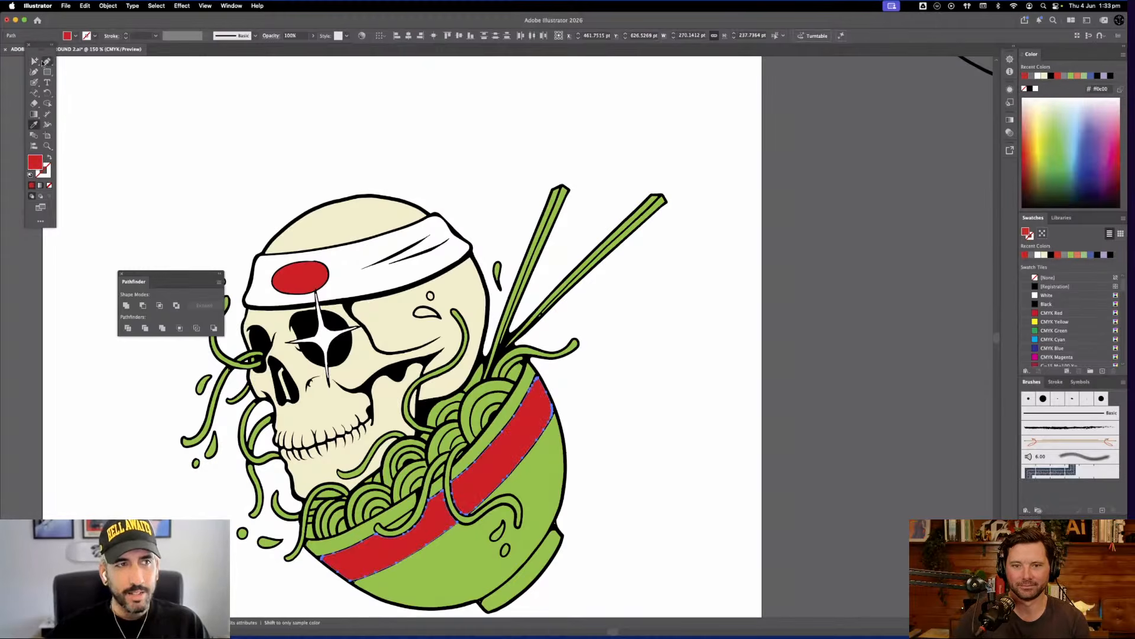
click(198, 112)
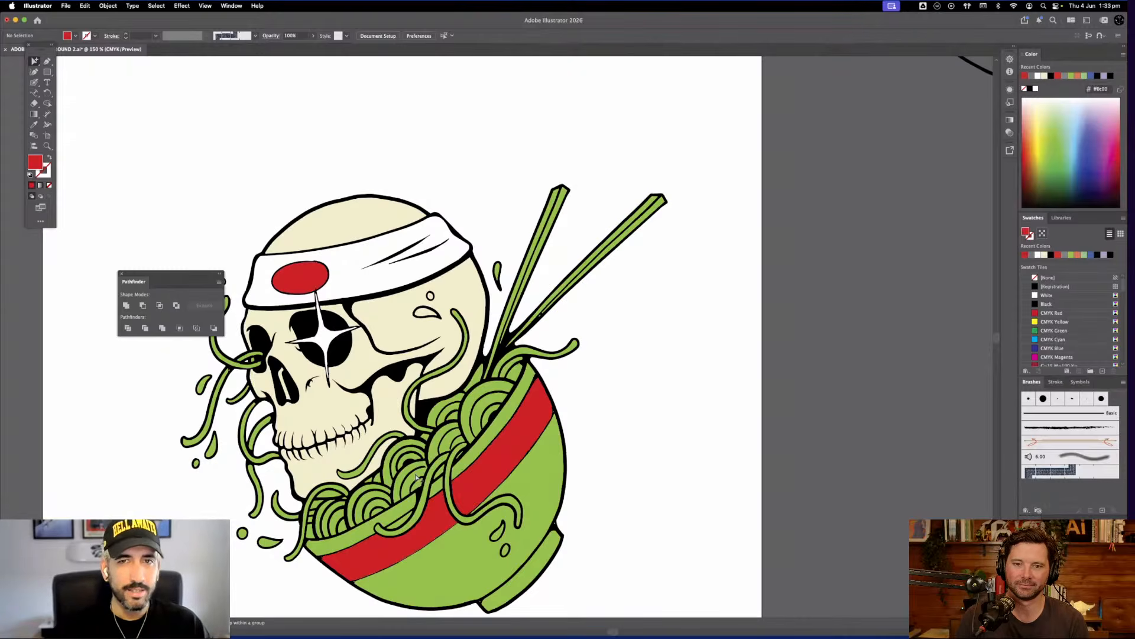
Try to color the small gap between the noodle strand and the bowl's rim with the band's red
click(403, 526)
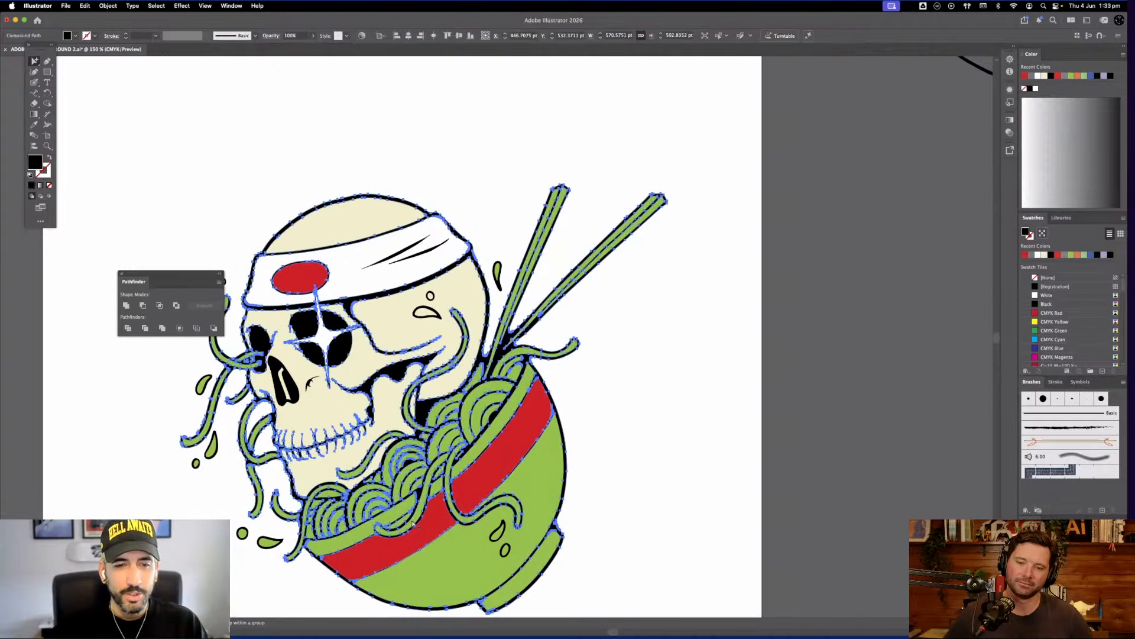
click(276, 589)
click(389, 529)
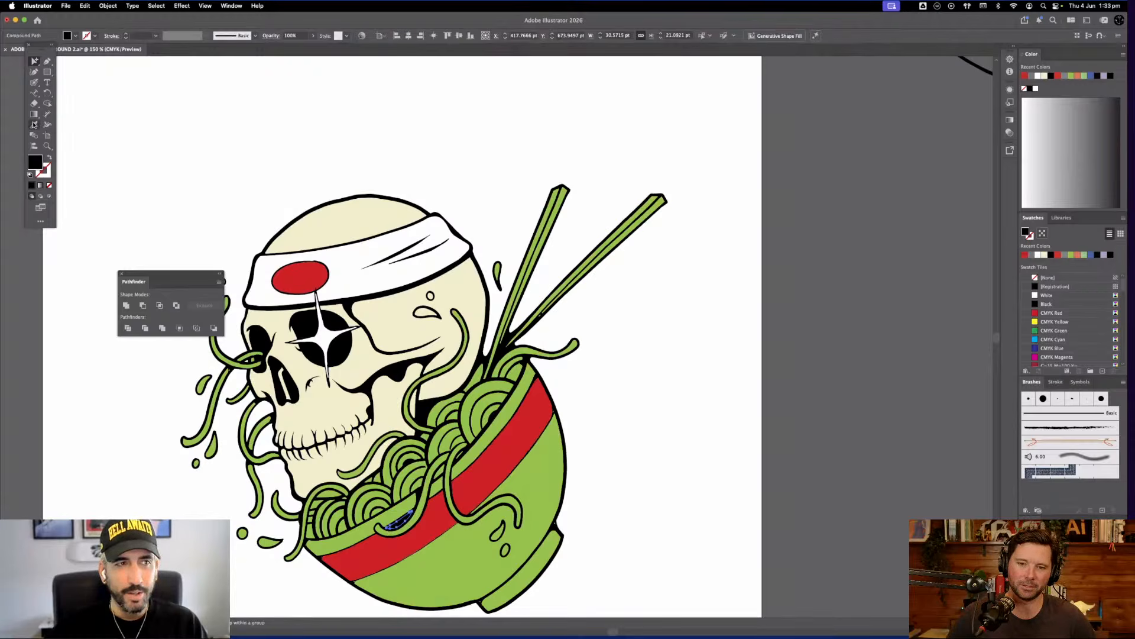
click(34, 125)
click(508, 449)
key(super+z)
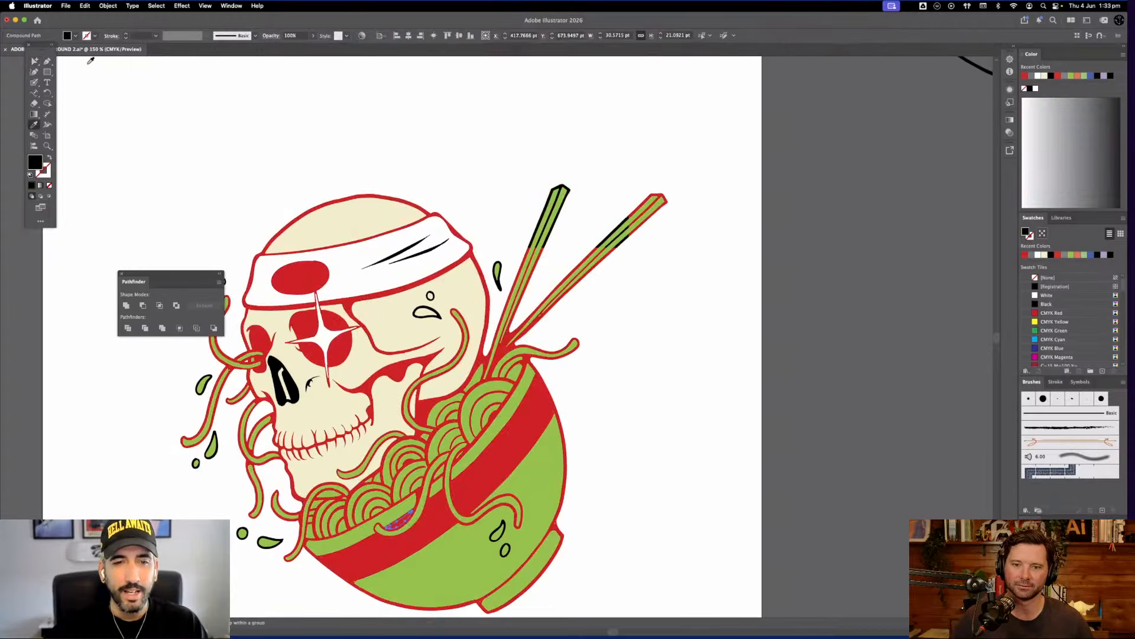
Make the small gap beside the hanging noodle strand a separate solid shape and fill it with the red sampled from the bowl's band
click(34, 61)
key(super+x)
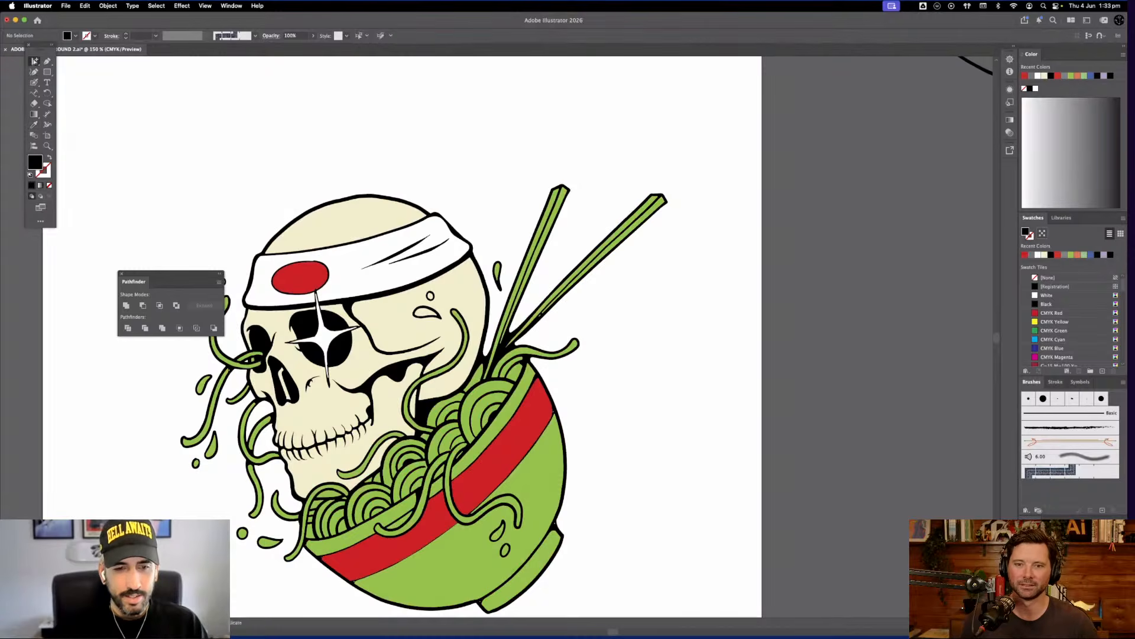
key(super+f)
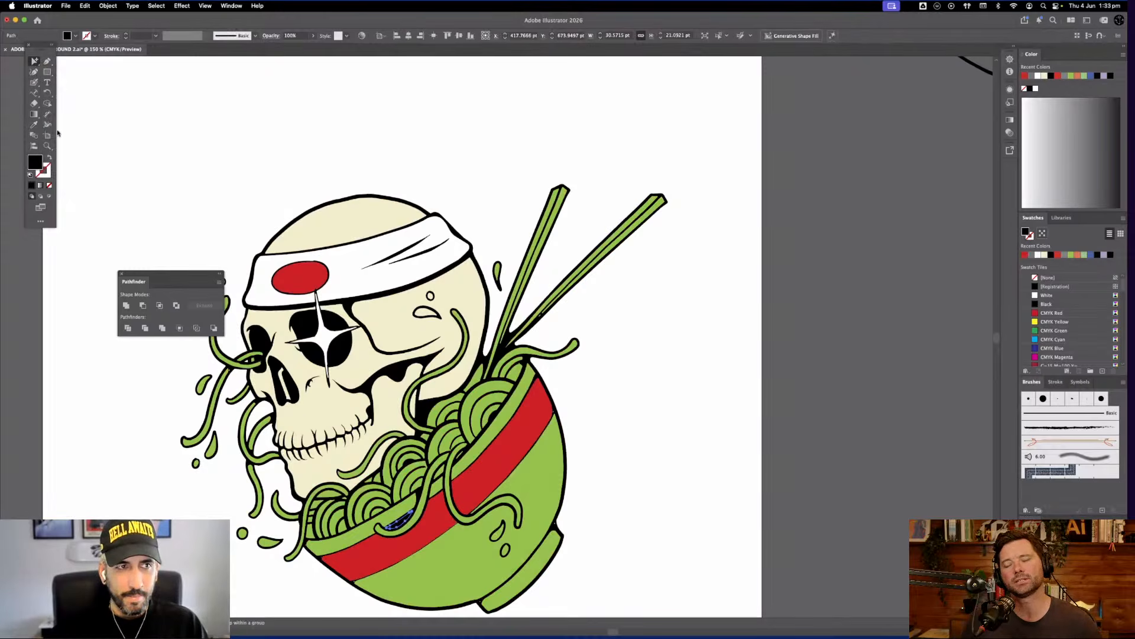
click(35, 125)
click(484, 443)
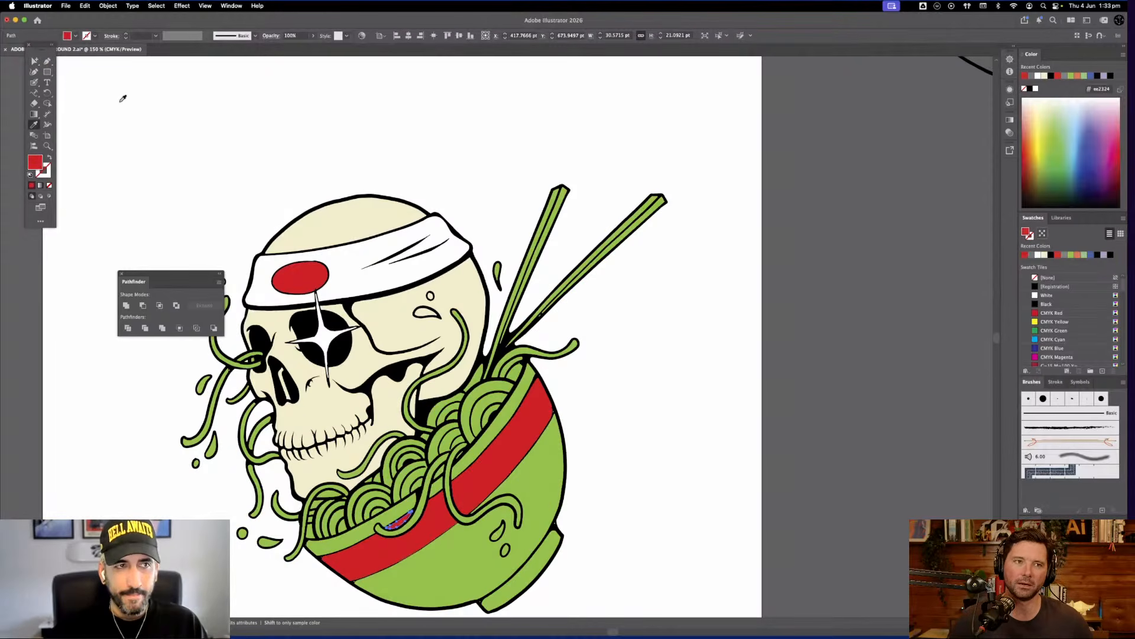
click(32, 62)
click(225, 148)
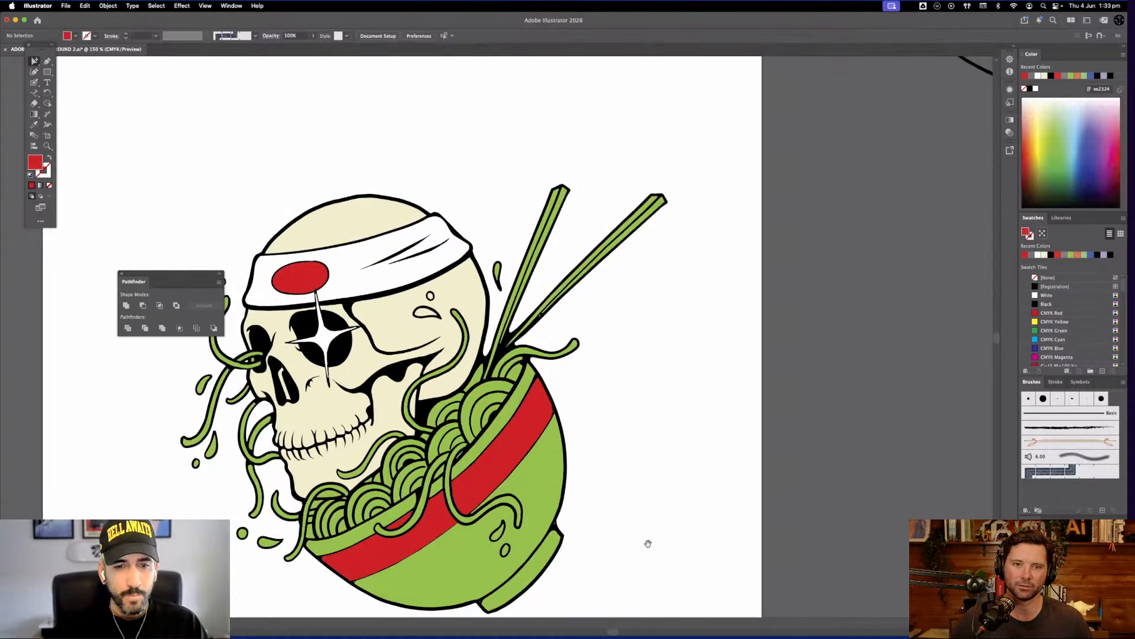
Try CMYK Green and CMYK Yellow fills on the outer noodle loop beside the bowl's rim, undoing each one
drag(648, 544, 730, 508)
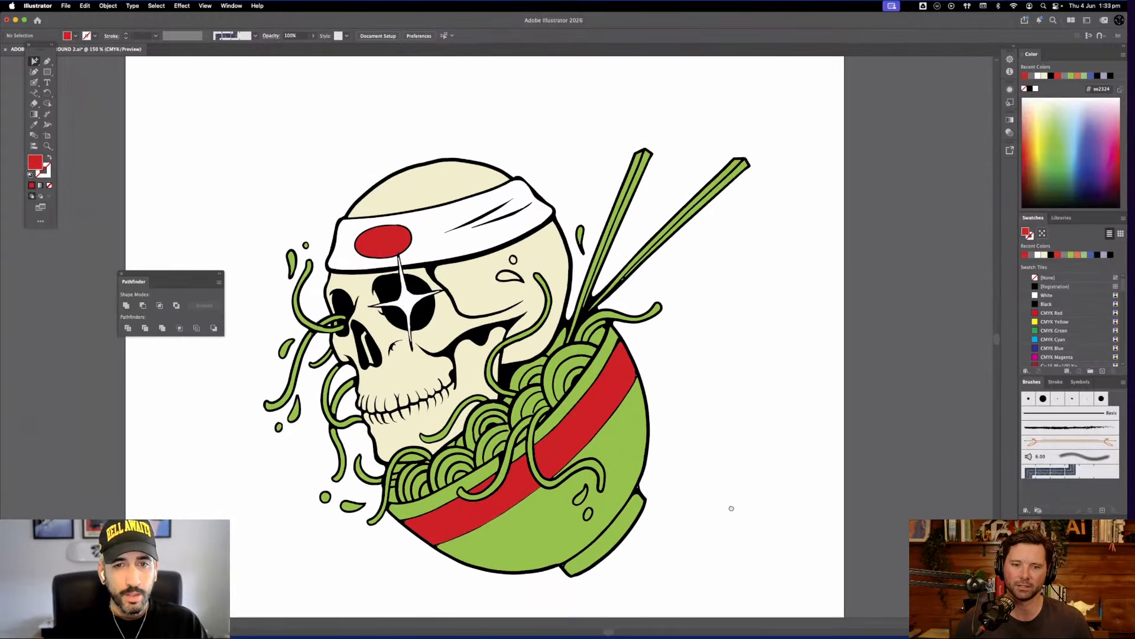
click(594, 350)
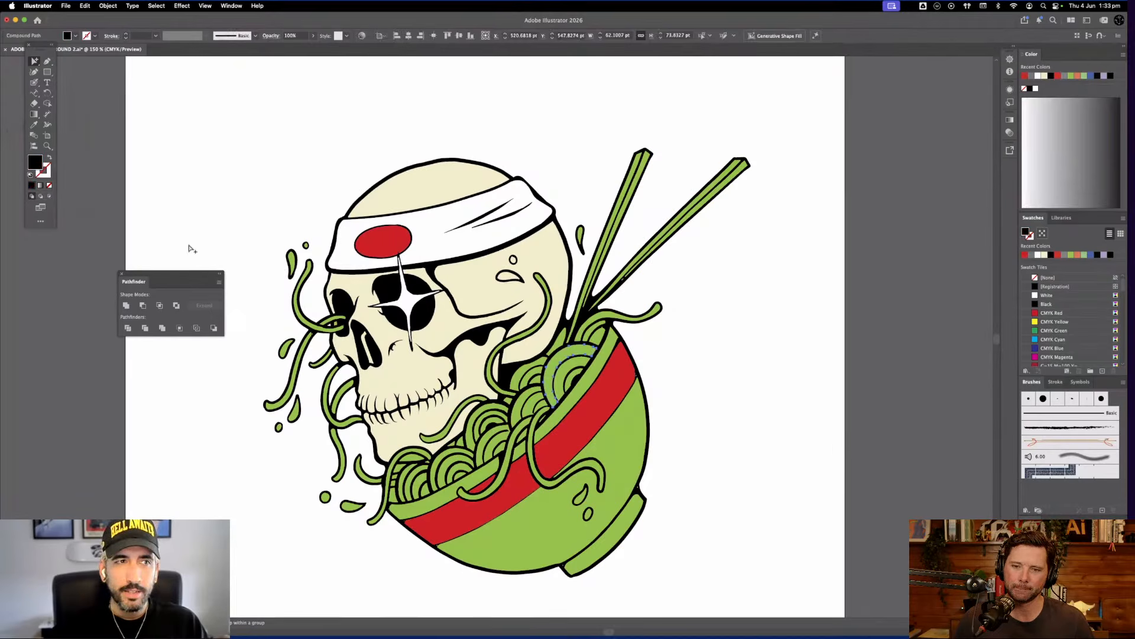
click(34, 124)
click(1048, 332)
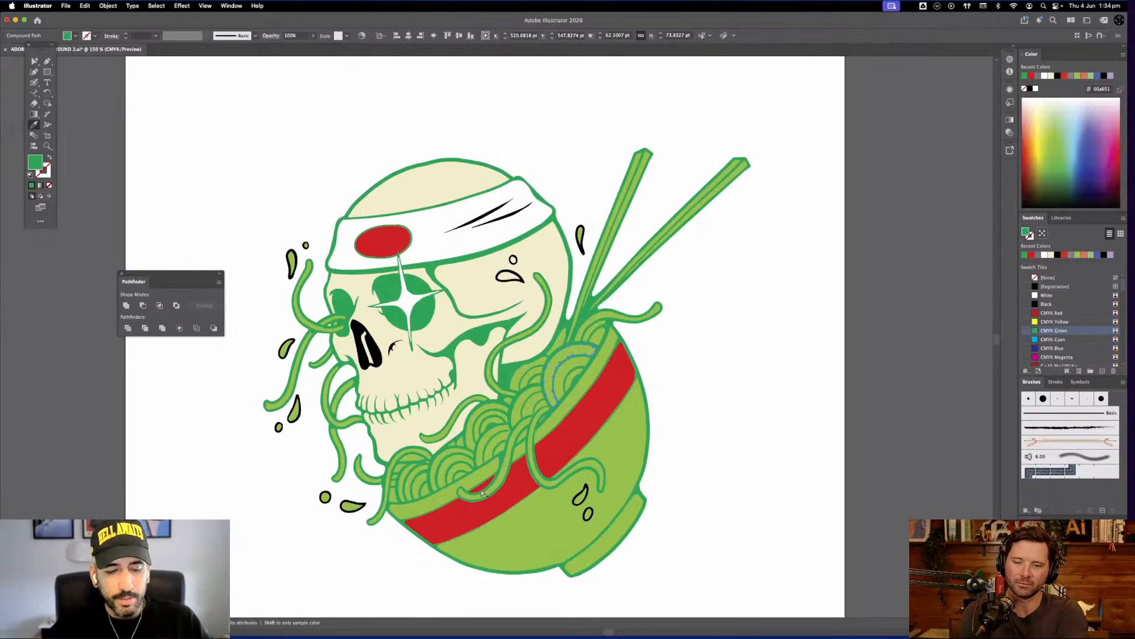
key(super+z)
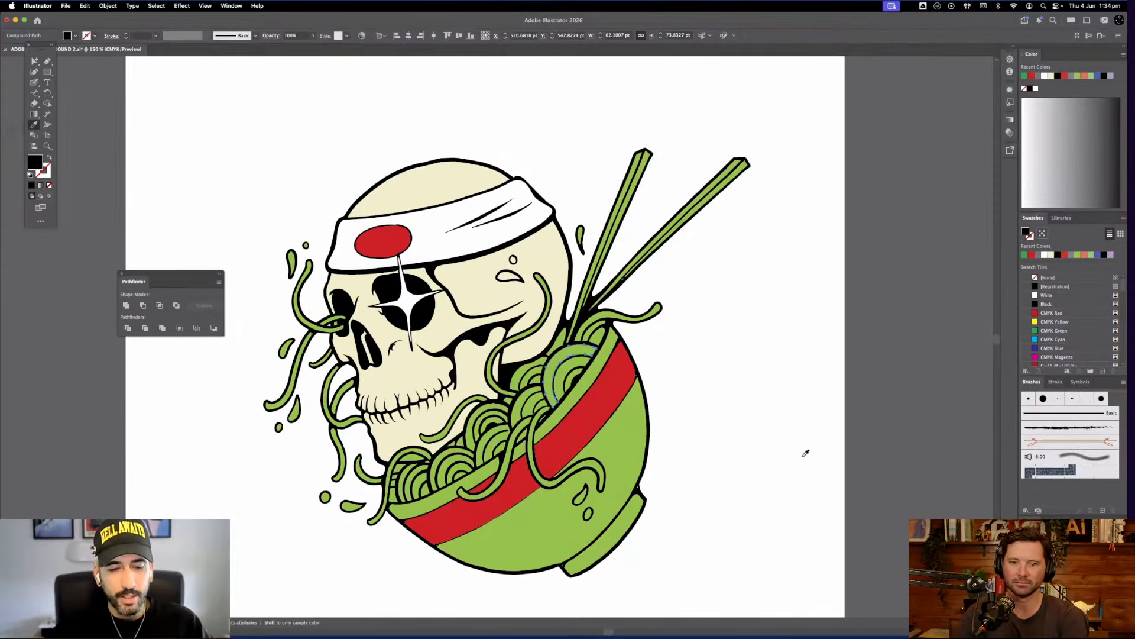
key(super+z)
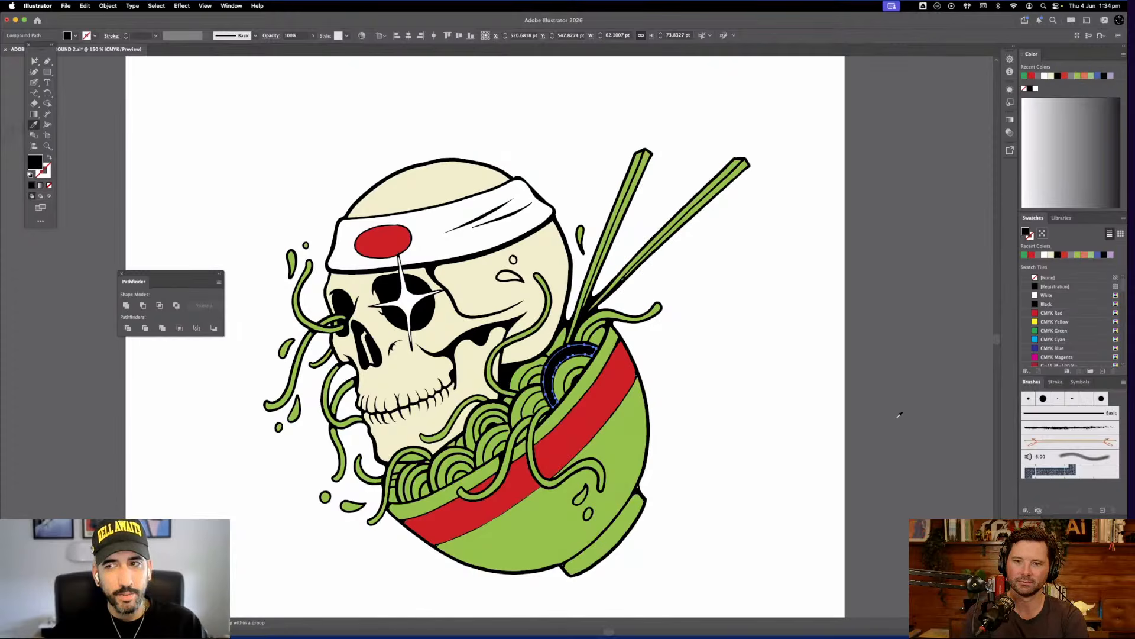
click(1040, 322)
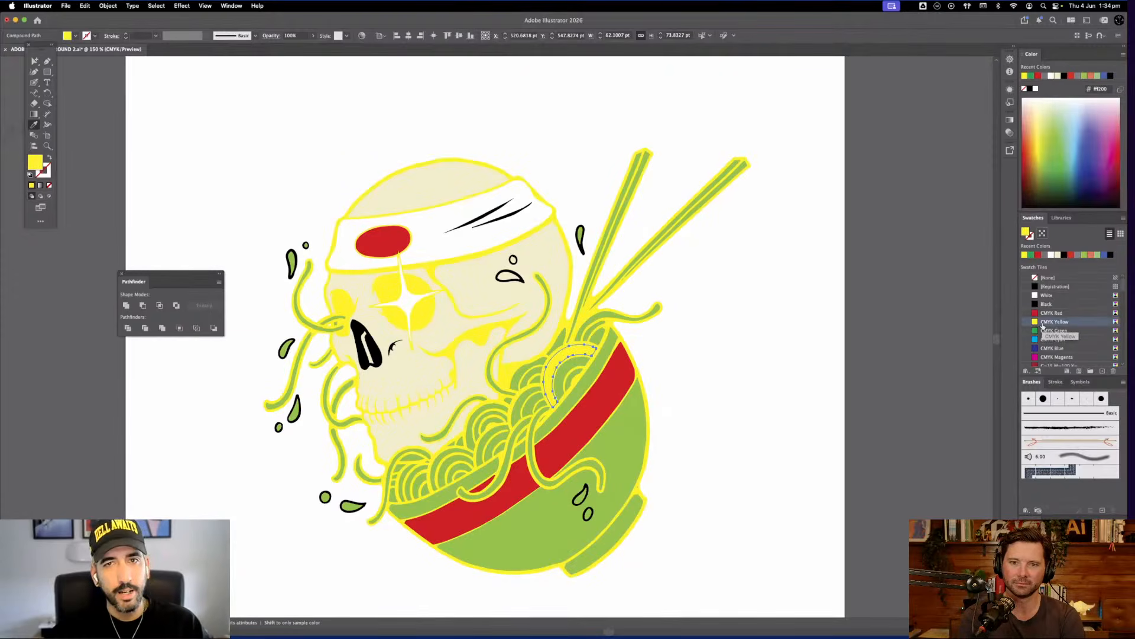
key(super+z)
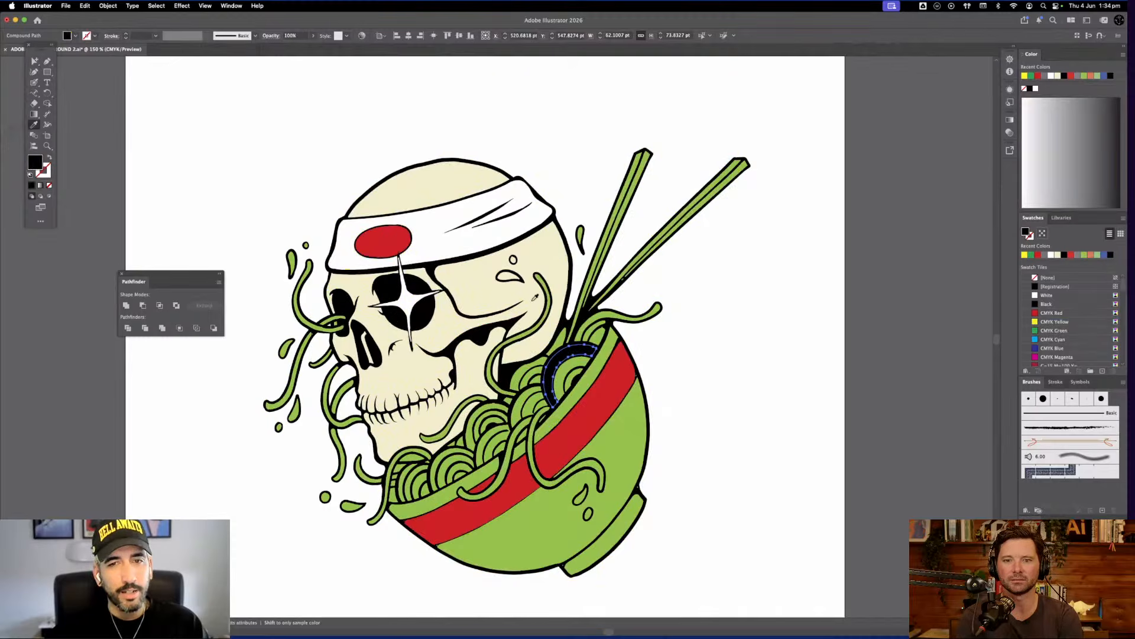
Separate the outer noodle loop beside the bowl's rim into its own solid shape and fill it with CMYK Yellow
key(v)
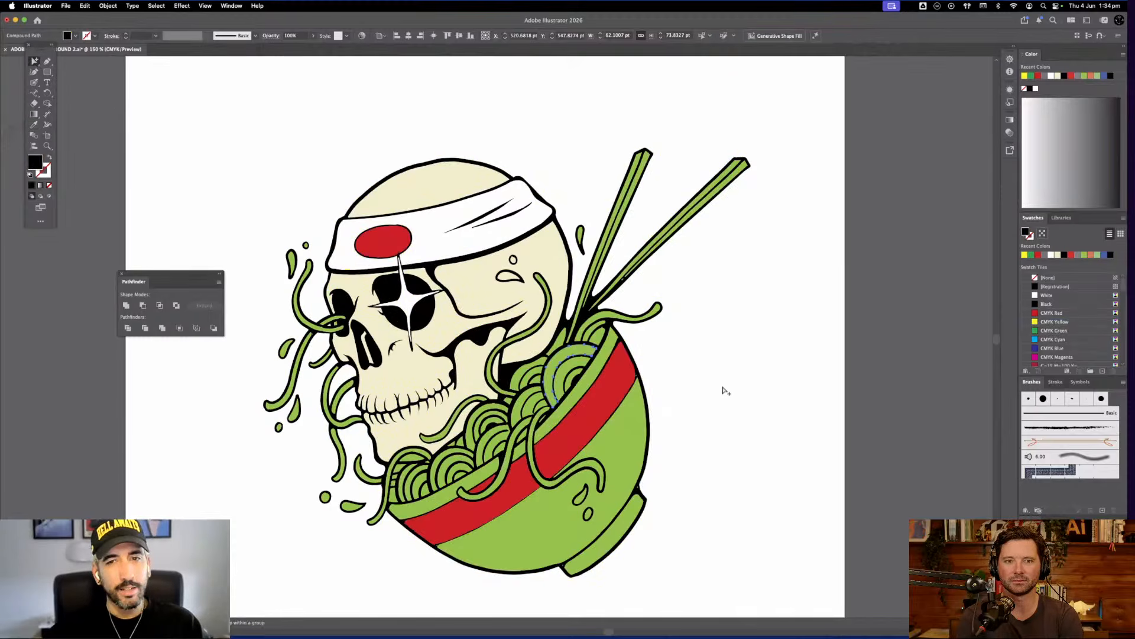
click(724, 390)
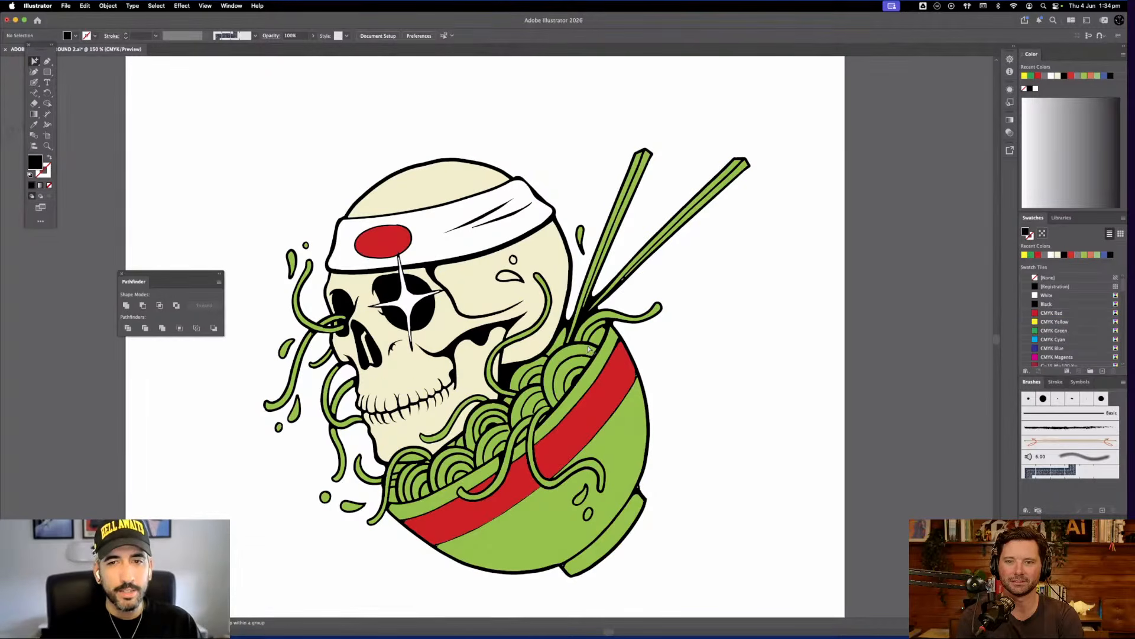
click(614, 356)
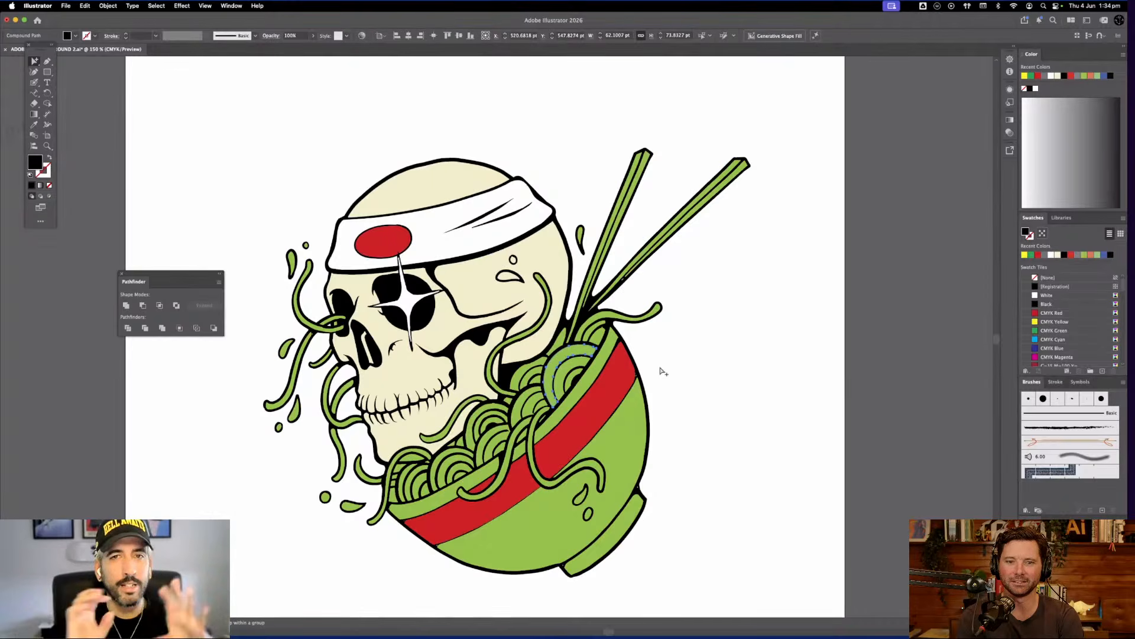
click(692, 347)
key(super+z)
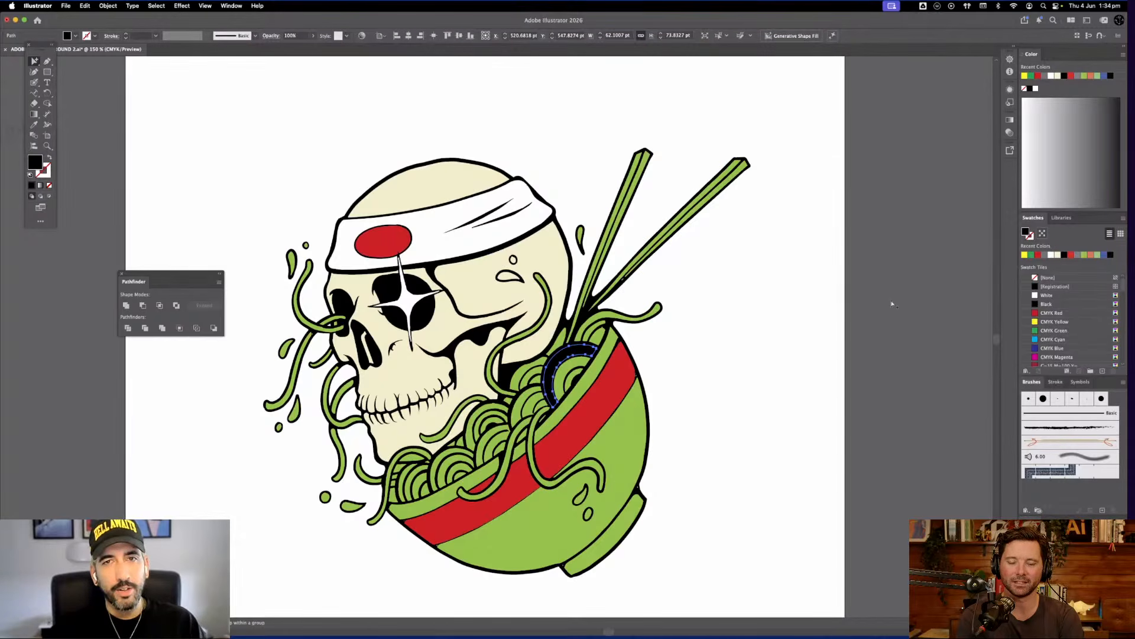
click(1058, 322)
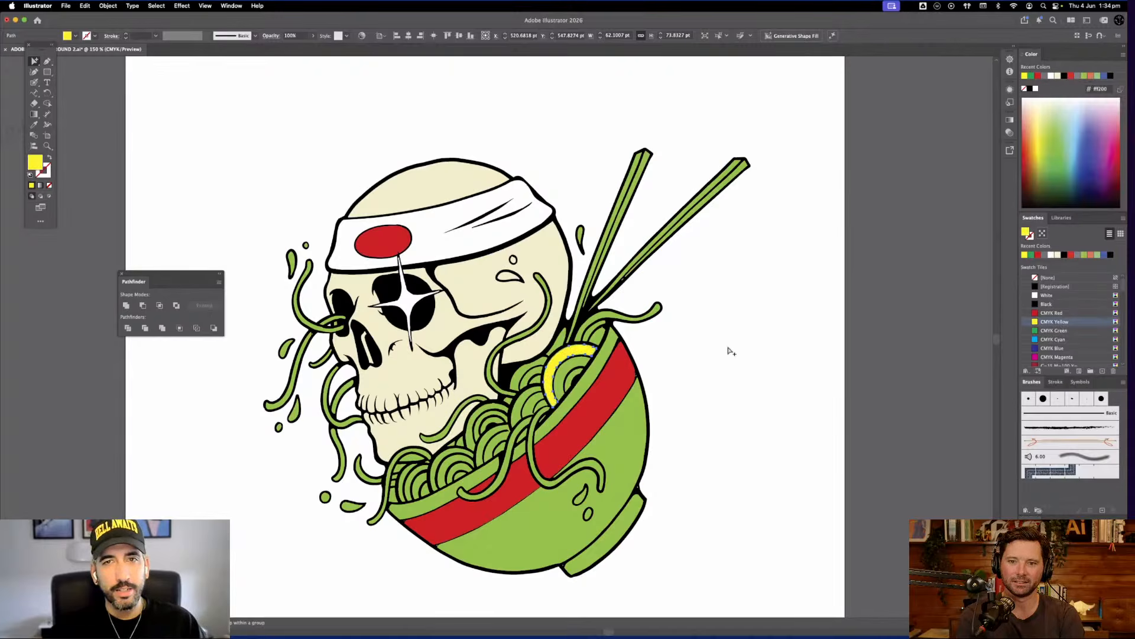
key(v)
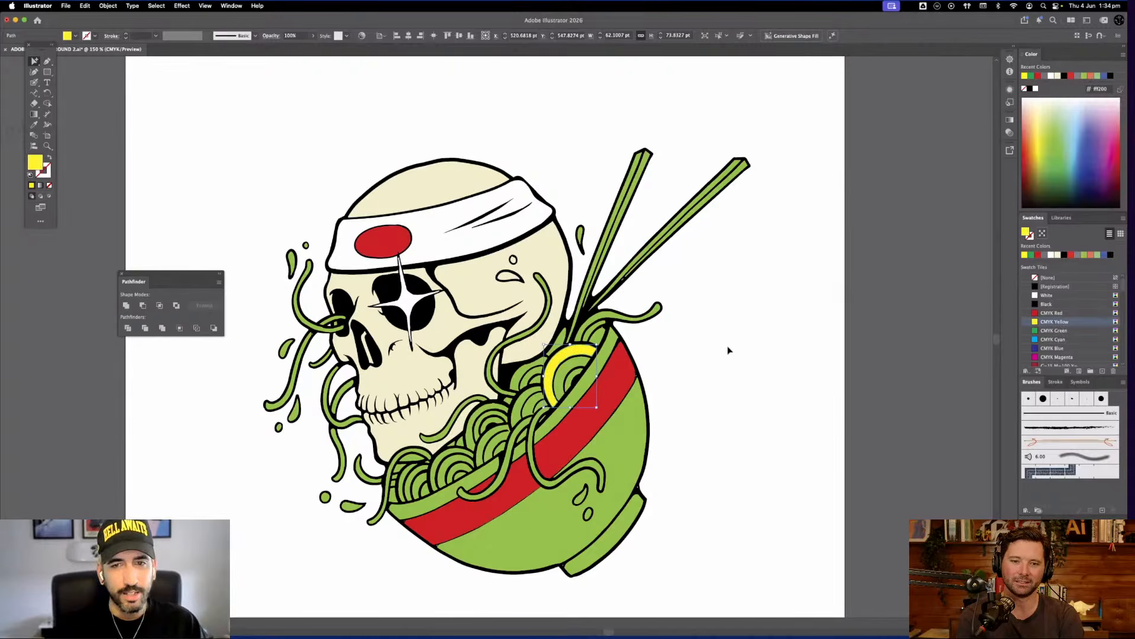
click(729, 350)
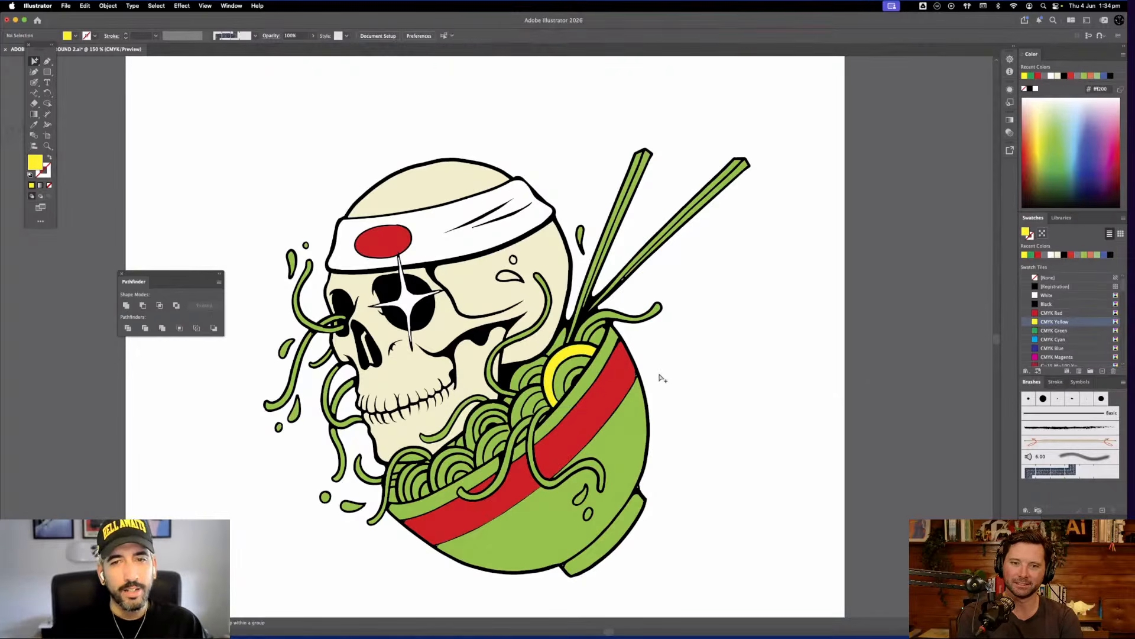
Outline the noodle pile above the bowl's rim and the strand beside the chopsticks in yellow with the Blob Brush
drag(569, 348, 734, 393)
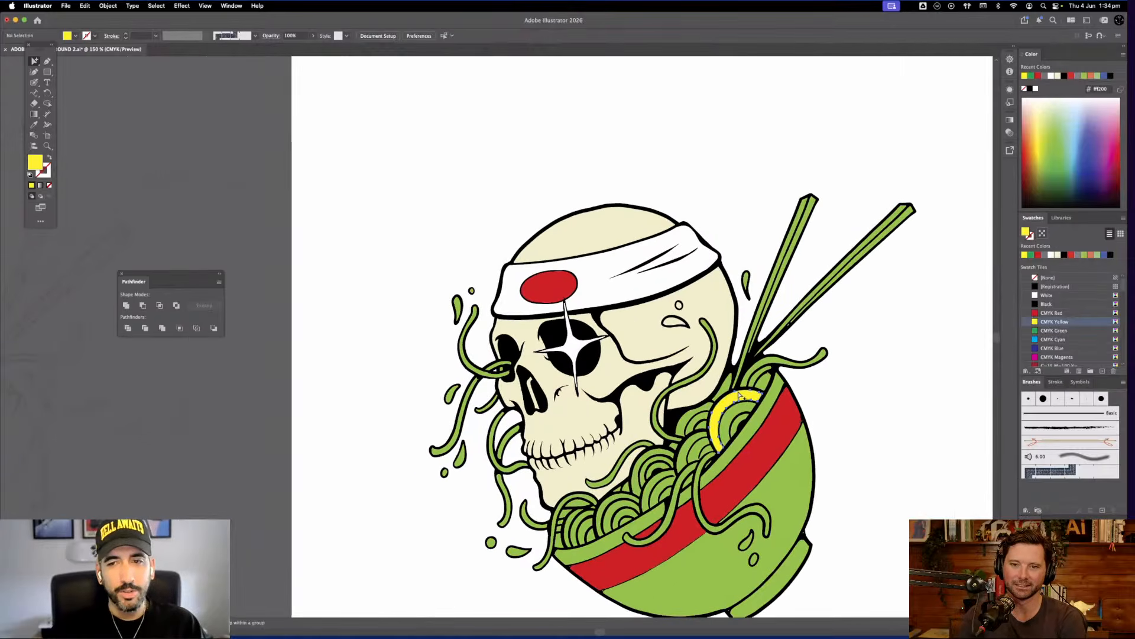
click(733, 394)
key(shift+b)
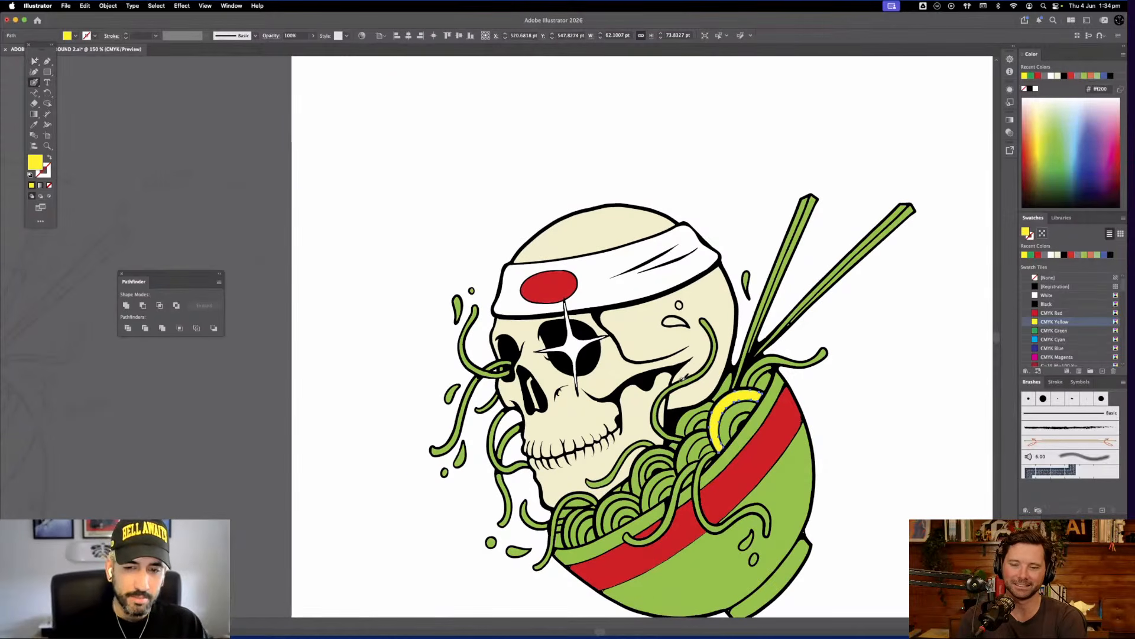
scroll(718, 455, down, 2)
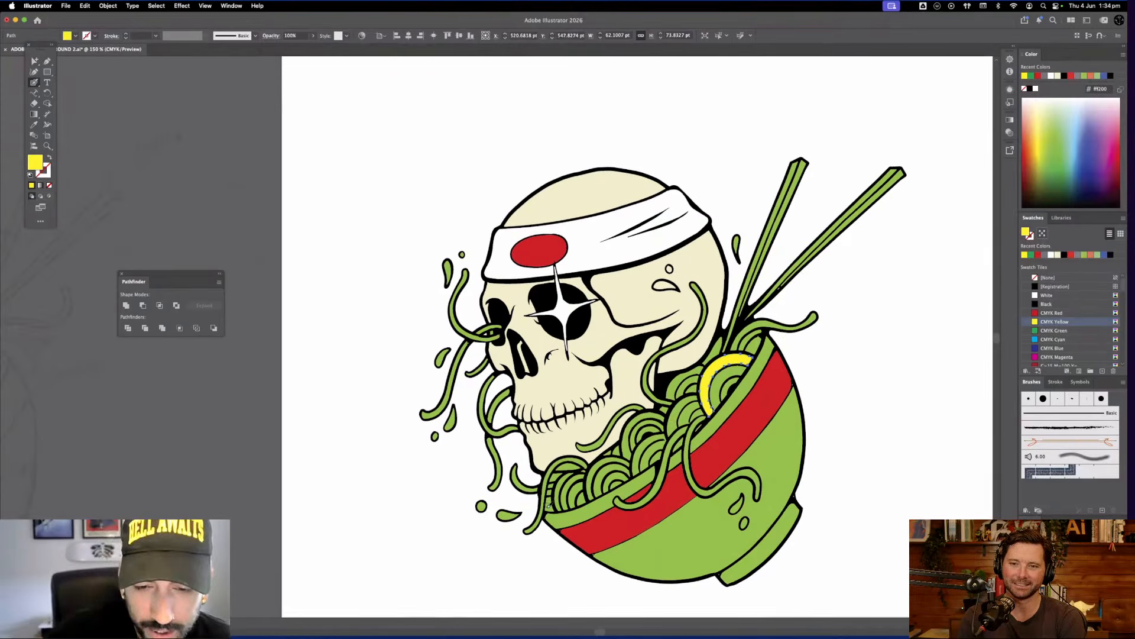
mouse_move(566, 473)
mouse_down()
mouse_move(667, 406)
mouse_move(720, 343)
mouse_move(781, 321)
mouse_up()
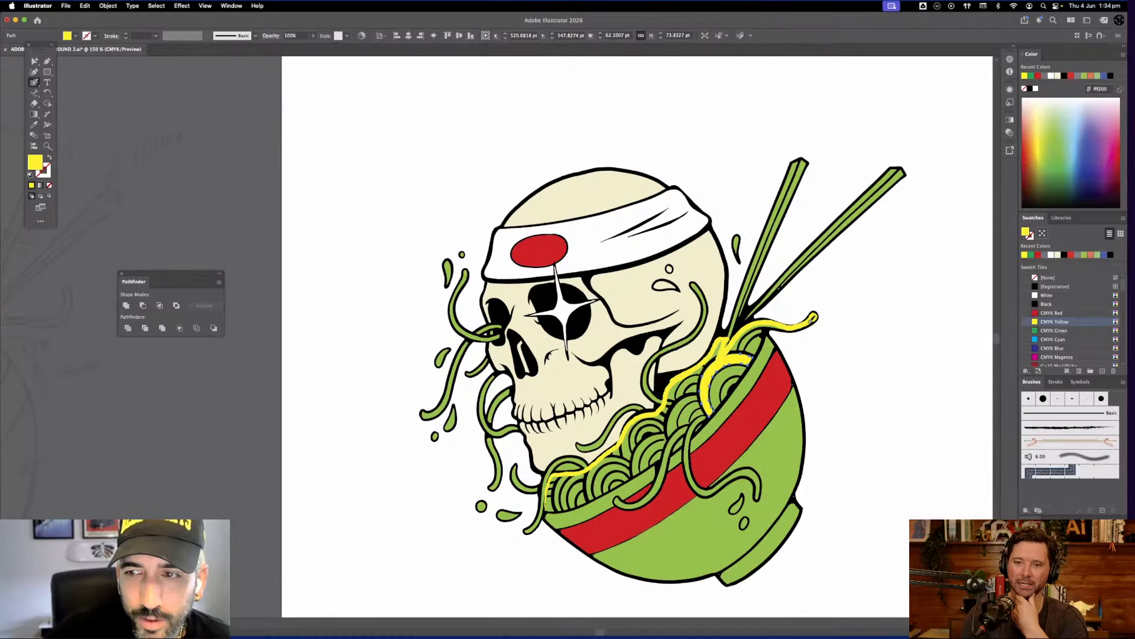
drag(813, 318, 763, 329)
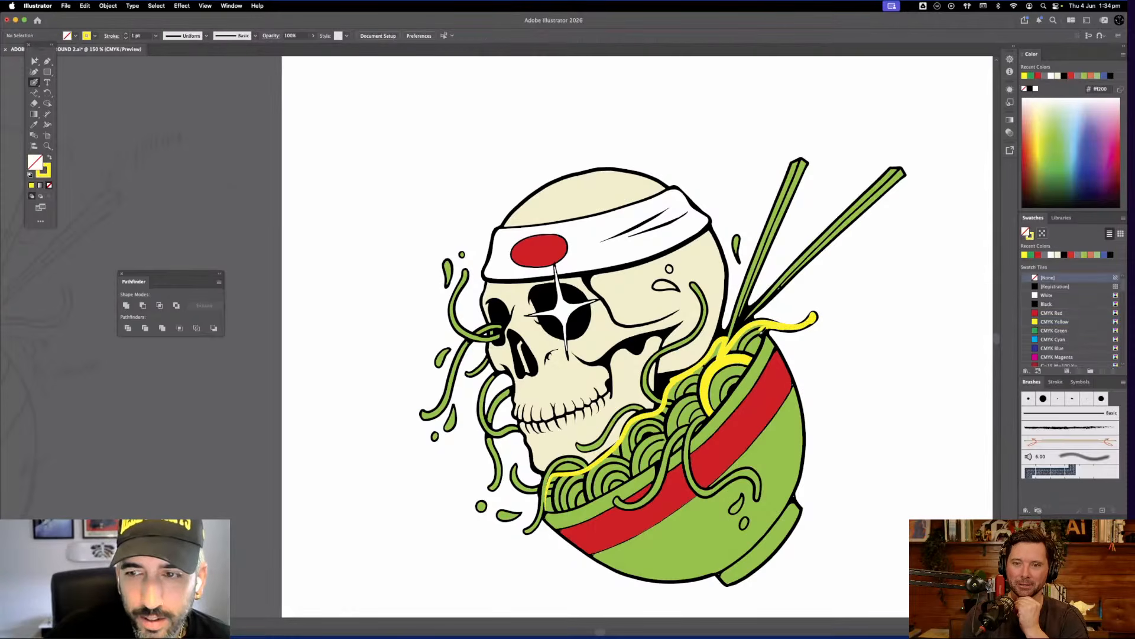
mouse_move(743, 373)
mouse_down()
mouse_move(665, 458)
mouse_move(545, 508)
mouse_up()
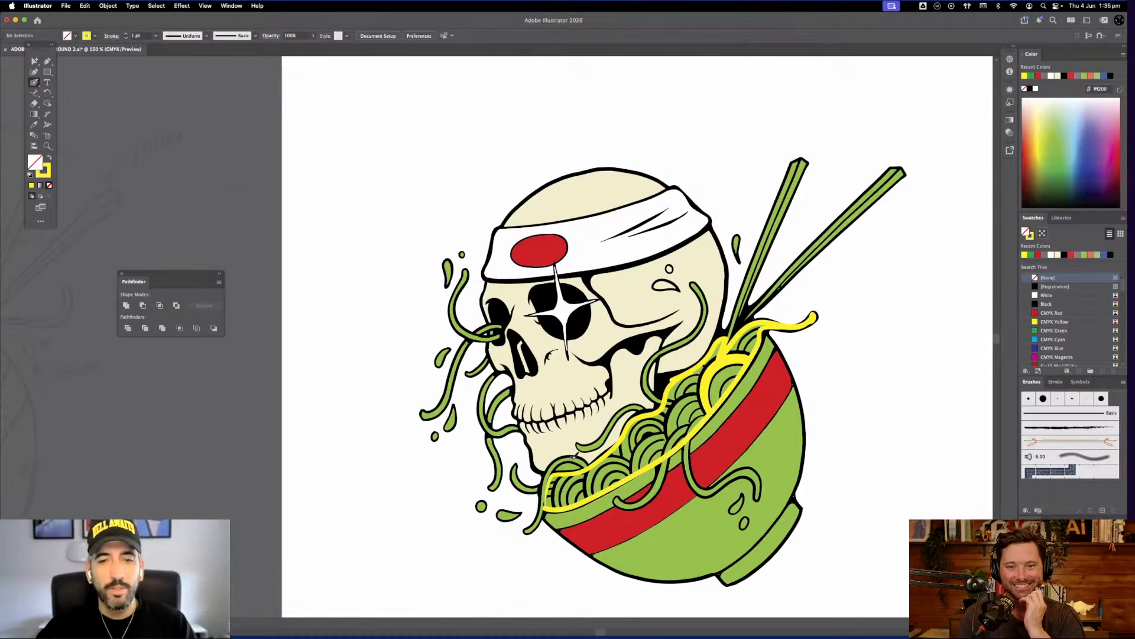
Turn the yellow noodle outline into a solid fill and place it behind the black line art but above the green base
click(36, 62)
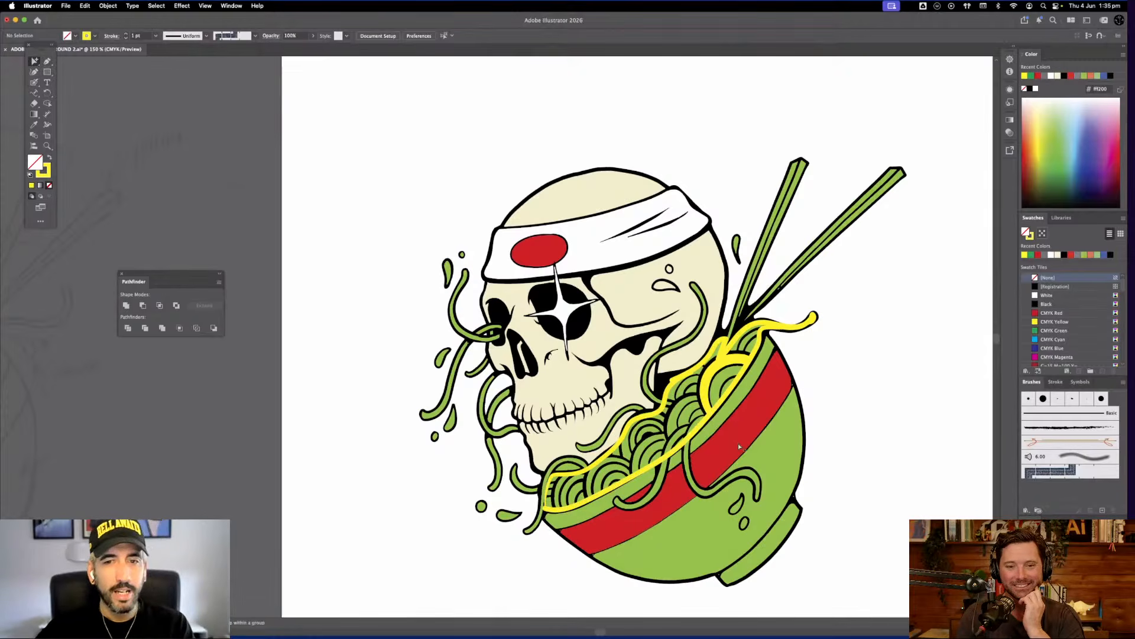
click(671, 396)
key(shift+x)
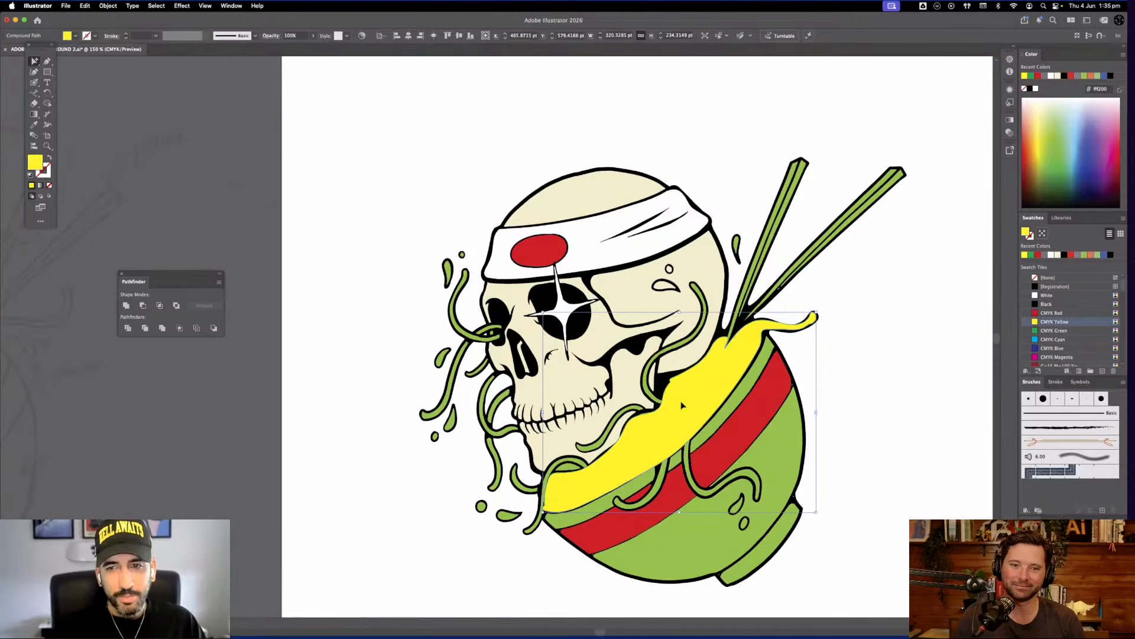
key(Delete)
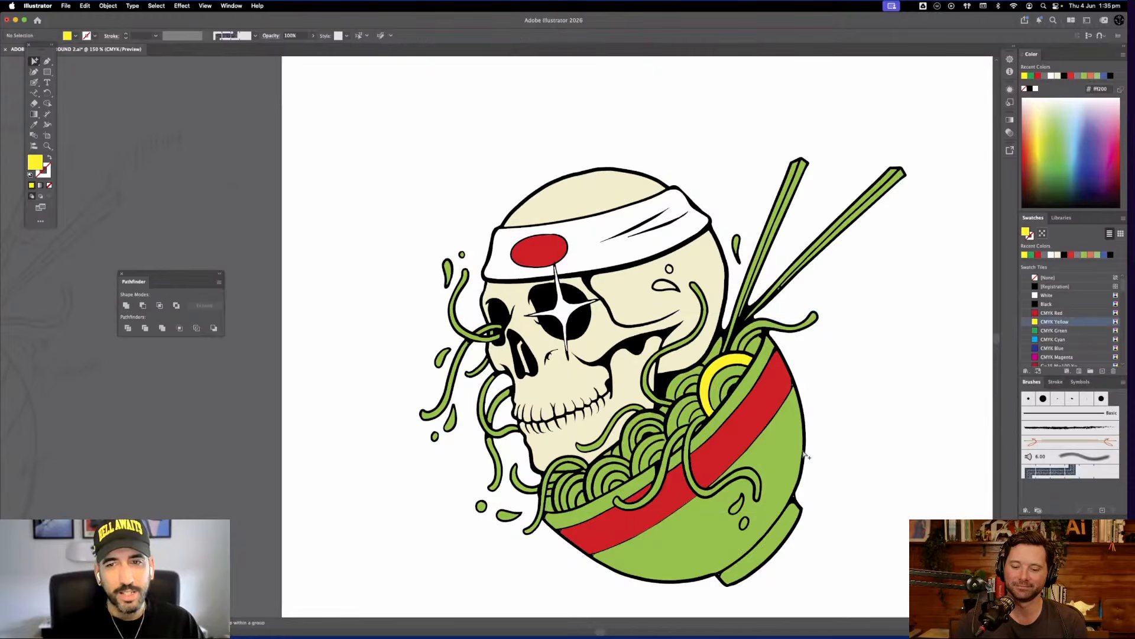
key(super+f)
key(super+shift+[)
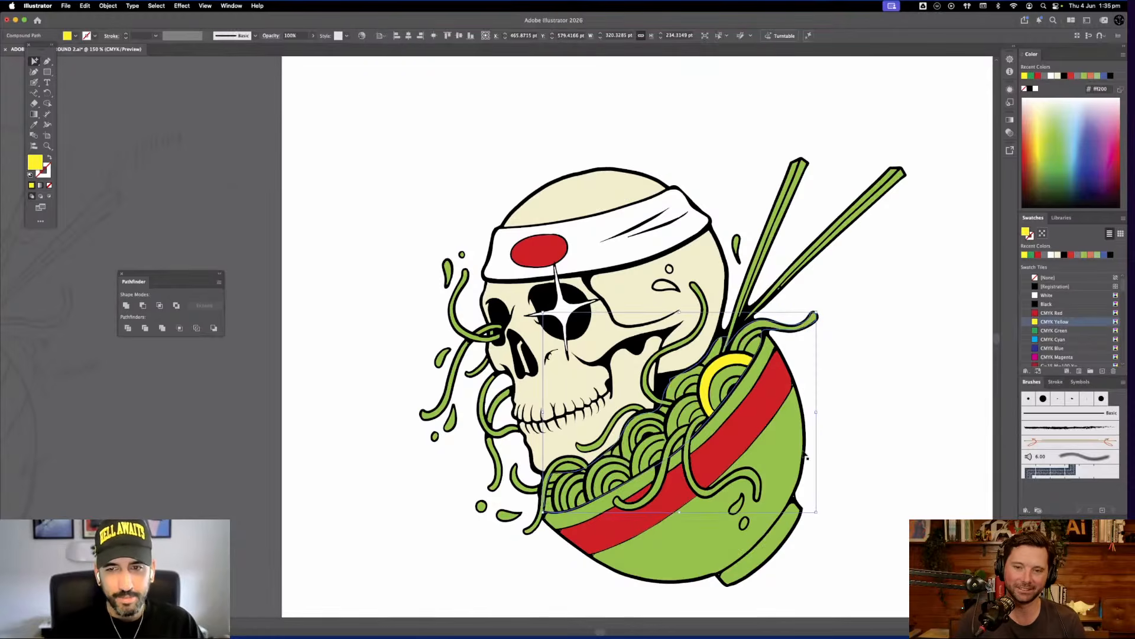
key(super+])
click(869, 447)
Make the loose strands over the jaw, bowl and chin, plus the two drops beneath the chin, separate solid shapes
drag(804, 335, 906, 365)
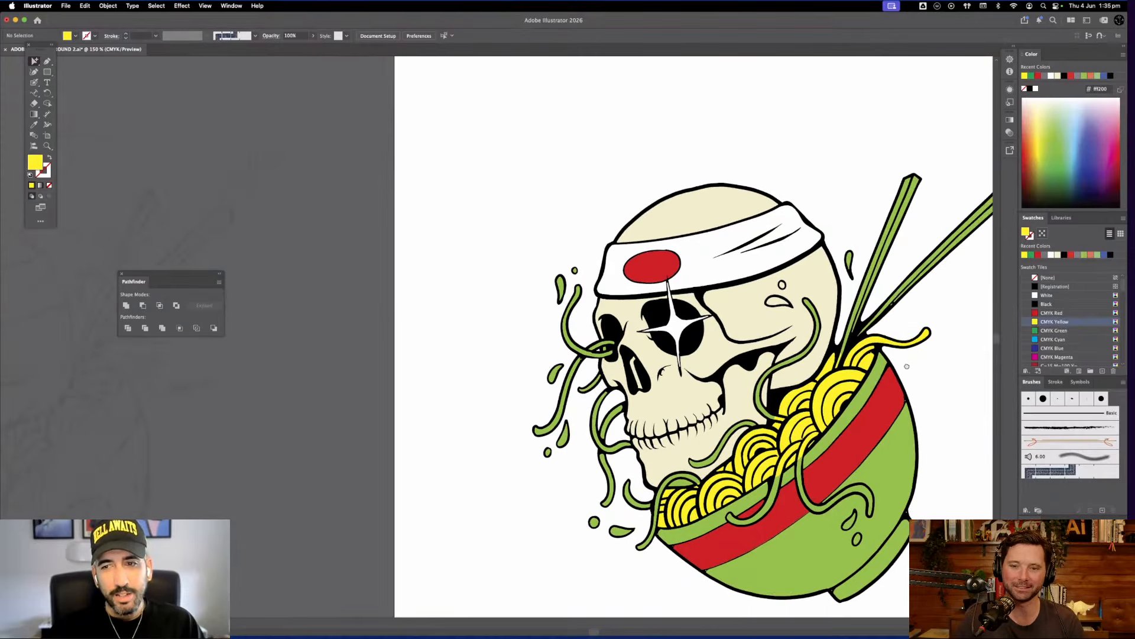
drag(799, 438, 695, 485)
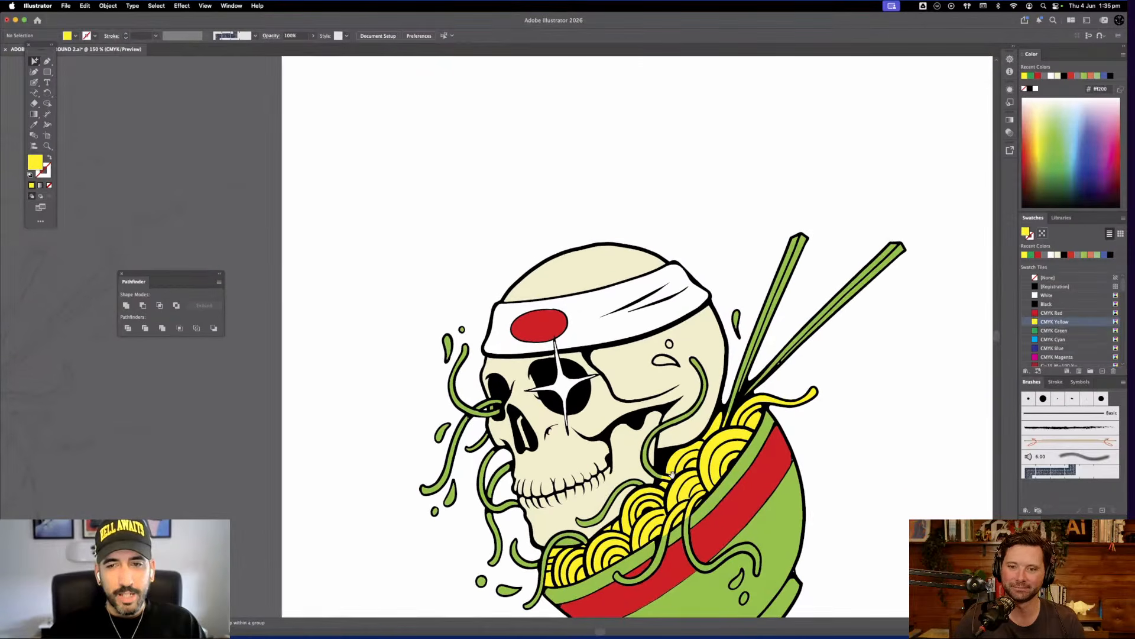
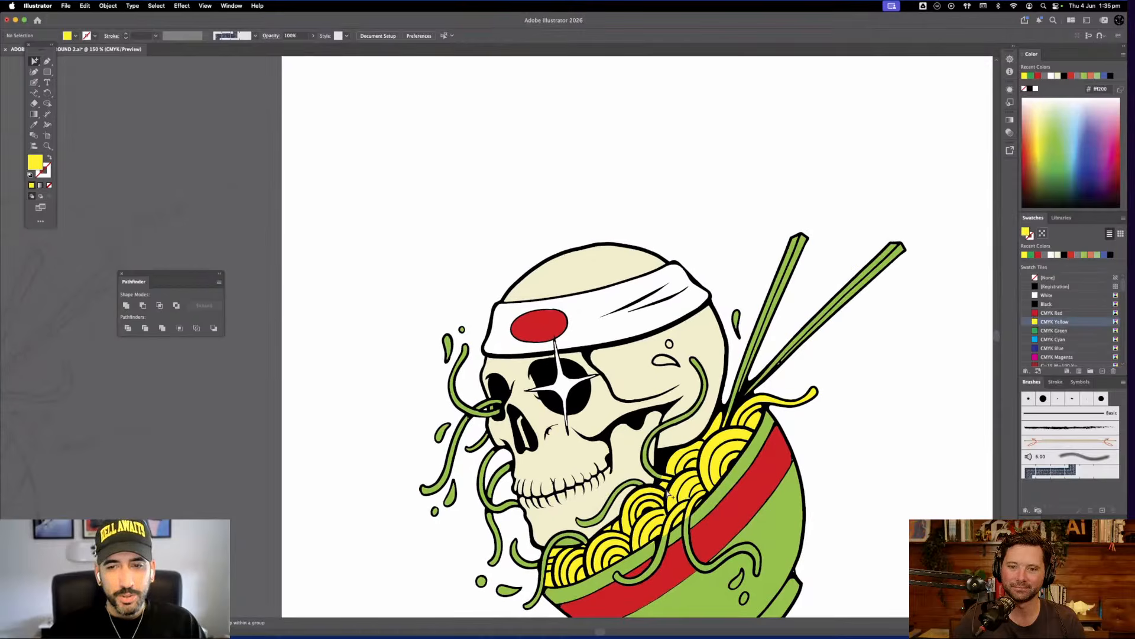
click(607, 525)
click(654, 478)
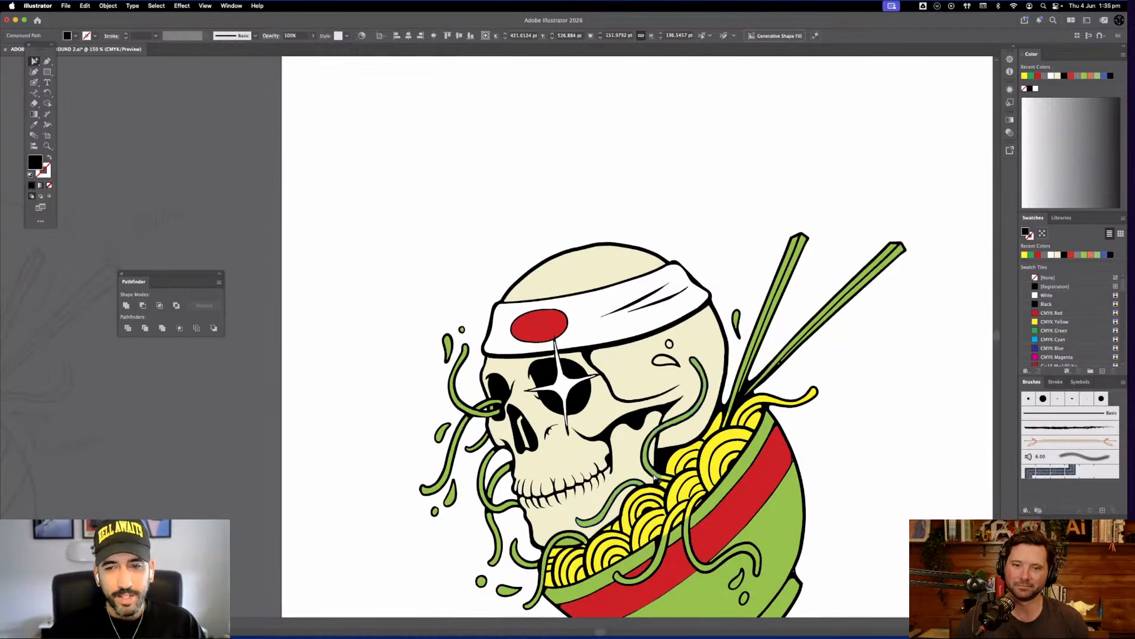
shift+click(684, 550)
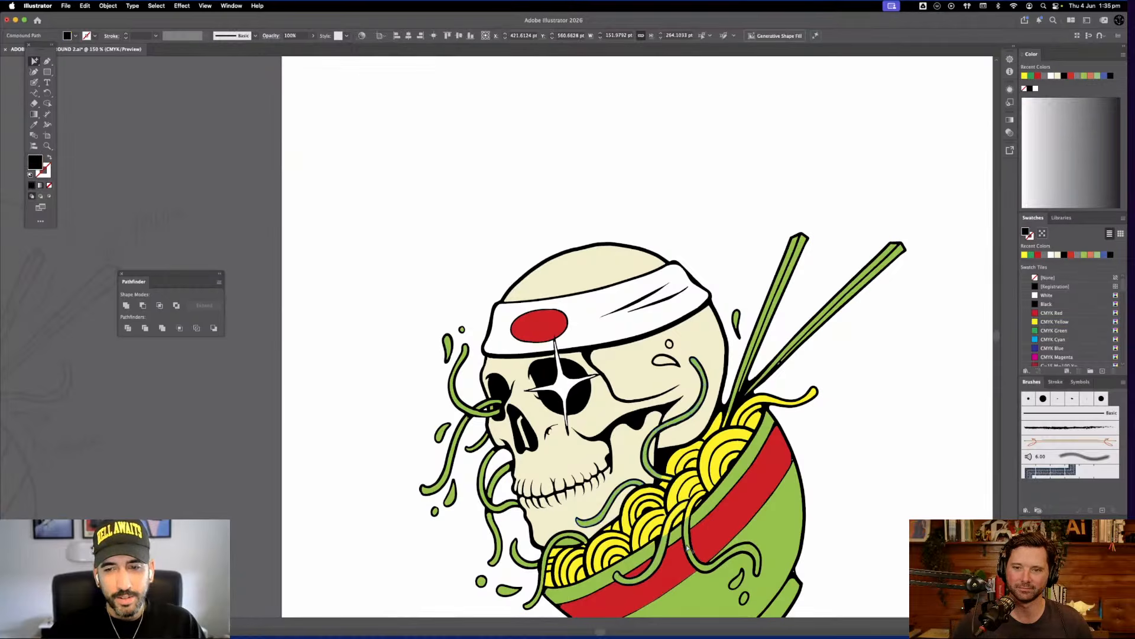
shift+click(681, 414)
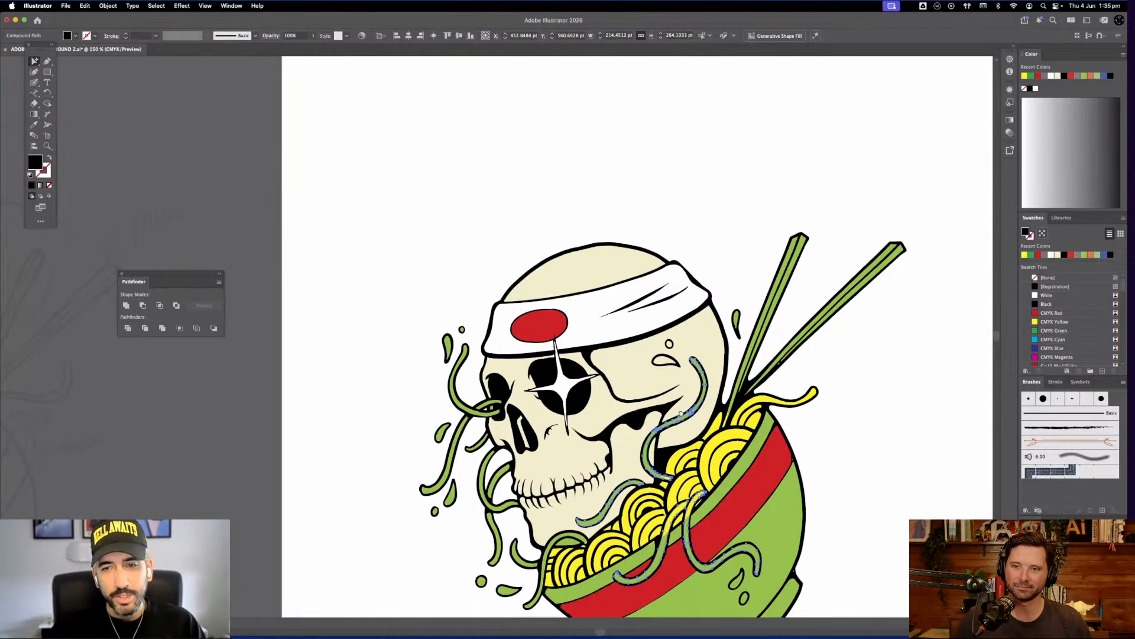
scroll(681, 413, left, 5)
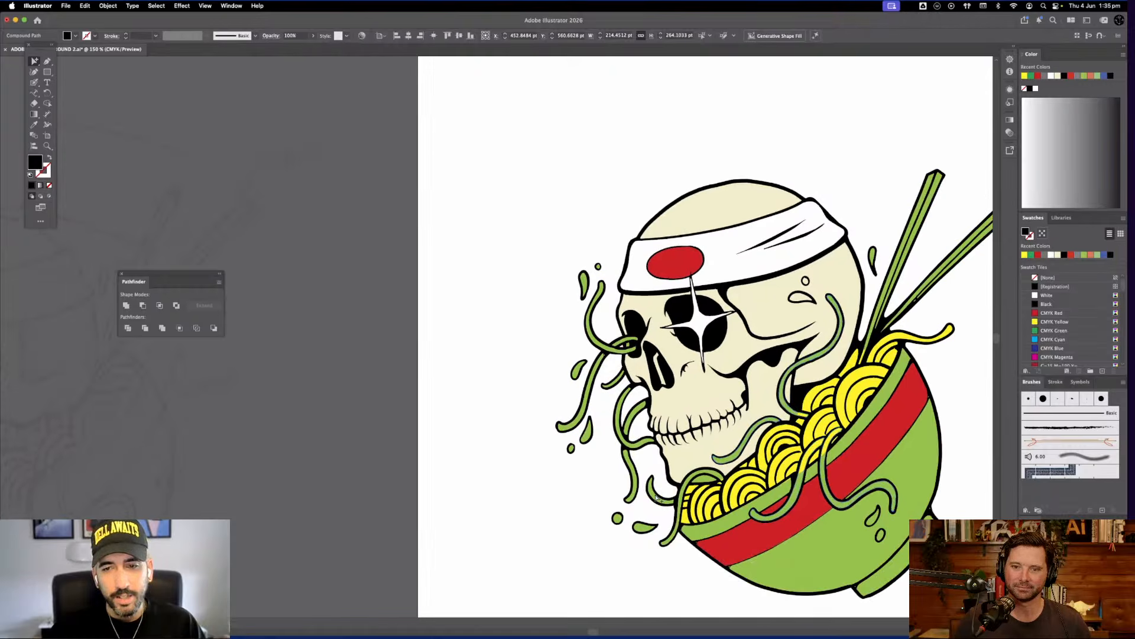
shift+click(650, 528)
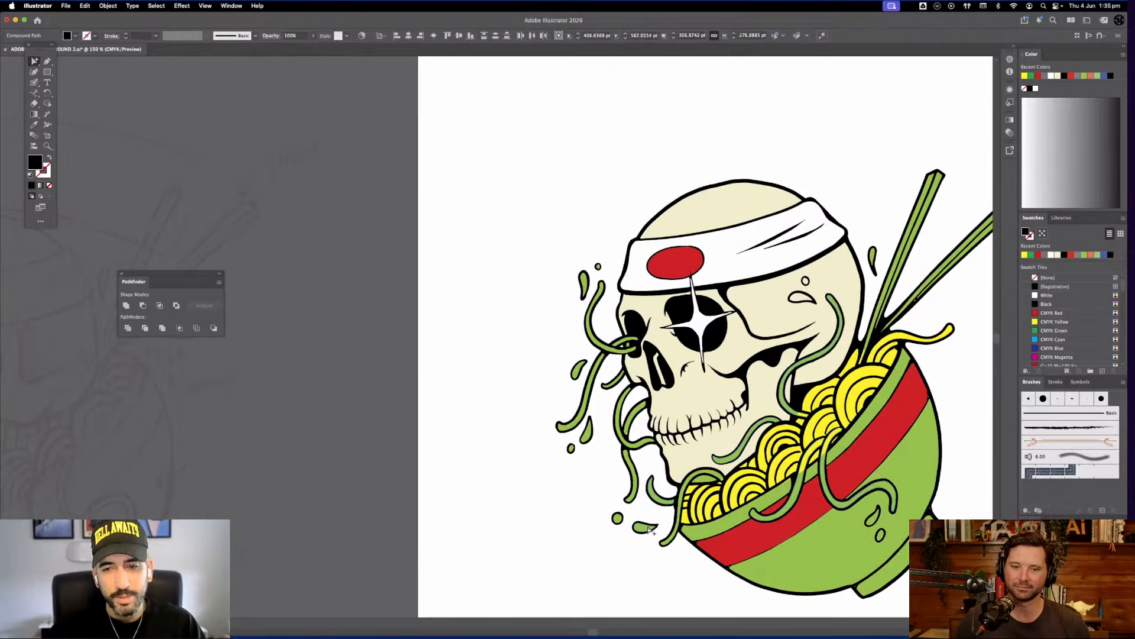
shift+click(618, 517)
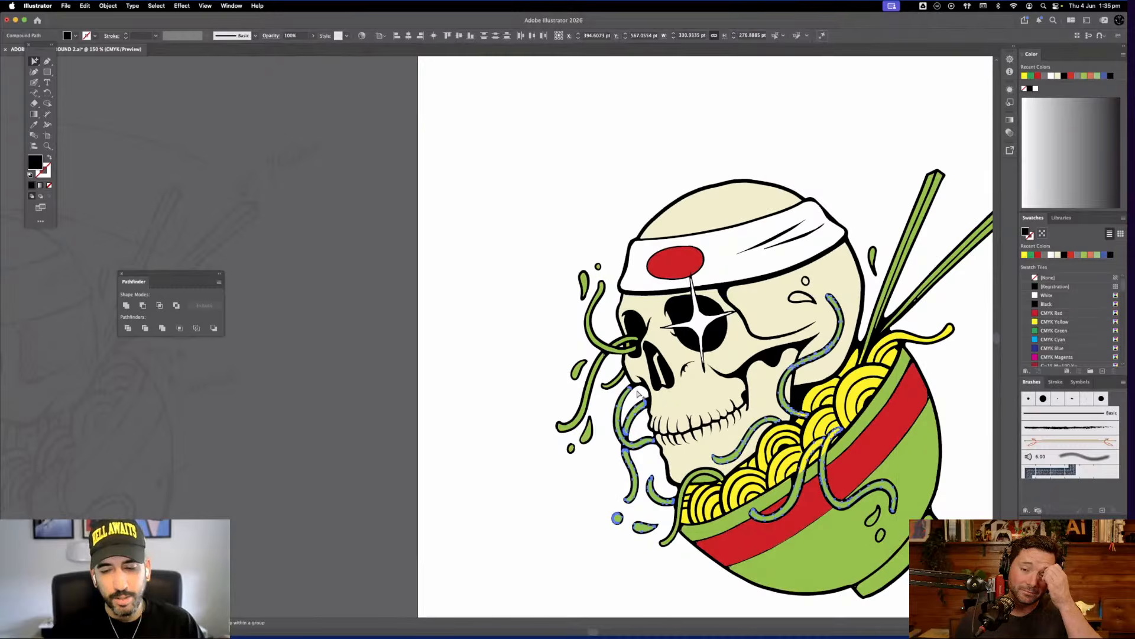
key(alt+shift+super+8)
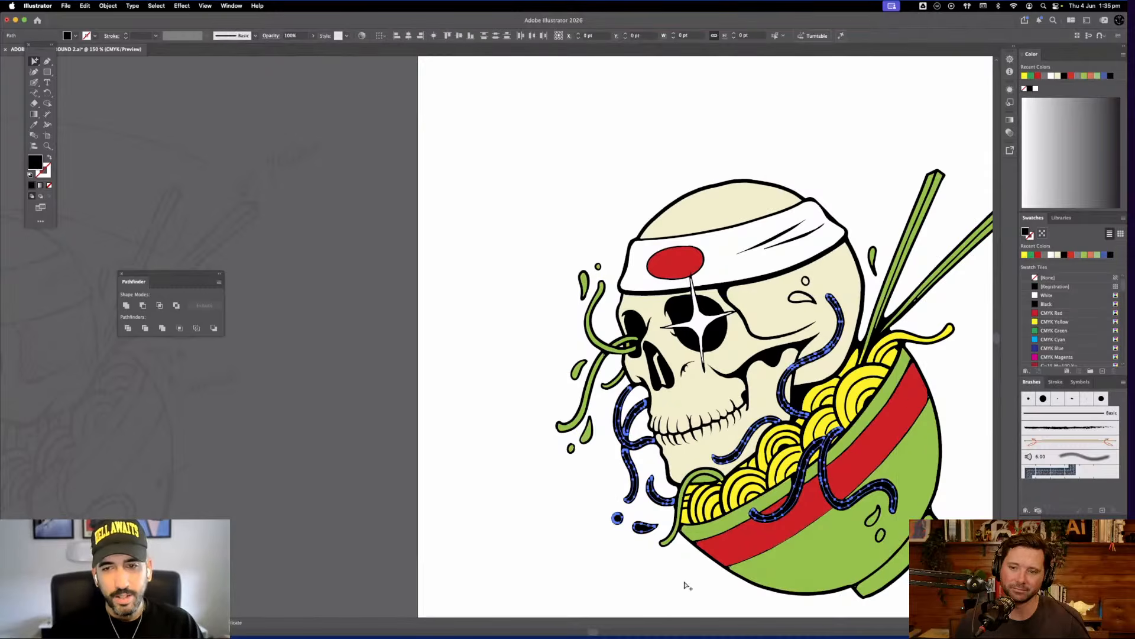
Fill the separated noodle strands and drops with the yellow sampled from the noodle pile
click(34, 125)
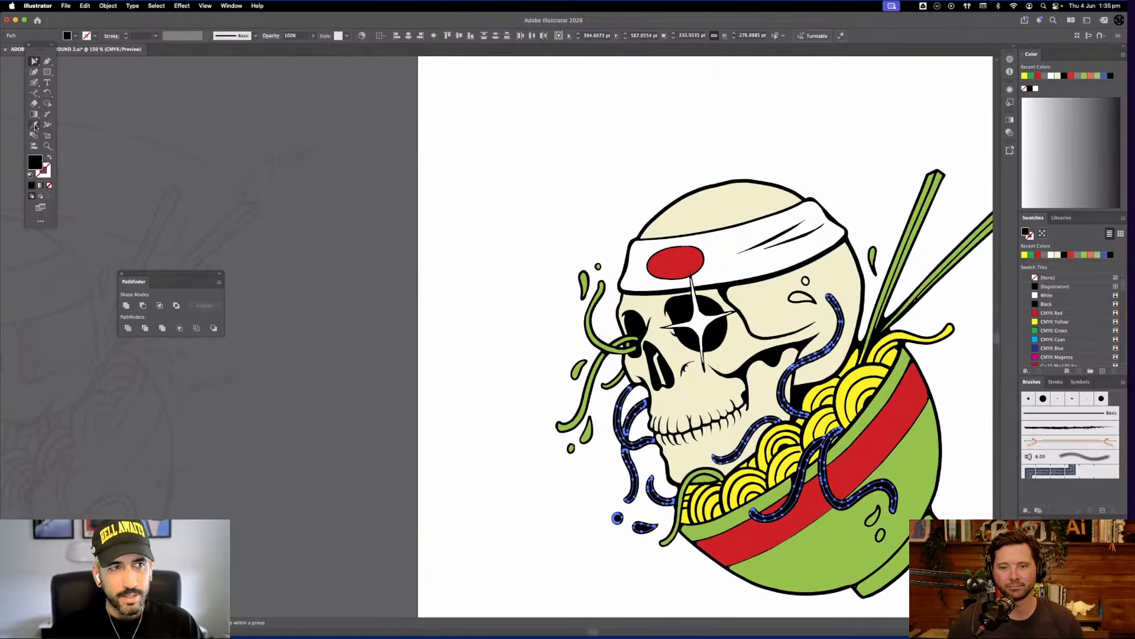
click(792, 456)
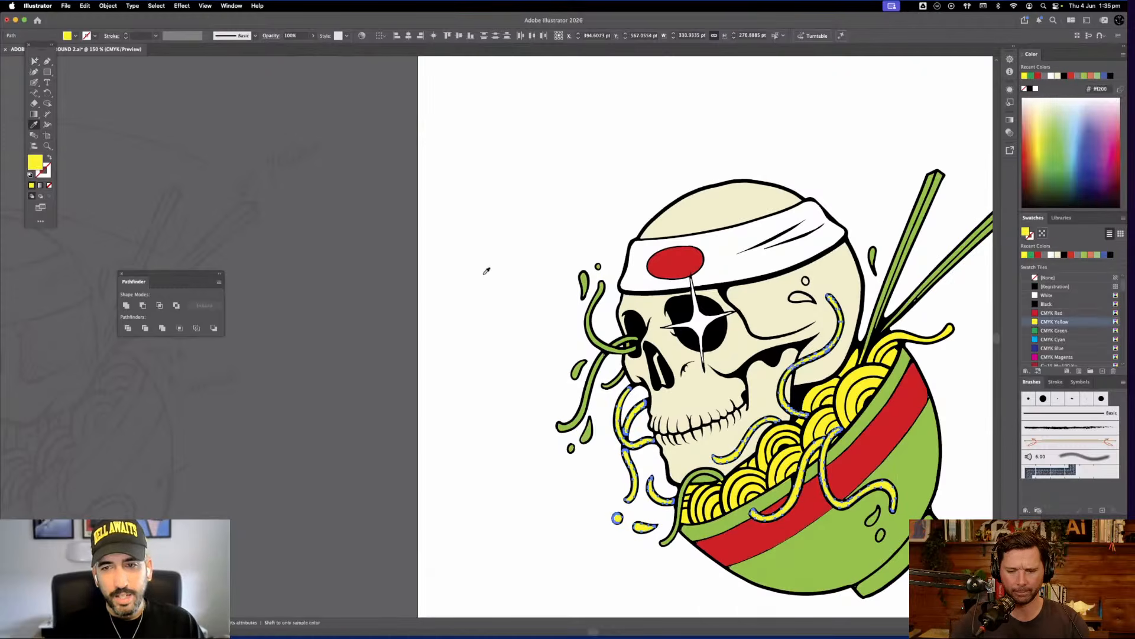
click(35, 62)
click(542, 316)
Make the gap under the green noodle loop below the chin a solid shape and fill it with the skull's cream
drag(552, 339, 408, 375)
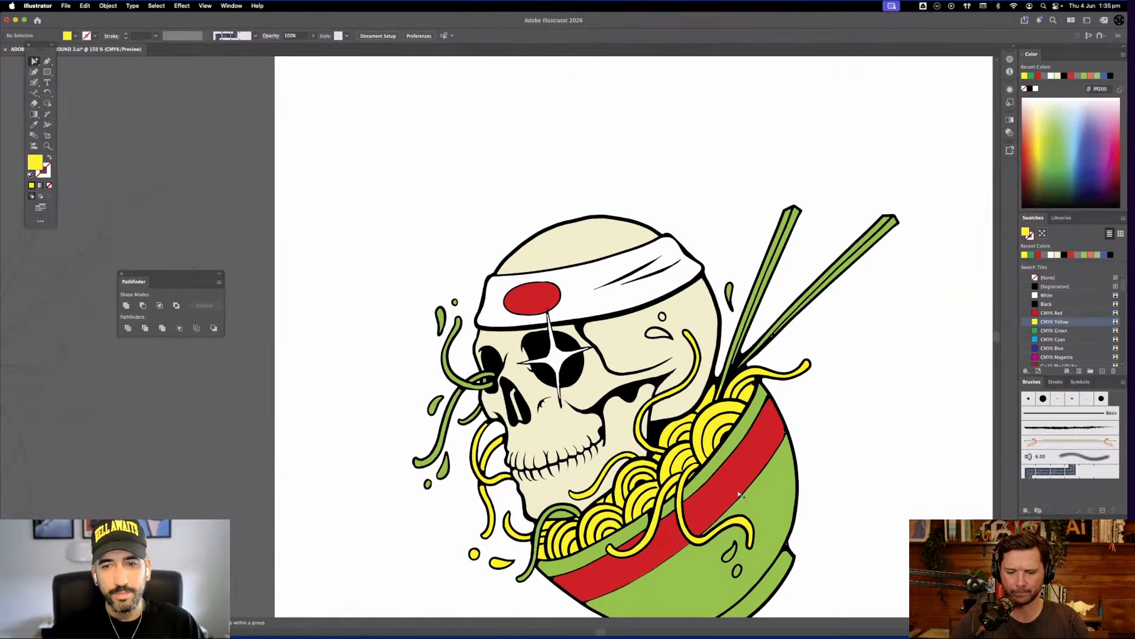
drag(846, 377, 949, 327)
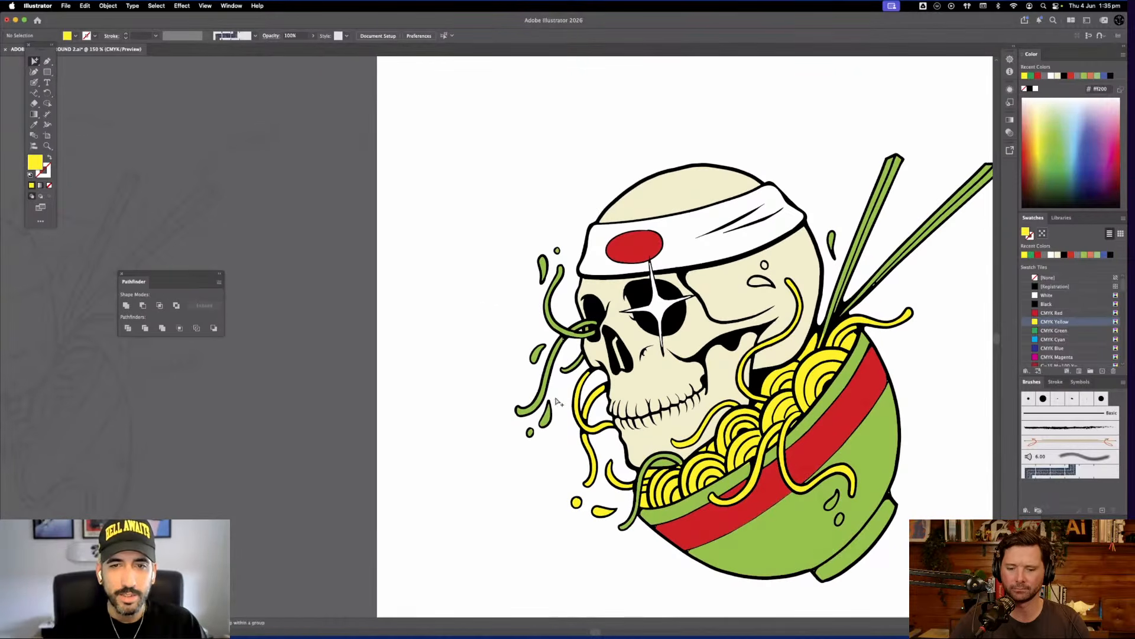
click(668, 466)
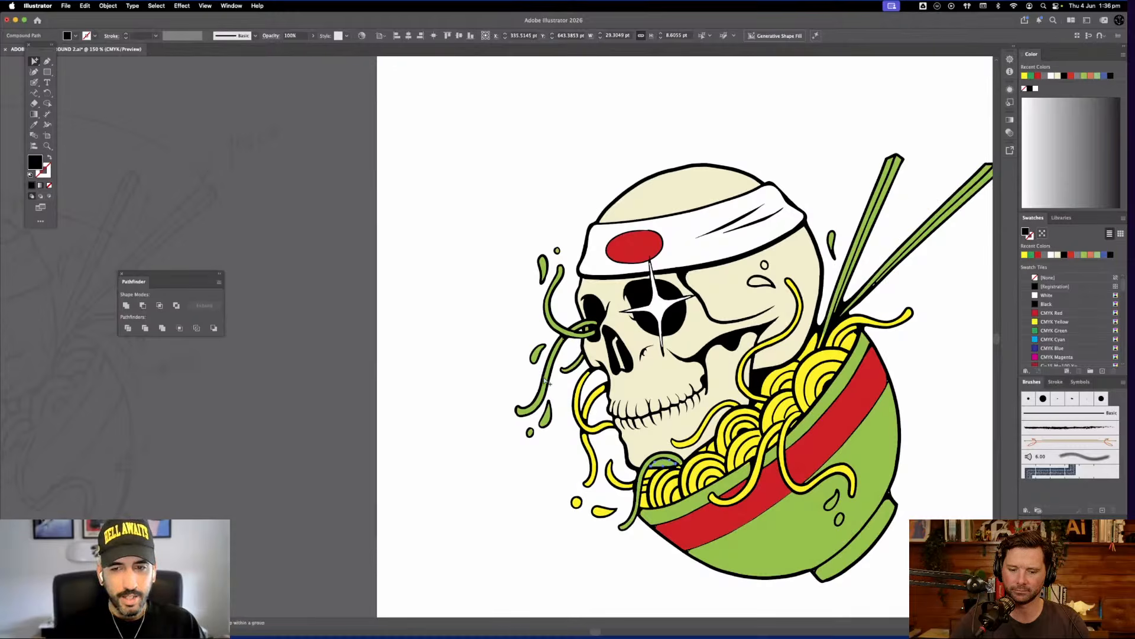
key(super+x)
key(super+f)
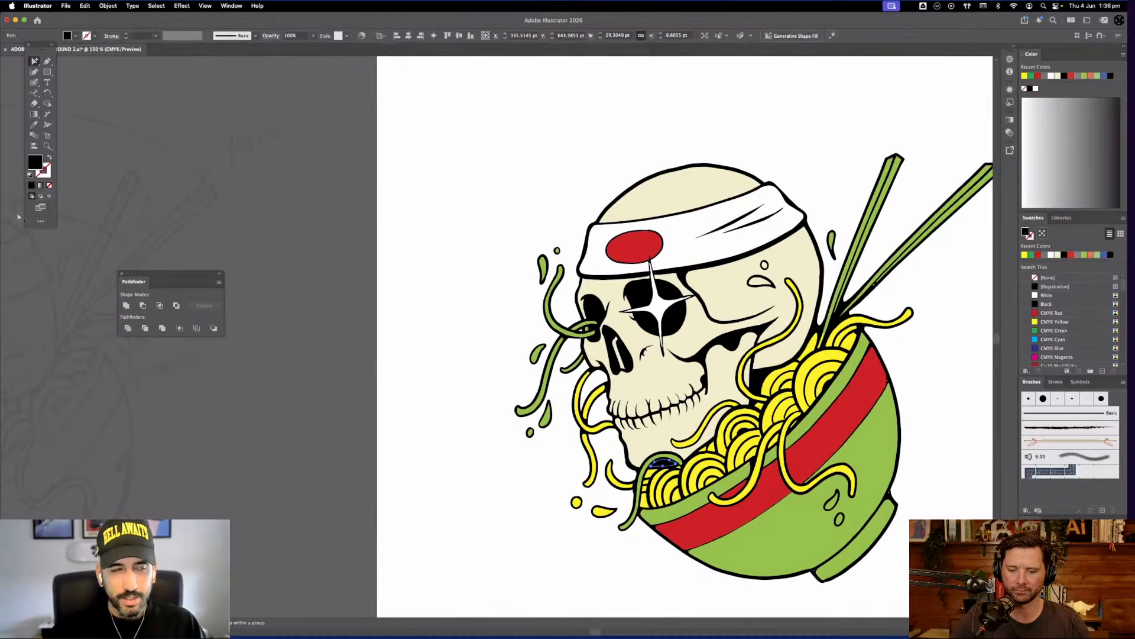
click(34, 123)
click(691, 417)
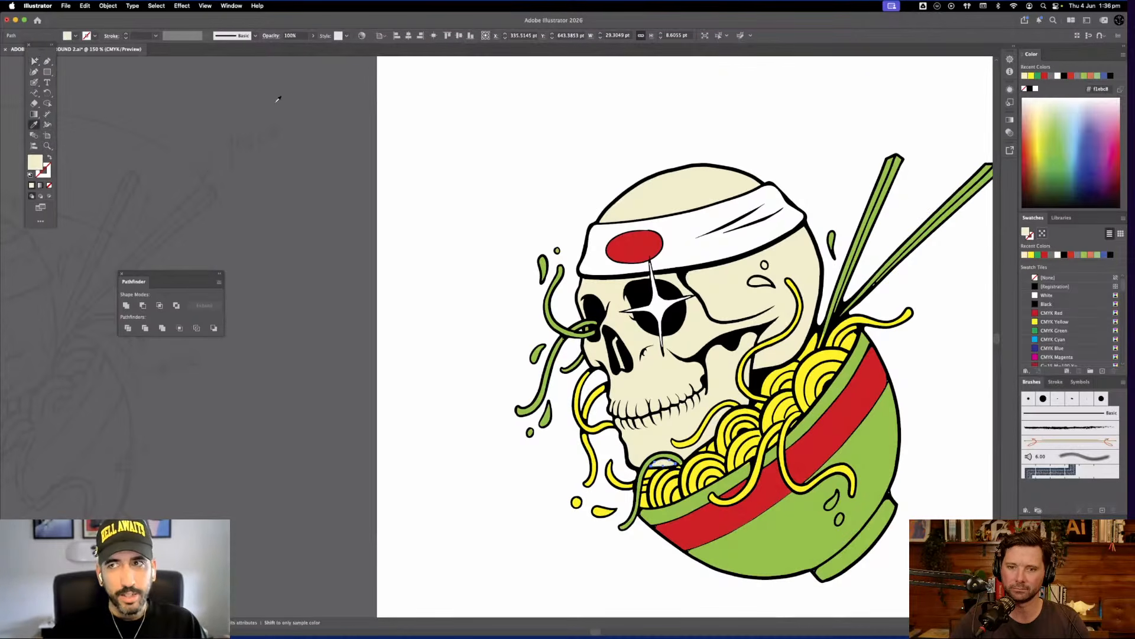
click(34, 61)
click(411, 406)
Make the eye-socket strands, the drops beside the face, the bowl's two drops and the drop near the chopsticks separate solid shapes
scroll(411, 405, right, 5)
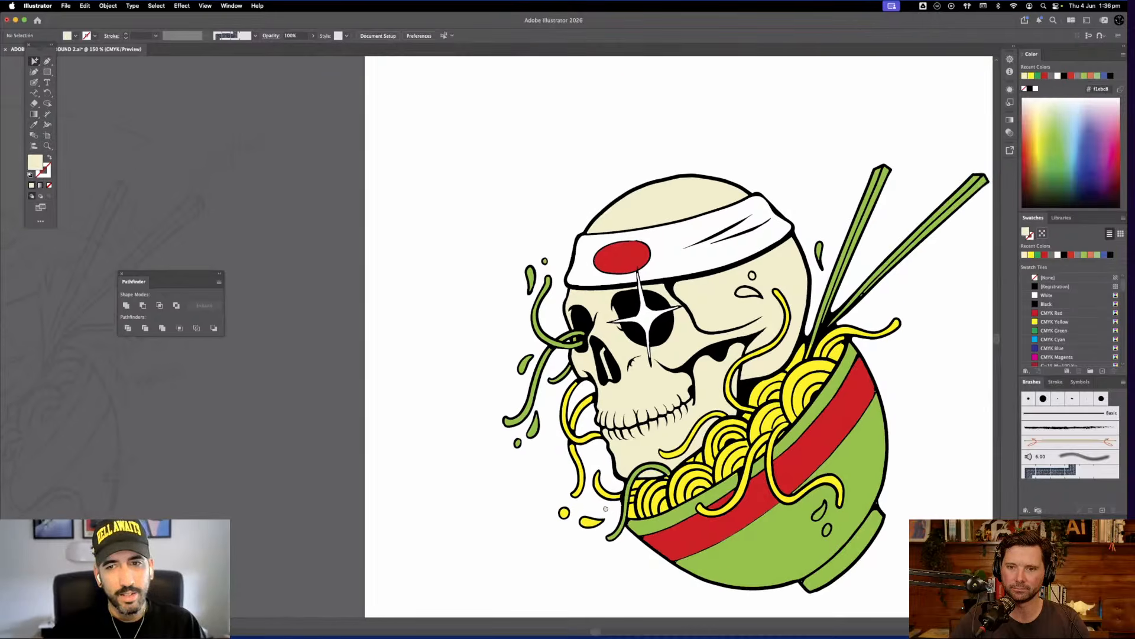
click(393, 424)
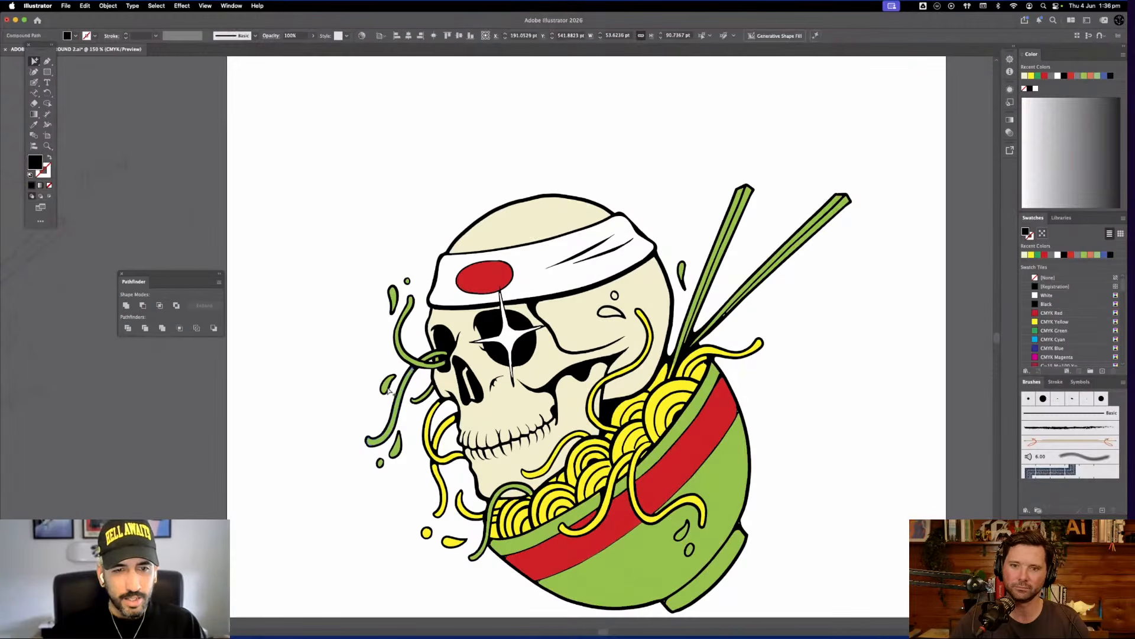
click(400, 292)
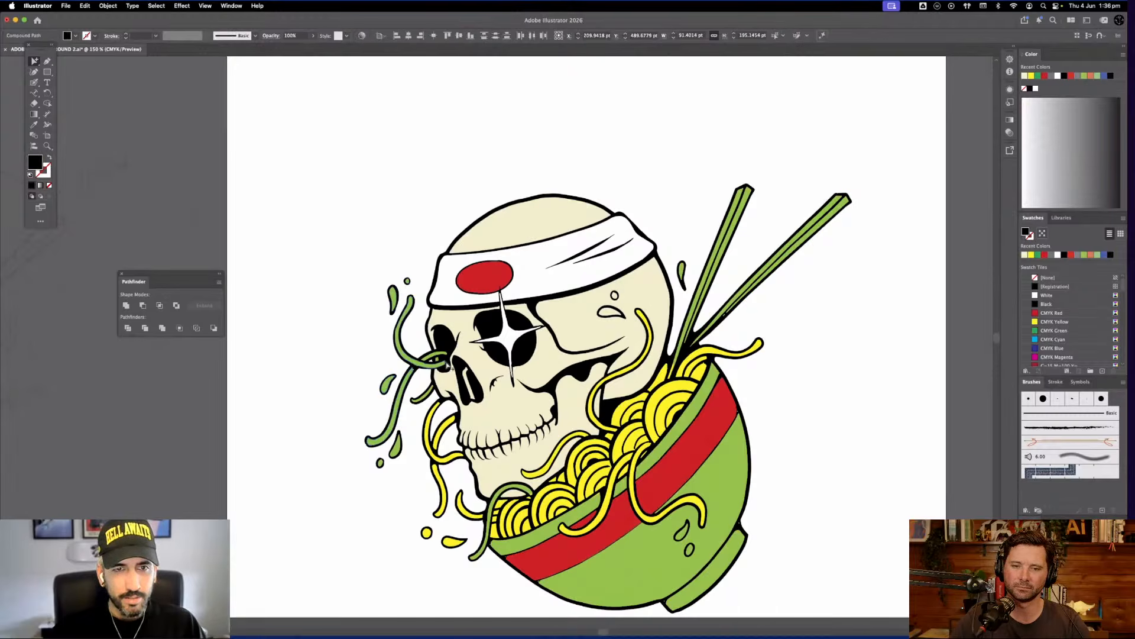
click(413, 402)
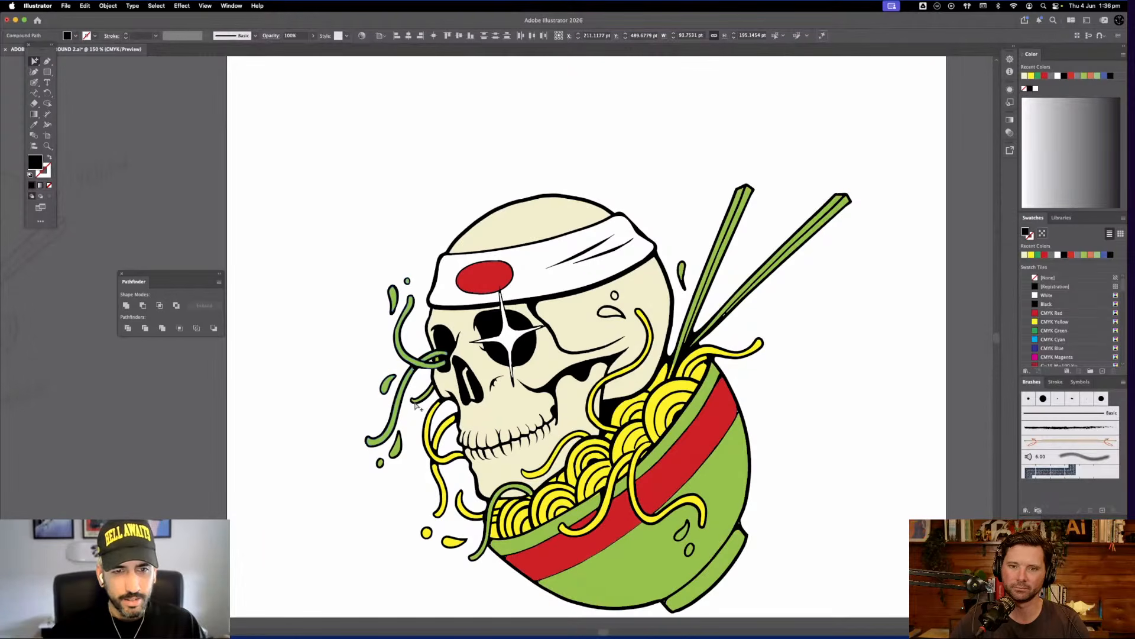
shift+click(381, 465)
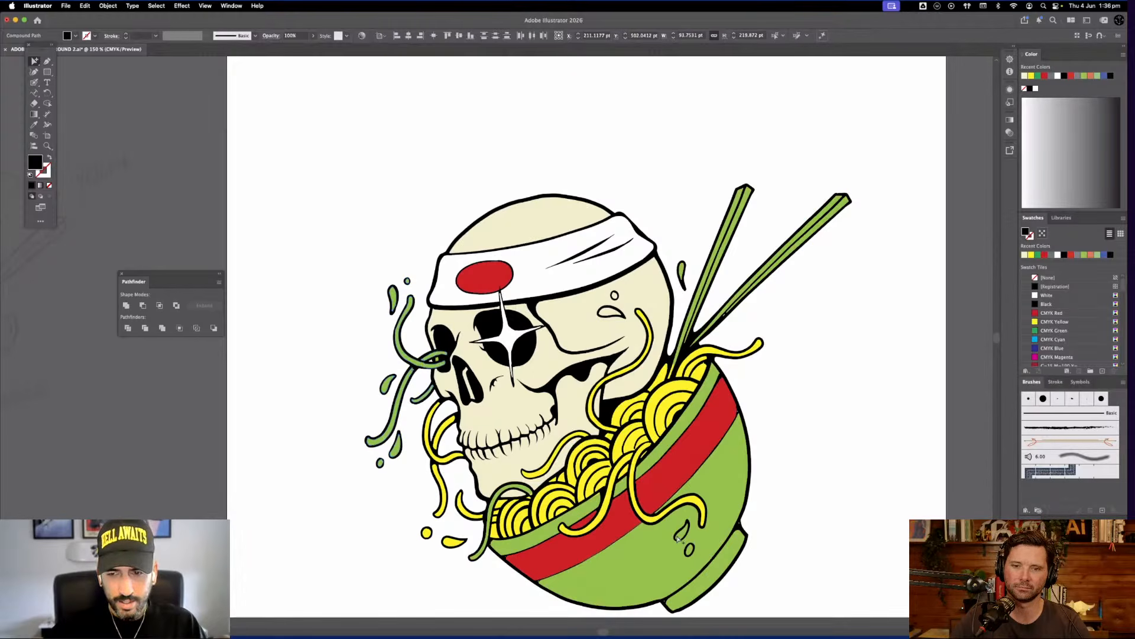
shift+click(690, 550)
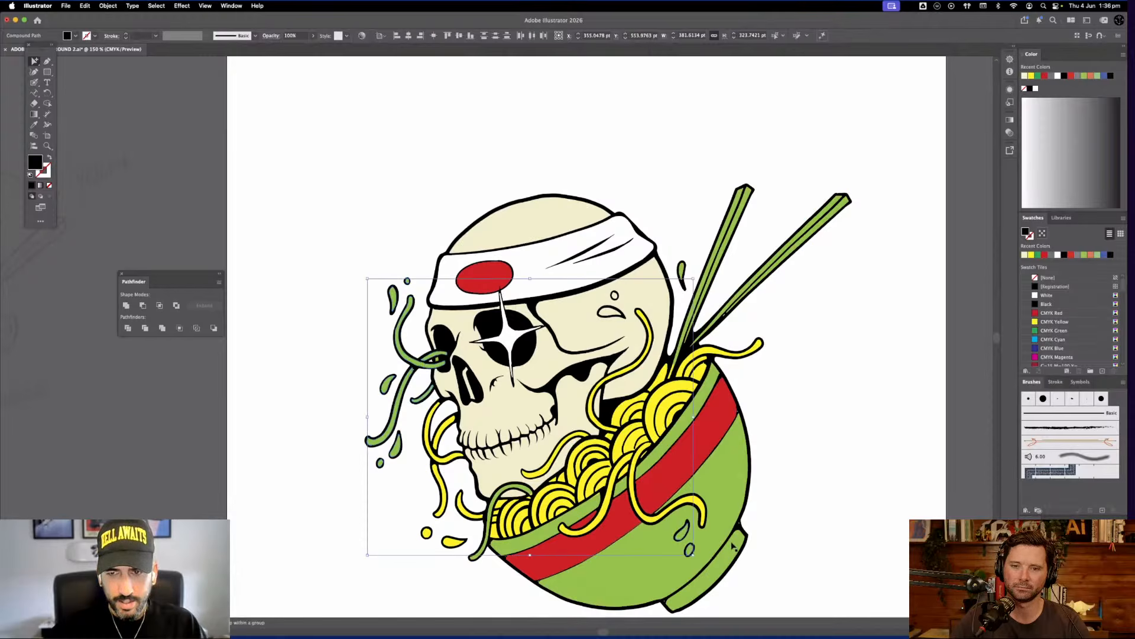
shift+click(683, 273)
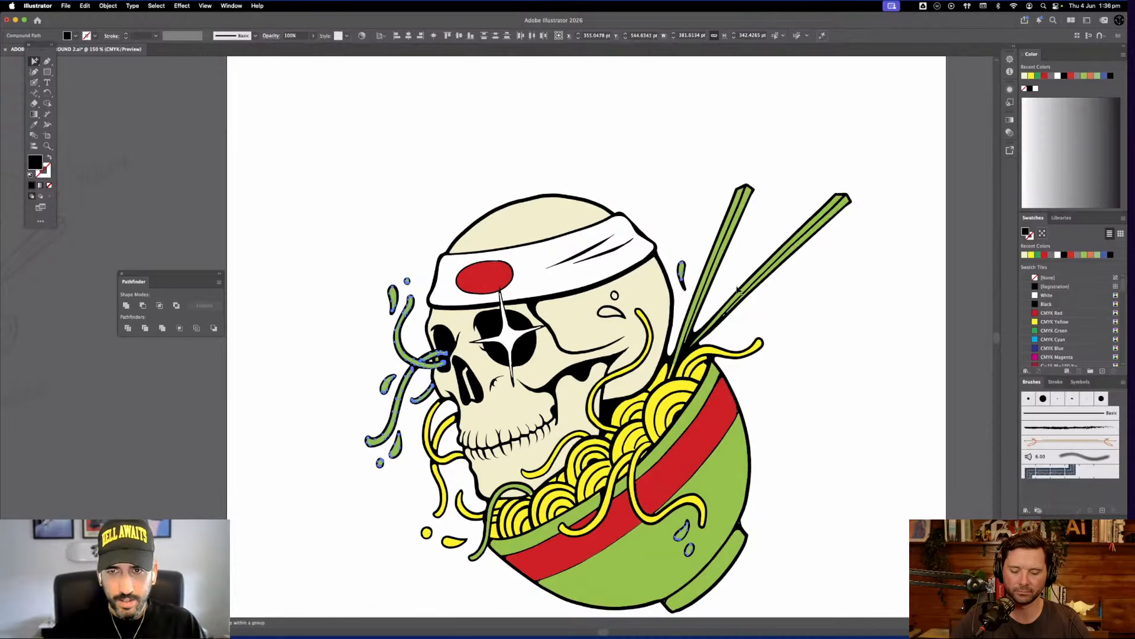
key(alt+shift+super+8)
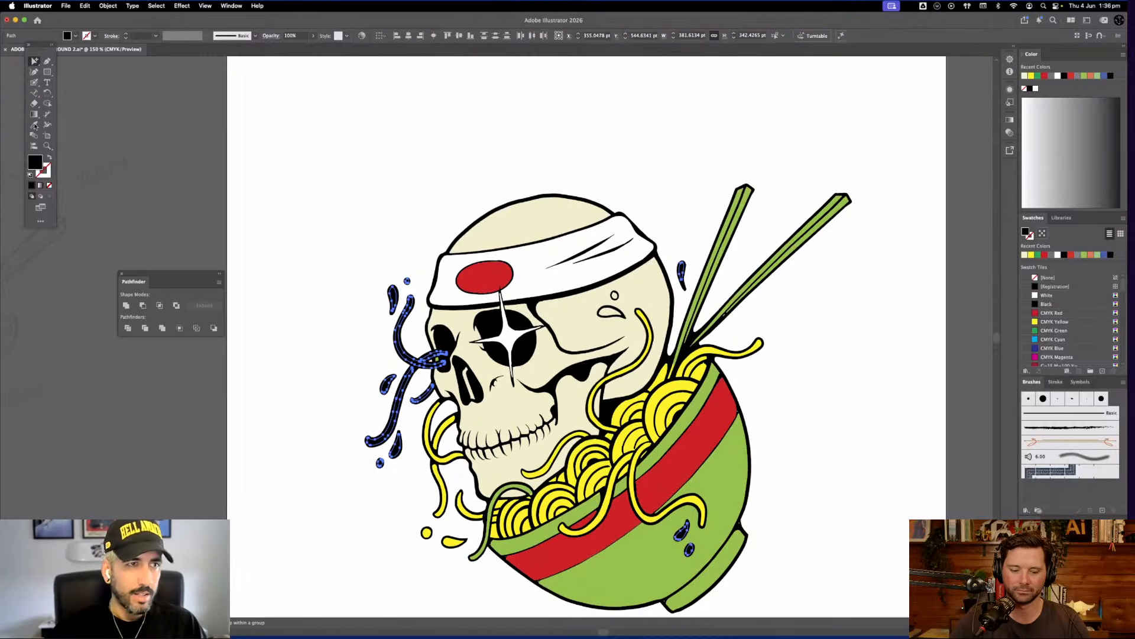
Fill the eye-socket strands, the drops beside the face, on the bowl and near the chopsticks with the noodles' yellow
key(i)
click(443, 484)
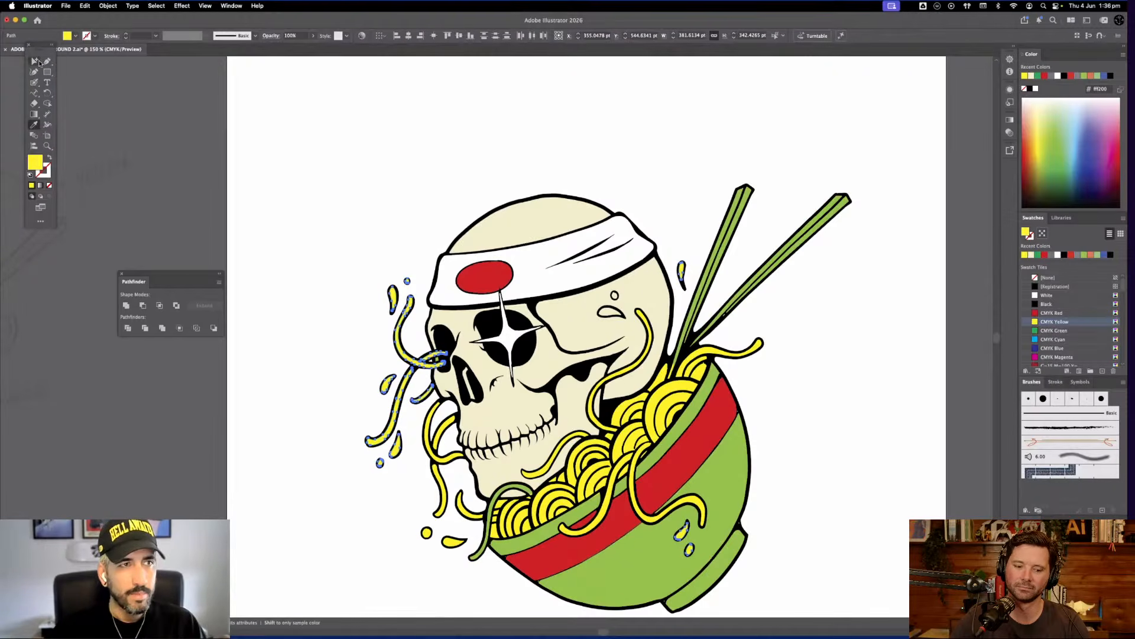
click(35, 61)
key(super+shift+a)
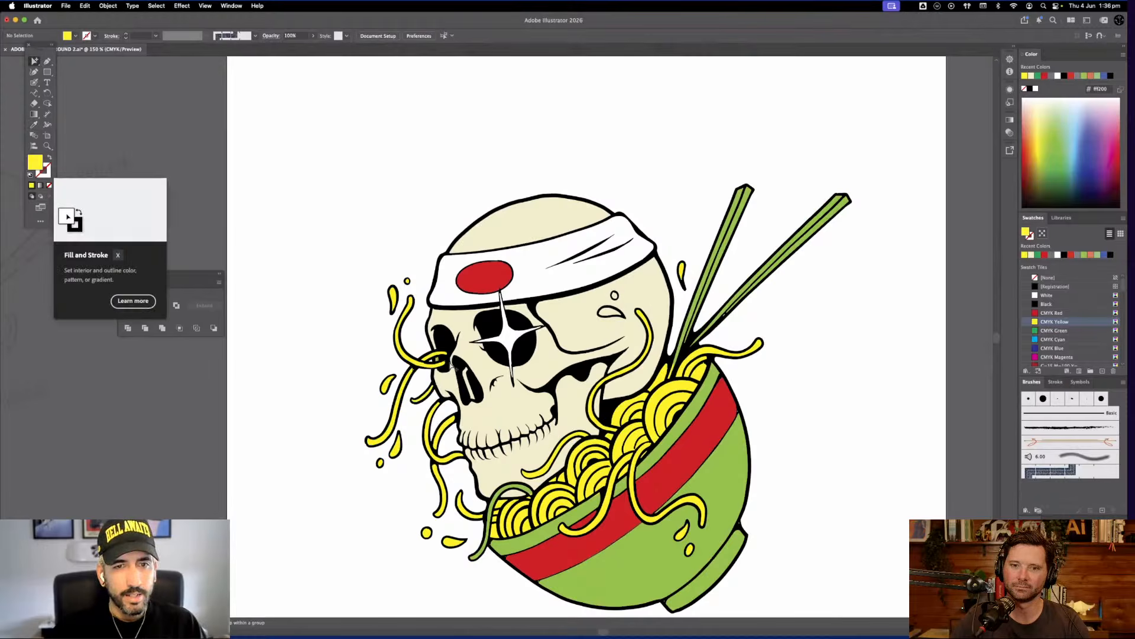
Turn the small gap between the eye-socket strands into a solid shape and fill it with the skull's cream
click(438, 359)
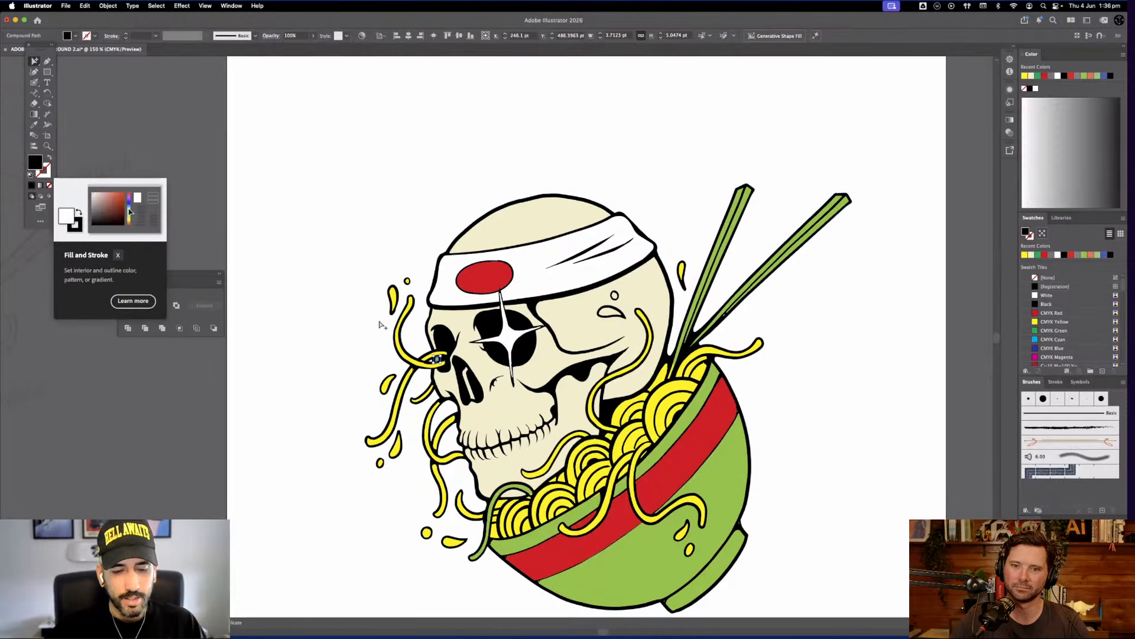
key(i)
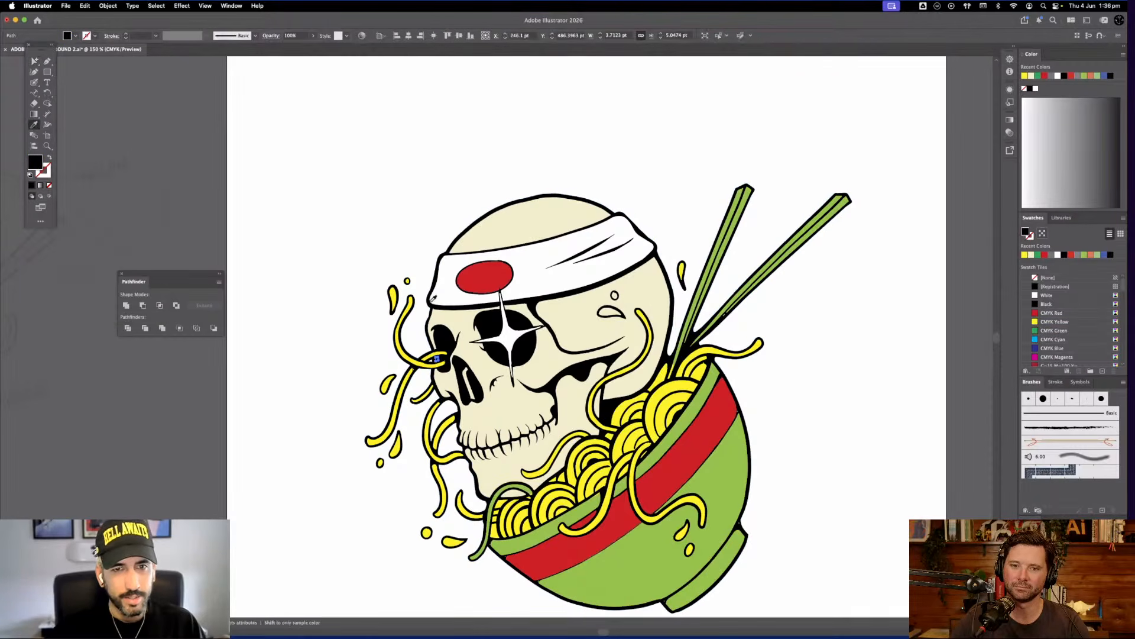
click(452, 315)
click(34, 62)
click(348, 194)
drag(393, 305, 381, 293)
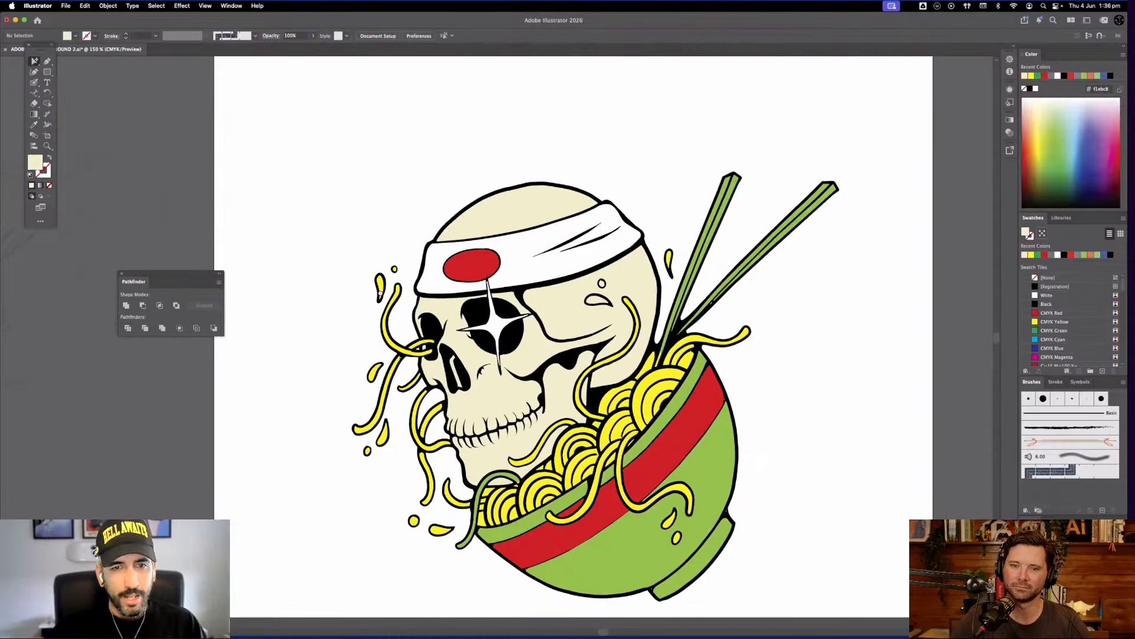
Make the two drops on the skull's temple and the green noodle loop below the chin separate solid shapes
scroll(380, 293, down, 5)
scroll(632, 502, up, 7)
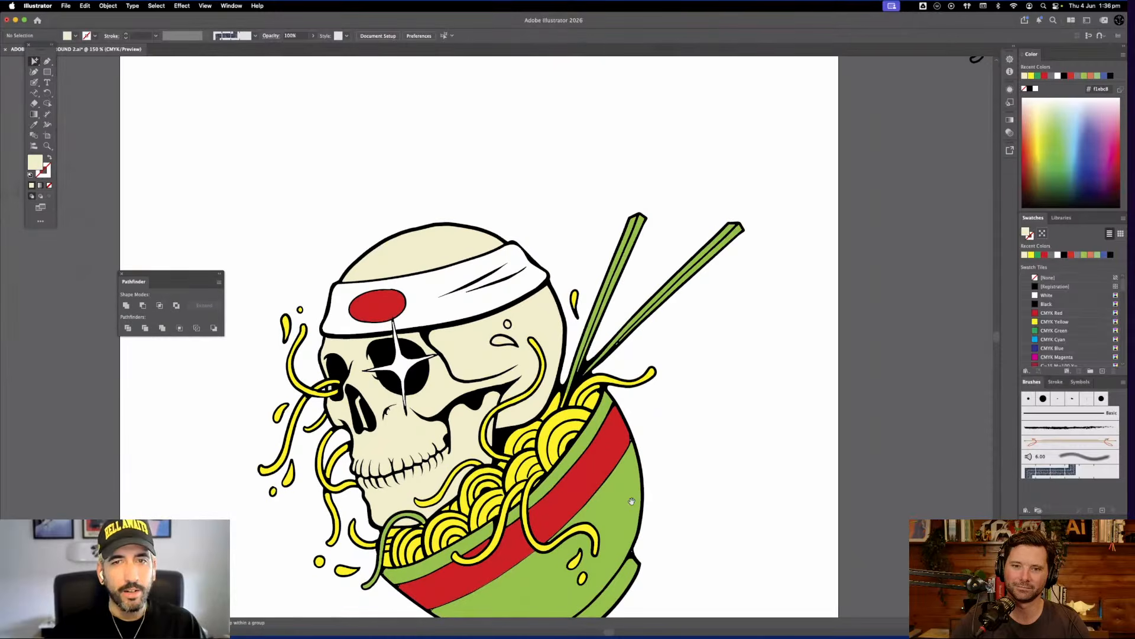
click(505, 347)
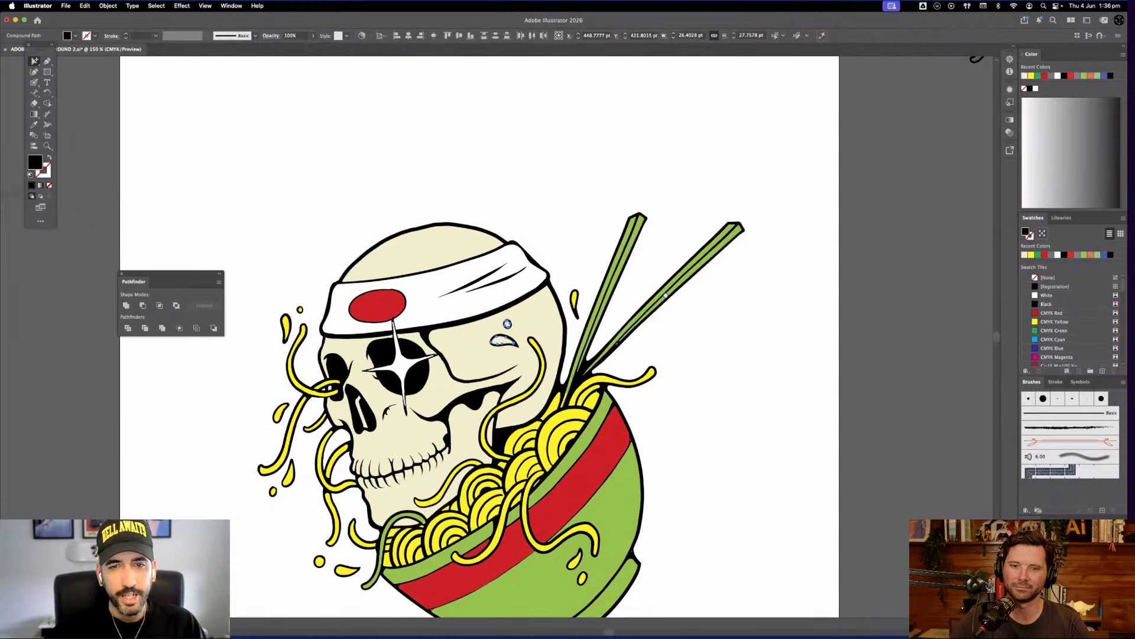
scroll(666, 295, down, 10)
scroll(666, 295, left, 3)
shift+click(461, 346)
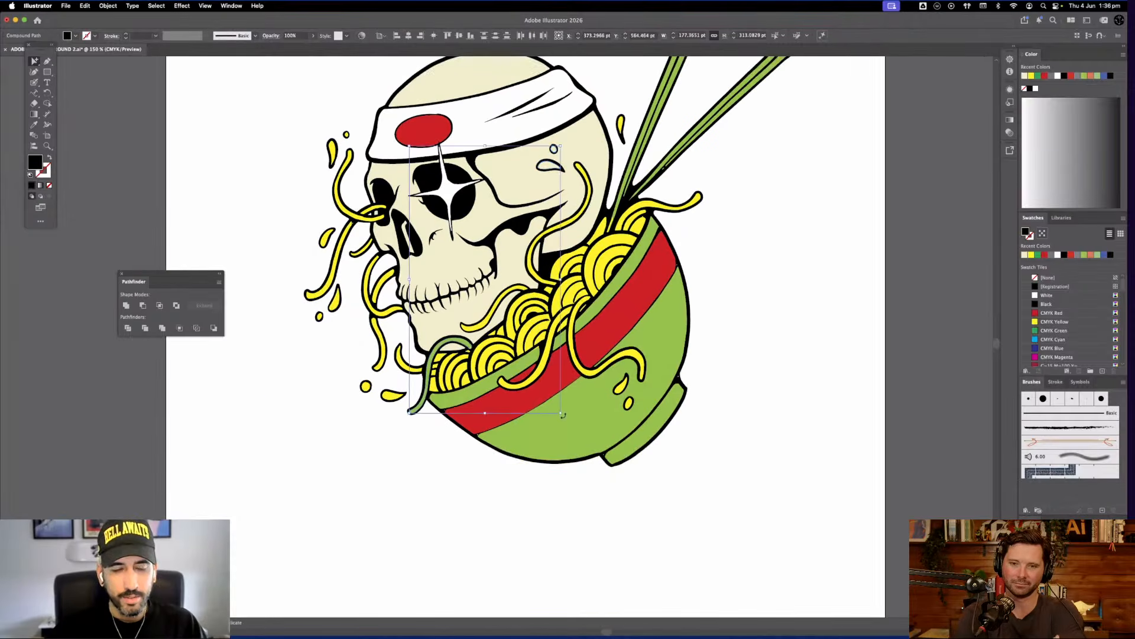
key(super+c)
click(712, 414)
key(super+f)
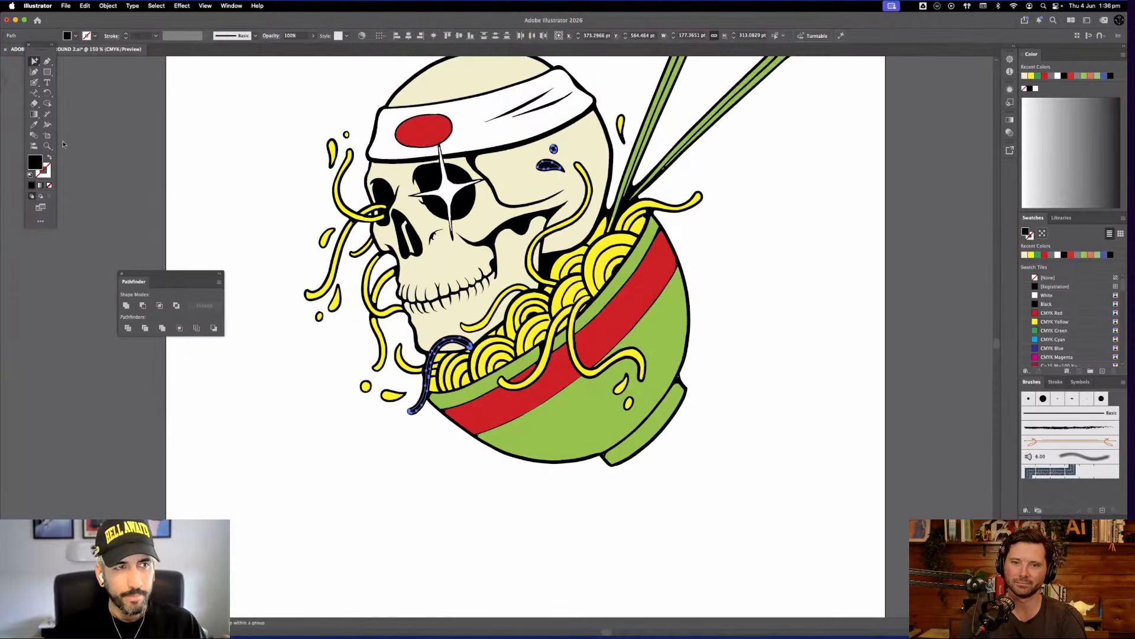
Fill the temple drops and the noodle loop with the yellow sampled from the other noodle strands
click(35, 125)
click(314, 207)
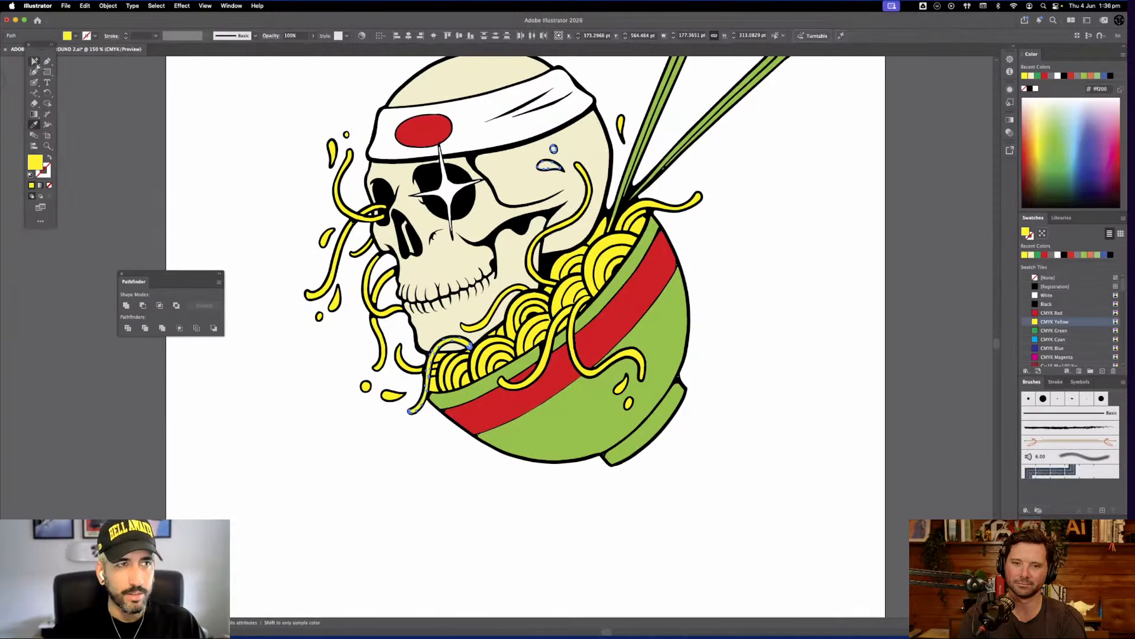
click(36, 63)
click(739, 189)
drag(740, 189, 713, 279)
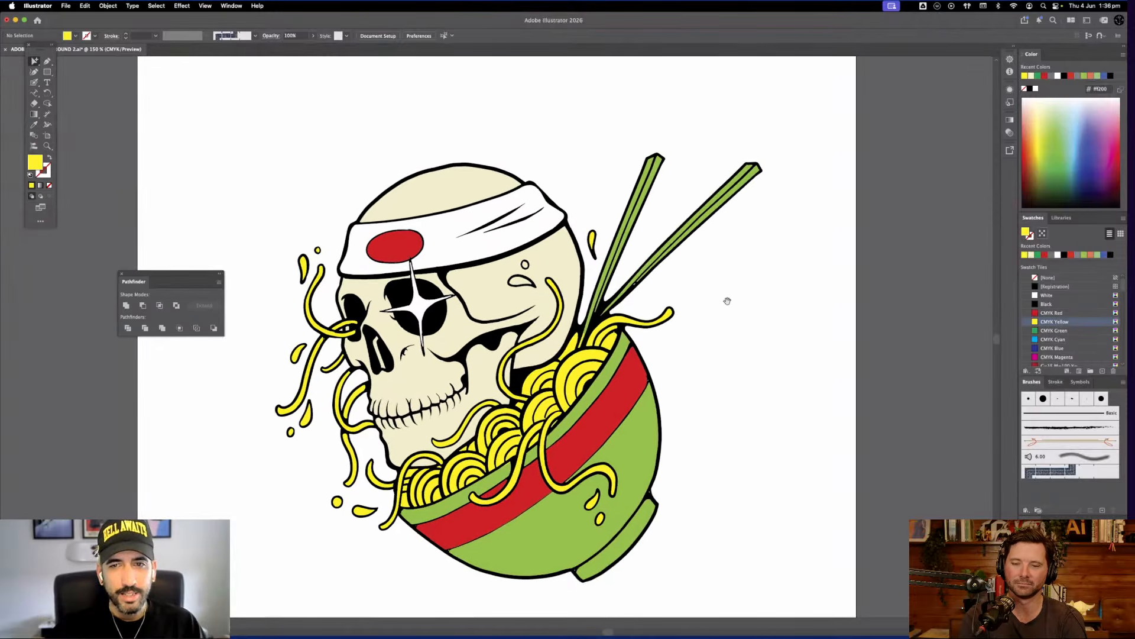
key(super+minus)
drag(698, 352, 708, 352)
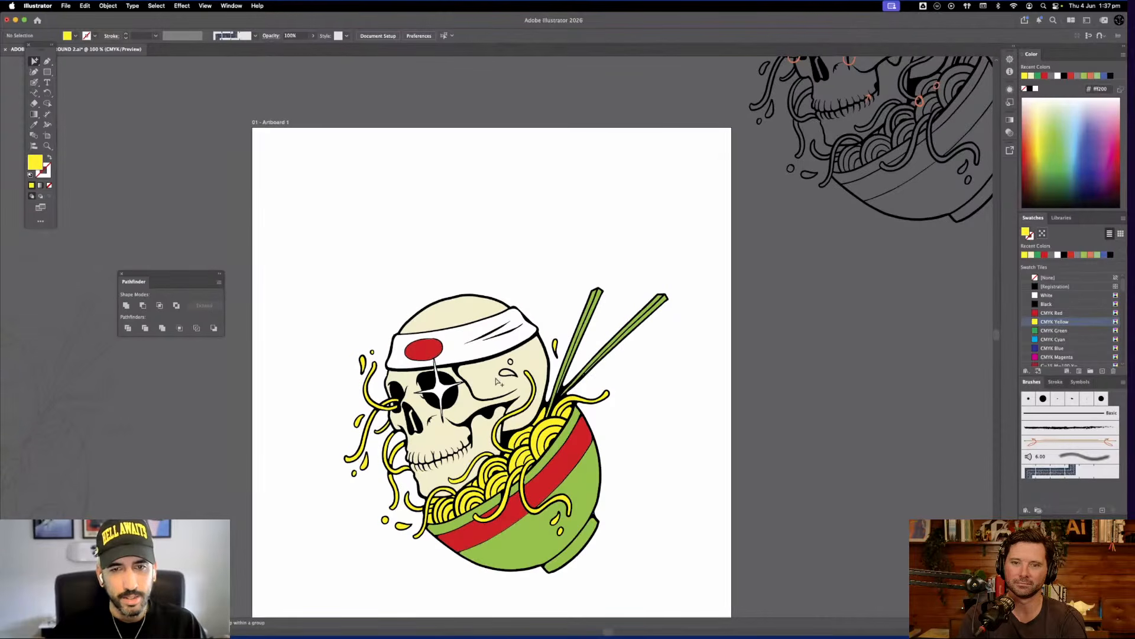
Send the cream face shape to the back and raise it one level, just above the green base
click(496, 382)
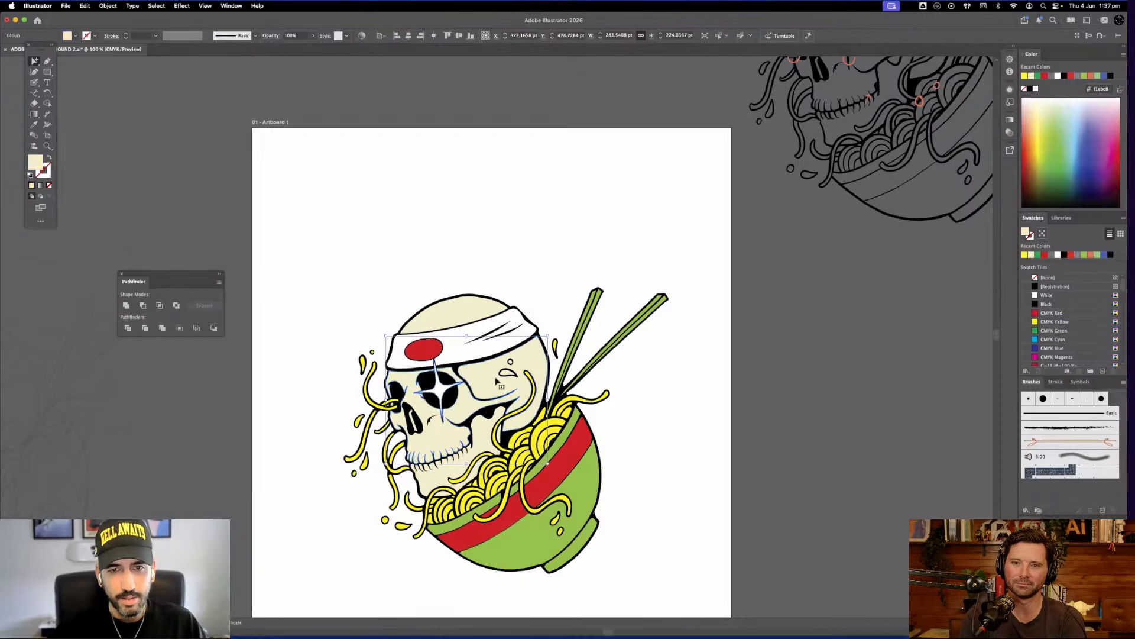
key(shift+super+[)
key(super+])
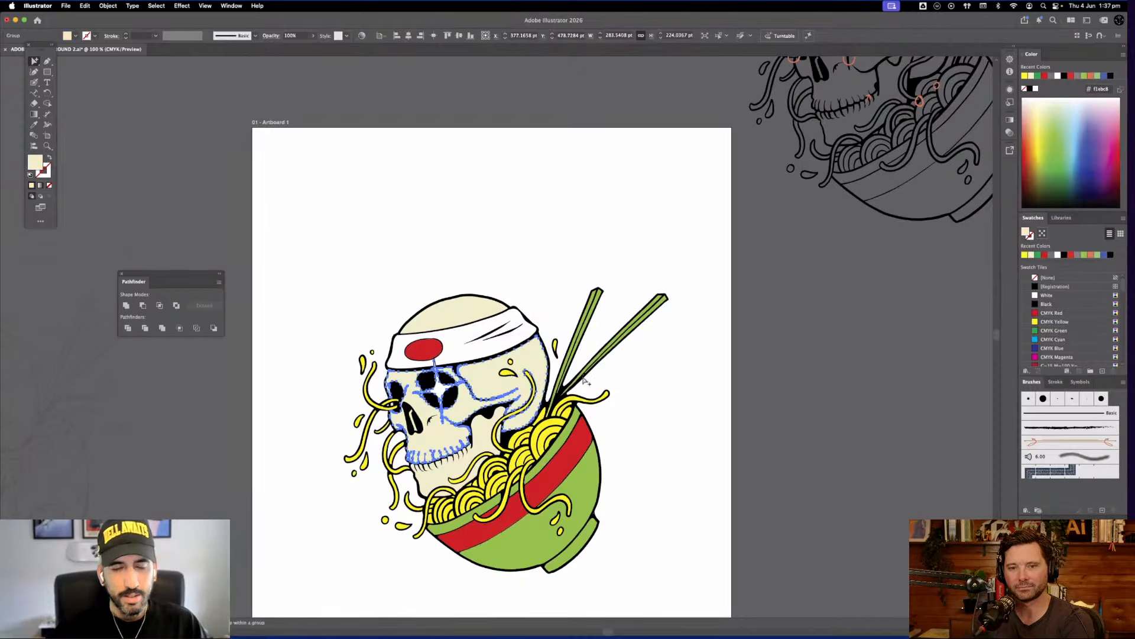
click(619, 408)
drag(619, 408, 675, 370)
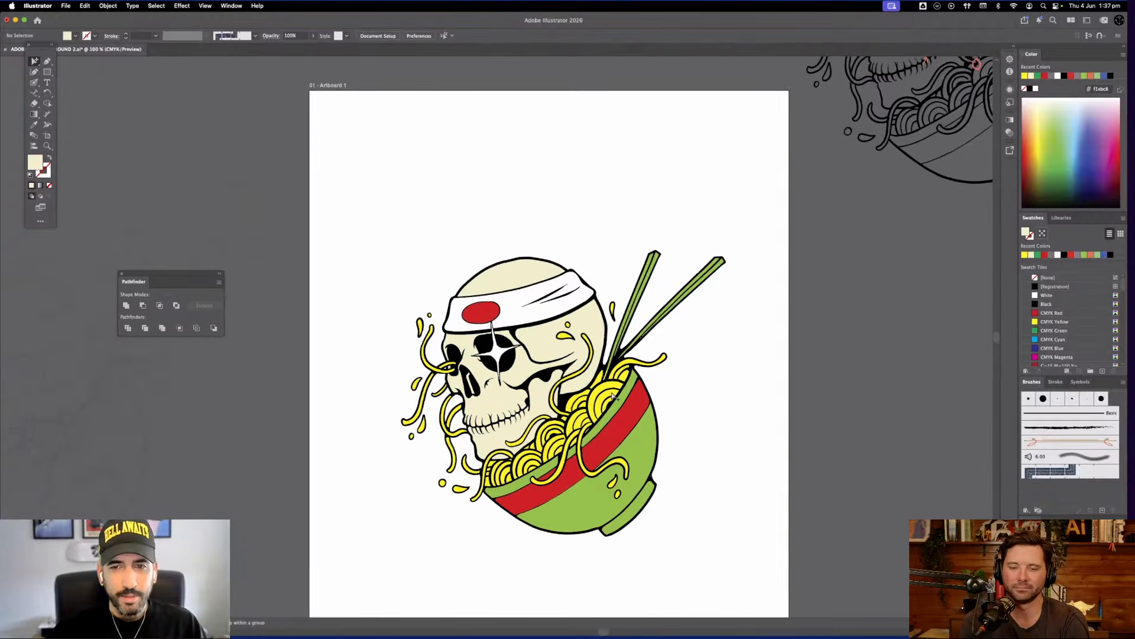
Select everything with the noodles' yellow fill, group it, and stack it behind the line art just above the green base
click(612, 397)
click(157, 6)
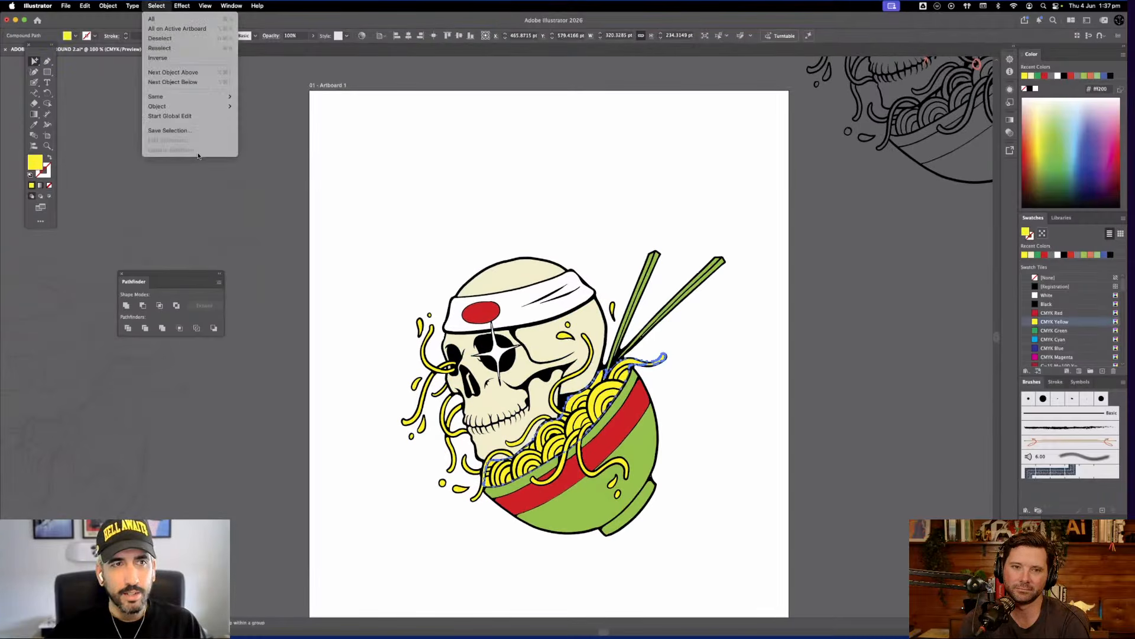
mouse_move(178, 97)
click(278, 146)
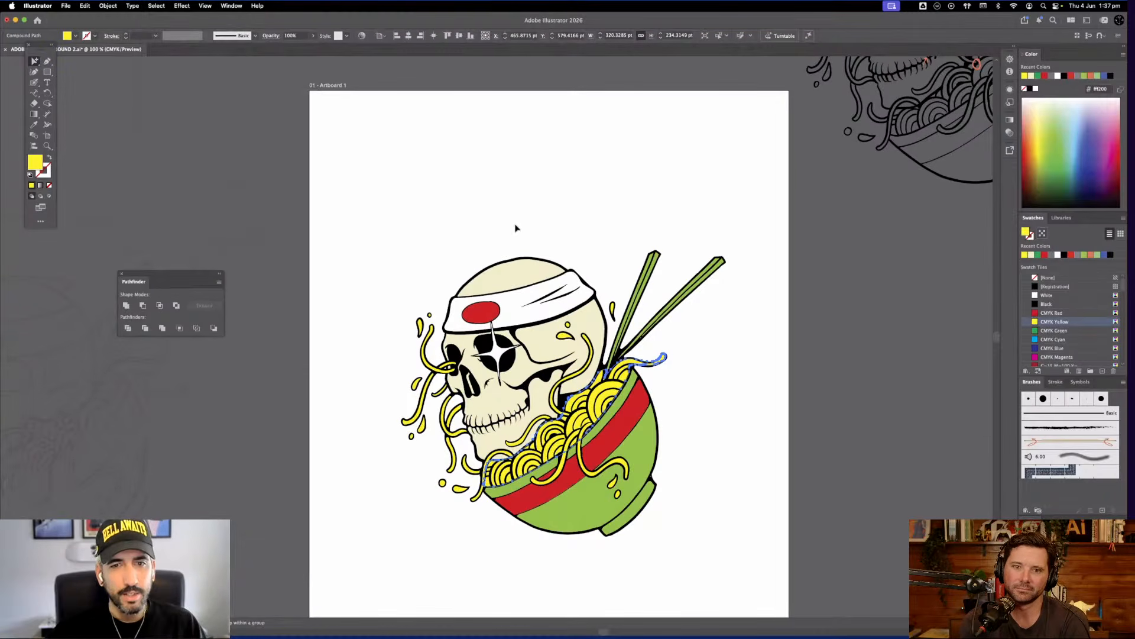
key(super+g)
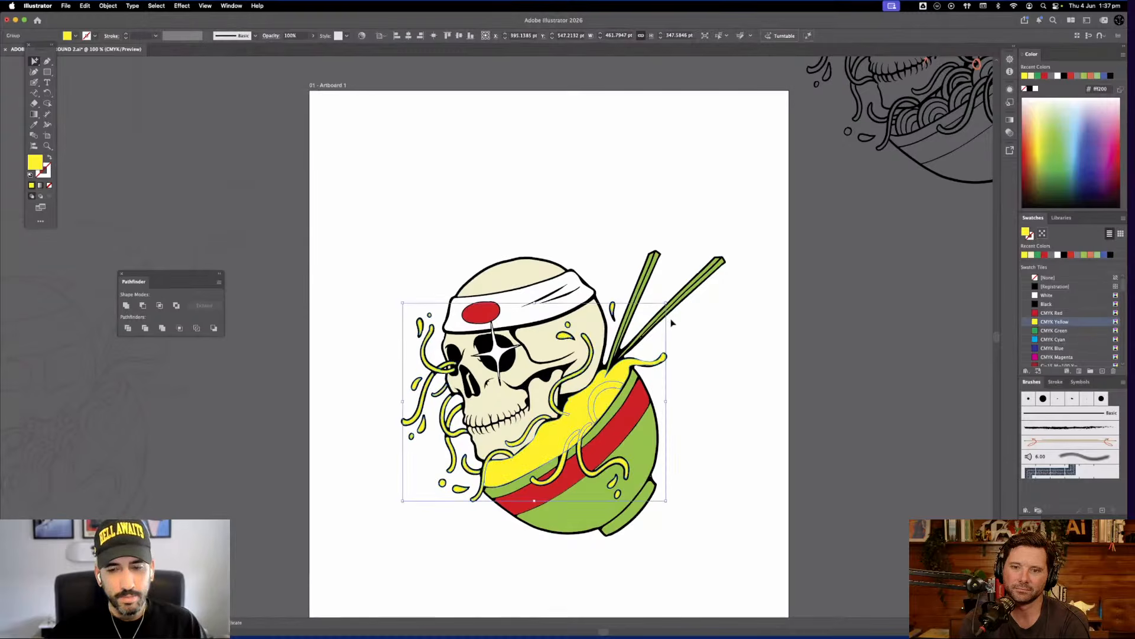
key(super+shift+[)
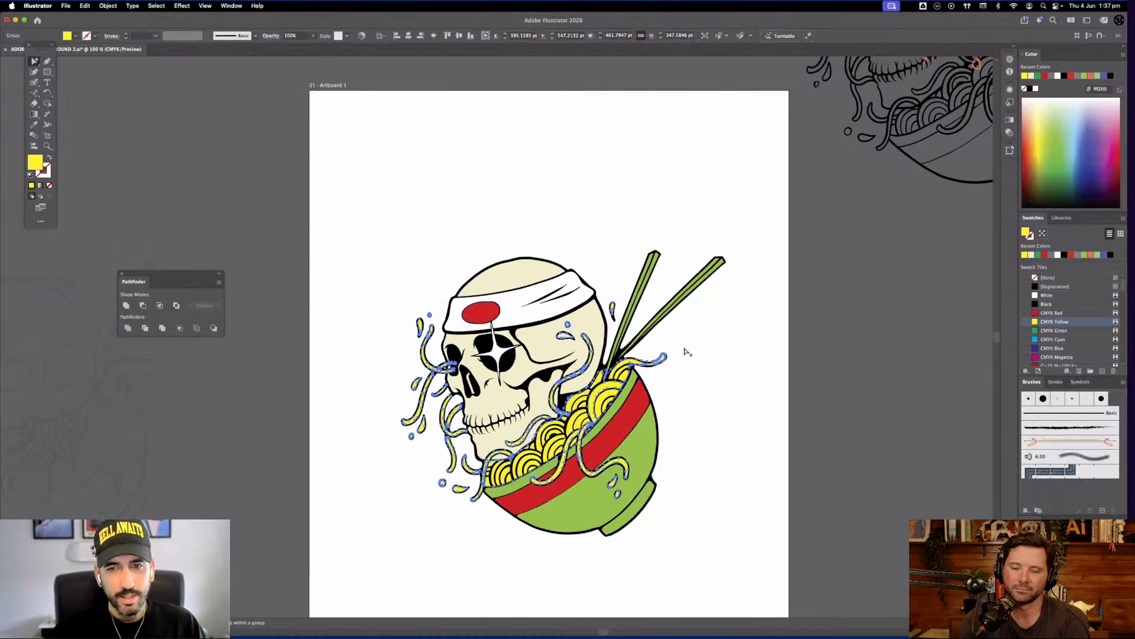
click(688, 351)
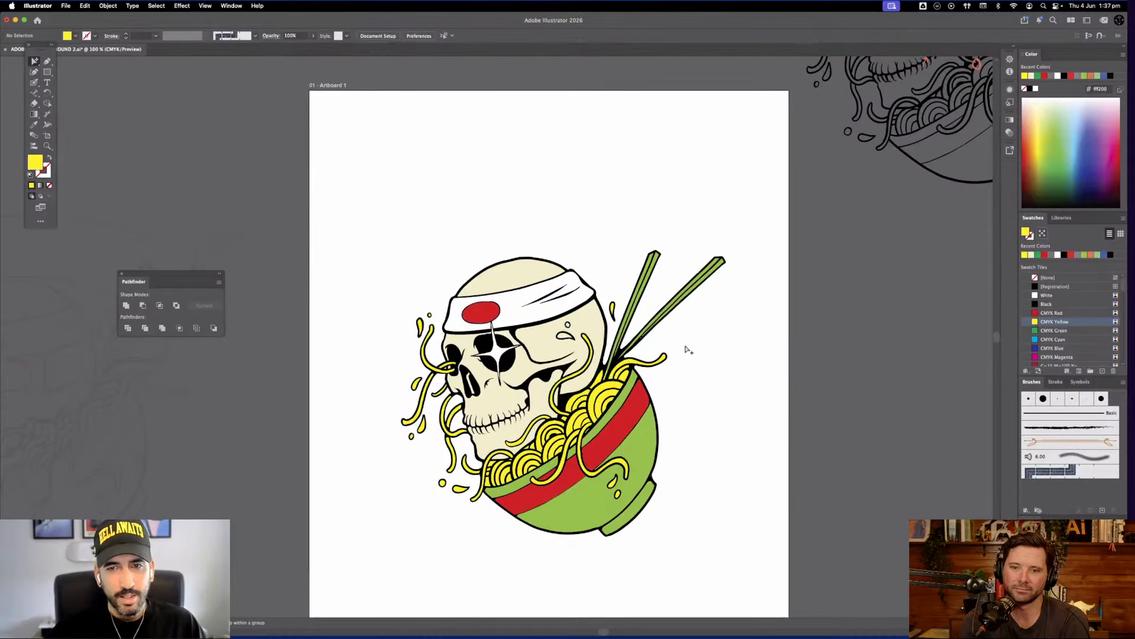
Recreate the two temple drops as solid shapes, fill them with the noodles' yellow and group them
click(572, 334)
shift+click(568, 326)
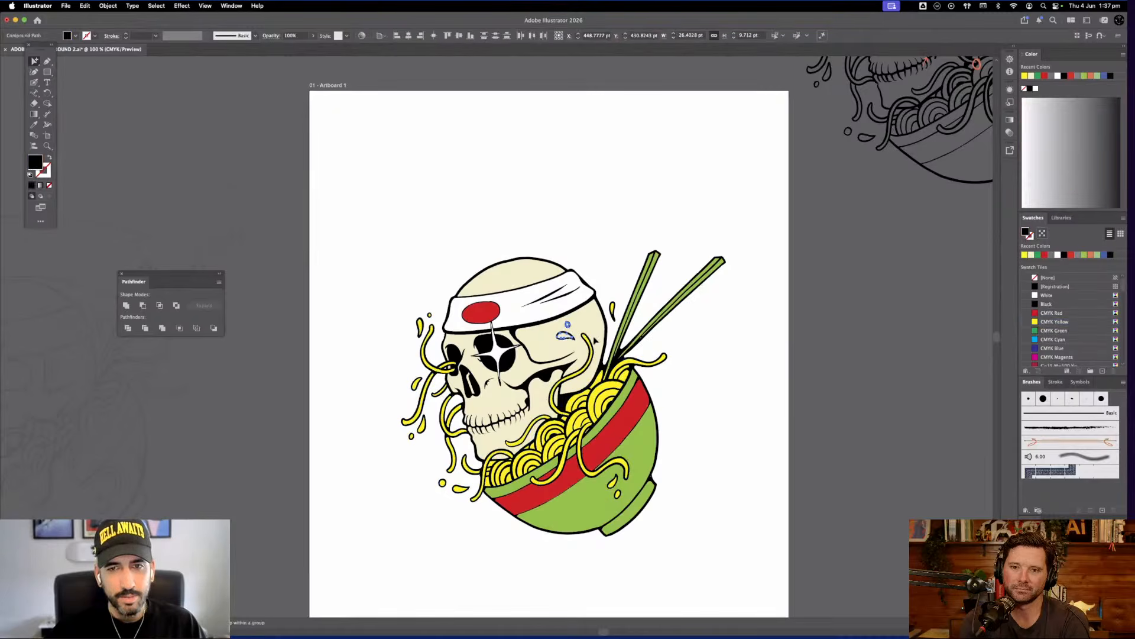
click(726, 377)
key(super+z)
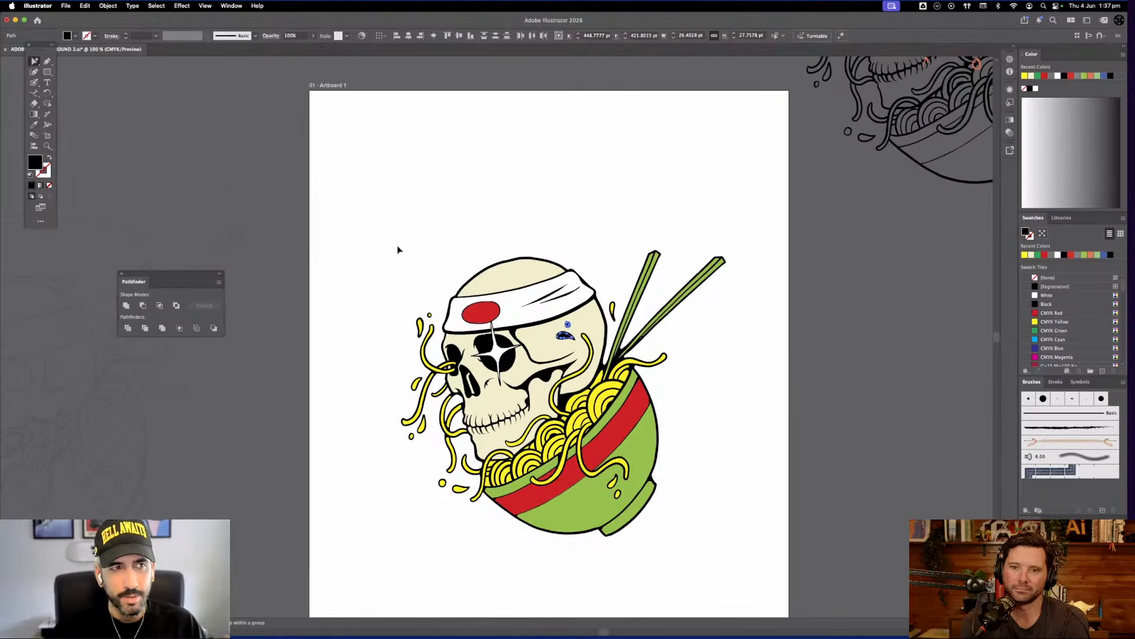
click(34, 125)
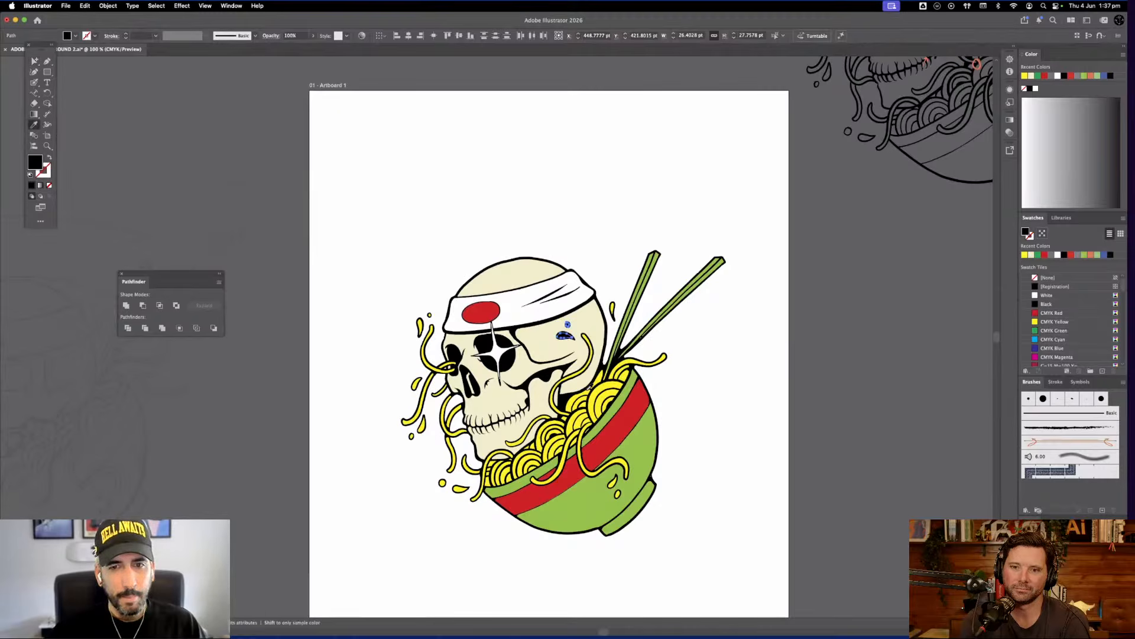
click(595, 394)
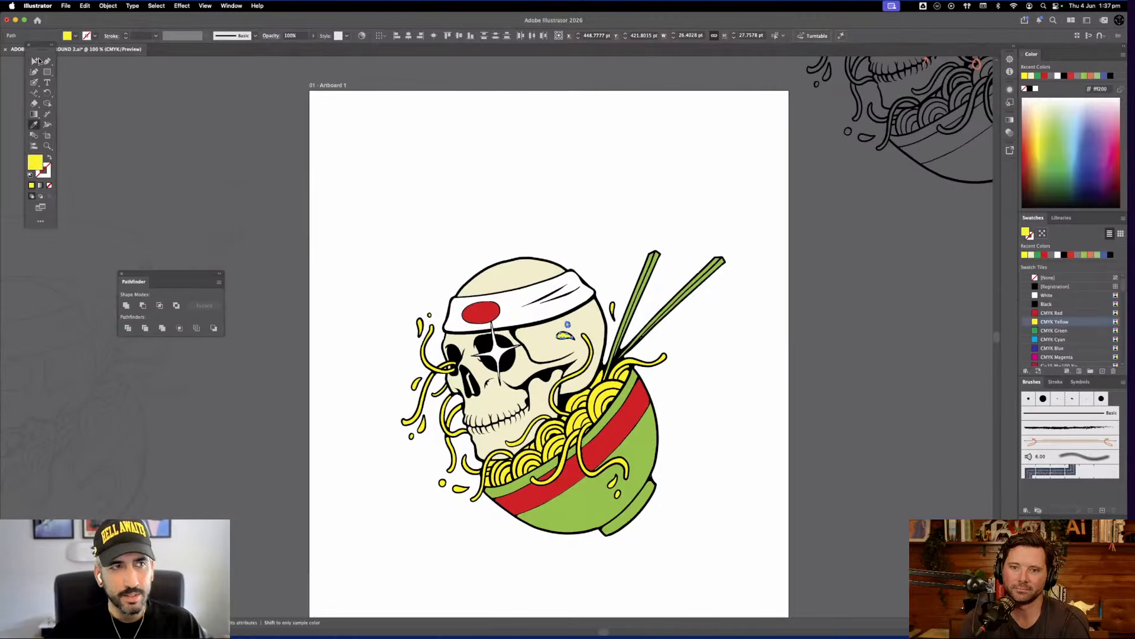
click(35, 61)
key(super+g)
click(34, 62)
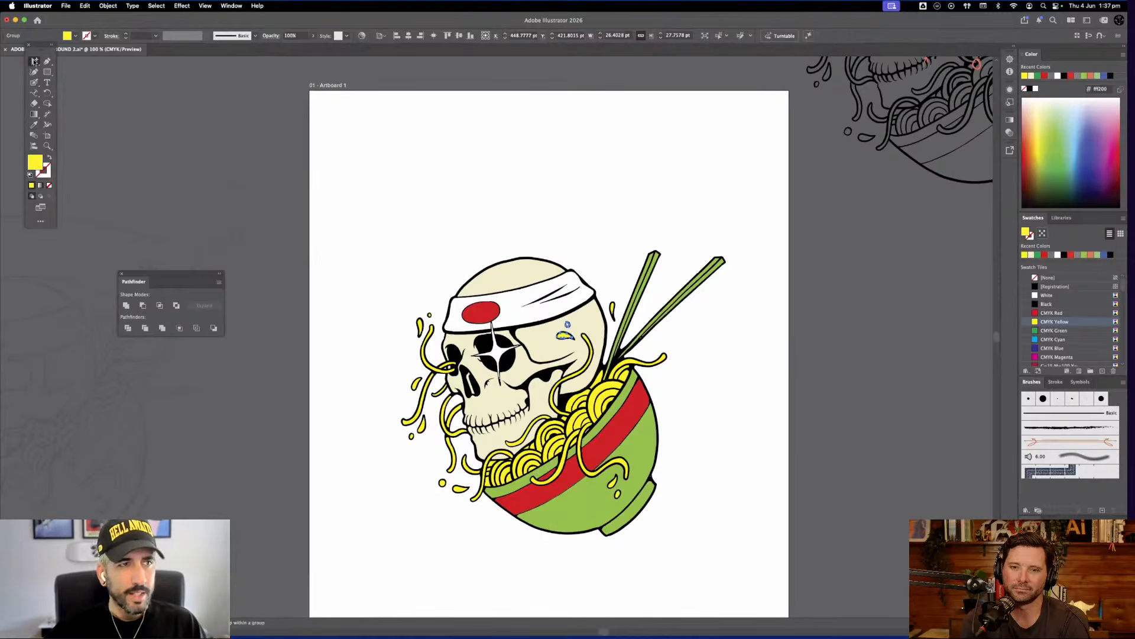
click(353, 416)
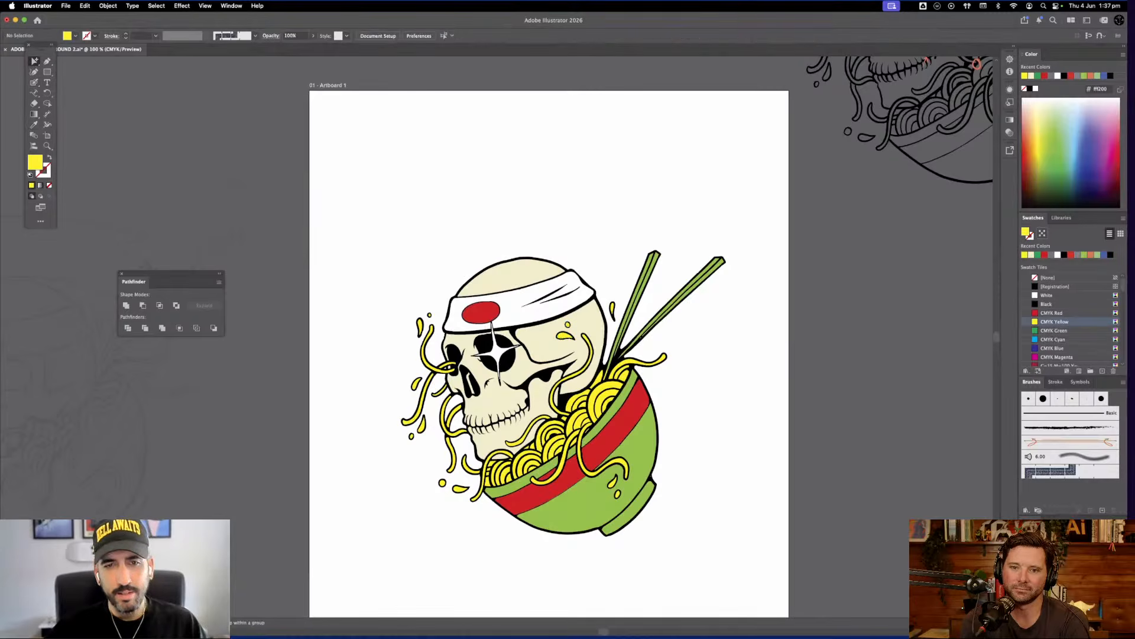
Select all shapes with the skull's cream fill, group them, and stack the group just above the green base
click(499, 396)
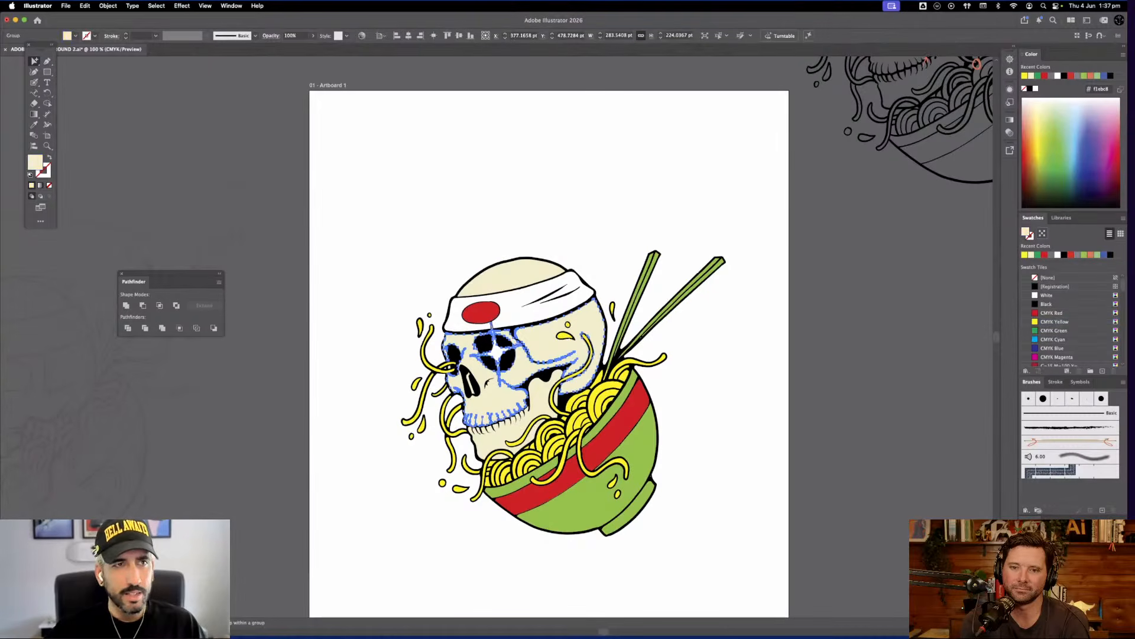
click(156, 5)
mouse_move(168, 97)
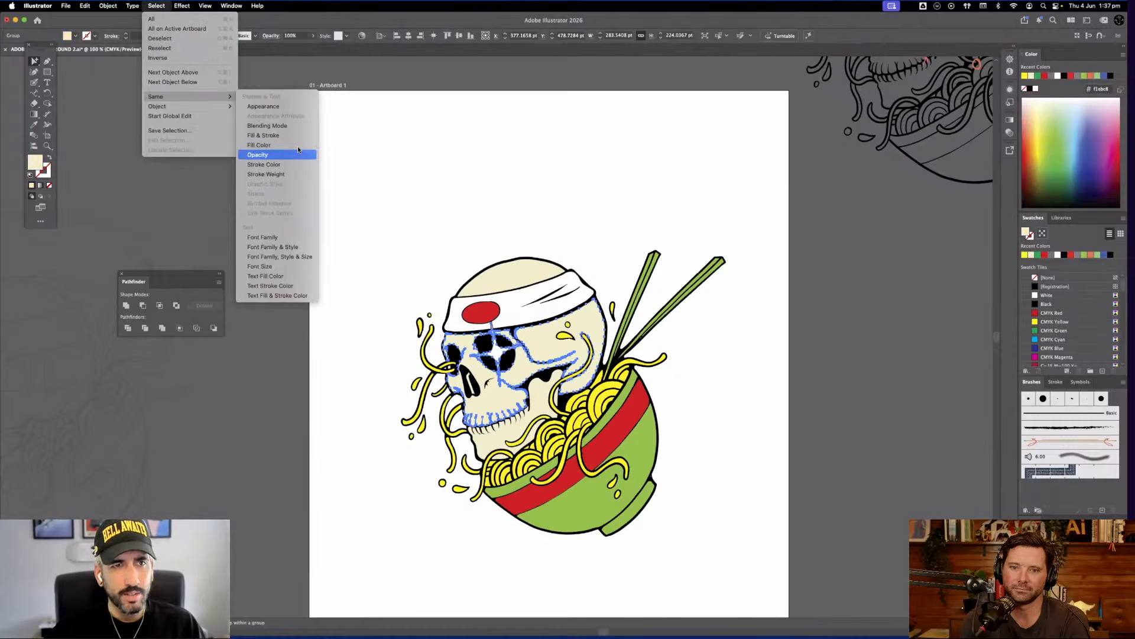
click(300, 153)
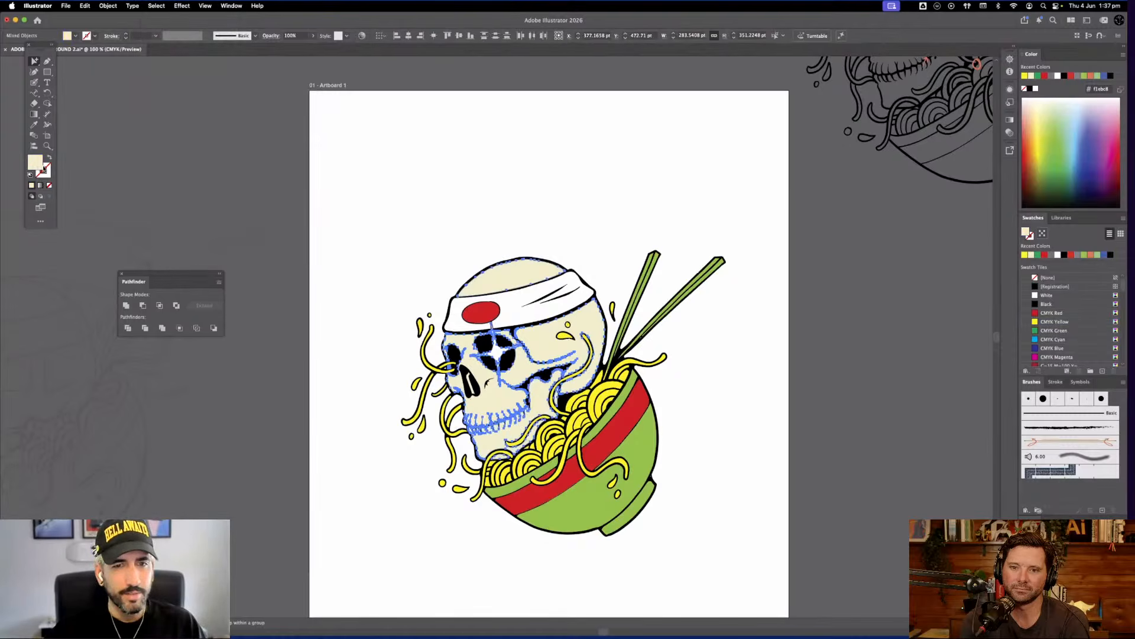
key(super+z)
key(super+z)
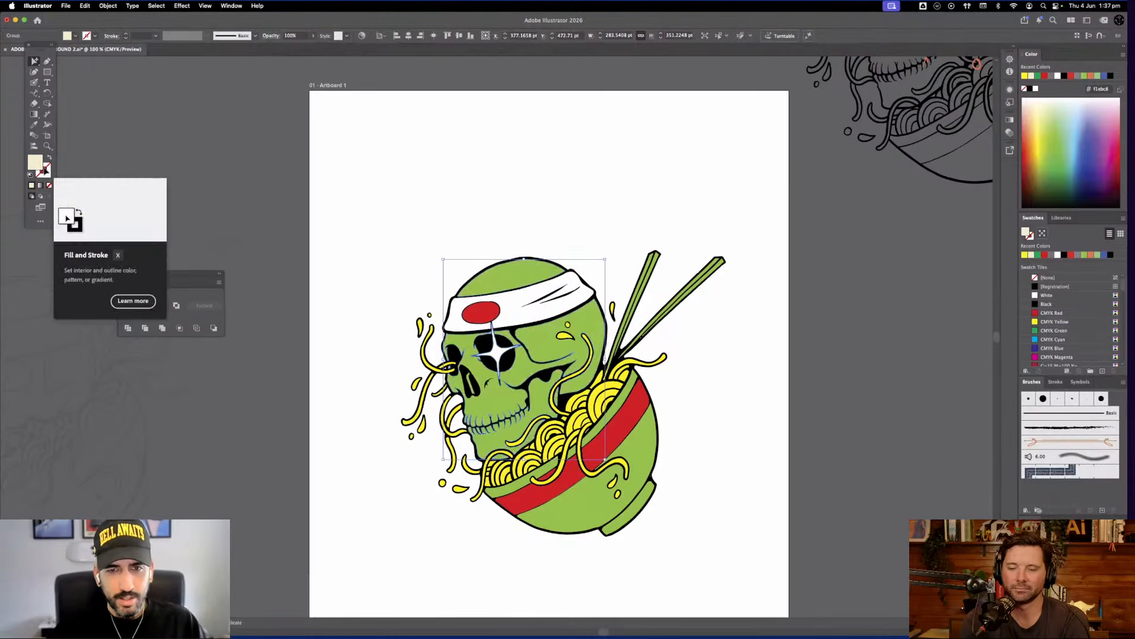
key(super+shift+z)
key(super+shift+z)
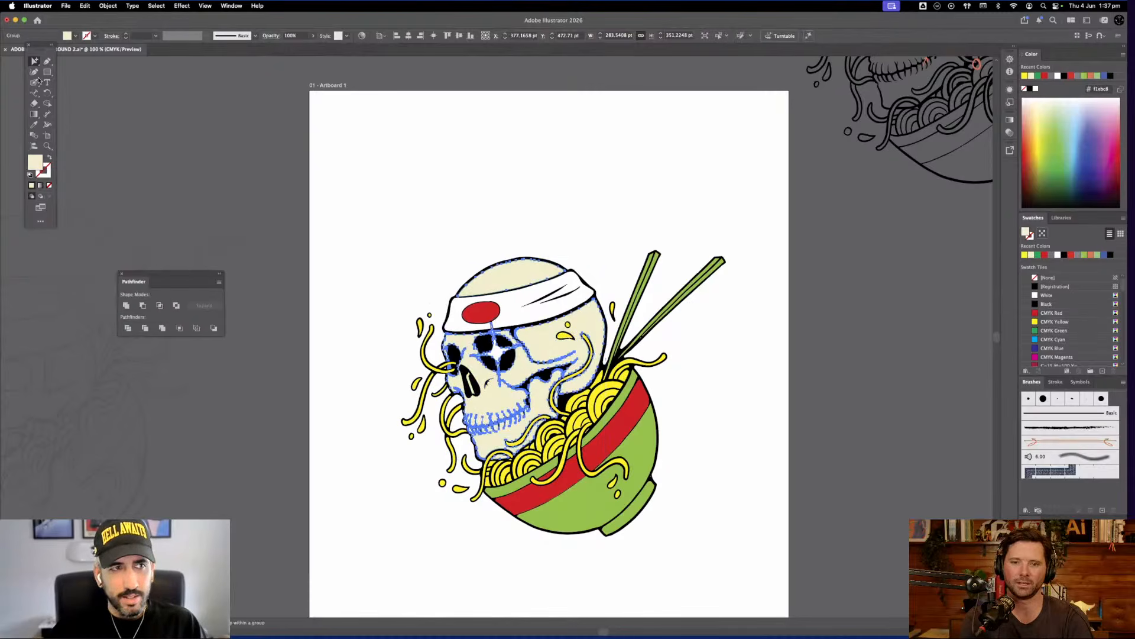
click(302, 215)
drag(302, 216, 228, 192)
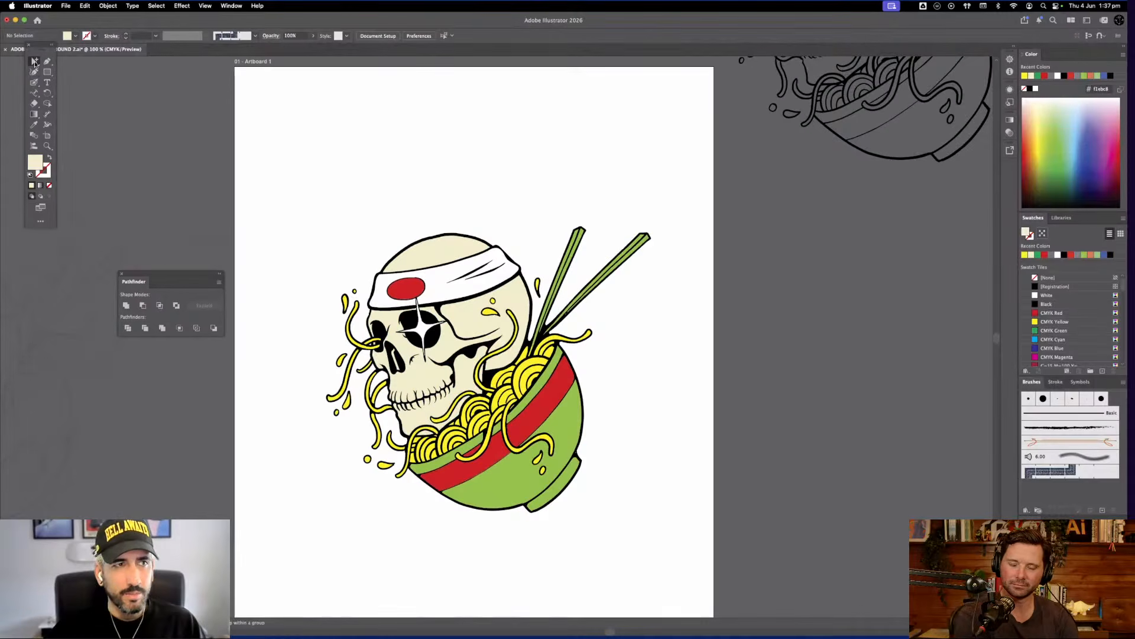
Recolor the grouped skull shapes with the recent green and finally the recent blue, 4162ad
drag(34, 62, 68, 94)
click(430, 254)
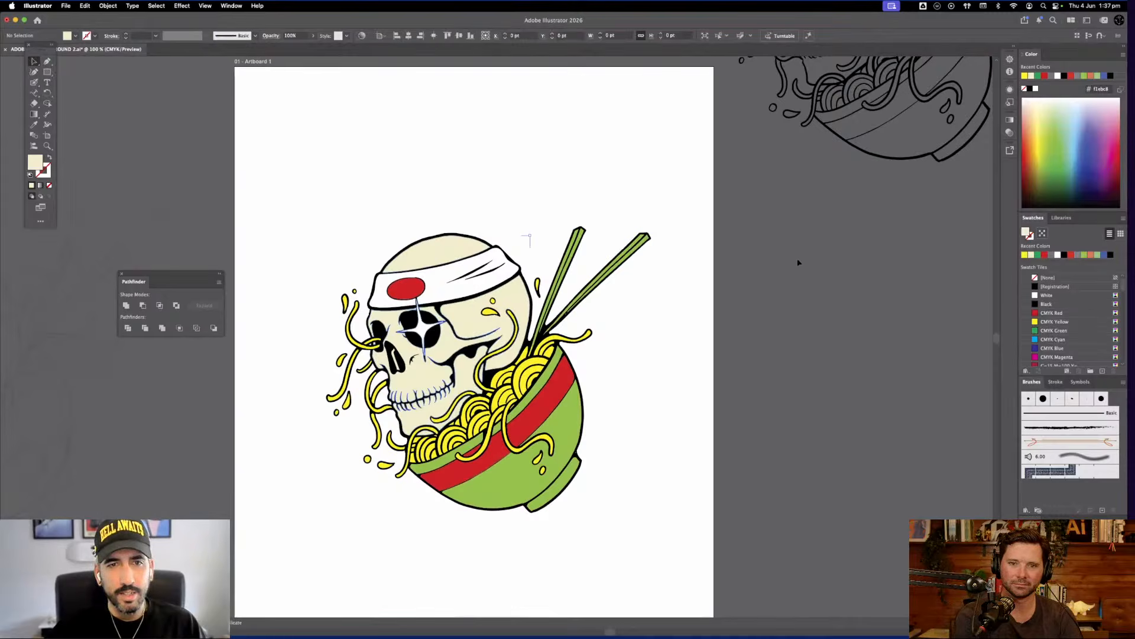
click(1086, 256)
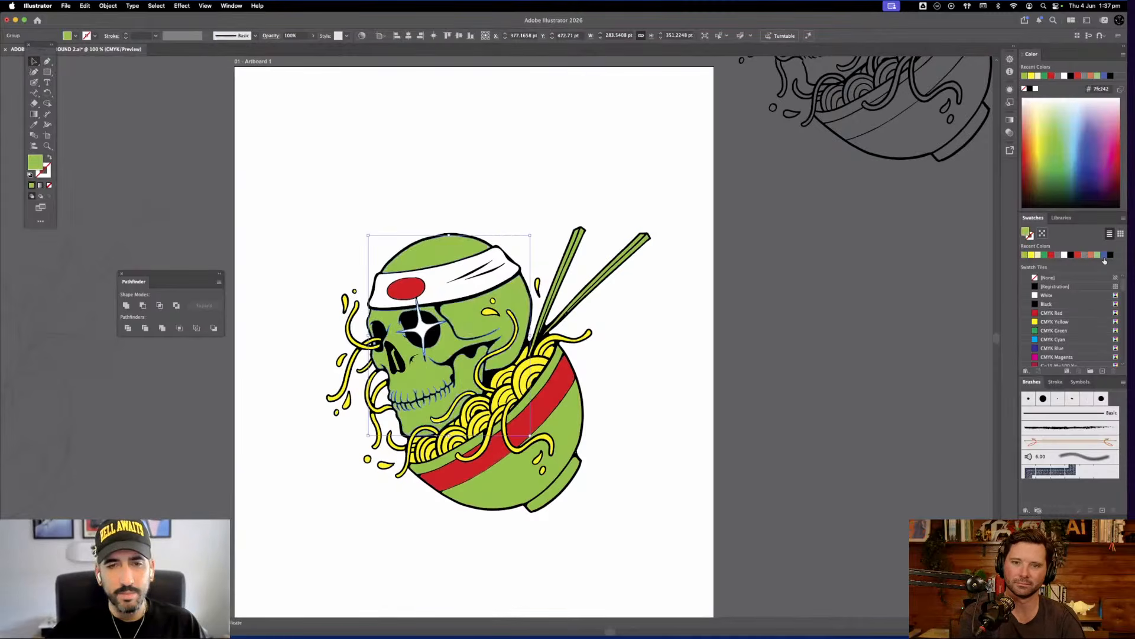
click(1104, 255)
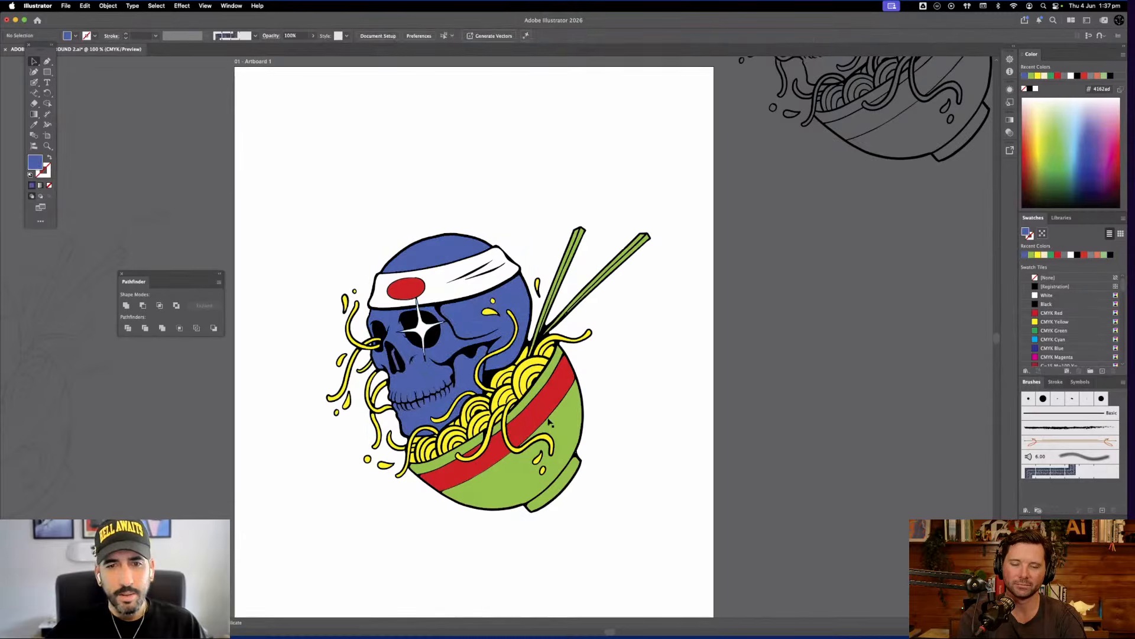
Try the recent red on the green bowl-and-chopsticks base, and undo the base and skull recolors back to the cream skull
click(572, 425)
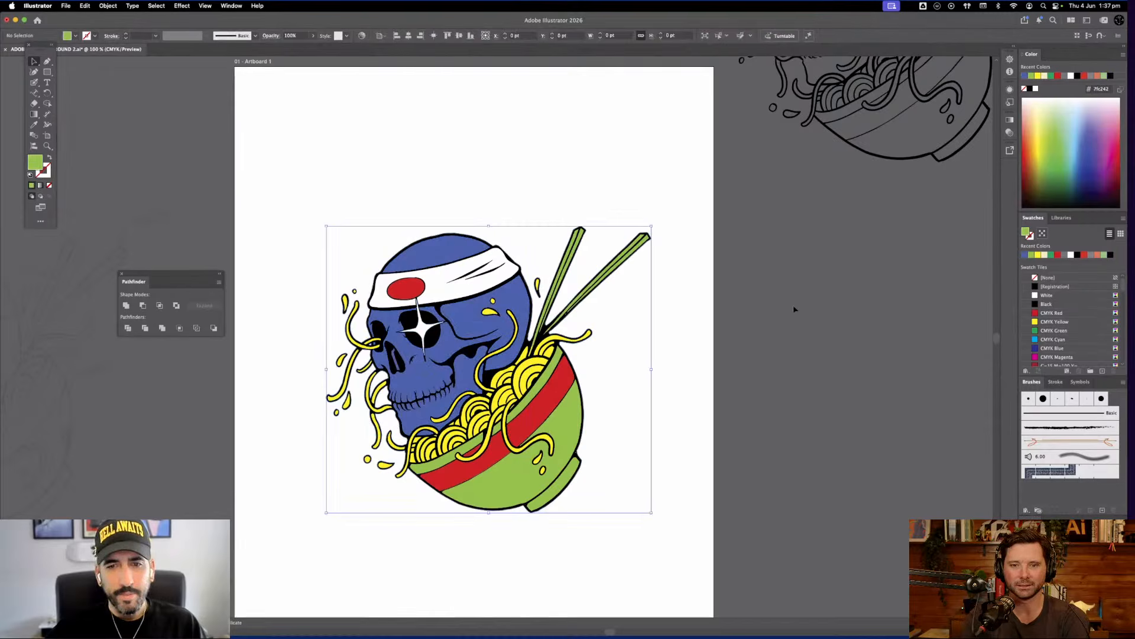
click(1058, 255)
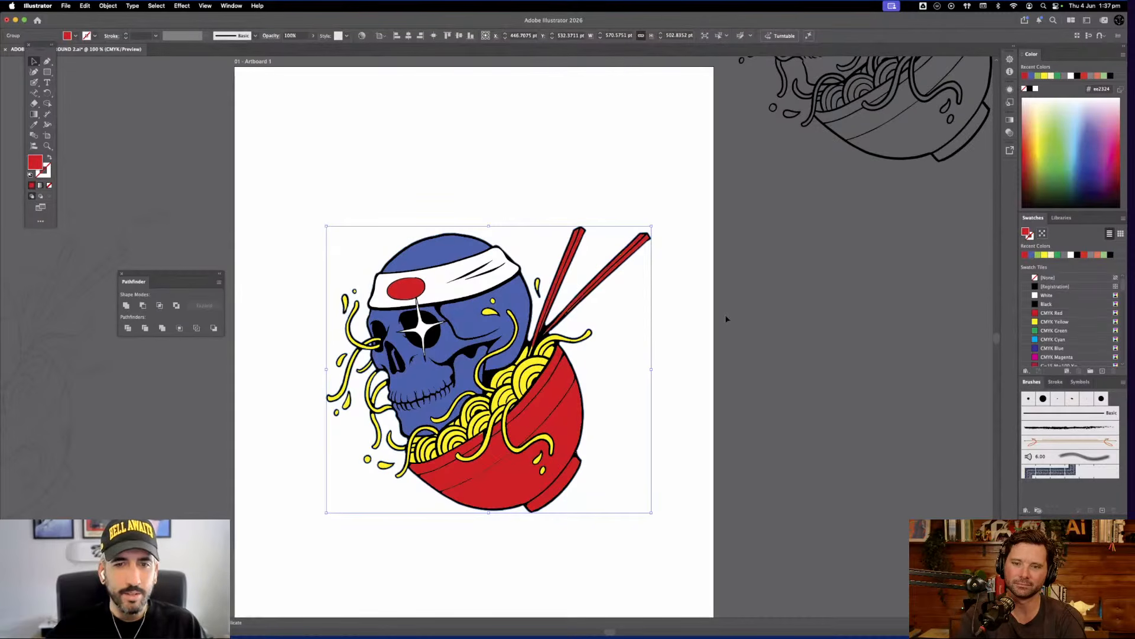
key(super+z)
key(super+z)
key(super+z)
key(super+z)
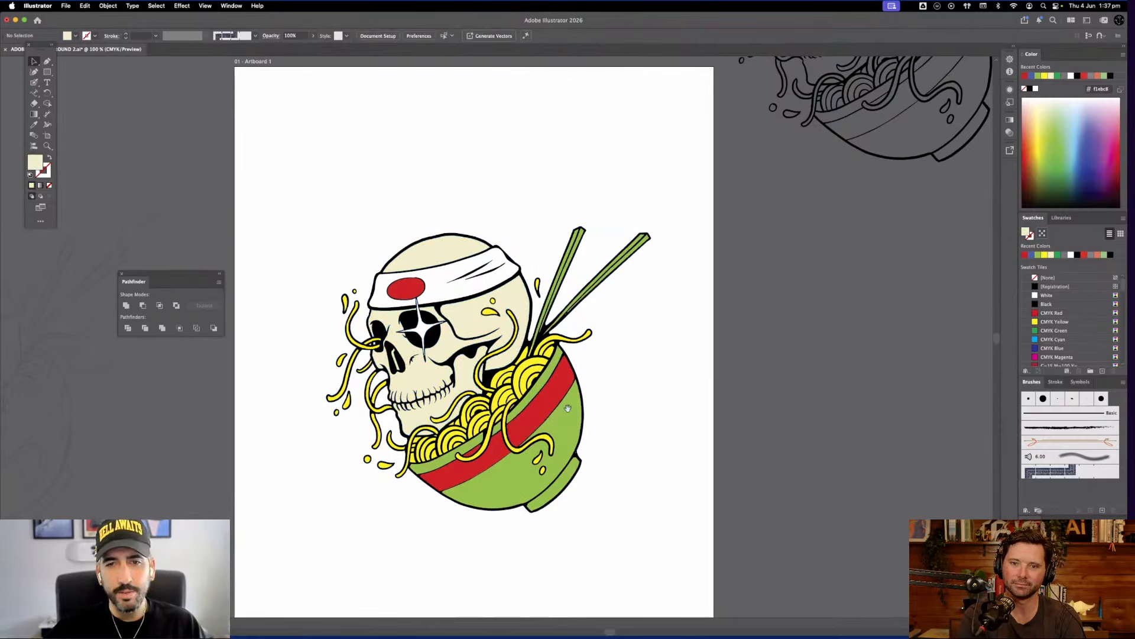
Draw a large circle in the skull's cream fill over the artwork, spanning from the headband to just below the bowl
drag(568, 408, 638, 450)
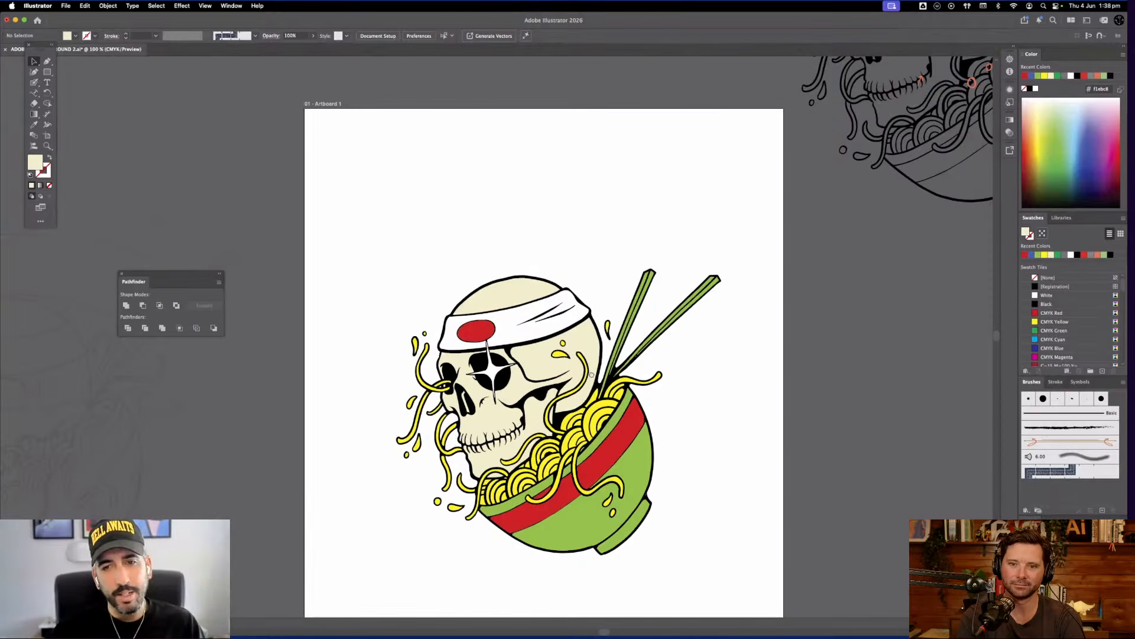
drag(648, 379, 592, 375)
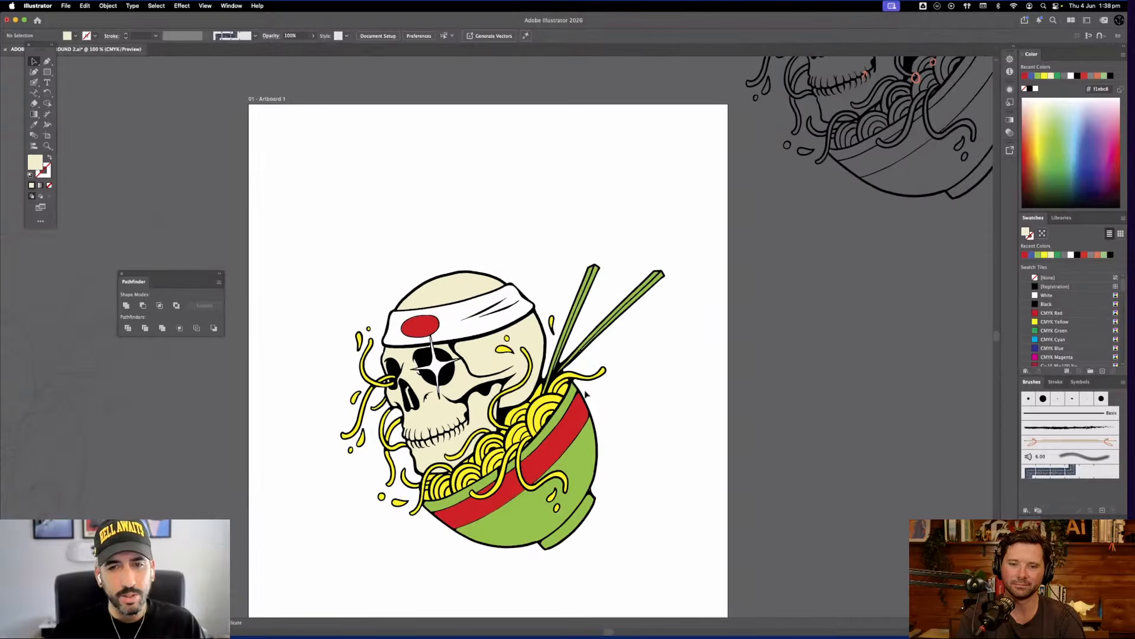
drag(47, 72, 106, 82)
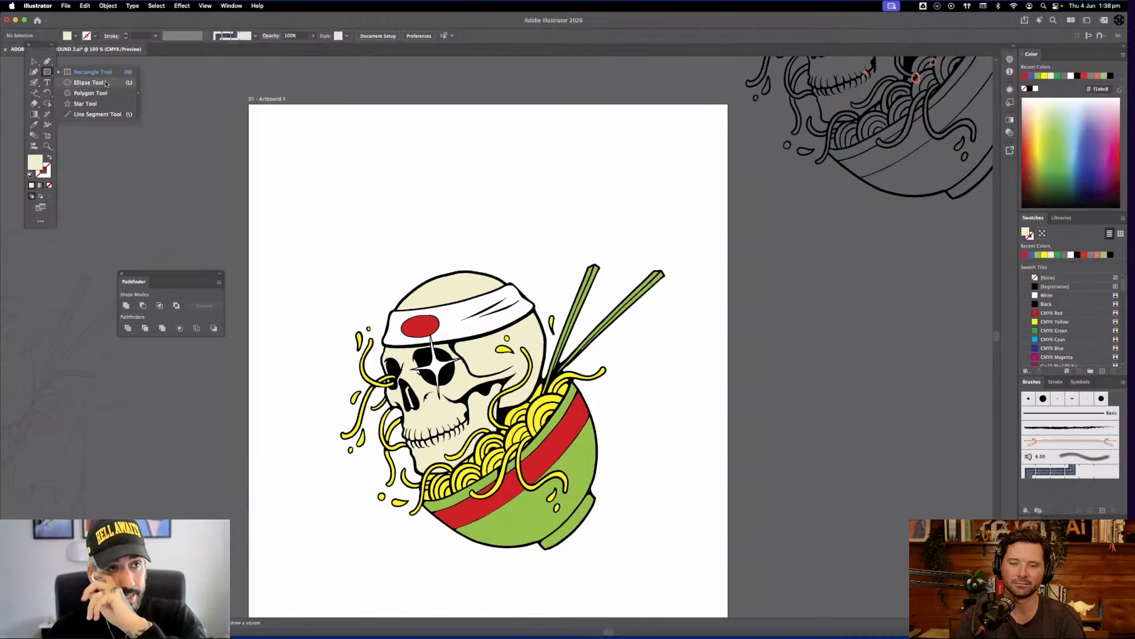
drag(107, 84, 107, 84)
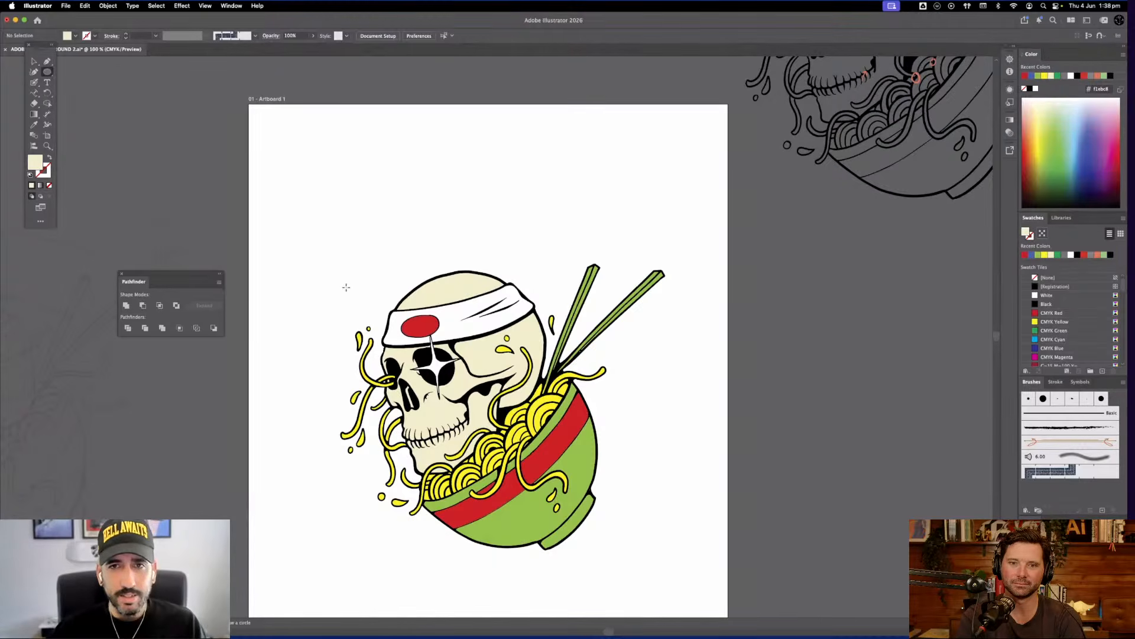
drag(343, 295, 604, 556)
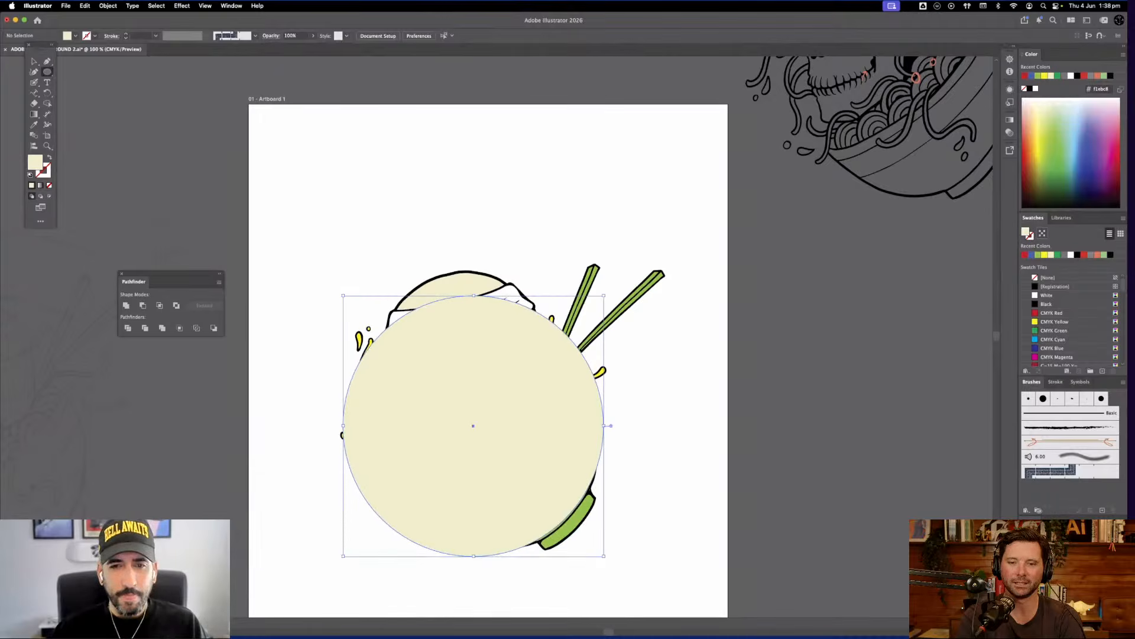
Fill the cream circle with blue and send it behind the skull and ramen bowl artwork
click(1032, 255)
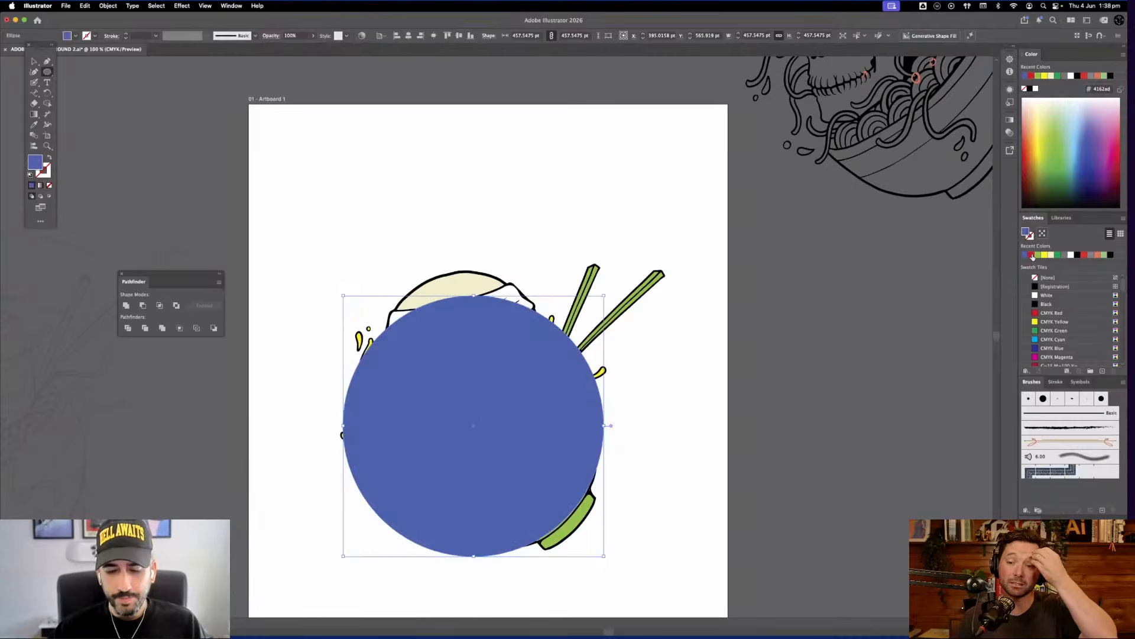
key(super+shift+bracketleft)
click(33, 60)
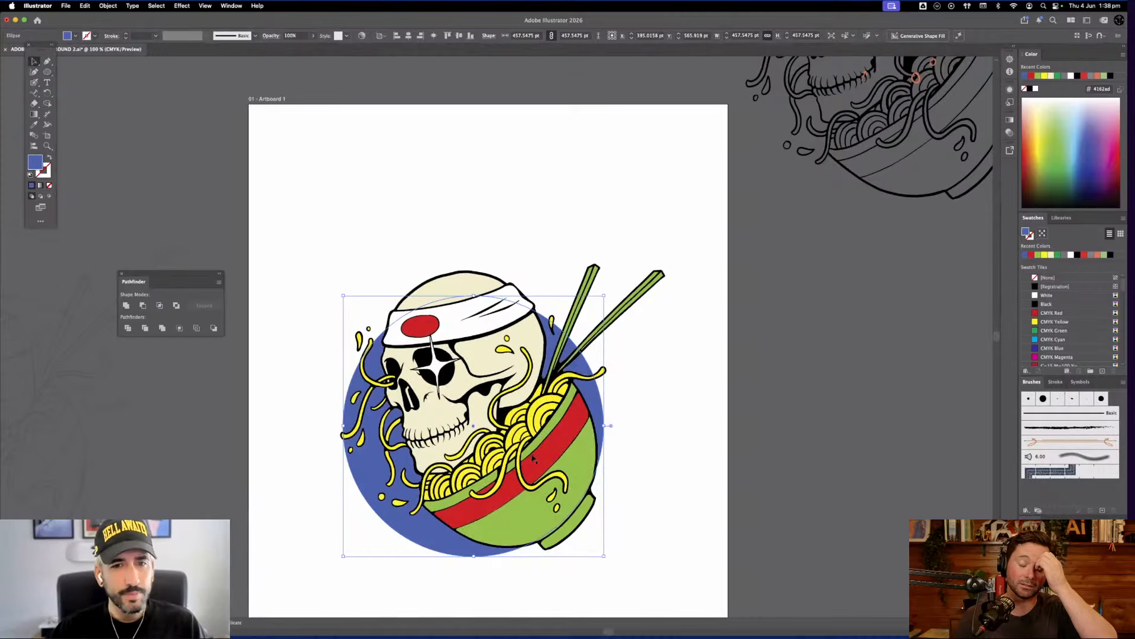
Move the blue circle slightly up and to the right behind the skull and bowl
drag(601, 424, 609, 407)
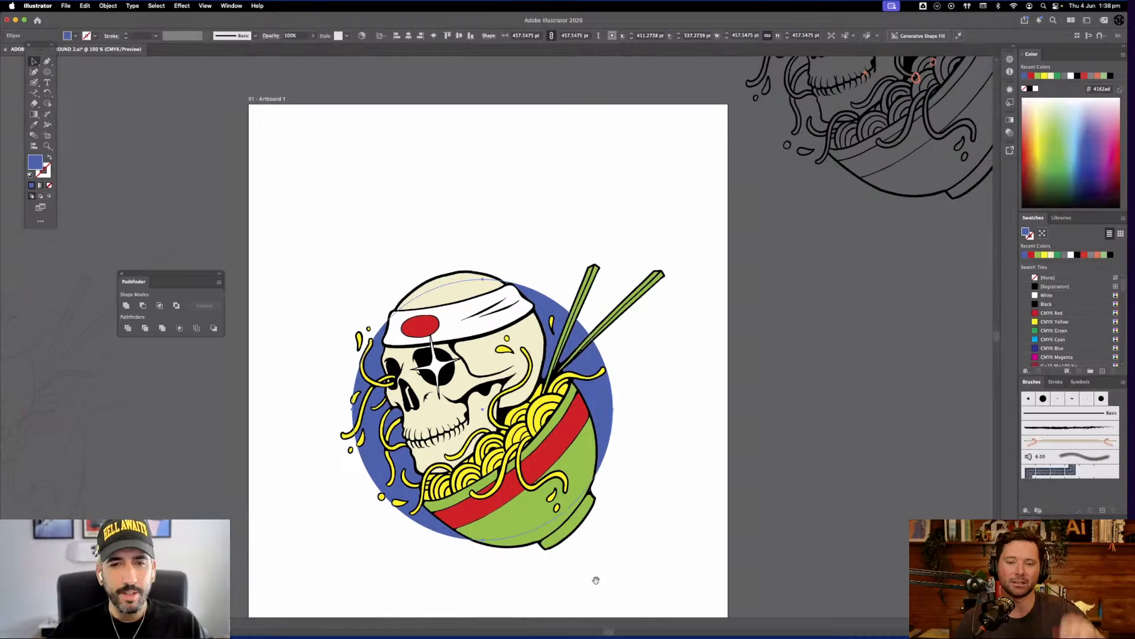
click(686, 459)
drag(681, 460, 690, 421)
click(615, 407)
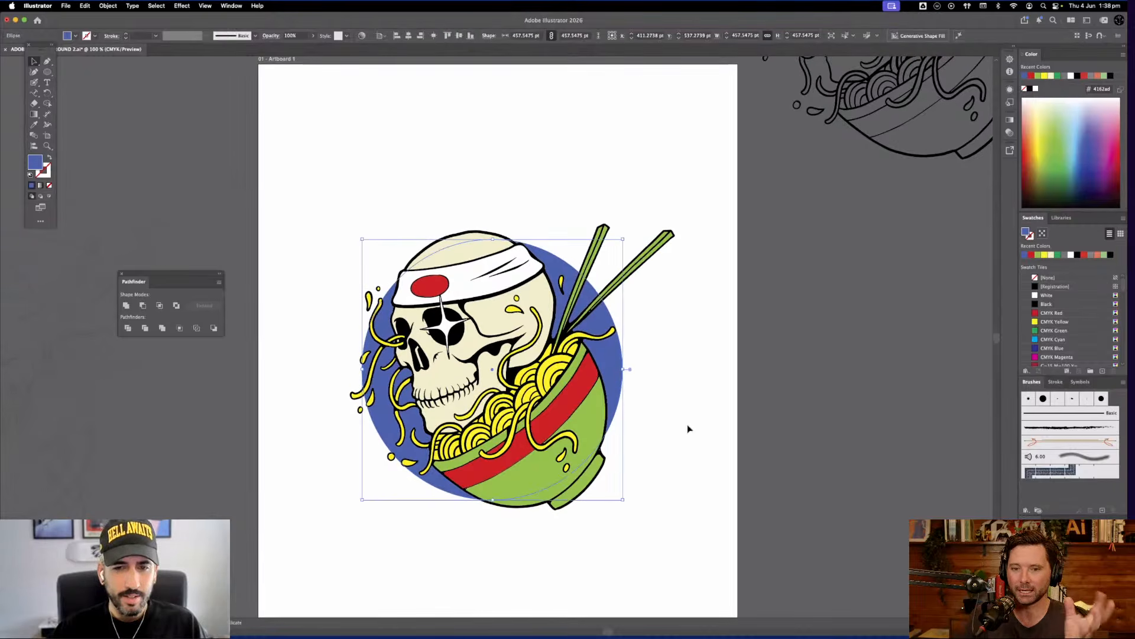
click(687, 428)
click(624, 391)
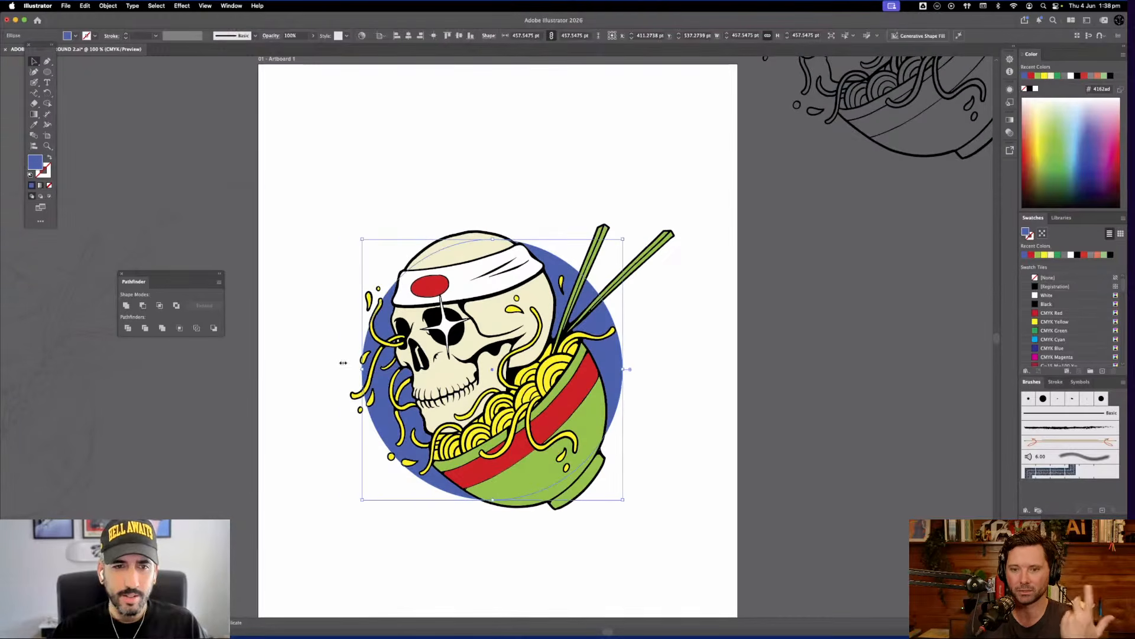
Stretch the blue circle into a wide oval about 539 pt wide and 432 pt tall behind the artwork
drag(343, 362, 342, 369)
drag(622, 369, 649, 369)
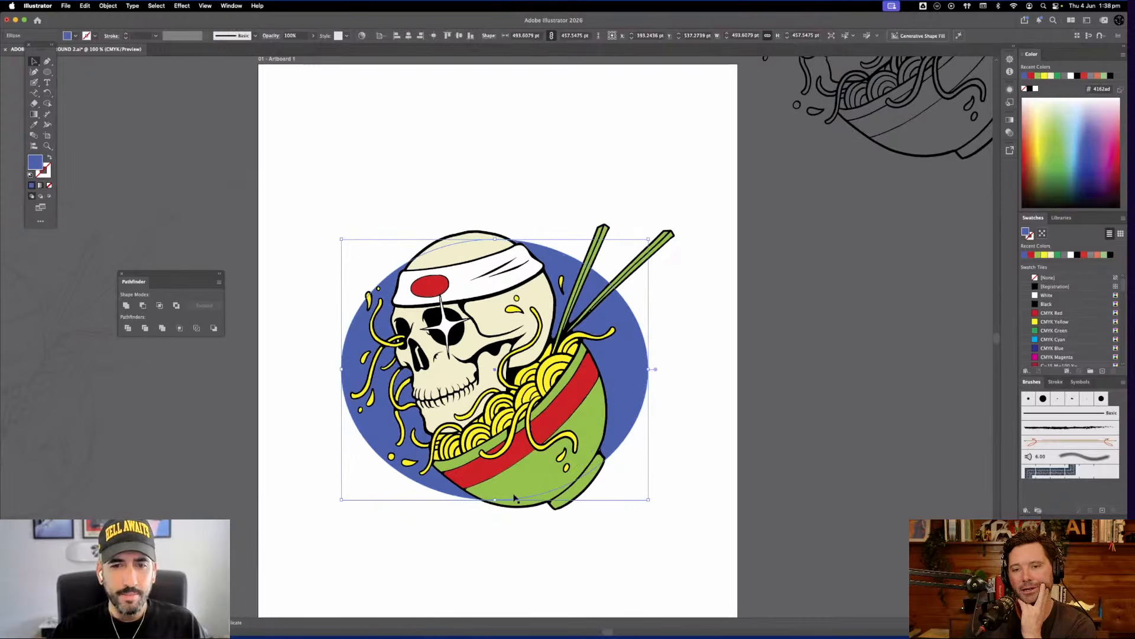
drag(495, 499, 495, 486)
scroll(494, 486, up, 3)
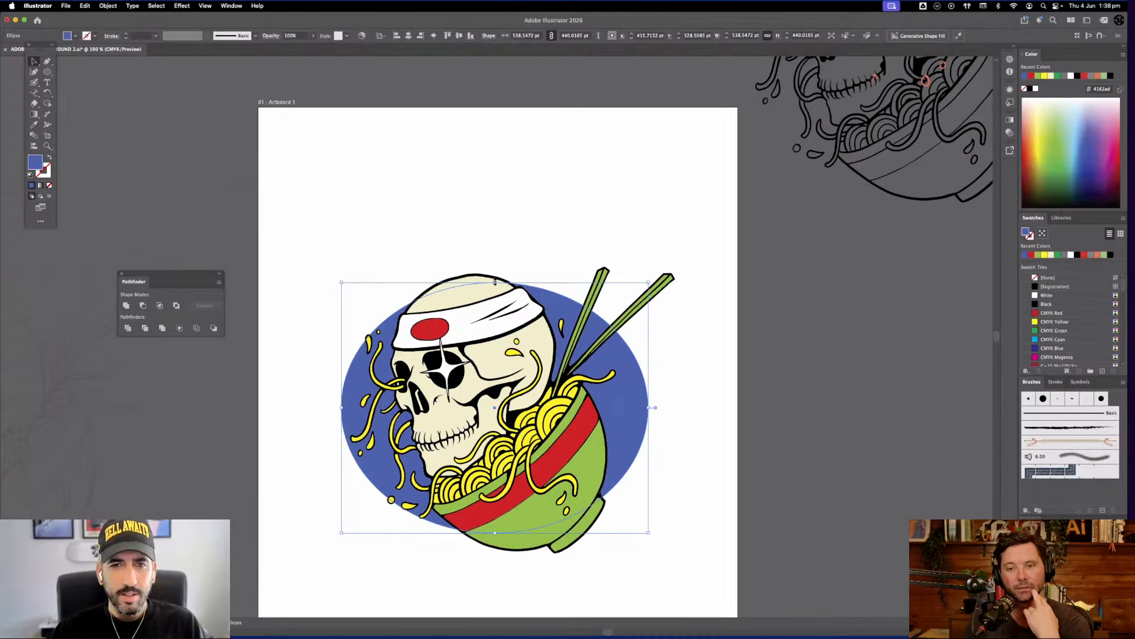
drag(495, 282, 496, 288)
click(669, 366)
scroll(670, 368, left, 2)
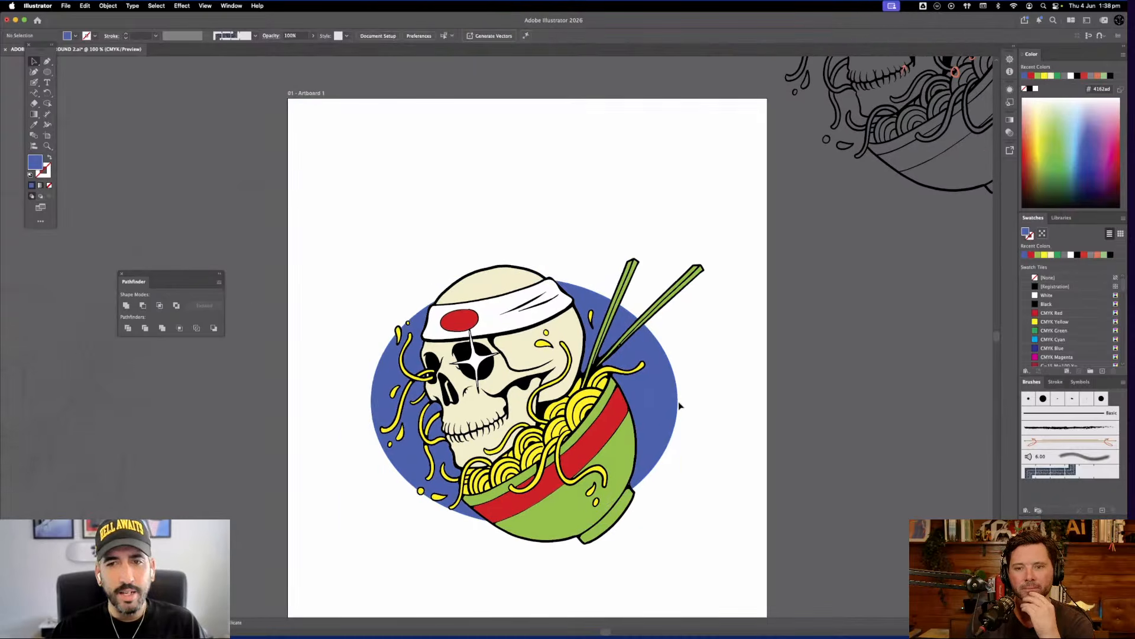
Nudge the blue oval slightly to the left, to a horizontal position of about 412 pt
click(674, 417)
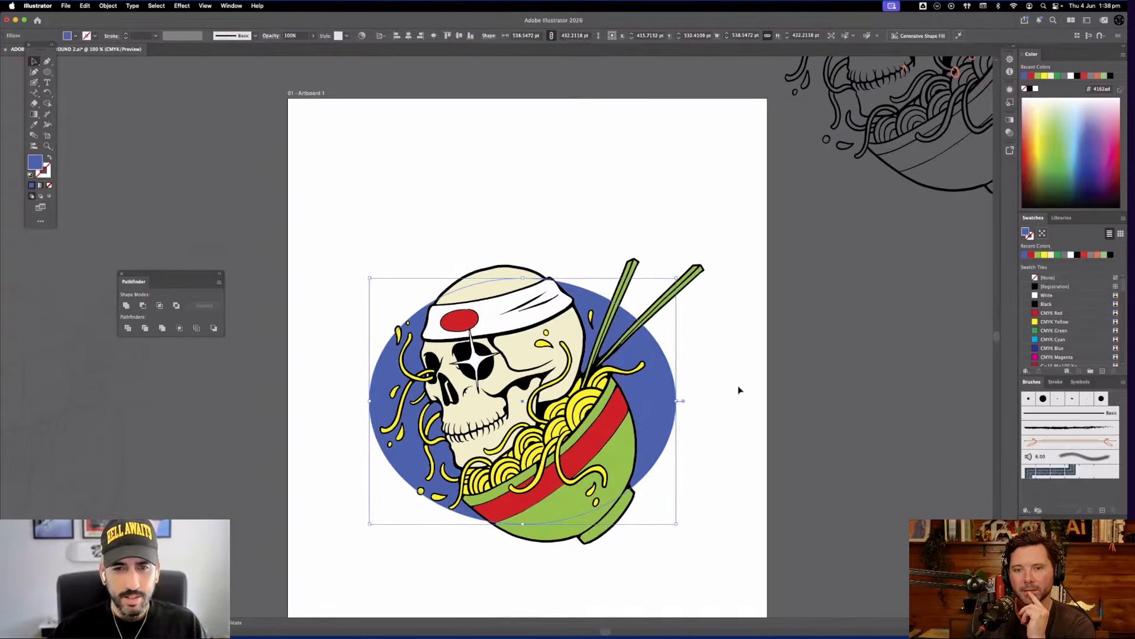
drag(720, 406, 667, 278)
click(760, 477)
Duplicate the blue oval and the green base silhouette beside the artwork and unite the copies into one shape
click(662, 399)
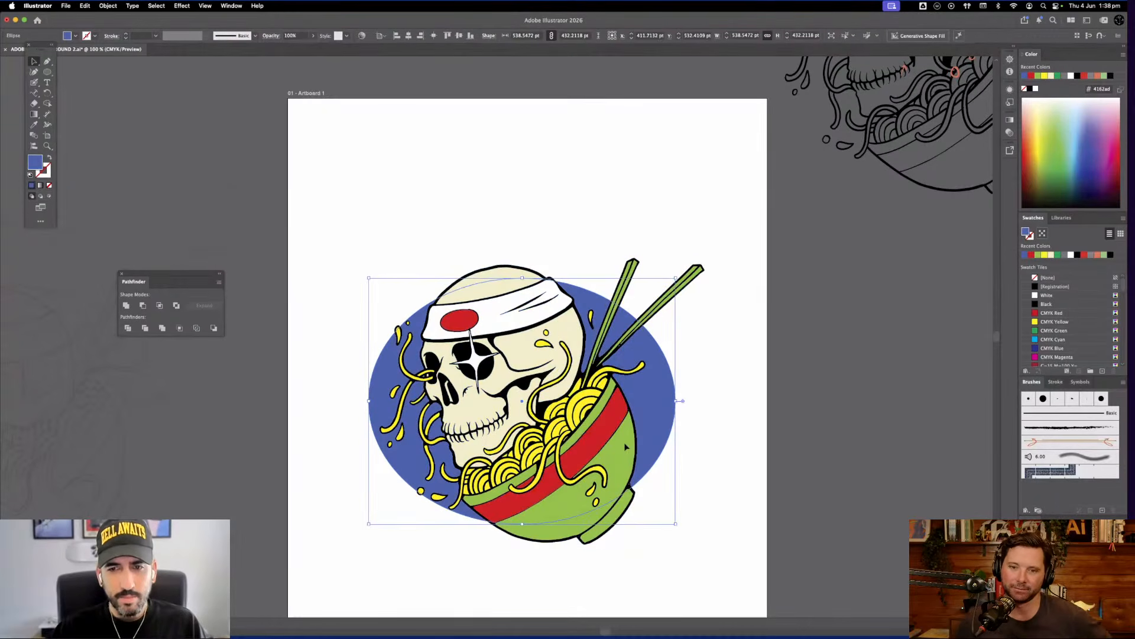
shift+click(626, 435)
drag(619, 461, 840, 453)
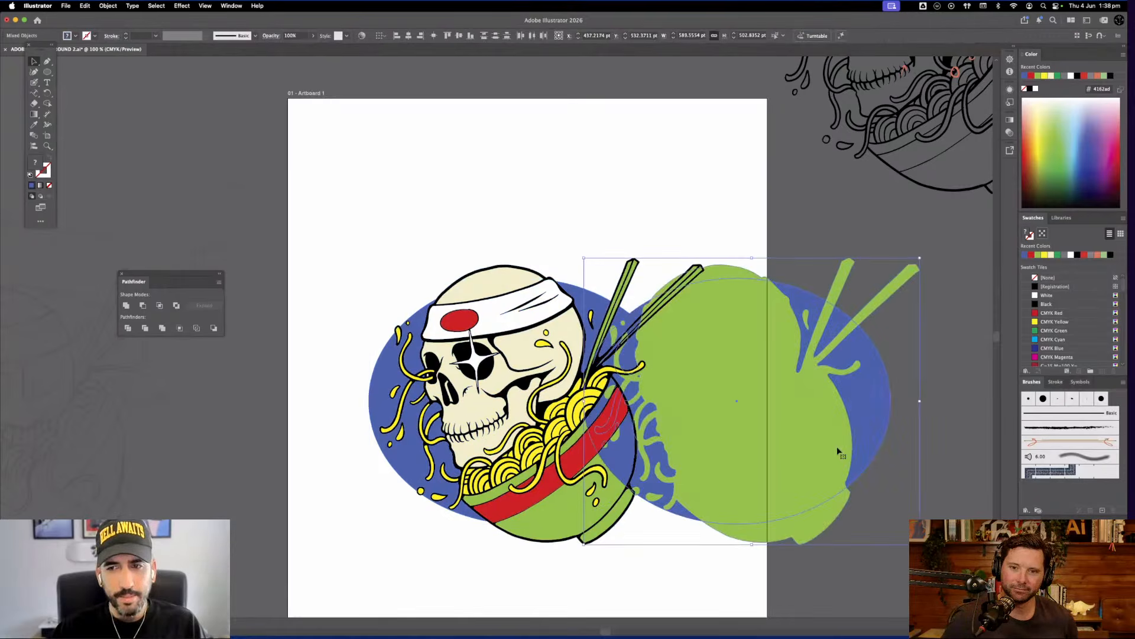
click(131, 306)
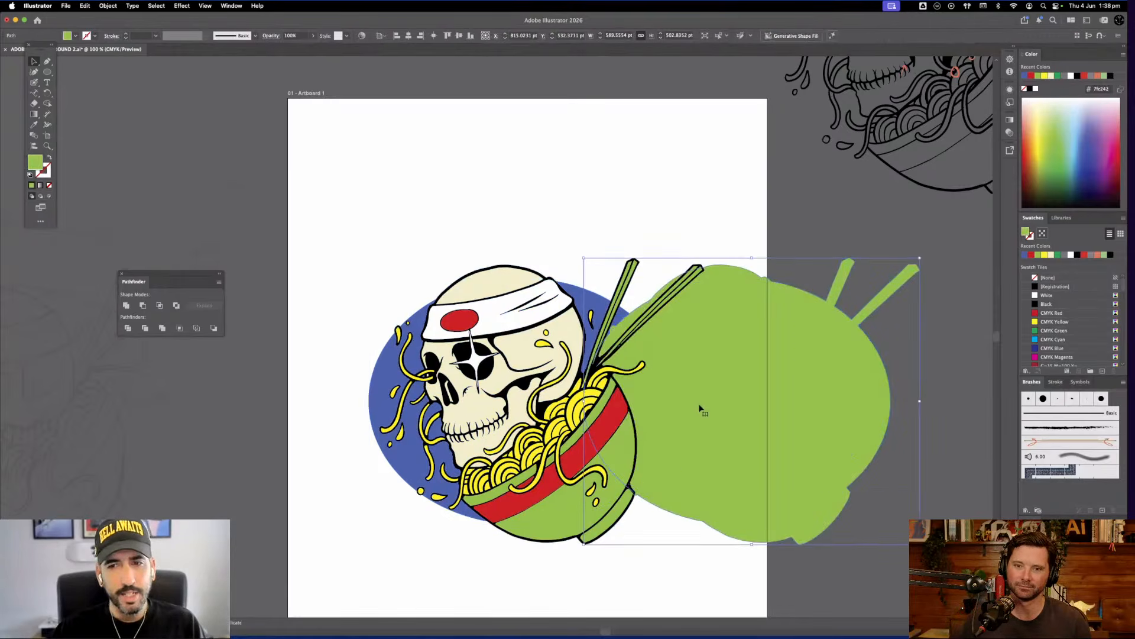
Align the united green silhouette with the original artwork and send it to the back
click(870, 520)
drag(847, 490, 632, 489)
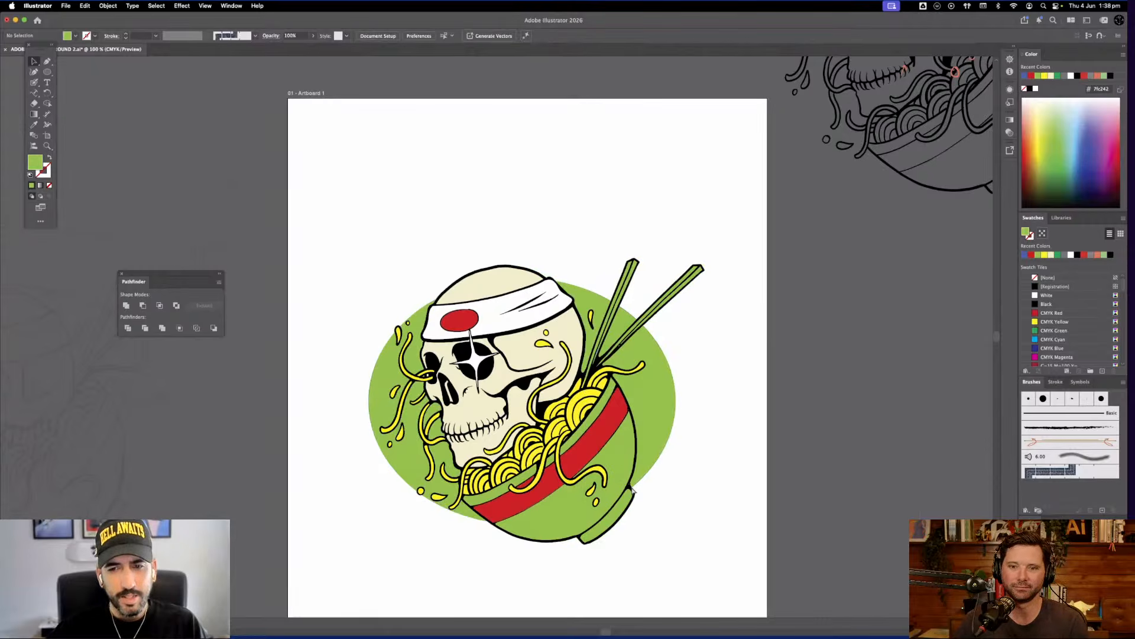
click(633, 490)
key(super+shift+bracketleft)
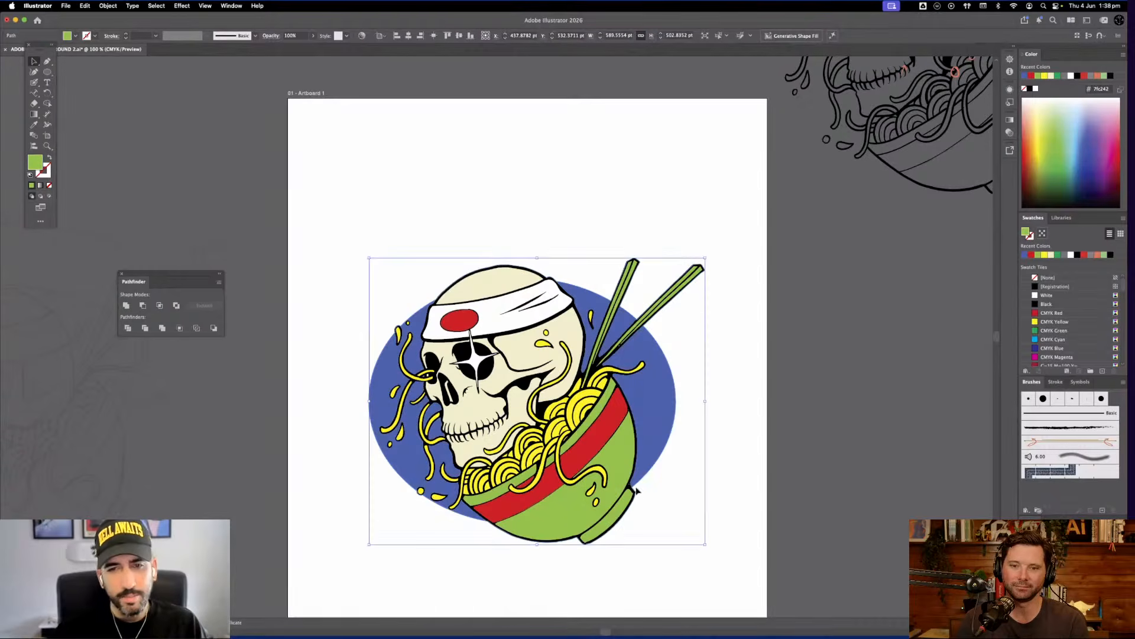
Give the united silhouette a black fill and a 13 pt black stroke to form an outer outline
click(45, 171)
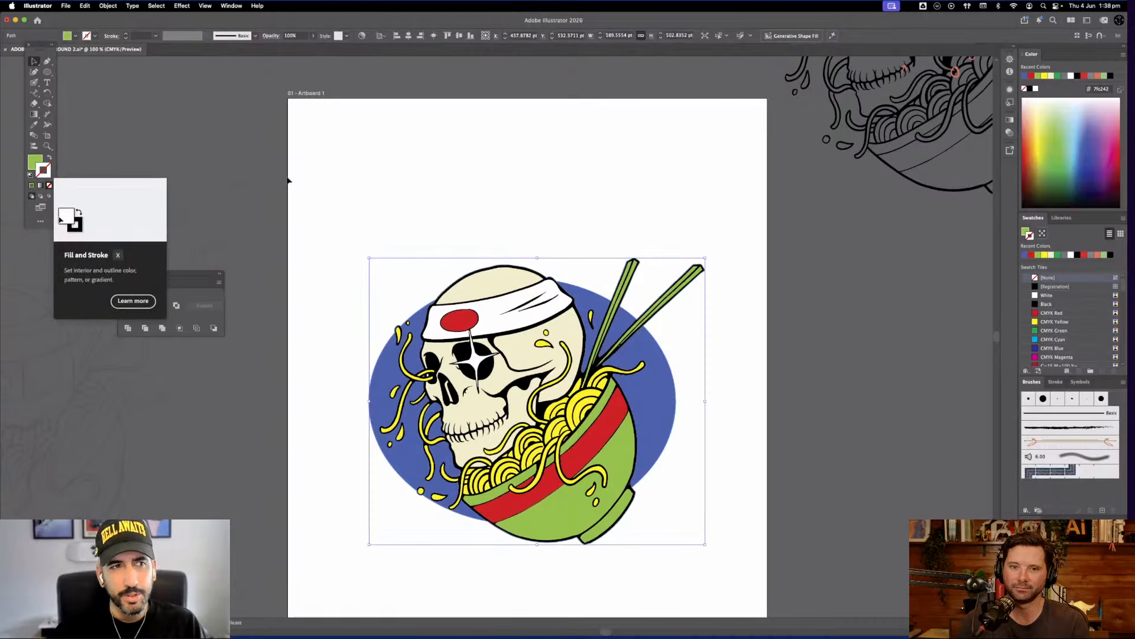
click(1075, 255)
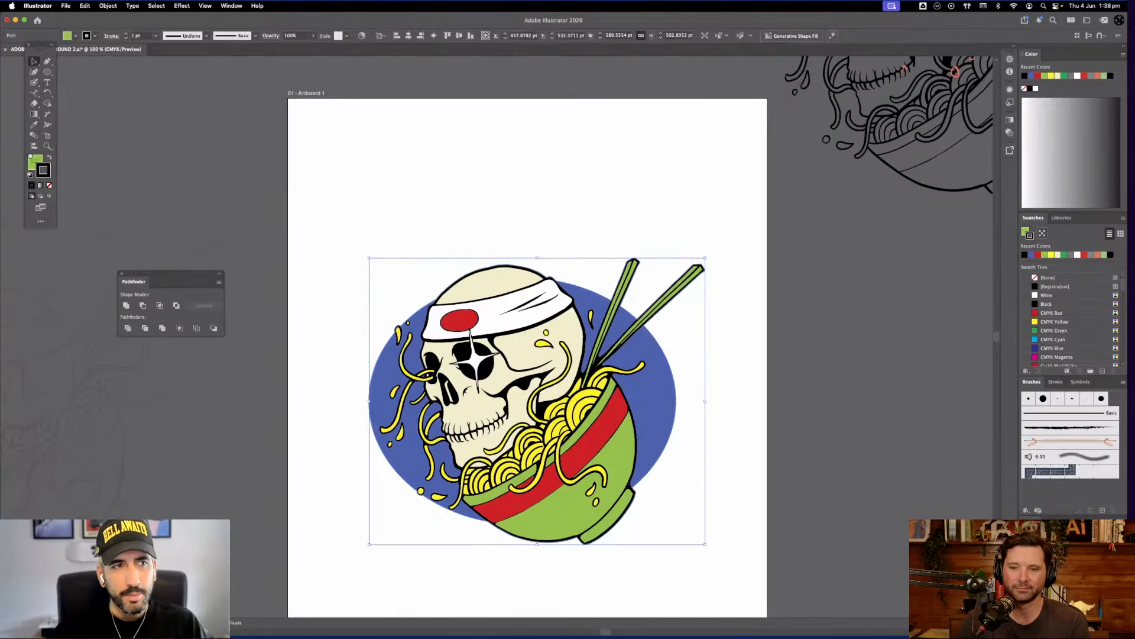
drag(44, 171, 35, 161)
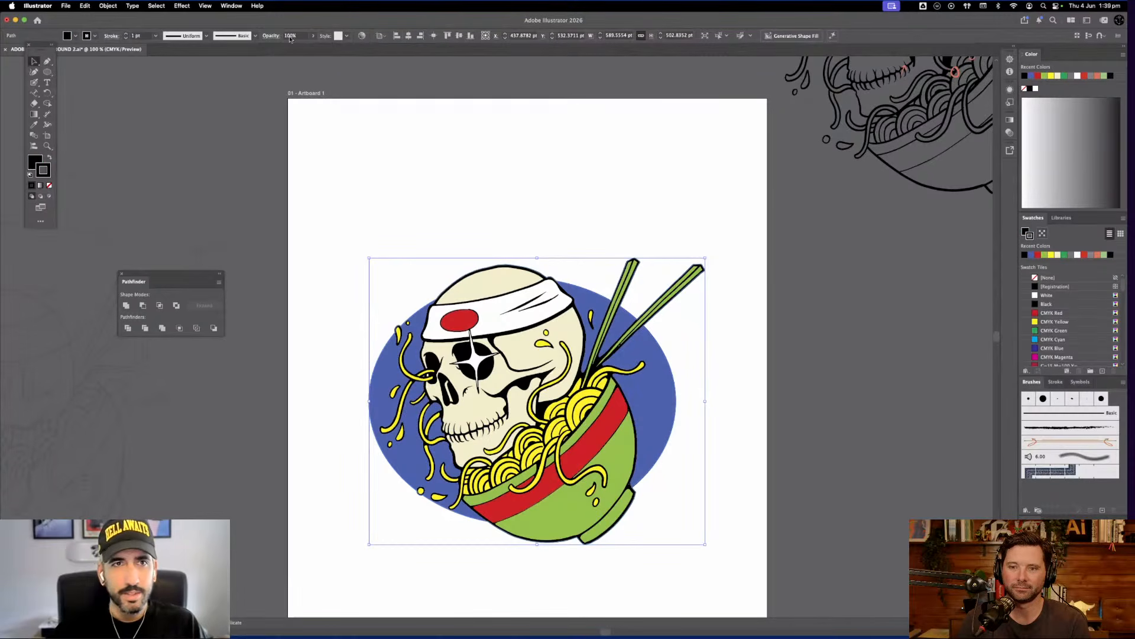
click(126, 34)
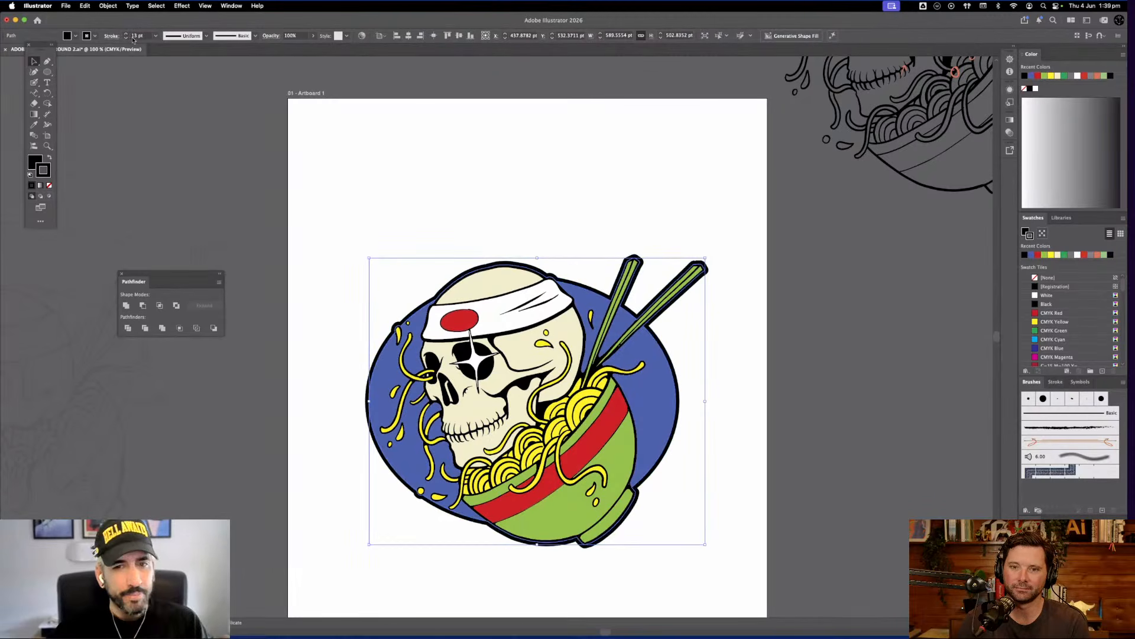
click(500, 210)
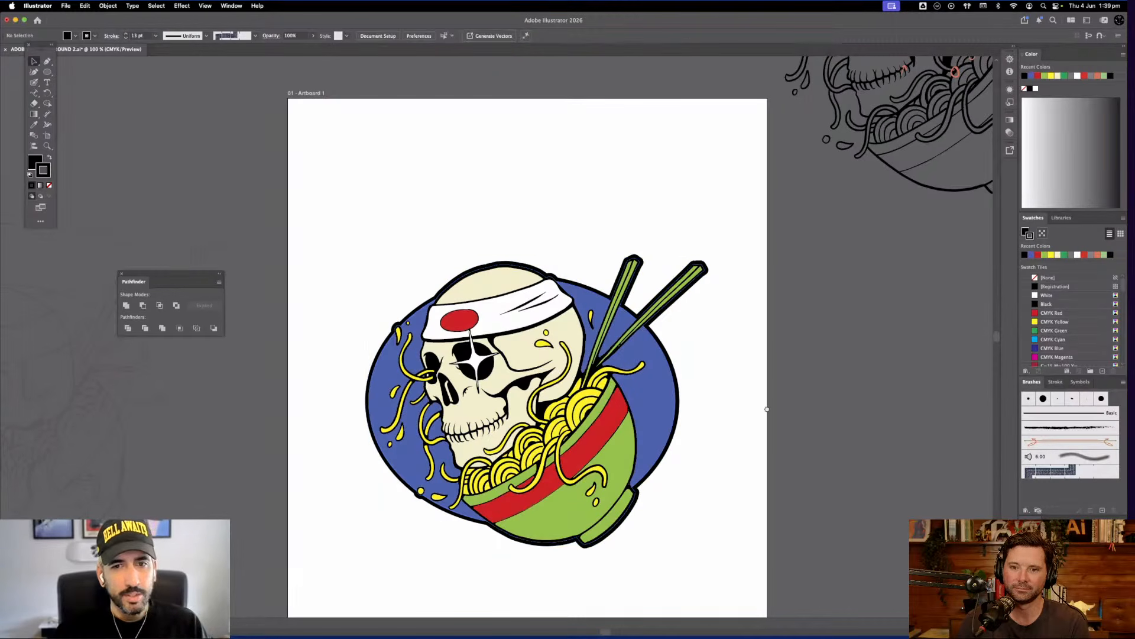
Recolour the blue background oval with a dark red fill and no stroke
scroll(767, 409, up, 3)
scroll(767, 408, left, 3)
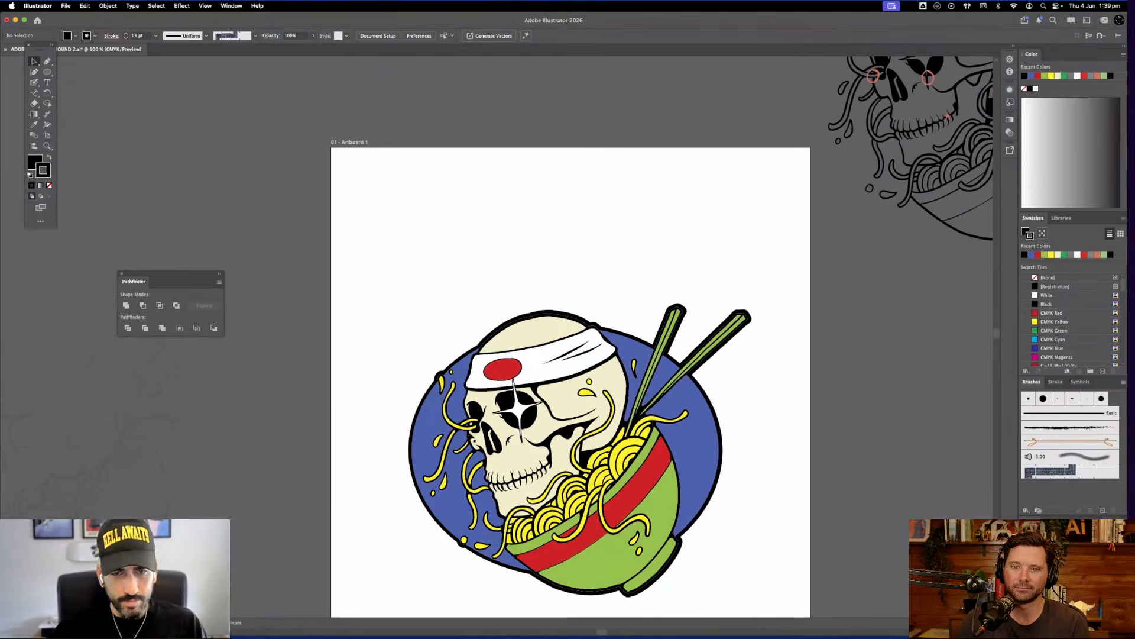
scroll(772, 341, down, 2)
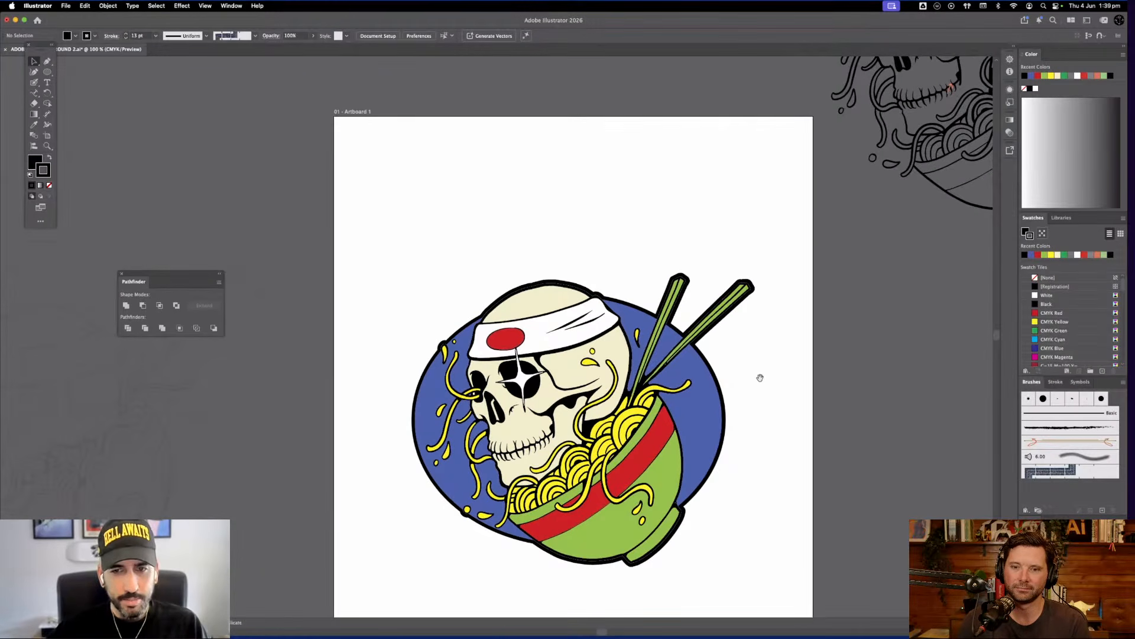
scroll(757, 375, up, 3)
click(678, 467)
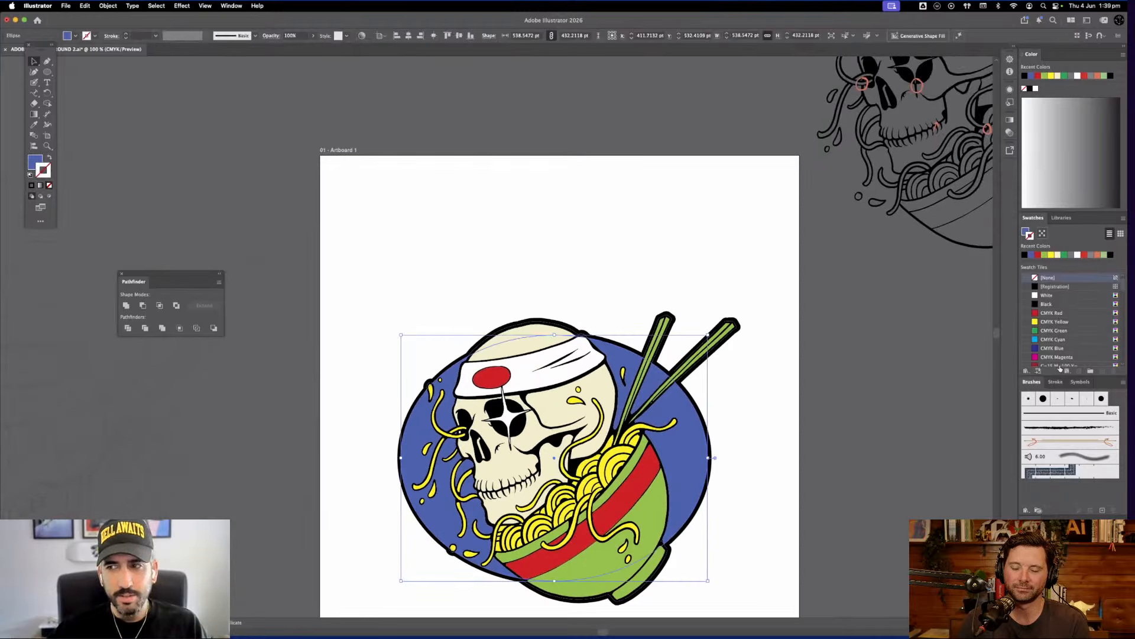
click(1051, 313)
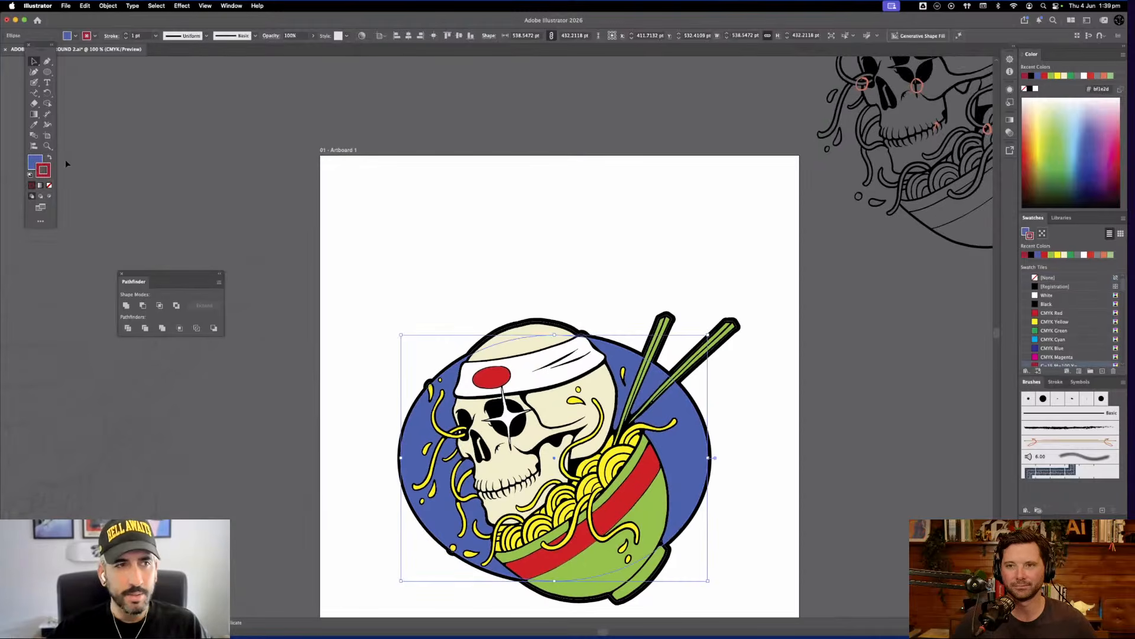
key(shift+x)
click(49, 186)
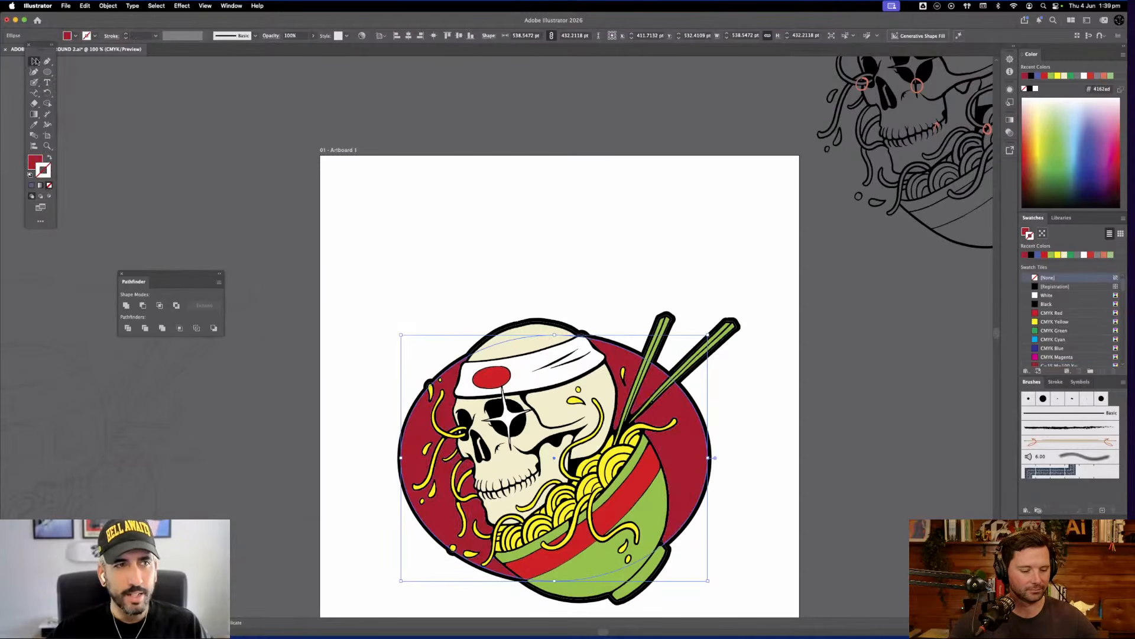
click(728, 391)
scroll(721, 396, down, 2)
Delete the thick black outline silhouette behind the artwork
click(686, 409)
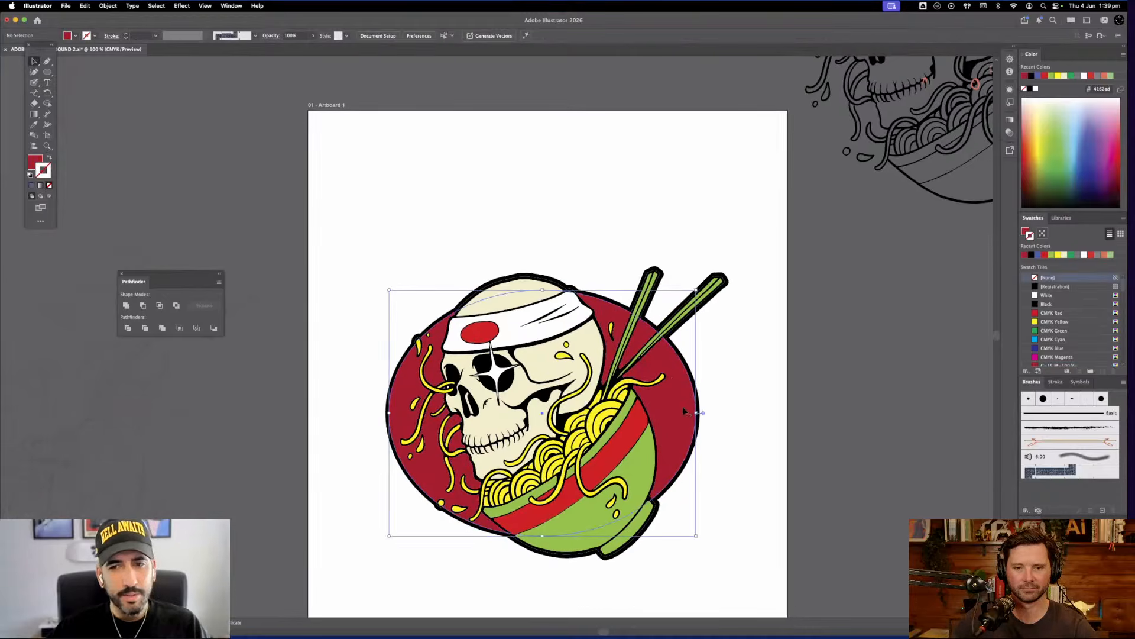
click(733, 409)
click(698, 409)
key(Delete)
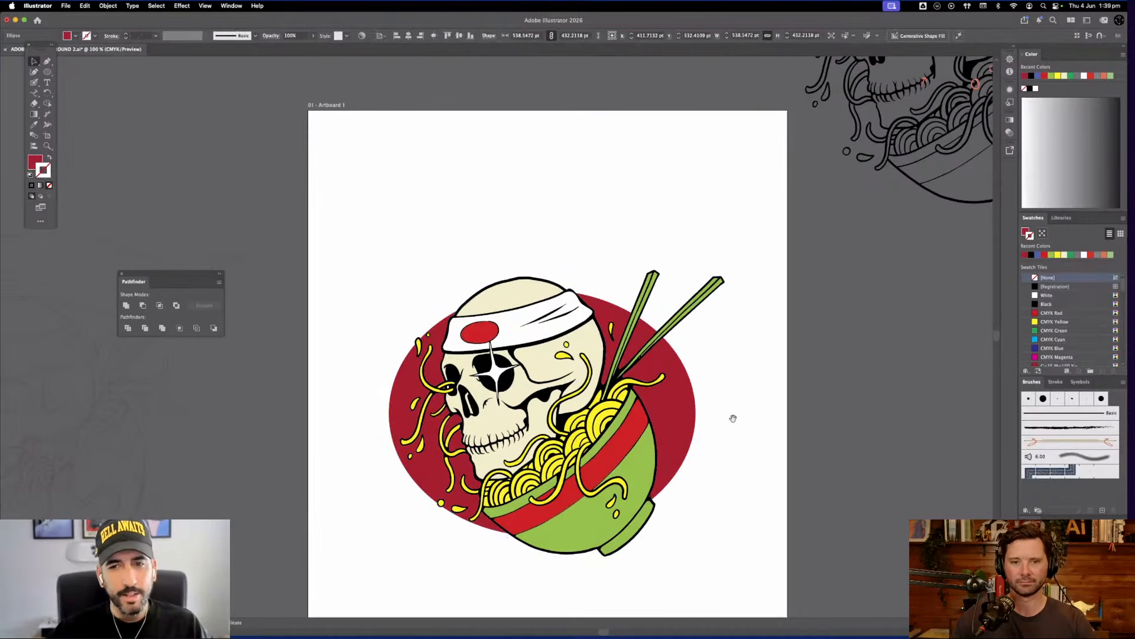
Duplicate the entire illustration with its red oval beside the artboard and scale the copy down to thumbnail size
scroll(757, 514, up, 1)
drag(358, 266, 356, 260)
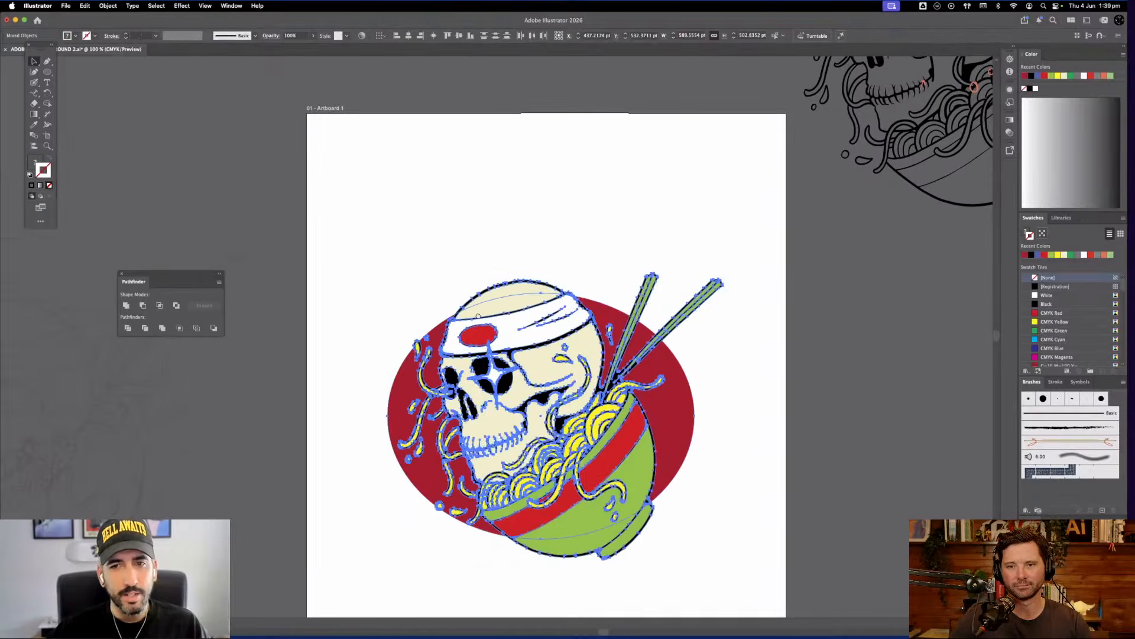
scroll(416, 422, right, 5)
scroll(415, 422, down, 1)
drag(854, 407, 857, 406)
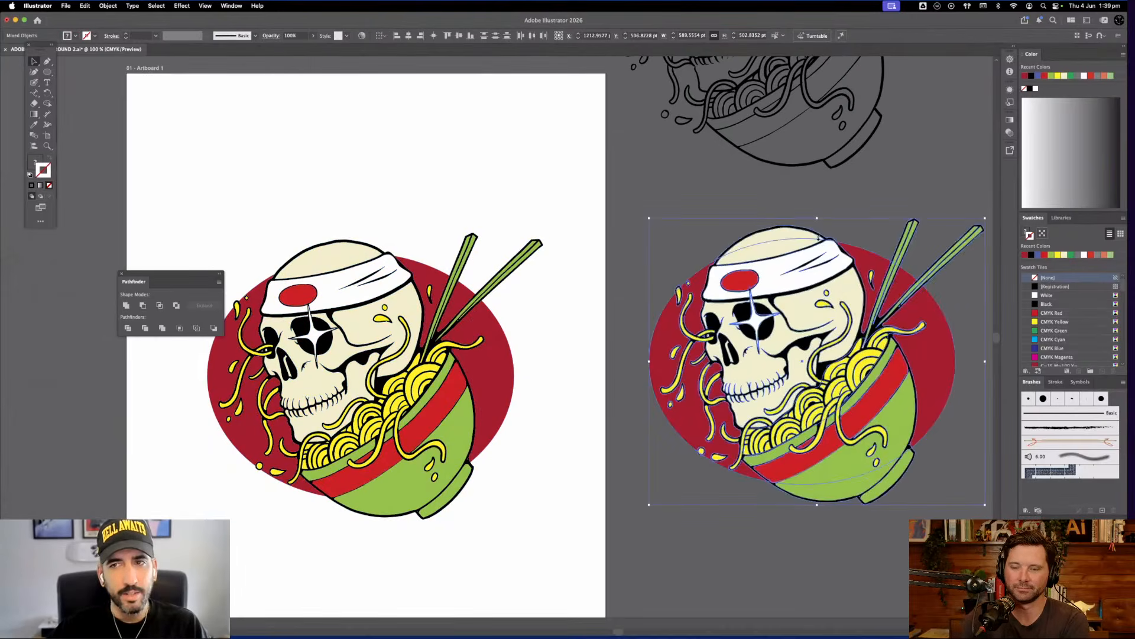
drag(819, 217, 822, 329)
click(815, 293)
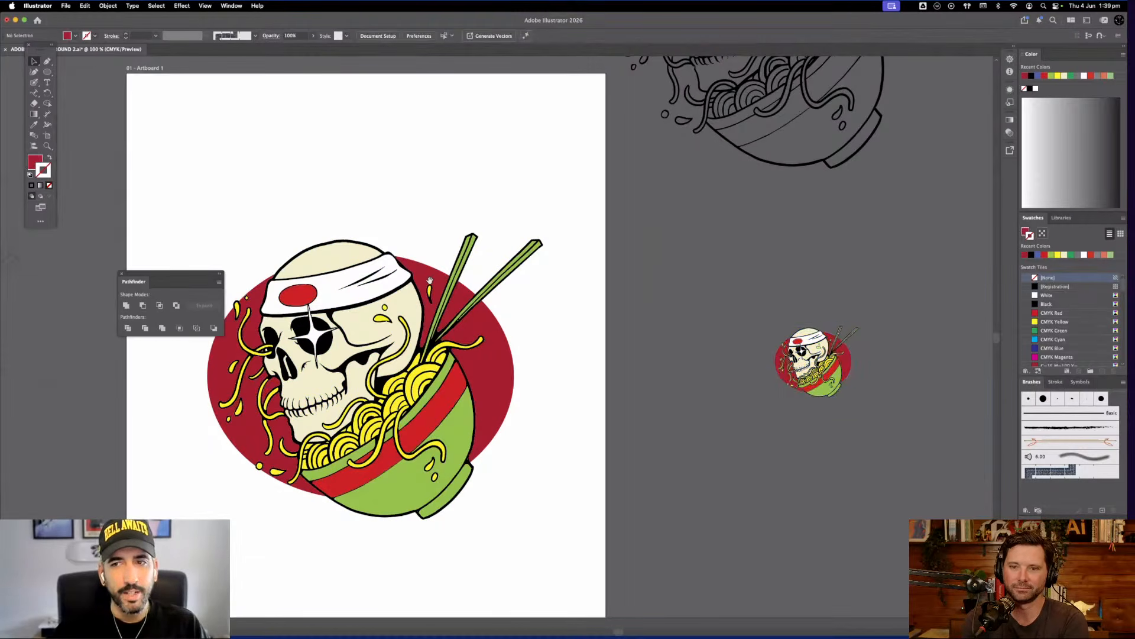
Enlarge the red oval on the artboard proportionally from its centre to about 556 pt wide and 446 pt tall
scroll(429, 280, left, 10)
scroll(430, 280, up, 5)
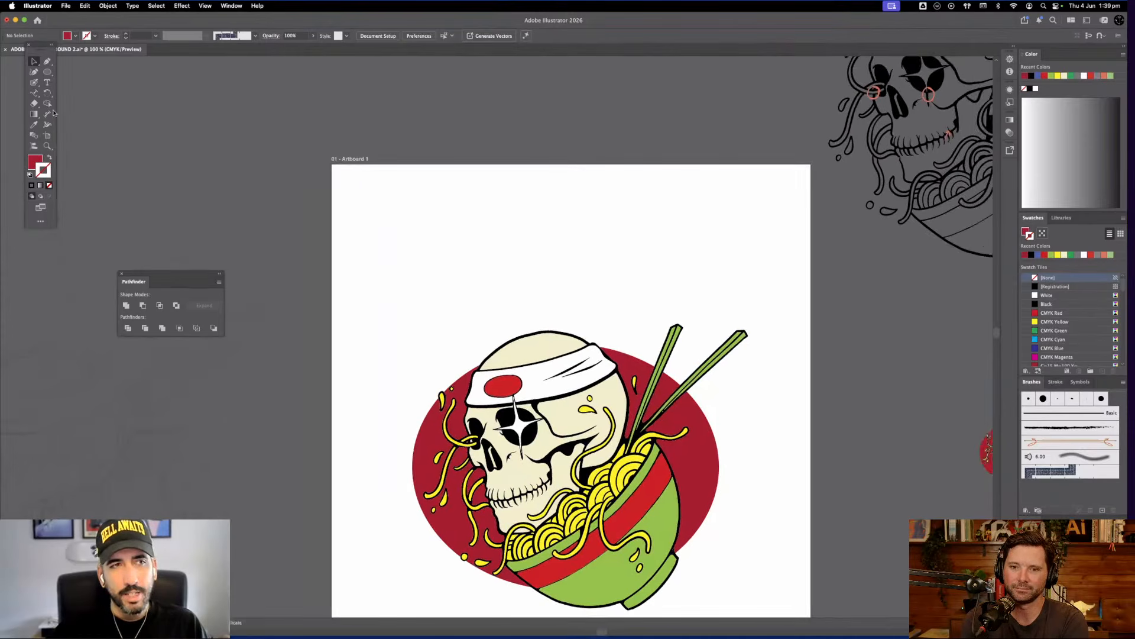
drag(49, 72, 89, 82)
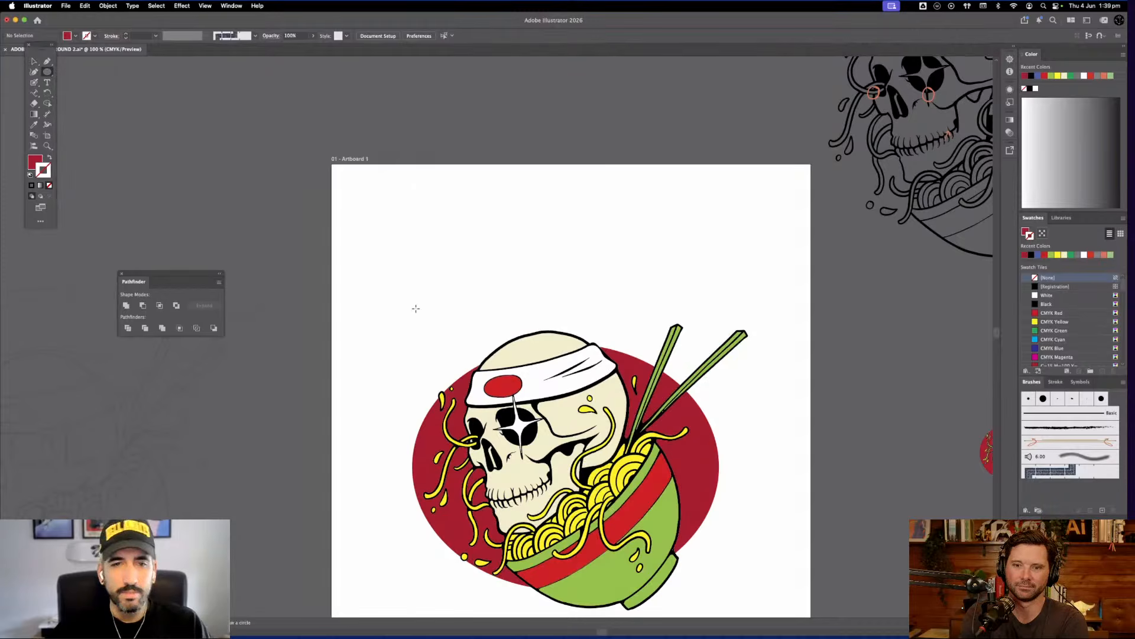
click(30, 61)
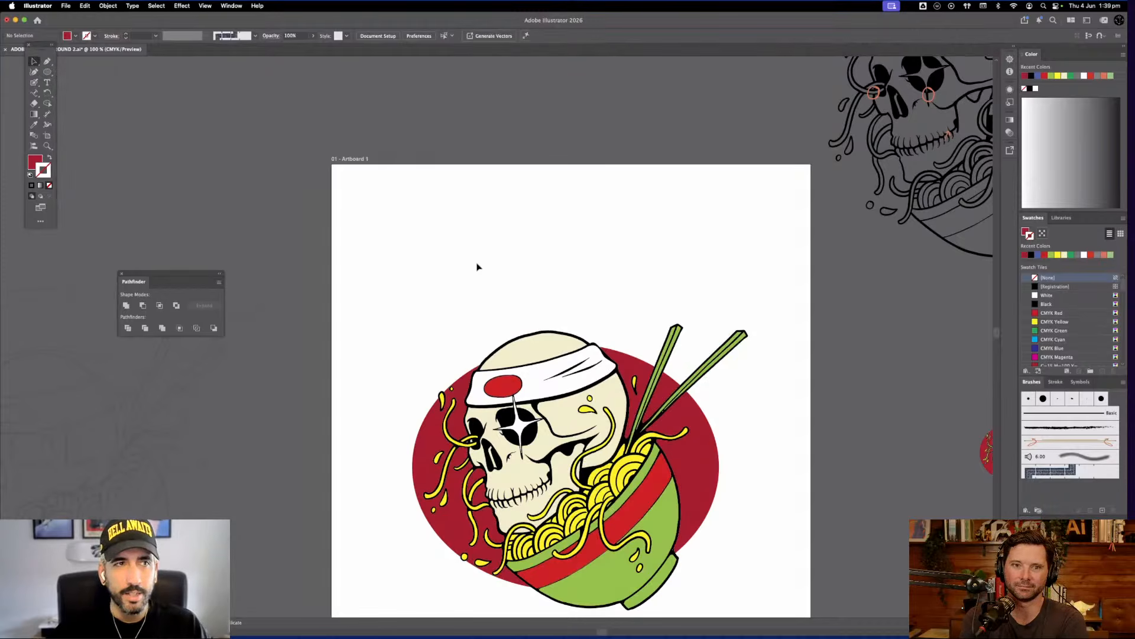
click(430, 451)
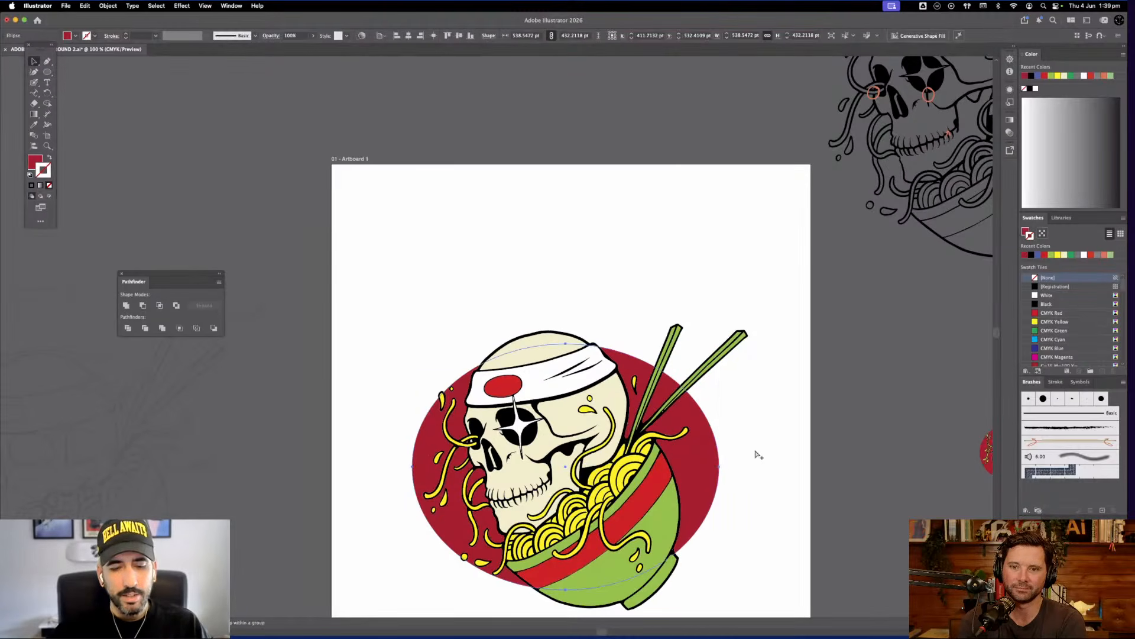
key(v)
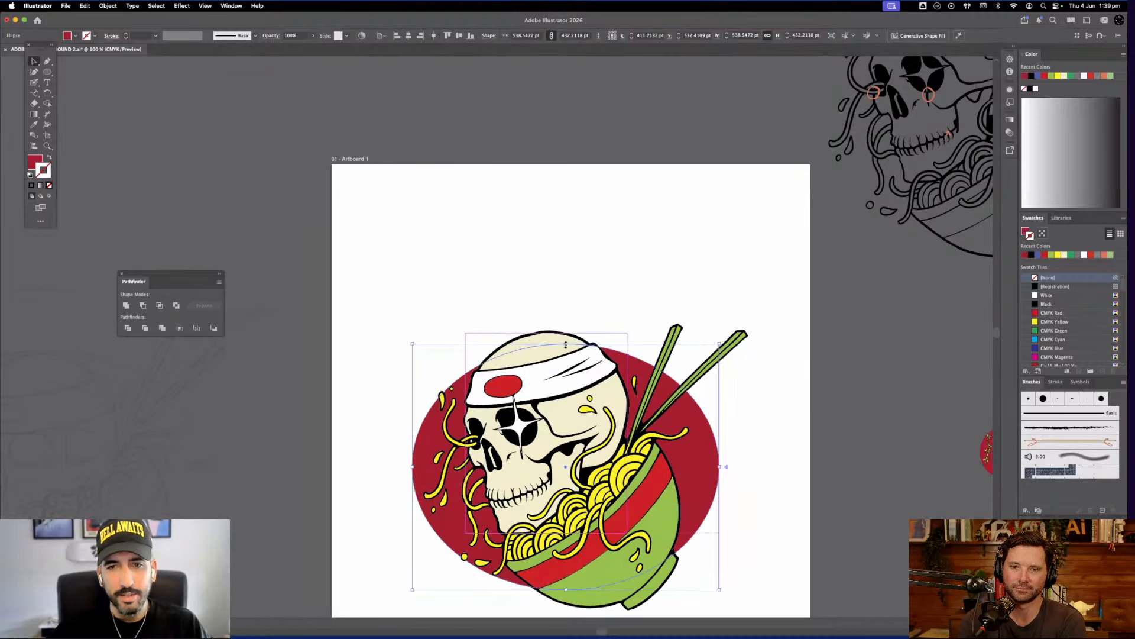
drag(566, 344, 566, 339)
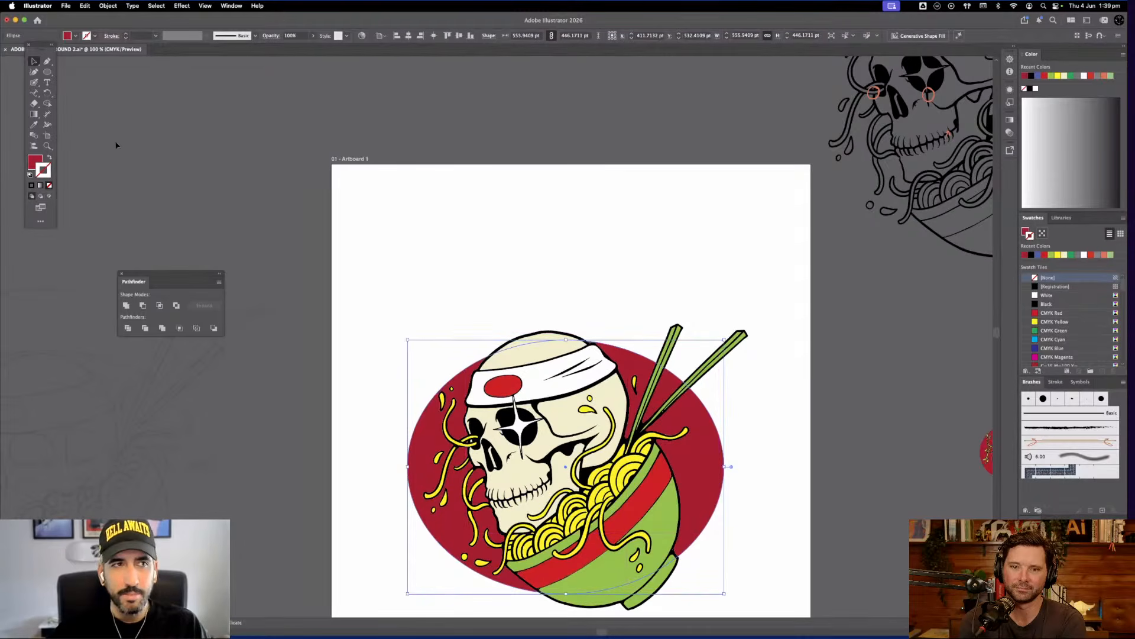
Add the word REAPER as type on the path of the enlarged oval, starting at its upper-left edge
click(34, 92)
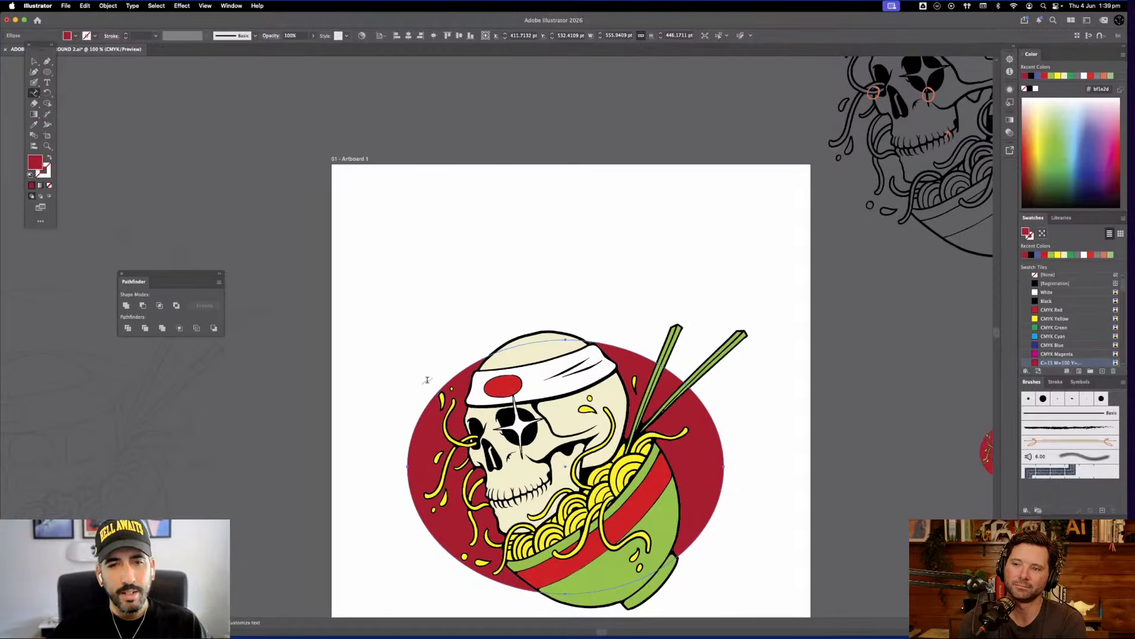
click(432, 396)
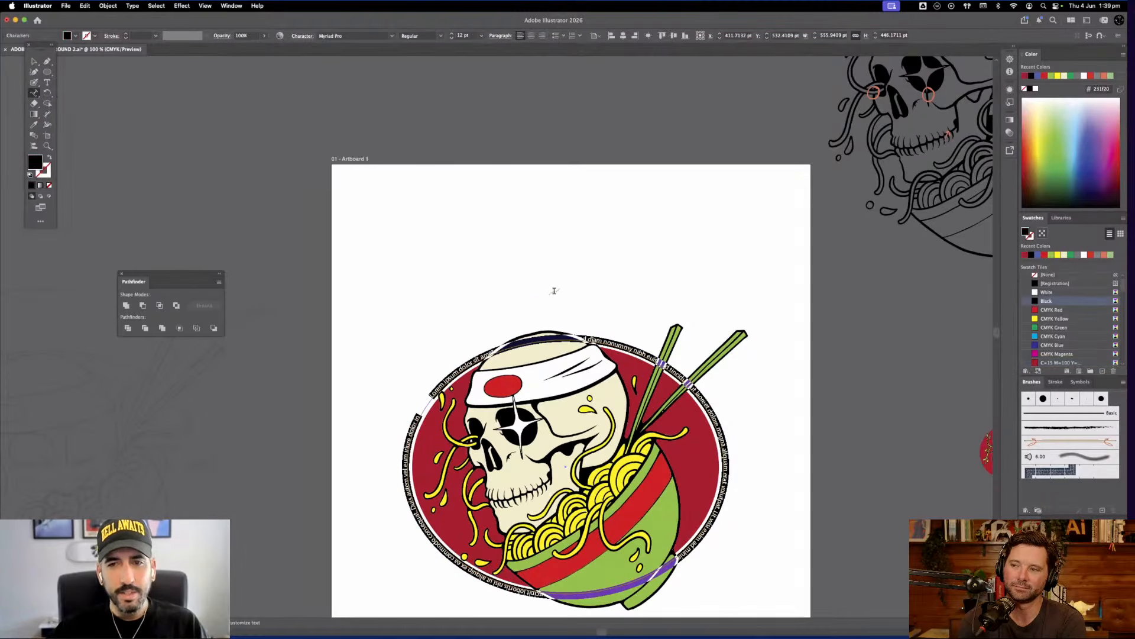
key(super+z)
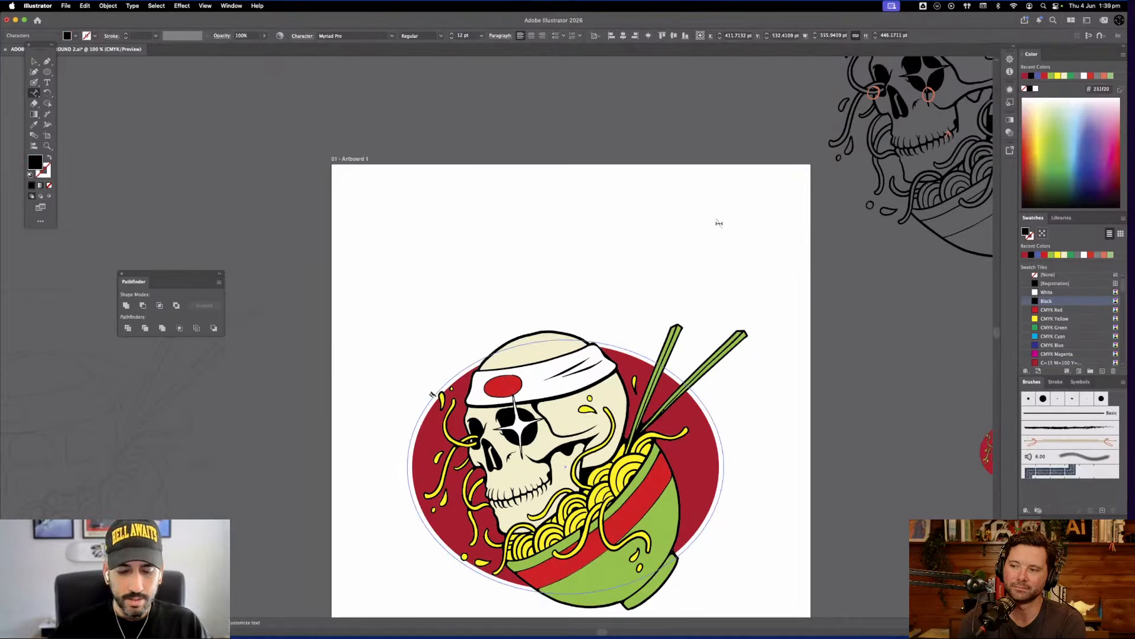
key(Escape)
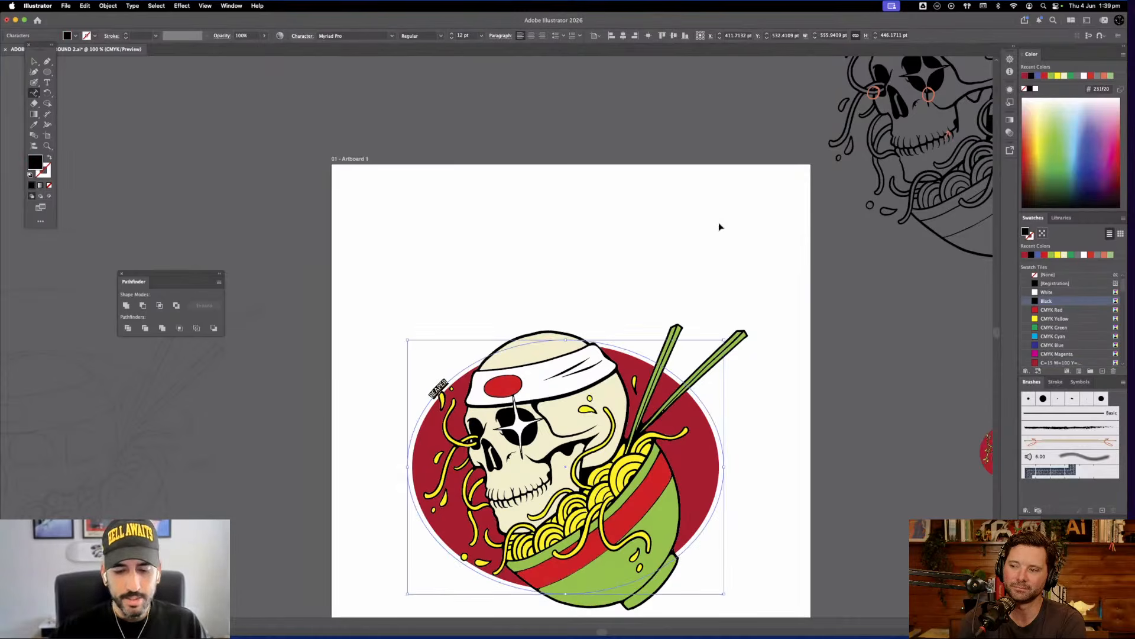
Enlarge the REAPER path text to 182 pt so it arches over the skull, and leave it deselected
key(super+shift+period)
key(super+shift+period)
key(super+shift+period)
key(super+shift+period)
key(super+shift+period)
key(super+shift+period)
key(super+shift+period)
key(super+shift+period)
key(super+shift+period)
key(super+shift+period)
key(super+shift+period)
key(super+shift+period)
key(super+shift+period)
key(super+shift+period)
key(super+shift+period)
key(super+shift+period)
key(super+shift+period)
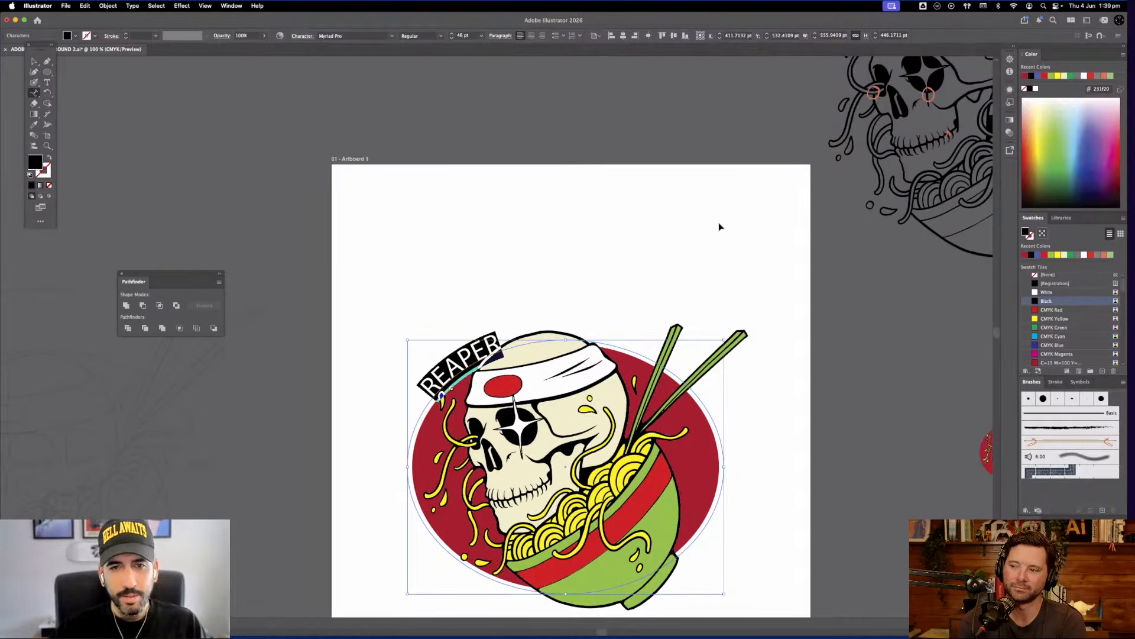
key(super+shift+period)
key(super+shift+period)
key(super+shift+period)
key(super+shift+period)
key(super+shift+period)
key(super+shift+period)
key(super+shift+period)
key(super+shift+period)
key(super+shift+period)
key(super+shift+period)
key(super+shift+period)
key(super+shift+period)
key(super+shift+period)
key(super+shift+period)
key(super+shift+period)
key(super+shift+period)
key(super+shift+period)
key(super+shift+period)
key(super+shift+period)
key(super+shift+period)
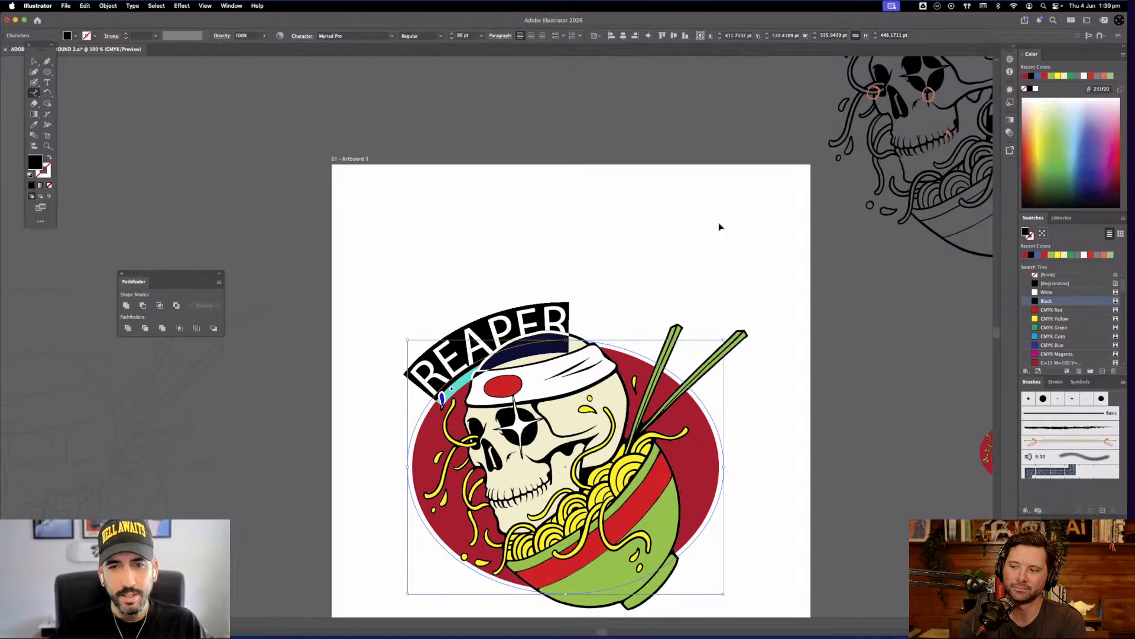
key(super+shift+period)
key(super+shift+period)
key(super+shift+period)
key(super+shift+period)
key(super+shift+period)
key(super+shift+period)
key(super+shift+period)
key(super+shift+period)
key(super+shift+period)
key(super+shift+period)
key(super+shift+period)
key(super+shift+period)
key(super+shift+period)
key(super+shift+period)
key(super+shift+period)
key(super+shift+period)
key(super+shift+period)
key(super+shift+period)
key(super+shift+period)
key(super+shift+period)
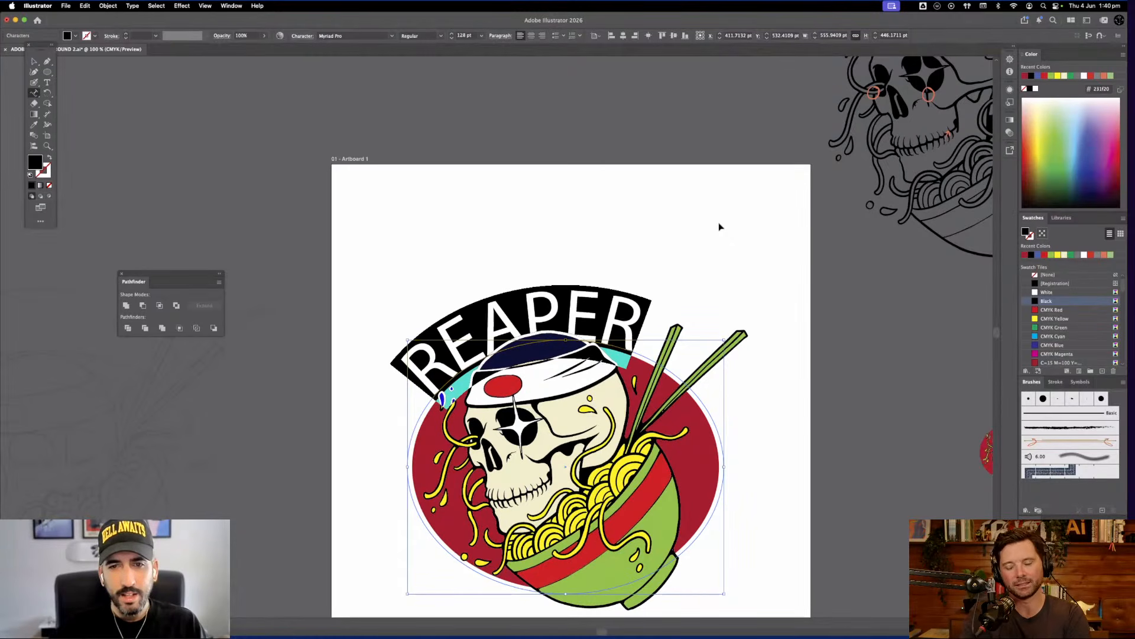
key(super+shift+period)
key(super+shift+period)
key(super+shift+period)
key(super+shift+period)
key(super+shift+period)
key(super+shift+period)
key(super+shift+period)
key(super+shift+period)
key(super+shift+period)
key(super+shift+period)
key(super+shift+period)
key(super+shift+period)
key(super+shift+period)
key(super+shift+period)
key(super+shift+period)
key(super+shift+period)
key(super+shift+period)
key(super+shift+period)
key(super+shift+period)
key(super+shift+period)
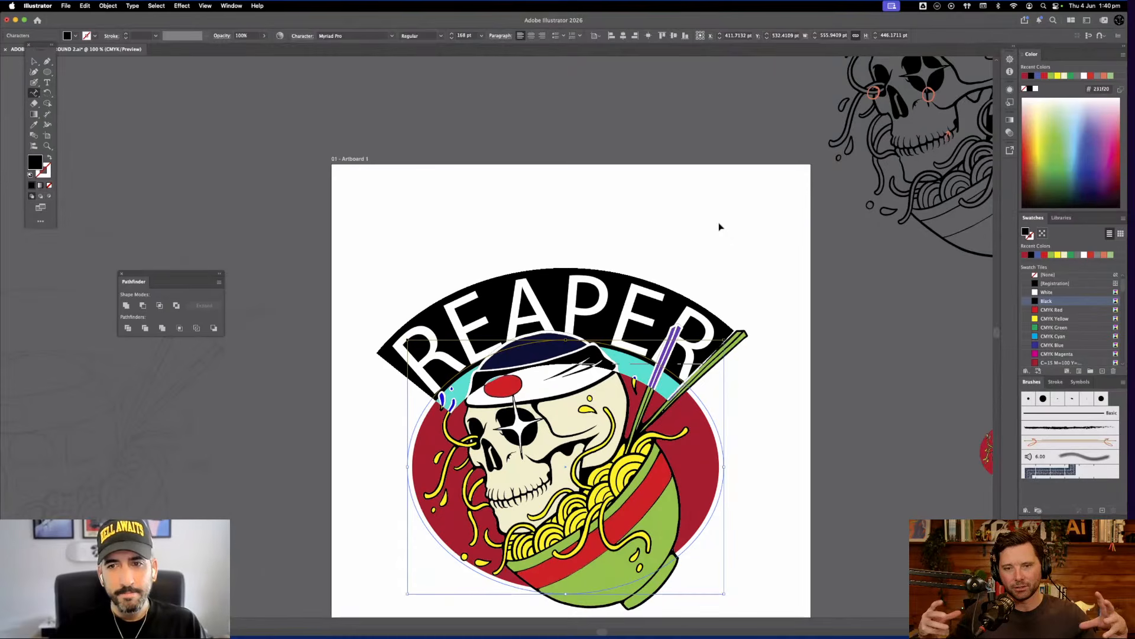
key(super+shift+period)
key(super+shift+period)
key(super+shift+period)
key(super+shift+period)
key(super+shift+period)
key(super+shift+period)
key(super+shift+period)
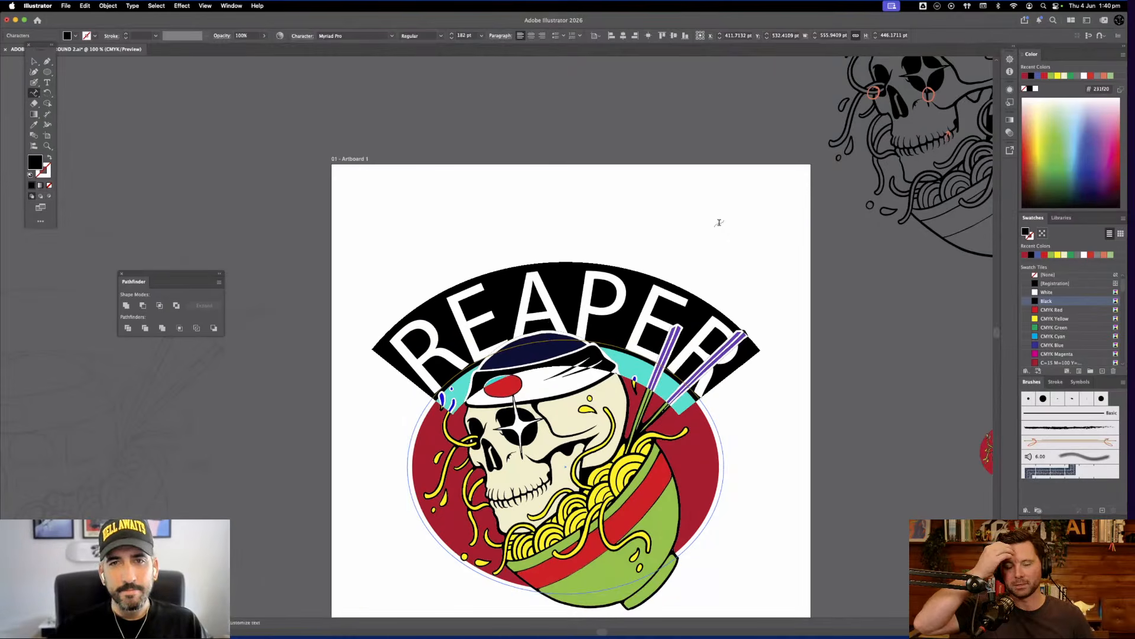
click(33, 62)
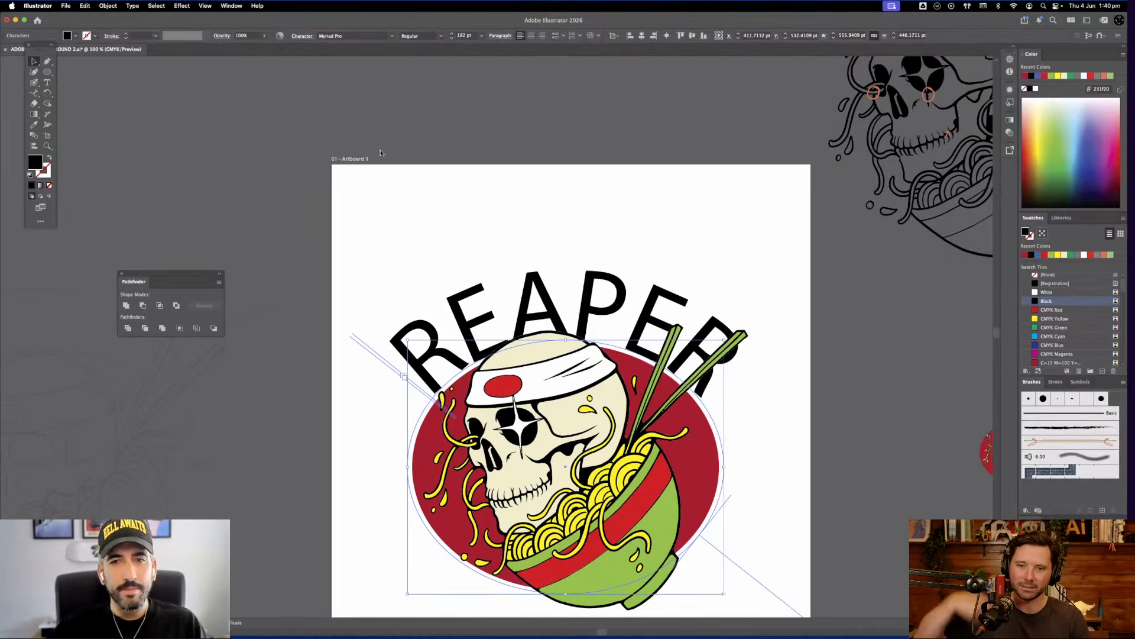
click(793, 355)
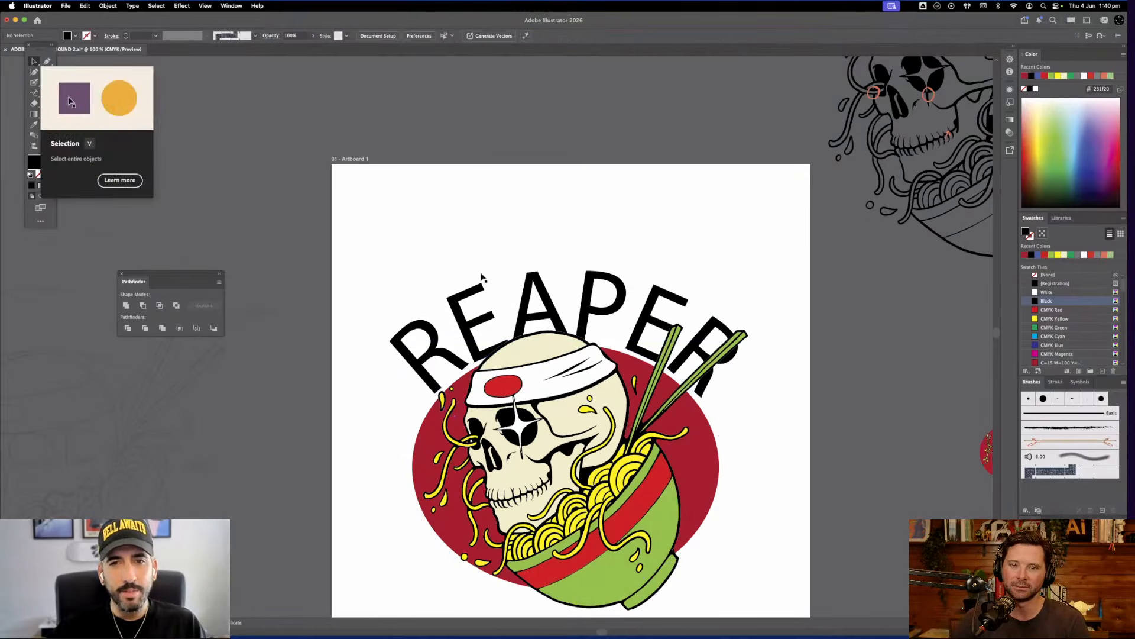
click(480, 297)
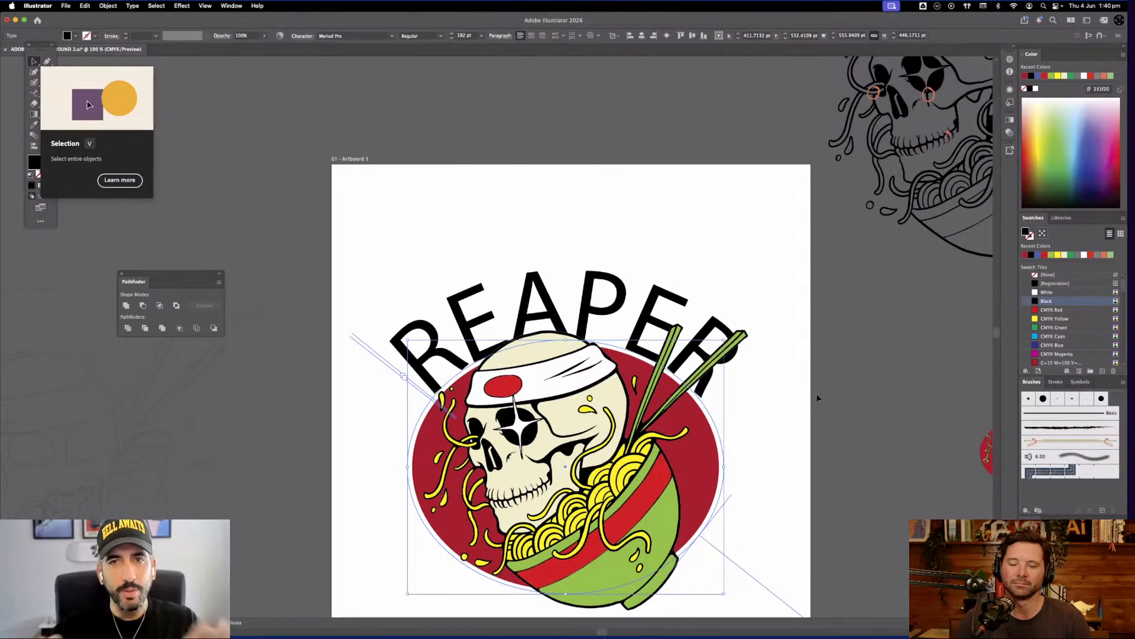
click(599, 230)
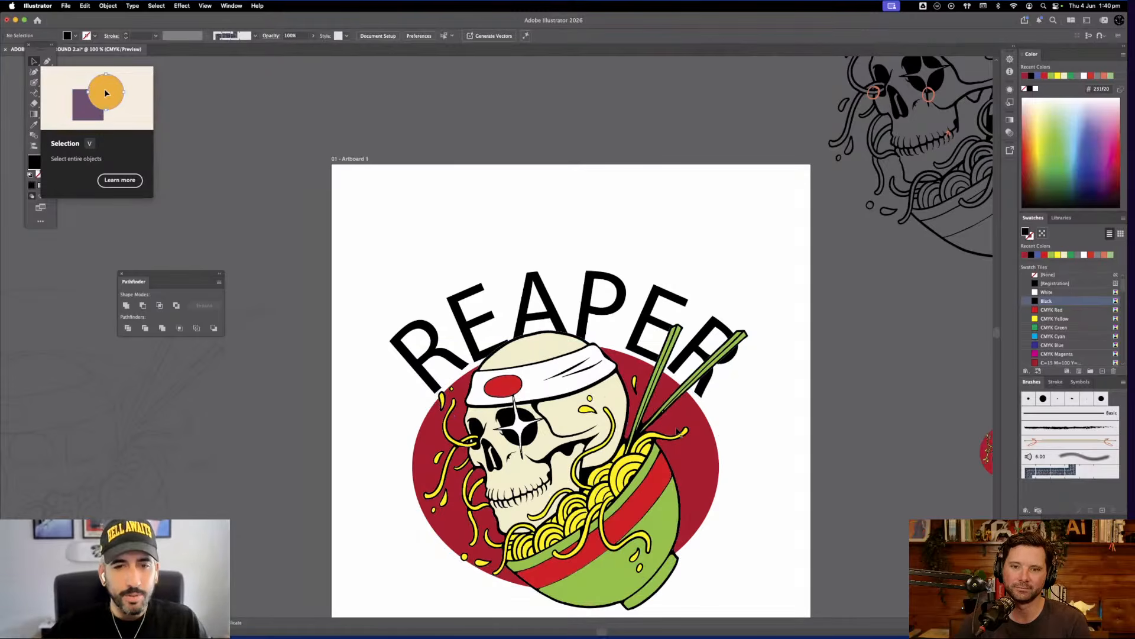
click(427, 446)
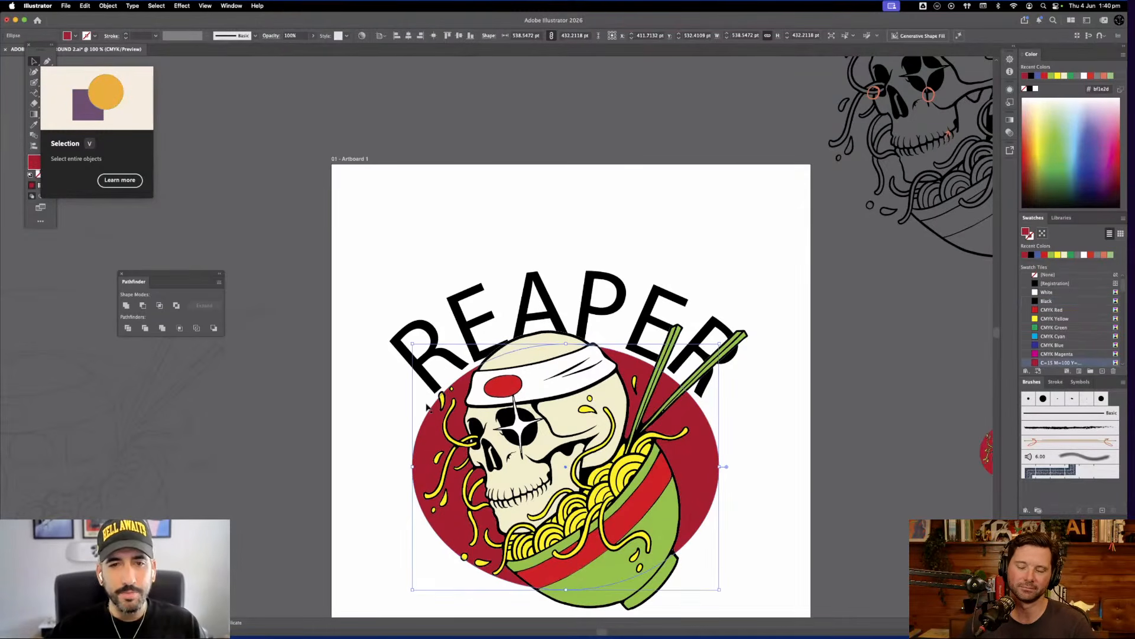
click(428, 426)
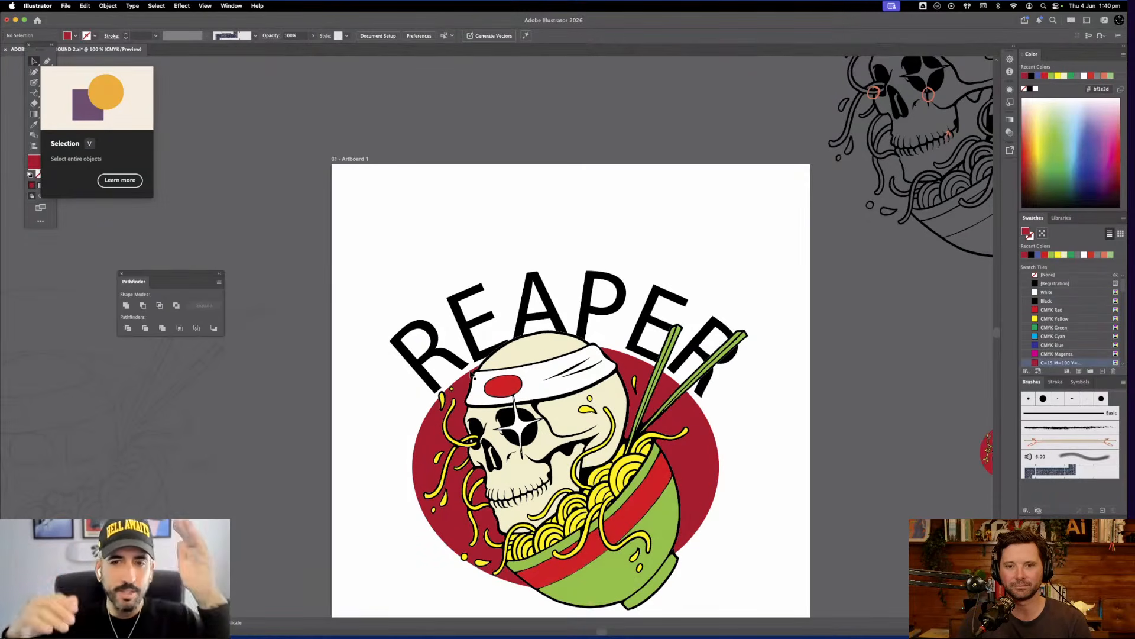
Scale the REAPER text oval up proportionally from its centre to about 574 pt wide and 461 pt tall
click(638, 315)
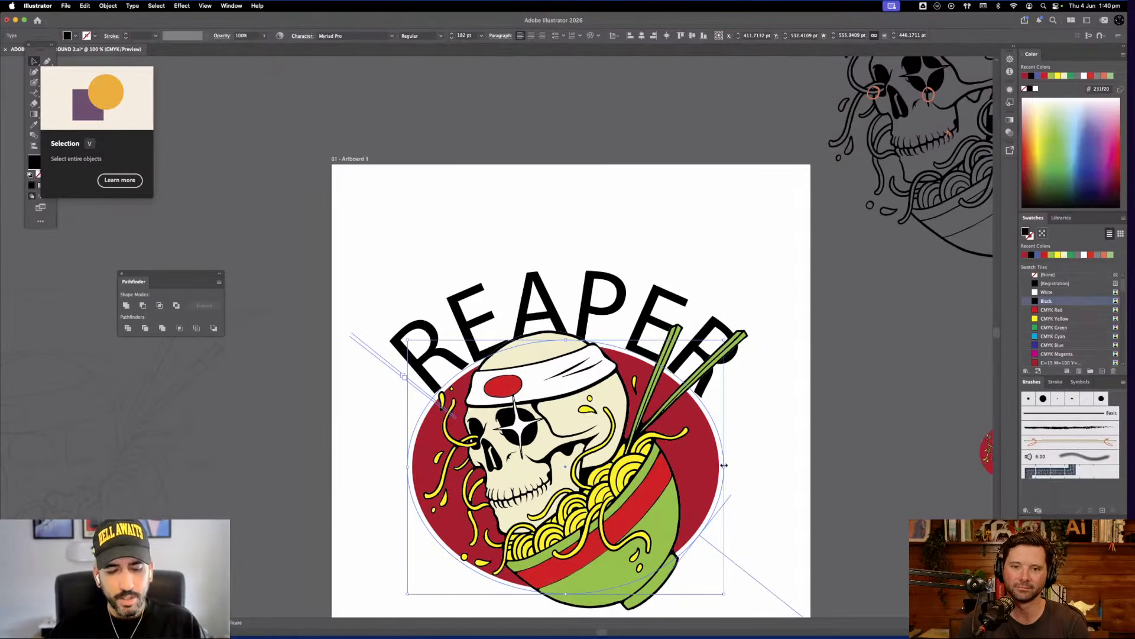
mouse_move(723, 465)
mouse_down()
mouse_move(755, 456)
mouse_move(731, 458)
mouse_up()
click(801, 446)
scroll(822, 355, up, 1)
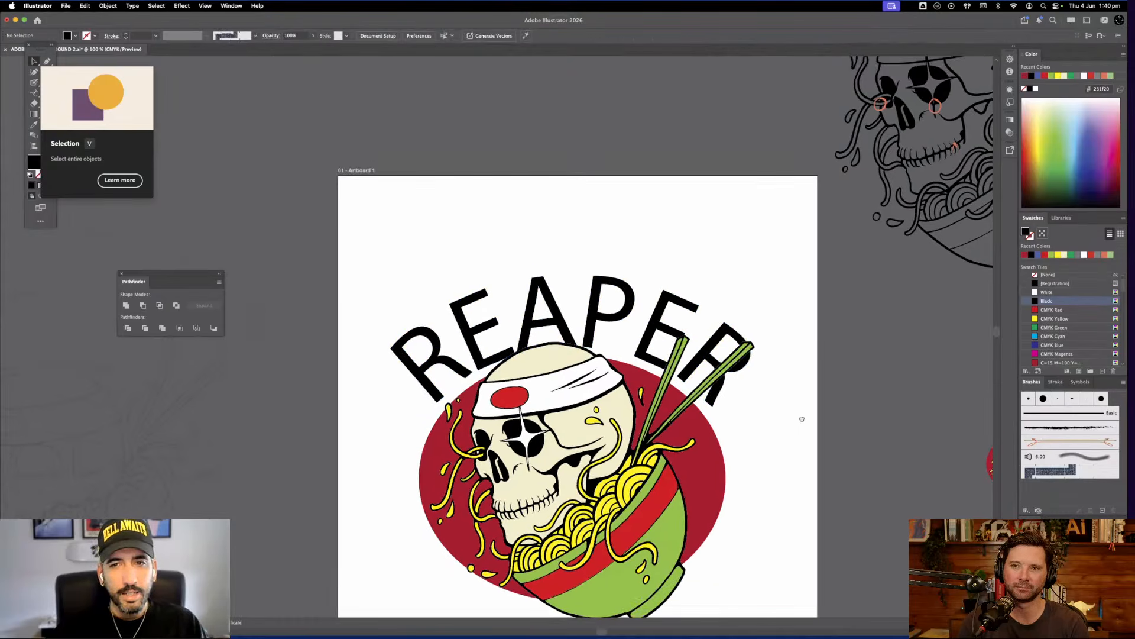
scroll(803, 419, down, 2)
click(439, 267)
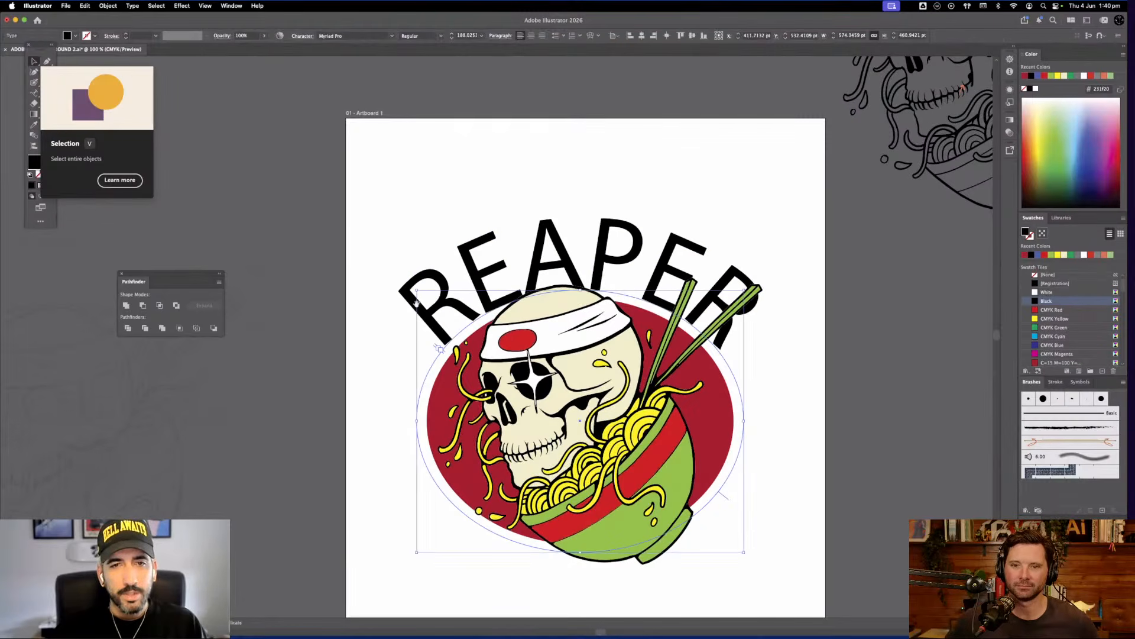
click(359, 262)
scroll(357, 261, down, 2)
Add a straight text line reading RAMEN across the bottom of the bowl illustration
click(45, 84)
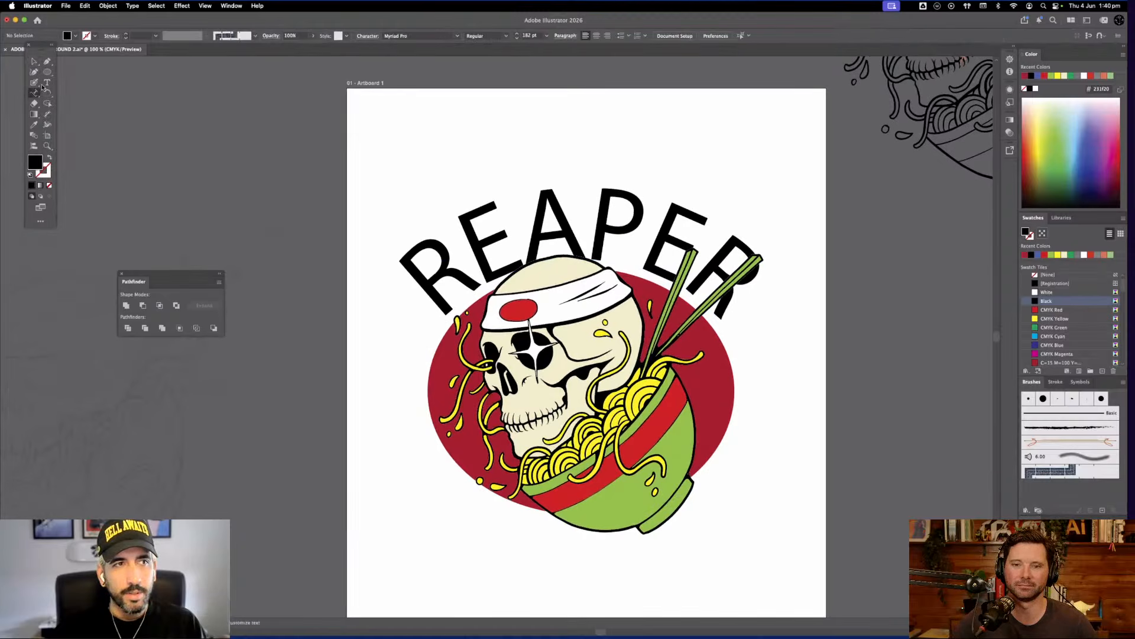
scroll(397, 507, down, 2)
scroll(397, 507, right, 2)
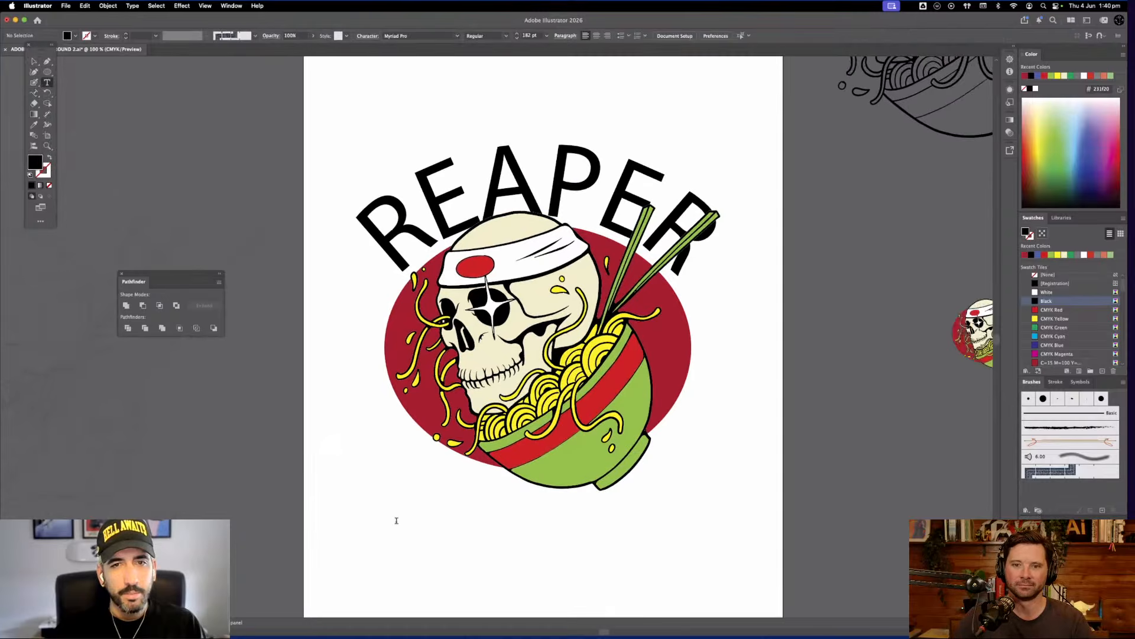
click(396, 520)
text(RAMEN)
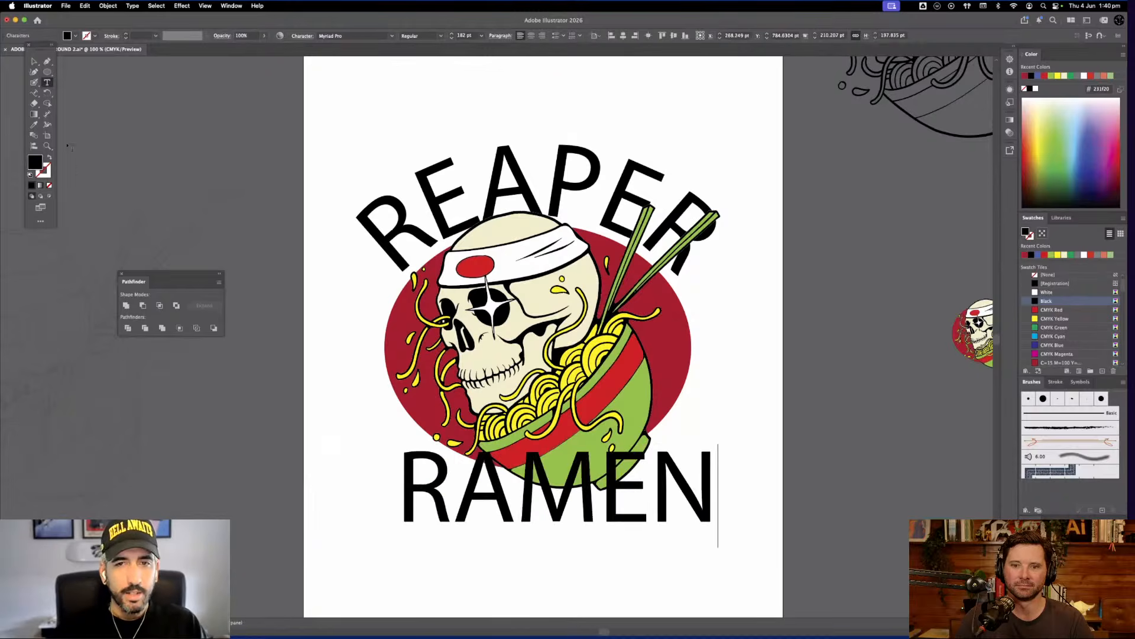
Move the RAMEN text down and slightly left to sit beneath the red oval, overlapping the base of the bowl
click(34, 61)
drag(549, 507, 546, 531)
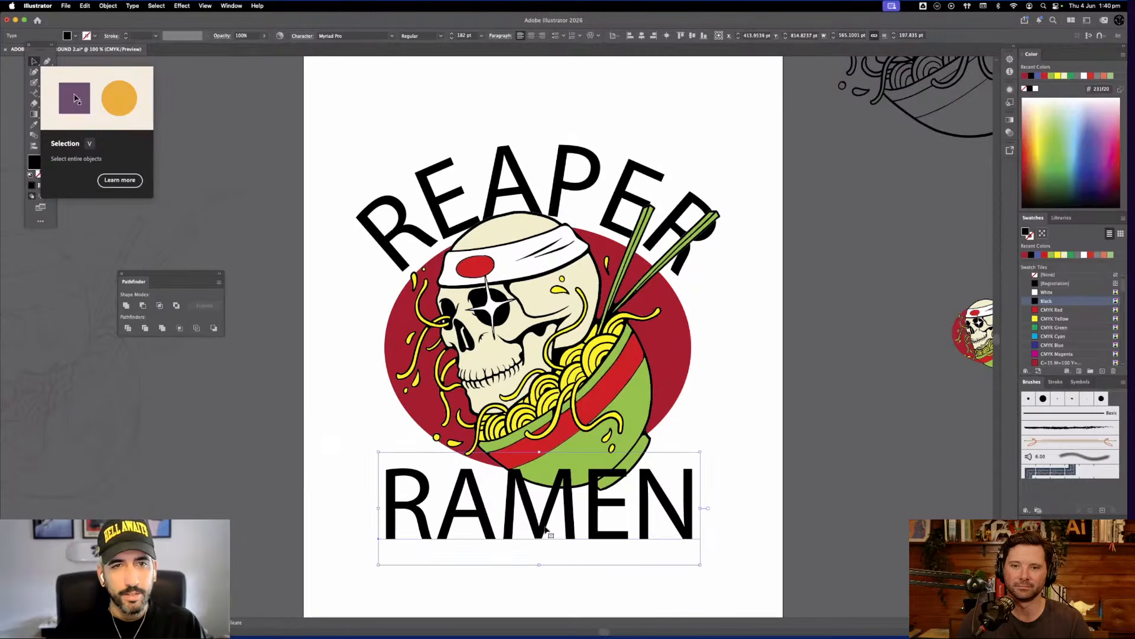
click(723, 447)
scroll(724, 446, up, 3)
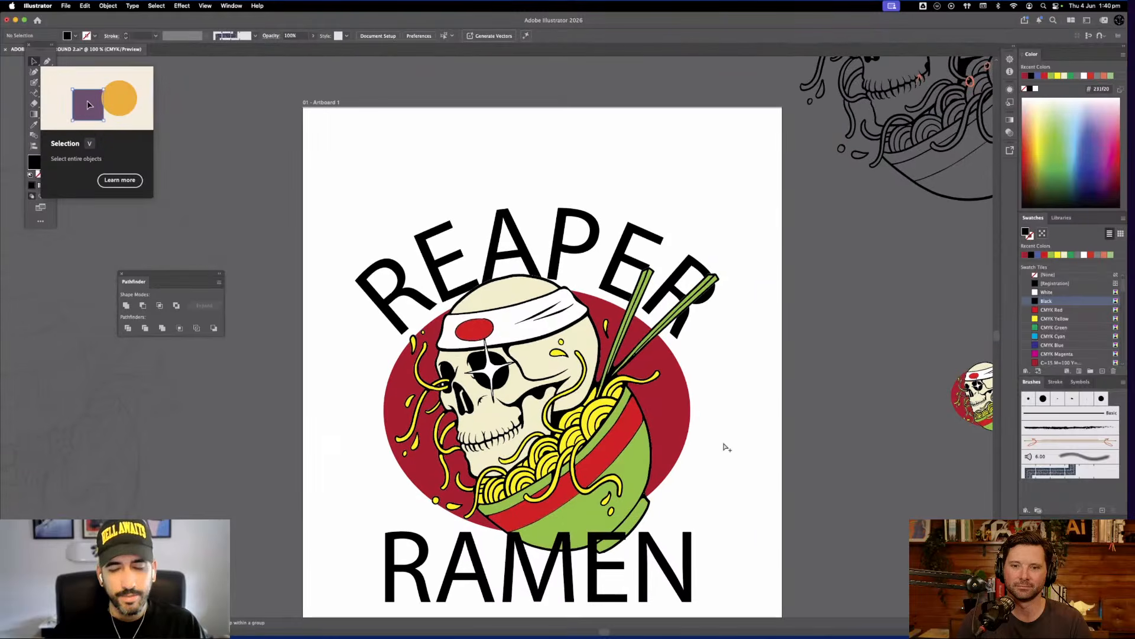
key(super+minus)
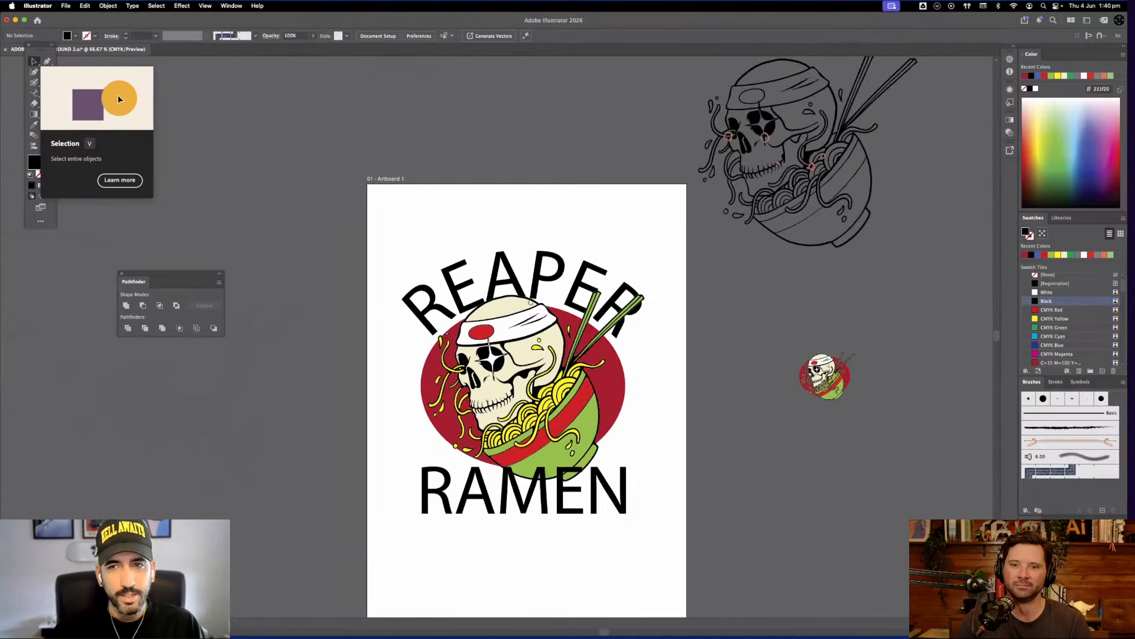
scroll(593, 380, right, 3)
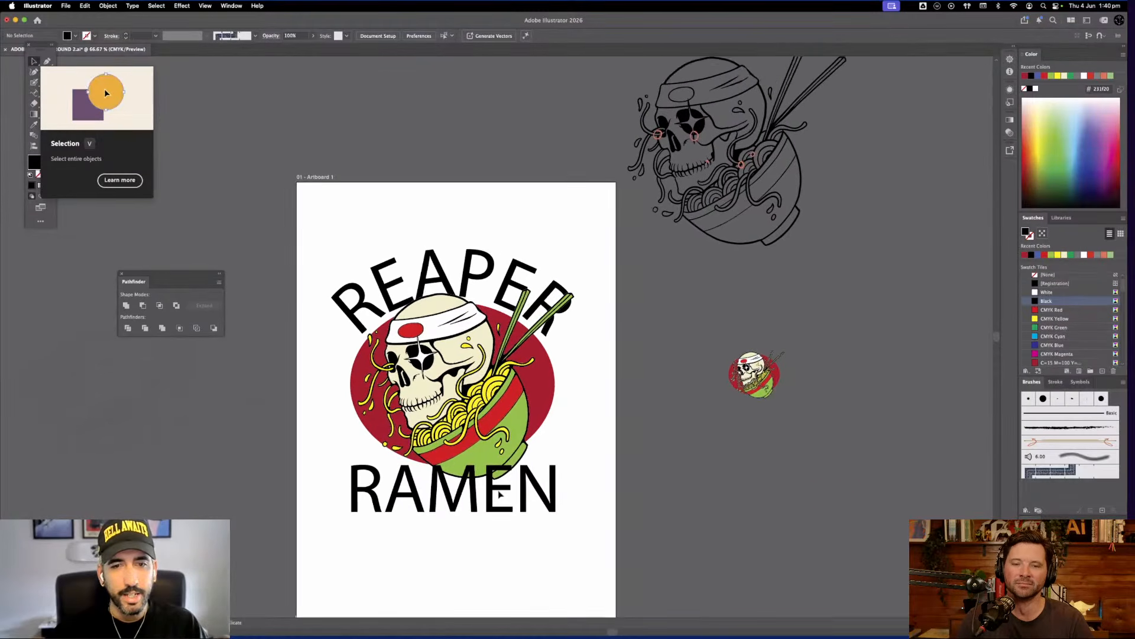
Nudge the RAMEN text slightly to the right and check its placement by selecting it together with REAPER
click(498, 494)
key(Right)
key(Right)
key(Right)
key(Right)
key(Right)
key(Right)
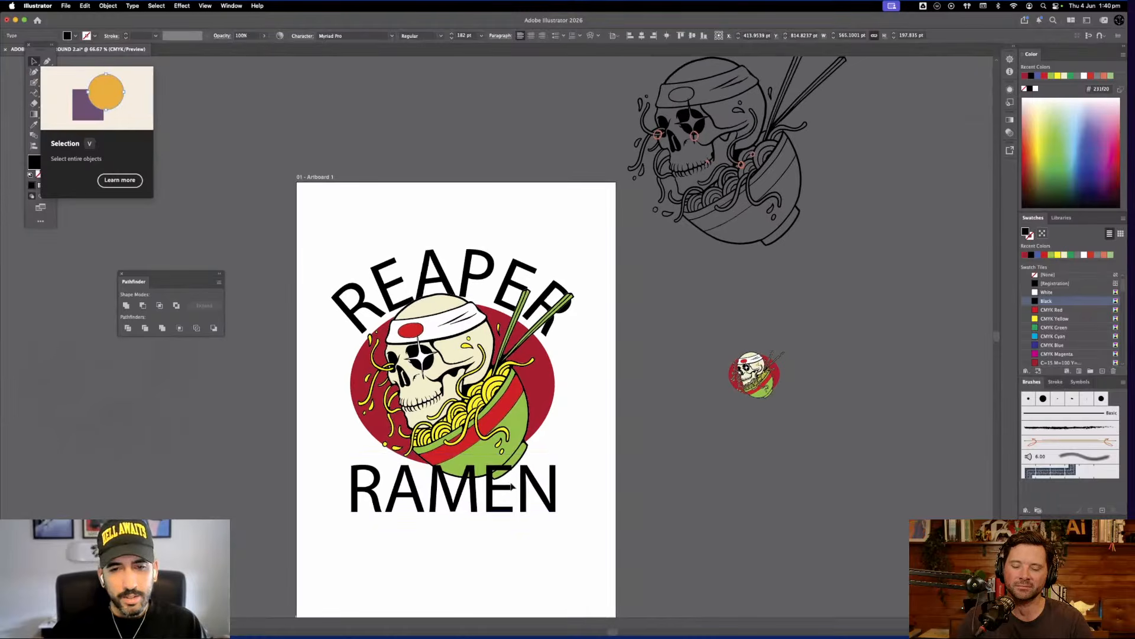
shift+click(524, 279)
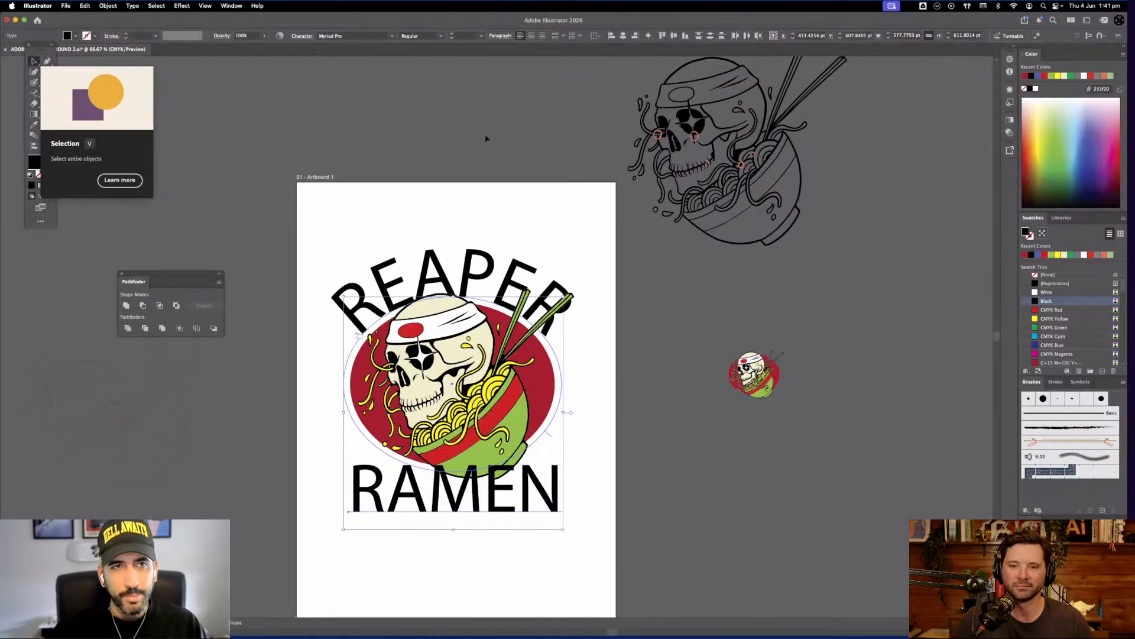
click(572, 493)
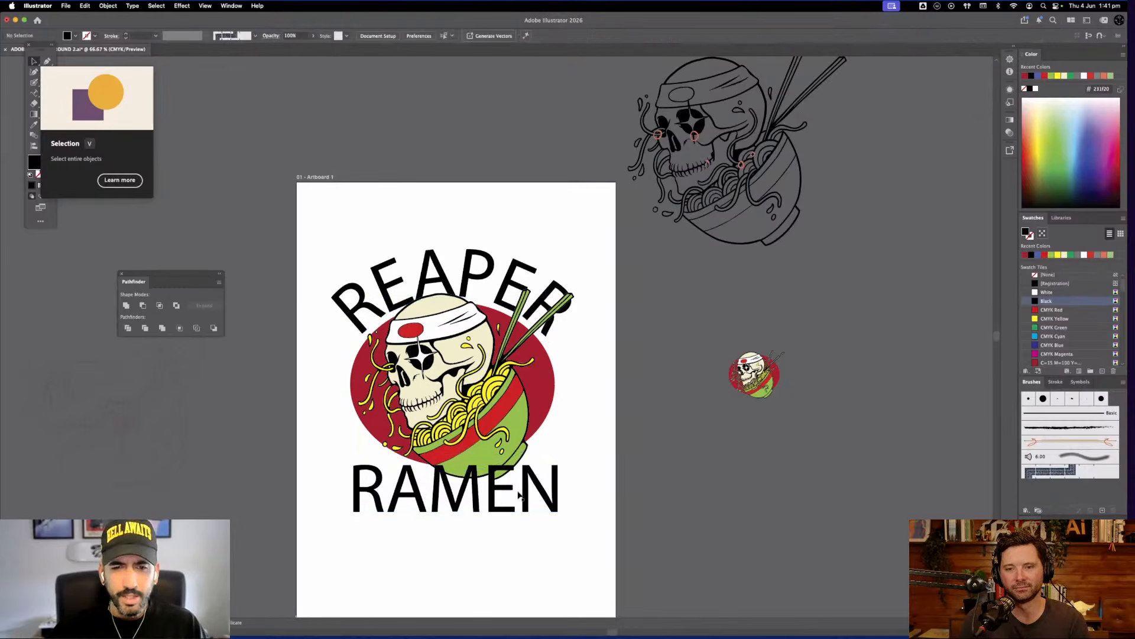
Shift the RAMEN text slightly left and send it behind the skull and bowl artwork
drag(518, 494, 516, 493)
click(516, 496)
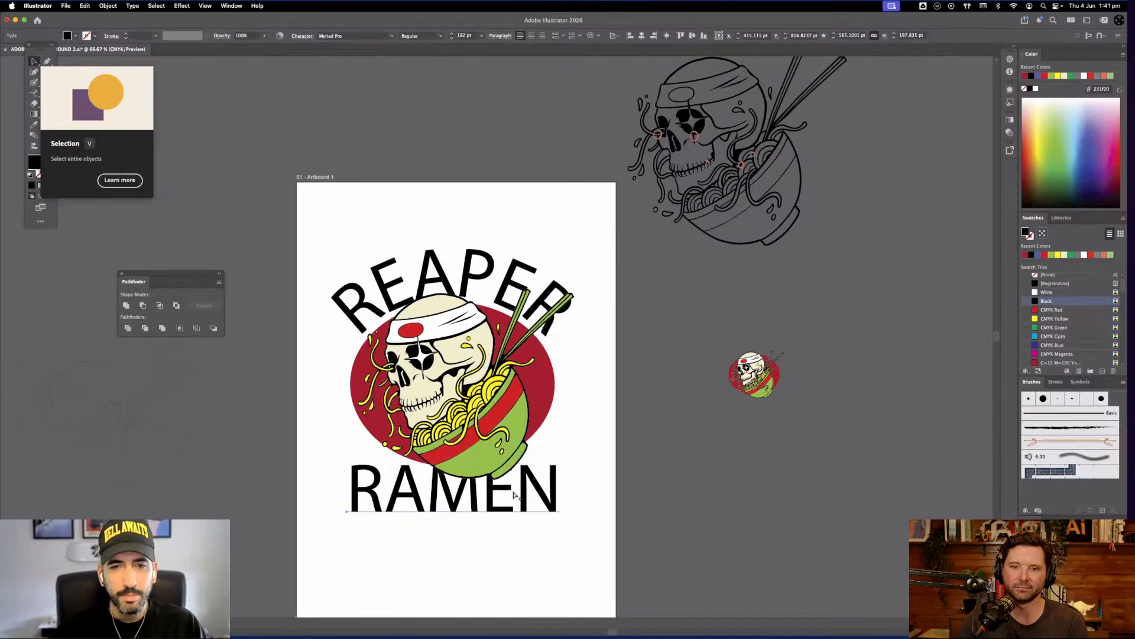
click(515, 496)
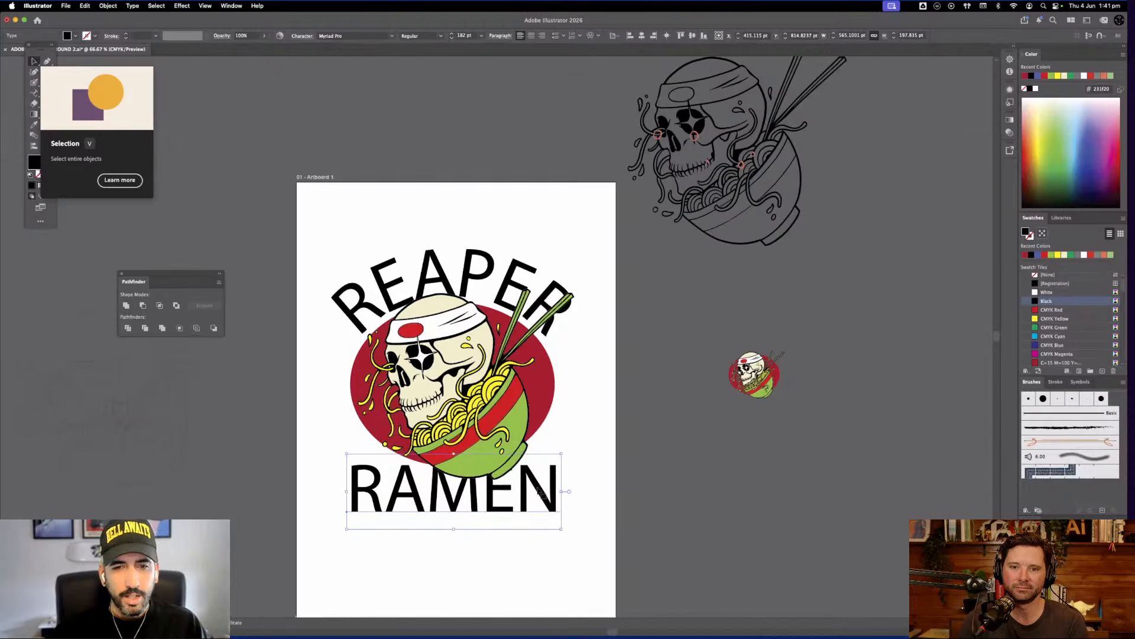
key(super+shift+a)
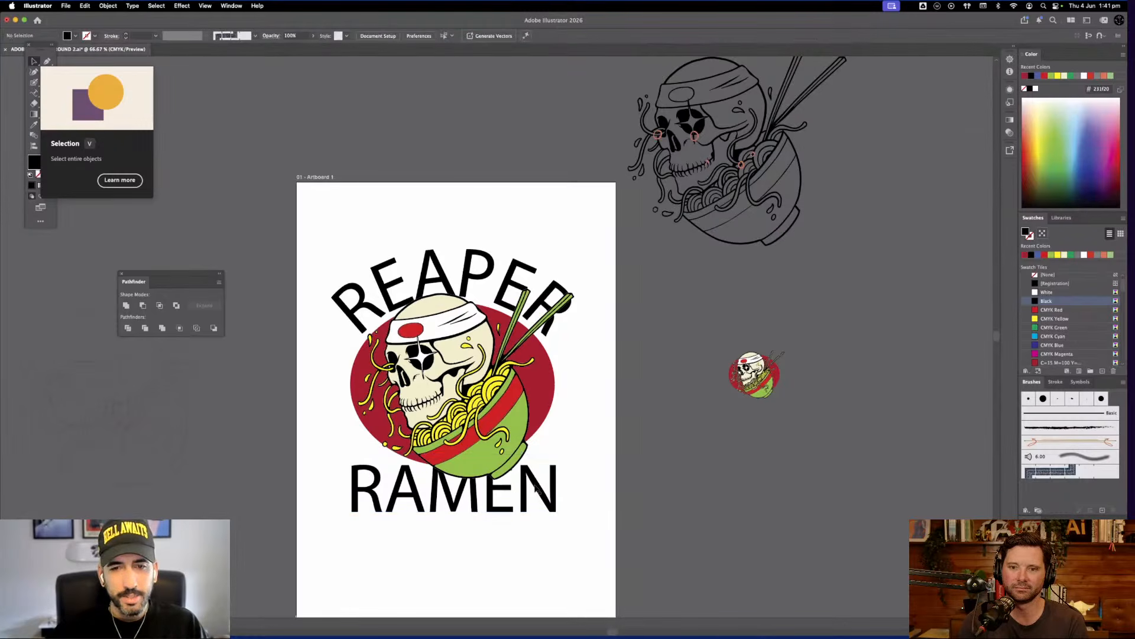
Adjust the RAMEN text vertically to a Y position of about 836 pt, keeping it partly tucked behind the bowl's base
drag(535, 485, 537, 479)
scroll(680, 449, left, 3)
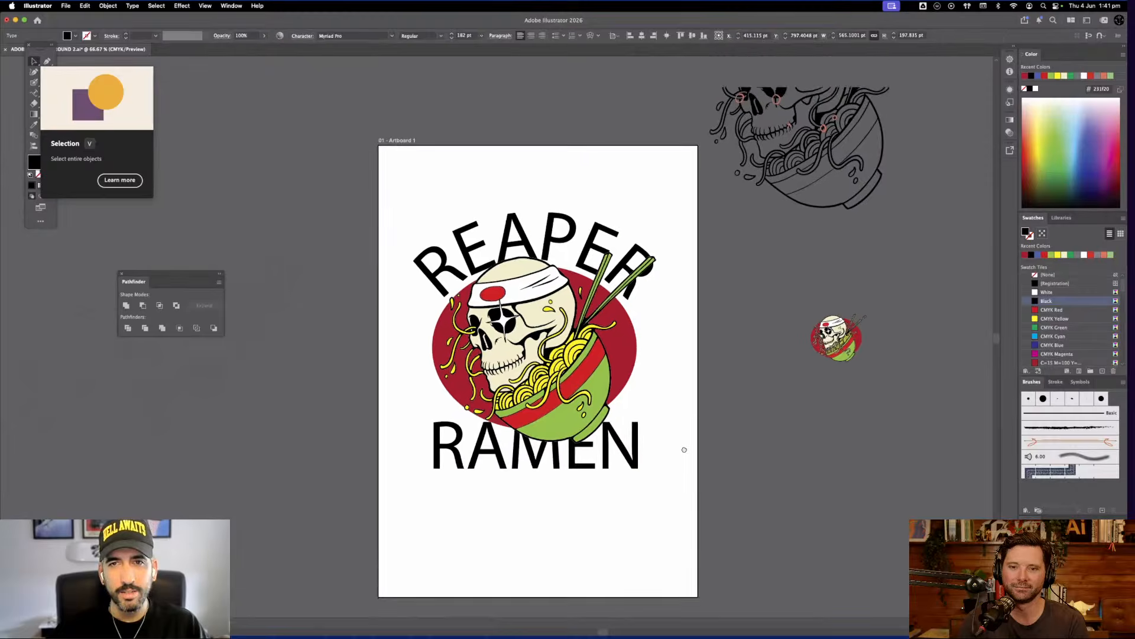
drag(631, 467, 623, 484)
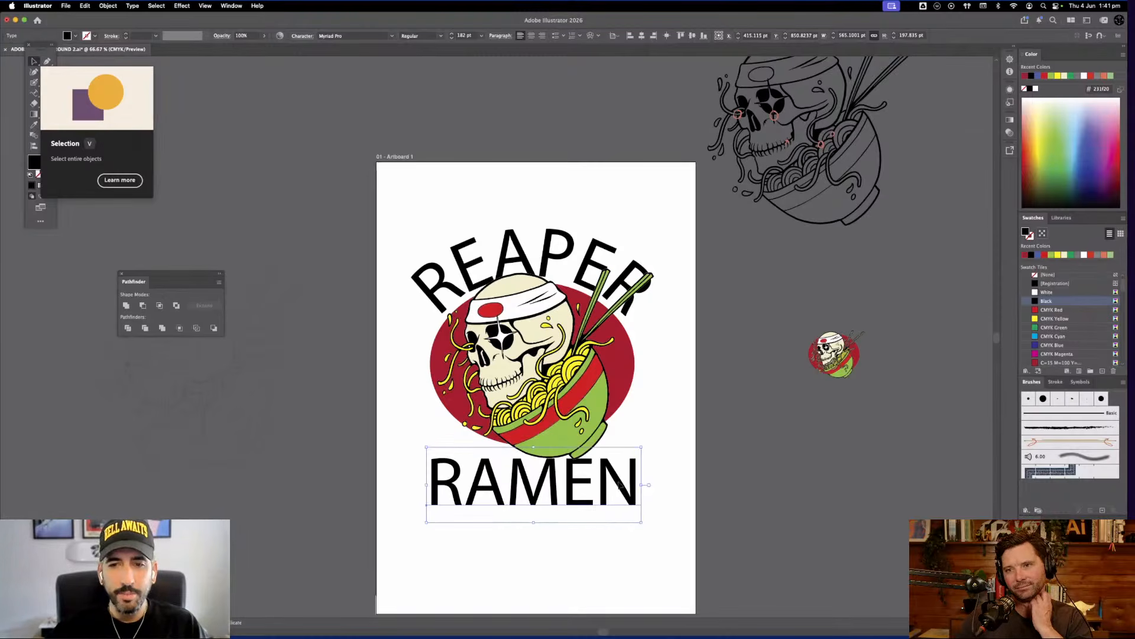
drag(622, 485, 620, 482)
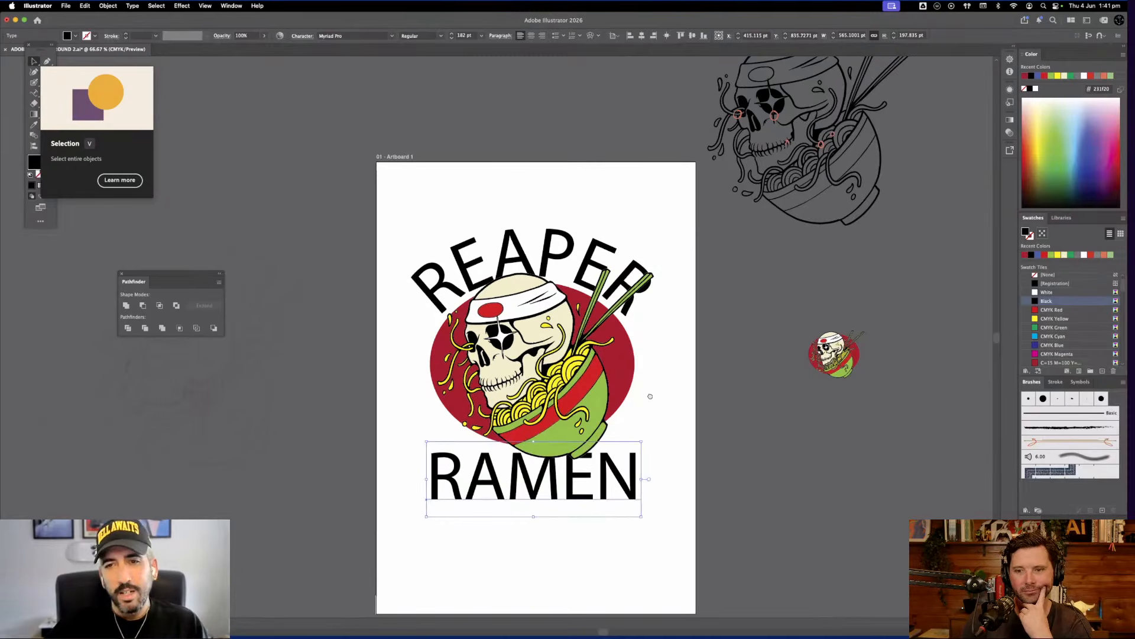
drag(650, 396, 640, 404)
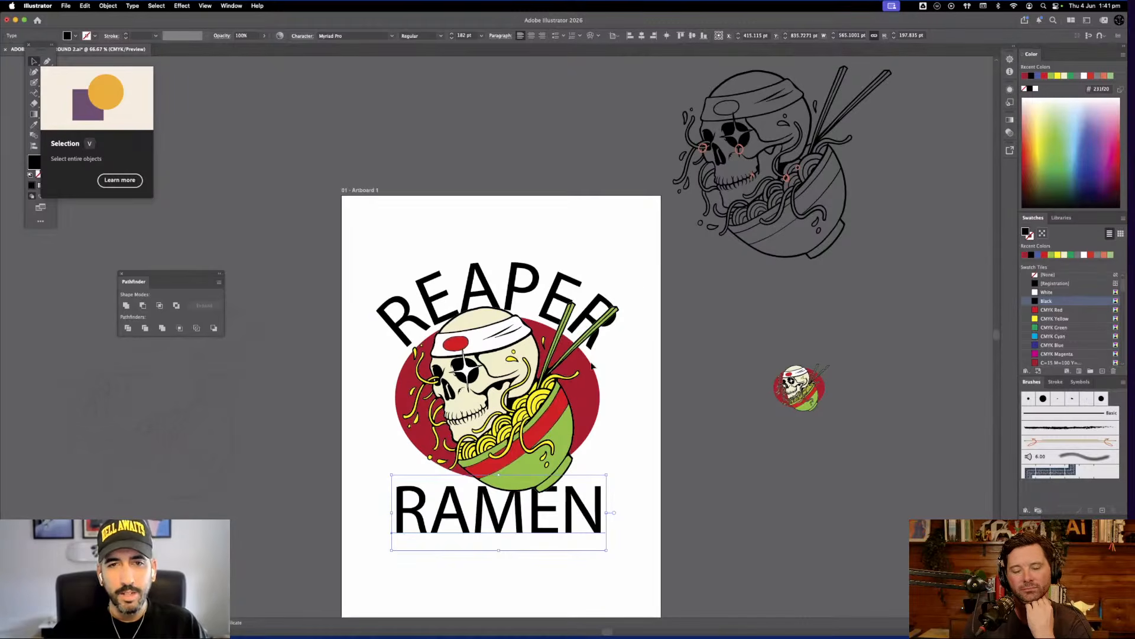
shift+click(451, 294)
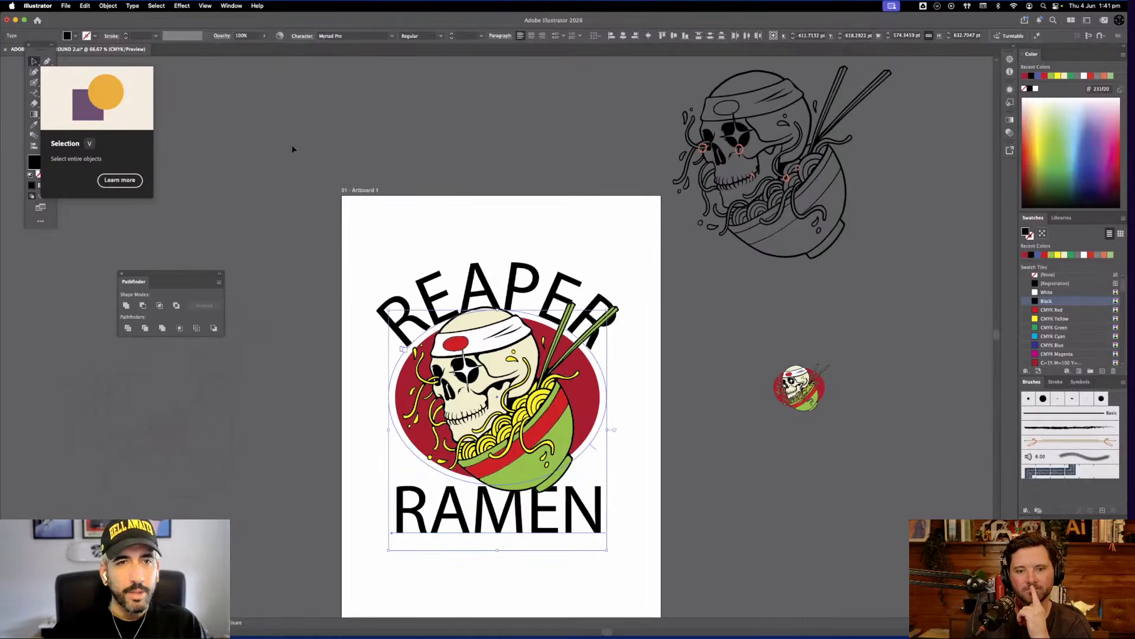
click(293, 149)
click(403, 312)
shift+click(414, 488)
click(313, 158)
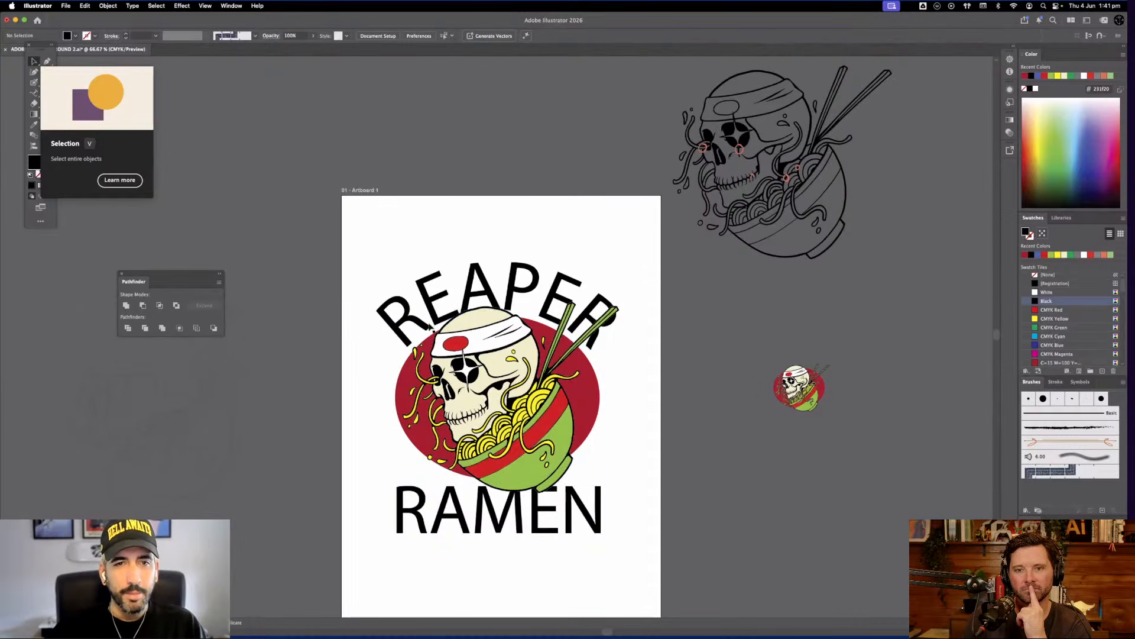
Change the font of the arched REAPER text to Cooper Std Black
click(411, 303)
click(385, 36)
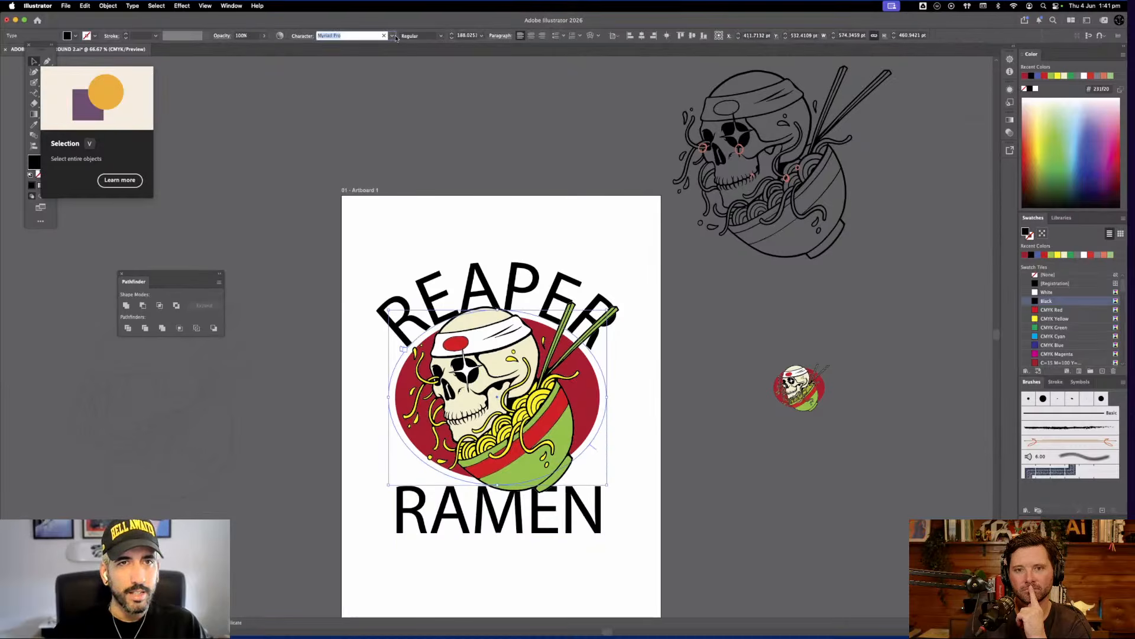
click(393, 36)
scroll(418, 129, down, 3)
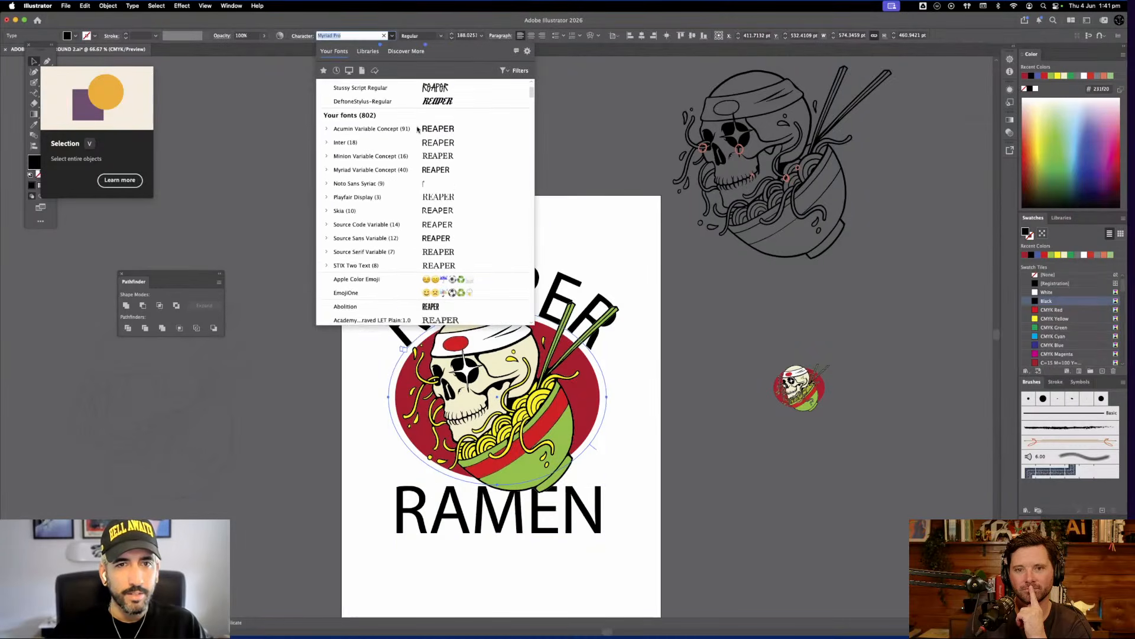
scroll(418, 129, down, 3)
drag(532, 102, 528, 134)
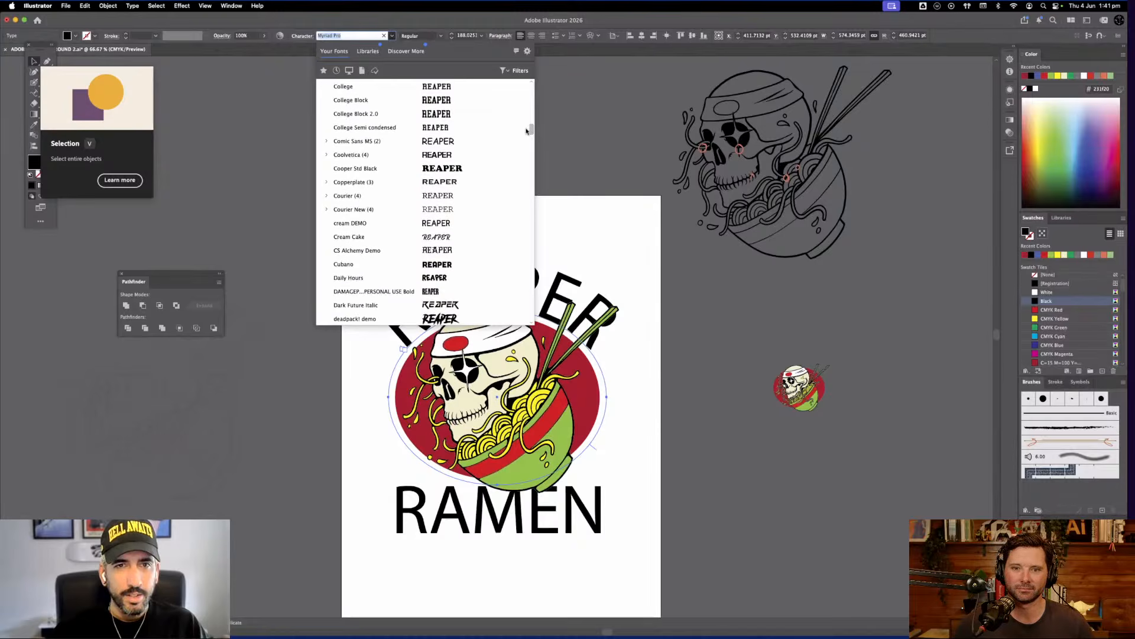
click(471, 171)
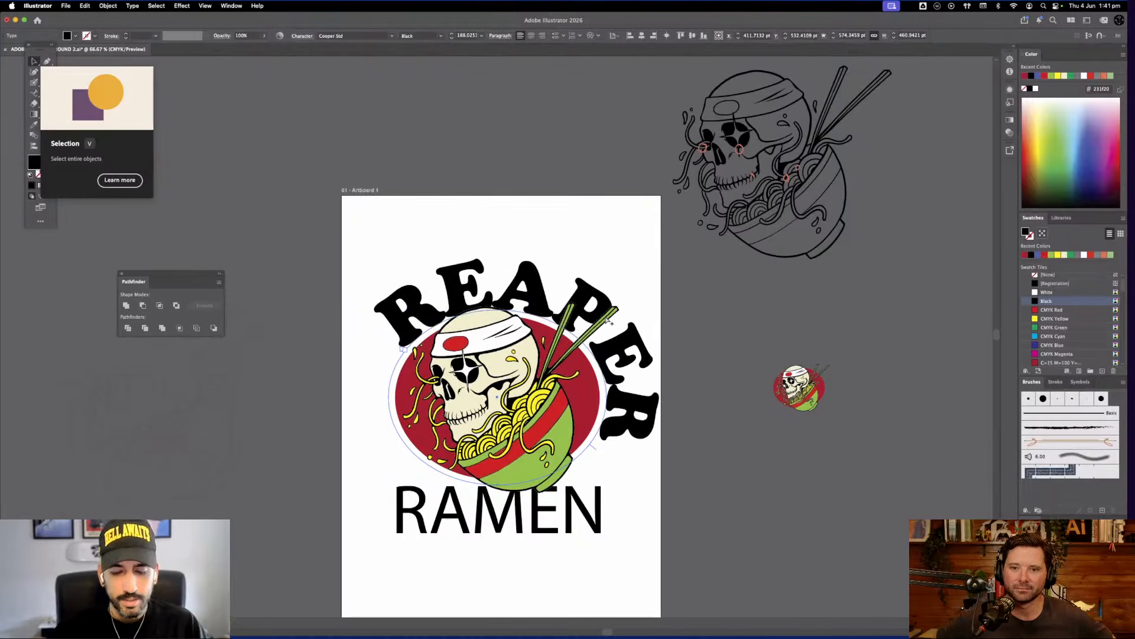
Reduce the REAPER text size to about 128 pt so the word arches over the top of the red oval
key(shift+super+comma)
key(shift+super+comma)
key(shift+super+comma)
key(shift+super+comma)
key(shift+super+comma)
key(shift+super+comma)
key(shift+super+comma)
key(shift+super+comma)
key(shift+super+comma)
key(shift+super+comma)
key(shift+super+comma)
key(shift+super+comma)
key(shift+super+comma)
key(shift+super+comma)
key(shift+super+comma)
key(shift+super+comma)
key(shift+super+comma)
key(shift+super+comma)
key(shift+super+comma)
key(shift+super+comma)
key(shift+super+comma)
key(shift+super+comma)
key(shift+super+comma)
key(shift+super+comma)
key(shift+super+comma)
key(shift+super+comma)
key(shift+super+comma)
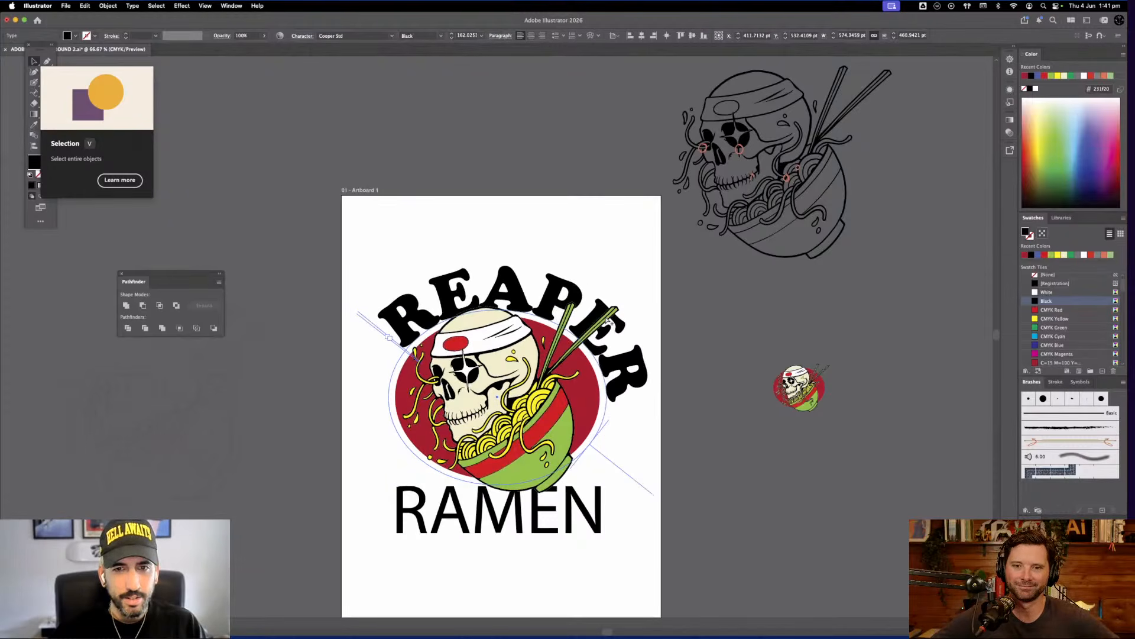
key(shift+super+comma)
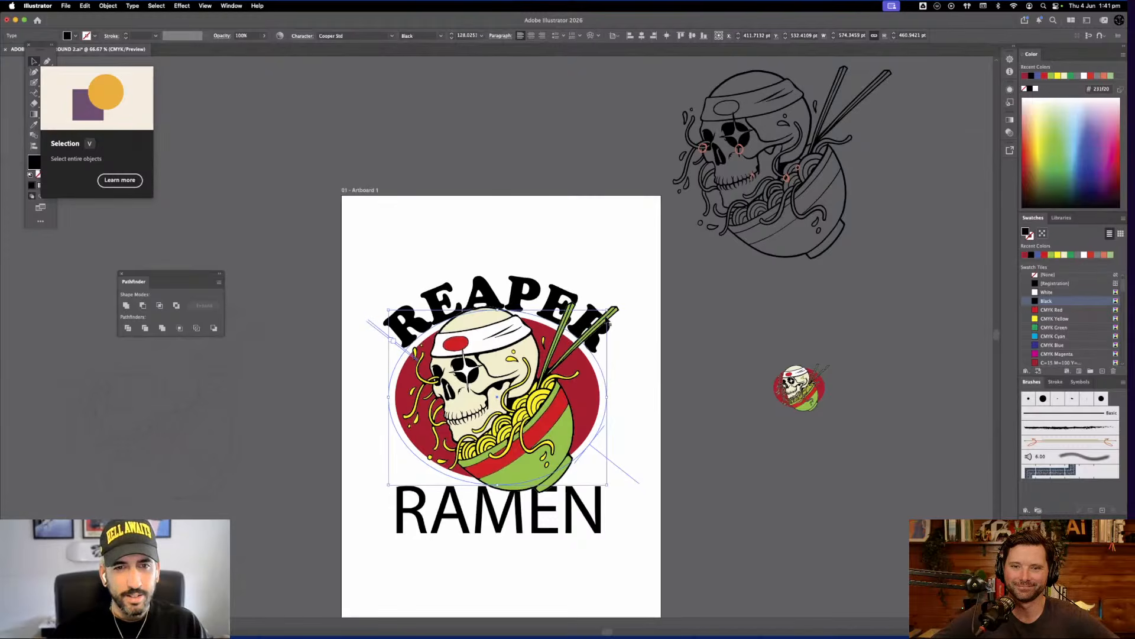
Loosen the kerning between the letters in the first half of REAPER
double_click(507, 285)
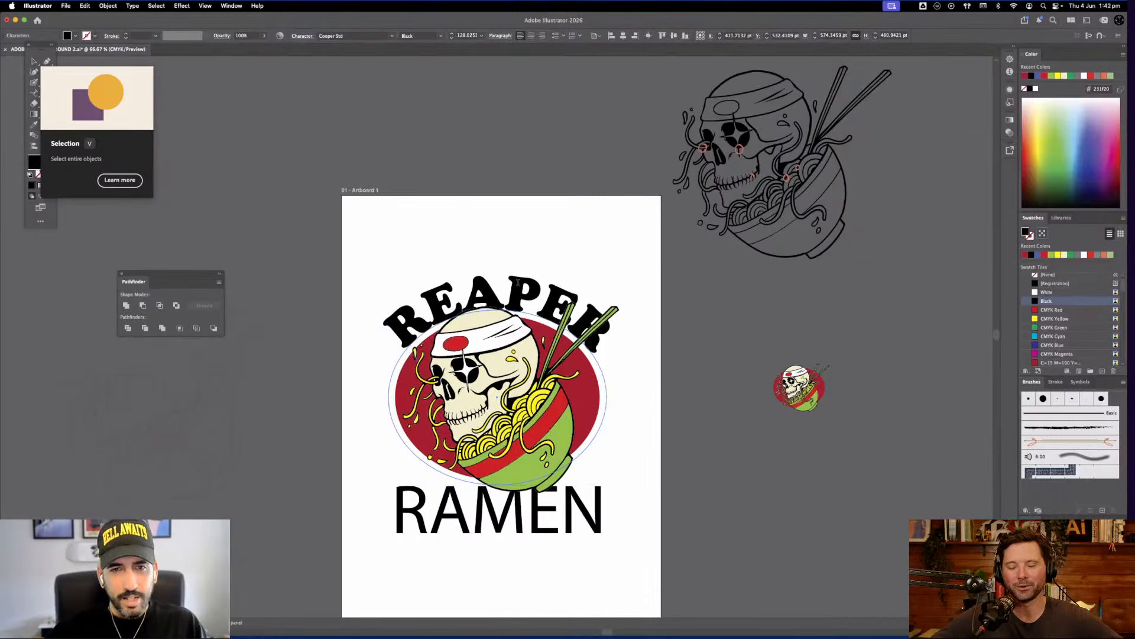
key(Left)
key(Left)
key(Left)
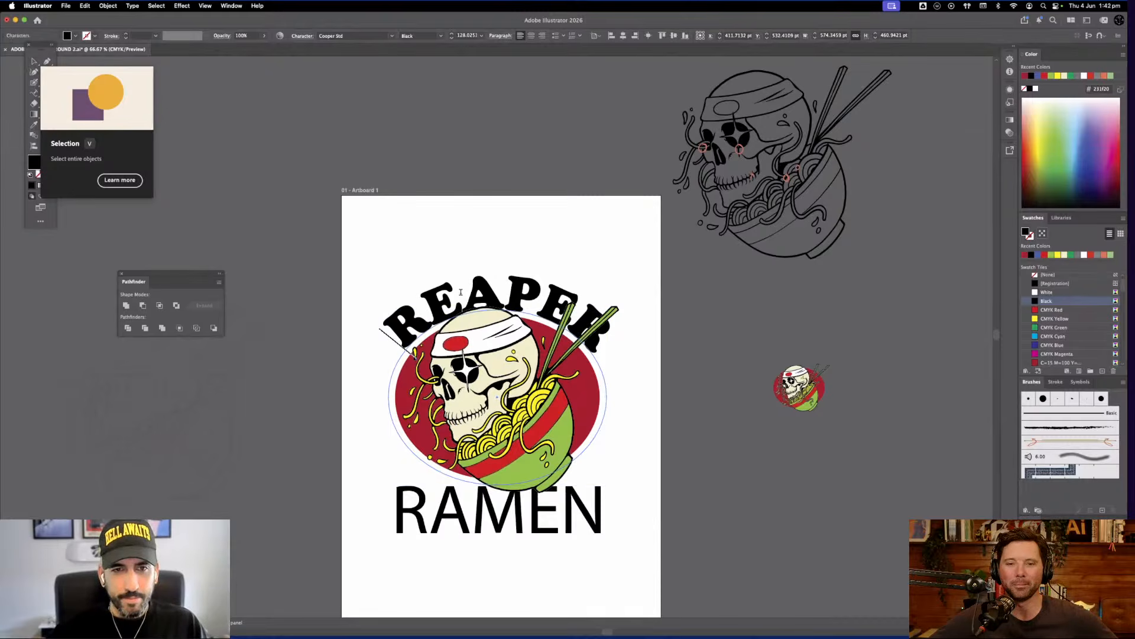
key(Right)
key(alt+Right)
key(alt+Right)
key(alt+Right)
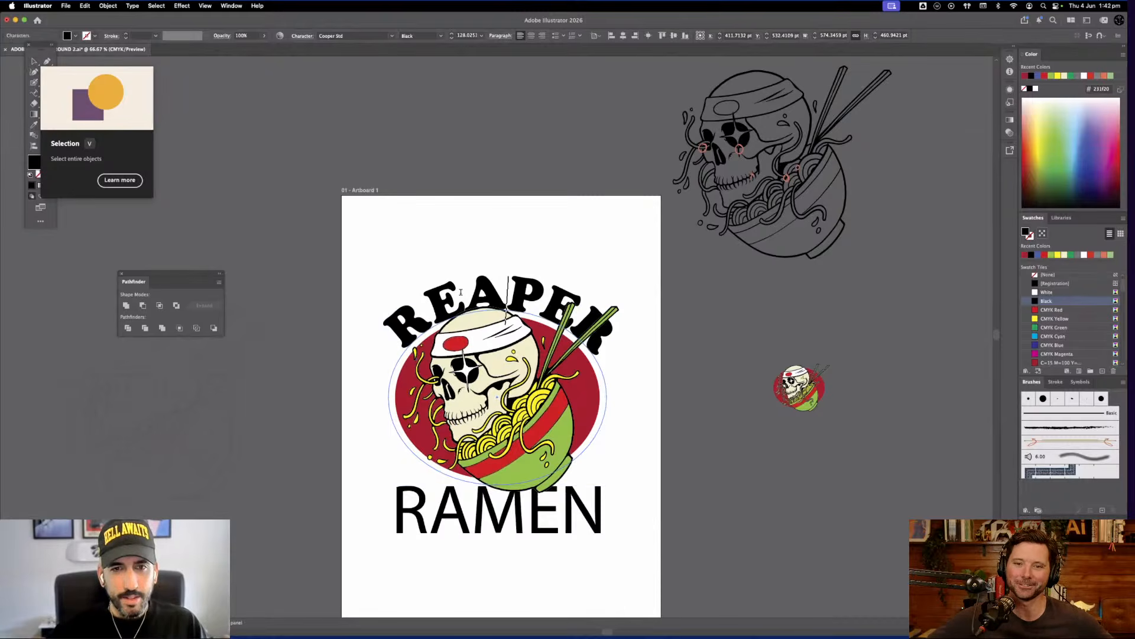
key(alt+Right)
key(alt+Right)
key(Right)
key(alt+Right)
key(alt+Right)
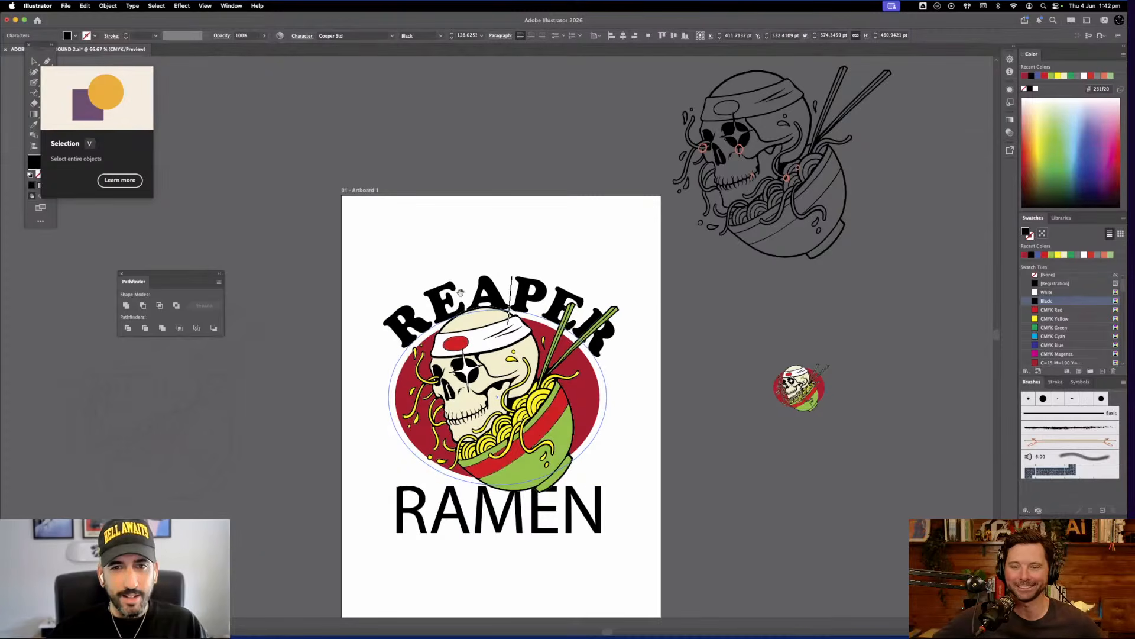
Tighten the kerning between the P and second E of REAPER and finish editing the text
key(Right)
key(alt+Left)
key(alt+Left)
key(alt+Left)
key(alt+Left)
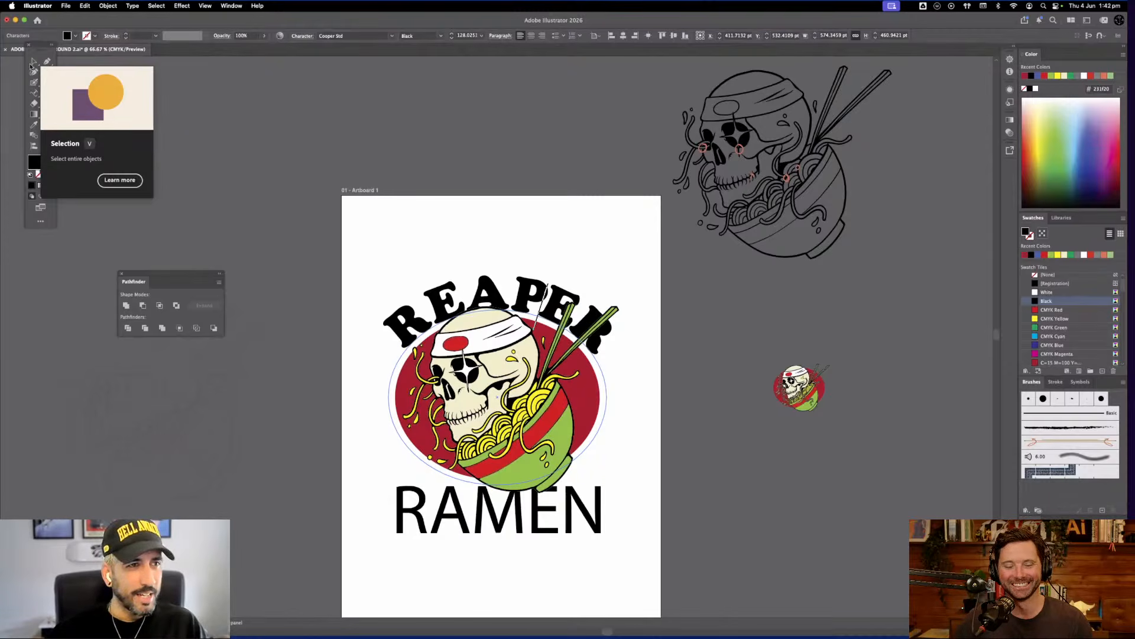
key(Escape)
Scale the REAPER text and its oval path up slightly to about 590 pt wide
drag(798, 444, 796, 450)
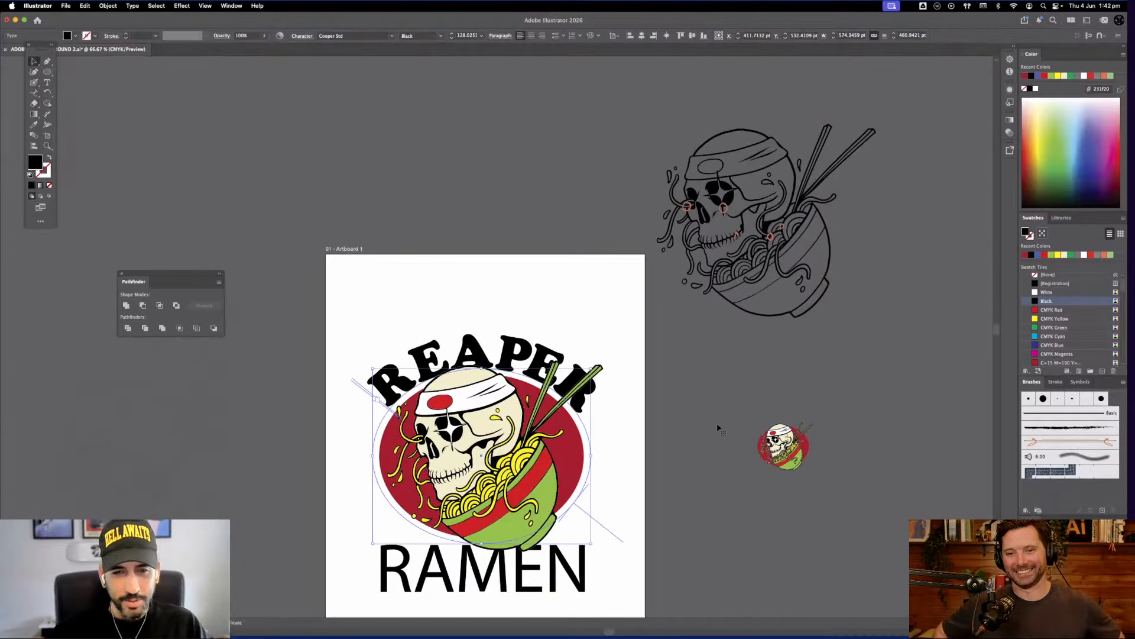
click(480, 366)
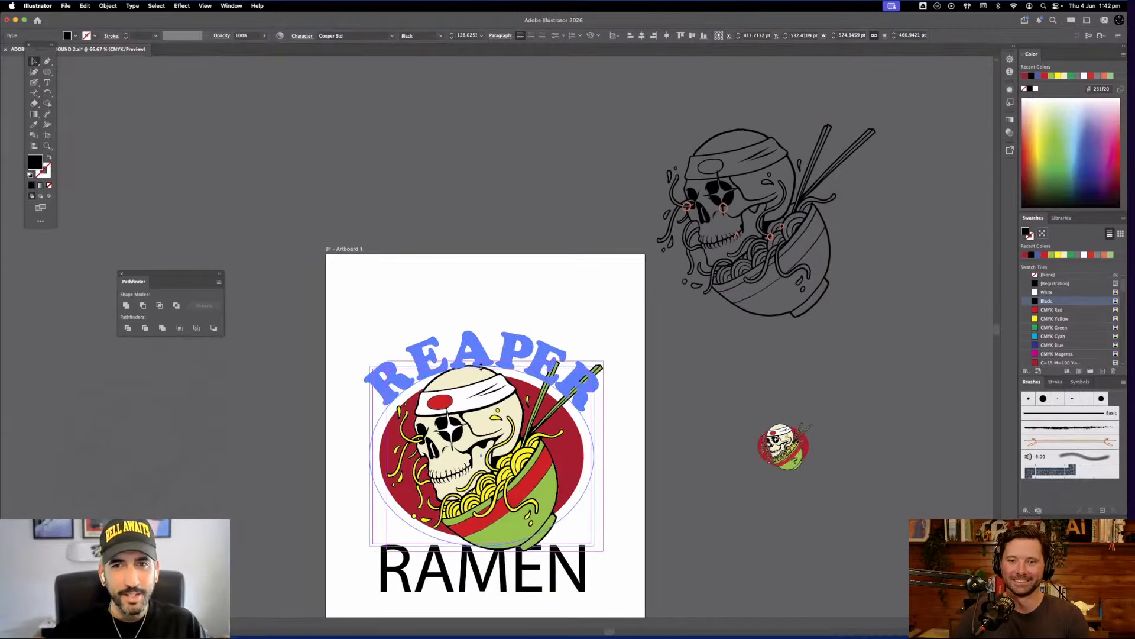
key(Escape)
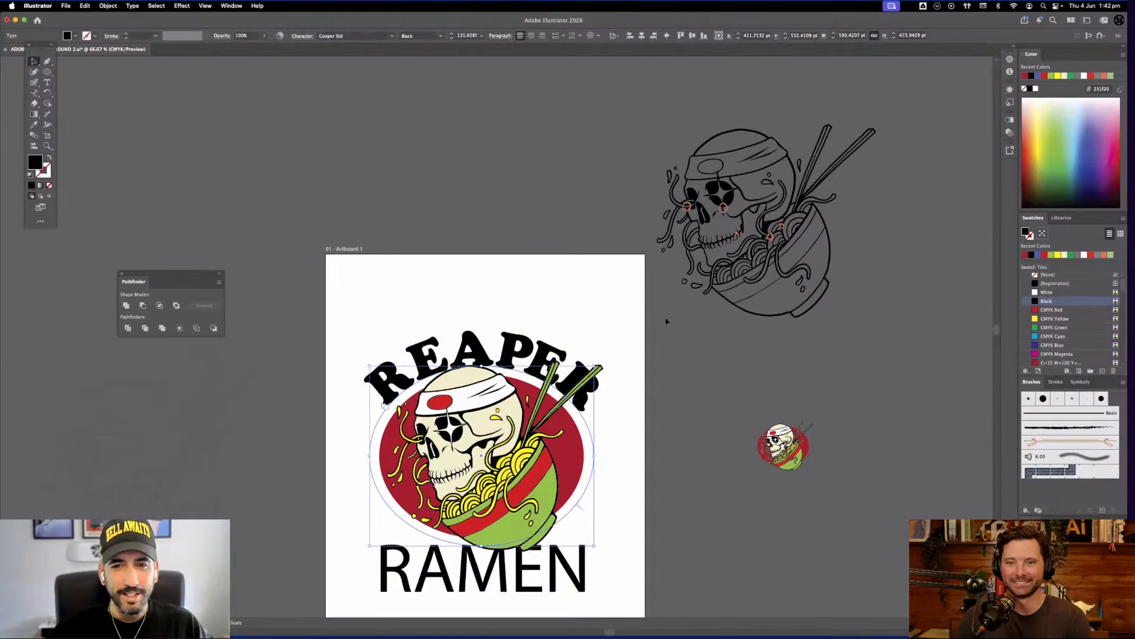
click(653, 360)
drag(646, 357, 654, 379)
Edit the REAPER text and loosen the kerning between its first R and E
click(611, 536)
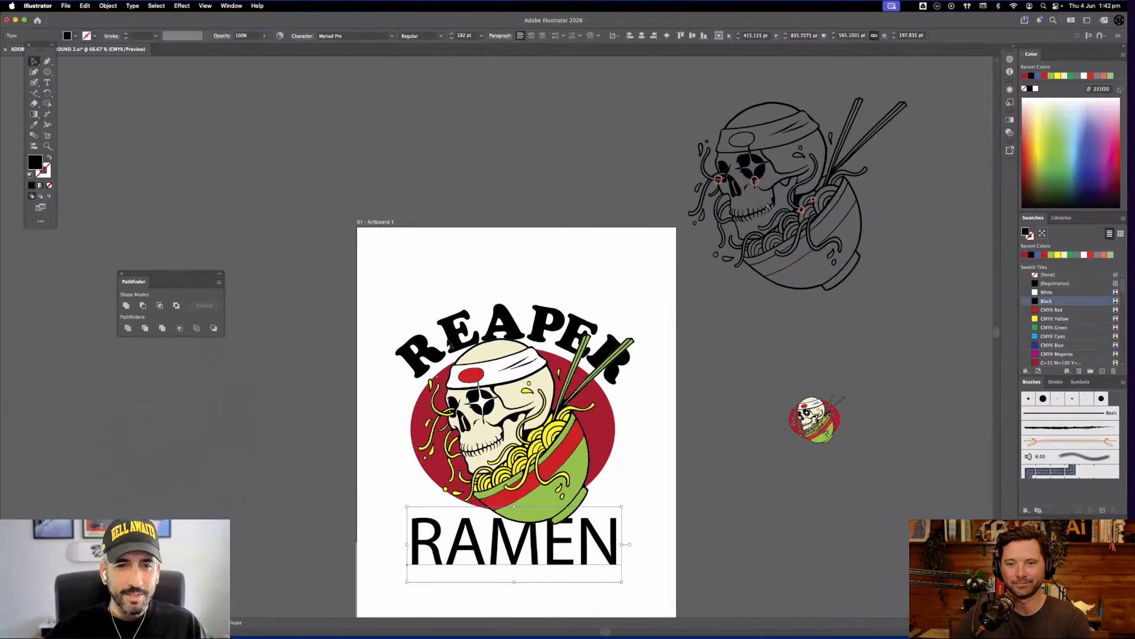
click(449, 345)
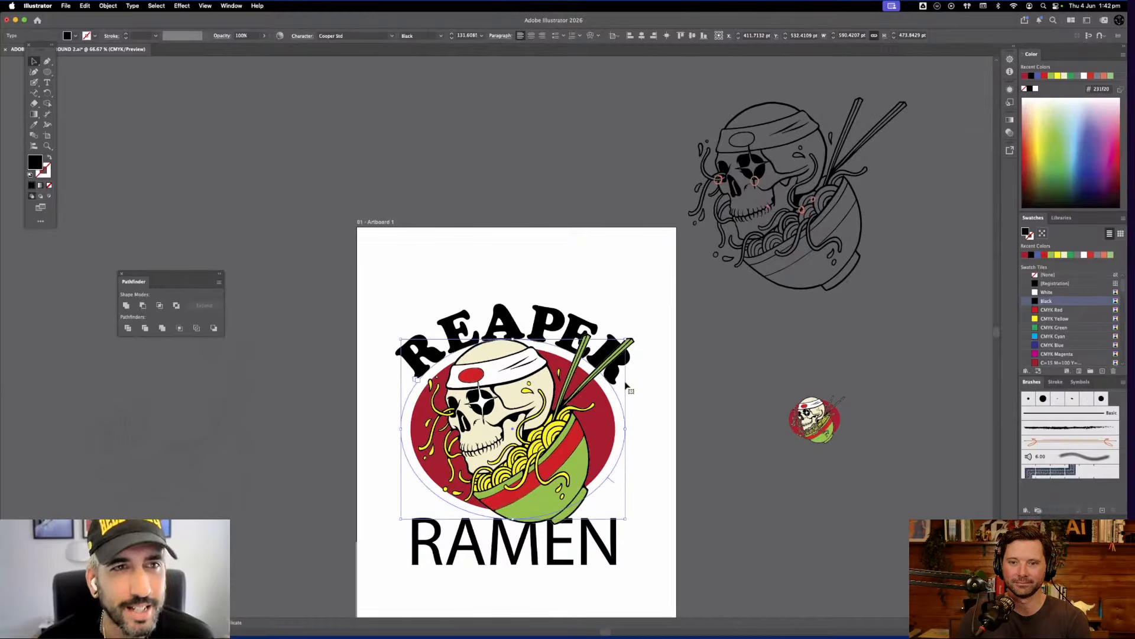
key(t)
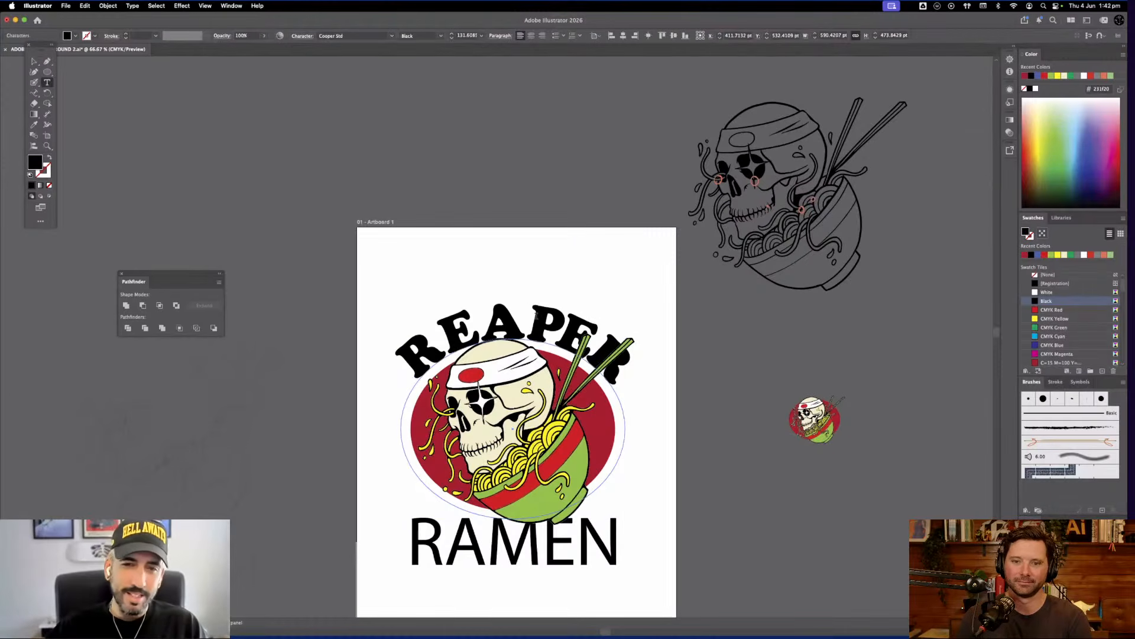
click(532, 316)
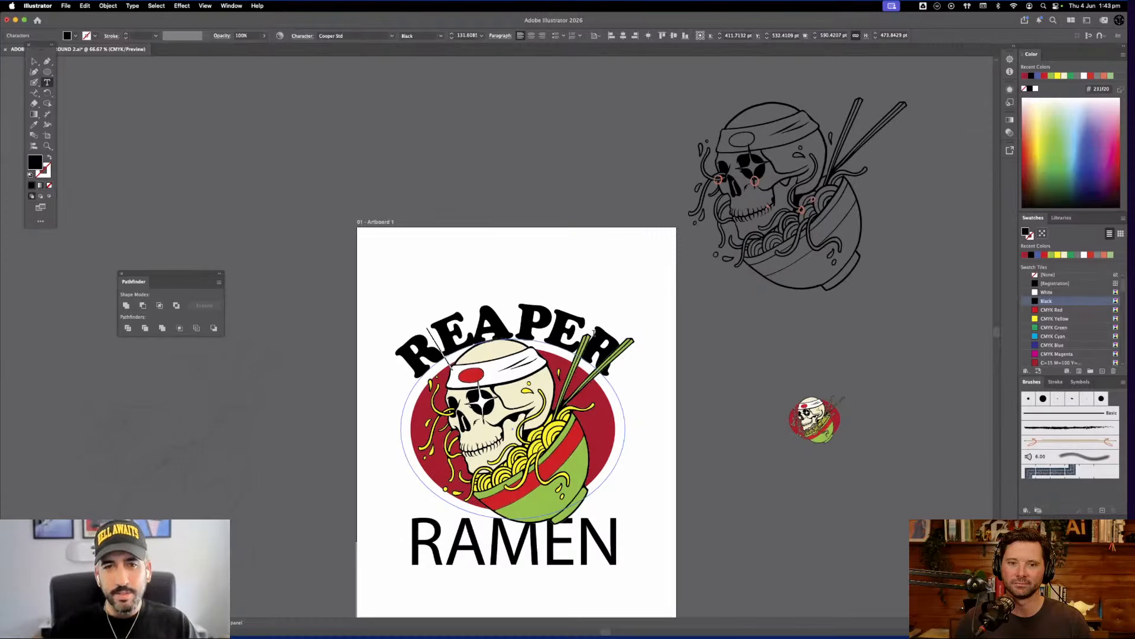
key(Left)
key(alt+Right)
key(alt+Right)
key(alt+Right)
key(alt+Right)
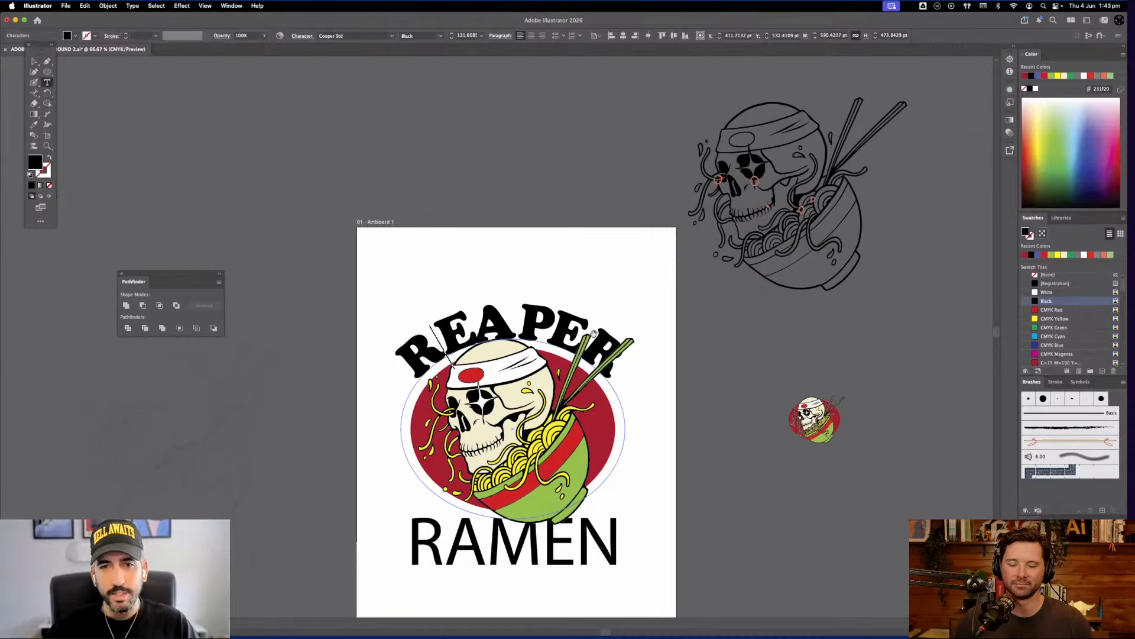
Tighten the kerning on both sides of the second E in REAPER and return to the Selection tool
key(Right)
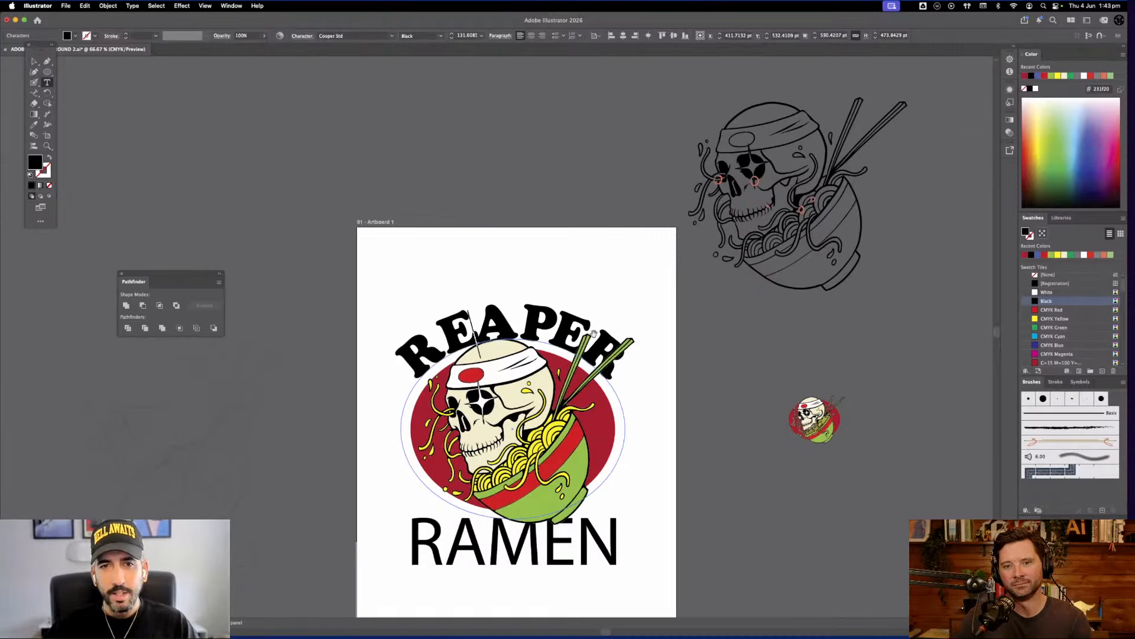
key(Right)
key(Right)
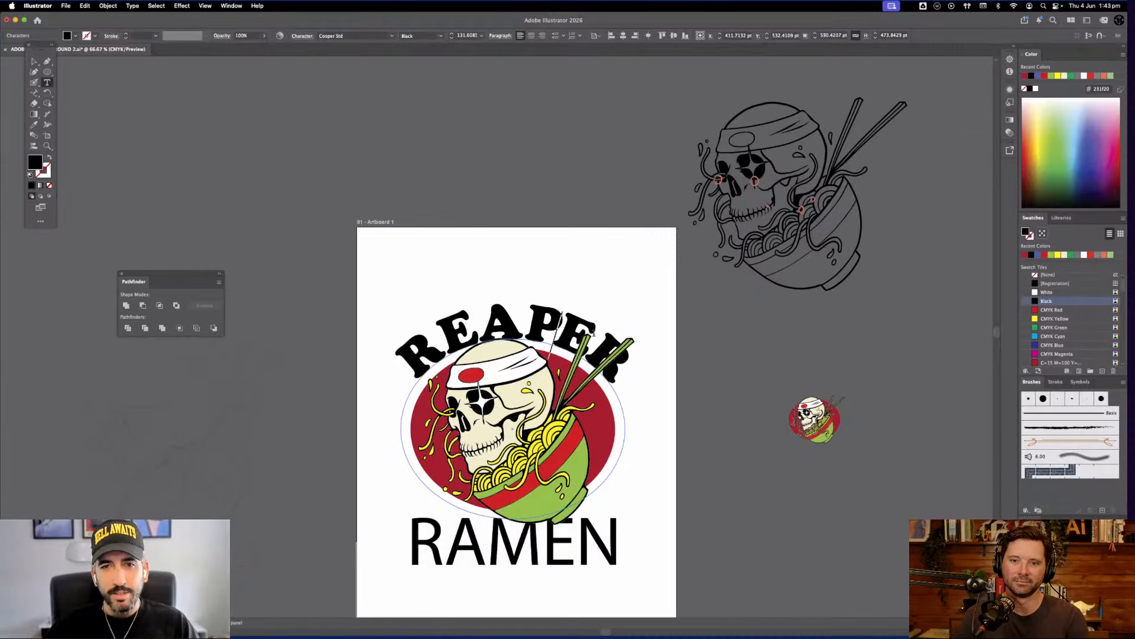
key(Right)
key(Left)
key(alt+Left)
key(Right)
key(alt+Left)
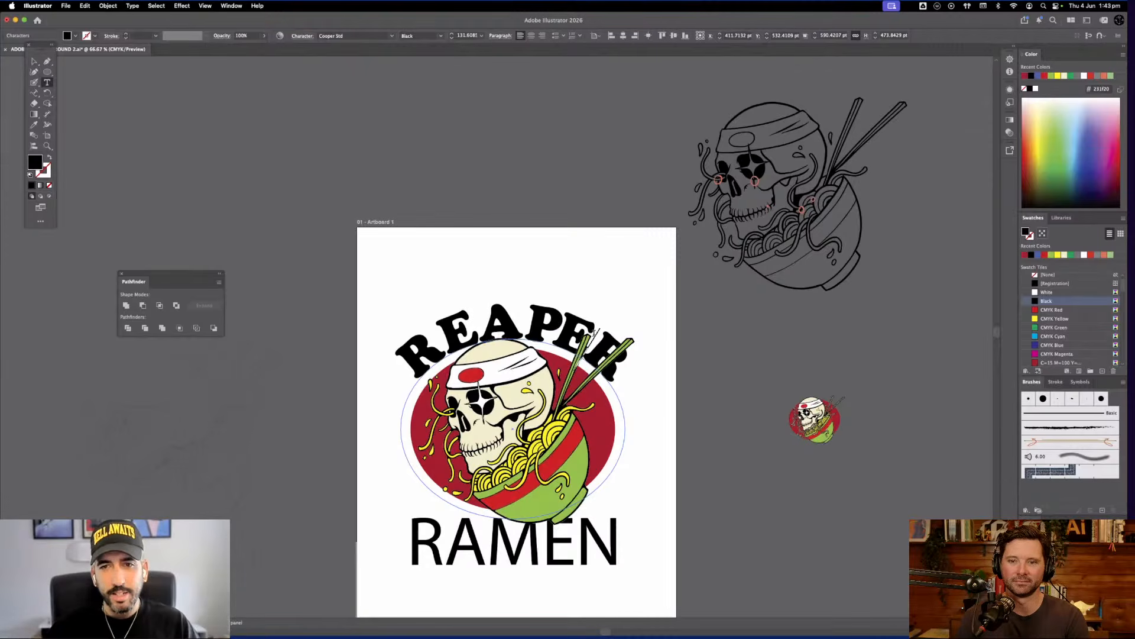
click(34, 62)
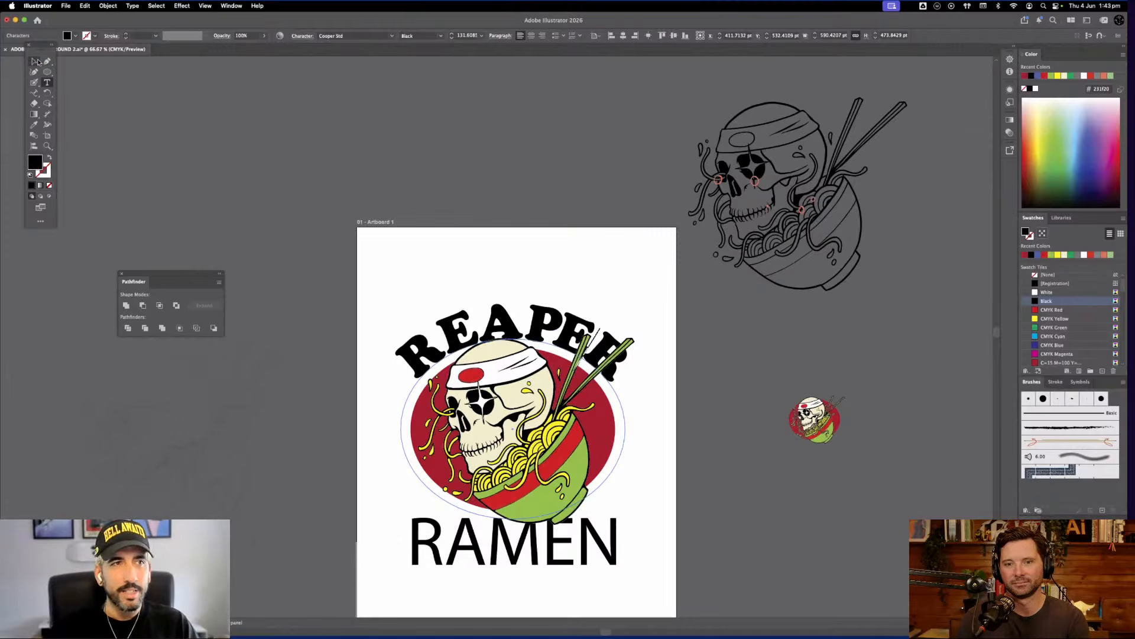
Match the RAMEN text to REAPER's Cooper Std Black formatting with the Eyedropper
click(436, 296)
drag(606, 522, 564, 494)
click(550, 505)
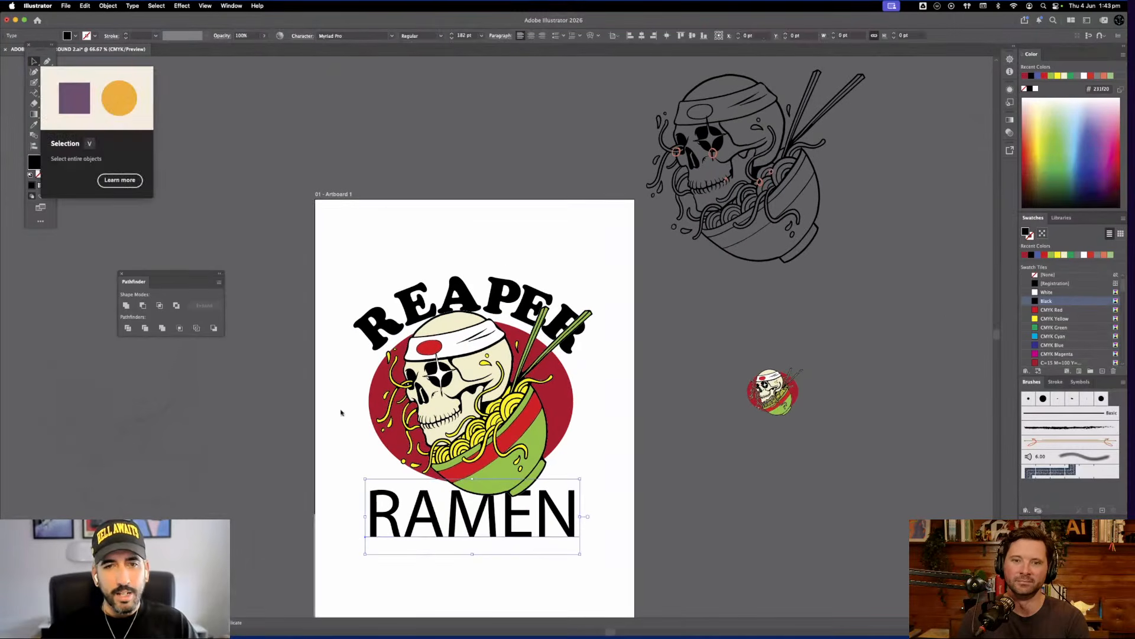
click(377, 325)
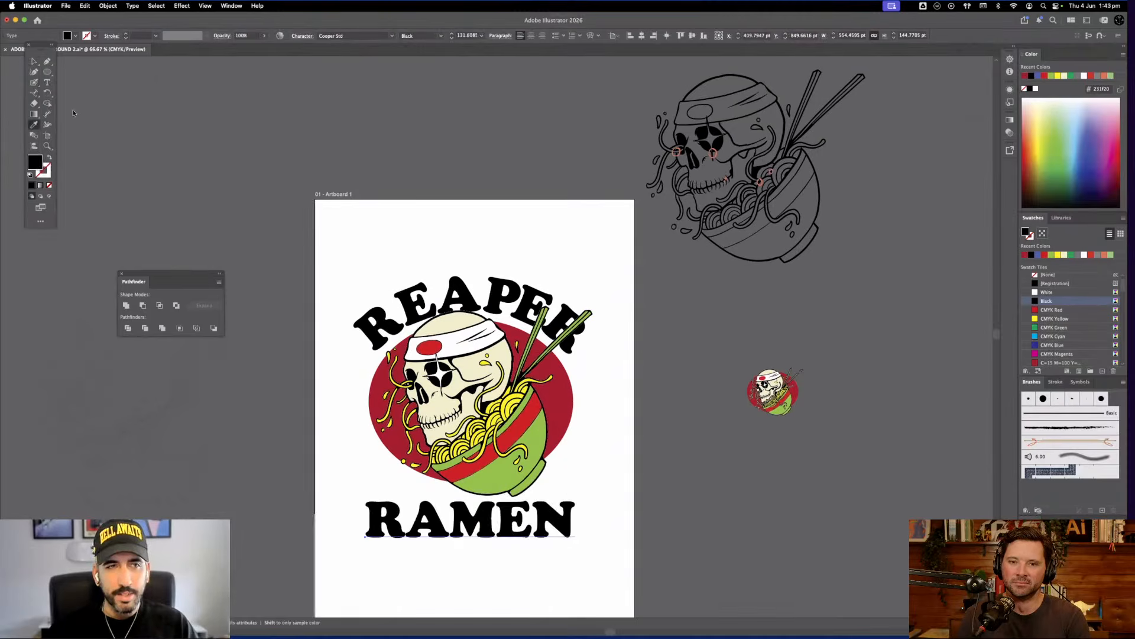
key(v)
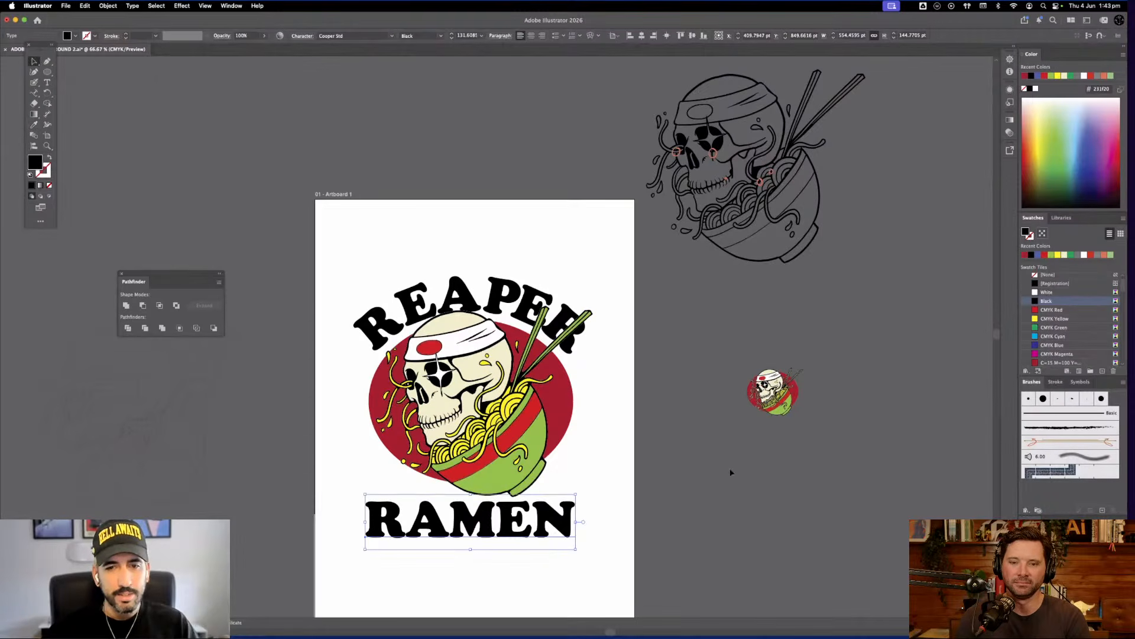
click(608, 544)
drag(540, 524, 549, 524)
key(super+z)
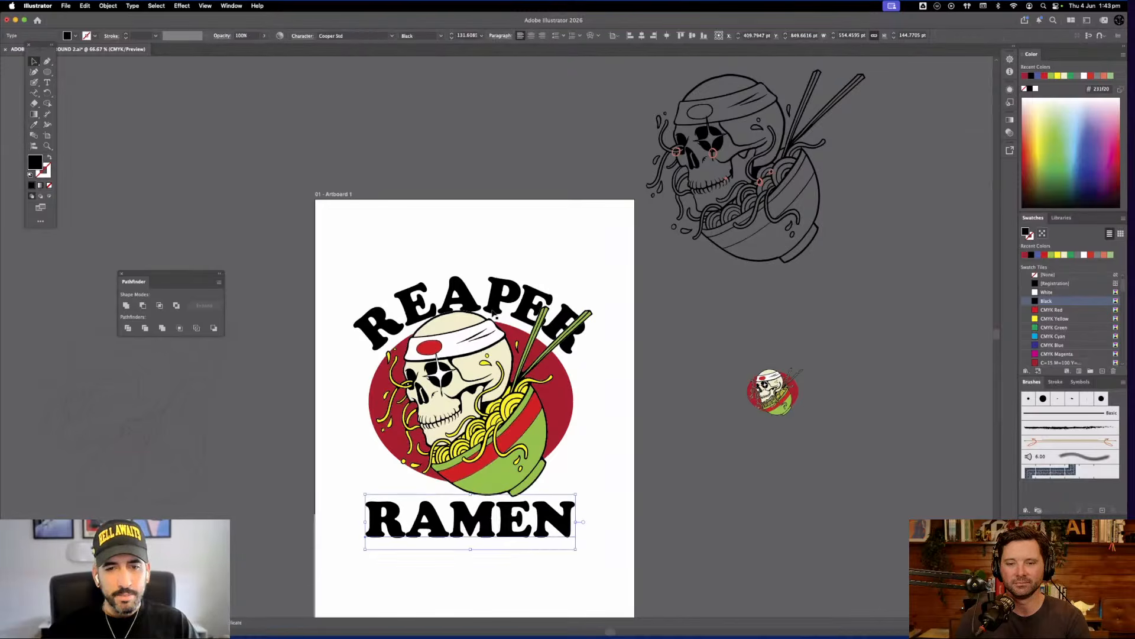
Align the RAMEN and REAPER text horizontally by their centers
shift+click(559, 289)
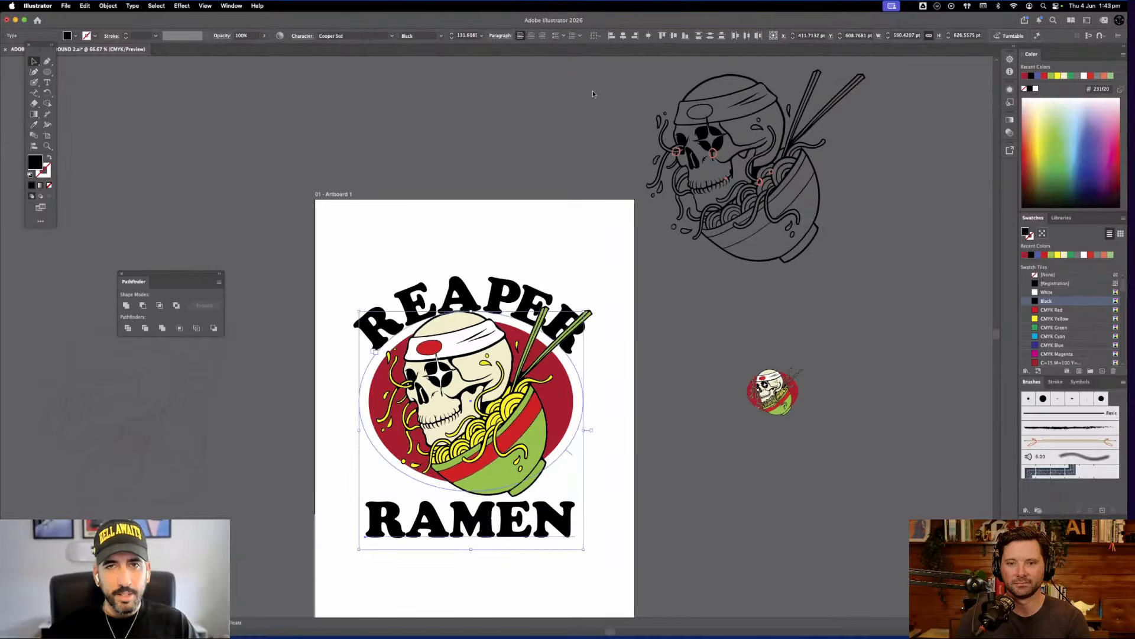
click(623, 35)
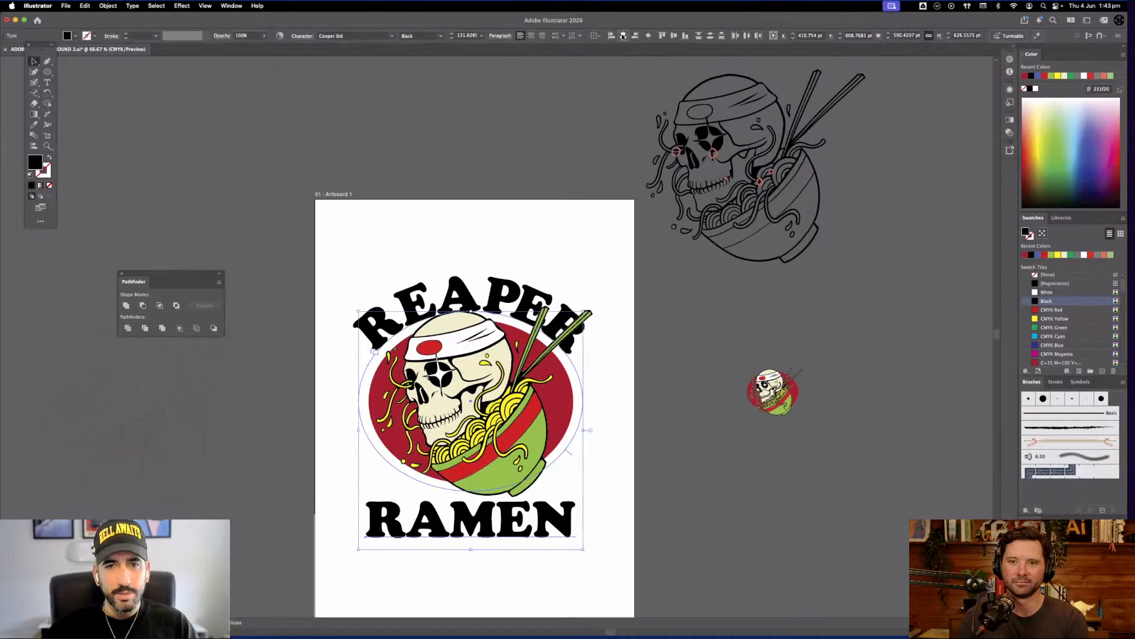
click(654, 570)
Move RAMEN up behind the bowl's base, stretch the lettering taller downward, and nudge it slightly left
drag(543, 511, 543, 498)
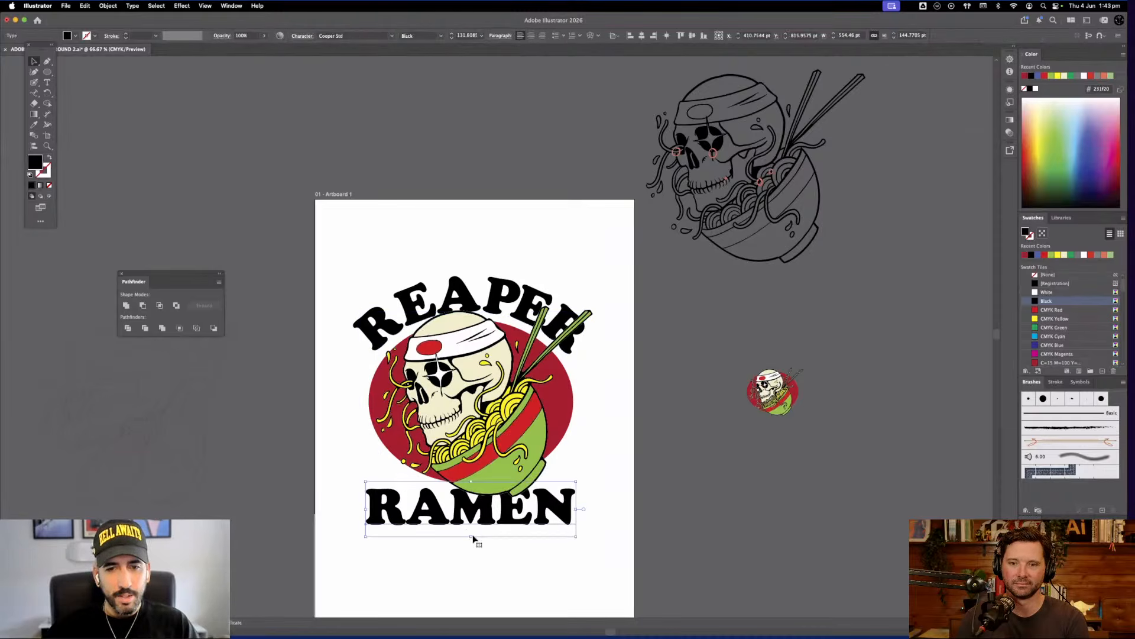
drag(473, 538, 475, 554)
click(618, 565)
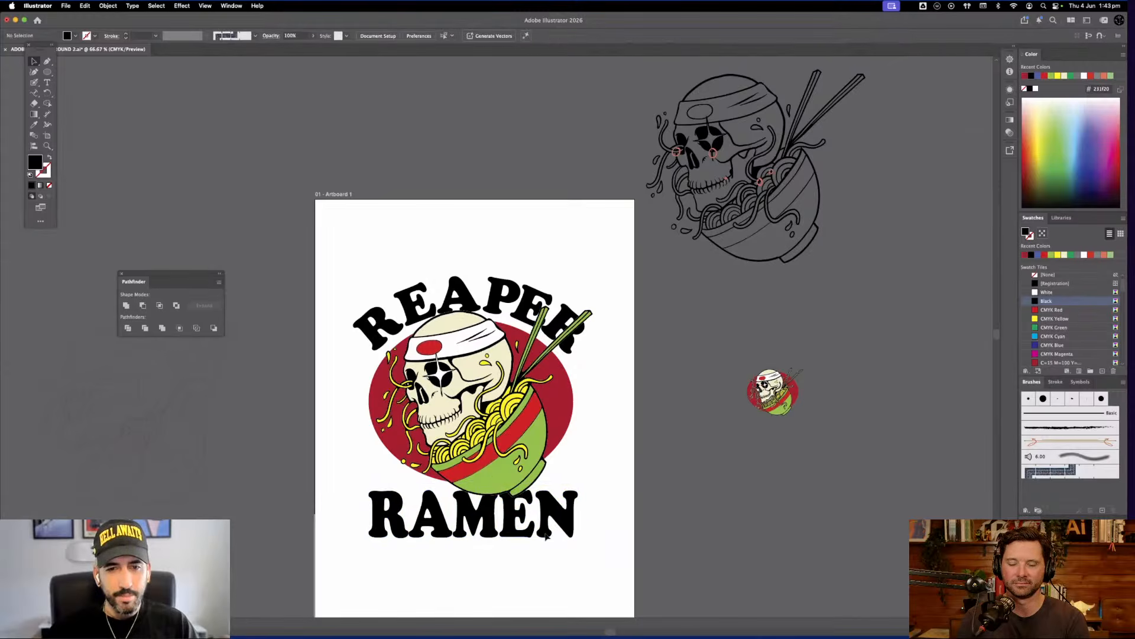
drag(527, 518, 525, 517)
click(656, 542)
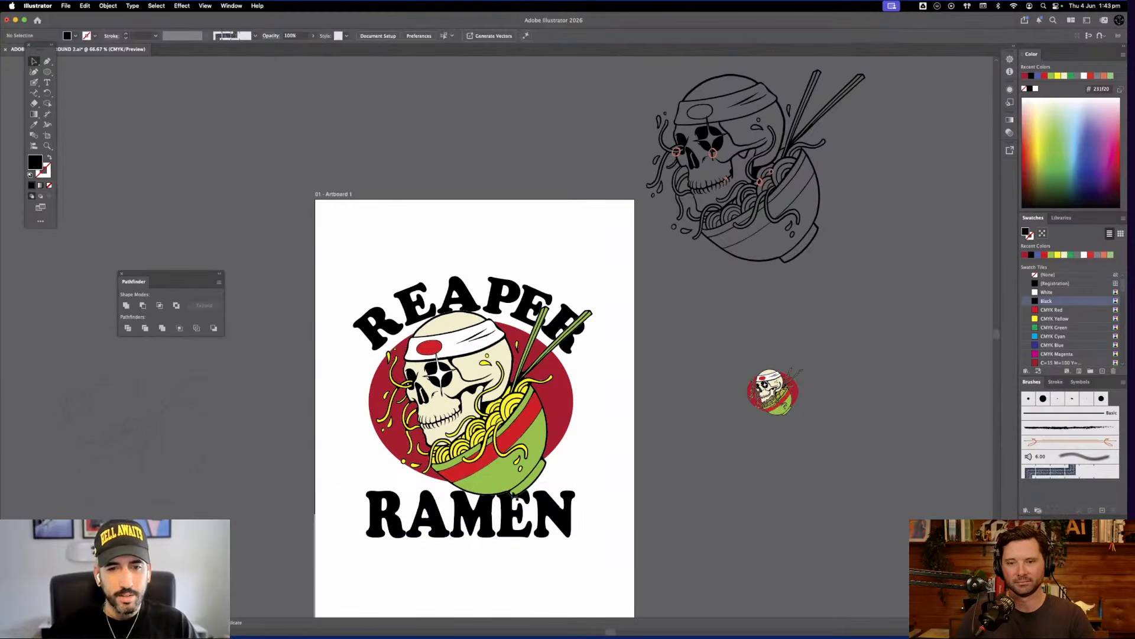
Nudge the RAMEN lettering slightly up and left beneath the bowl
click(519, 524)
shift+click(471, 300)
click(471, 300)
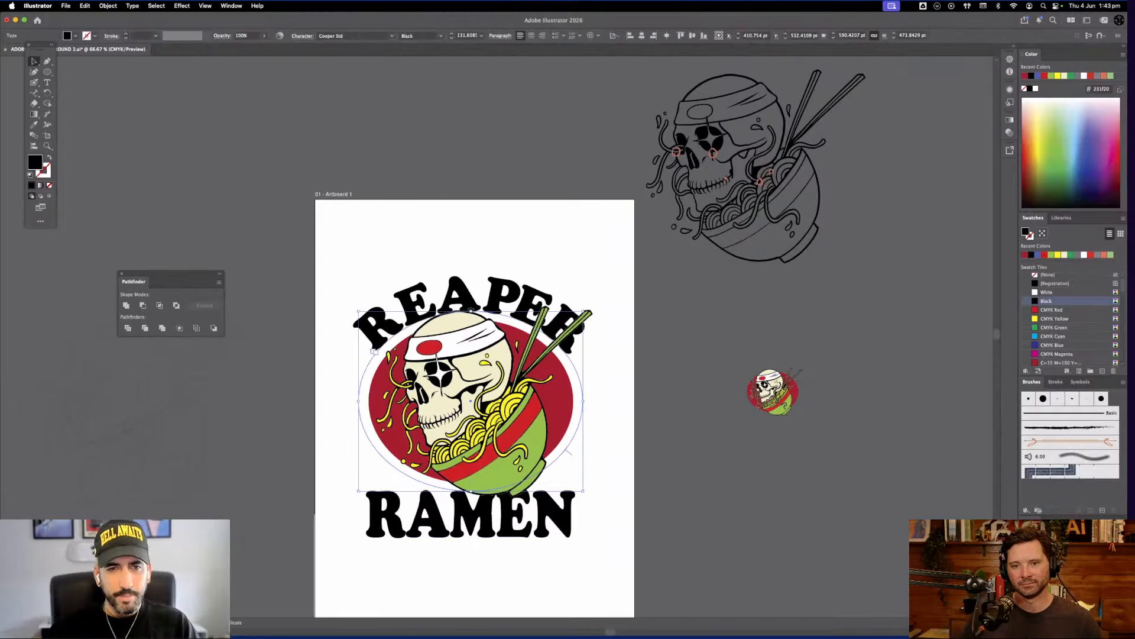
click(647, 383)
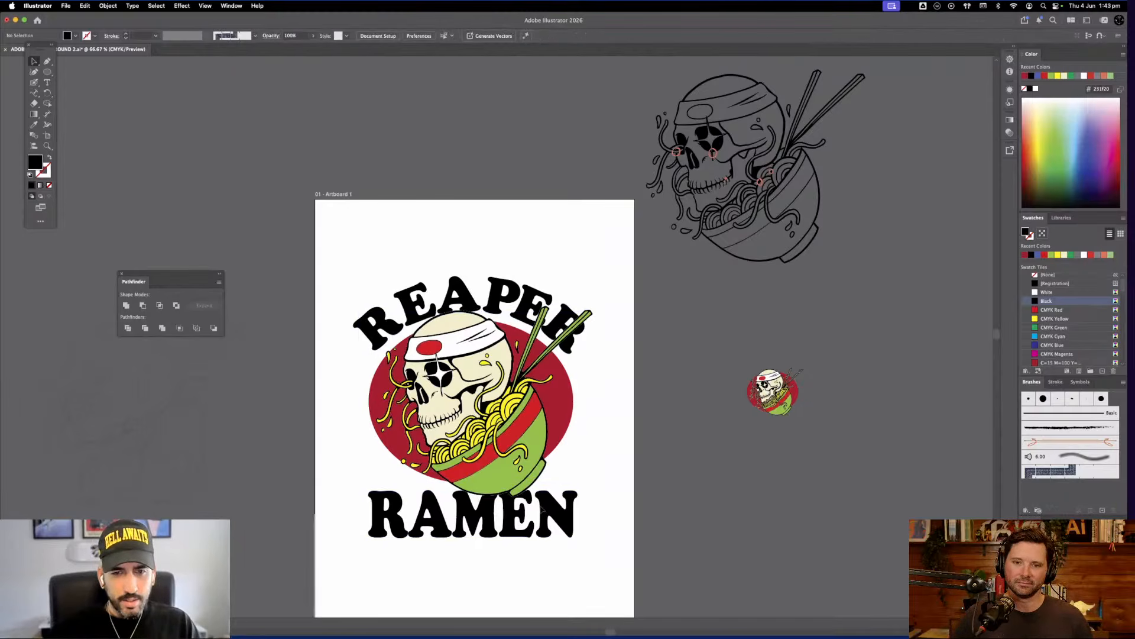
drag(542, 509, 540, 507)
click(645, 417)
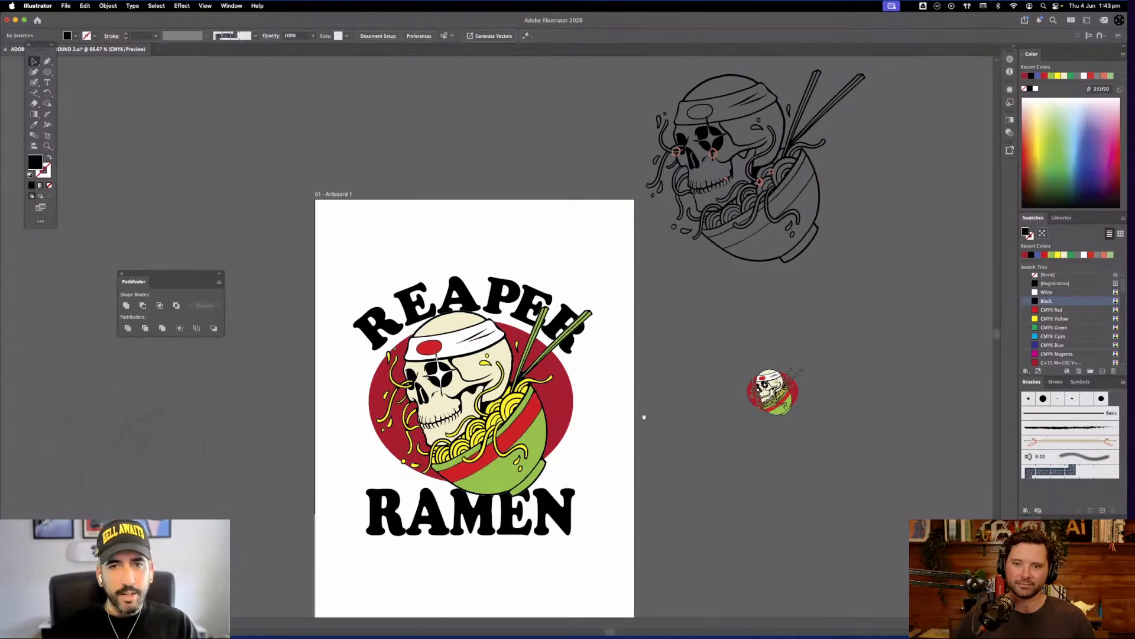
Scale the arched REAPER lettering up slightly from its center so it sits farther out from the red oval
drag(644, 417, 600, 393)
click(431, 342)
click(616, 384)
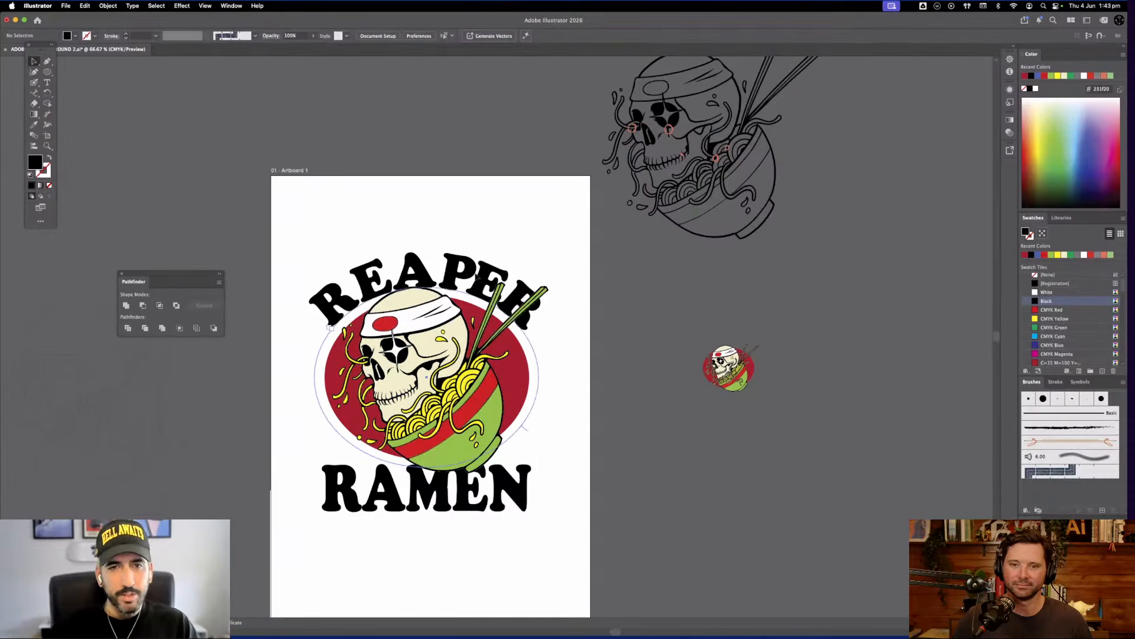
click(497, 265)
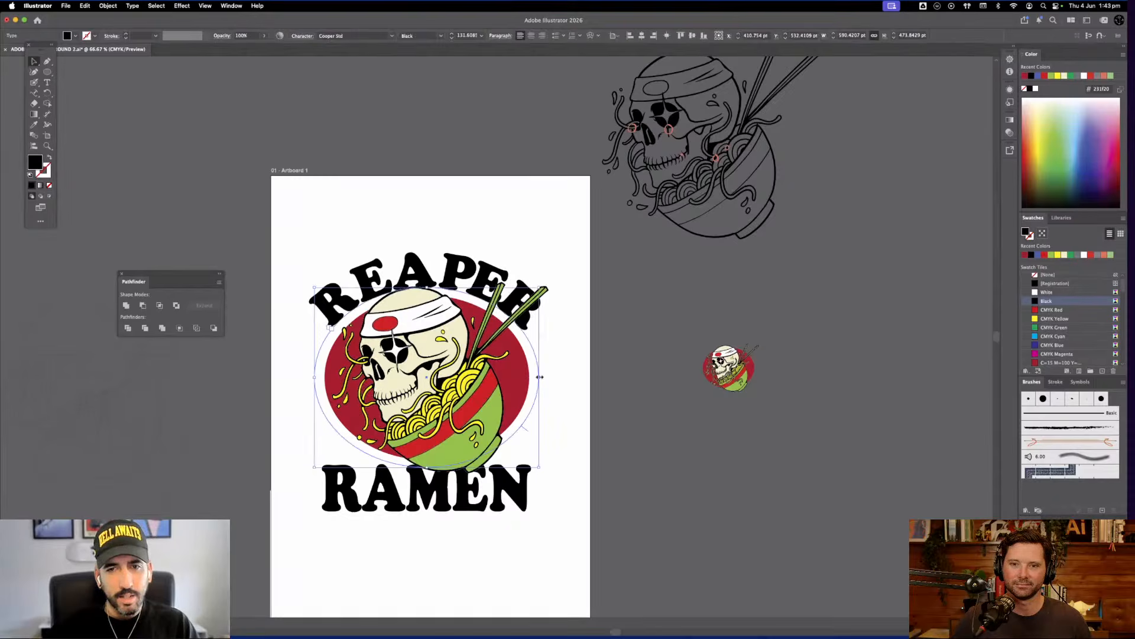
drag(540, 377, 550, 375)
click(519, 475)
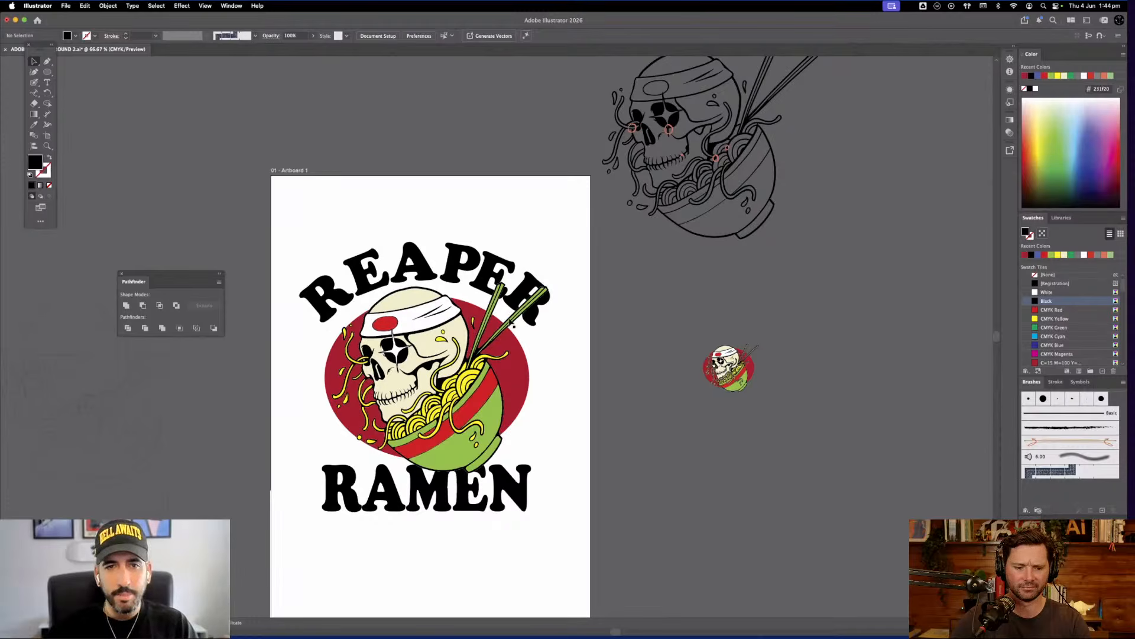
Move the black line art and the small color thumbnail together farther right of the artboard
scroll(533, 342, left, 5)
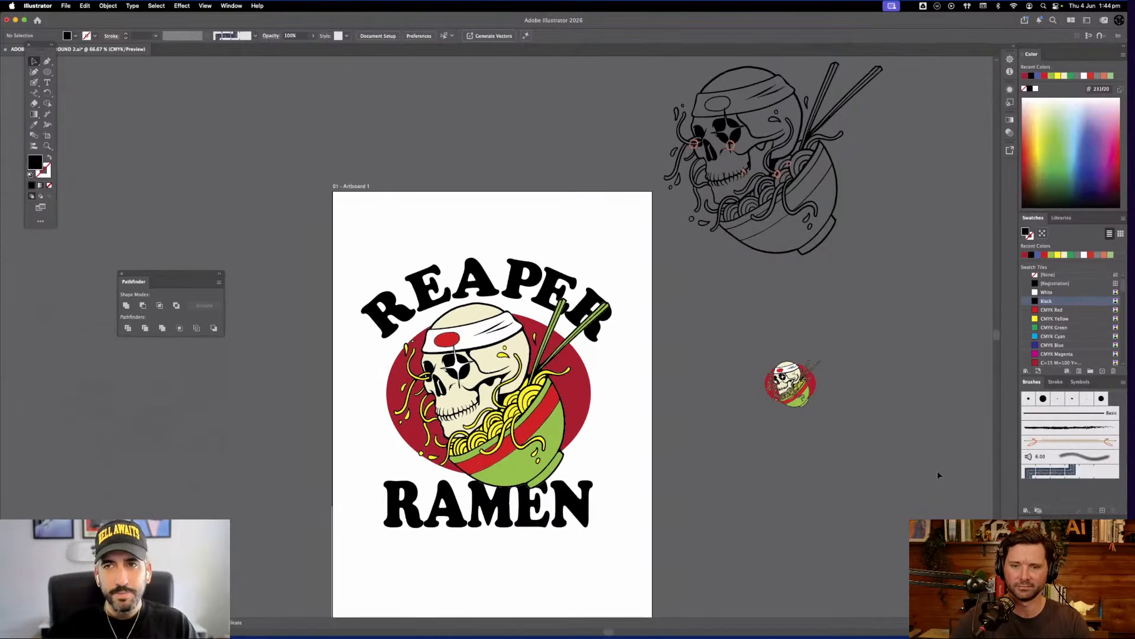
drag(939, 475, 709, 236)
click(699, 431)
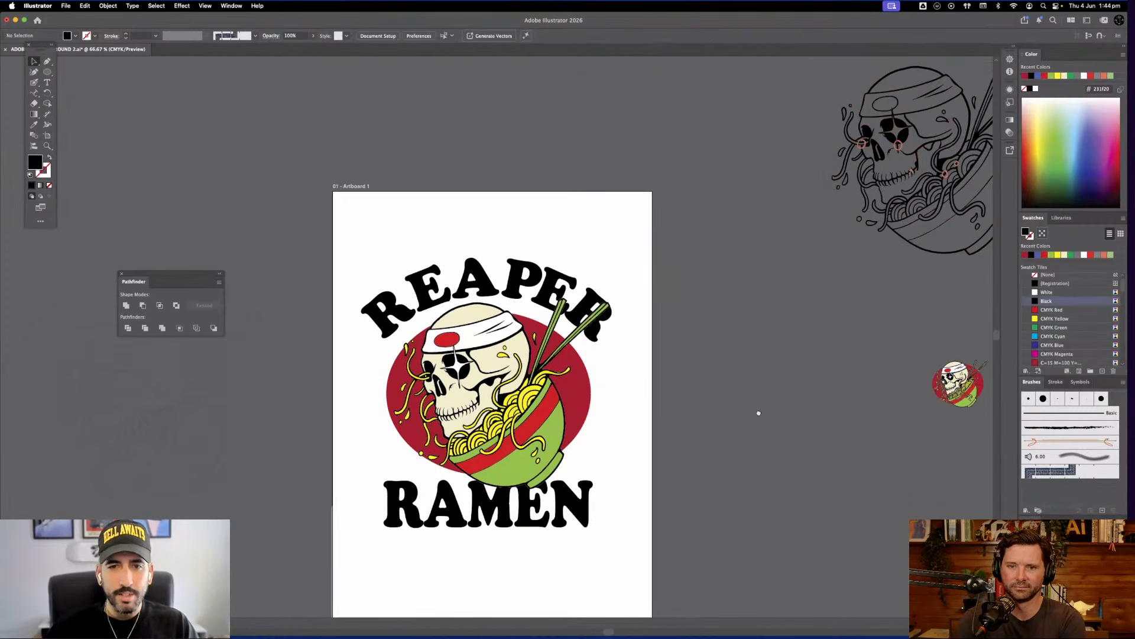
Duplicate the live REAPER and RAMEN text together and place the copy off the artboard, beyond its upper-left corner
scroll(755, 413, left, 6)
key(super+=)
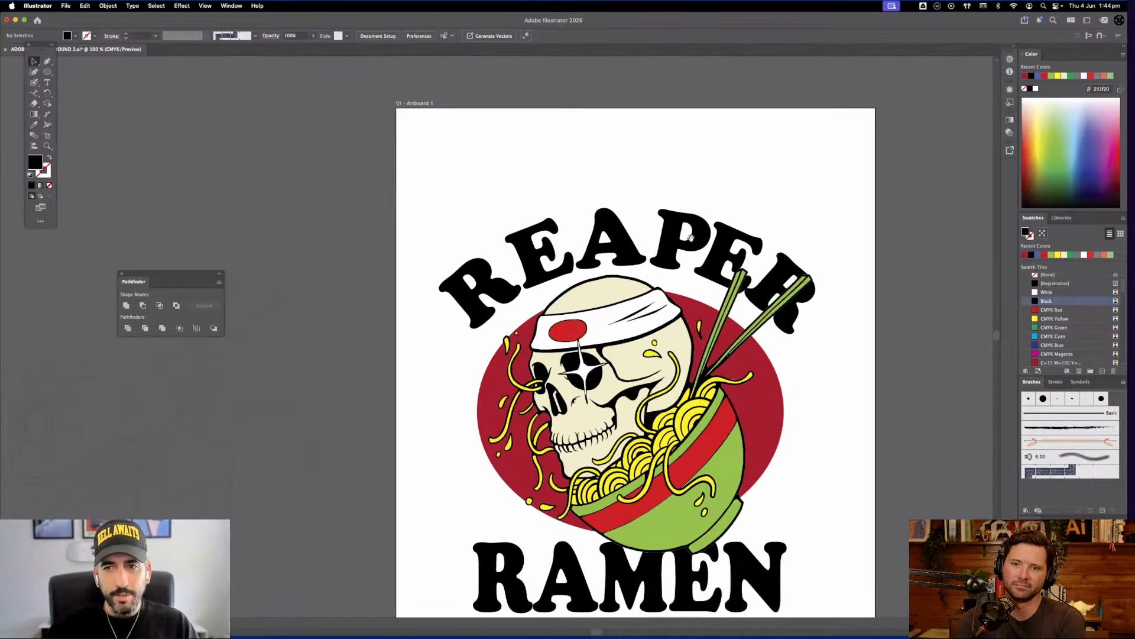
click(792, 477)
drag(820, 552, 700, 507)
shift+click(663, 506)
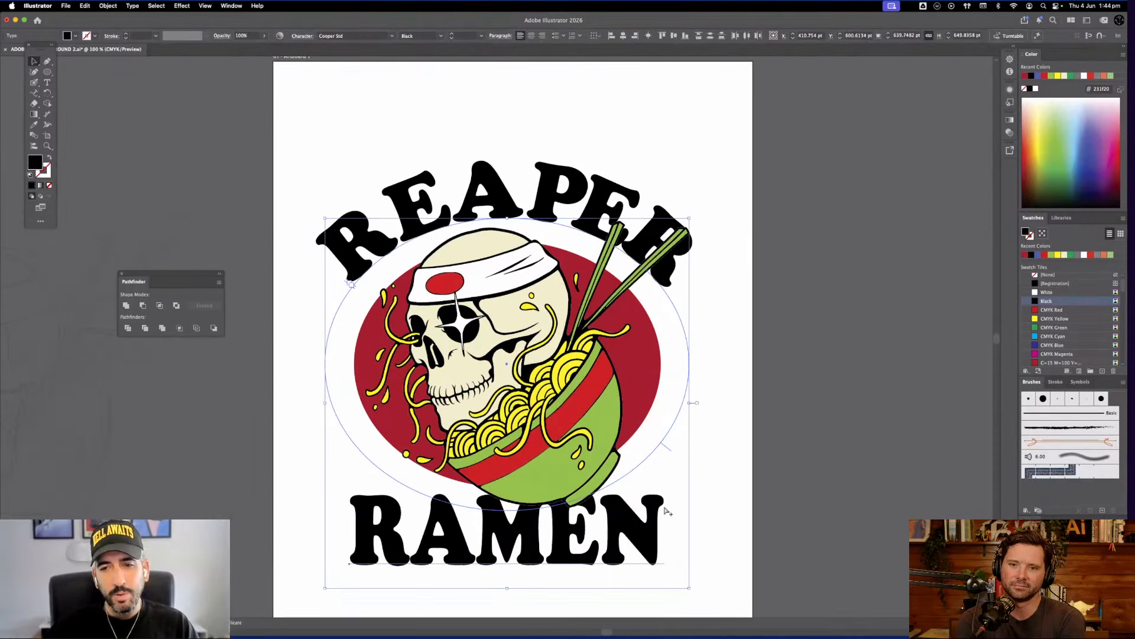
key(super+-)
key(super+-)
drag(654, 476, 692, 604)
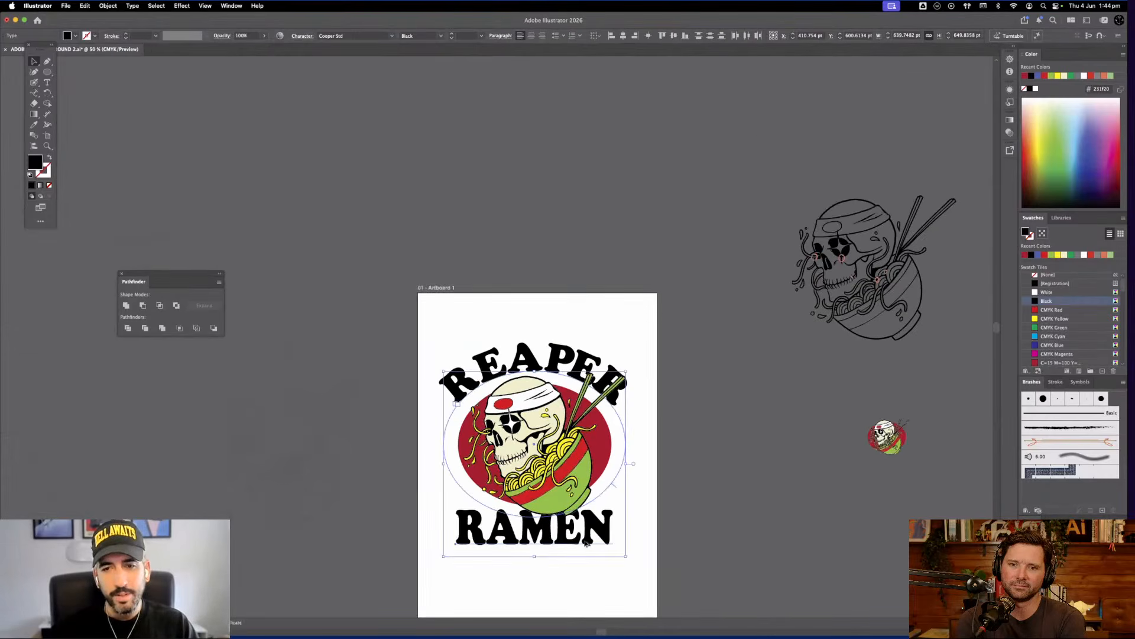
drag(407, 341, 328, 259)
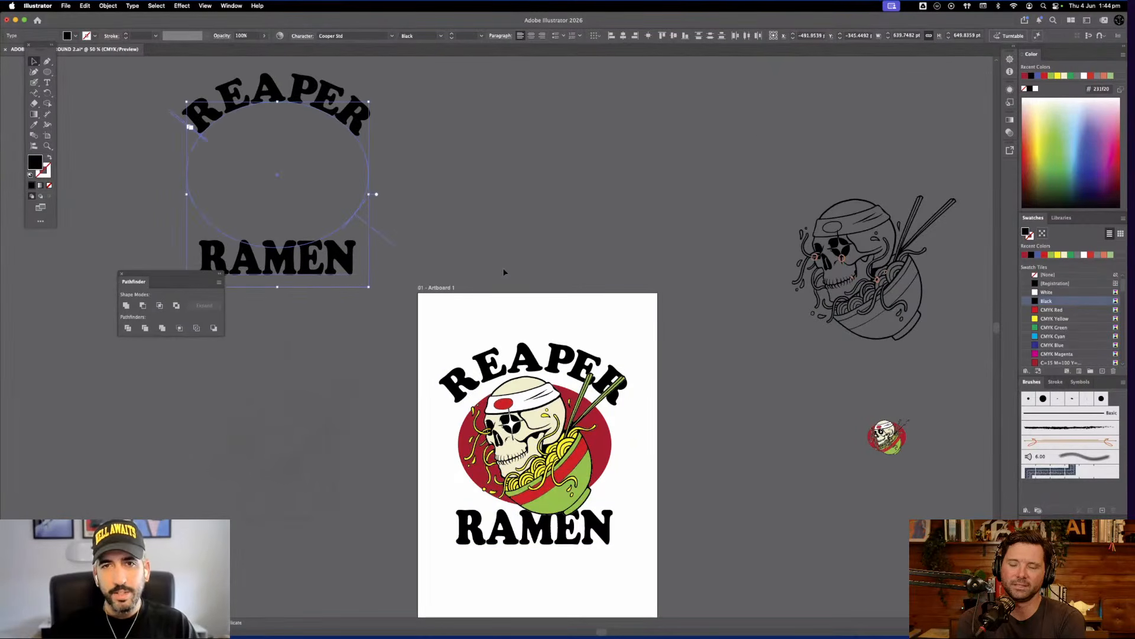
click(416, 110)
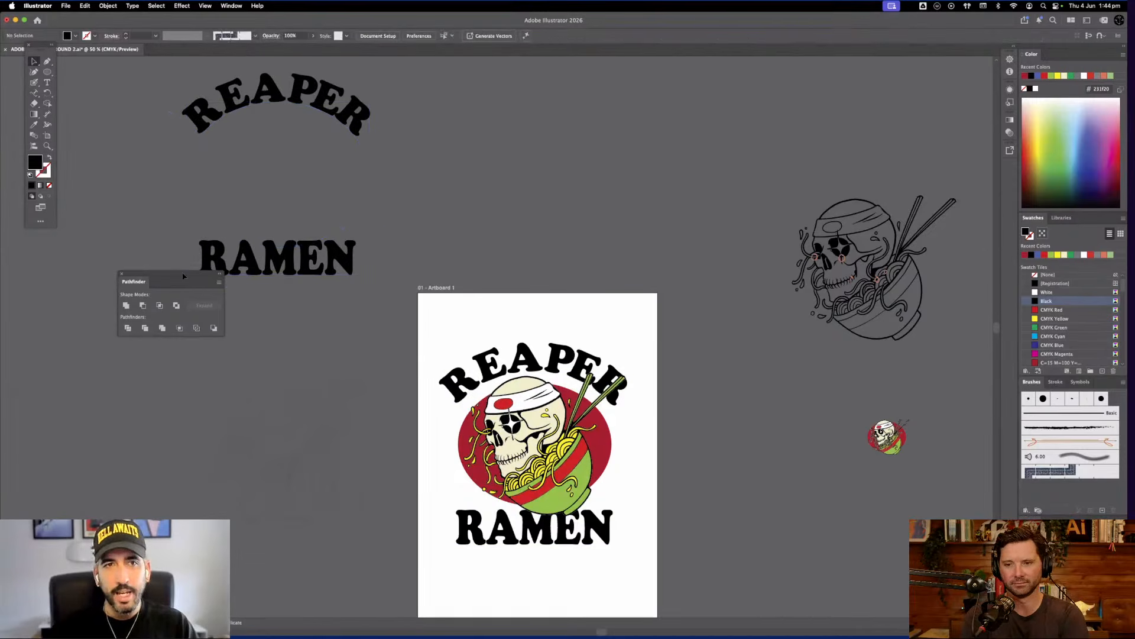
click(371, 155)
click(456, 175)
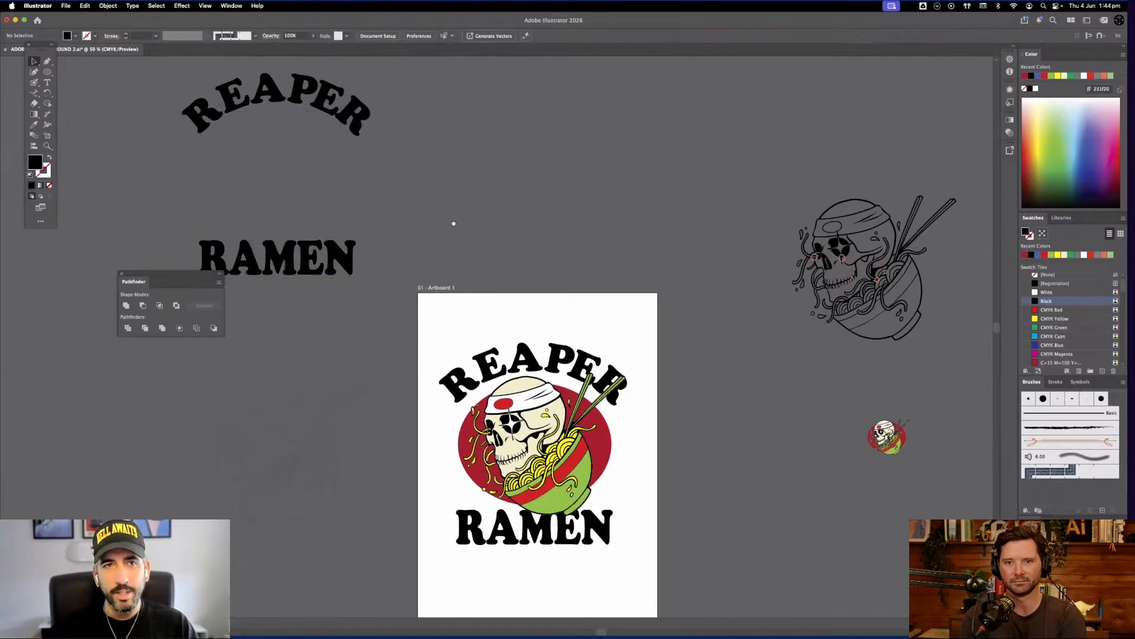
Convert the REAPER and RAMEN text on the artboard to outlines, comparing the letterforms in Outline view, and return to Preview
drag(454, 223, 412, 180)
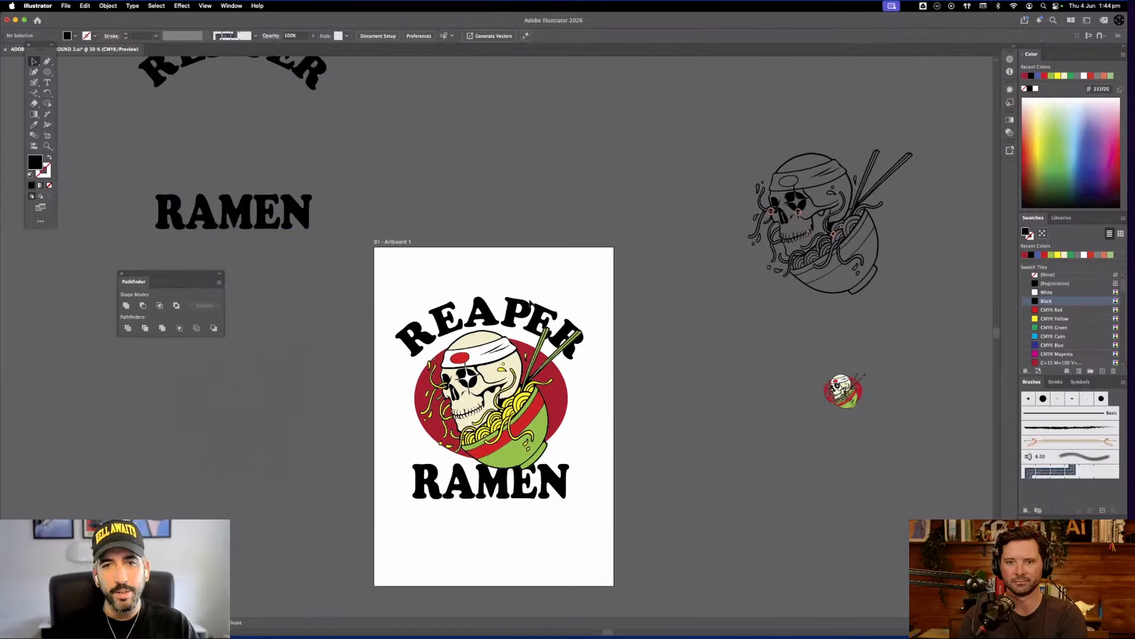
click(555, 324)
shift+click(541, 487)
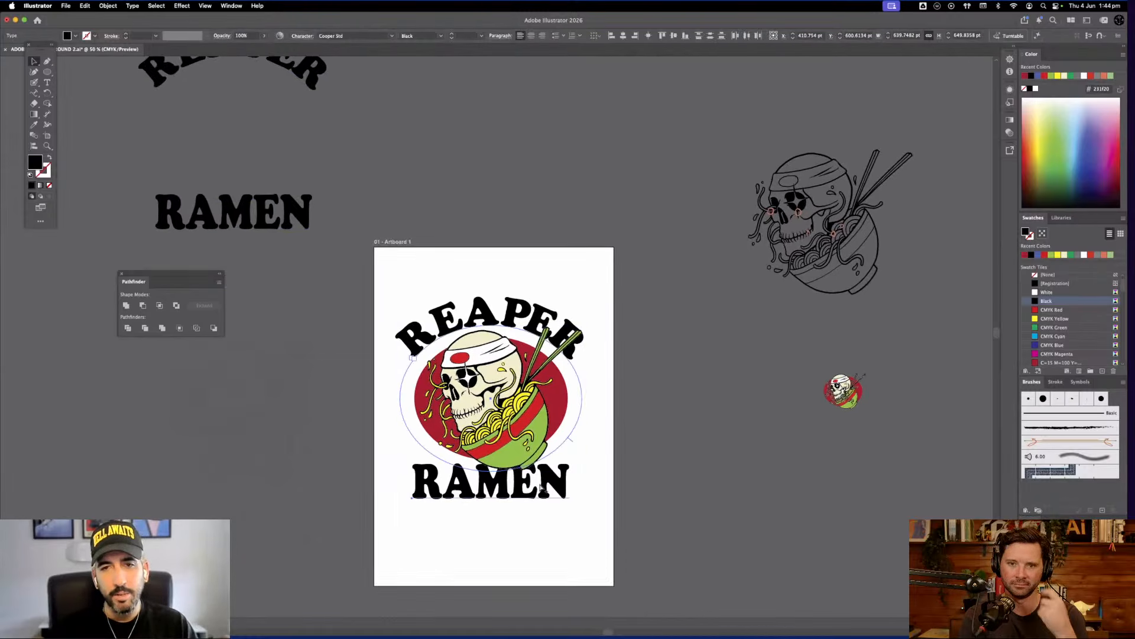
key(super+shift+o)
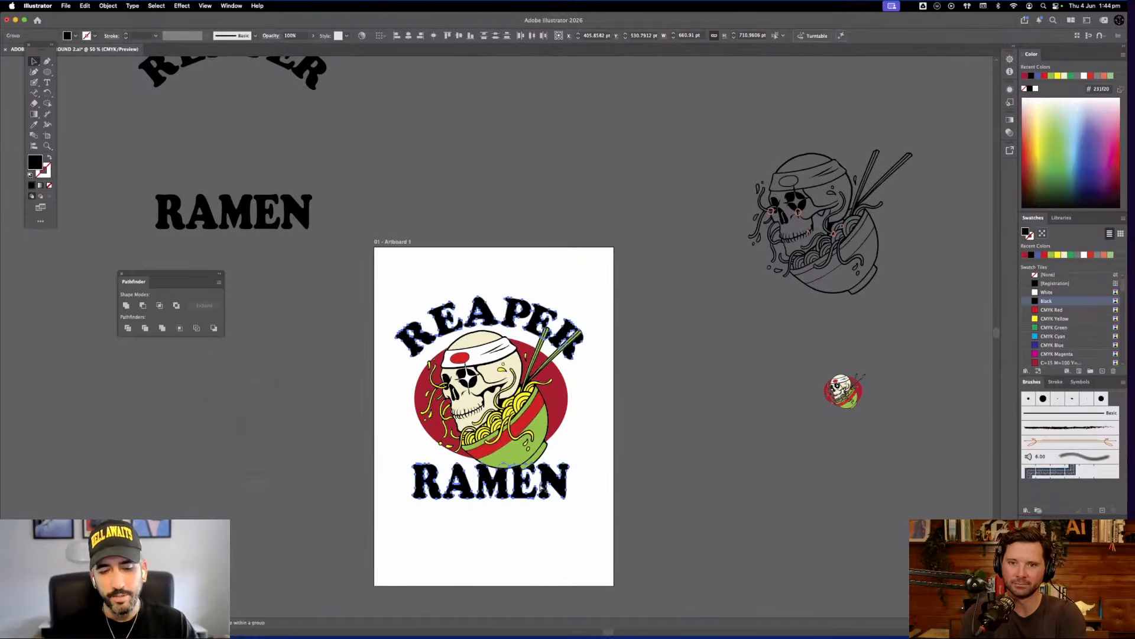
key(super+z)
key(super+y)
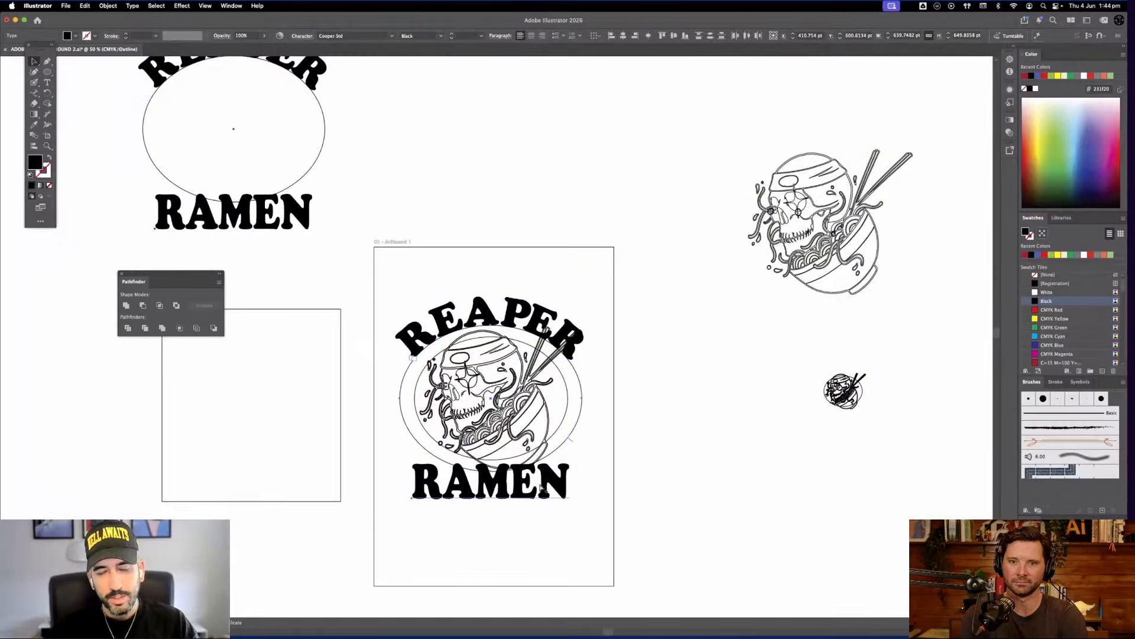
key(super+1)
scroll(402, 532, up, 2)
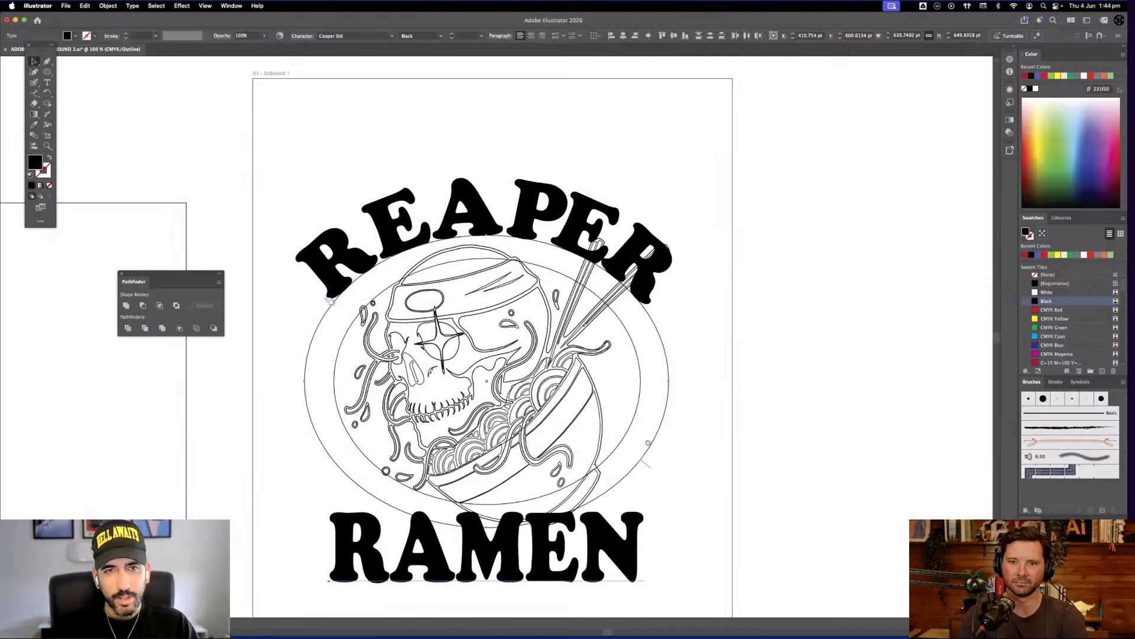
scroll(402, 533, down, 2)
click(399, 529)
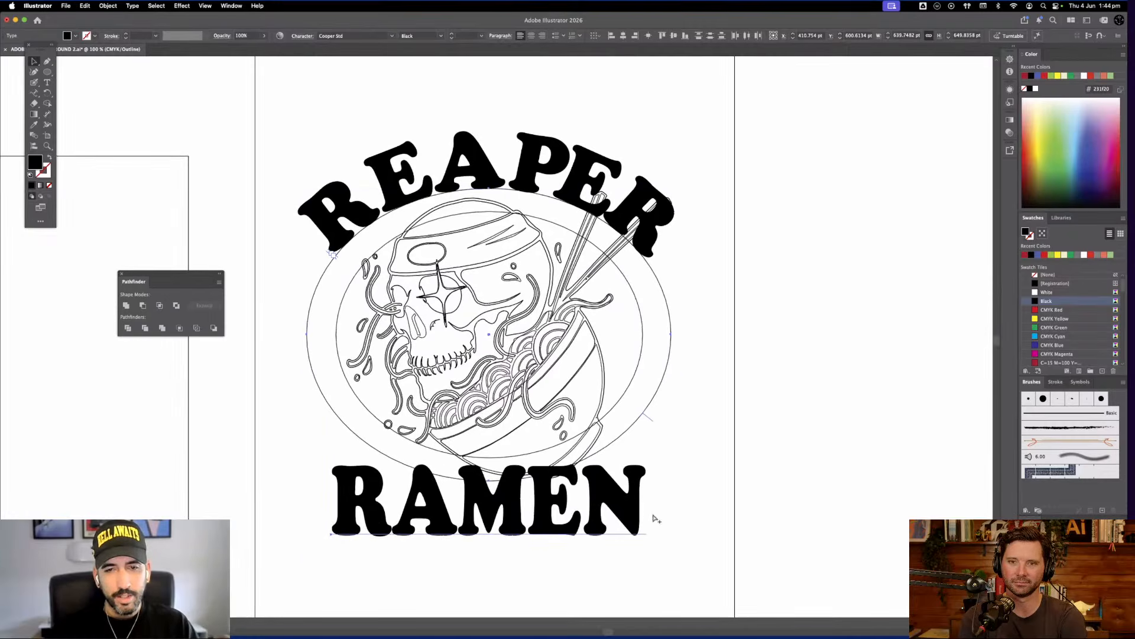
key(shift+super+o)
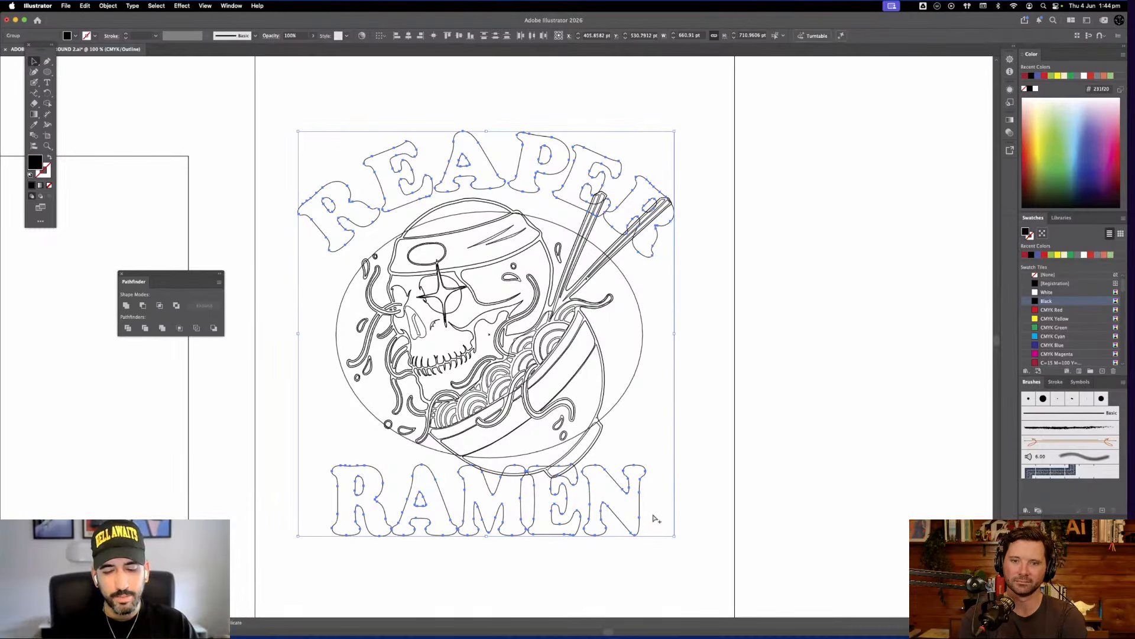
key(super+y)
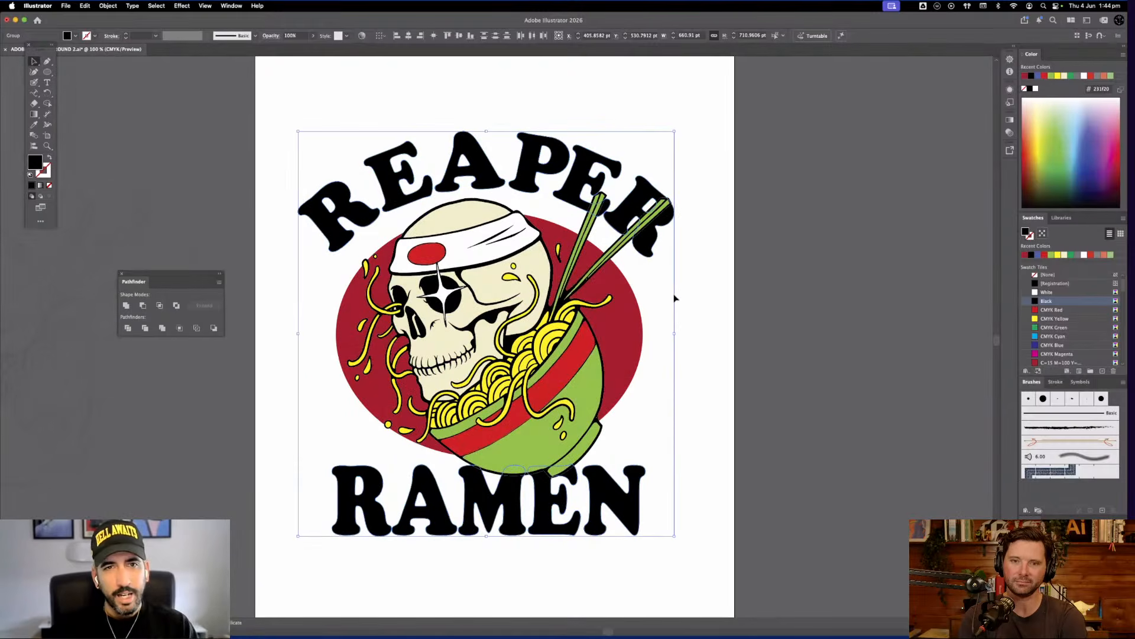
click(687, 352)
drag(672, 247, 713, 284)
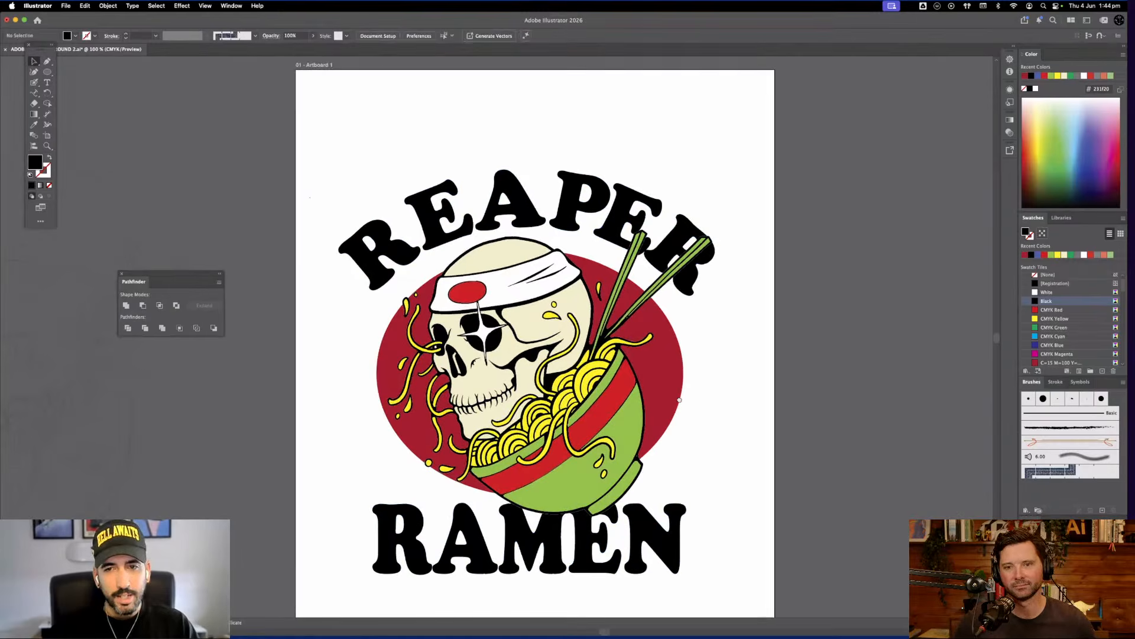
drag(691, 325, 658, 433)
scroll(659, 433, down, 1)
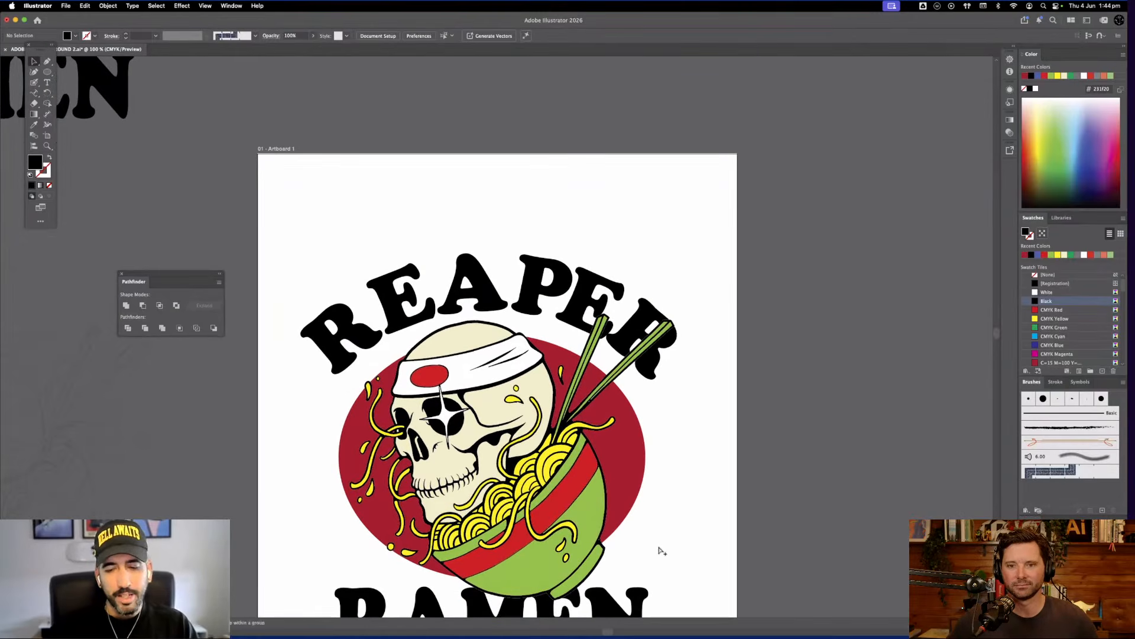
key(super+minus)
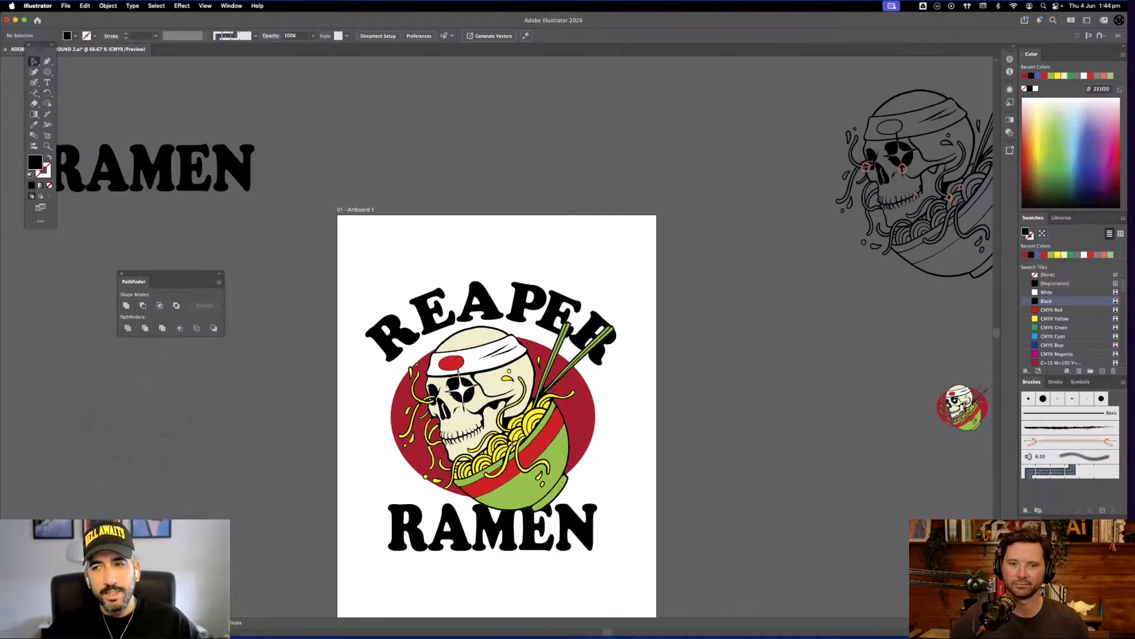
click(488, 306)
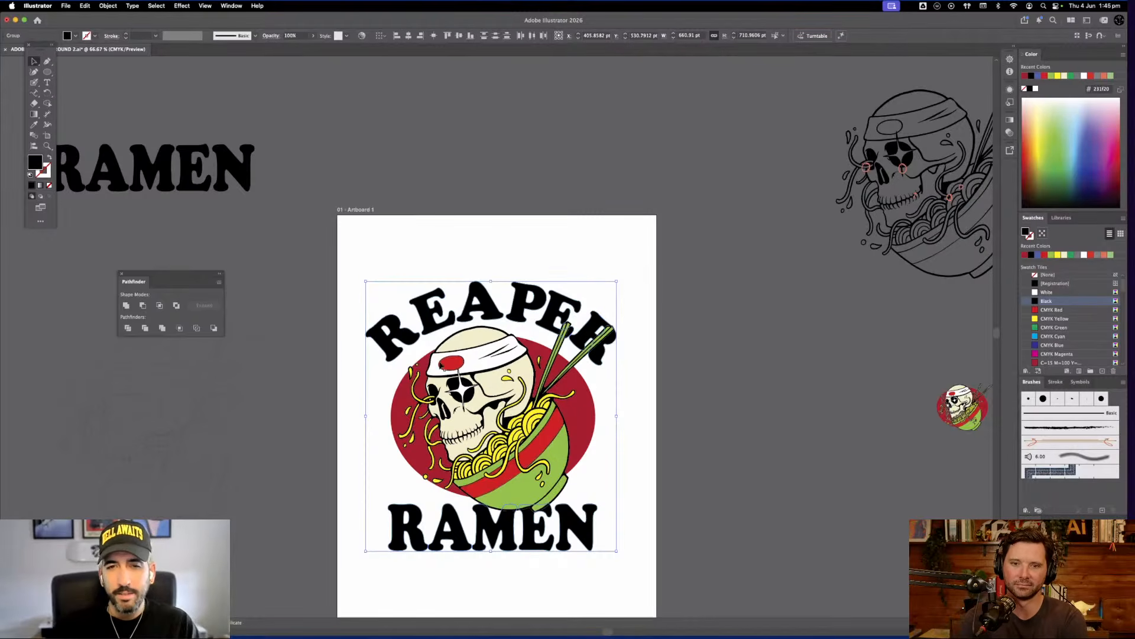
key(super+shift+a)
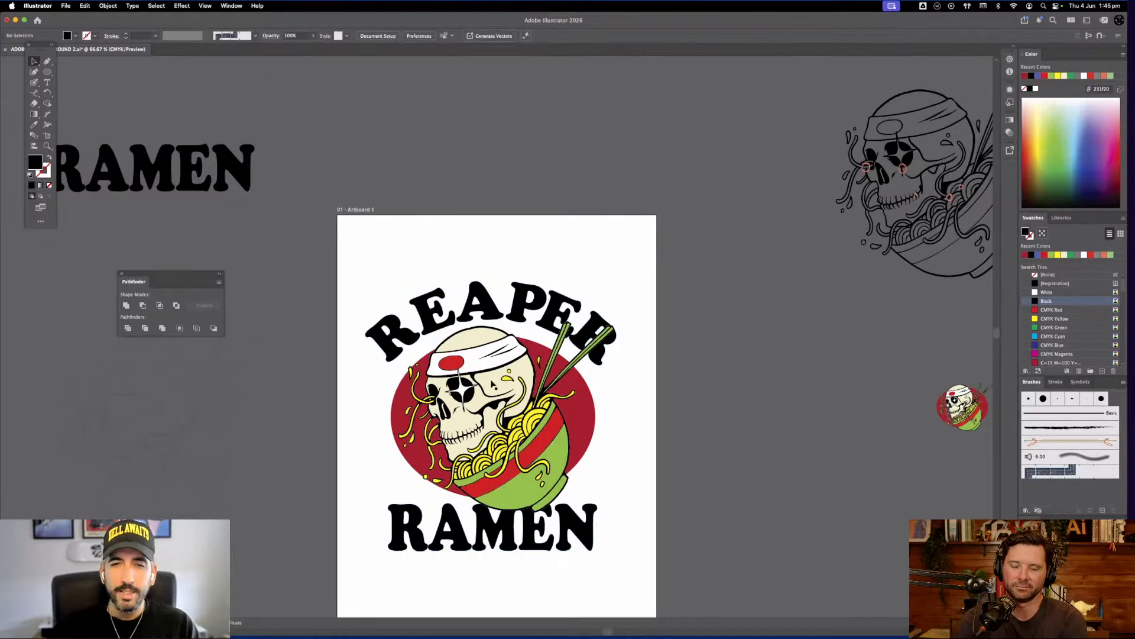
Pick up the skull's cream color and darken it to a muted grey-beige shade for brushing shadows on the skull
click(492, 383)
key(super+equal)
key(super+equal)
key(super+equal)
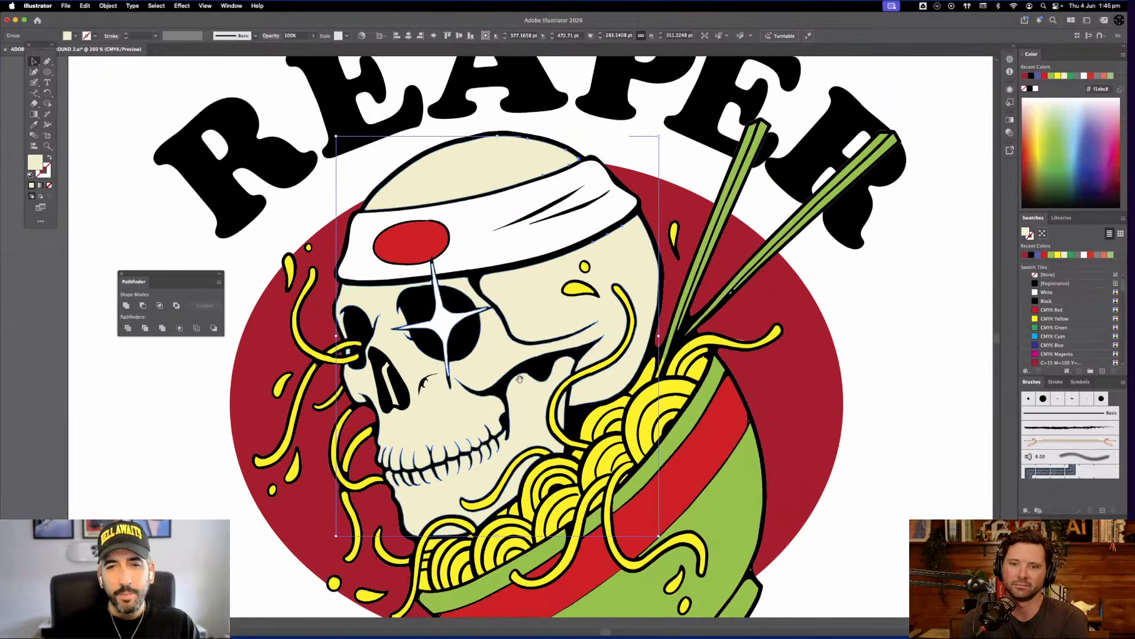
drag(492, 384, 466, 408)
key(super+shift+a)
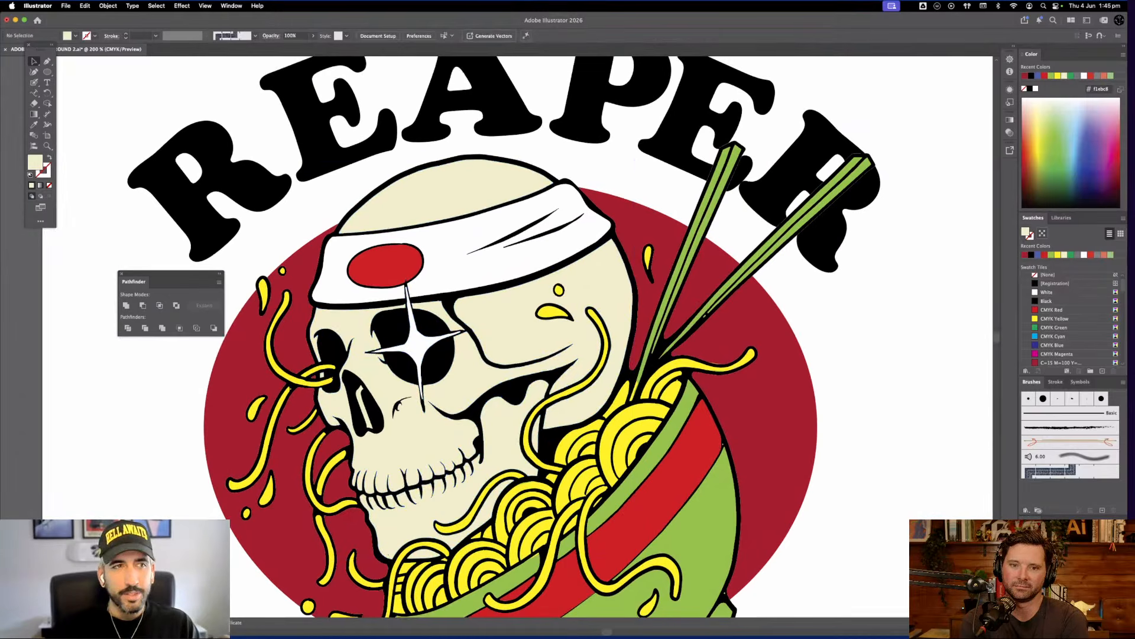
click(33, 83)
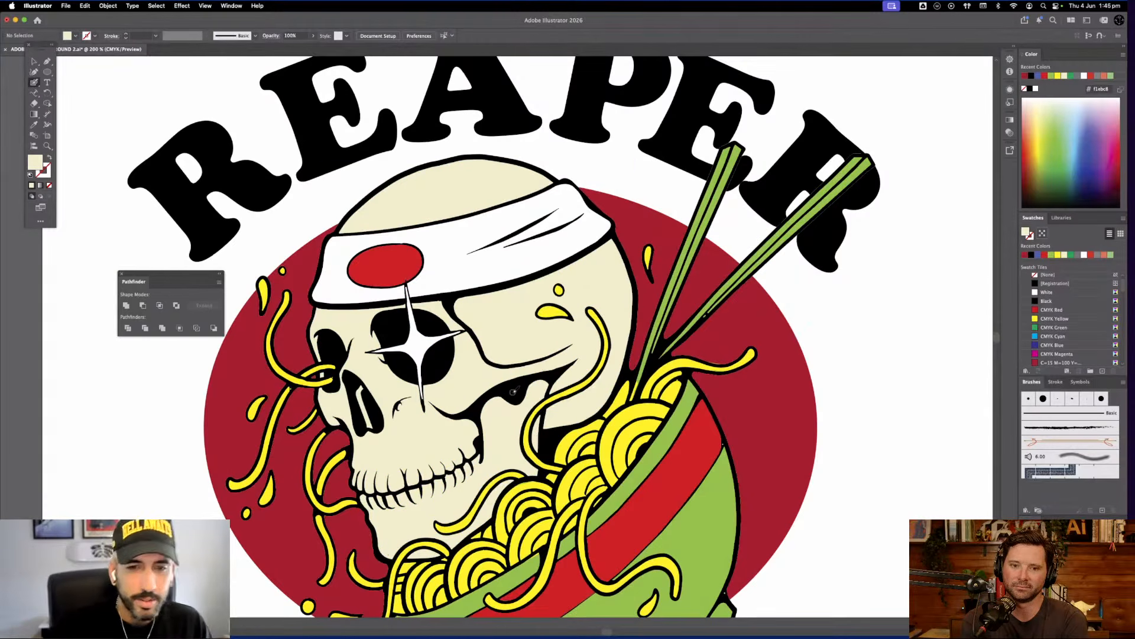
double_click(38, 160)
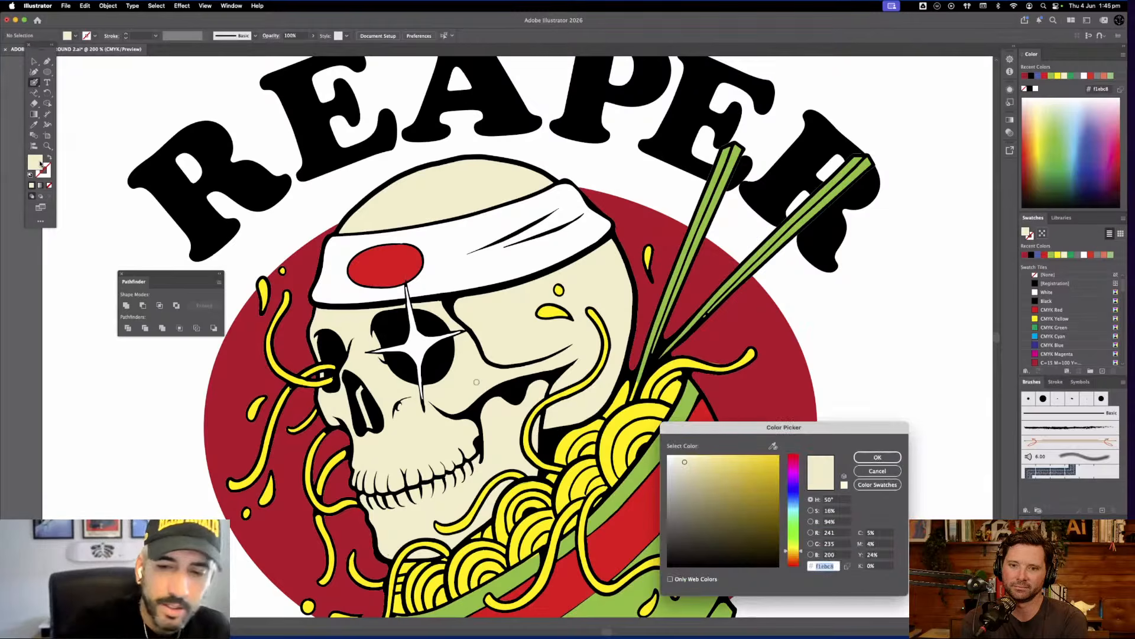
click(685, 491)
click(878, 457)
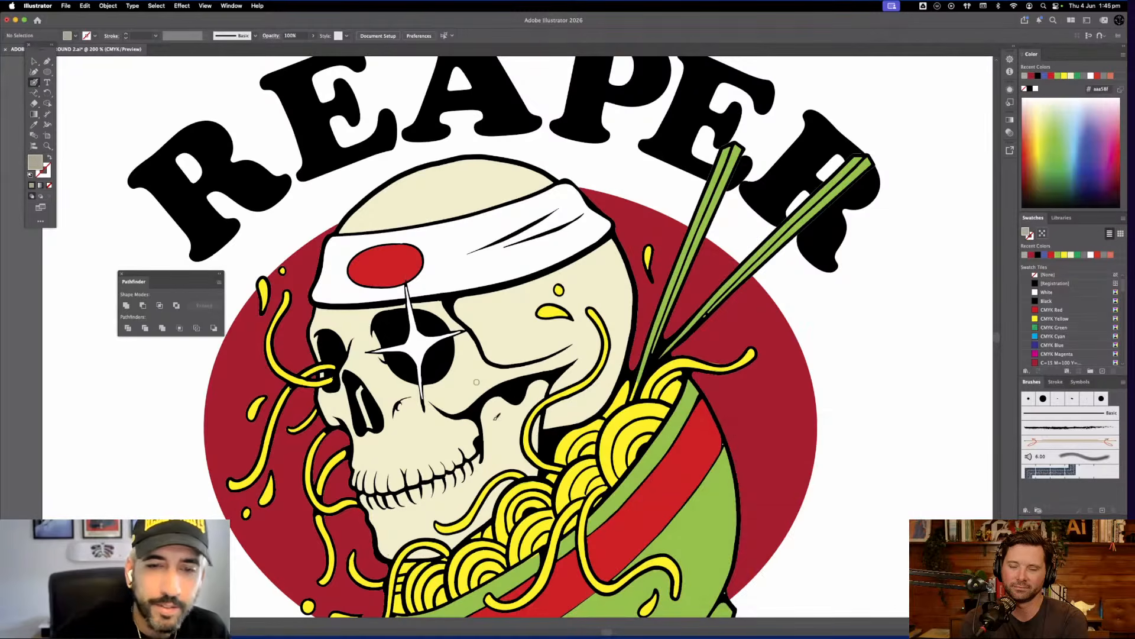
Brush grey-beige shadow shapes beneath the skull's cheekbone and around the temple area, undoing the stray stroke
mouse_move(484, 425)
mouse_down()
mouse_move(533, 402)
mouse_move(537, 450)
mouse_move(547, 382)
mouse_move(534, 379)
mouse_move(483, 421)
mouse_move(532, 396)
mouse_move(502, 400)
mouse_move(544, 395)
mouse_up()
drag(590, 325, 579, 385)
mouse_move(446, 376)
mouse_down()
mouse_move(471, 361)
mouse_move(524, 413)
mouse_move(540, 412)
mouse_move(489, 420)
mouse_up()
key(super+z)
mouse_move(455, 381)
mouse_down()
mouse_move(445, 363)
mouse_move(475, 354)
mouse_up()
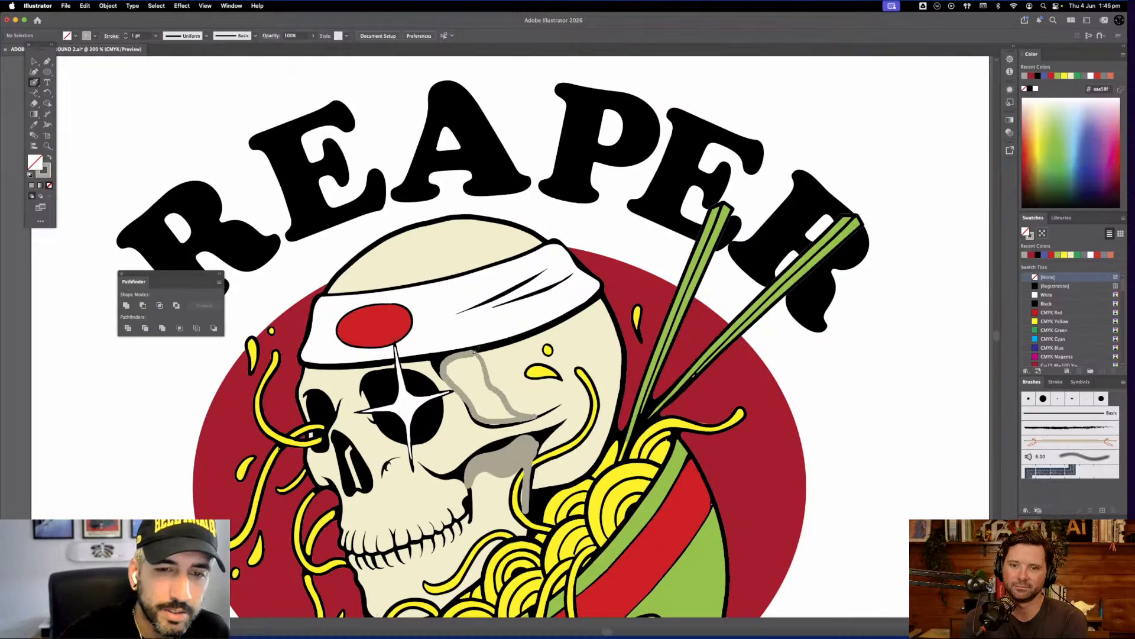
Make the temple shadow solid by deleting its inner path with the Direct Selection tool, and select the cheekbone shadow
click(34, 61)
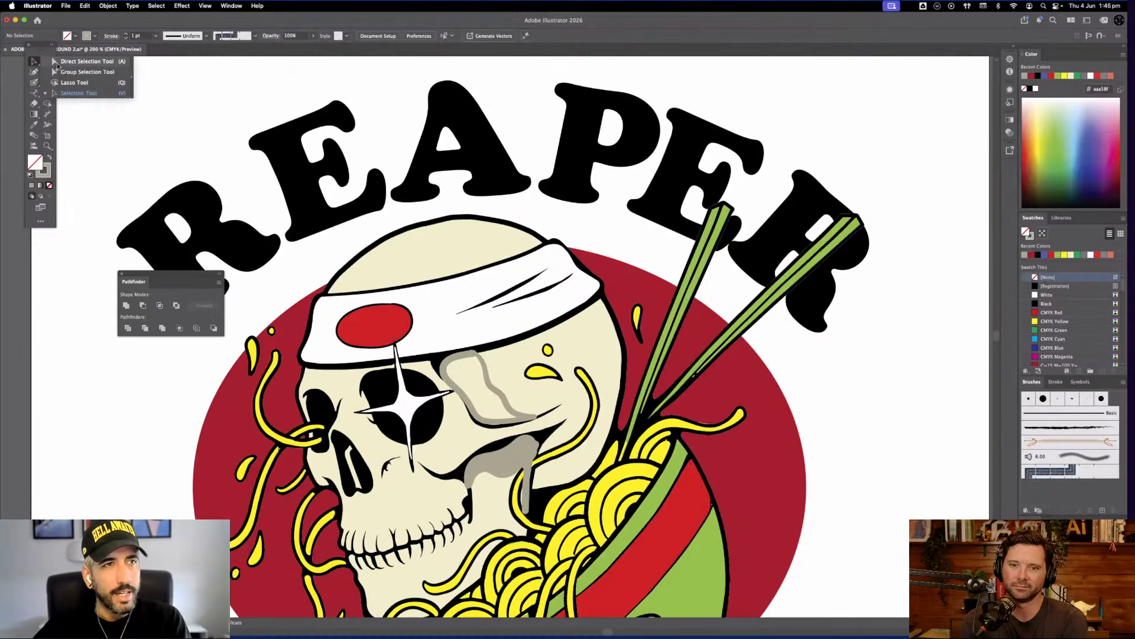
click(492, 392)
key(Delete)
click(516, 464)
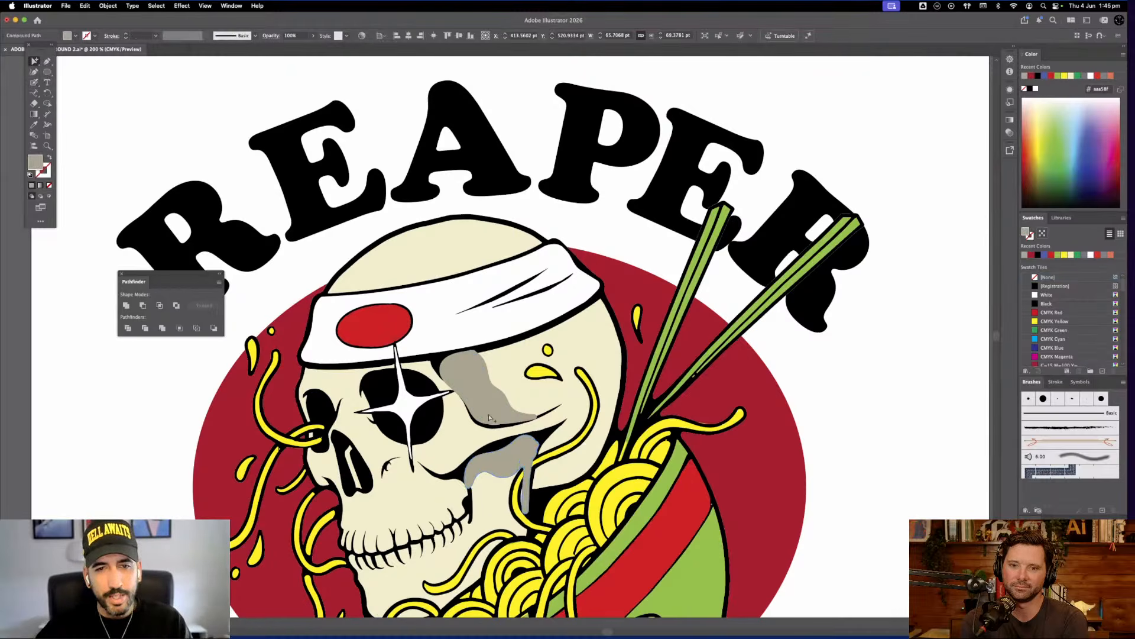
Place the cheekbone and temple shadow shapes behind the skull's black linework and review the whole design
shift+click(491, 413)
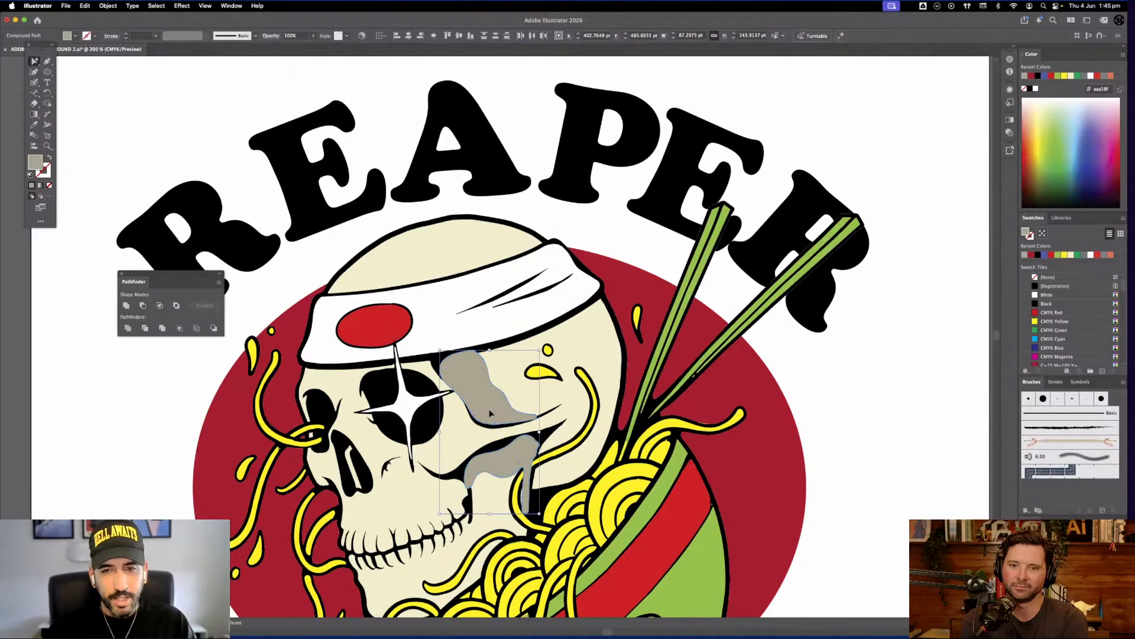
key(Delete)
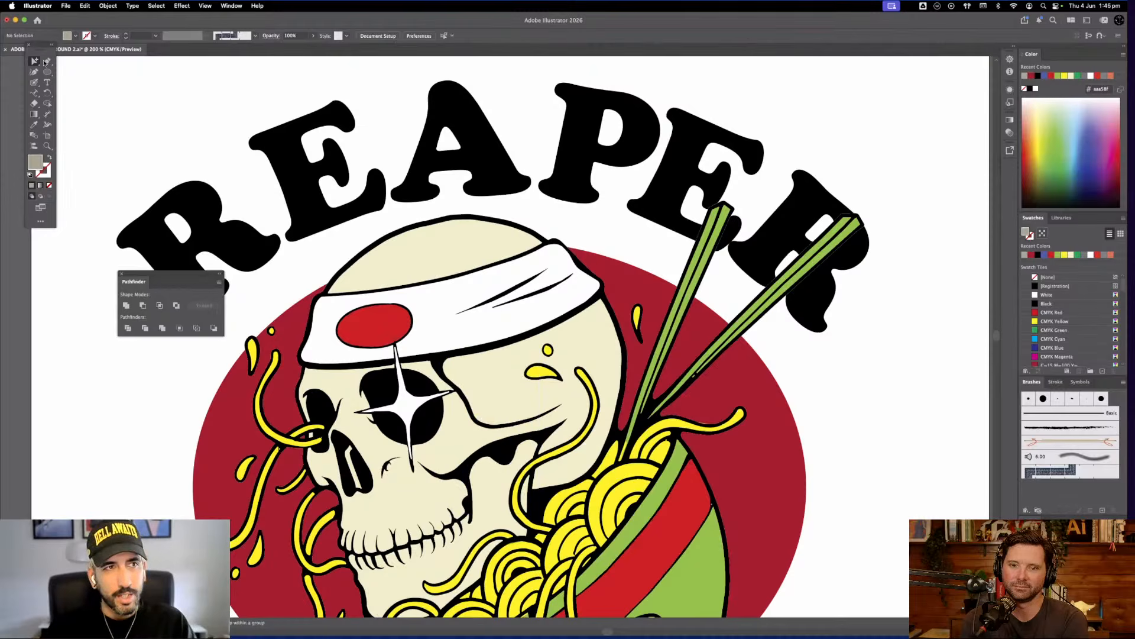
drag(33, 61, 85, 93)
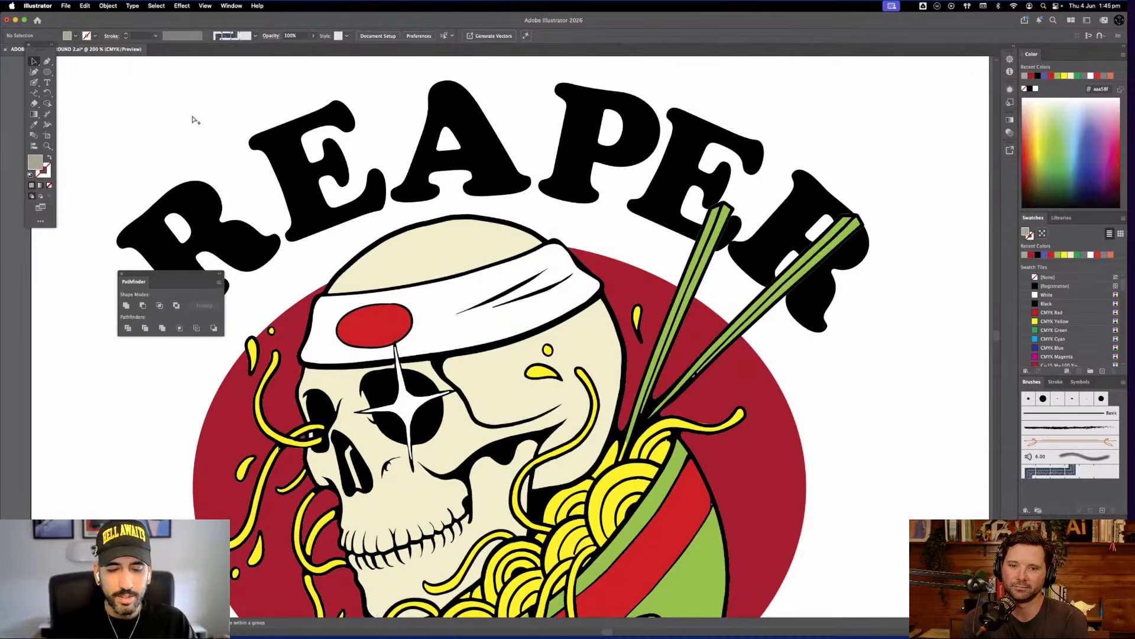
key(super+z)
key(super+z)
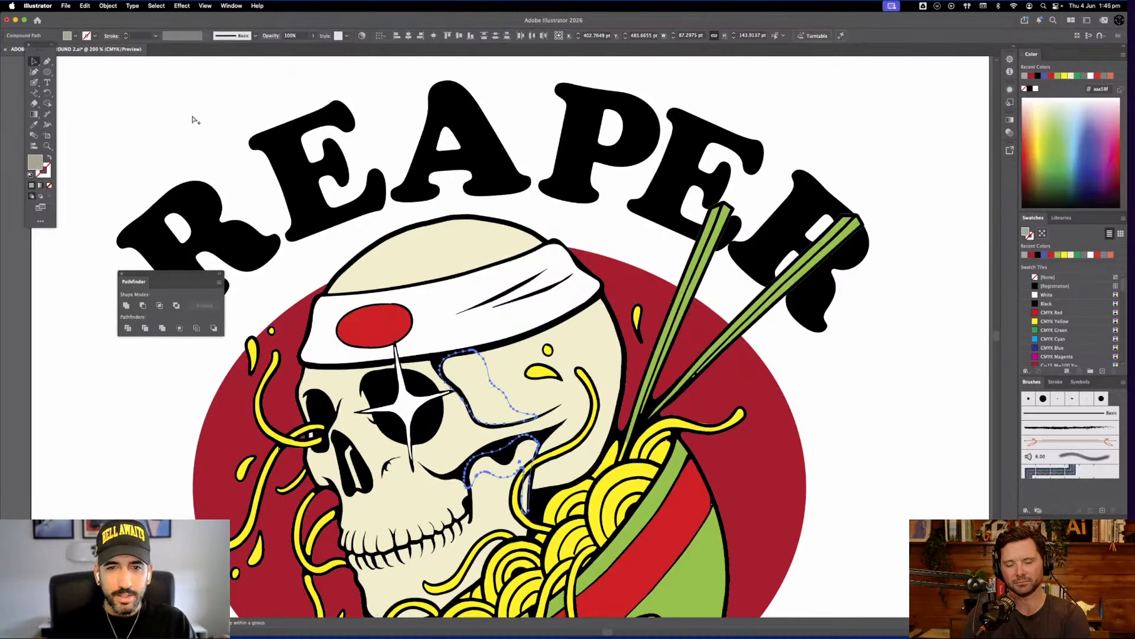
key(super+])
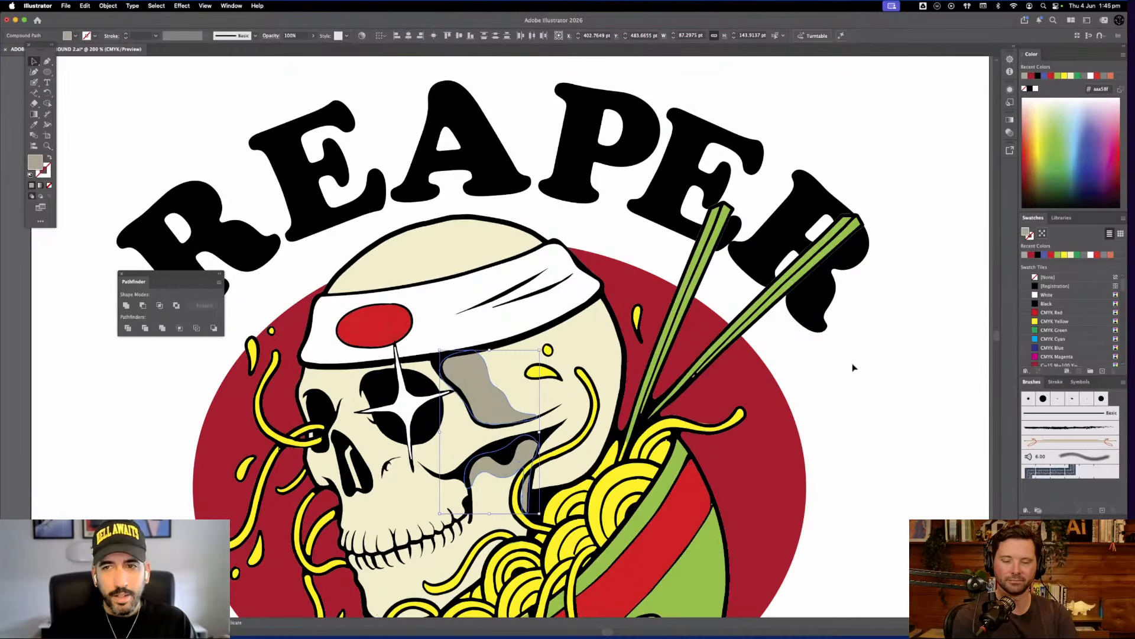
click(854, 368)
key(super+minus)
key(super+minus)
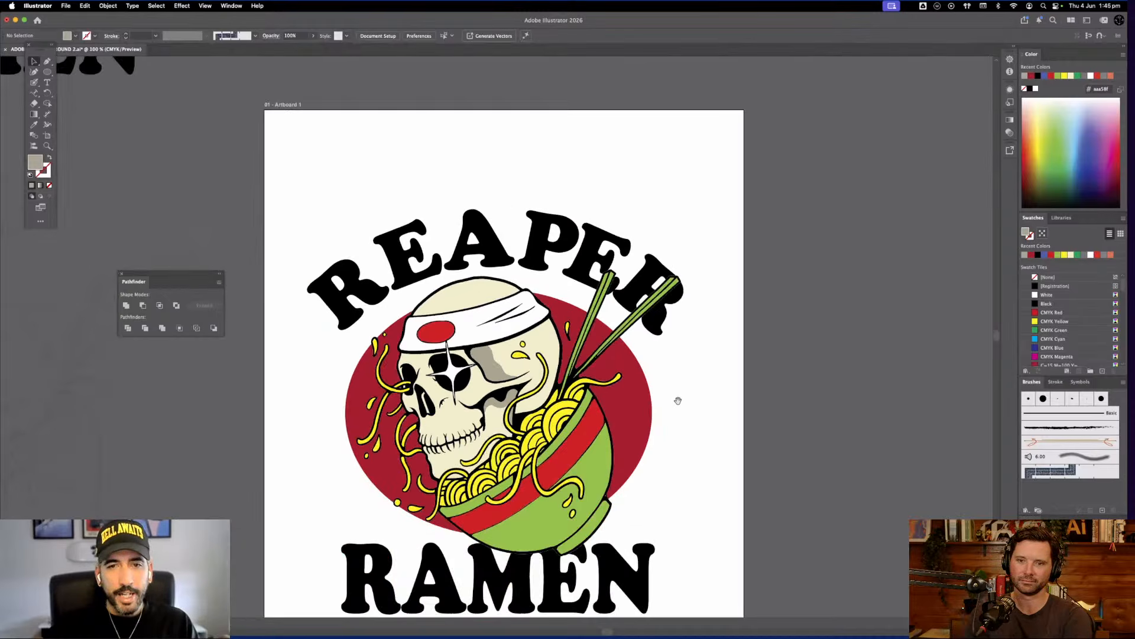
drag(459, 374, 493, 442)
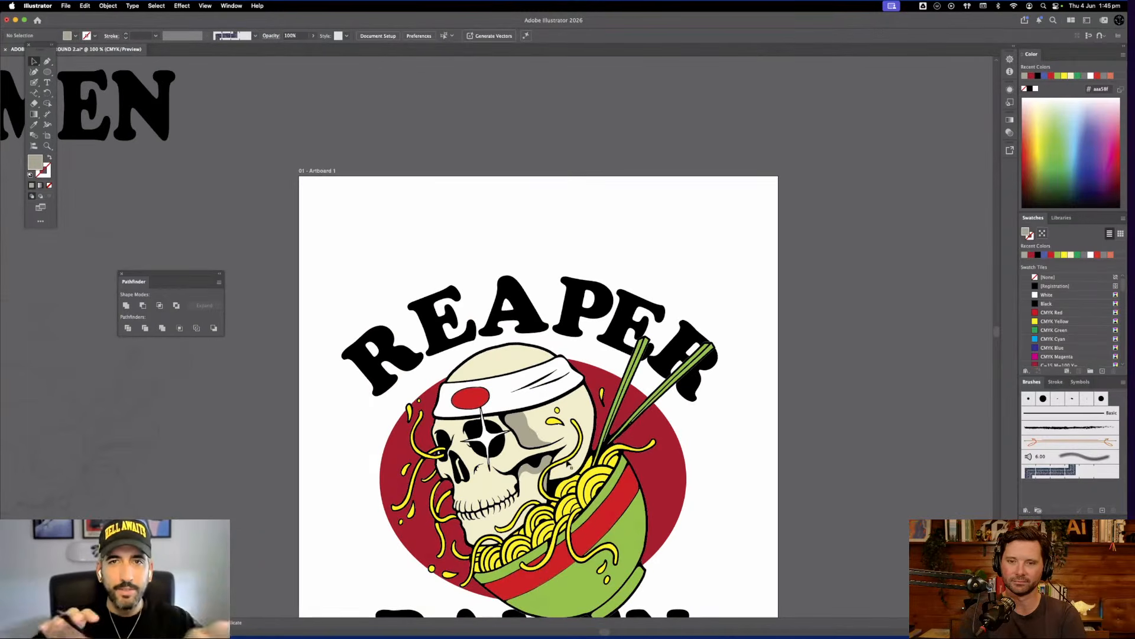
Delete both grey-beige shadow shapes from the skull's temple and cheekbone
click(568, 319)
scroll(698, 489, down, 3)
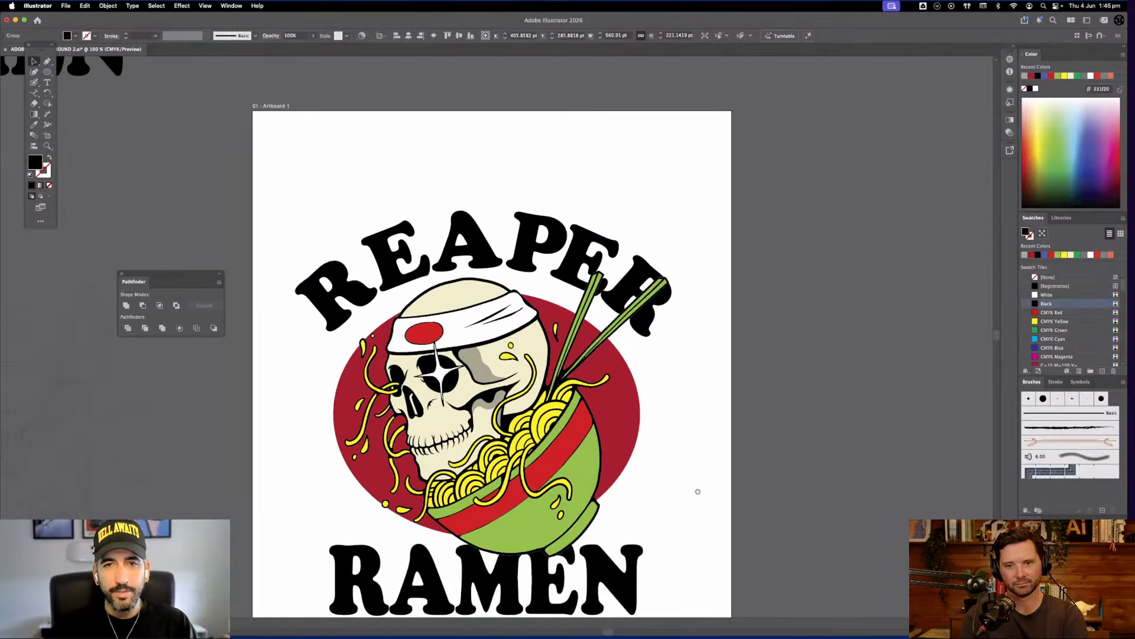
scroll(686, 489, up, 2)
scroll(679, 490, down, 1)
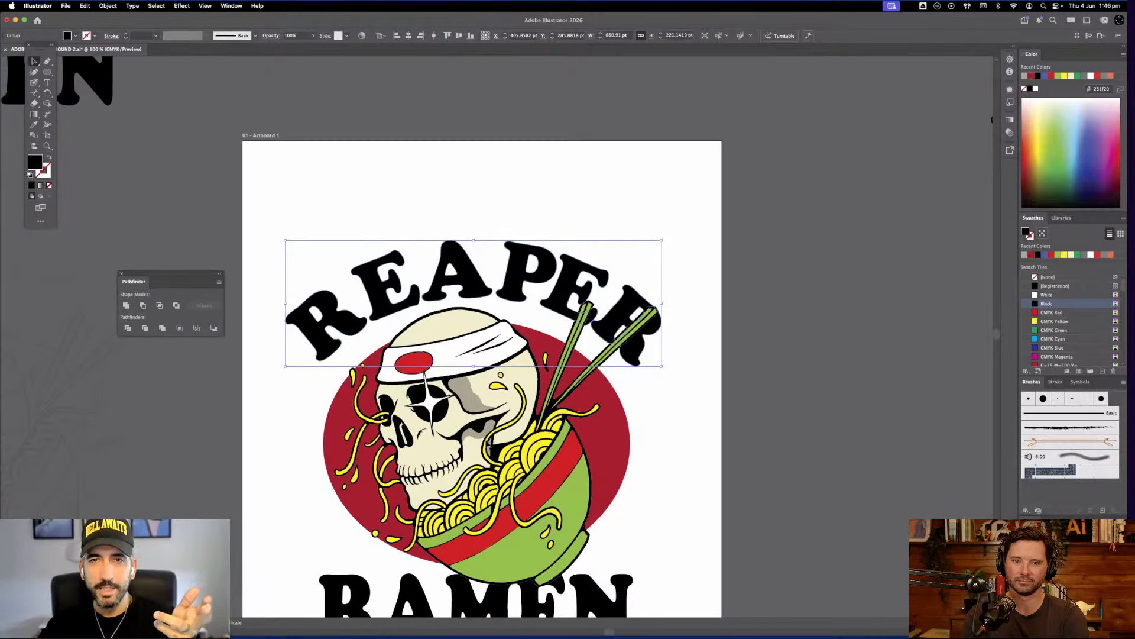
click(472, 399)
shift+click(477, 436)
key(Delete)
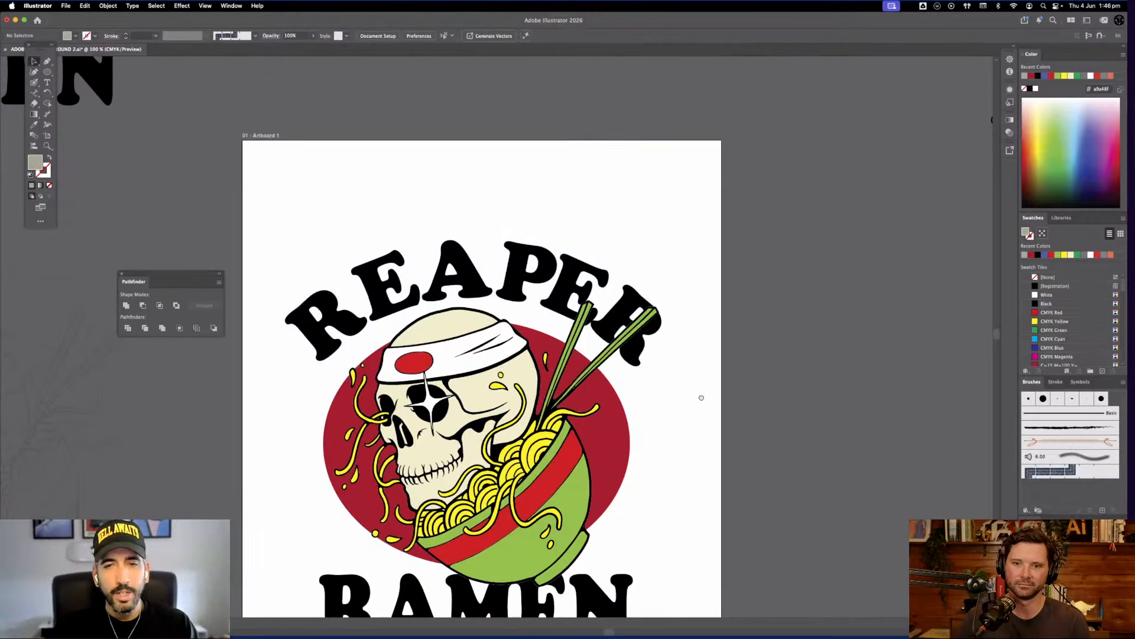
drag(699, 396, 712, 360)
Open the recent file Bankstownbulls_LOGOS.ai and bring its large bull shield logos into view
mouse_move(424, 636)
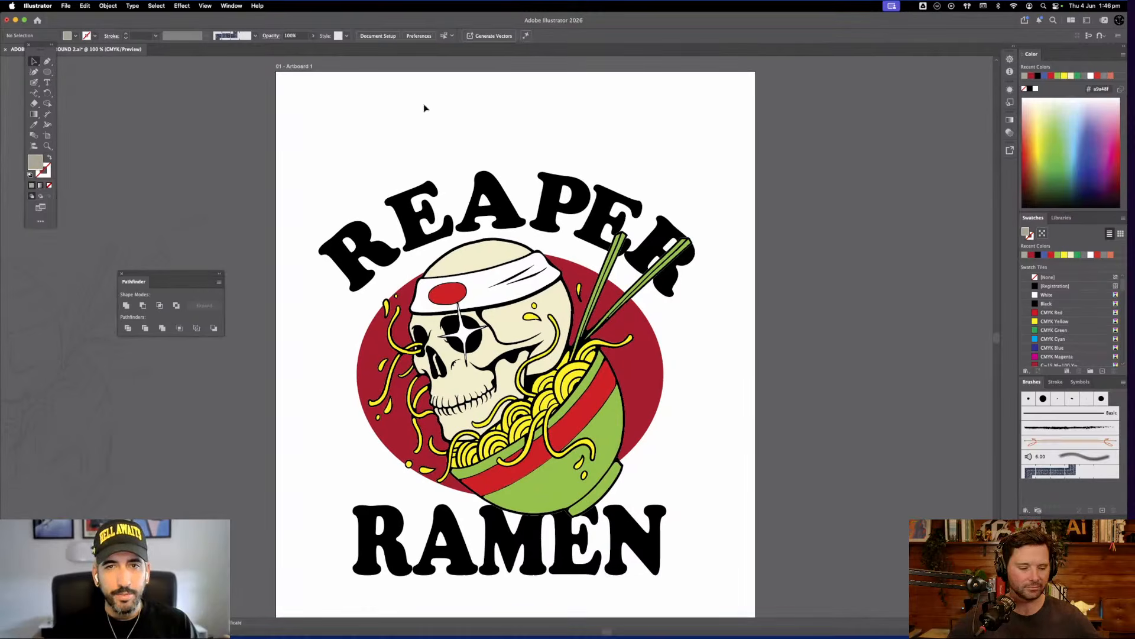
click(66, 7)
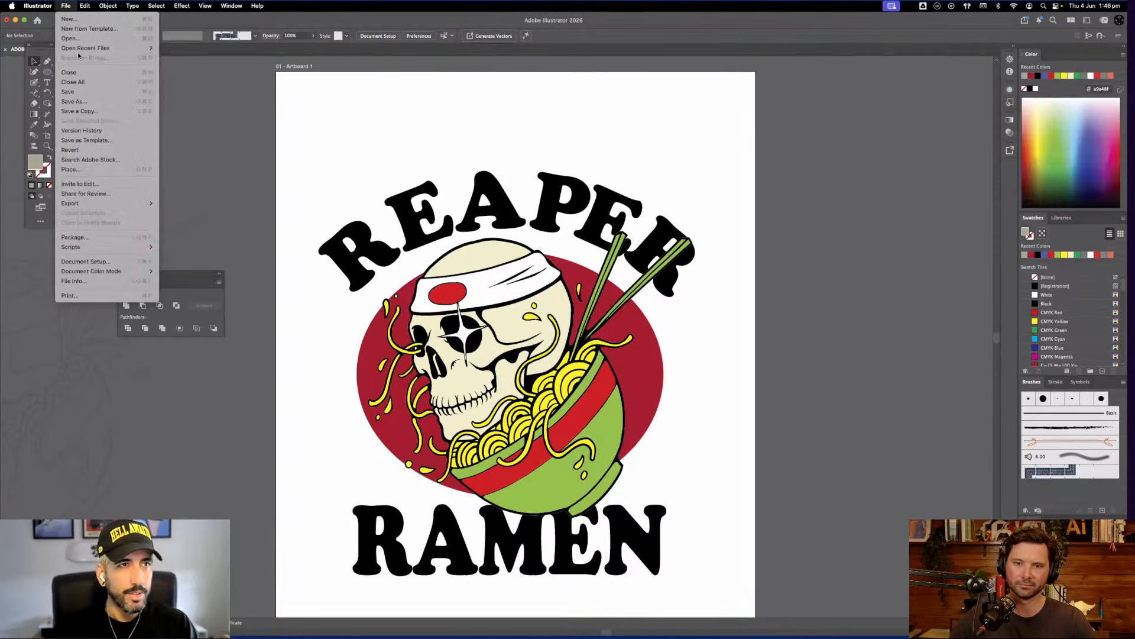
mouse_move(80, 48)
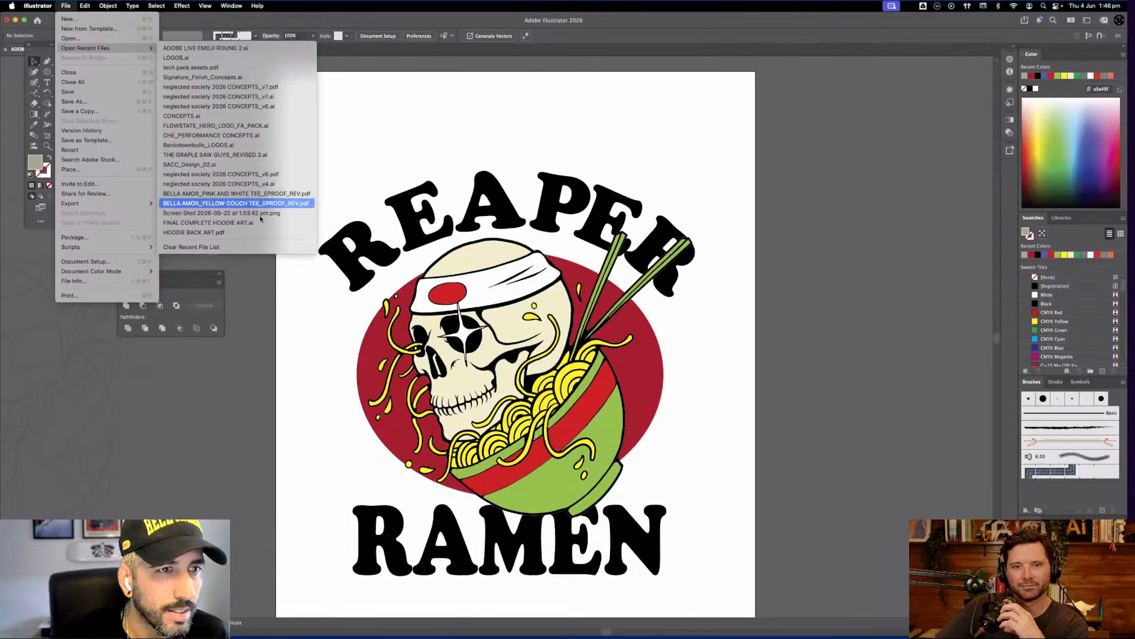
click(215, 146)
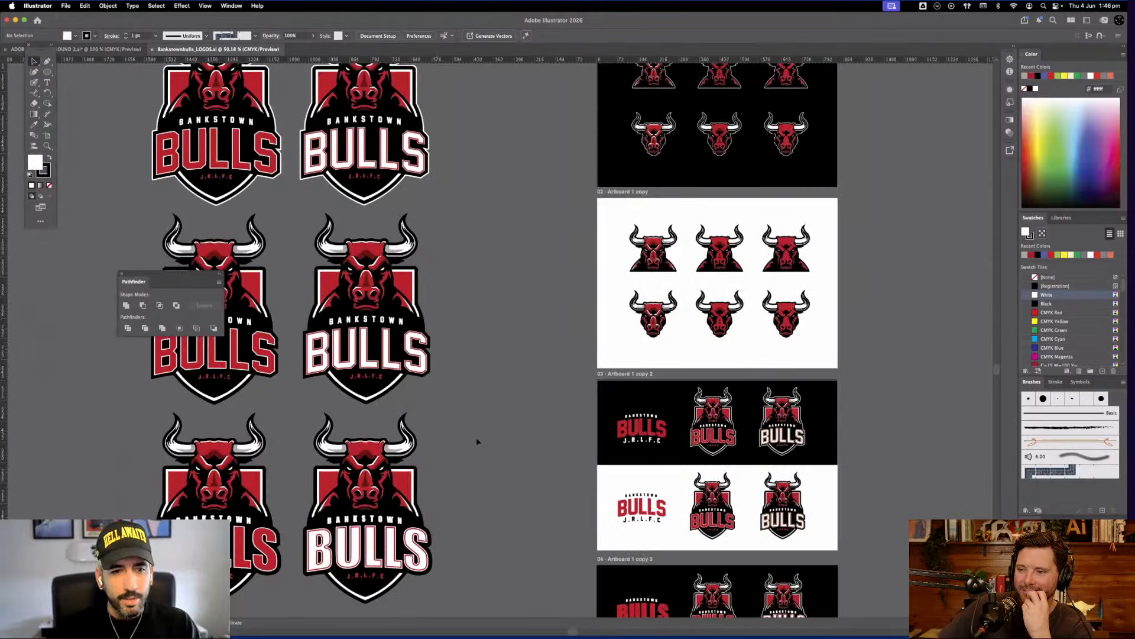
drag(363, 422, 171, 454)
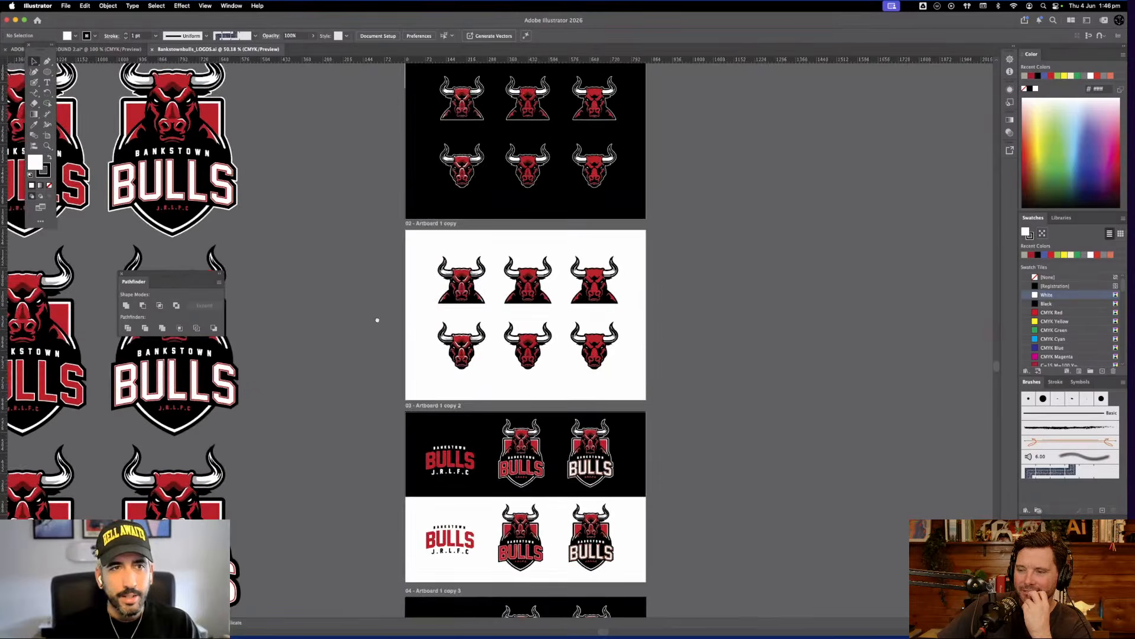
drag(552, 419, 829, 576)
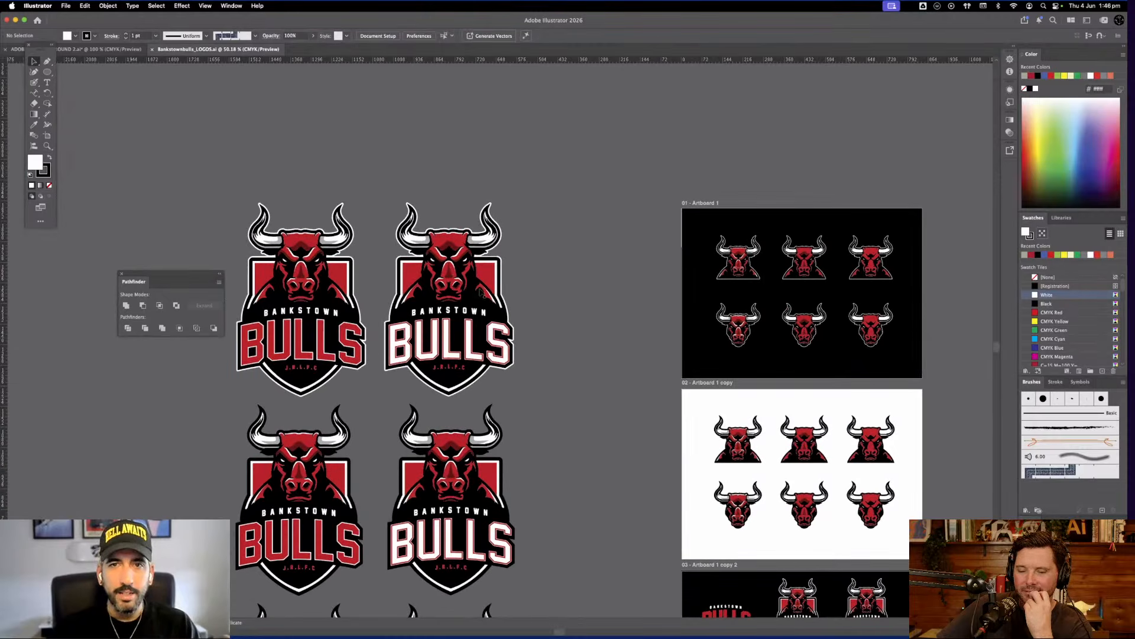
key(super+equal)
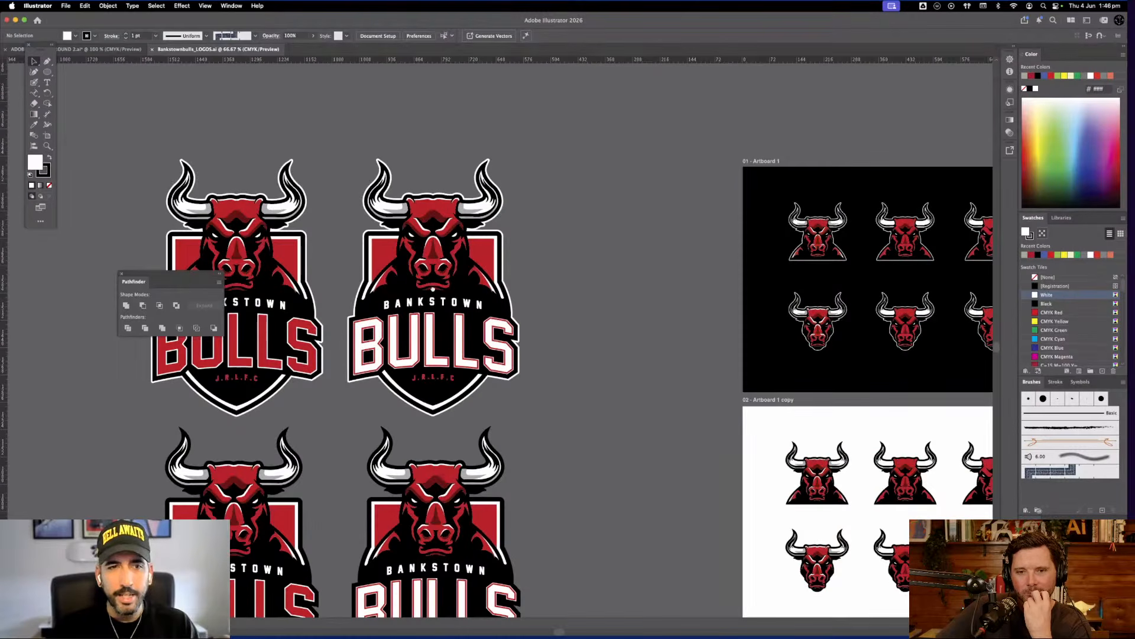
scroll(432, 289, left, 3)
drag(480, 344, 726, 432)
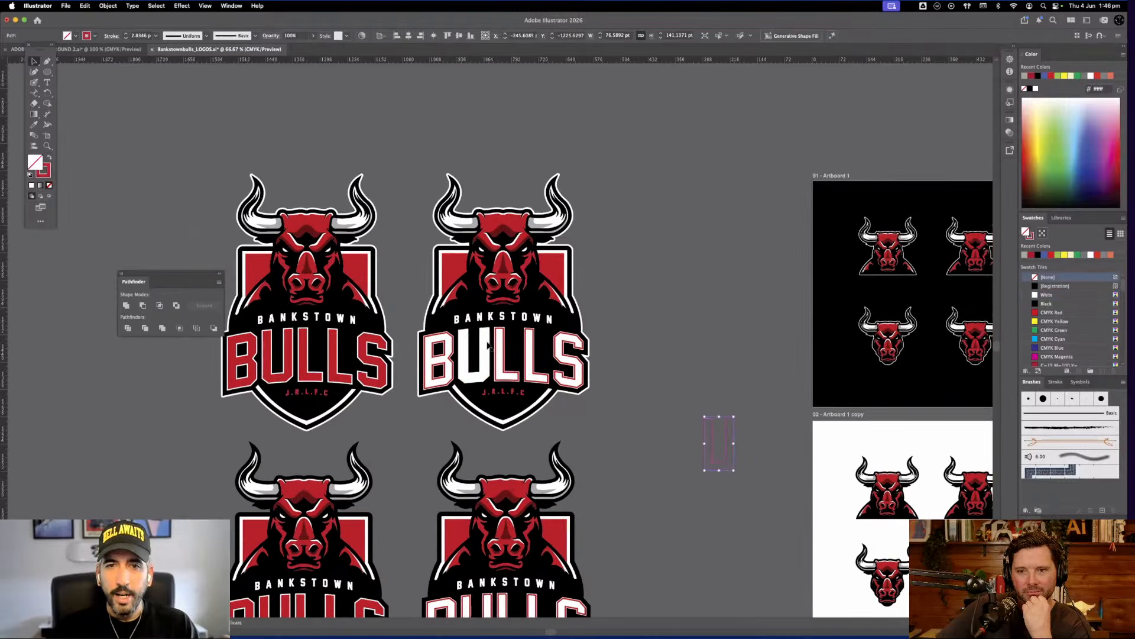
key(super+z)
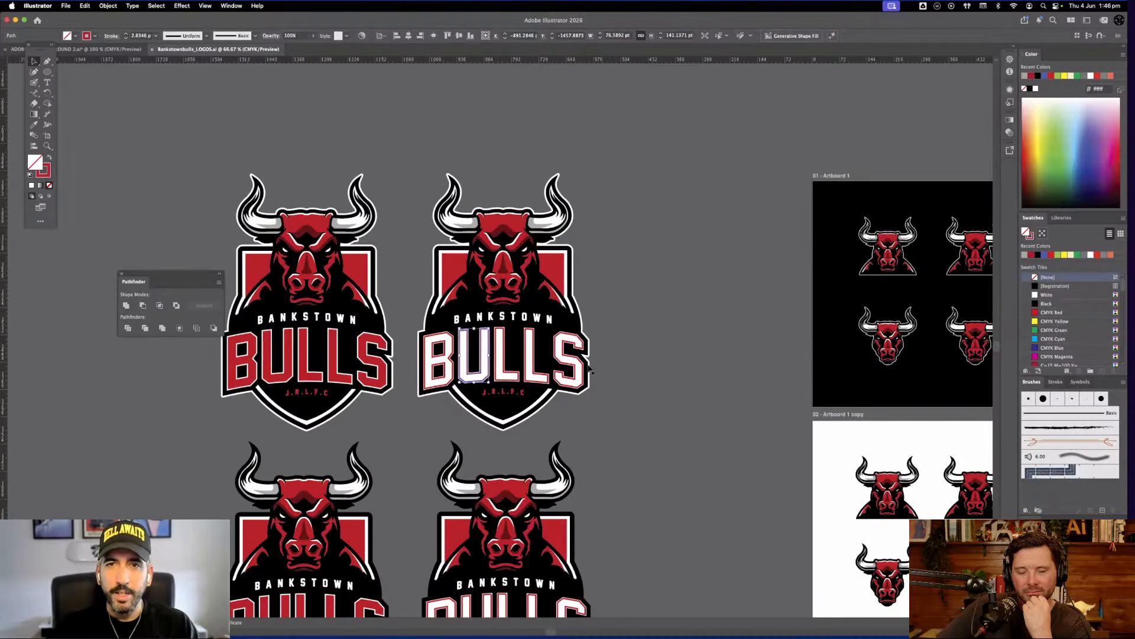
click(645, 381)
Examine the Bankstown Bulls shield logo variations and the artboards showing them on black and white backgrounds
scroll(472, 256, up, 2)
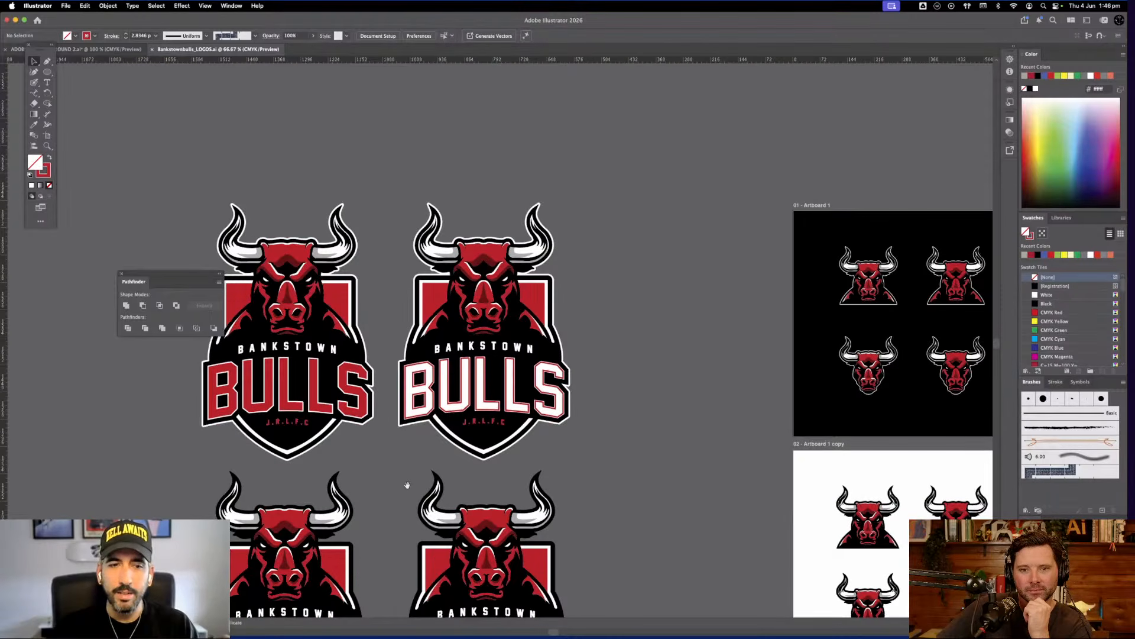
scroll(408, 485, down, 10)
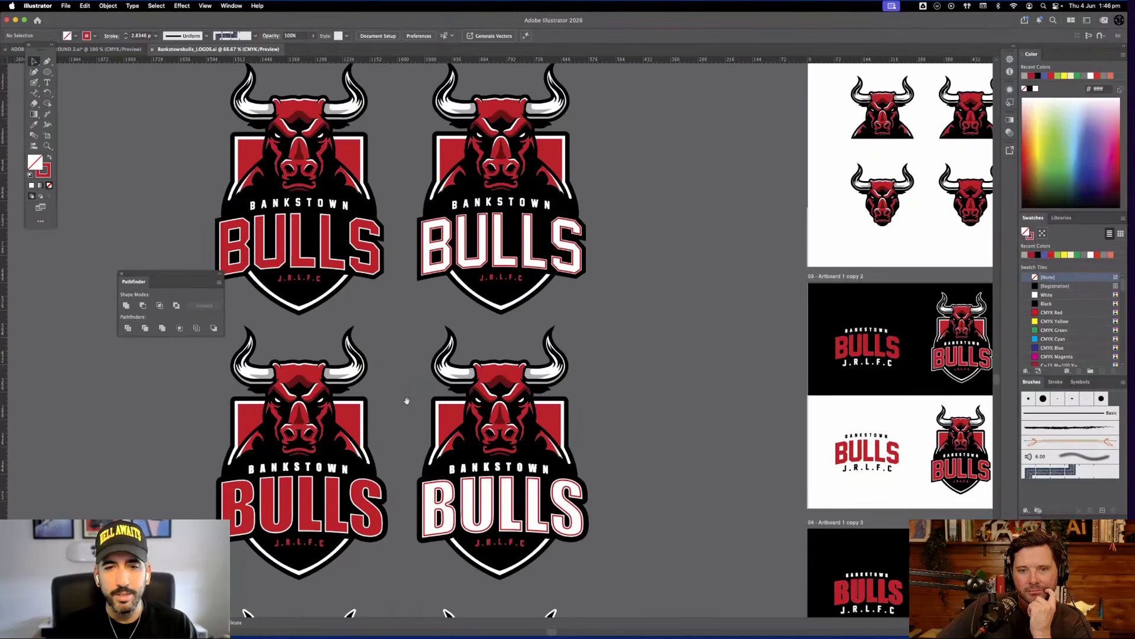
scroll(451, 335, up, 4)
scroll(451, 336, left, 1)
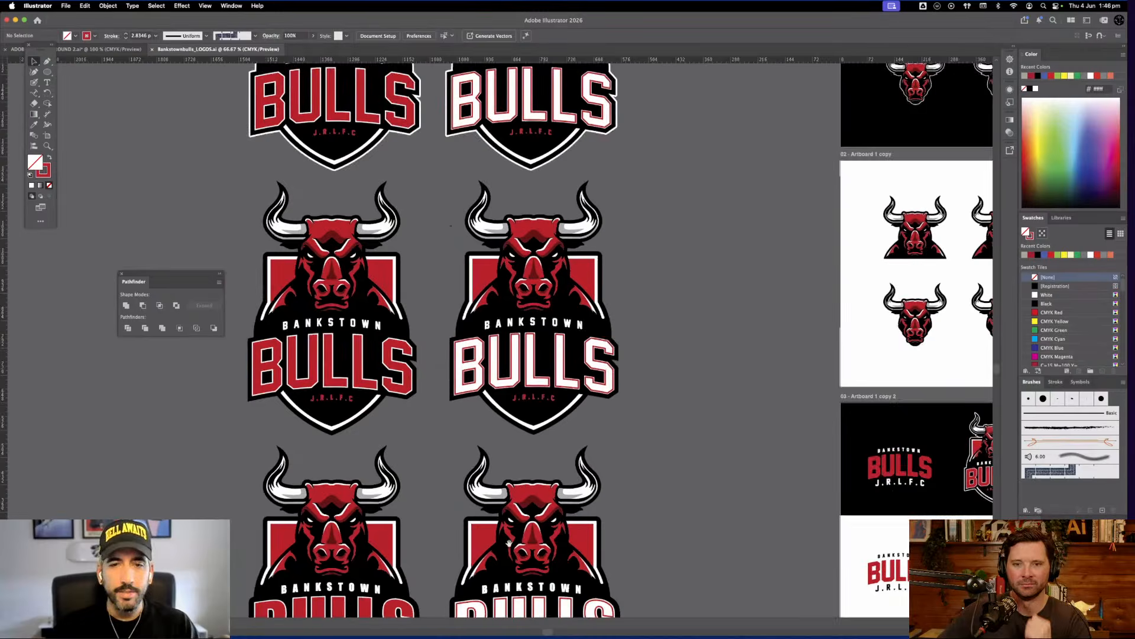
scroll(437, 216, up, 4)
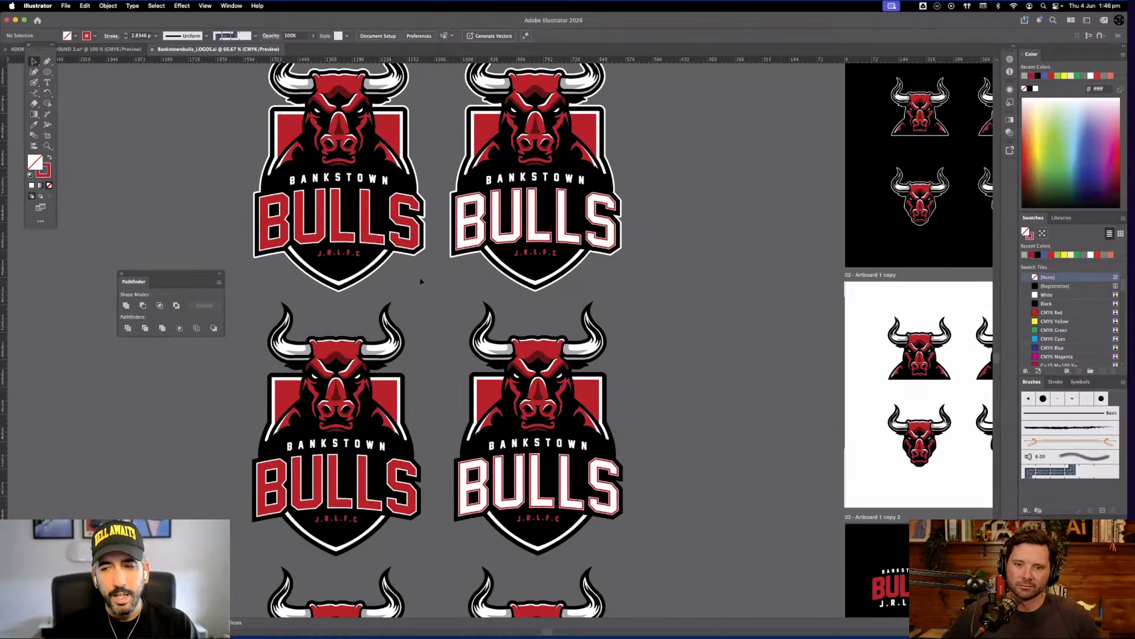
scroll(420, 281, right, 3)
scroll(420, 281, down, 1)
scroll(554, 388, right, 3)
scroll(555, 388, up, 2)
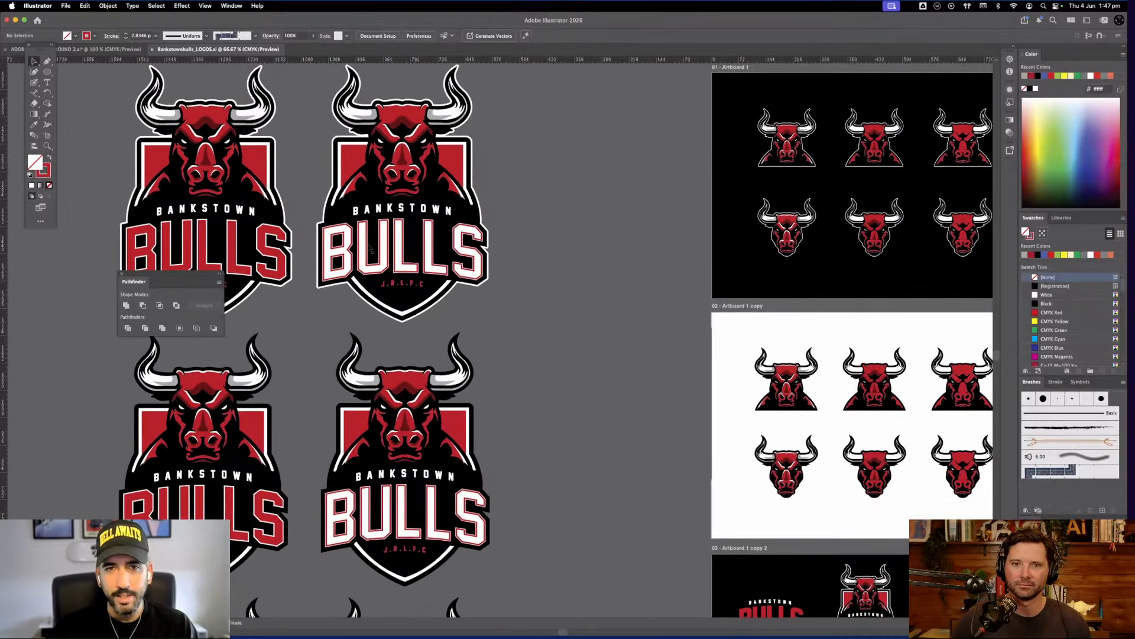
scroll(584, 455, down, 10)
scroll(584, 456, right, 10)
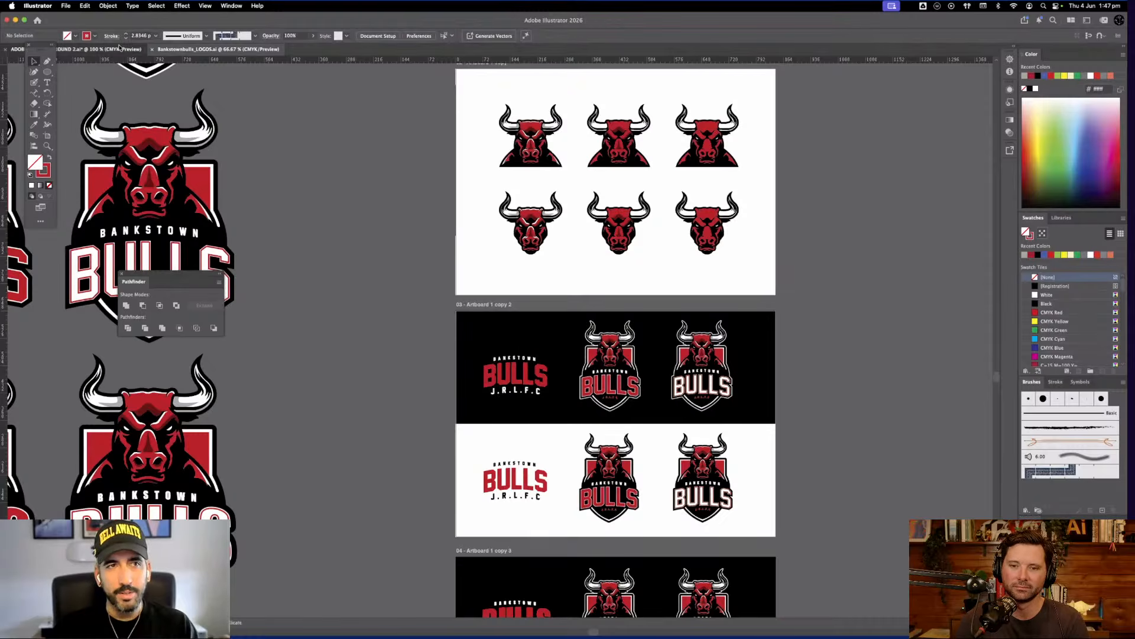
Return to the ADOBE LIVE EMOJI ROUND 2.ai document and duplicate the REAPER and RAMEN lettering beside the artboard
click(116, 50)
scroll(714, 250, right, 2)
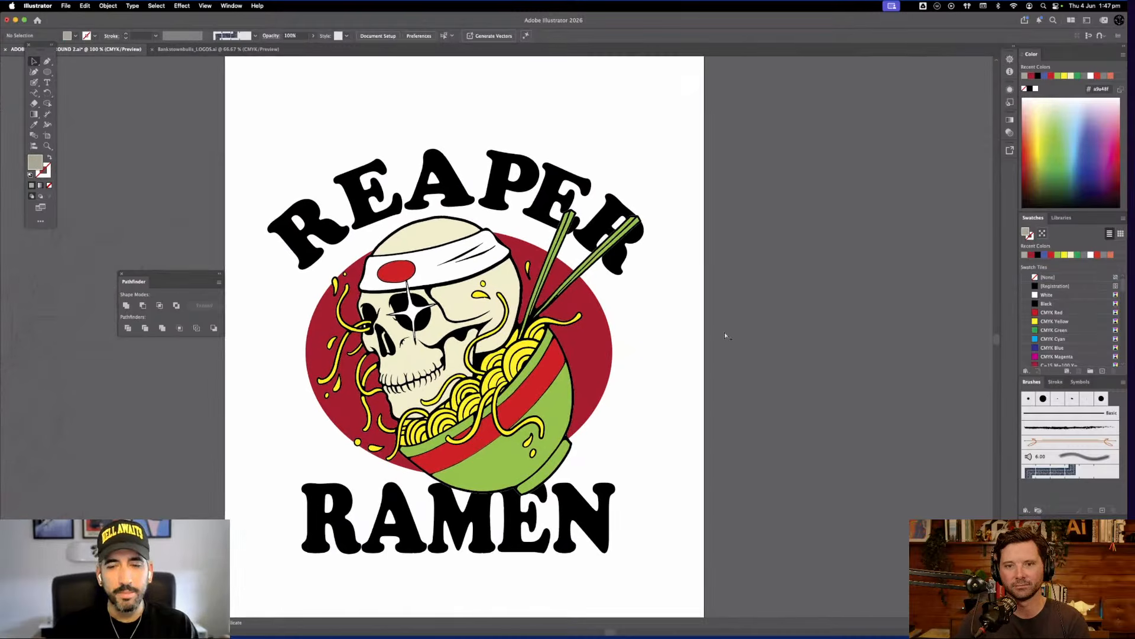
key(super+minus)
scroll(628, 383, right, 3)
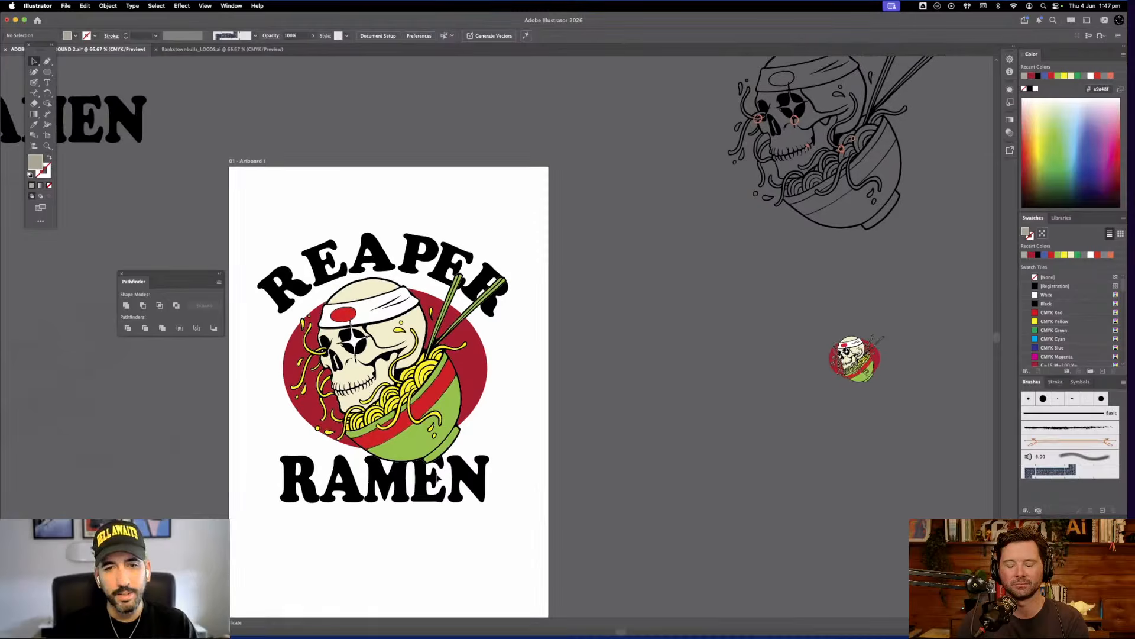
click(436, 477)
shift+click(485, 281)
drag(487, 282, 817, 370)
click(917, 428)
Try the REAPER copy closer to the RAMEN copy with crossed brush strokes between them and small strokes beside the artwork's chopsticks
drag(773, 335, 773, 454)
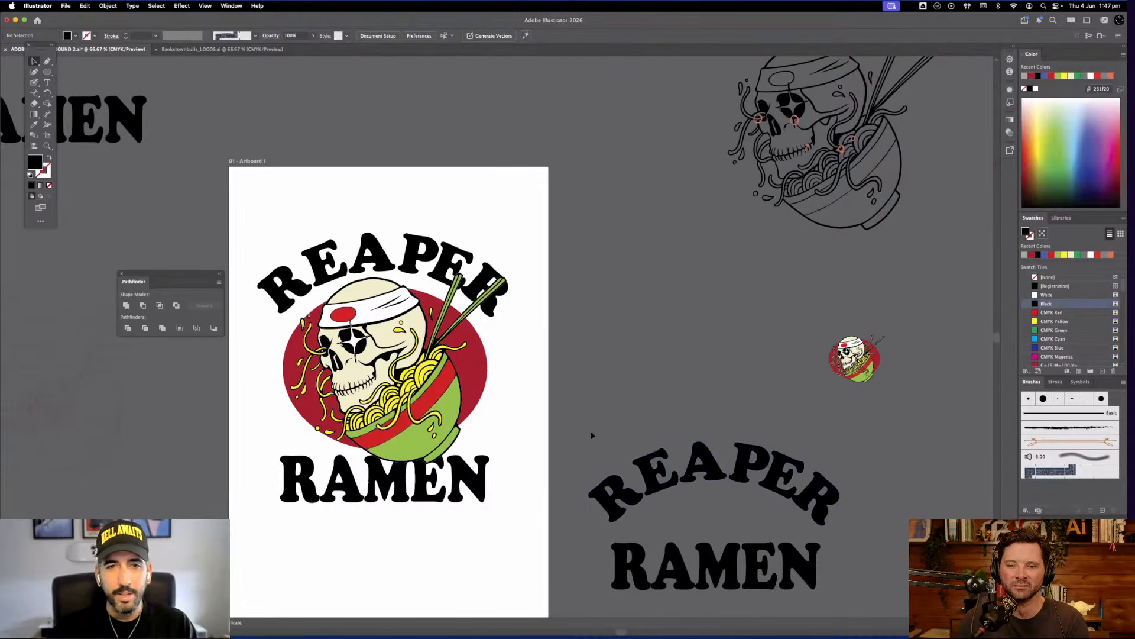
key(b)
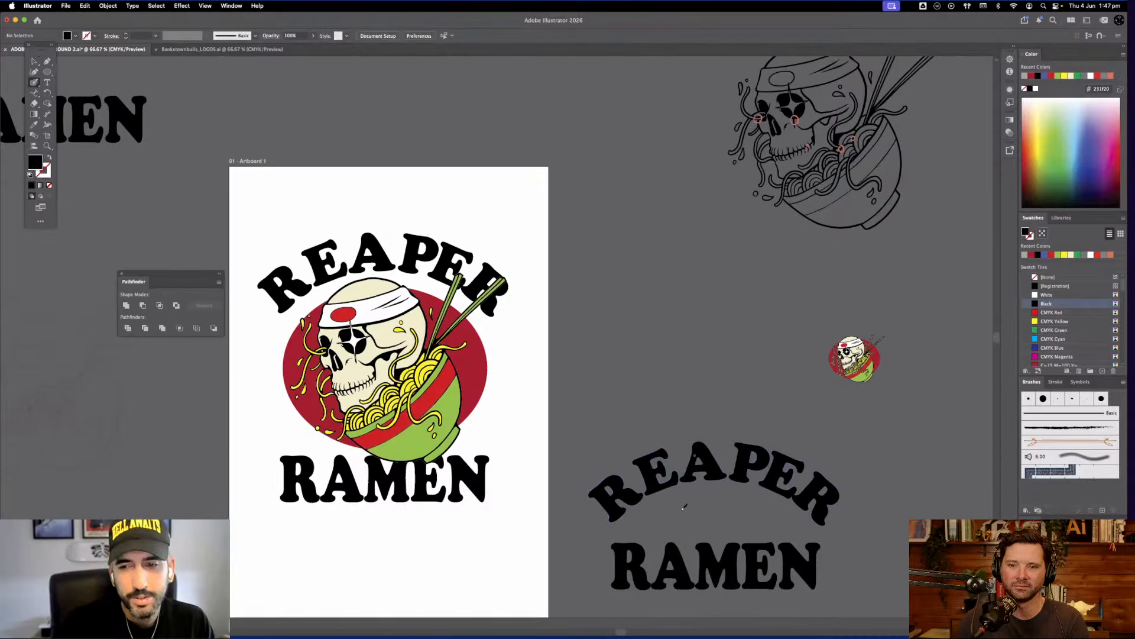
drag(656, 529, 757, 499)
drag(663, 496, 772, 520)
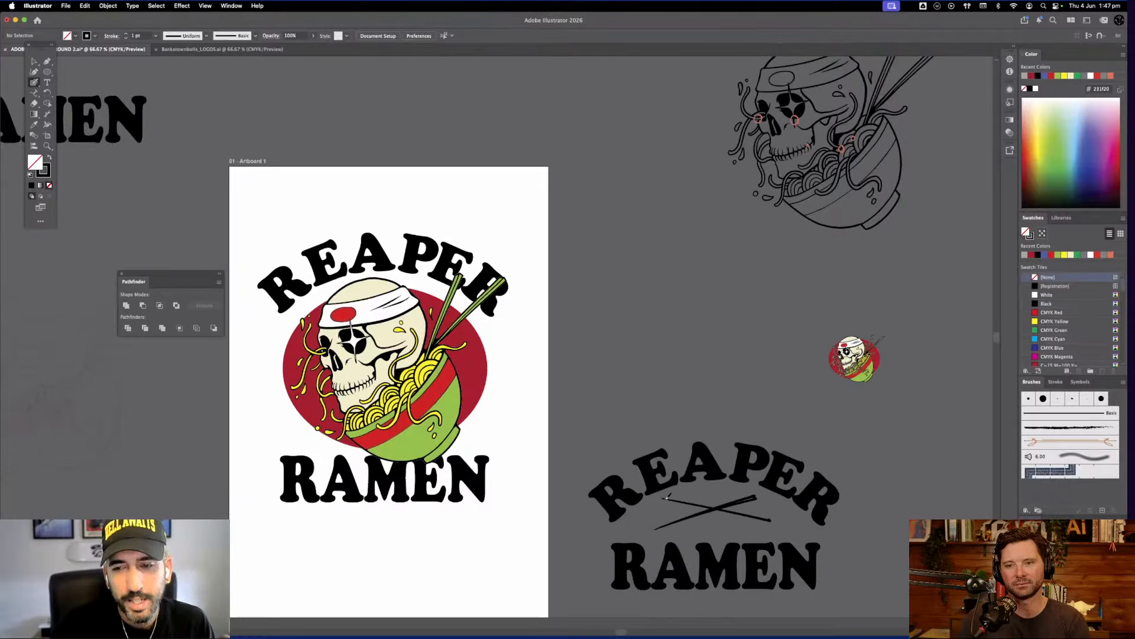
drag(663, 495, 778, 521)
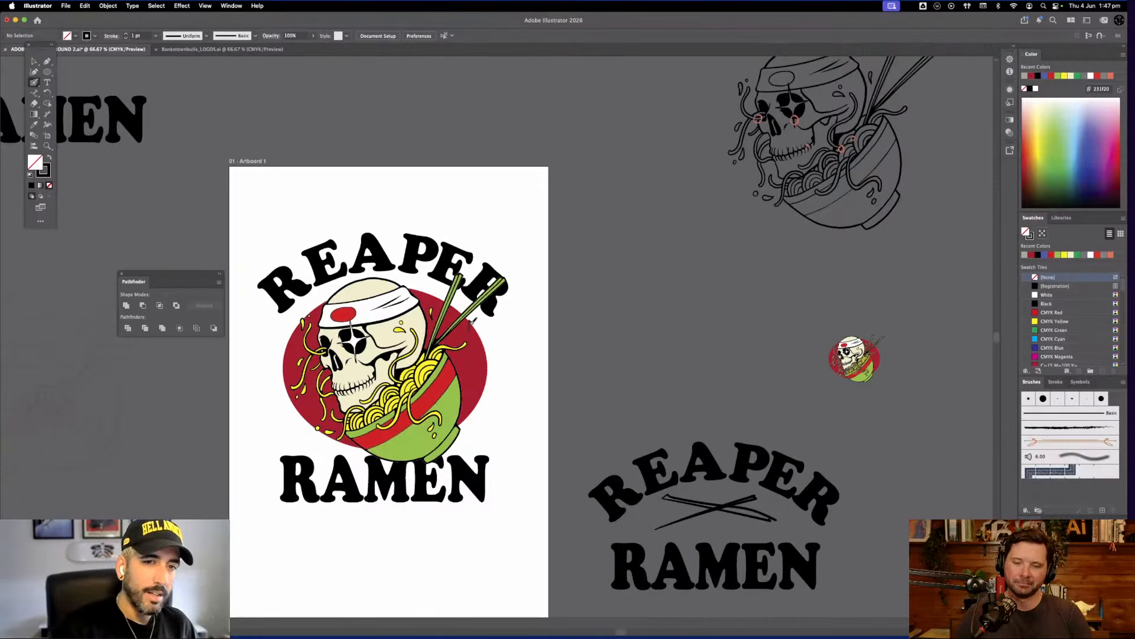
mouse_move(469, 329)
mouse_down()
mouse_move(483, 326)
mouse_move(503, 355)
mouse_up()
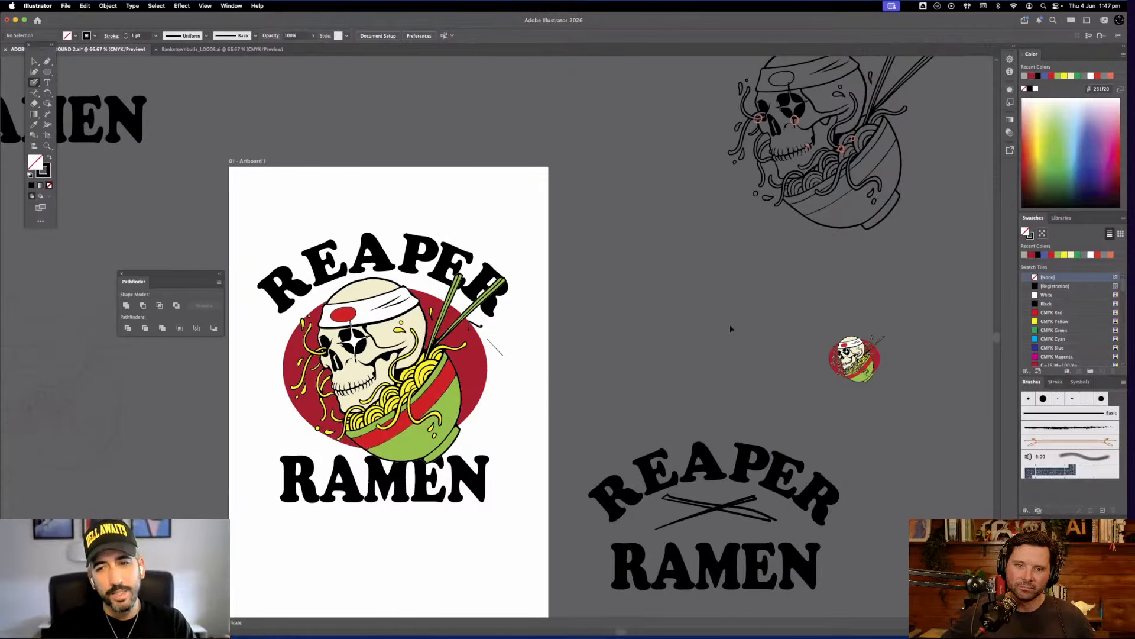
Undo the trial brush strokes and the move of the REAPER copy
key(super+z)
key(super+z)
key(super+z)
key(super+z)
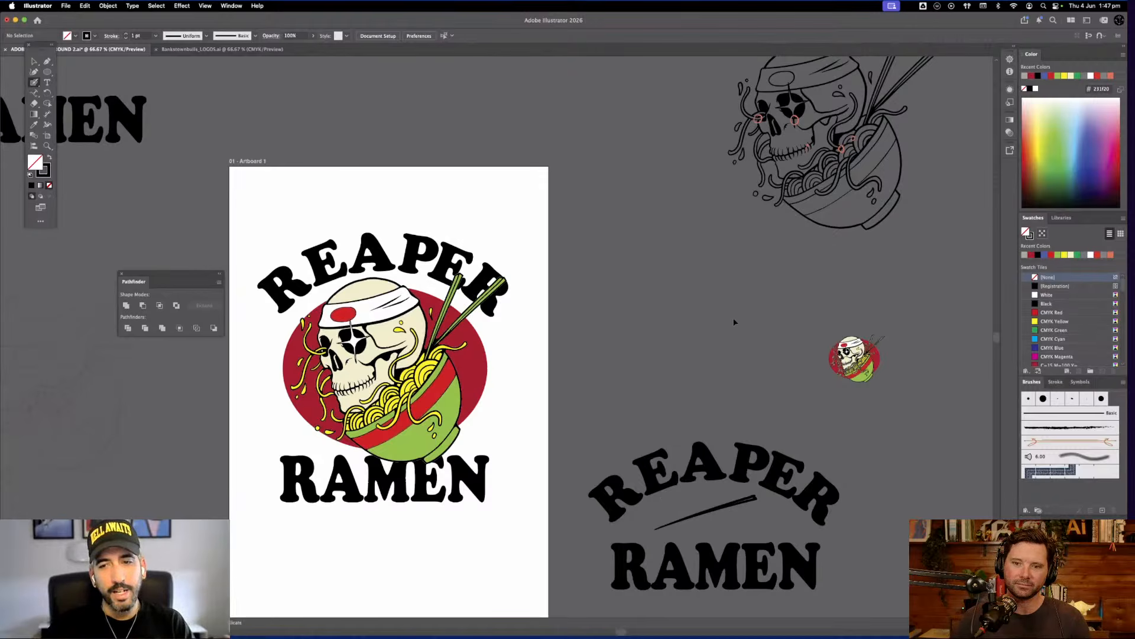
key(shift+x)
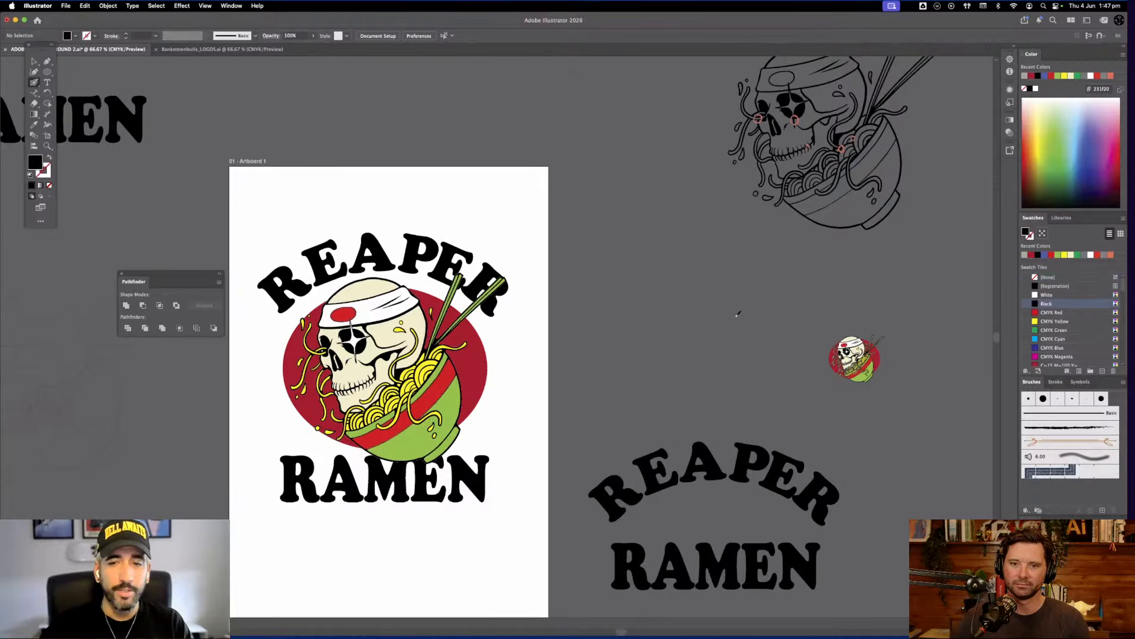
key(super+z)
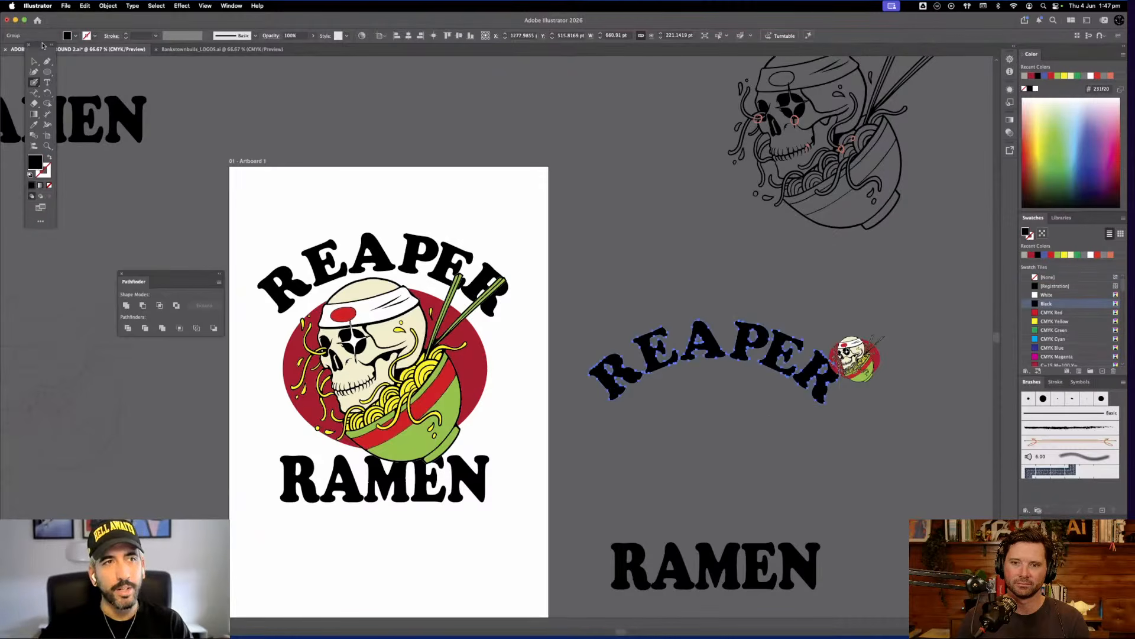
Move the REAPER copy beside the artboard down so it sits just above the RAMEN copy
click(34, 61)
click(842, 536)
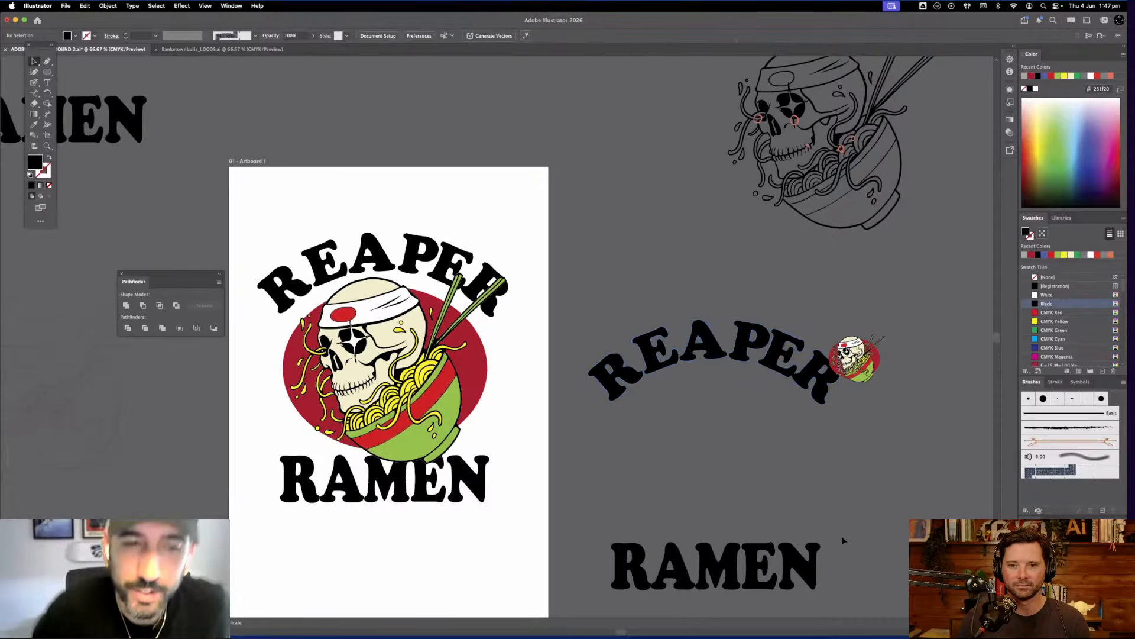
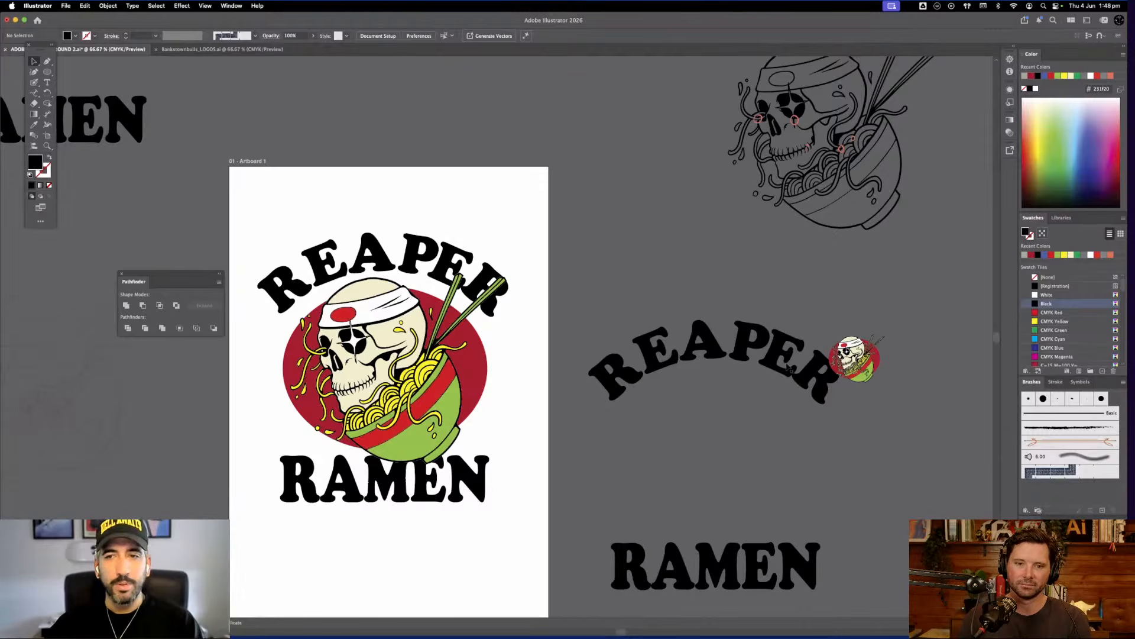
drag(789, 368, 605, 488)
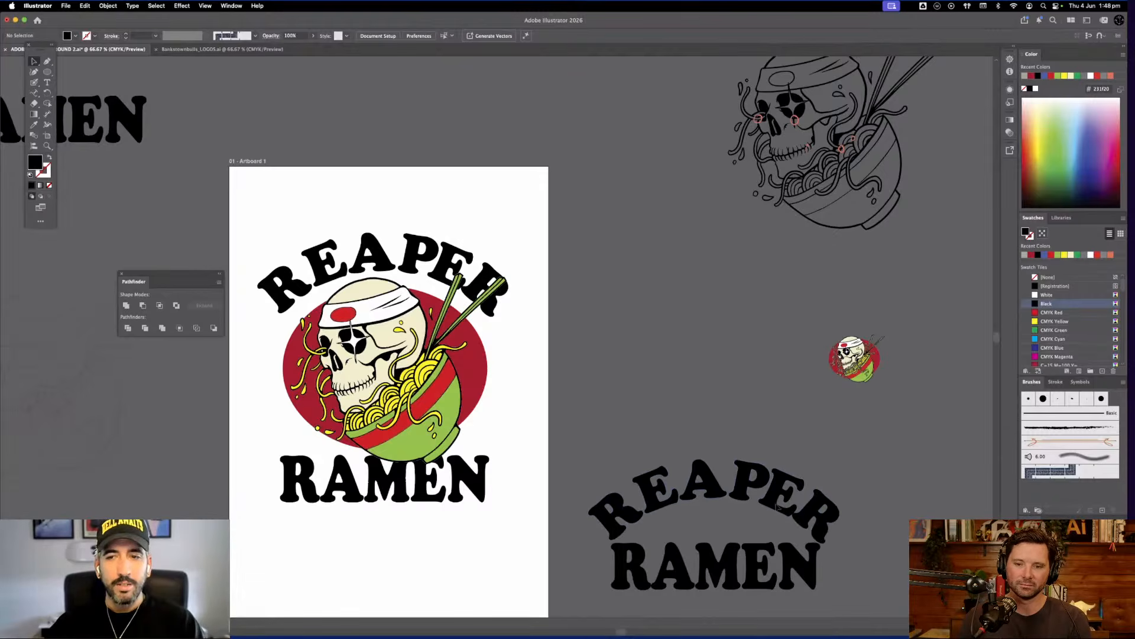
click(605, 488)
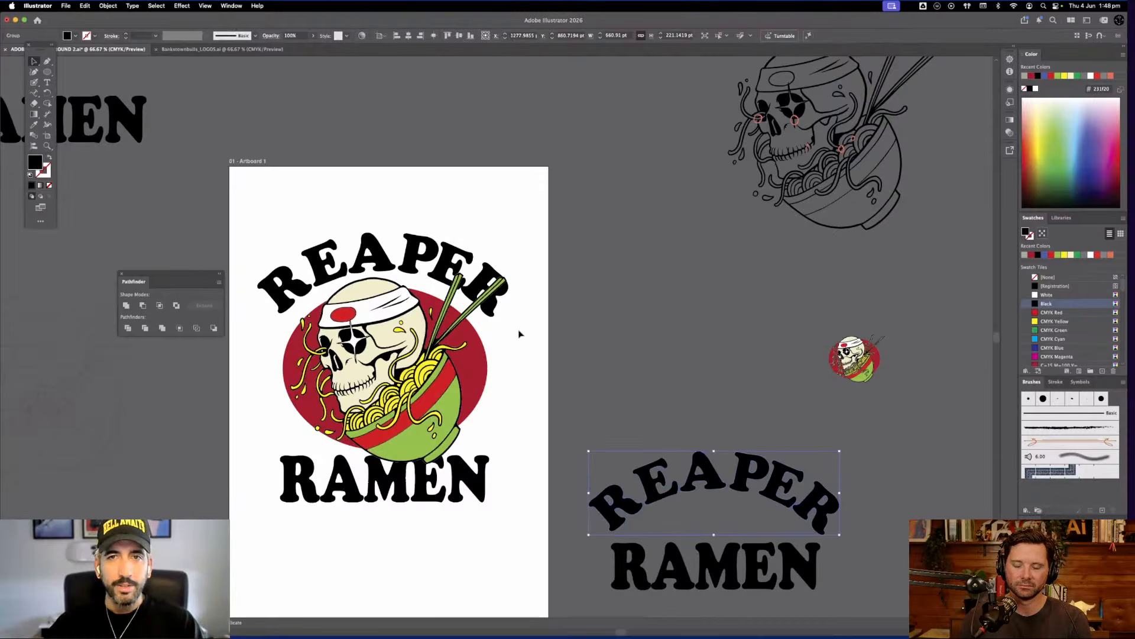
Apply a 6 pt red stroke to the RAMEN lettering under the bowl on the artboard
drag(609, 389, 701, 332)
drag(643, 369, 632, 418)
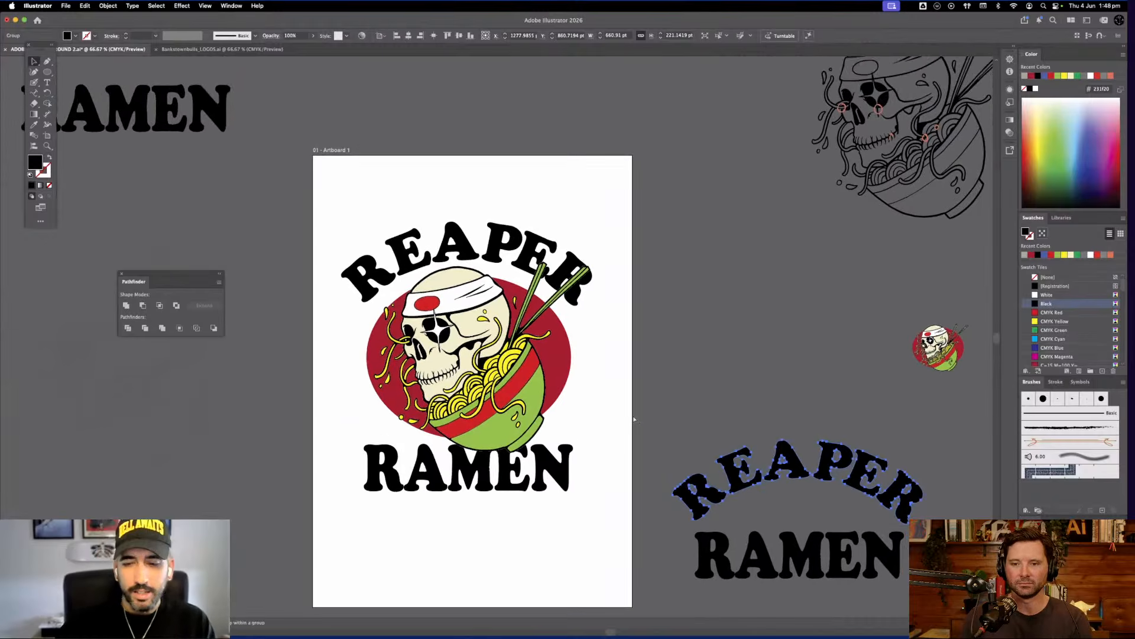
key(super+equal)
scroll(399, 336, left, 10)
scroll(399, 335, up, 6)
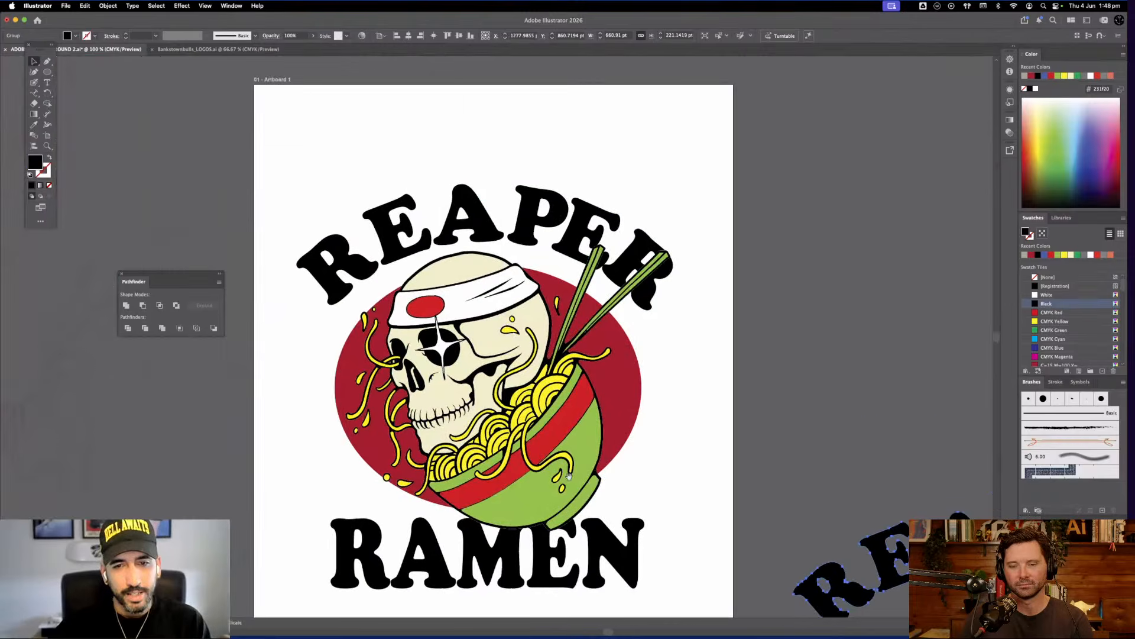
scroll(593, 507, down, 4)
click(632, 518)
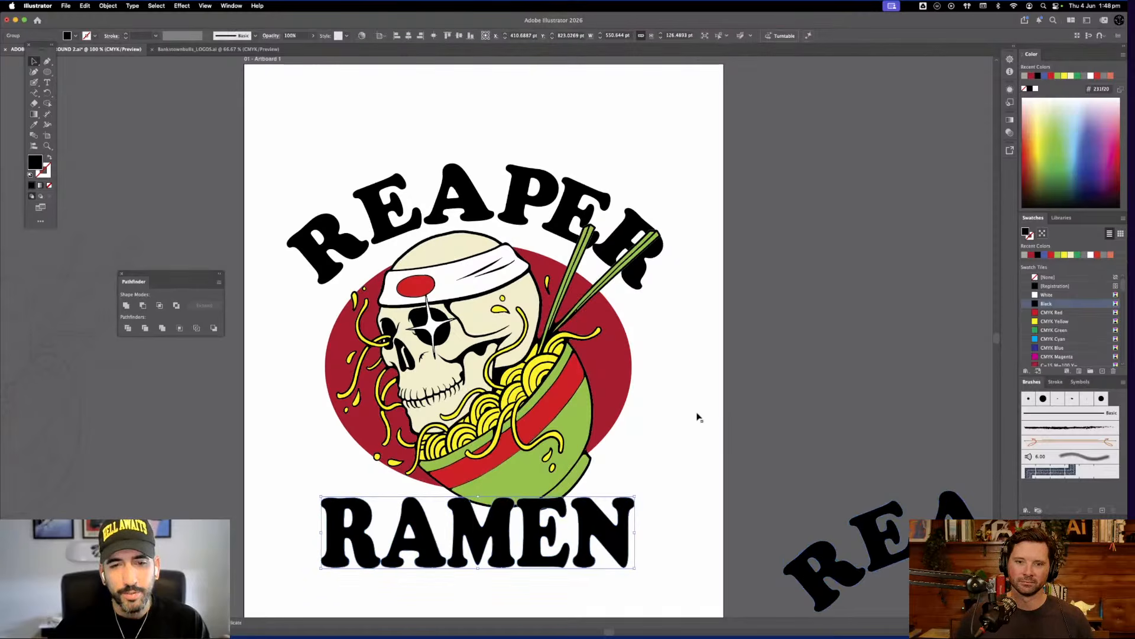
key(x)
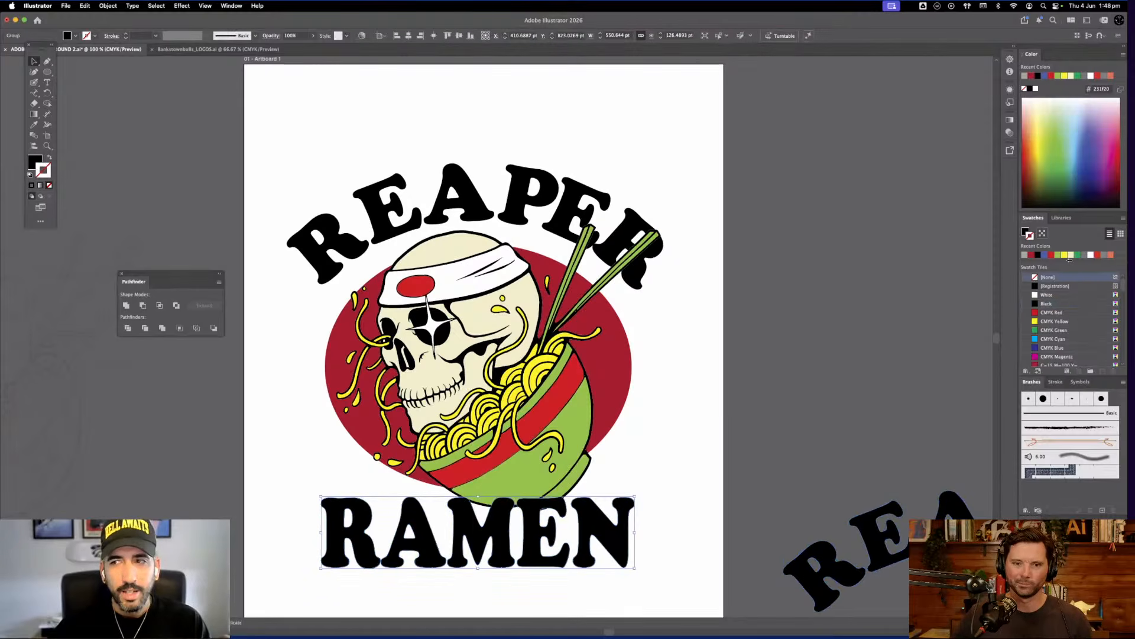
click(1095, 255)
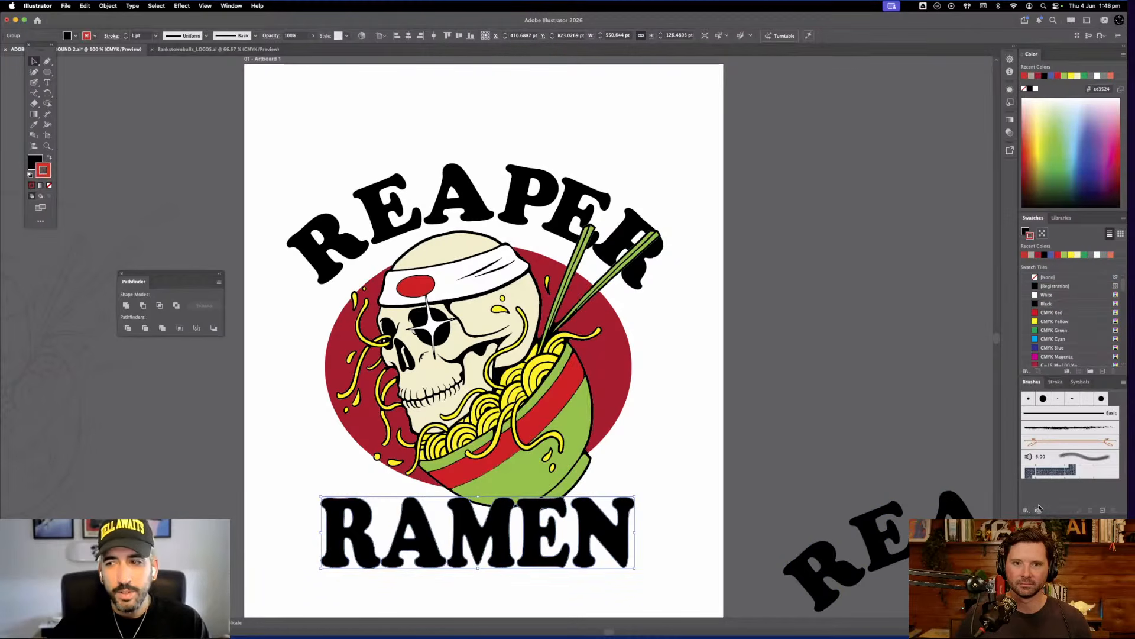
click(126, 34)
click(126, 33)
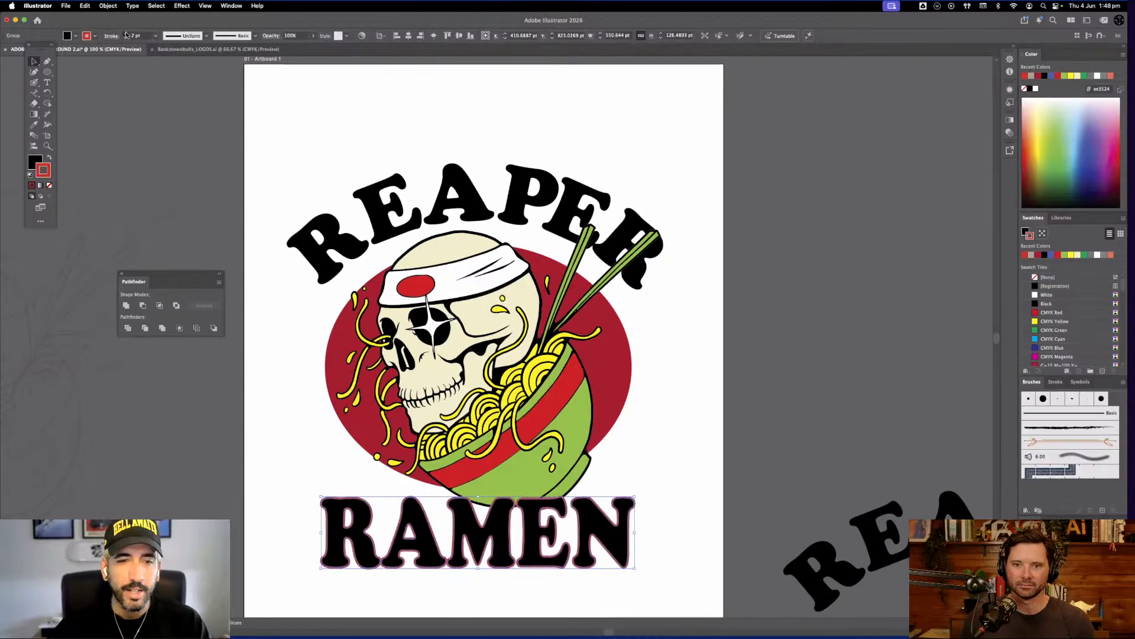
click(126, 34)
click(126, 33)
click(126, 34)
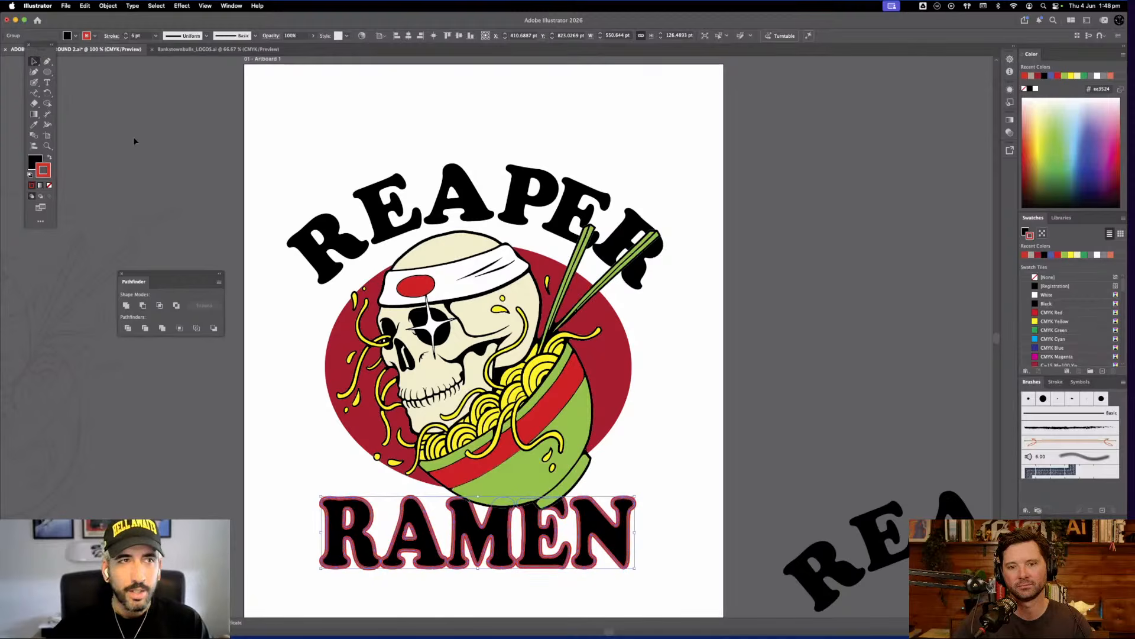
click(180, 131)
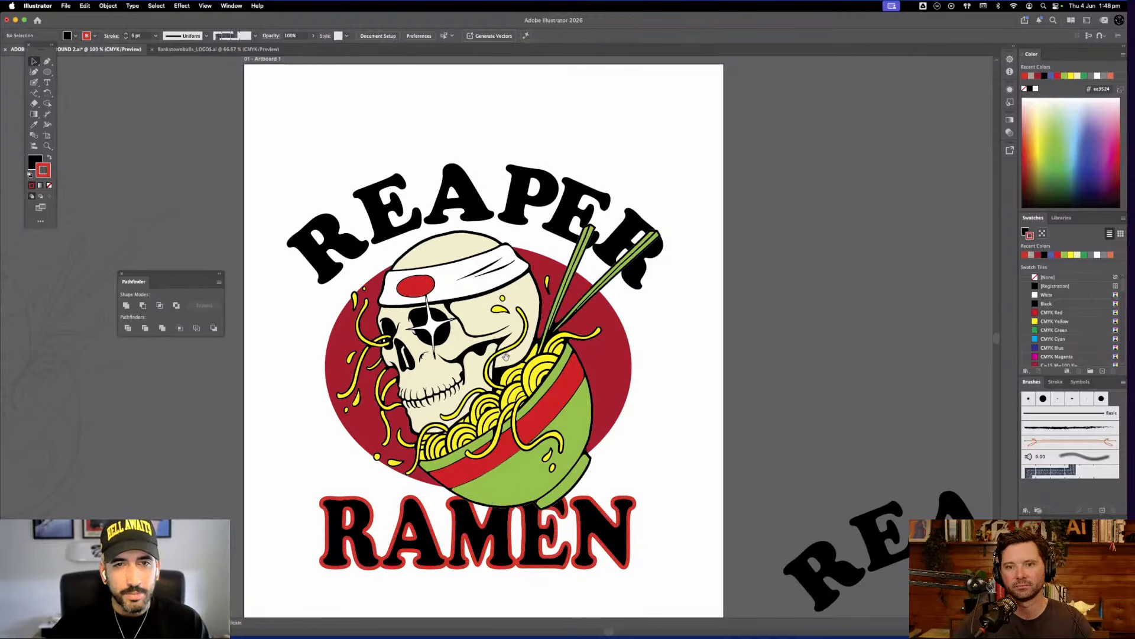
scroll(483, 337, up, 2)
scroll(570, 428, down, 2)
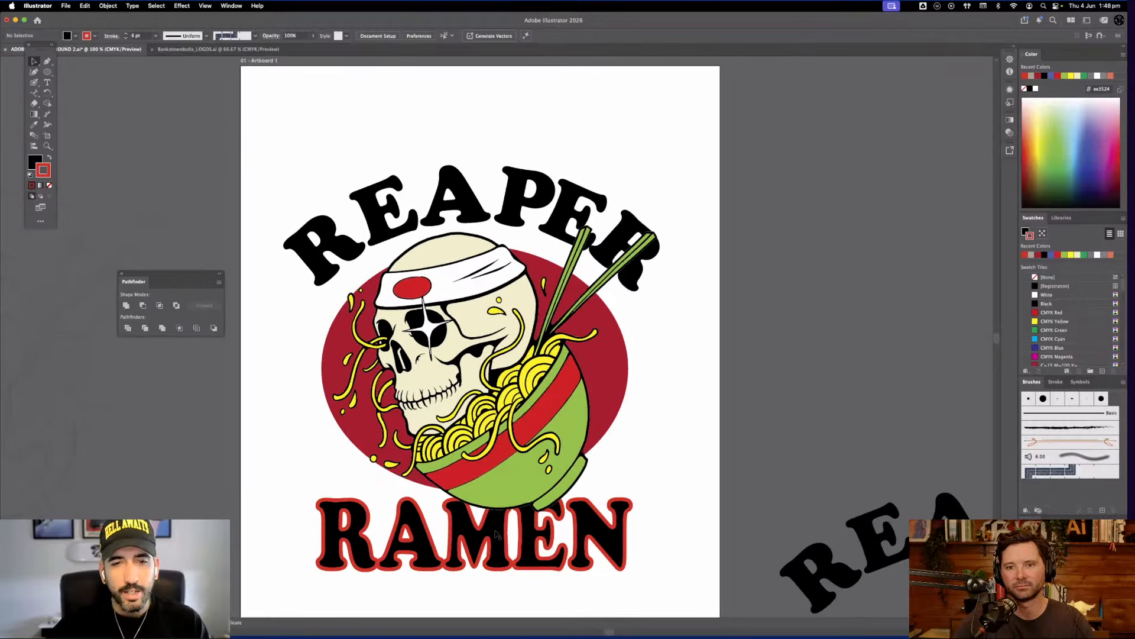
Remove the red stroke from the artboard's RAMEN lettering
click(497, 533)
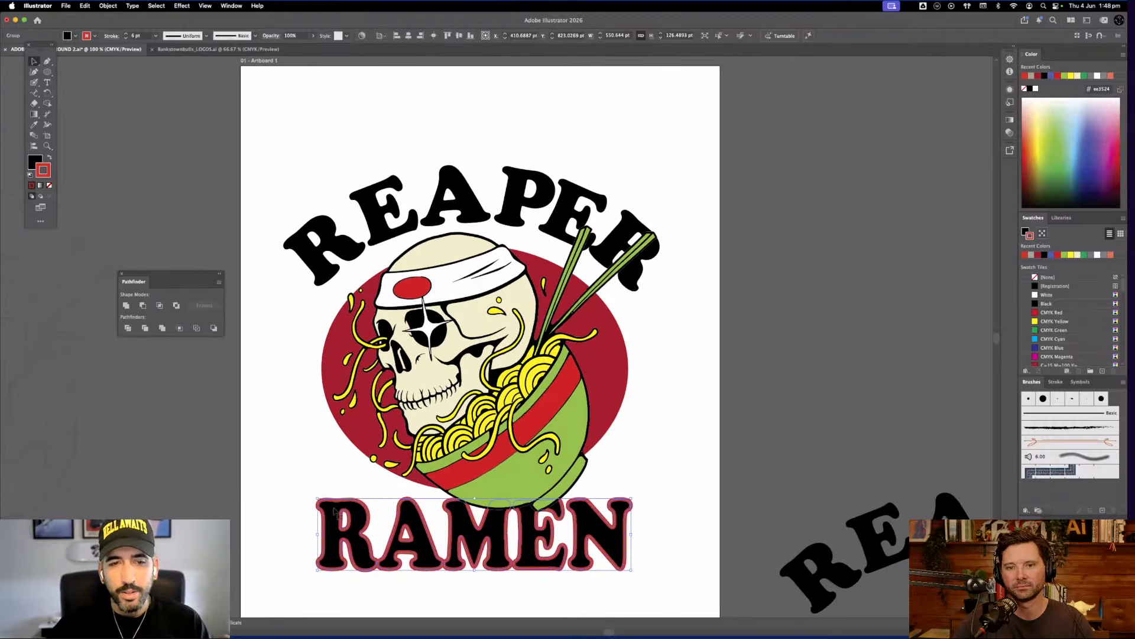
click(348, 476)
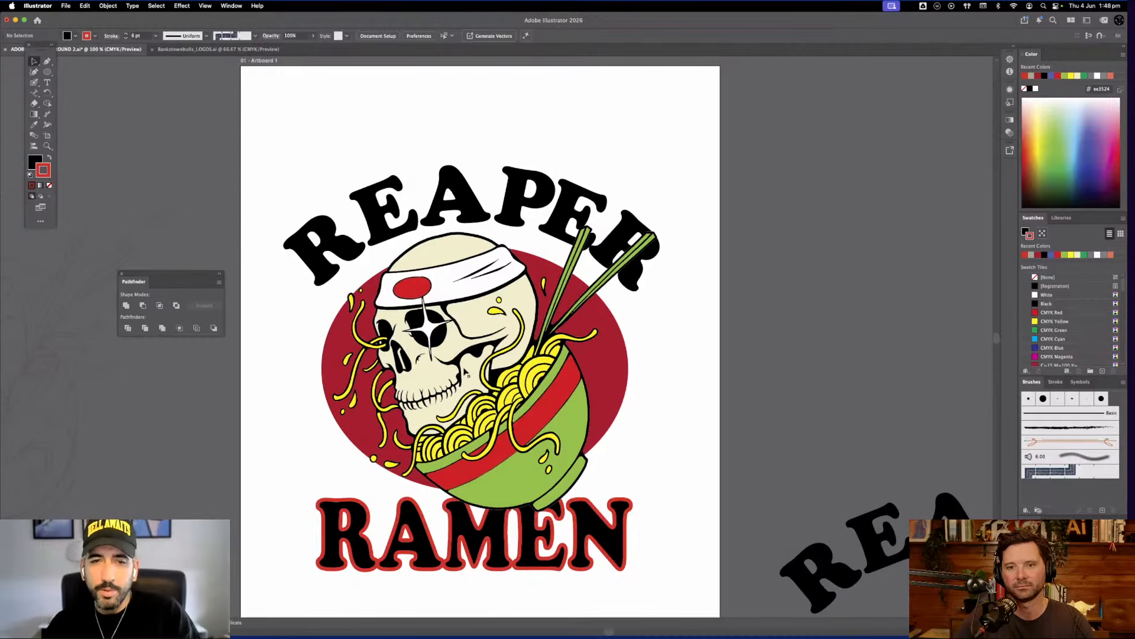
click(424, 525)
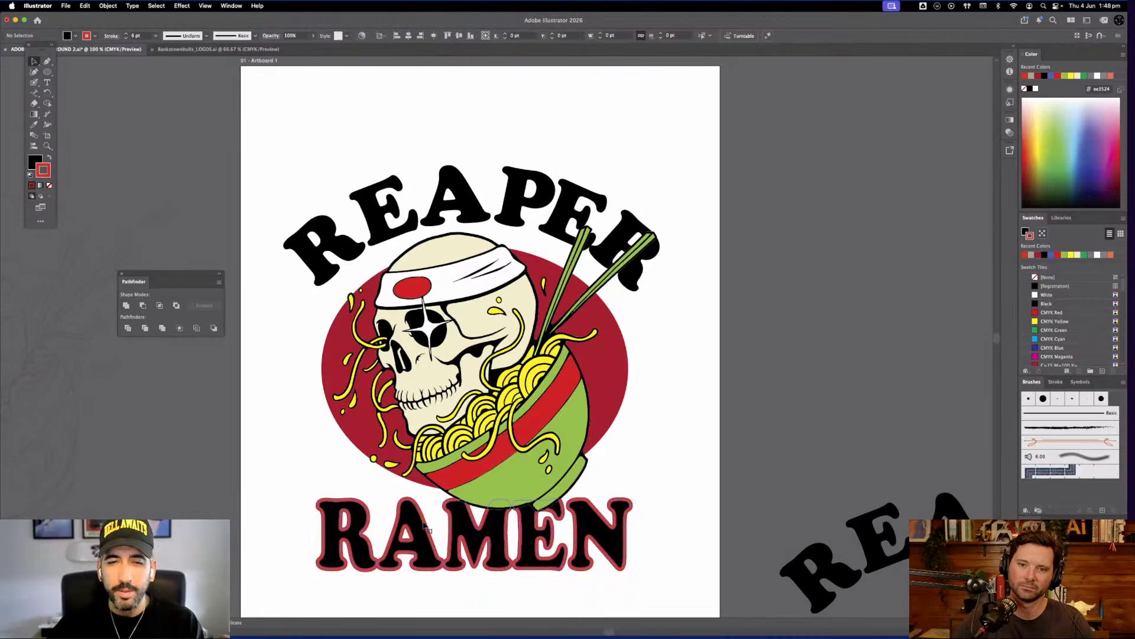
key(/)
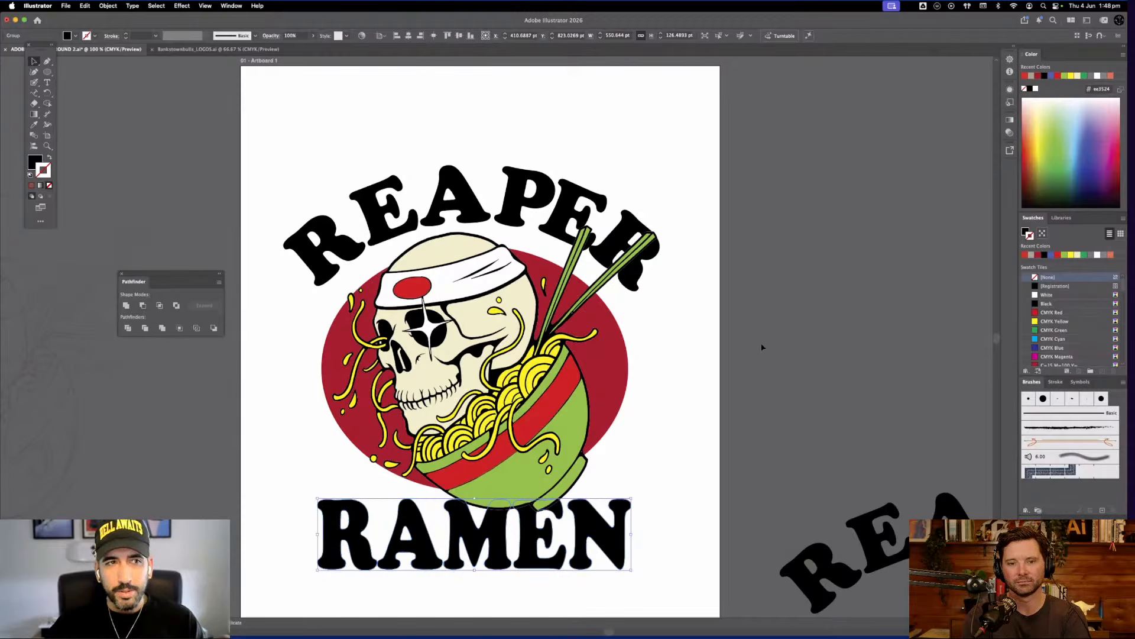
Apply a 5 pt CMYK Magenta stroke to the artboard's RAMEN lettering
click(1056, 357)
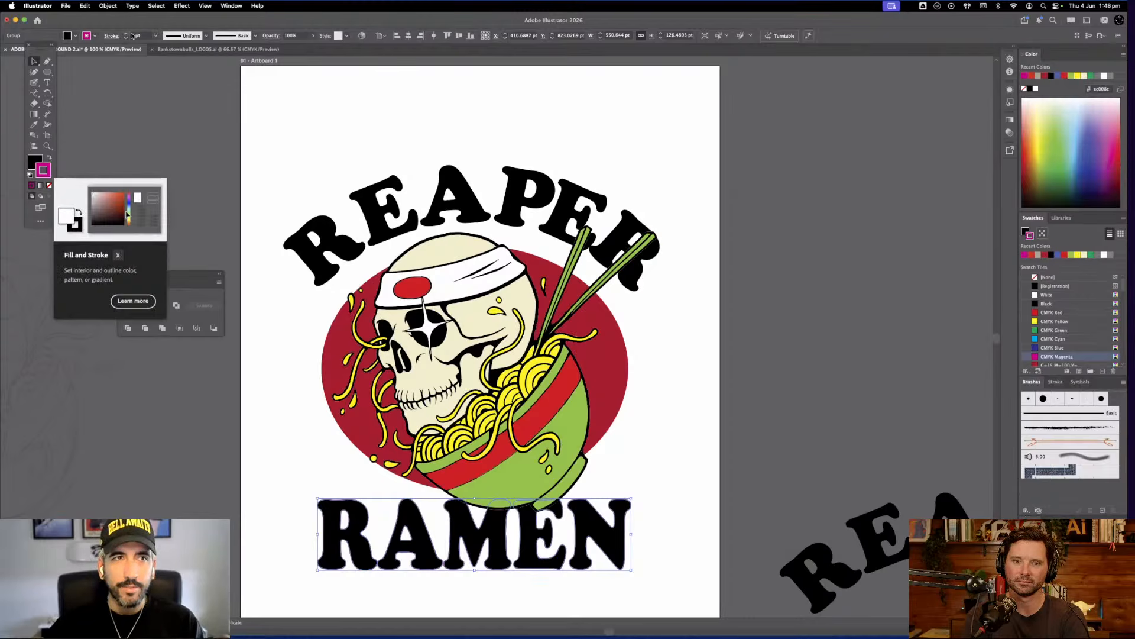
click(126, 34)
click(125, 34)
click(125, 34)
click(125, 34)
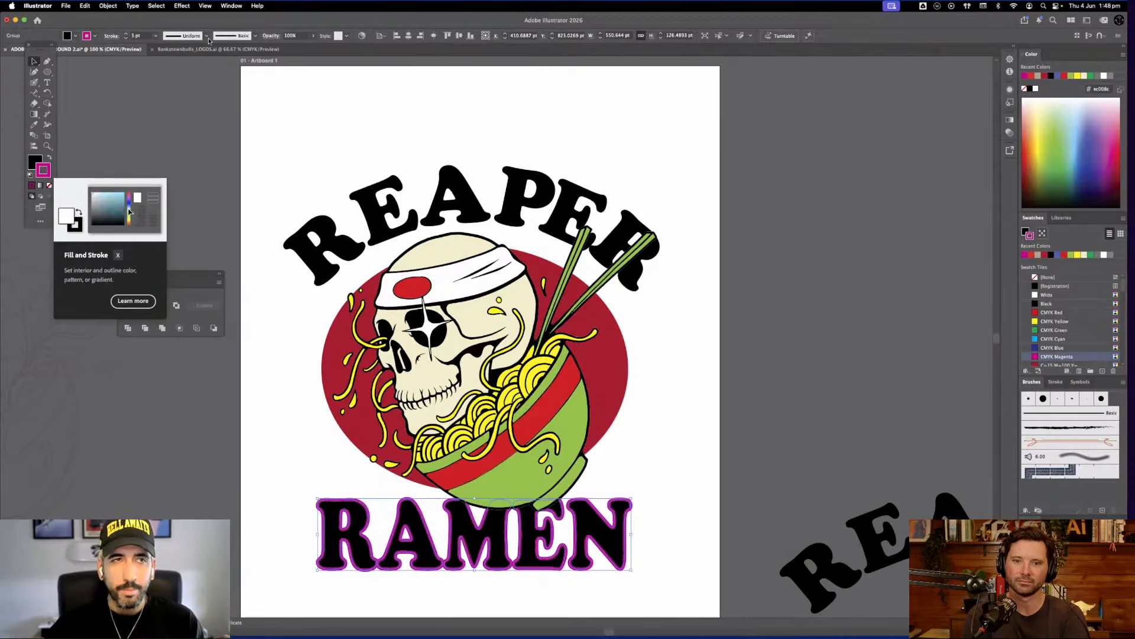
Convert the magenta stroke on the RAMEN lettering into filled shapes with Outline Stroke
click(111, 6)
click(150, 145)
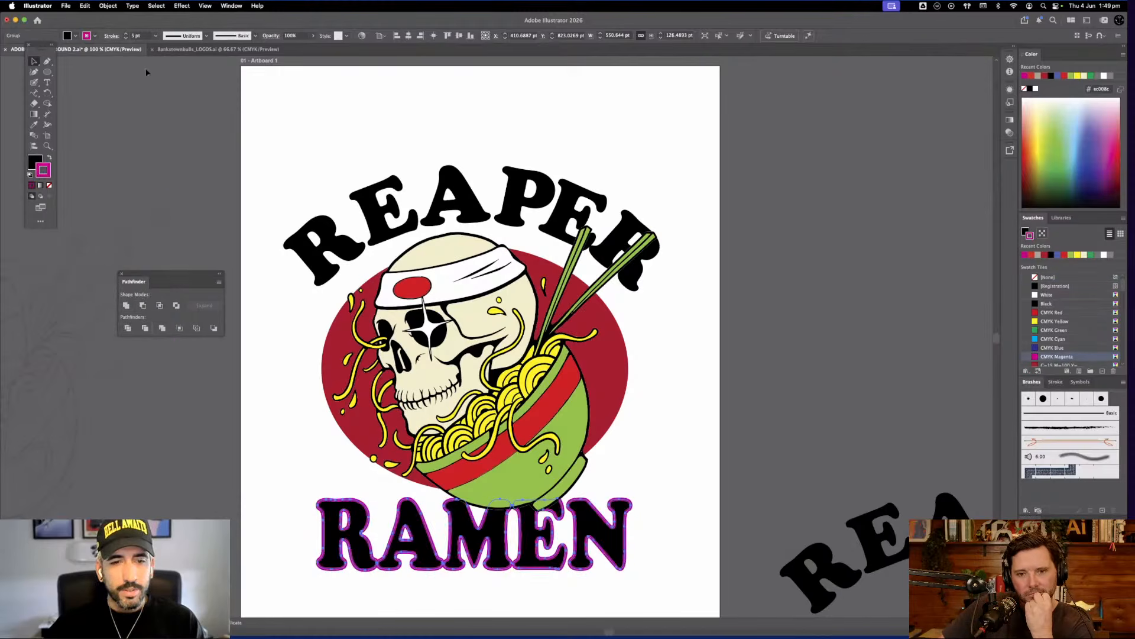
click(108, 6)
mouse_move(149, 272)
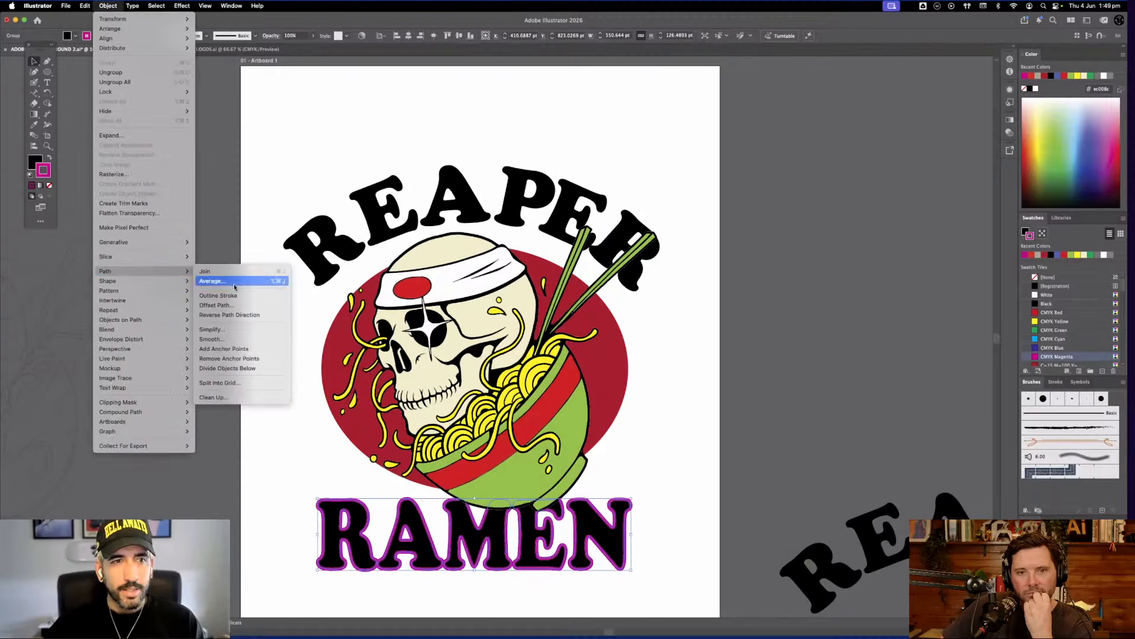
click(230, 295)
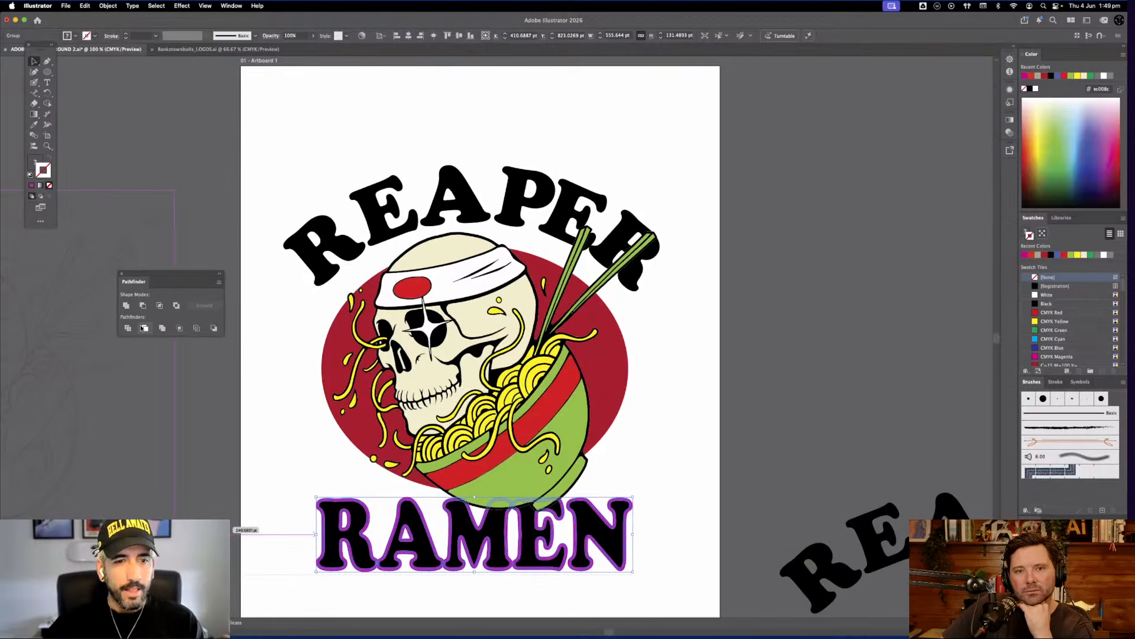
Duplicate the magenta-outlined RAMEN lettering straight down into the empty lower part of the artboard
click(47, 61)
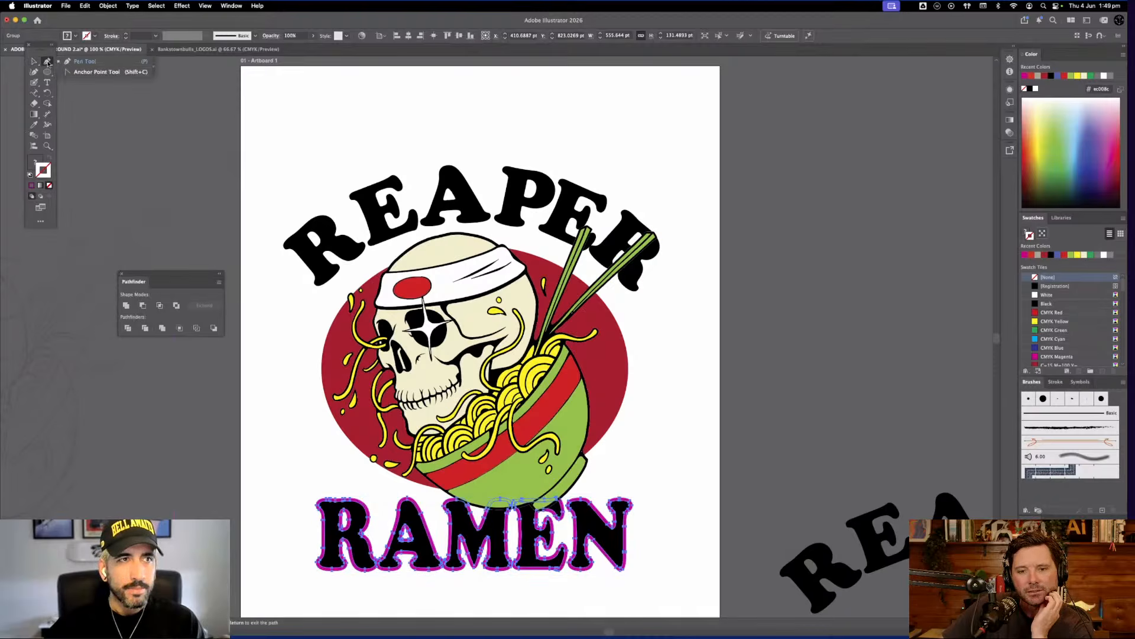
click(36, 61)
click(363, 480)
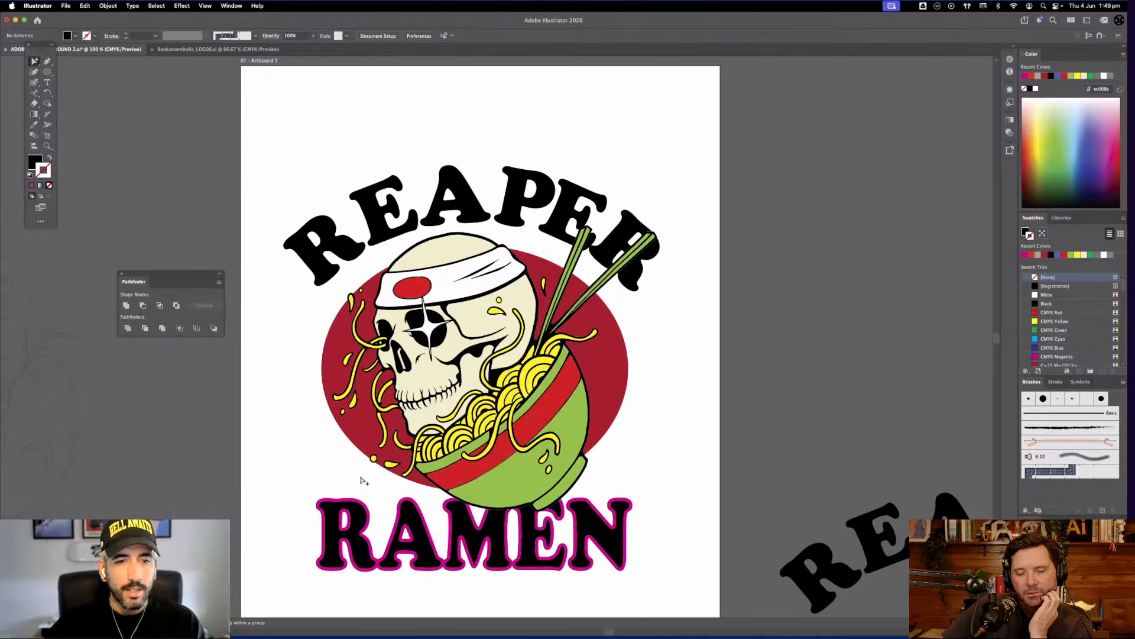
click(365, 511)
click(364, 492)
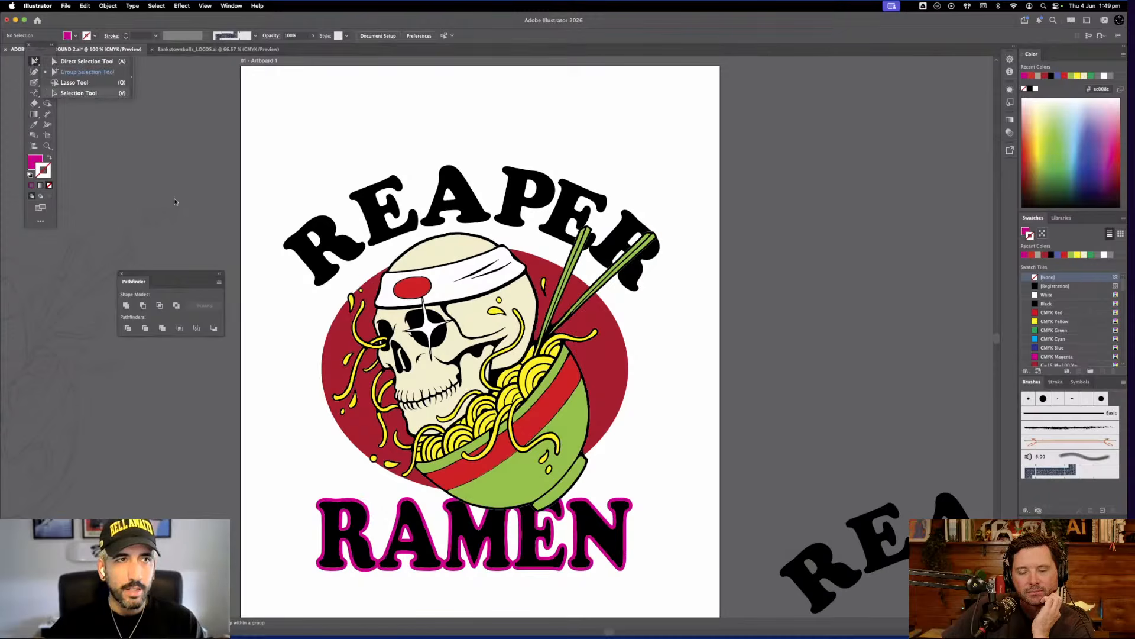
scroll(515, 371, down, 5)
drag(513, 371, 514, 531)
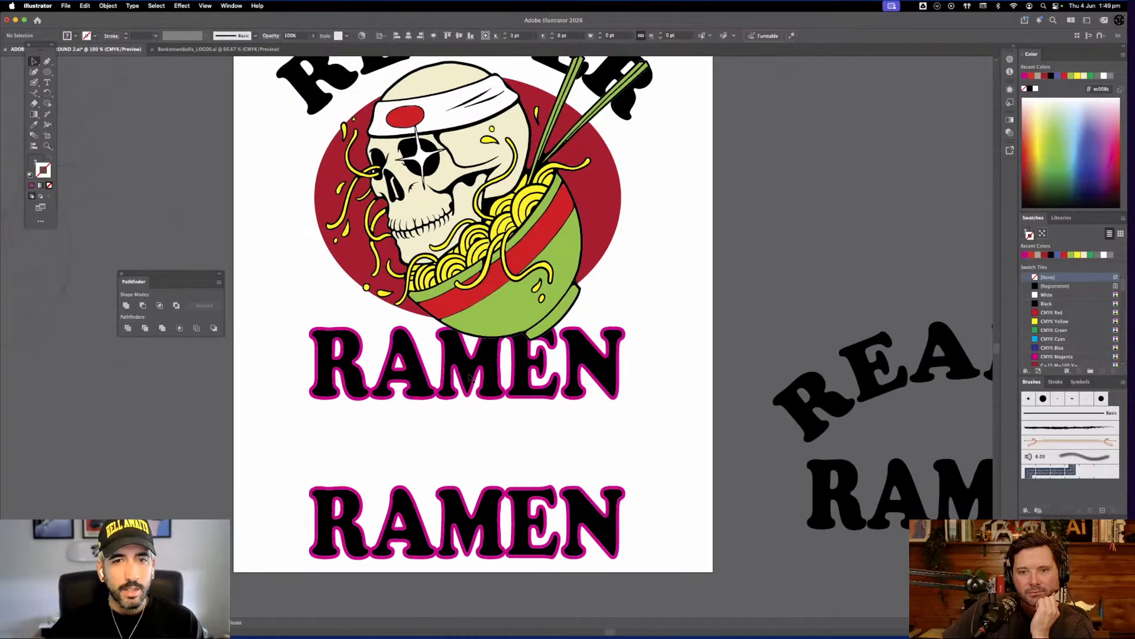
Delete the magenta outline from the upper RAMEN lettering directly under the bowl
click(528, 390)
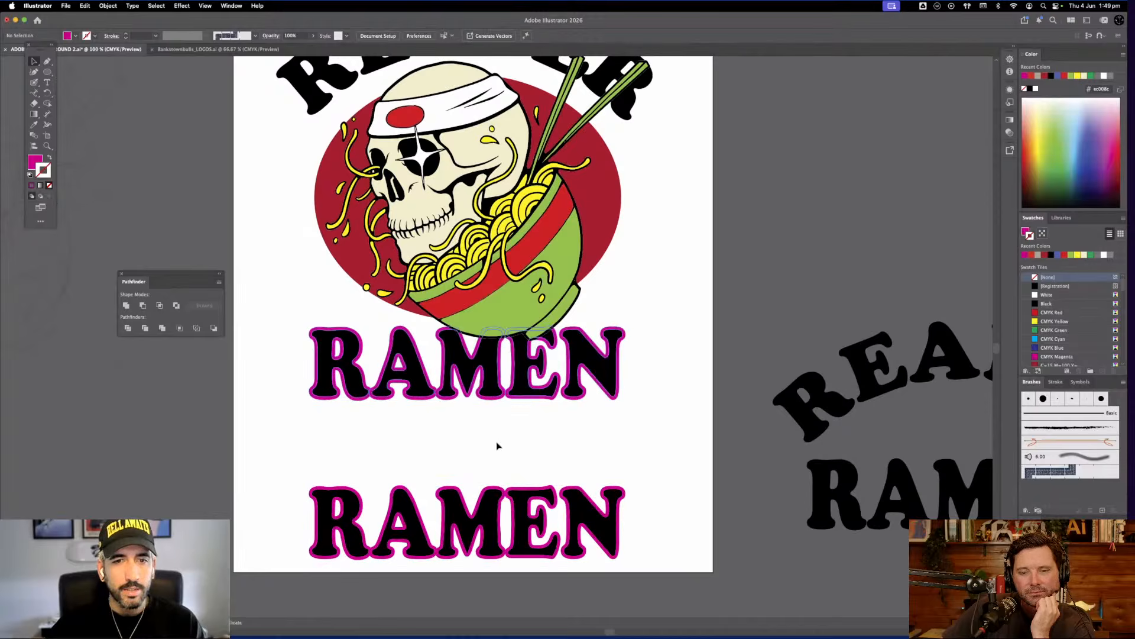
drag(515, 341, 517, 385)
key(Delete)
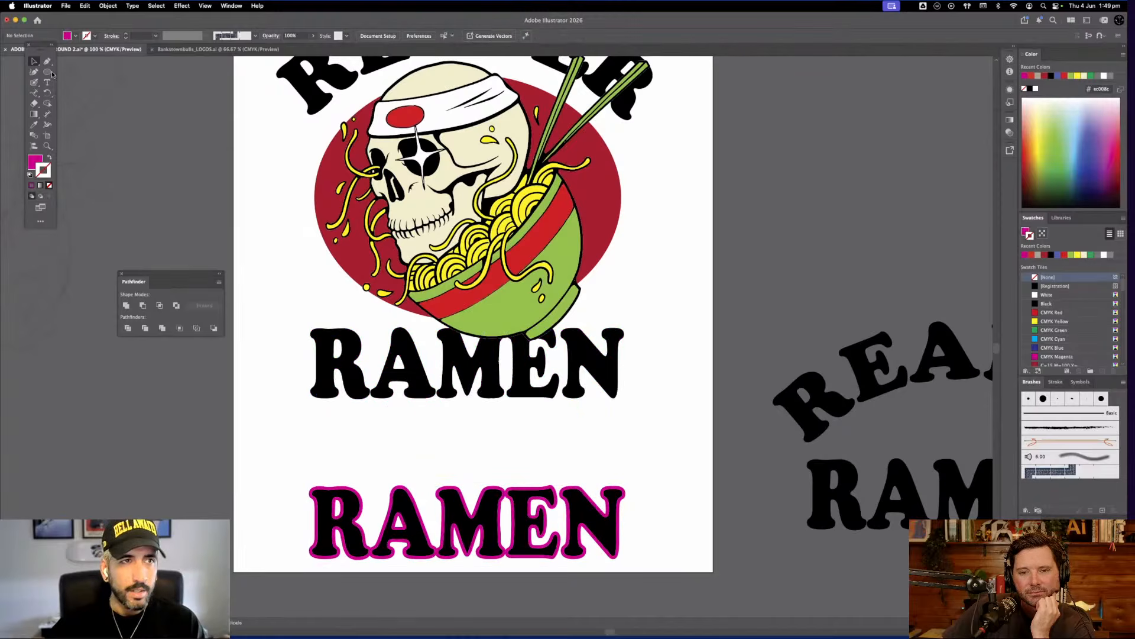
Cut the black letter shapes out of the lower RAMEN copy with Group Selection and delete the leftover magenta outline
drag(36, 62, 59, 81)
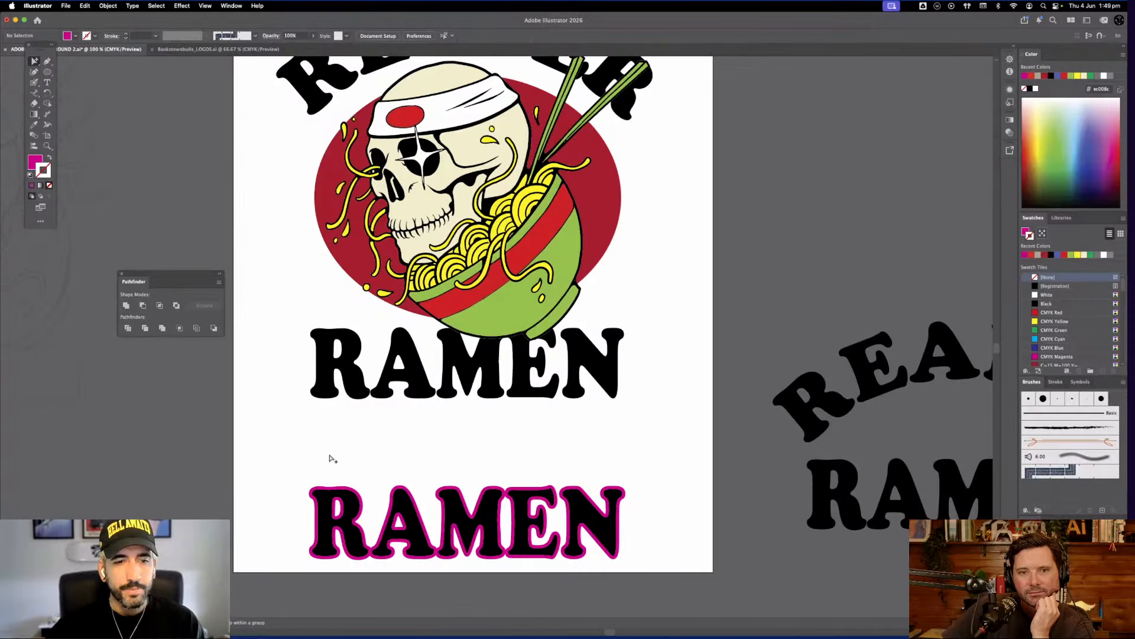
click(355, 510)
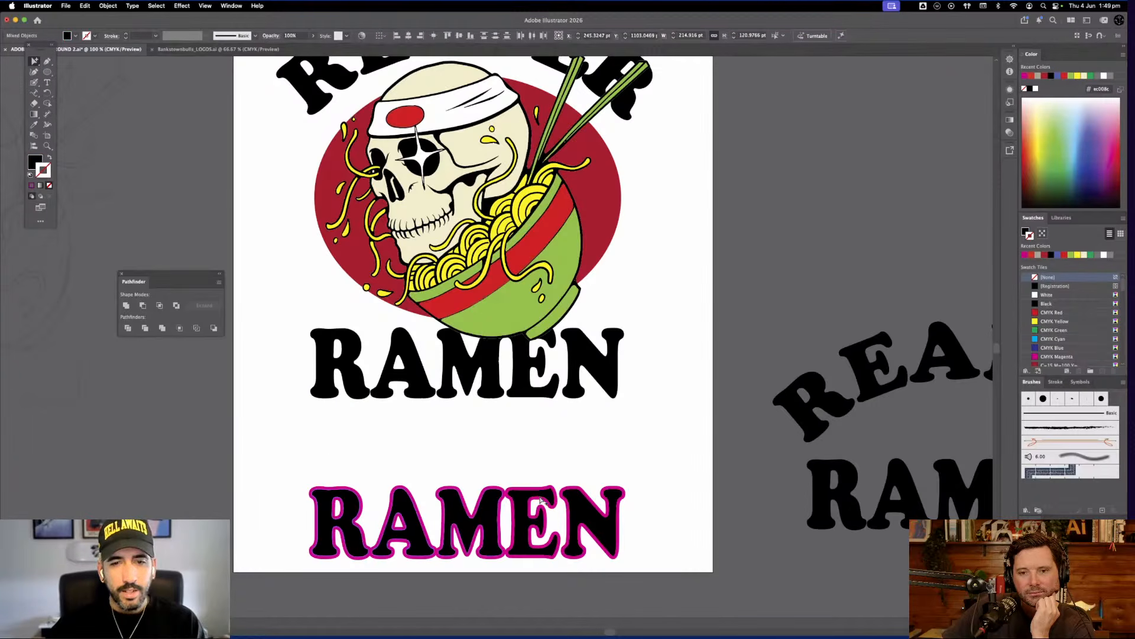
click(590, 513)
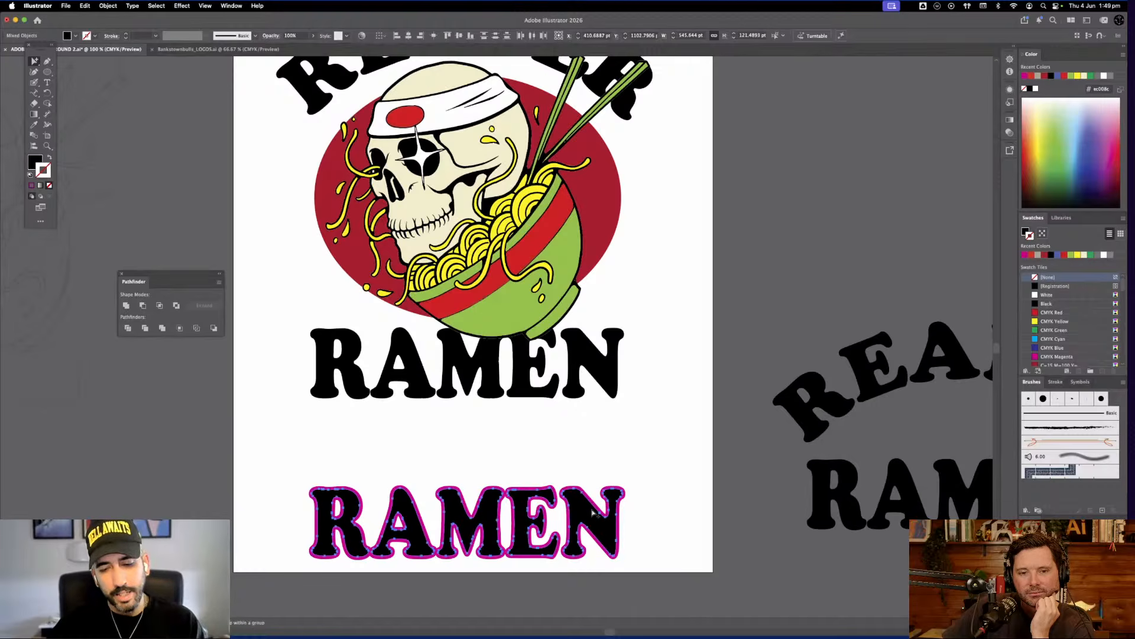
key(Delete)
drag(345, 572, 491, 476)
key(Delete)
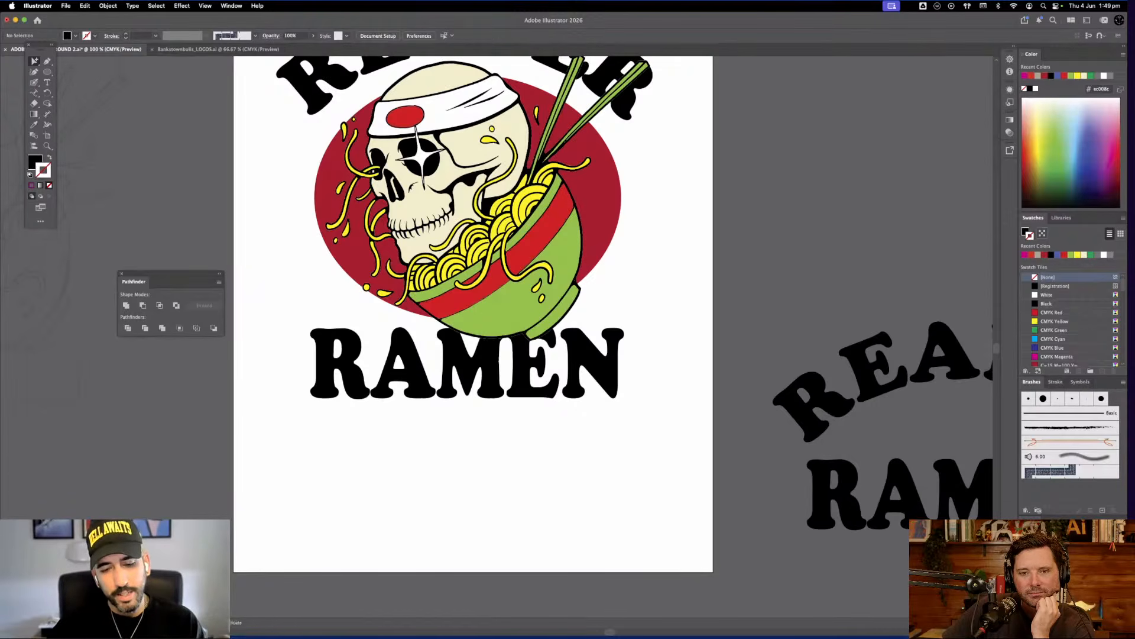
Paste the cut RAMEN letters, fill them with the oval's dark red and align them over the black RAMEN lettering
key(super+v)
drag(385, 323, 356, 406)
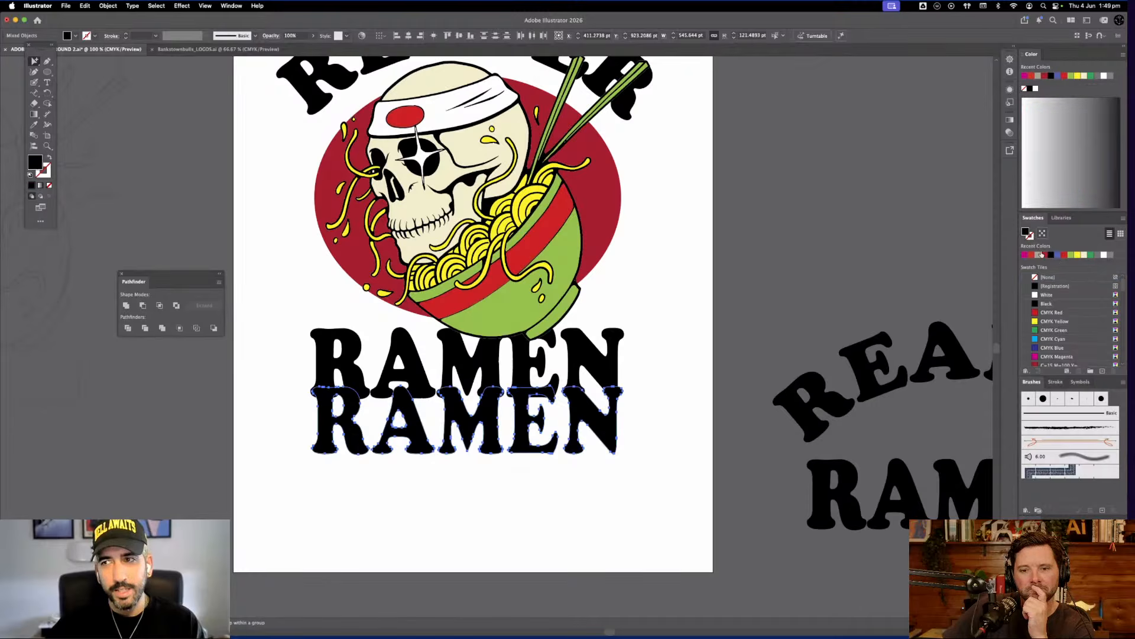
click(1039, 255)
drag(603, 414, 601, 361)
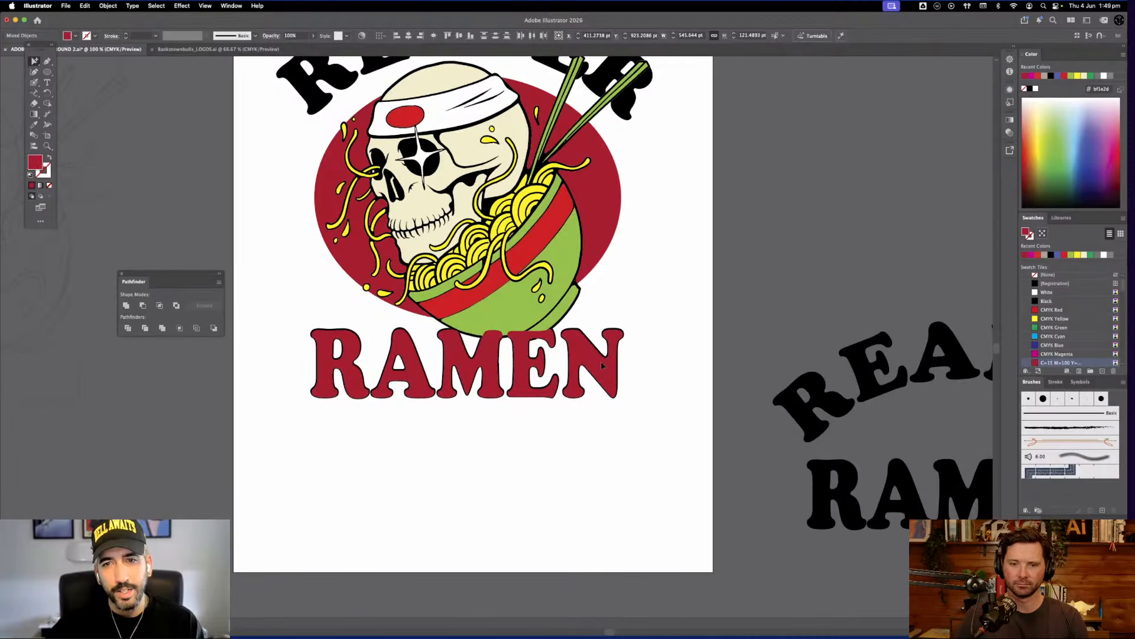
drag(601, 363, 601, 364)
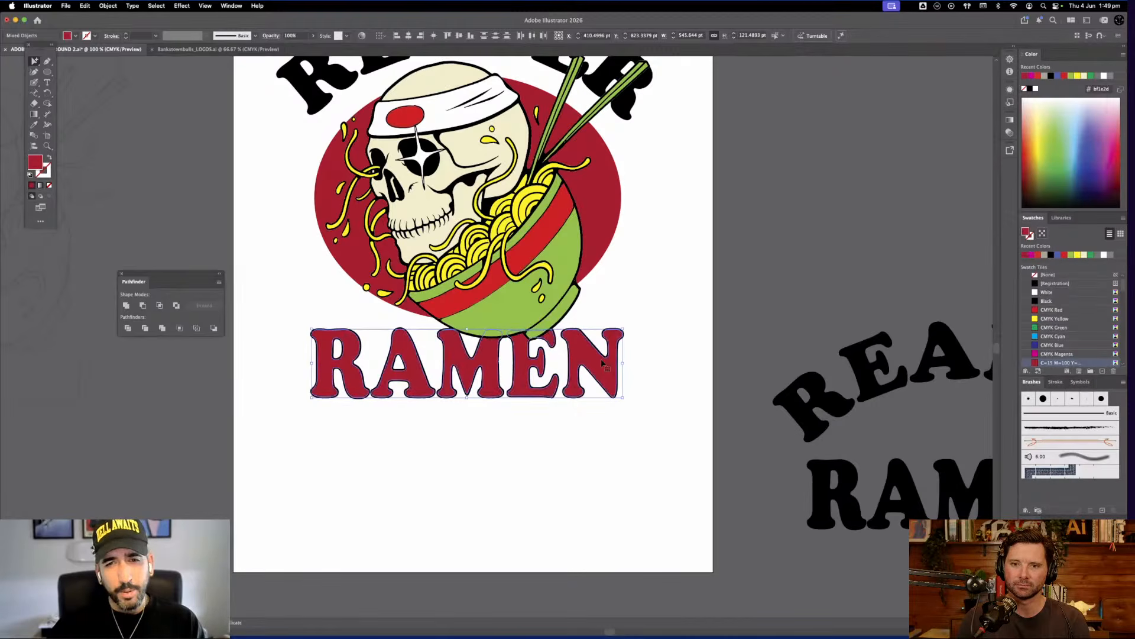
Group the dark red RAMEN letters and draw a narrow upright red spike with the Pen tool below the R
key(super+equal)
key(super+equal)
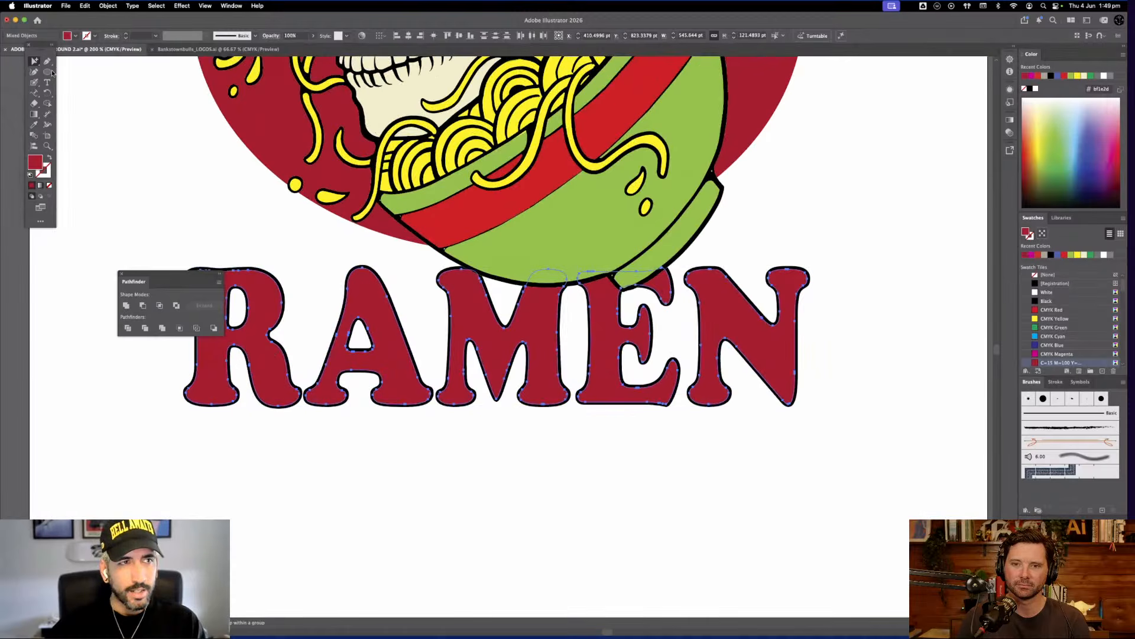
key(super+g)
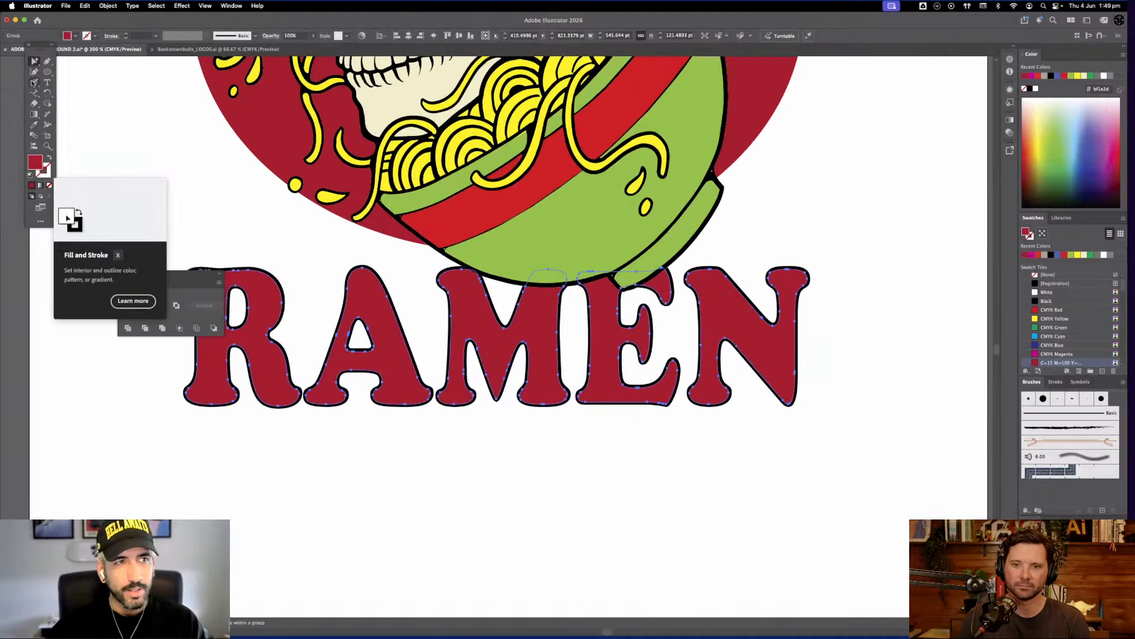
drag(47, 61, 61, 63)
click(214, 432)
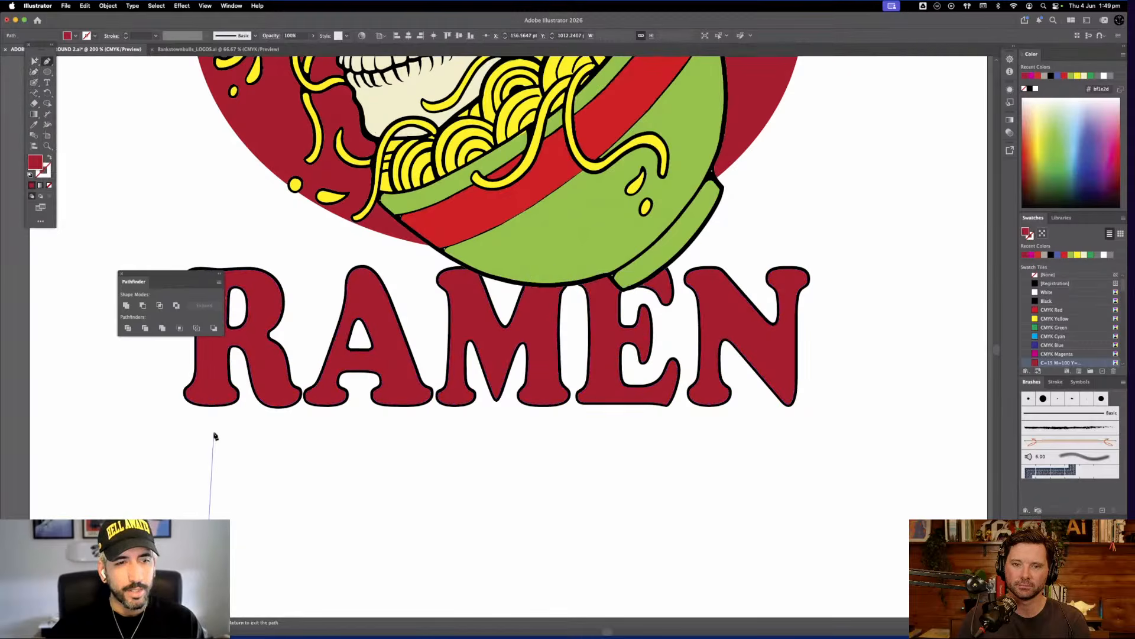
drag(194, 599, 200, 601)
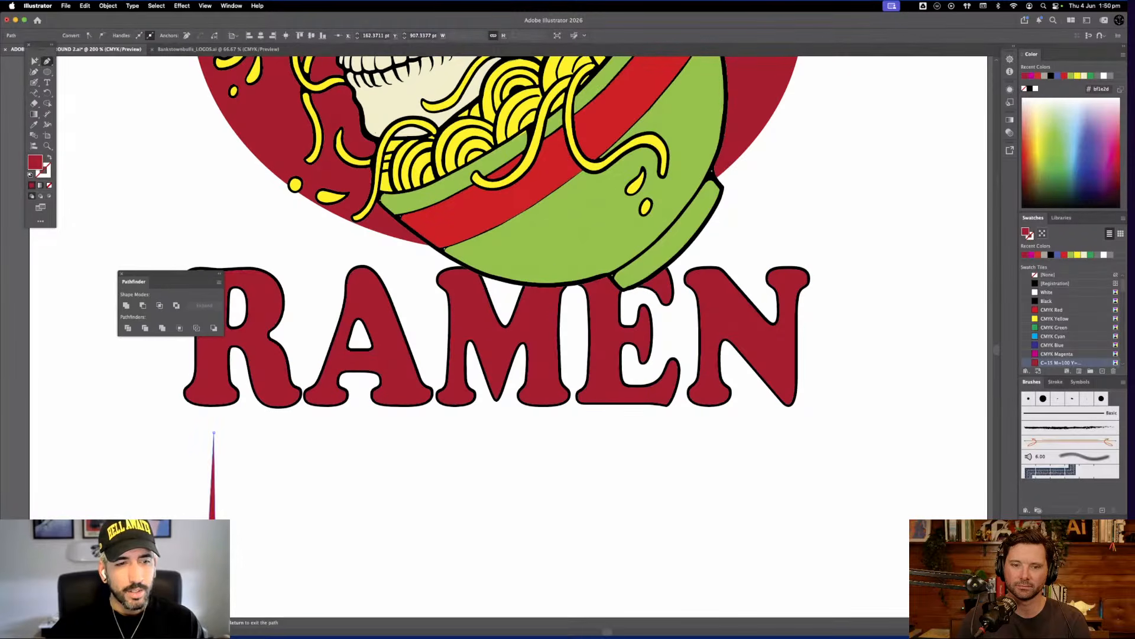
key(v)
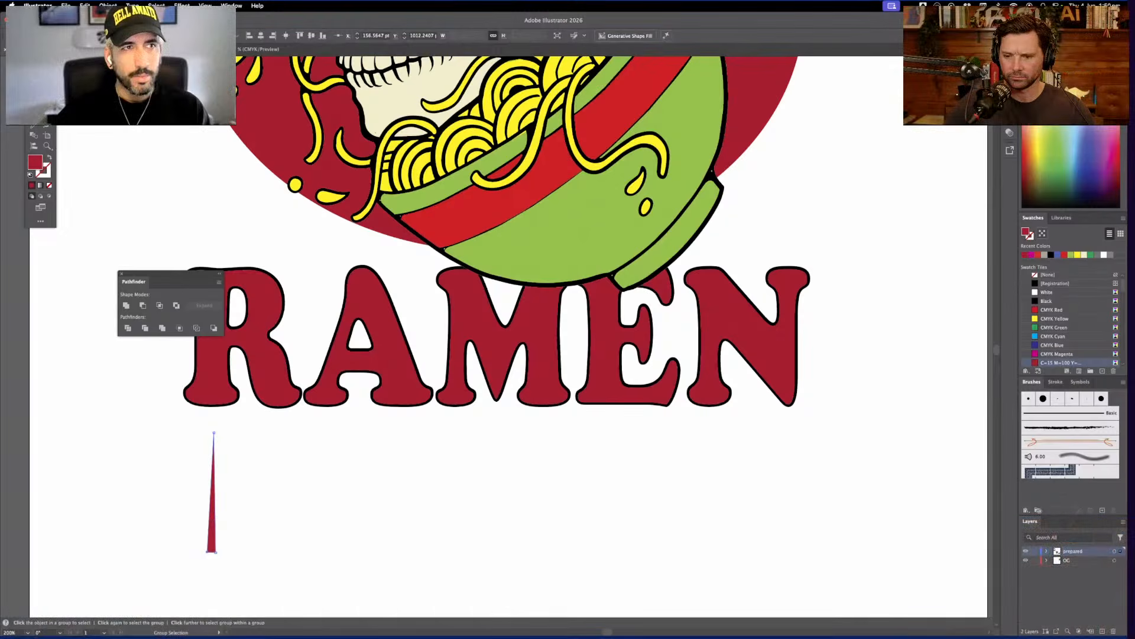
Duplicate the red spike sideways and repeat the copy into an evenly spaced row of touching spikes
click(268, 505)
drag(207, 553, 218, 553)
key(super+d)
key(super+d)
key(super+d)
key(super+d)
key(super+d)
key(super+d)
key(super+d)
key(super+d)
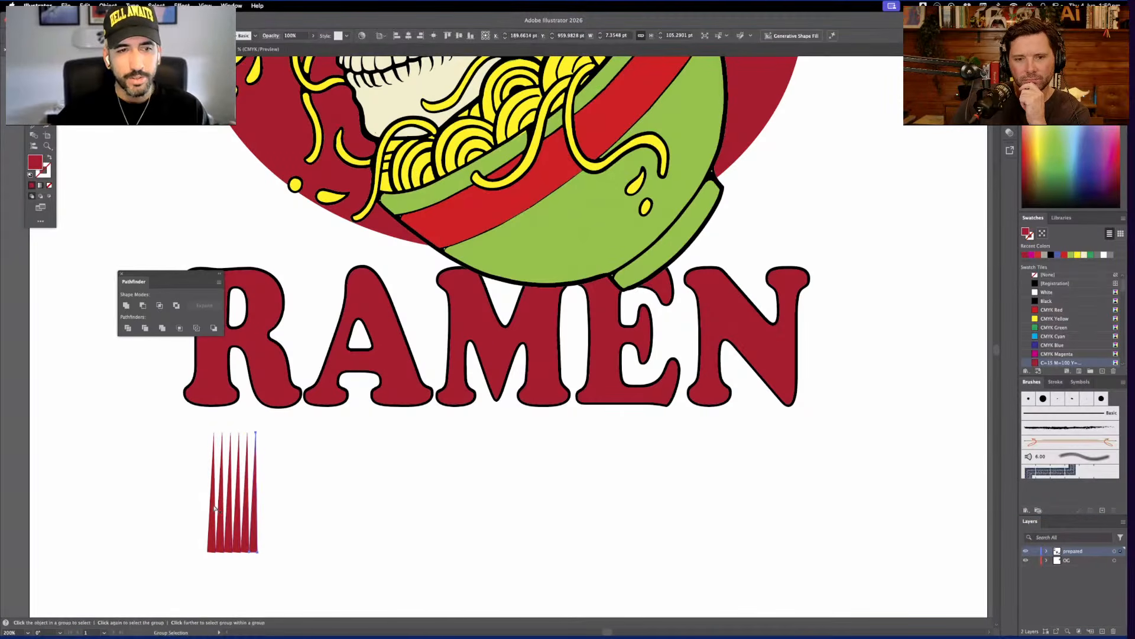
key(super+d)
key(super+d)
key(super+d)
key(super+d)
key(super+d)
key(super+d)
key(super+d)
key(super+d)
key(super+d)
key(super+d)
key(super+d)
key(super+d)
key(super+d)
key(super+d)
key(super+d)
key(super+d)
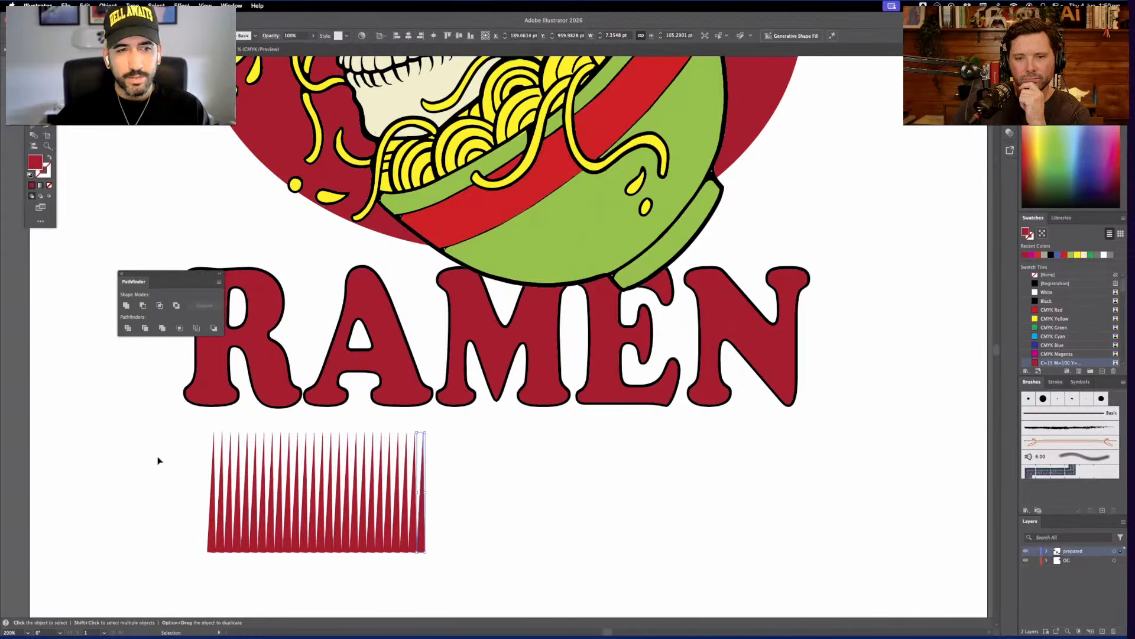
Group the row of spikes and place two copies end to end, forming a strip wider than the RAMEN lettering
drag(157, 456, 437, 578)
key(super+g)
click(208, 558)
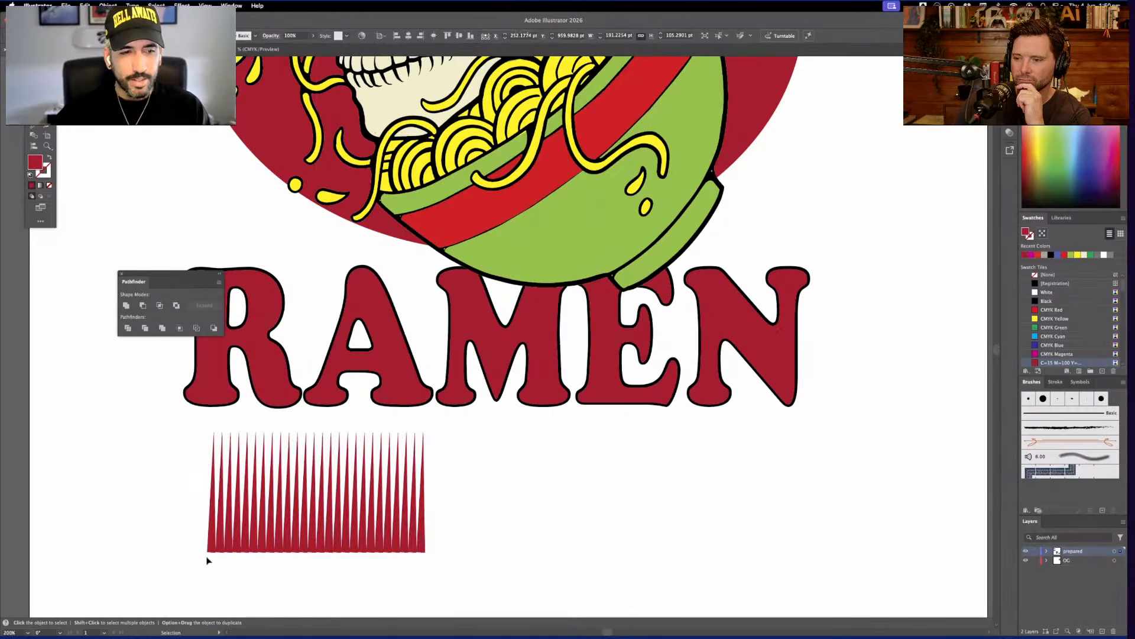
alt+drag(207, 554, 426, 553)
drag(201, 459, 664, 578)
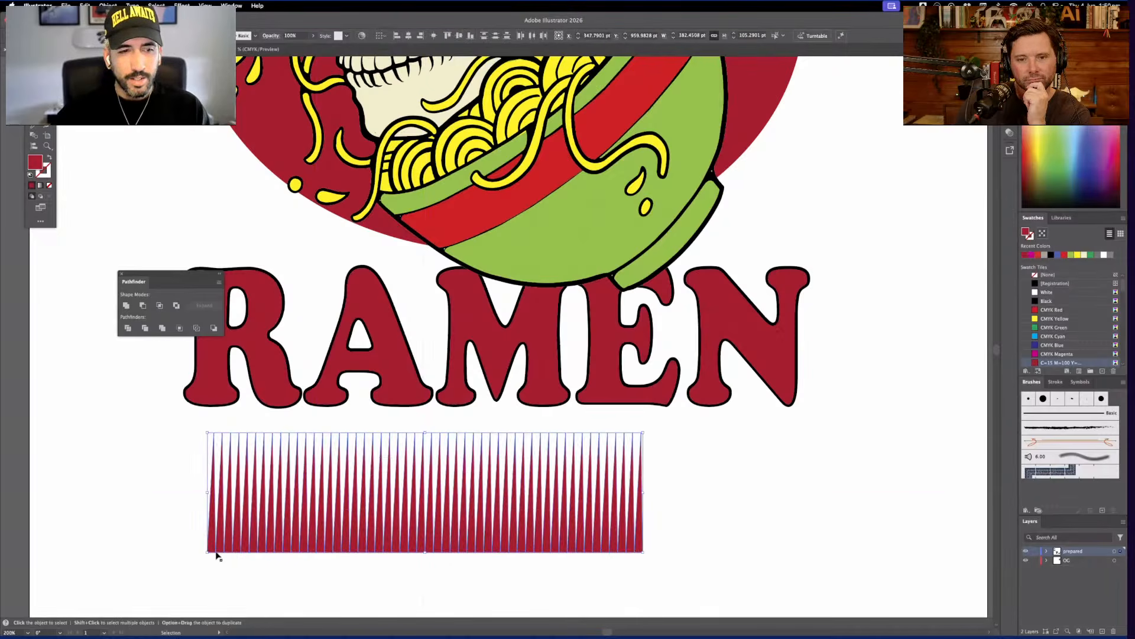
click(214, 556)
alt+drag(213, 556, 645, 555)
Move the spike strip over the RAMEN lettering and cut it out of the red letters with Minus Front
drag(875, 580, 81, 418)
drag(497, 479, 461, 346)
shift+click(713, 273)
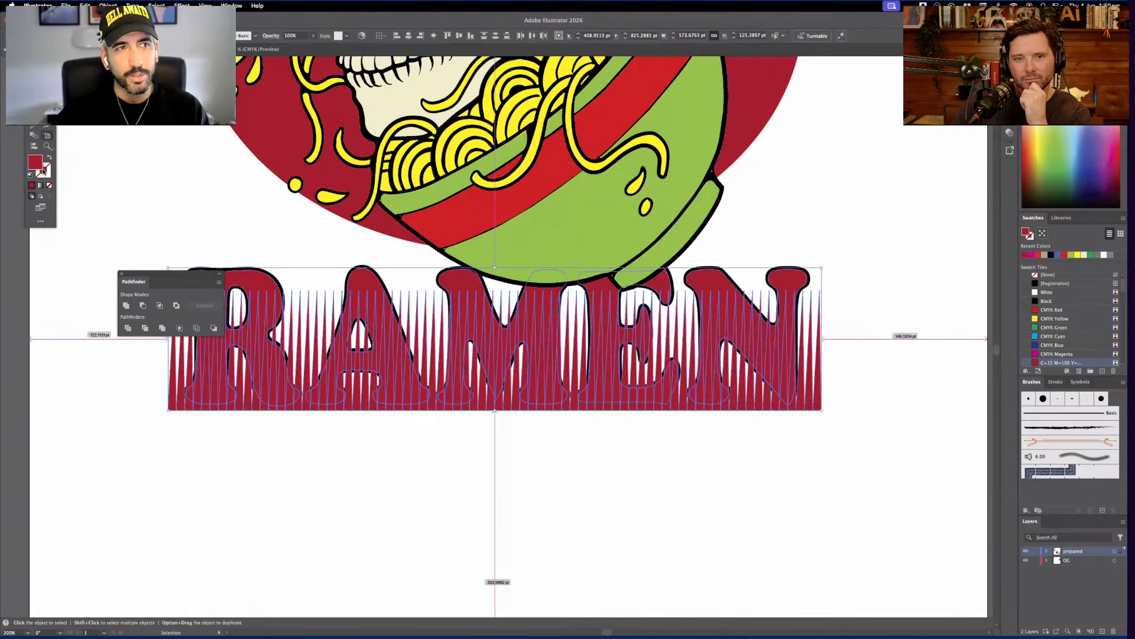
click(141, 306)
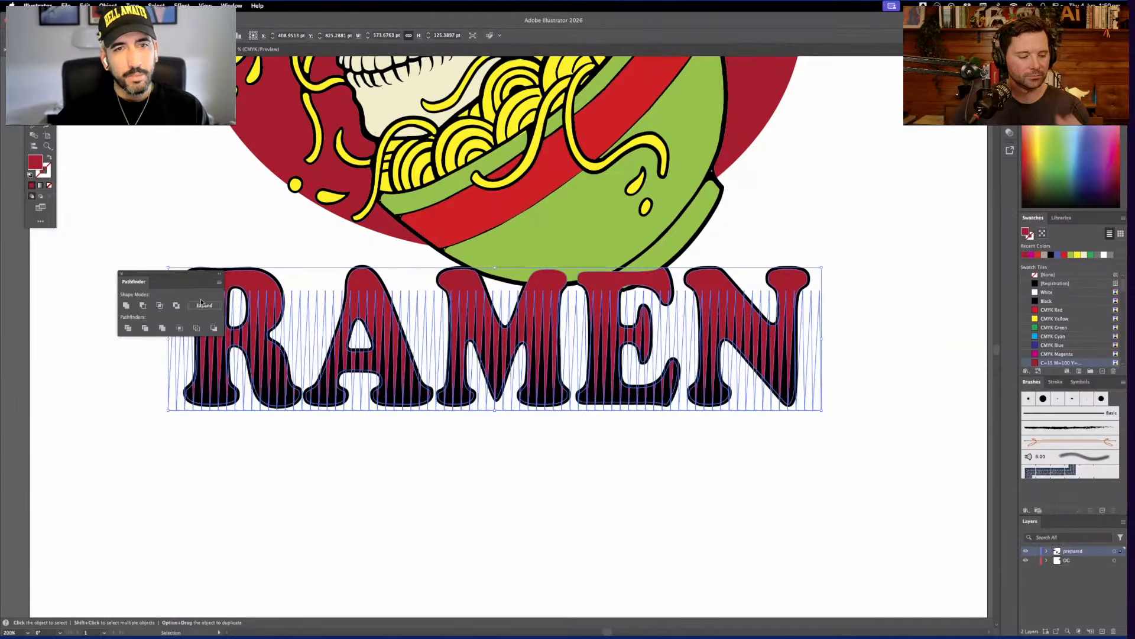
click(211, 245)
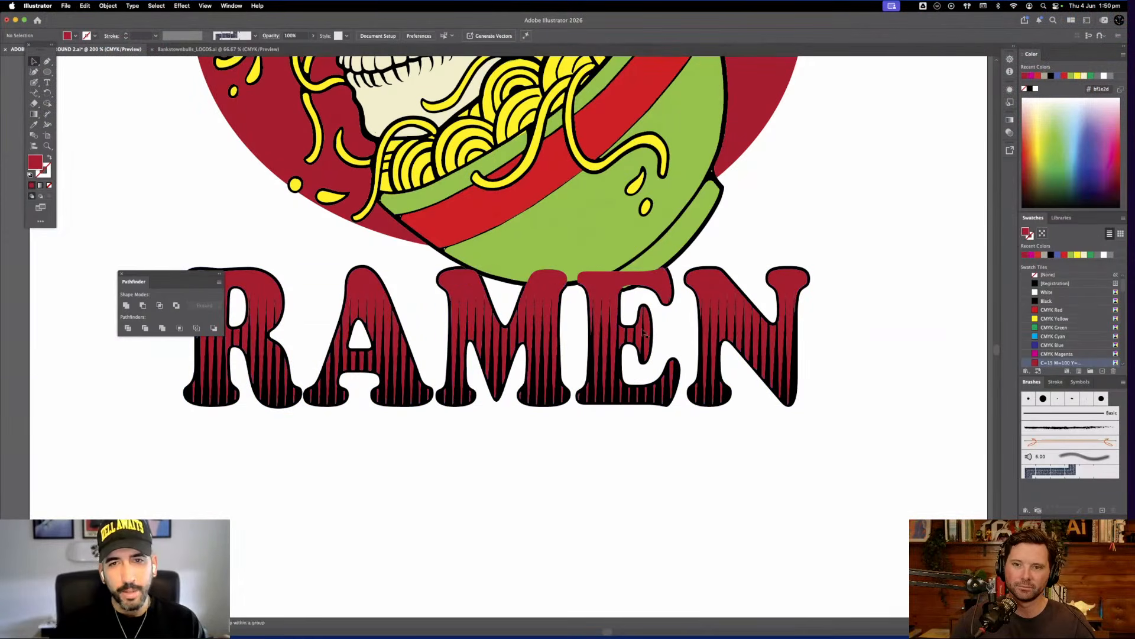
Examine the spike-shaded RAMEN lettering together with the whole skull and bowl composition
key(super+minus)
key(super+minus)
drag(650, 386, 563, 329)
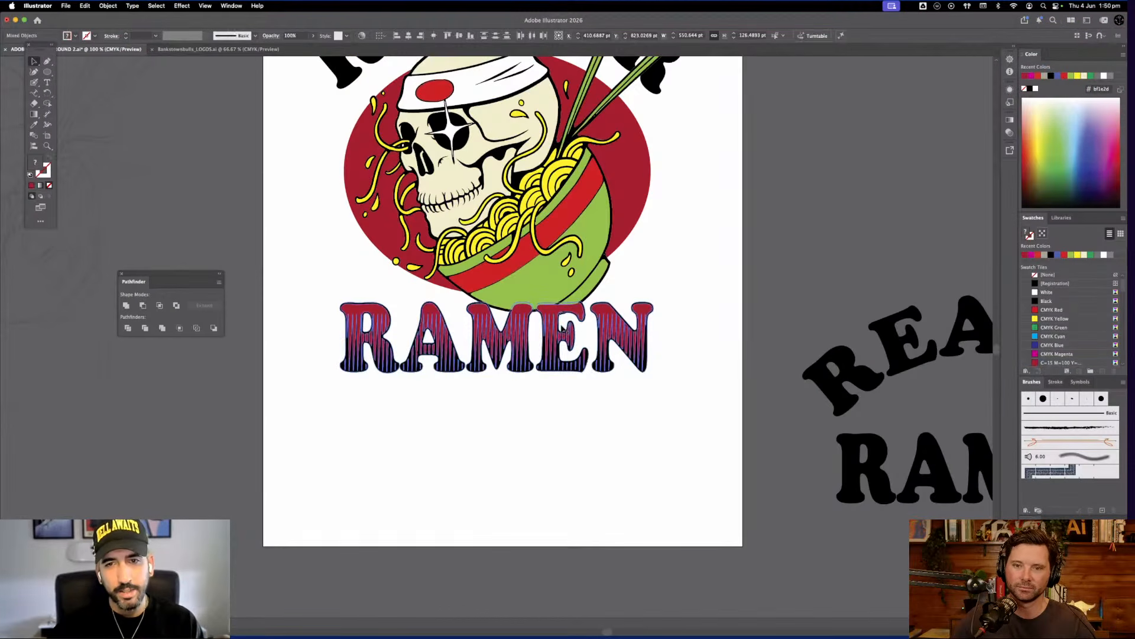
click(709, 258)
scroll(703, 355, up, 6)
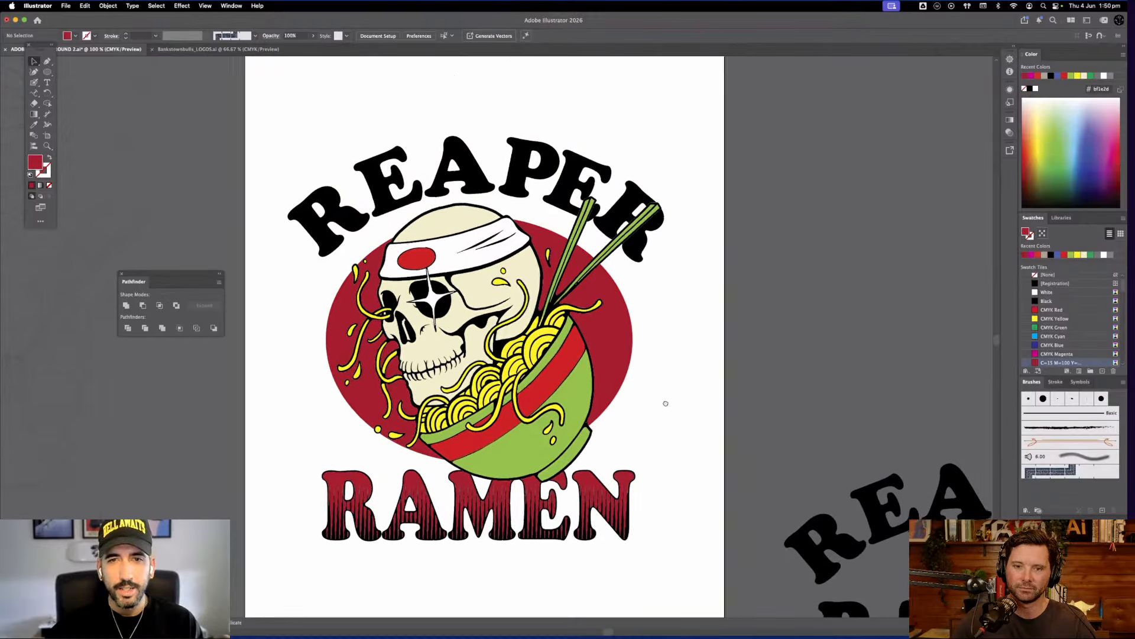
drag(666, 403, 642, 420)
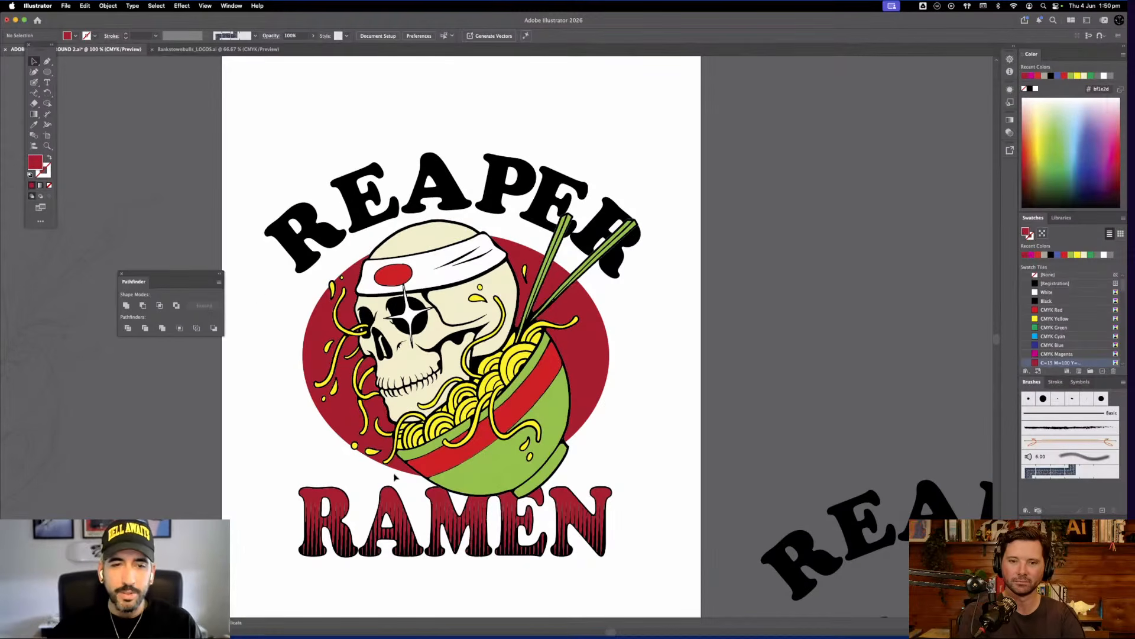
click(407, 497)
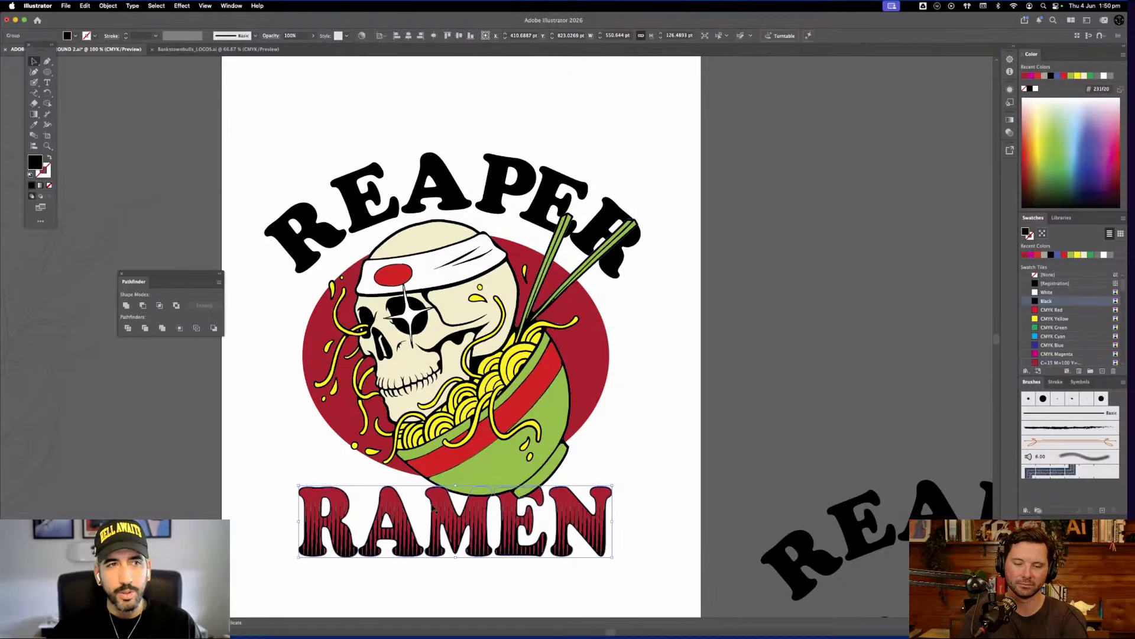
key(a)
click(328, 463)
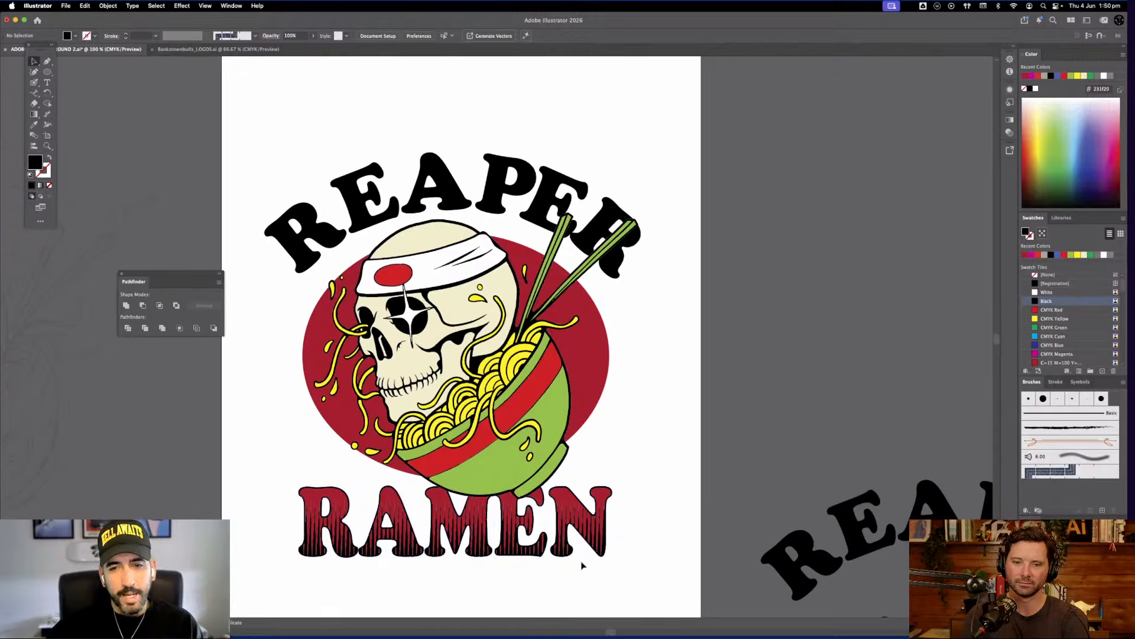
drag(282, 519, 482, 560)
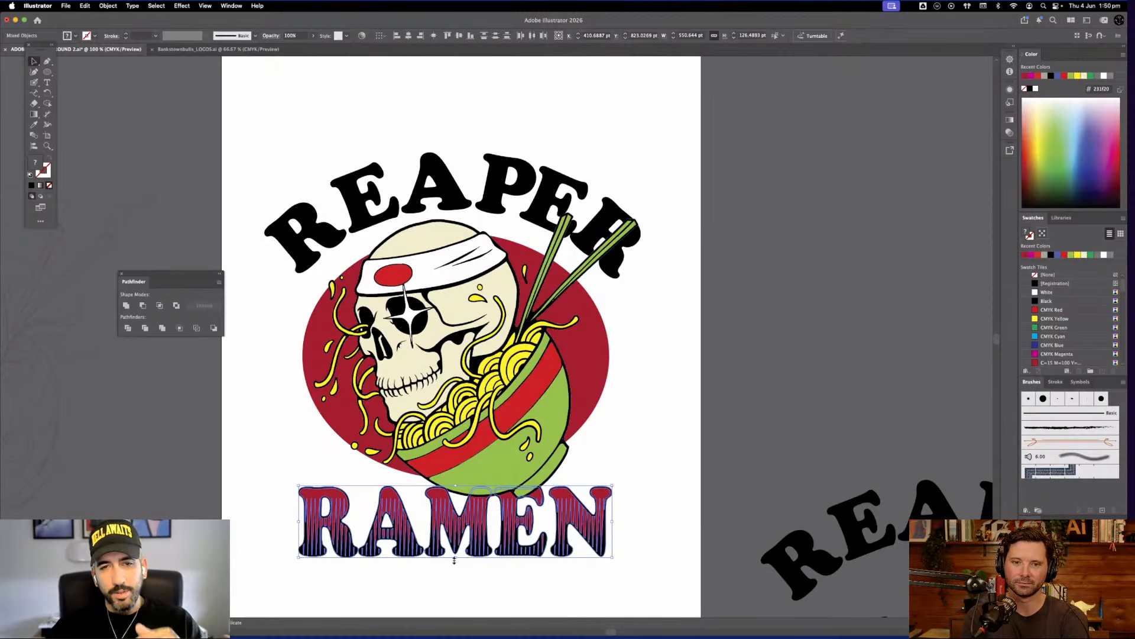
click(670, 538)
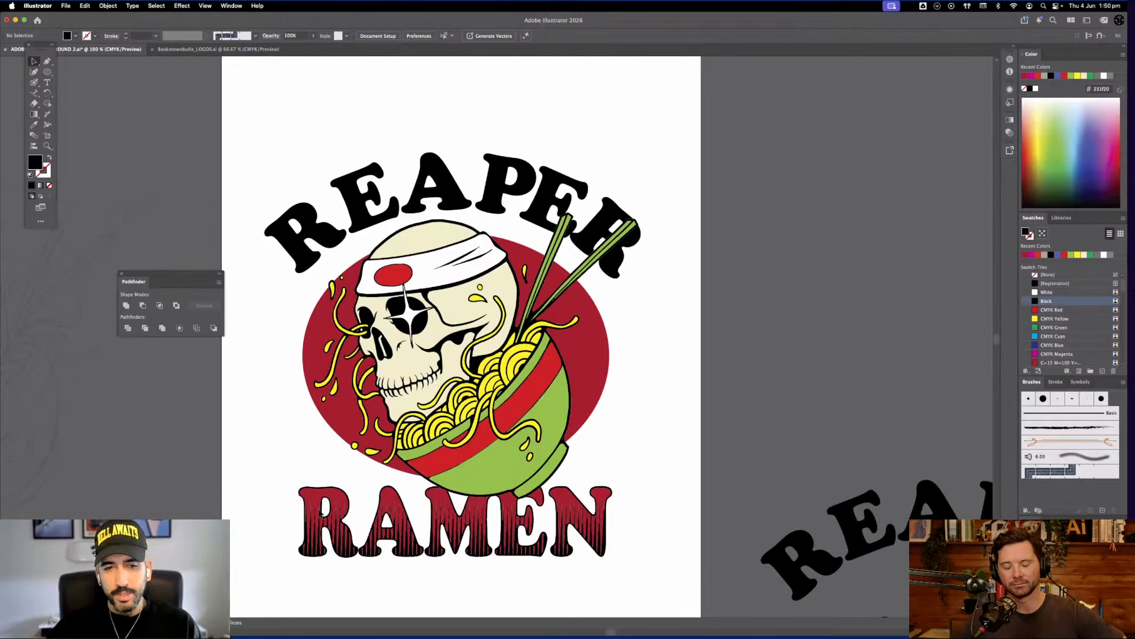
drag(298, 569, 632, 499)
click(652, 509)
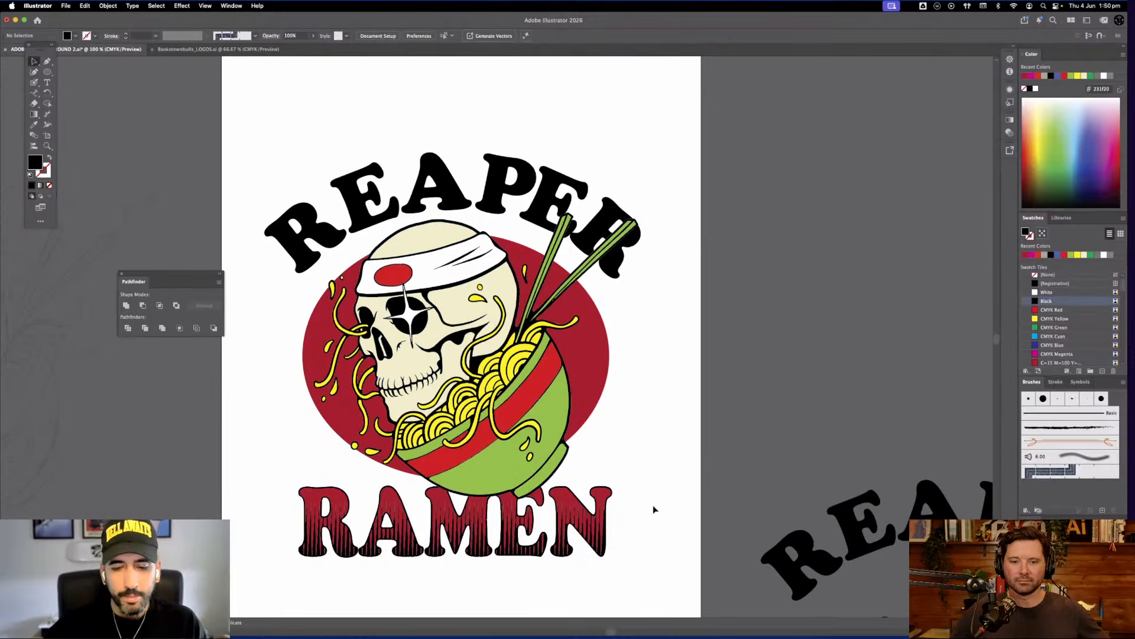
Paint short black hatch strokes down the shaded right side of the ramen bowl with the Paintbrush tool
key(b)
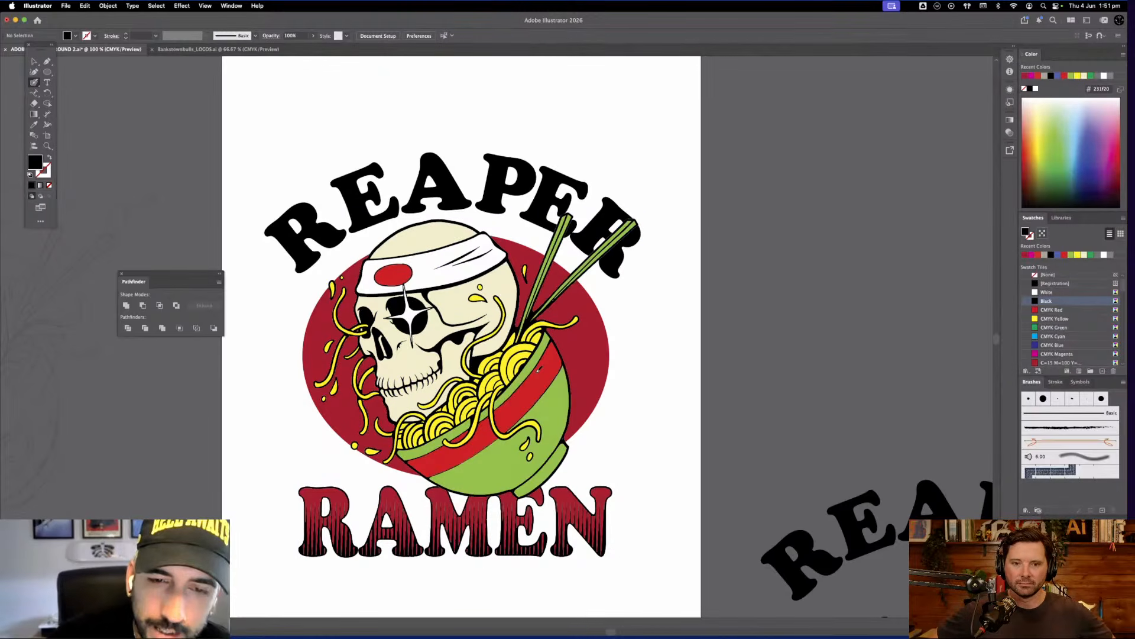
key(shift+x)
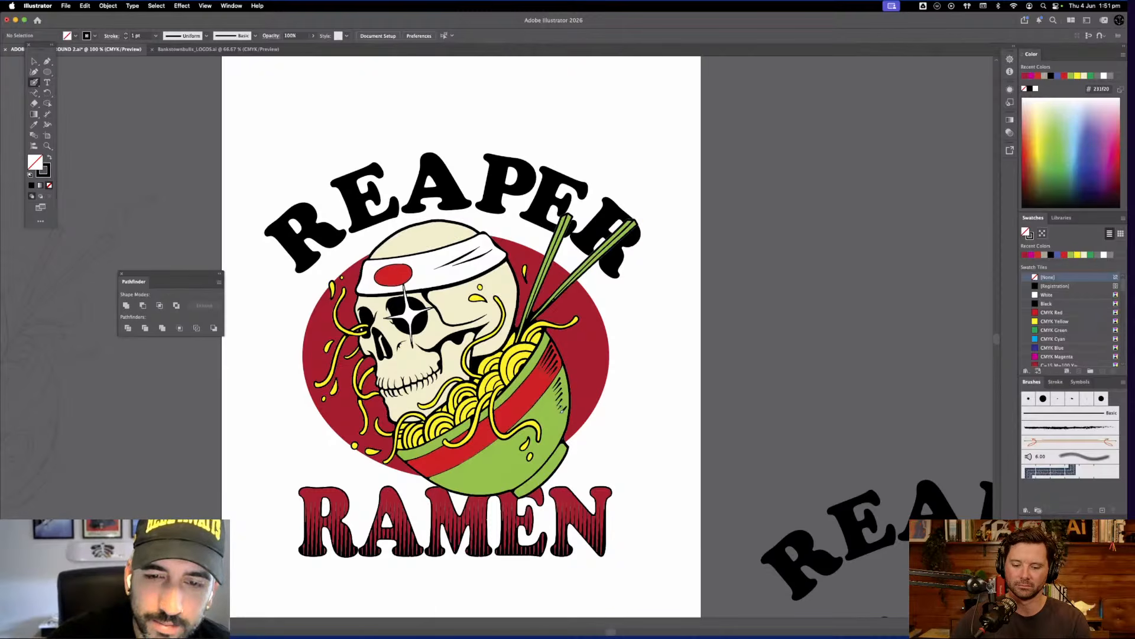
drag(690, 516, 721, 546)
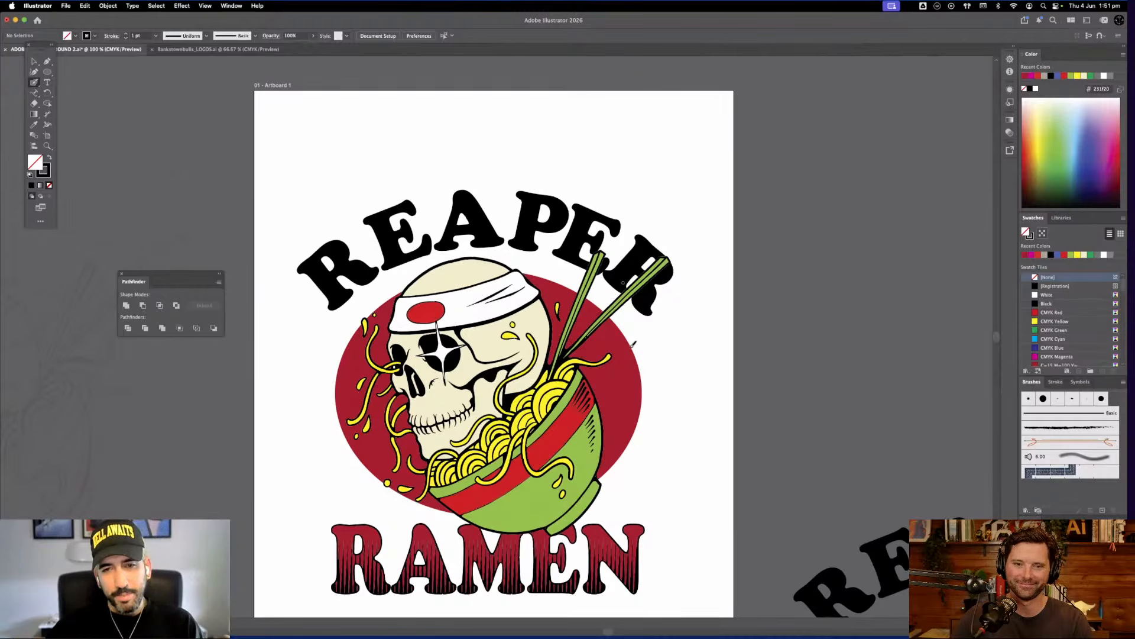
Delete the spike-cut red letters lying over the black RAMEN lettering under the bowl
click(36, 61)
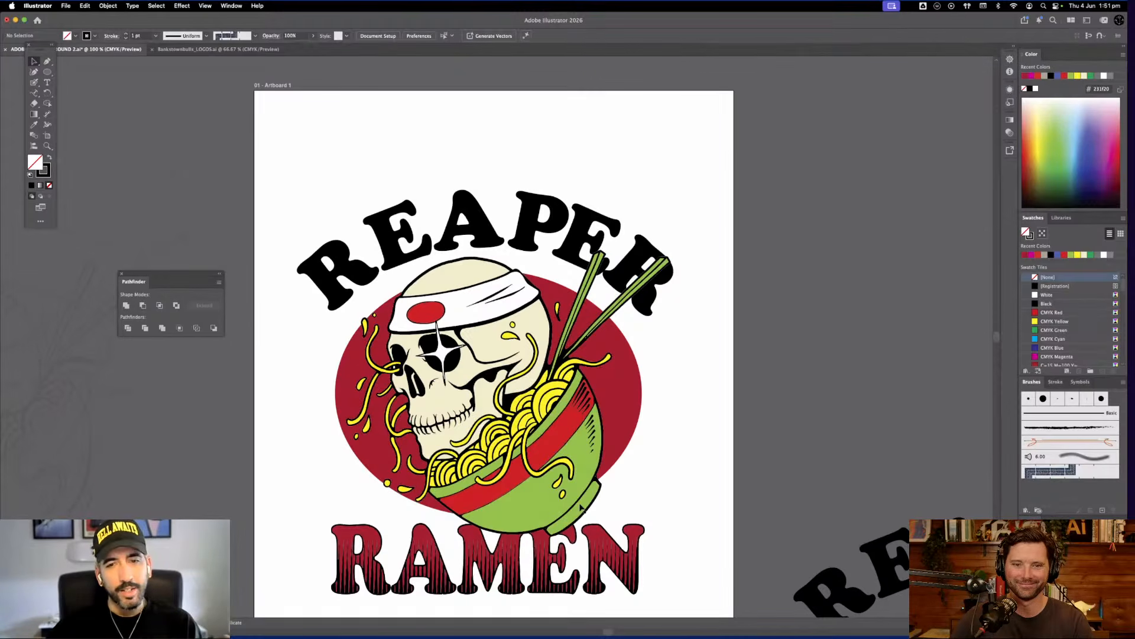
click(636, 573)
key(Delete)
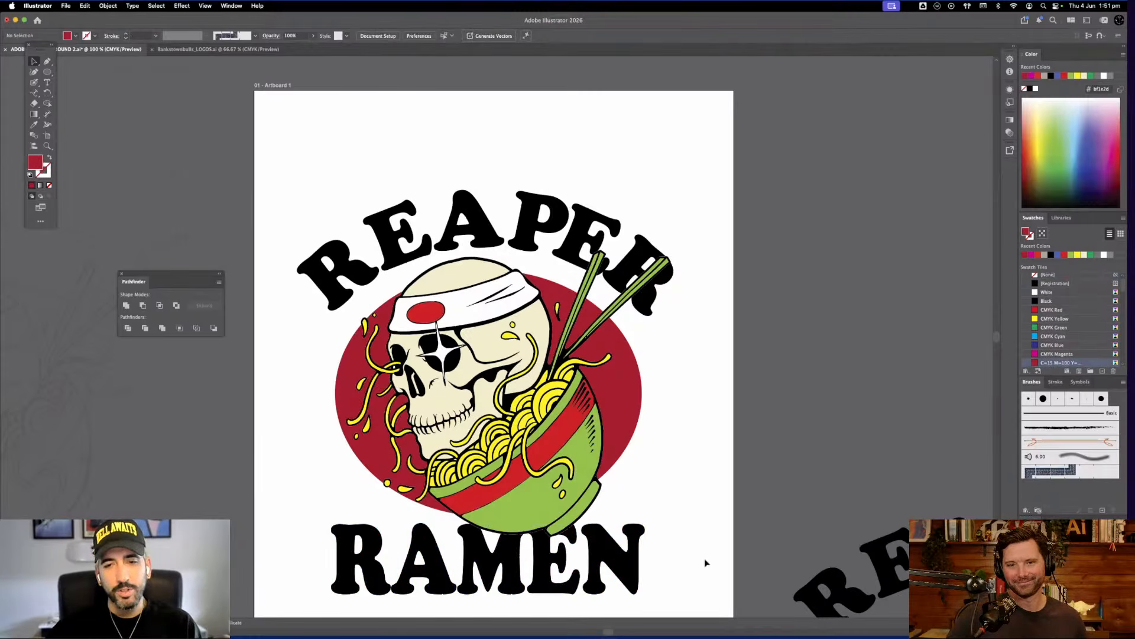
Fill the black RAMEN lettering with CMYK Green and apply the 3D Inflate effect to it
click(641, 566)
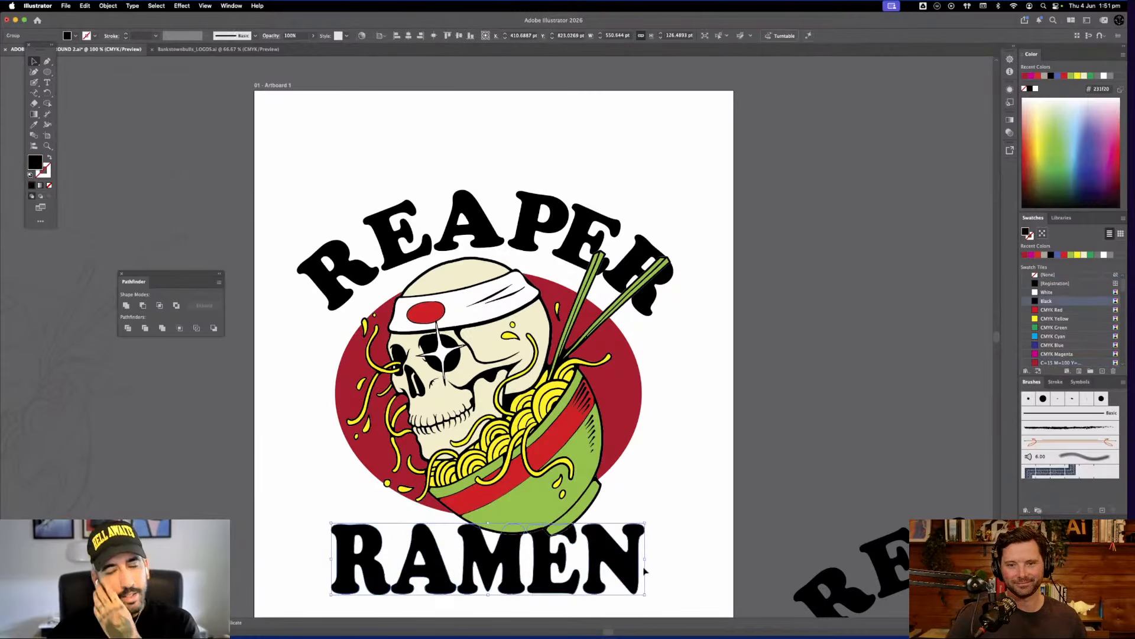
click(1089, 255)
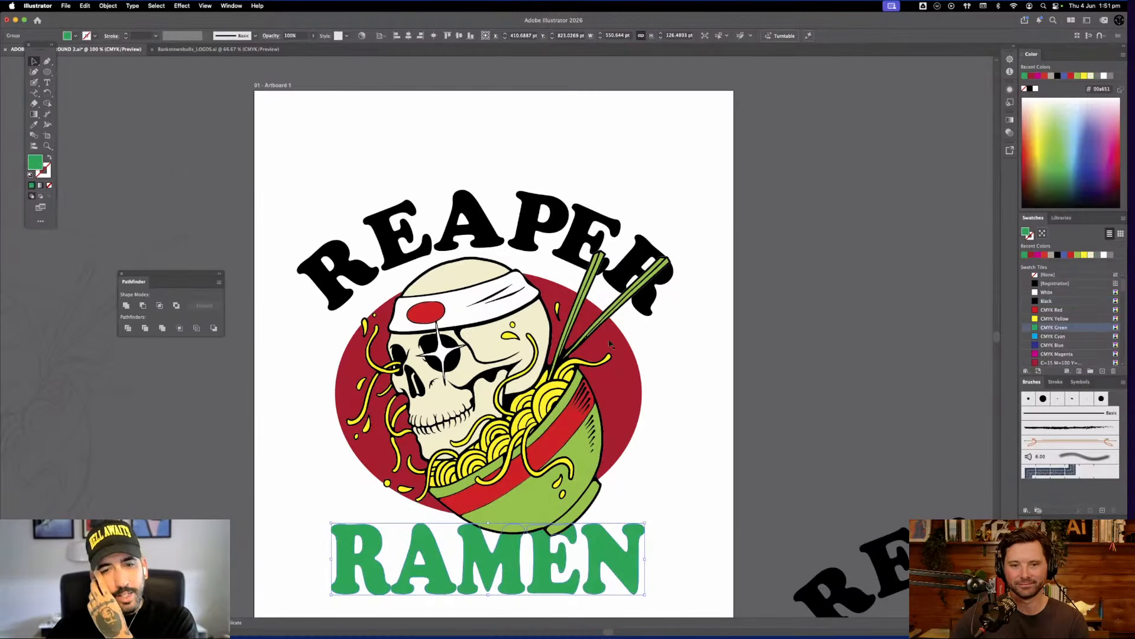
click(183, 7)
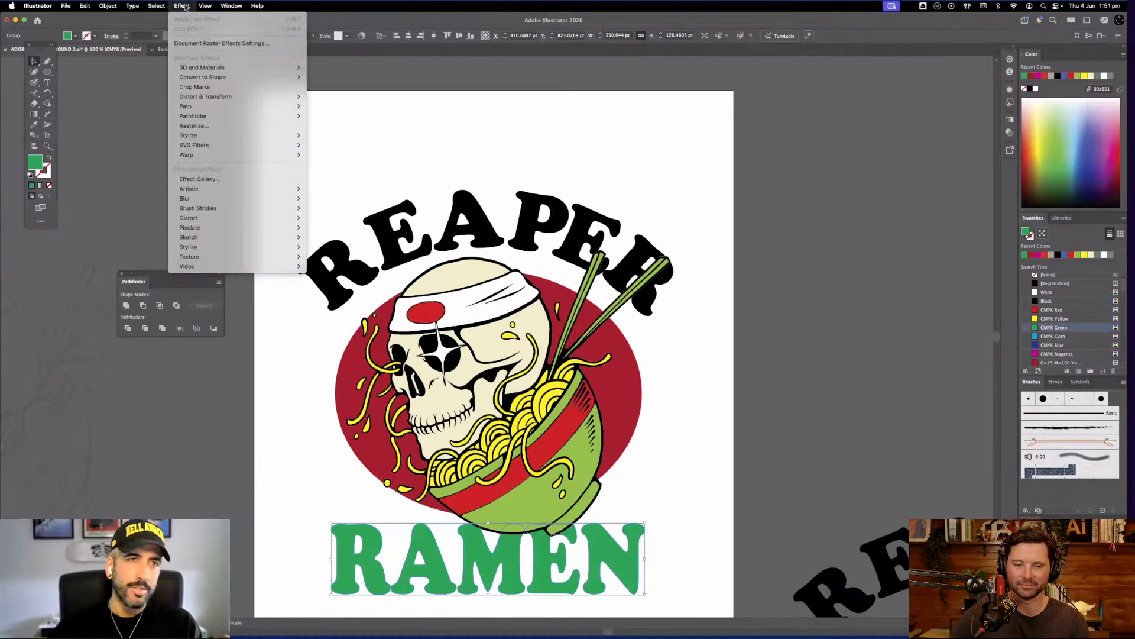
mouse_move(249, 67)
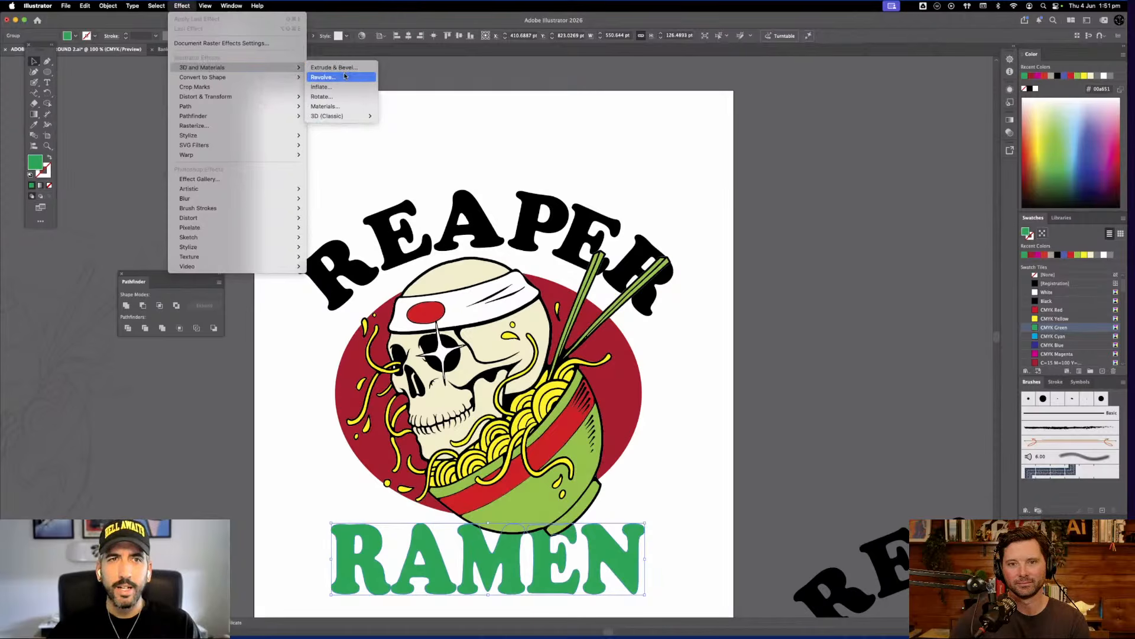
click(343, 88)
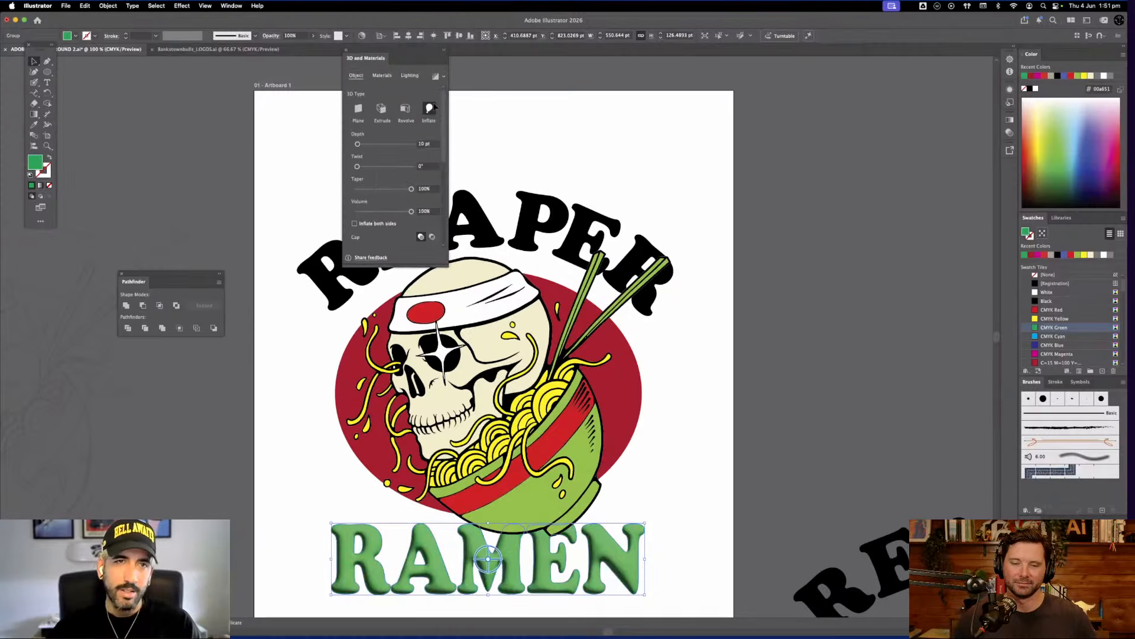
click(483, 167)
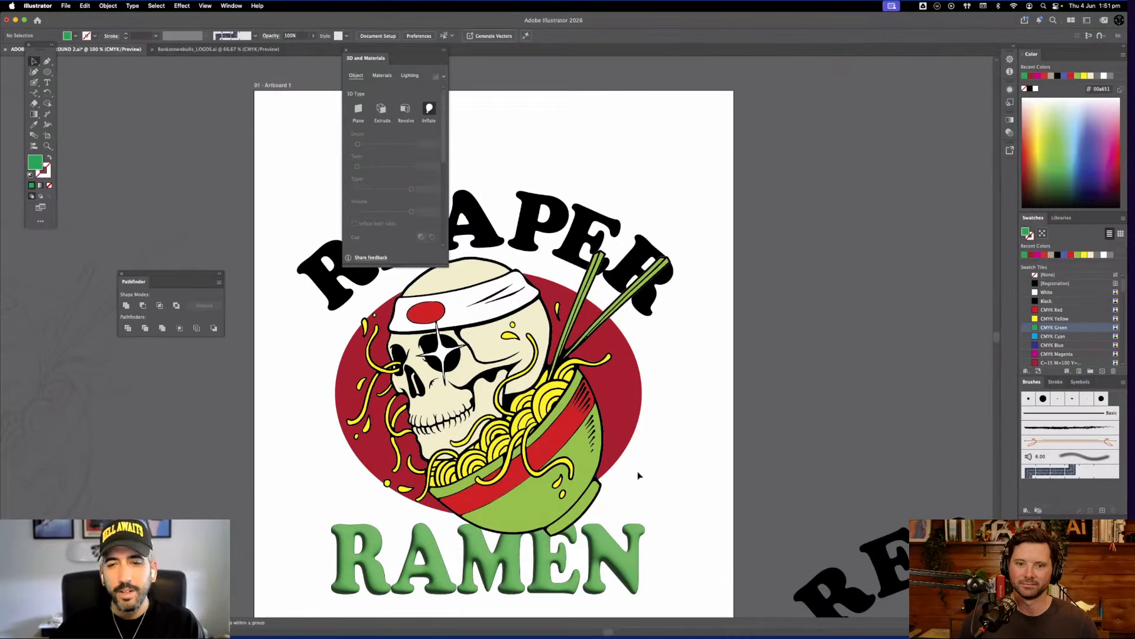
Undo the Inflate effect and the green fill on the RAMEN lettering
key(super+z)
key(super+z)
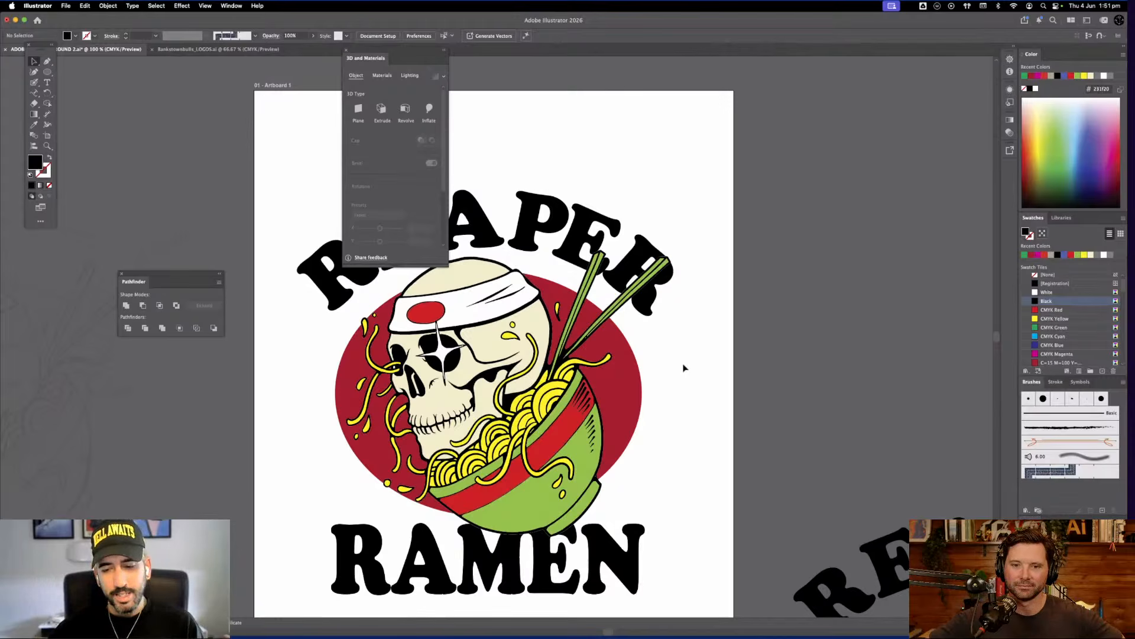
Scale the spare REAPER RAMEN lettering down to about 474 pt wide and position it beside the artboard
key(super+minus)
drag(638, 301, 713, 360)
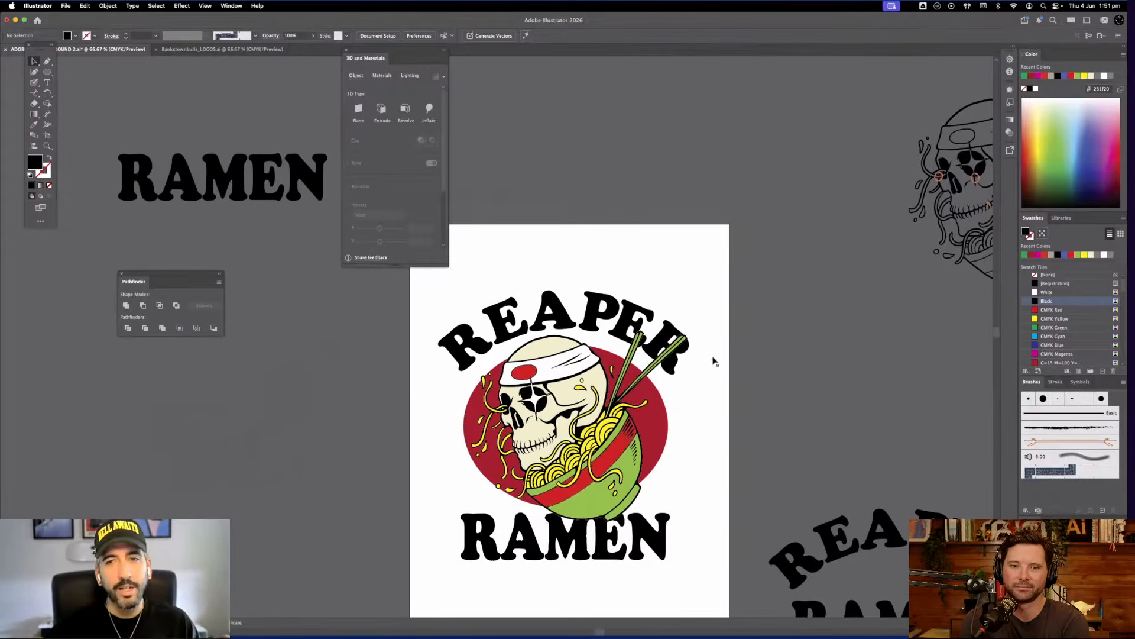
click(645, 418)
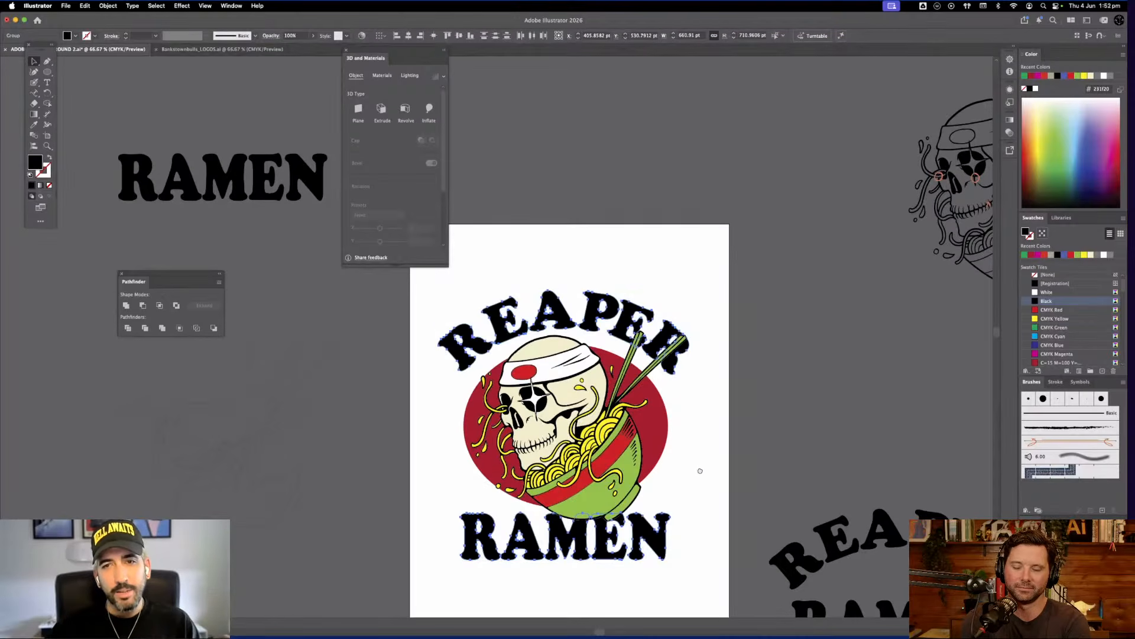
drag(700, 469, 554, 391)
click(874, 501)
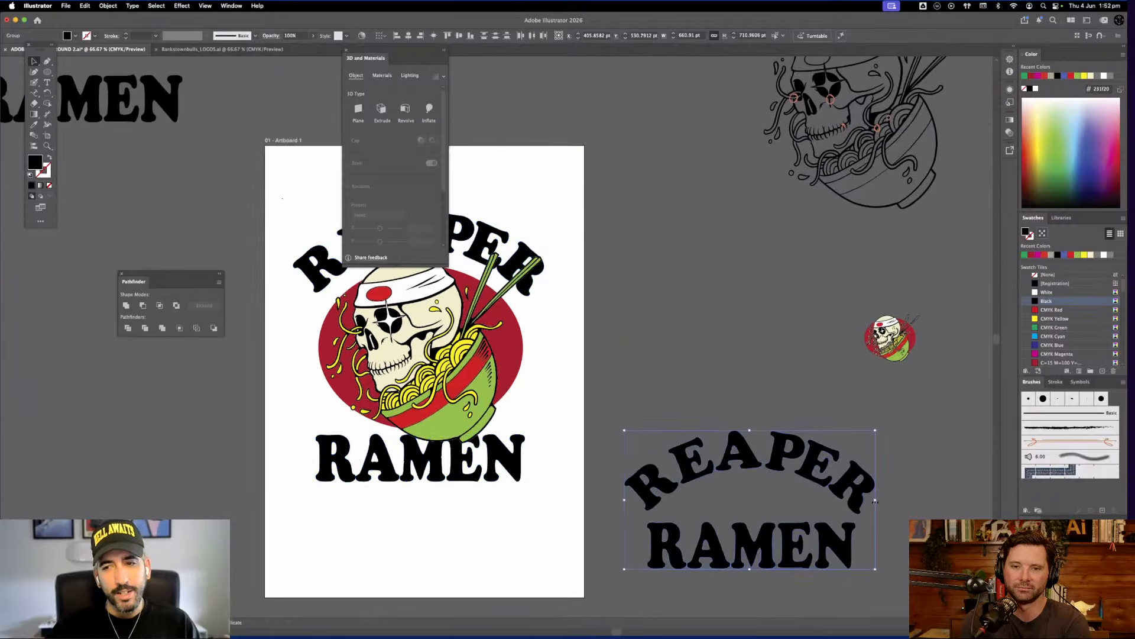
drag(879, 500, 809, 501)
drag(630, 545, 707, 466)
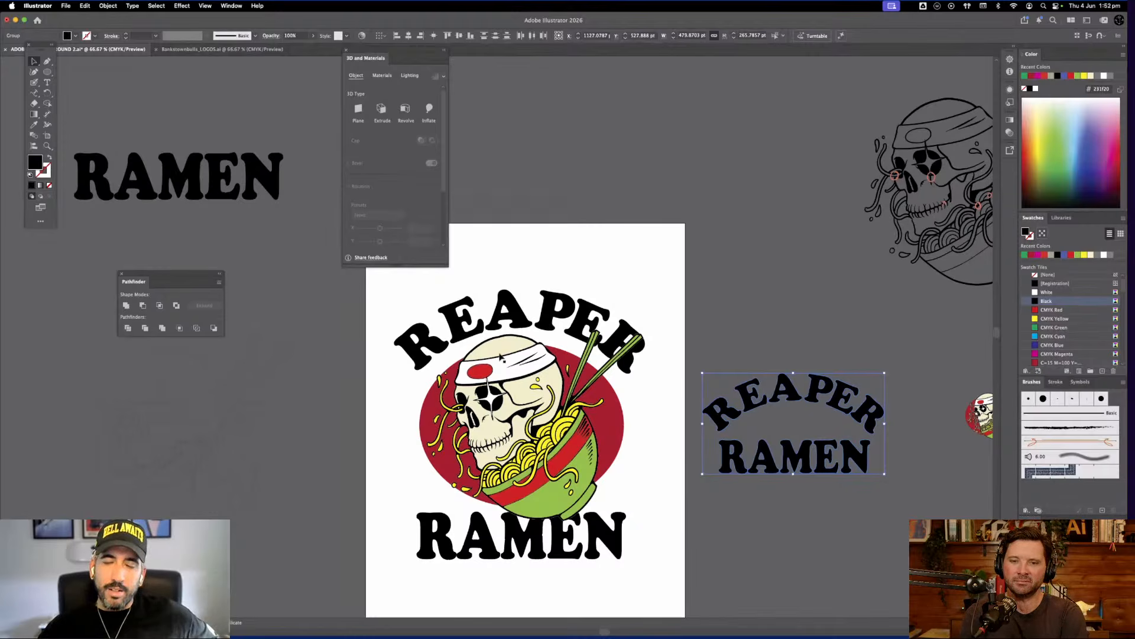
Delete the REAPER and RAMEN lettering around the skull illustration on the artboard
click(533, 551)
drag(518, 551, 789, 567)
key(Delete)
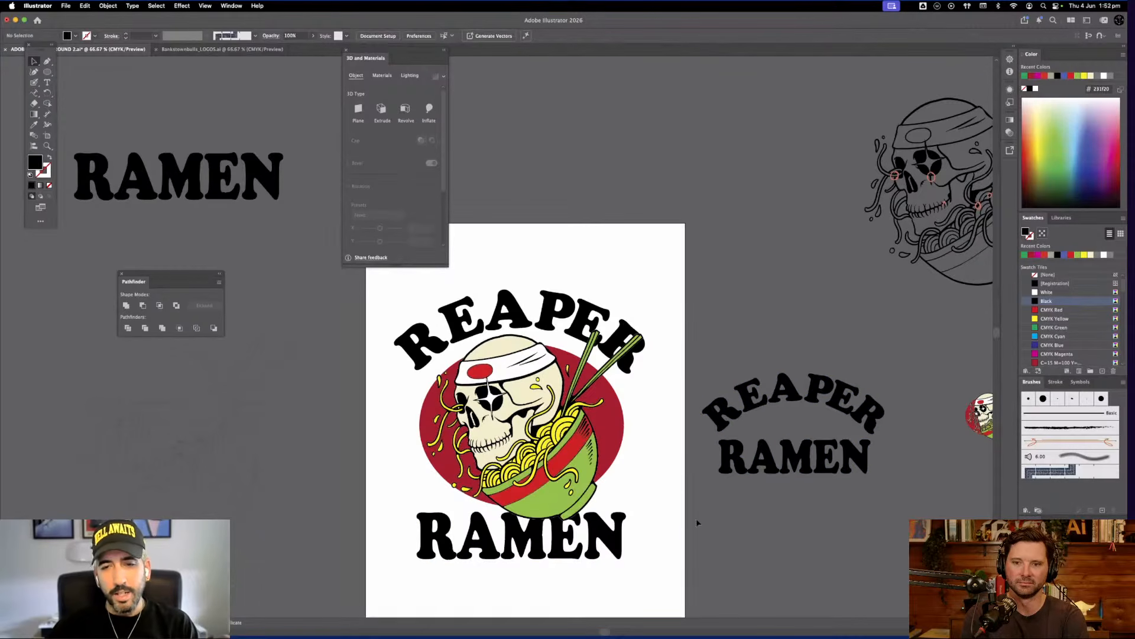
click(621, 331)
key(Delete)
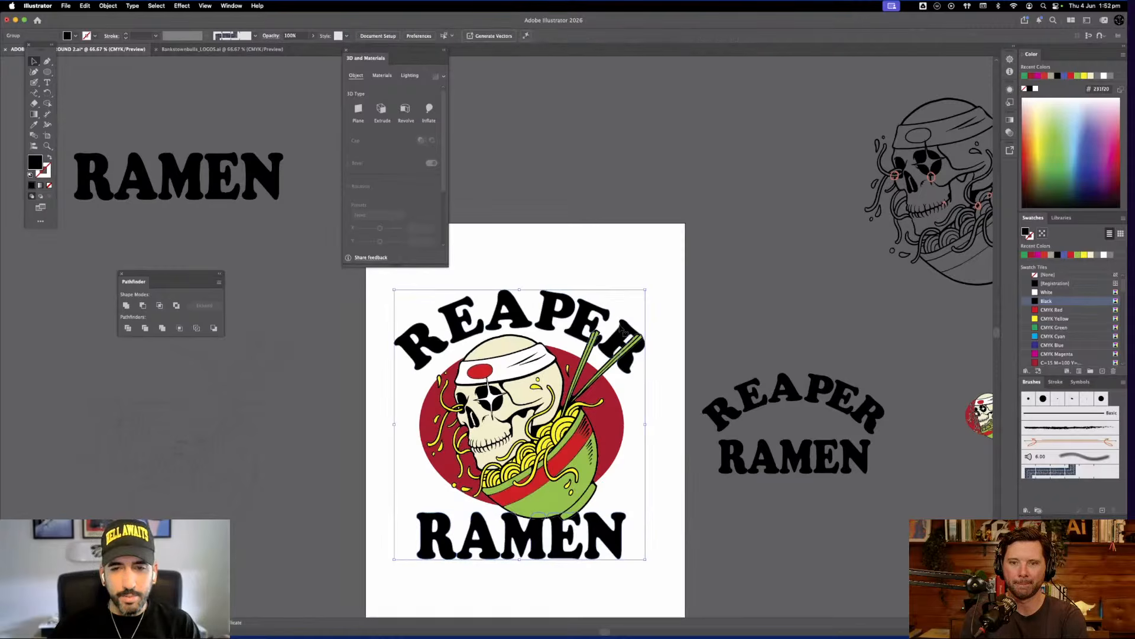
Duplicate the spare RAMEN text beneath the bowl and change its wording to JPN26
drag(229, 183, 568, 550)
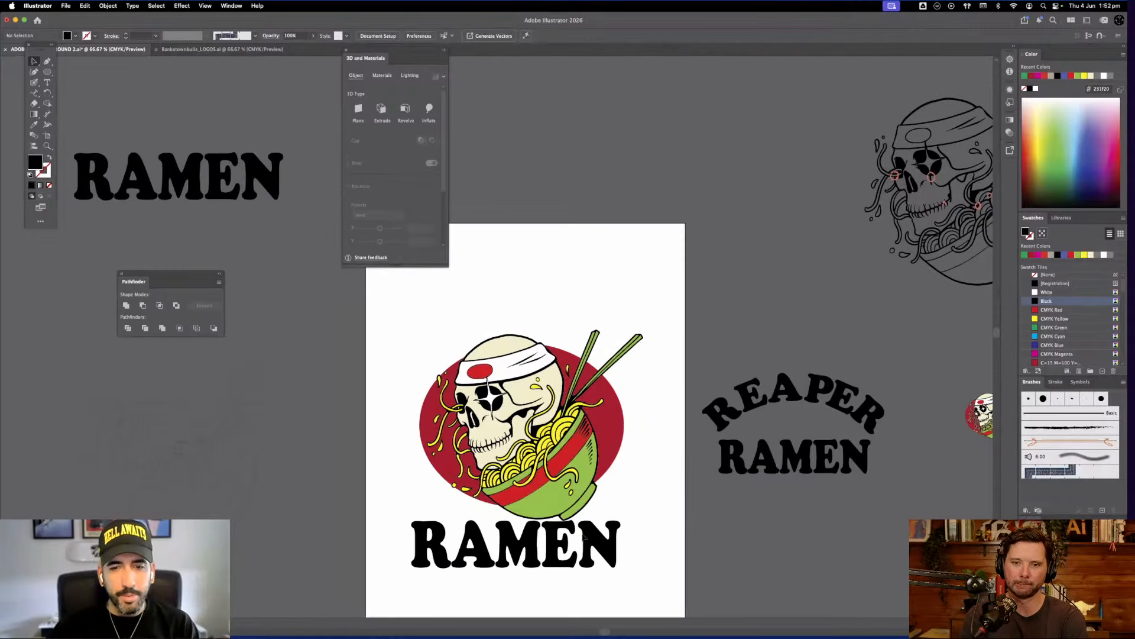
double_click(581, 531)
text(JP)
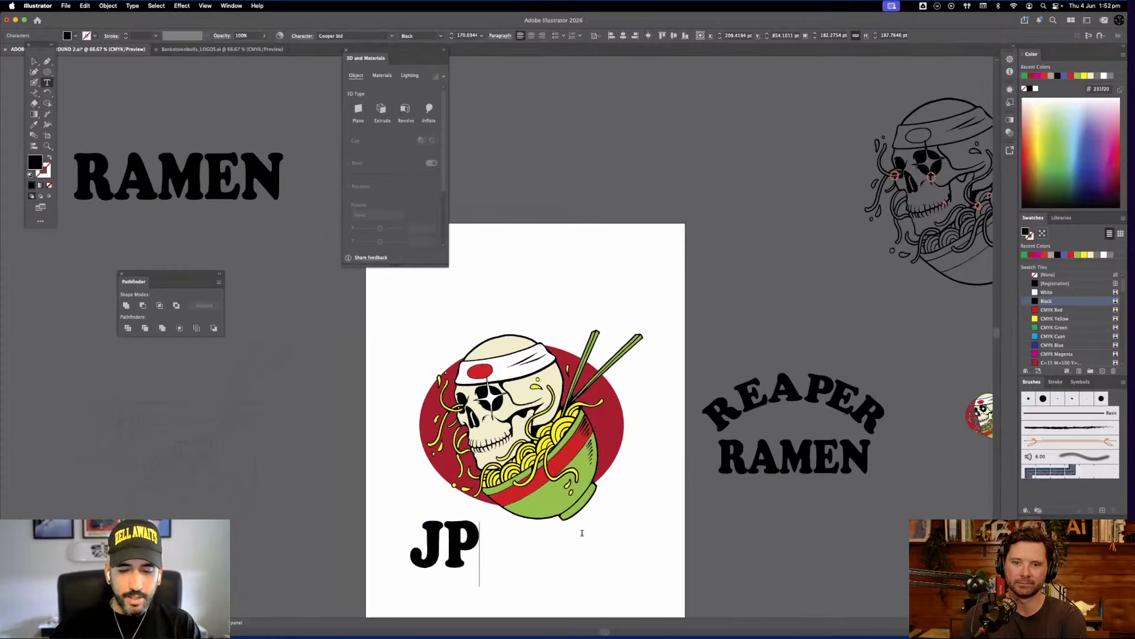
text(N26)
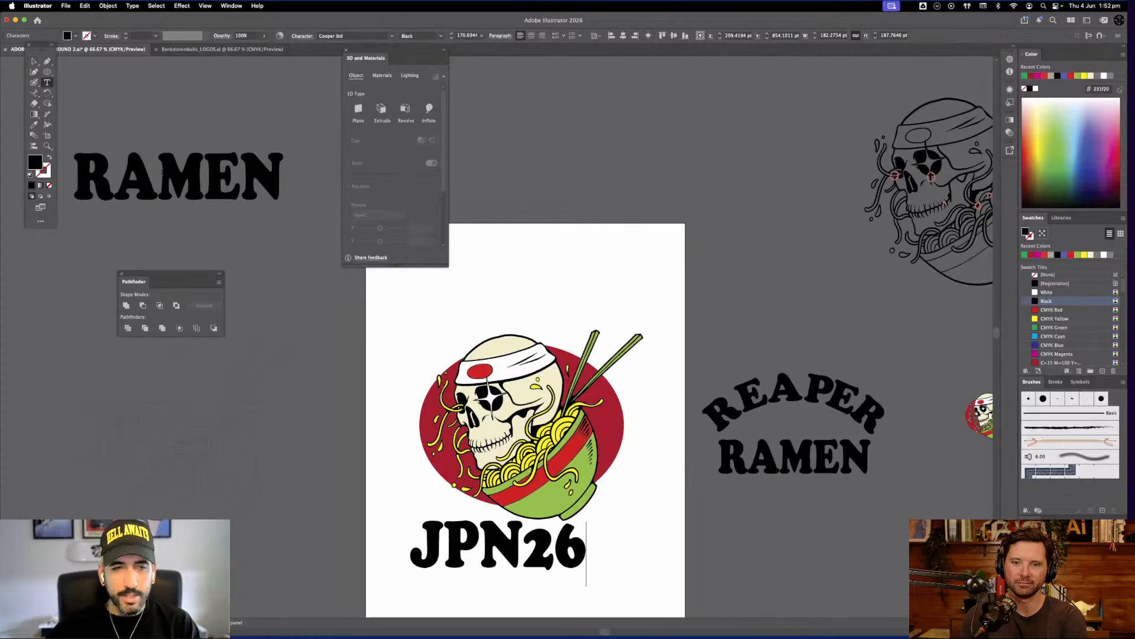
key(Escape)
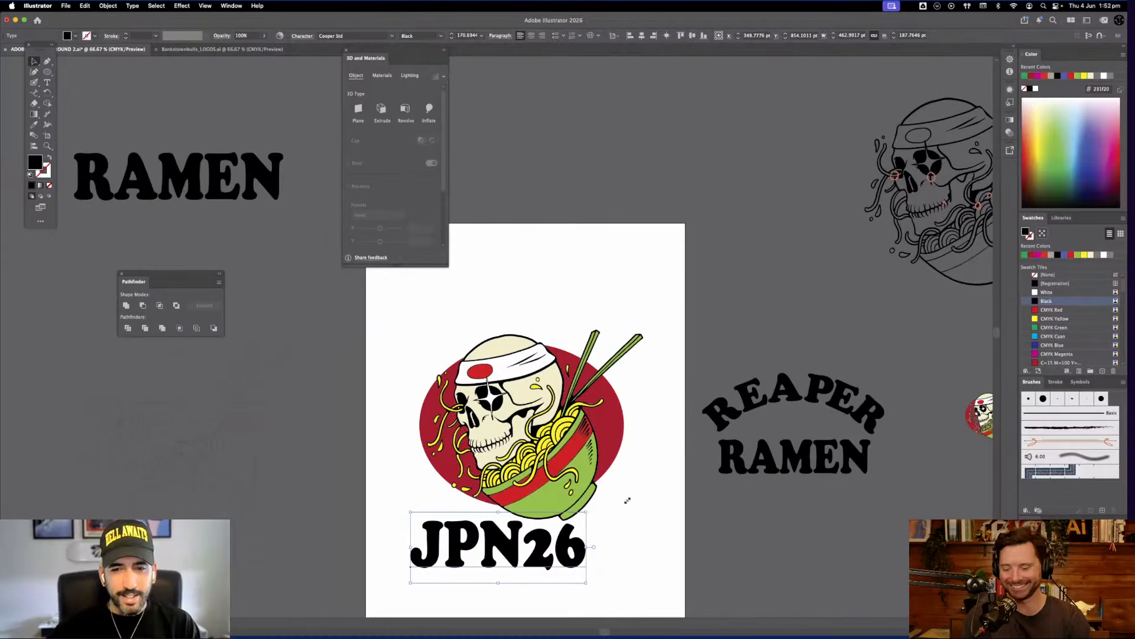
Resize the JPN26 text to roughly the width of the red oval and place it beneath the bowl
drag(586, 512, 663, 487)
mouse_move(618, 546)
mouse_down()
mouse_move(602, 538)
mouse_move(609, 554)
mouse_up()
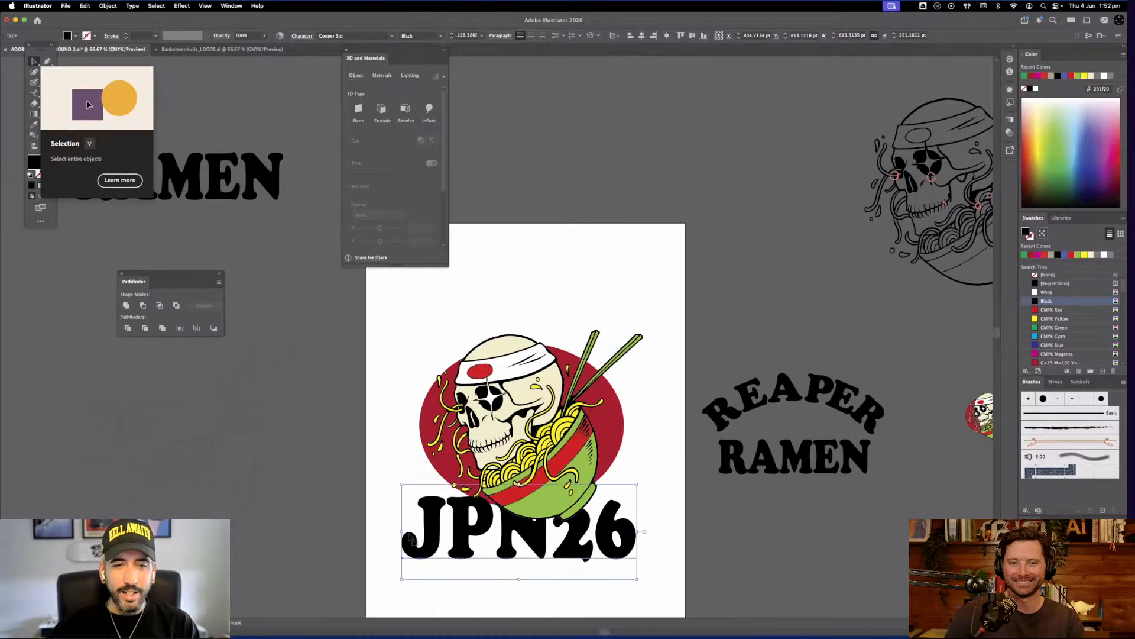
drag(409, 538, 433, 538)
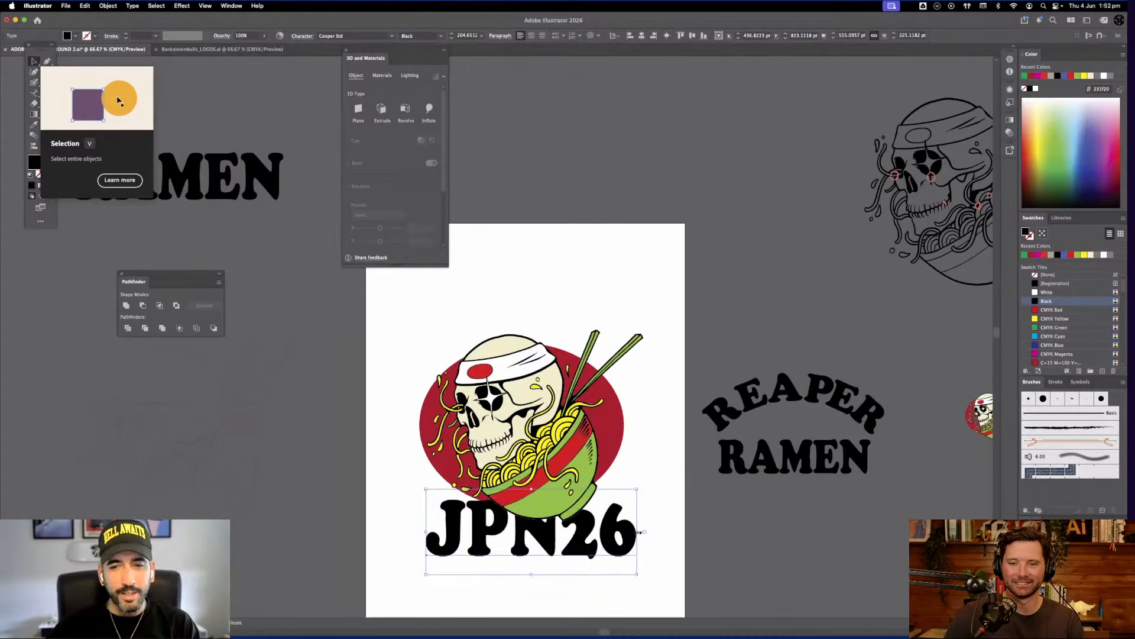
drag(639, 532, 614, 544)
click(677, 546)
click(677, 532)
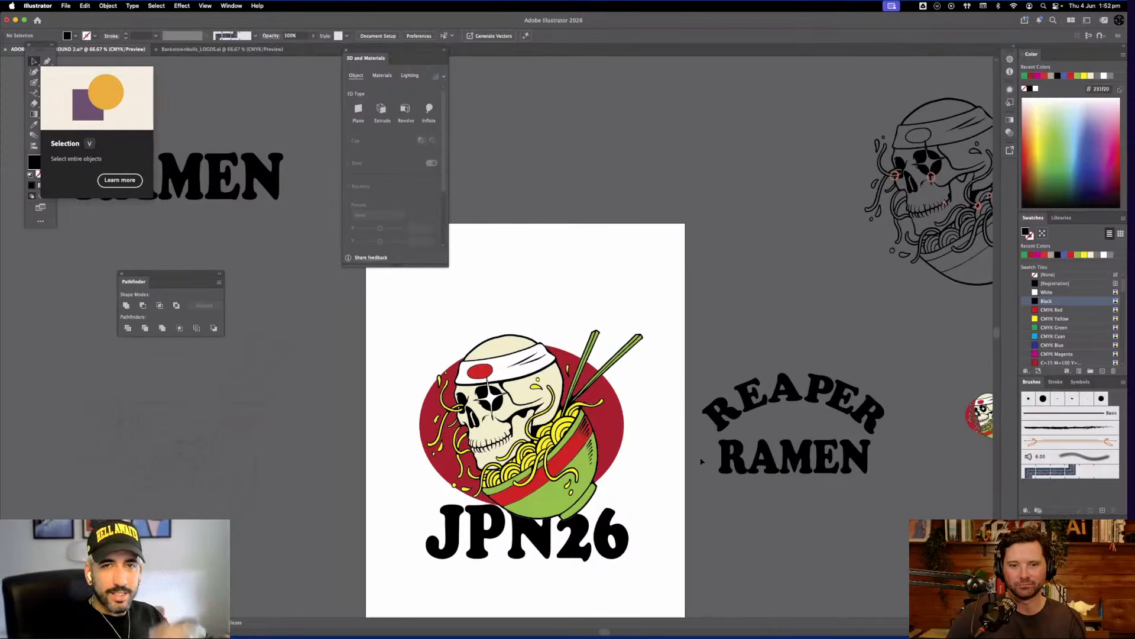
Change the font of the whole JPN26 text to Stussy Script Regular
double_click(602, 531)
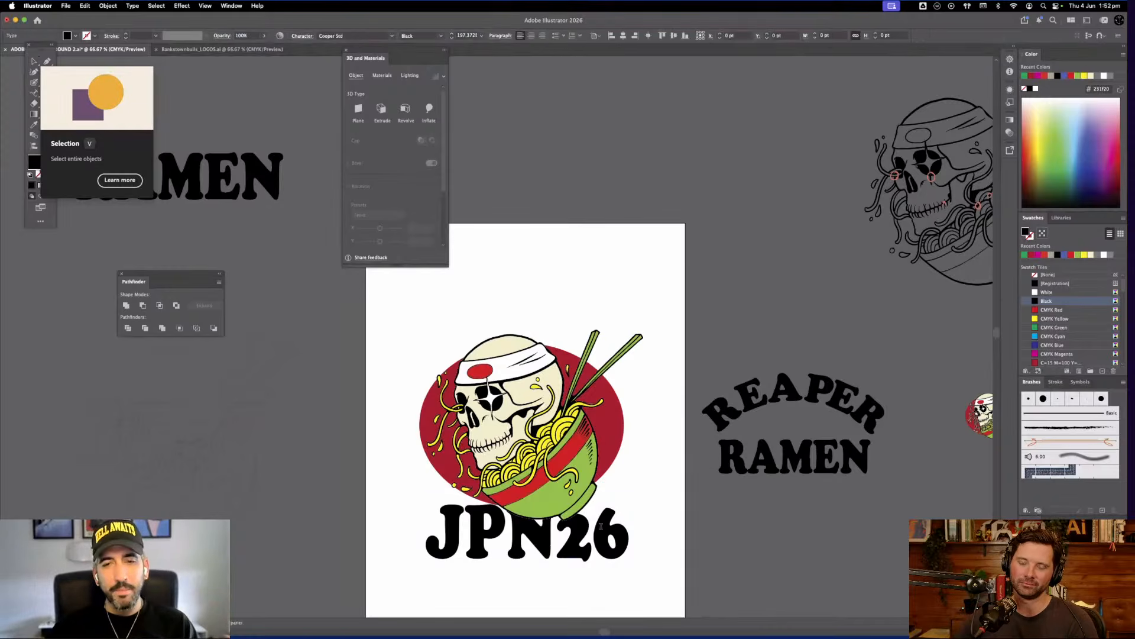
key(super+a)
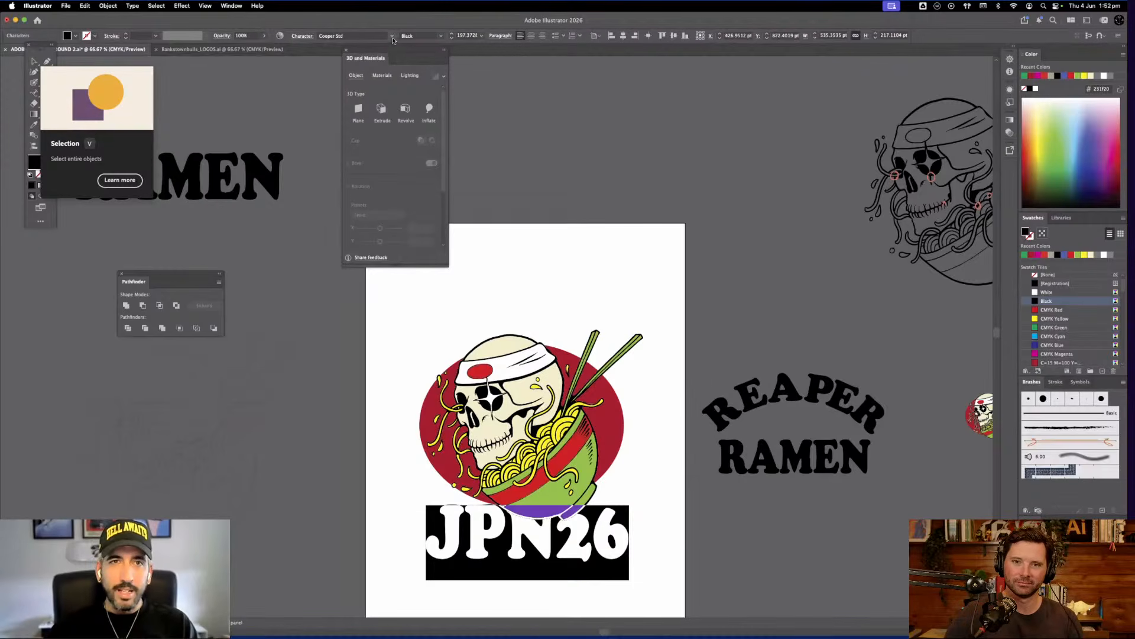
click(392, 36)
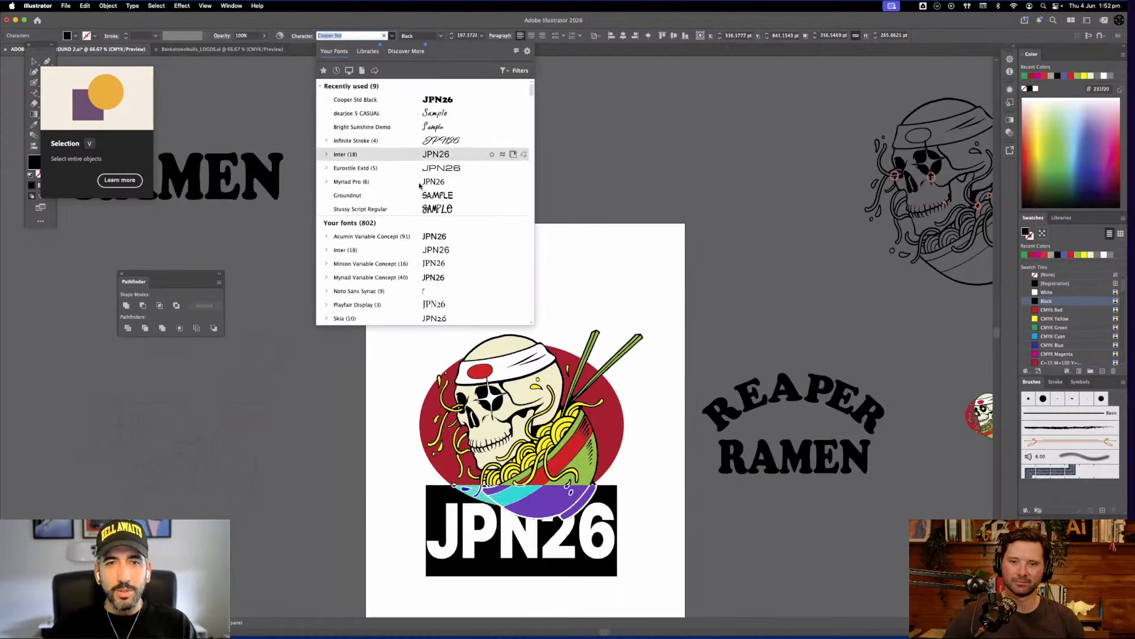
scroll(432, 199, down, 2)
click(444, 158)
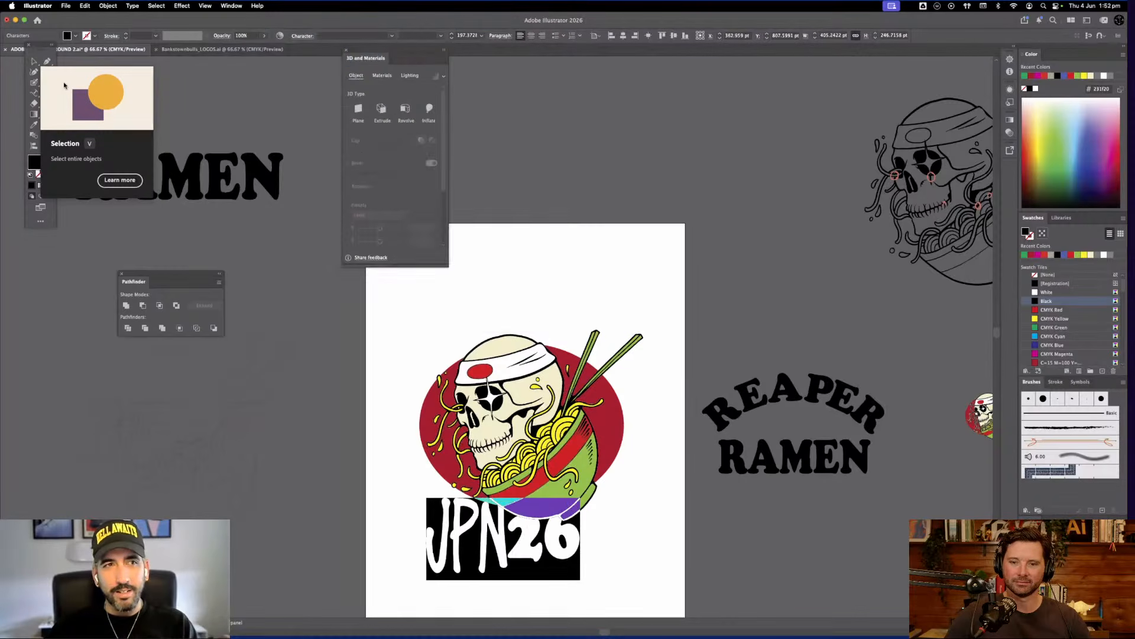
key(Escape)
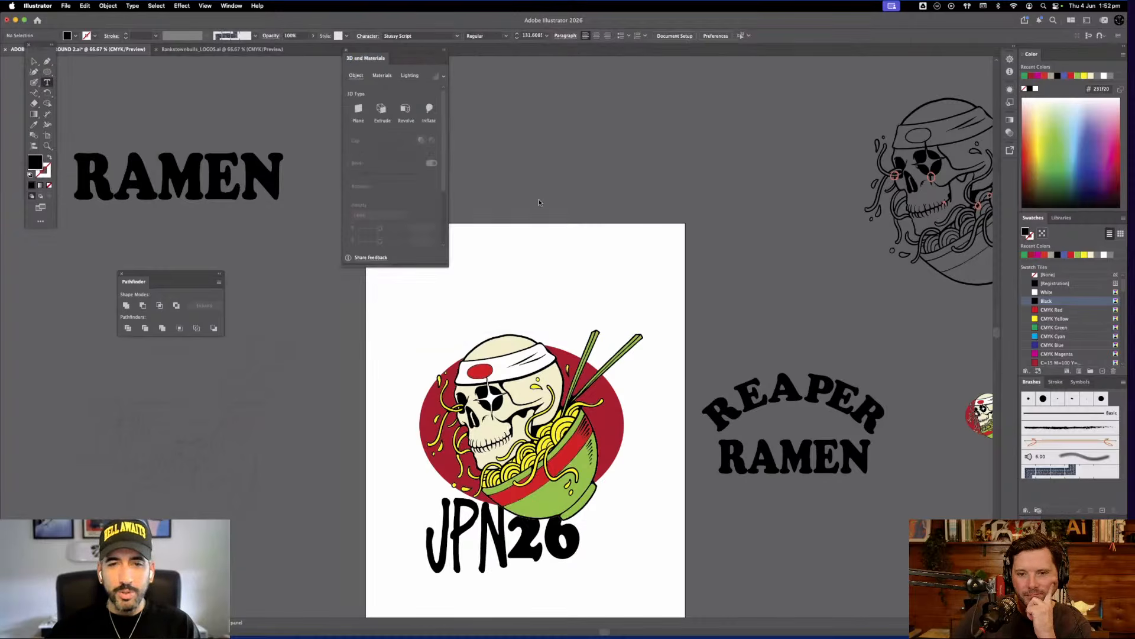
Delete the JPN26 text beneath the bowl
click(35, 62)
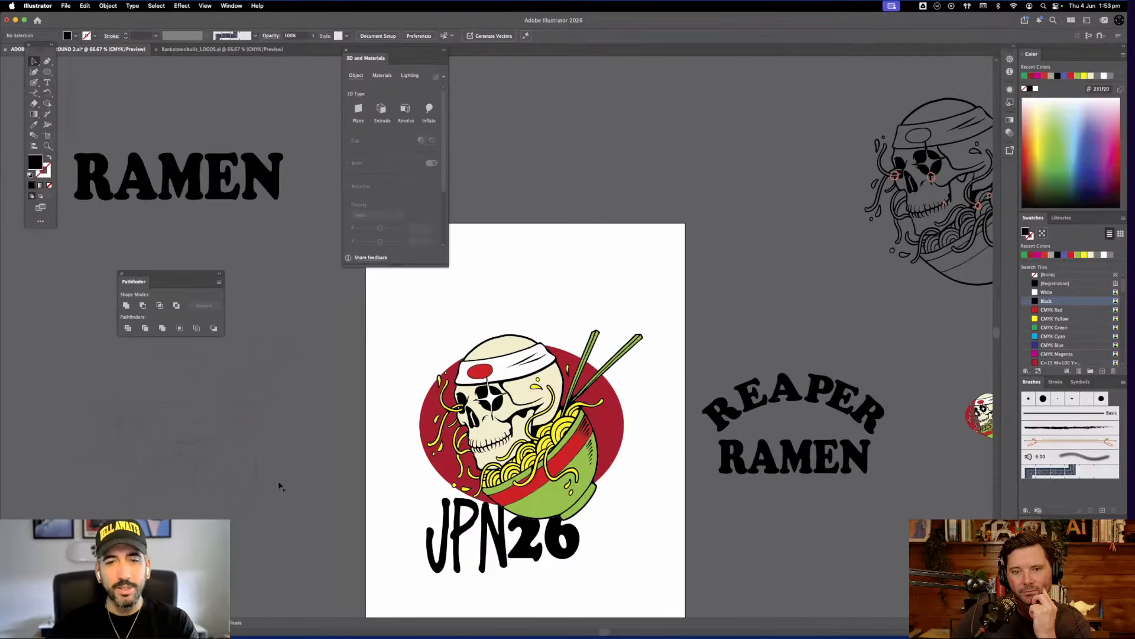
click(503, 550)
key(Delete)
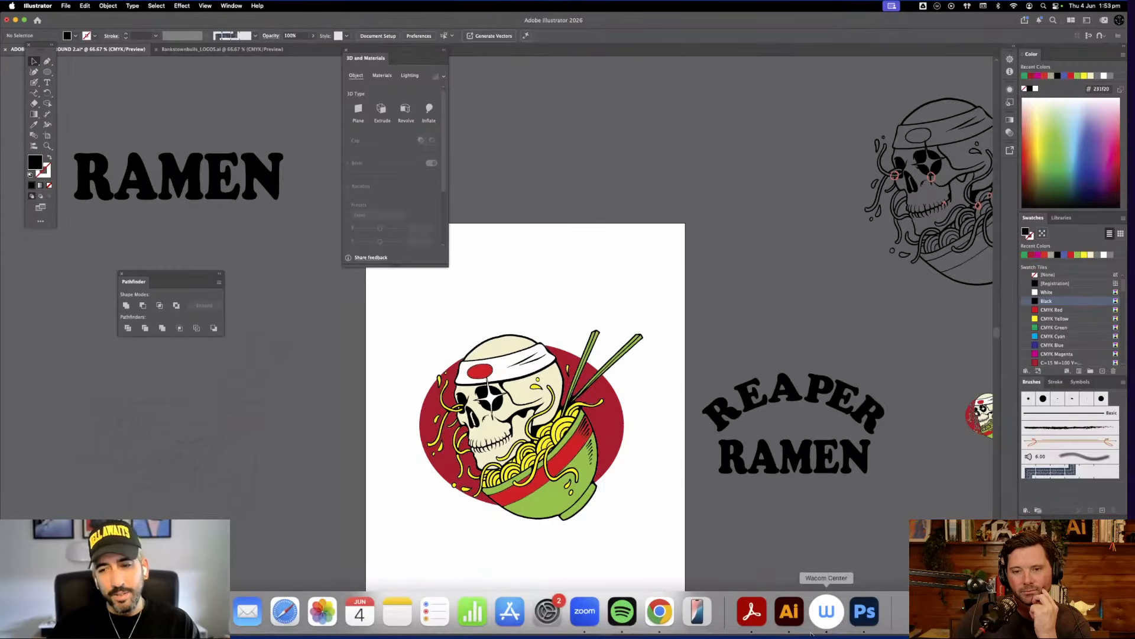
Switch to Photoshop and show the CONCEPTS layer group in the emoji concept document
click(865, 611)
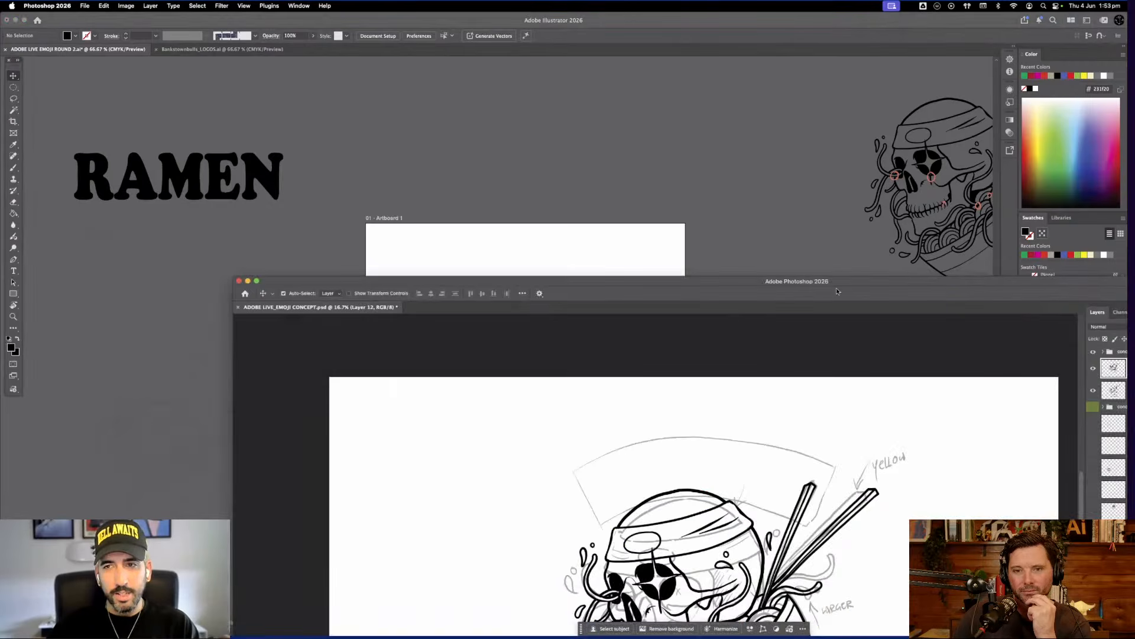
drag(837, 291, 617, 18)
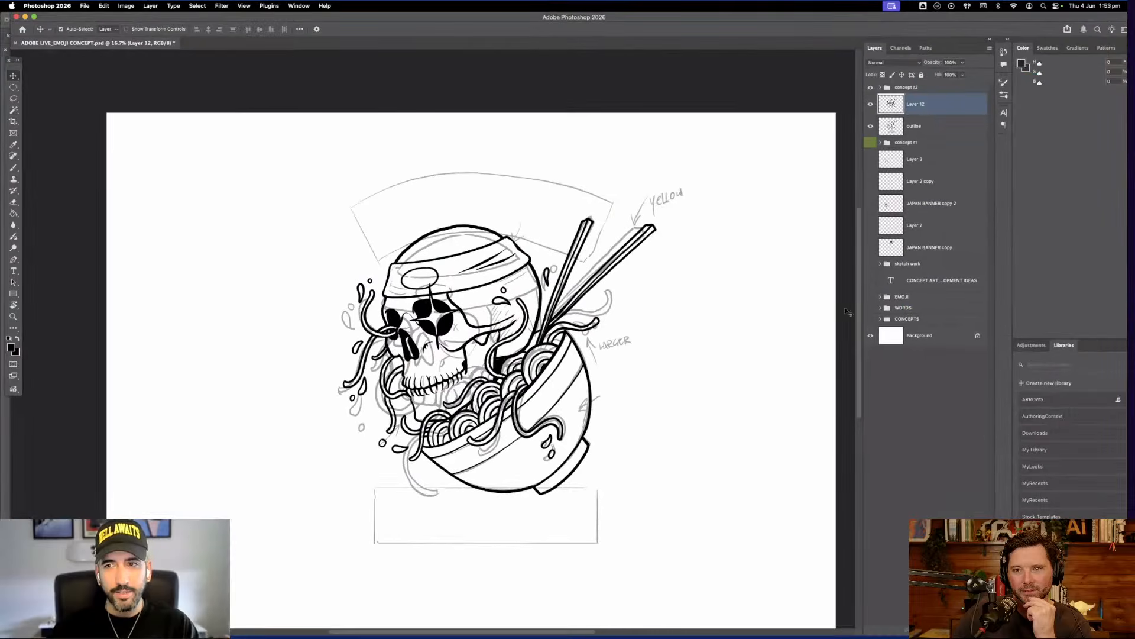
click(871, 320)
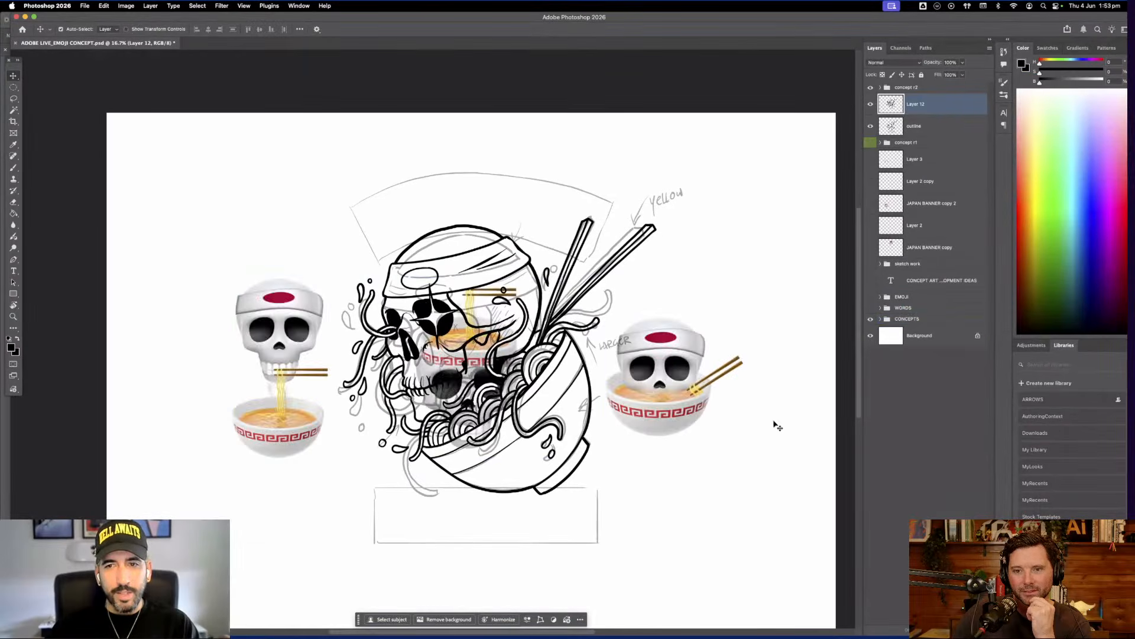
Bring the skull-in-bowl emoji concept with its sketch into Illustrator and place it at the artboard's lower left edge
drag(779, 426, 659, 349)
drag(662, 19, 586, 164)
drag(687, 363, 750, 104)
click(750, 104)
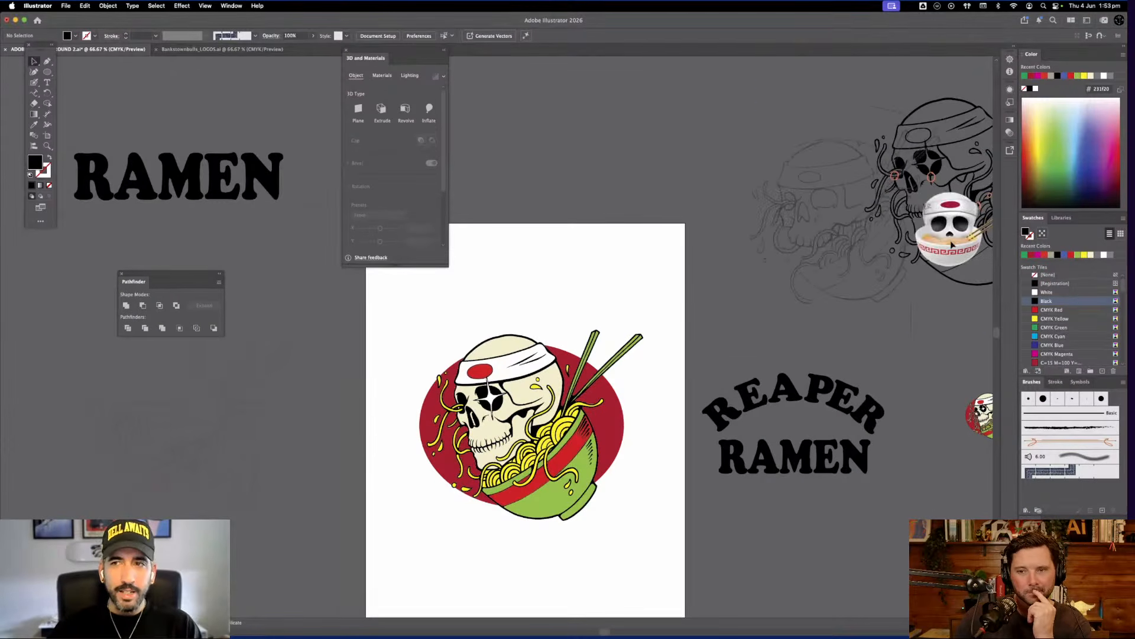
mouse_move(952, 243)
mouse_down()
mouse_move(804, 260)
mouse_move(591, 236)
mouse_move(366, 414)
mouse_move(404, 554)
mouse_move(414, 555)
mouse_up()
click(612, 434)
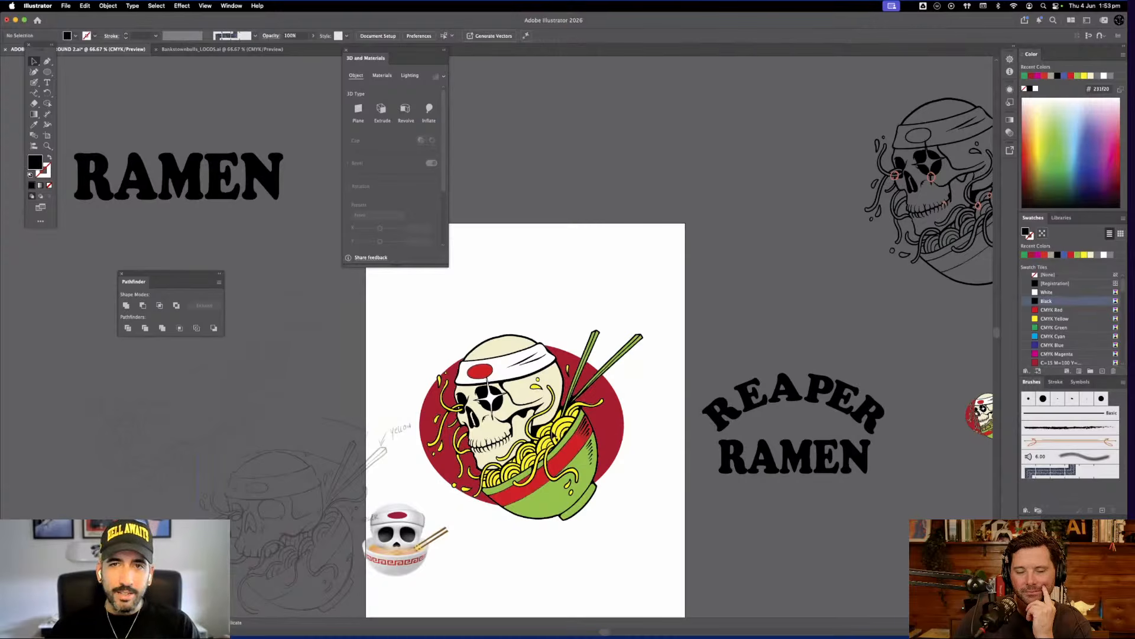
Delete the placed emoji concept and its sketch from beside the skull illustration
scroll(602, 543, down, 2)
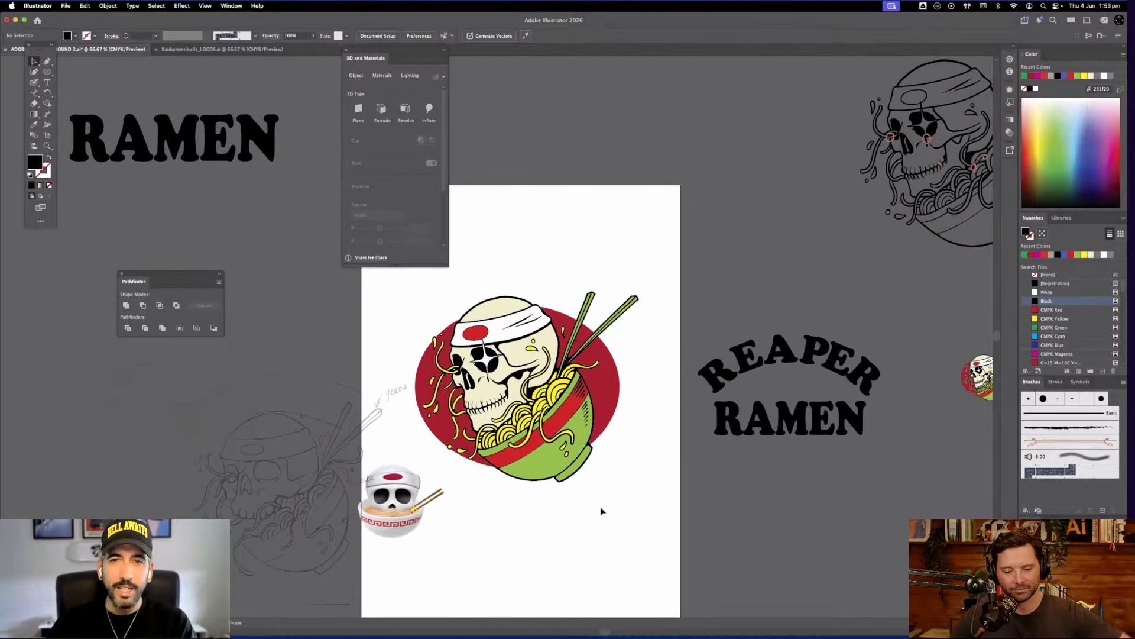
drag(456, 277, 590, 330)
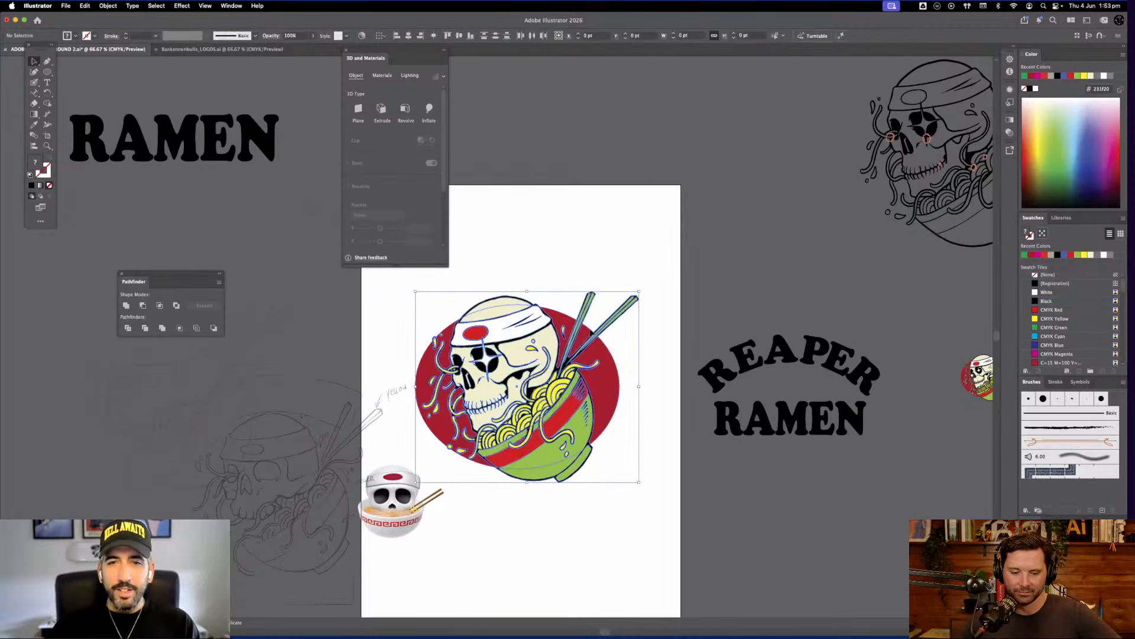
click(590, 330)
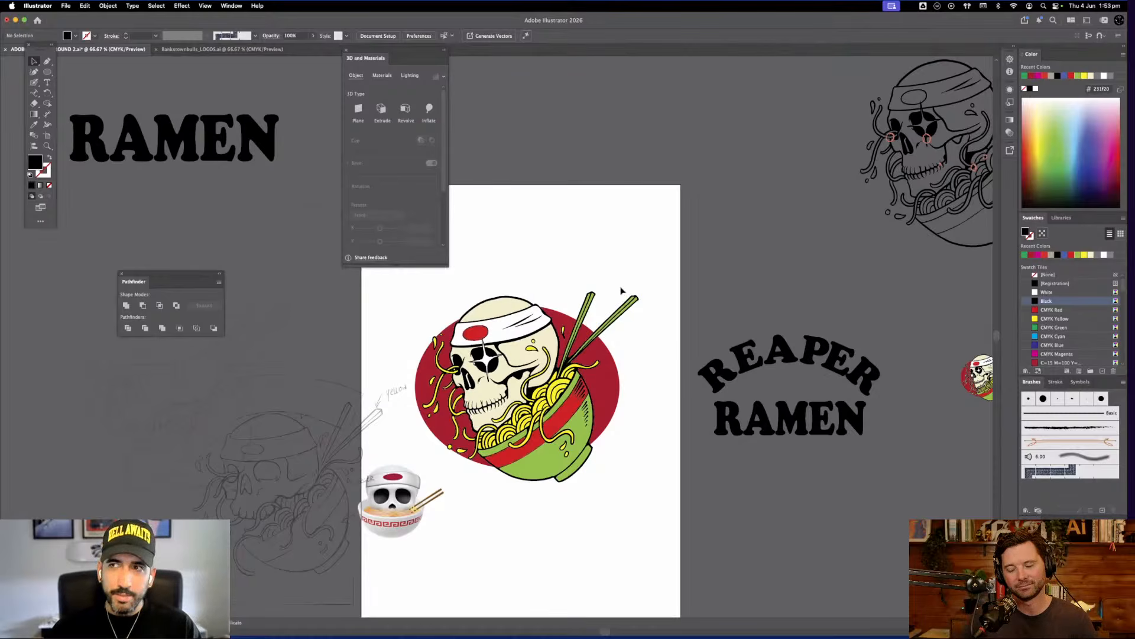
key(super+equal)
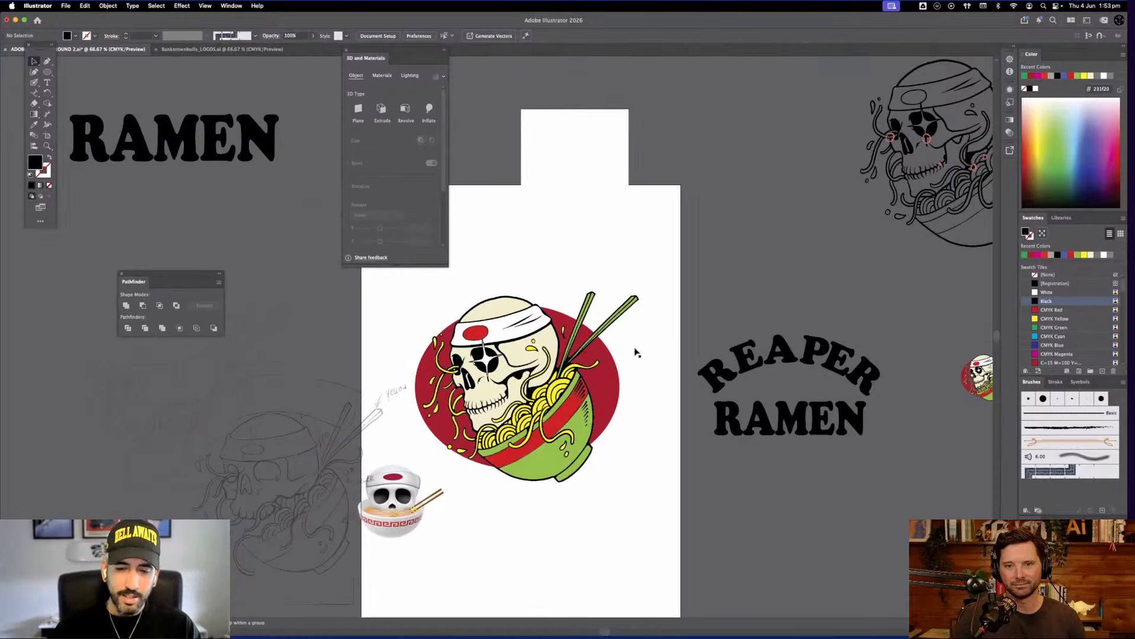
scroll(325, 539, down, 4)
scroll(326, 539, left, 3)
click(339, 405)
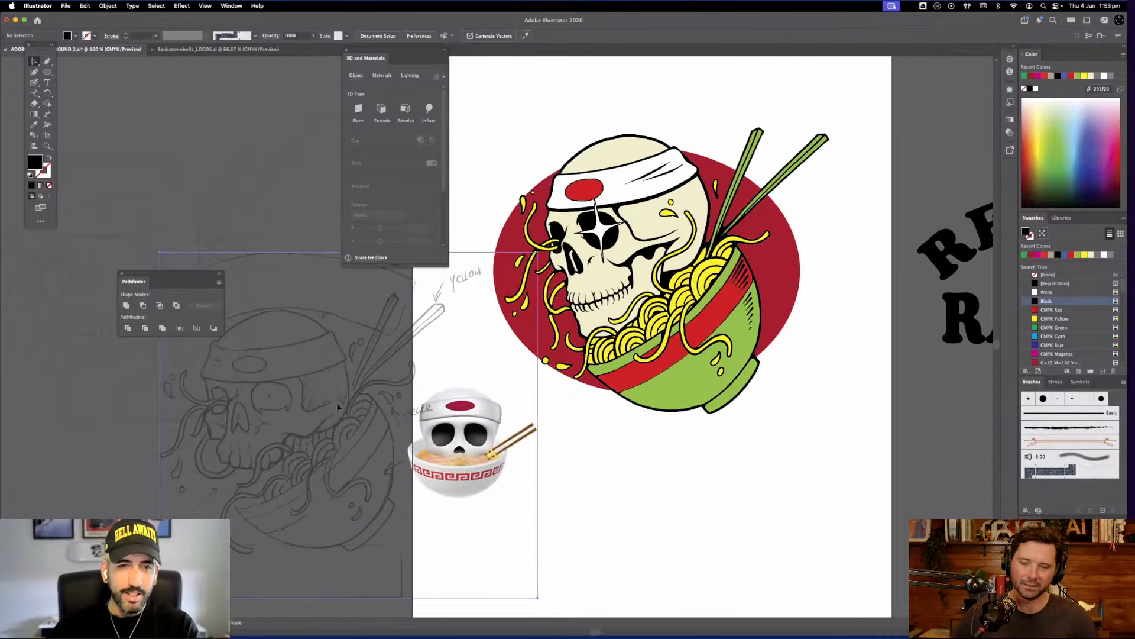
key(Delete)
Clear the spare REAPER RAMEN lettering from beside the artboard
scroll(919, 219, right, 3)
scroll(919, 219, up, 2)
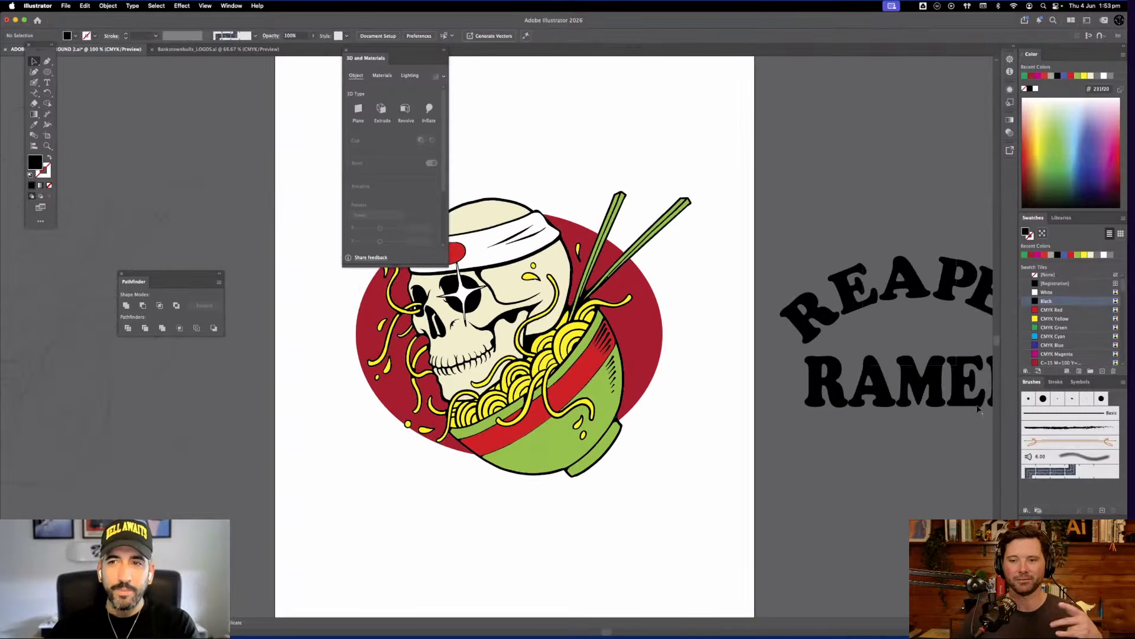
scroll(548, 538, left, 5)
scroll(548, 537, up, 3)
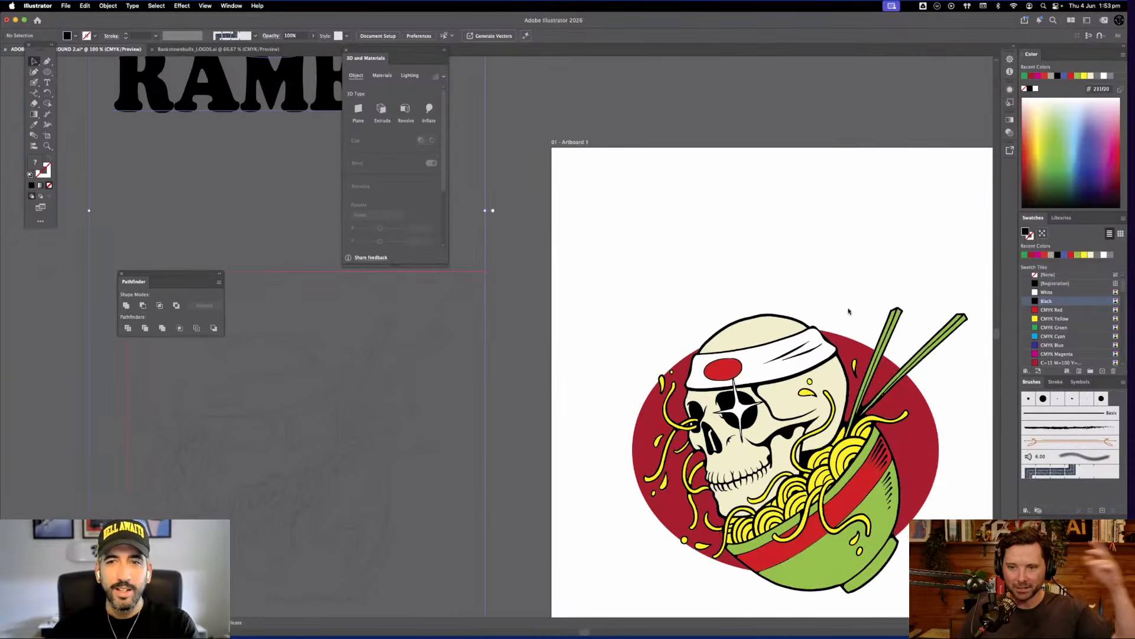
scroll(510, 158, right, 5)
scroll(509, 158, down, 2)
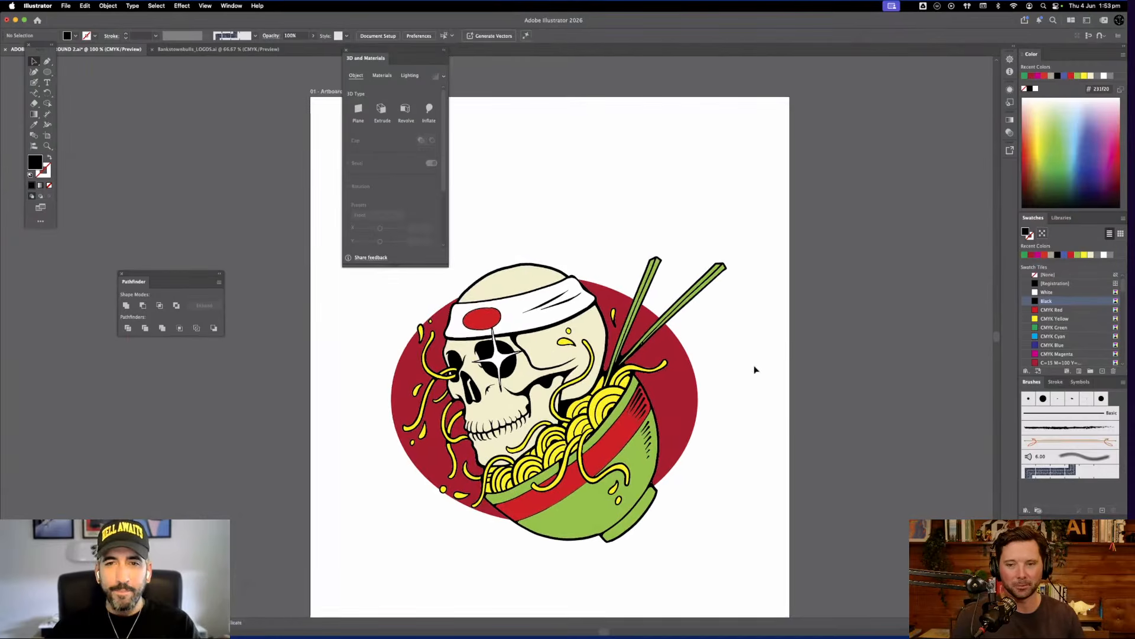
Move the 3D and Materials panel off the artboard so it no longer covers the skull
key(super+equal)
scroll(831, 350, down, 3)
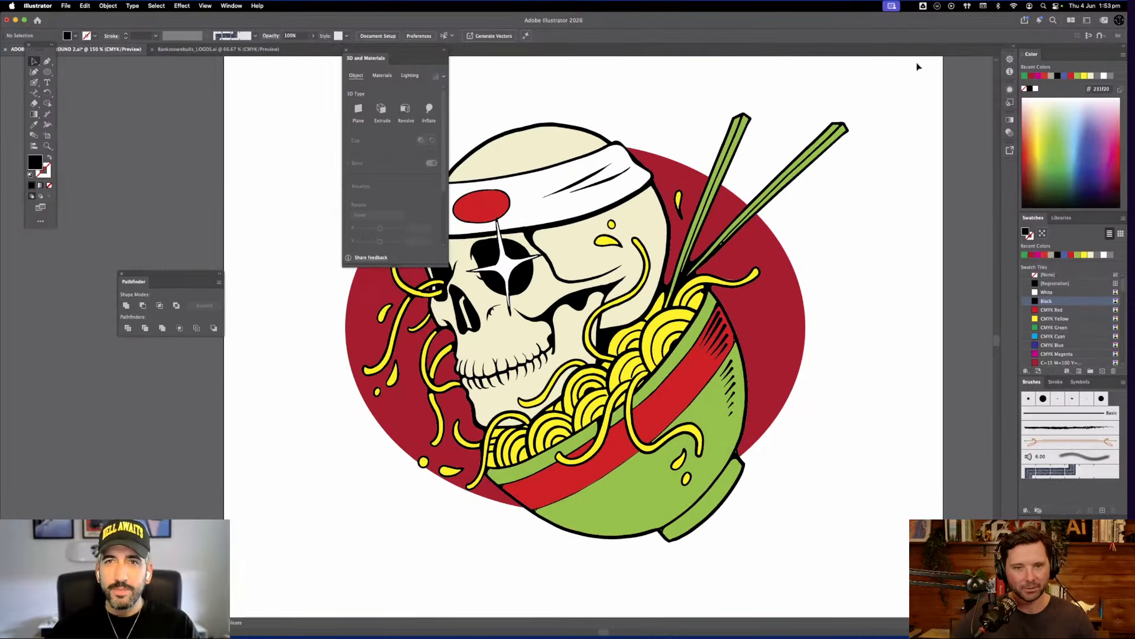
drag(379, 49, 93, 62)
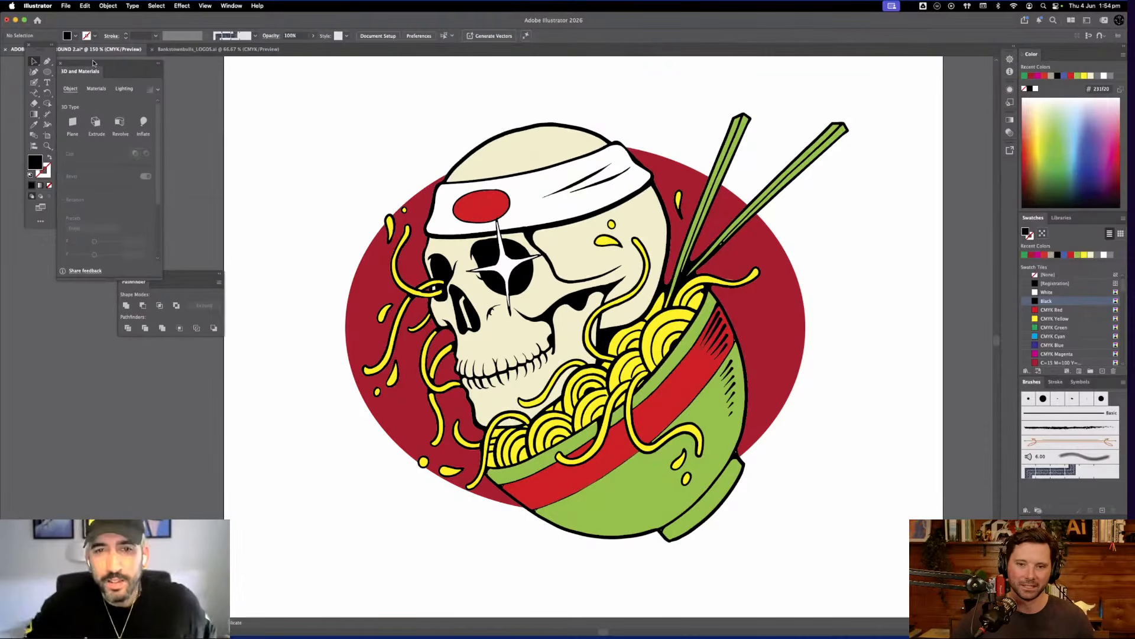